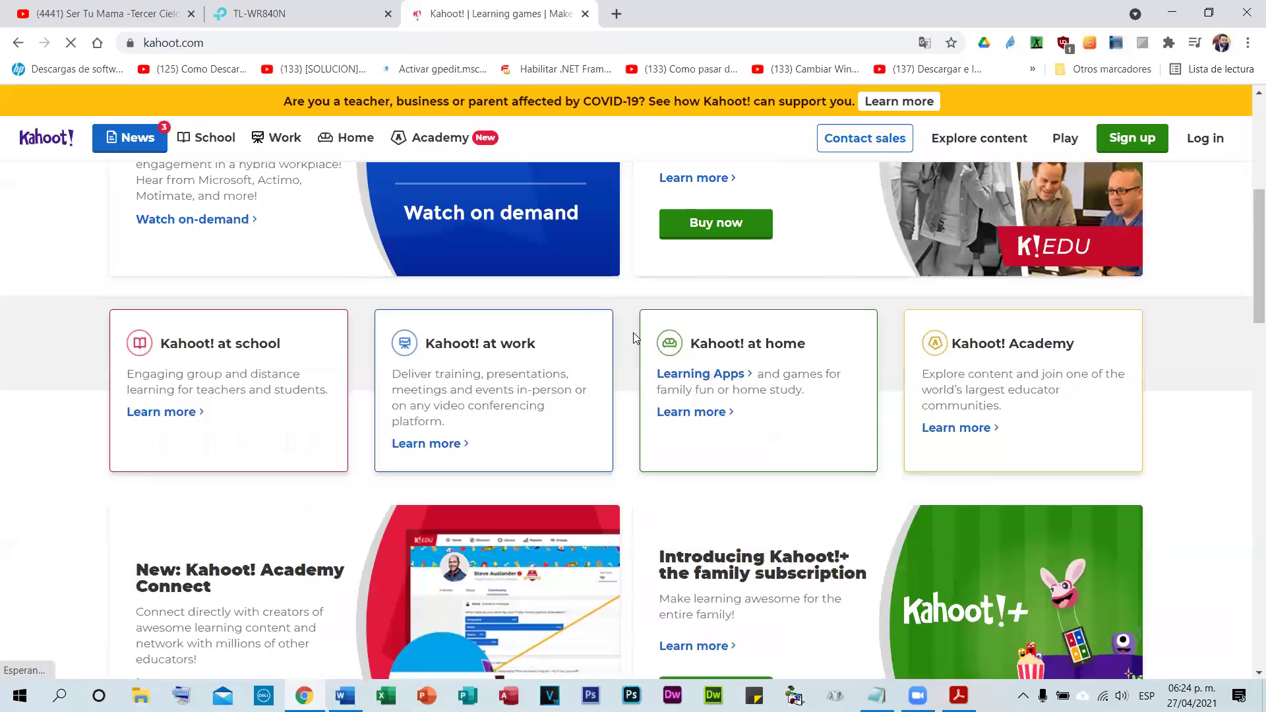
- Start signing up for a Kahoot! account as a teacher (Maestro) with Educación superior as the workplace
scroll(627, 335, "up", 6)
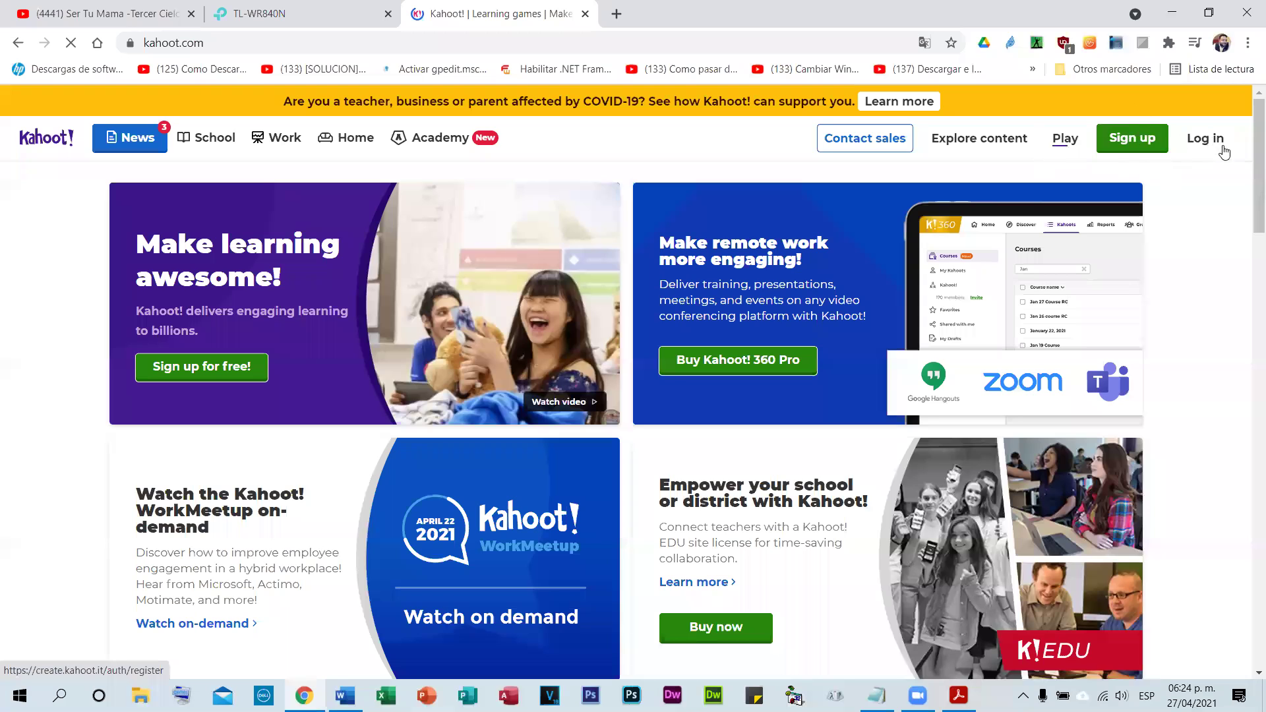
left_click(1130, 150)
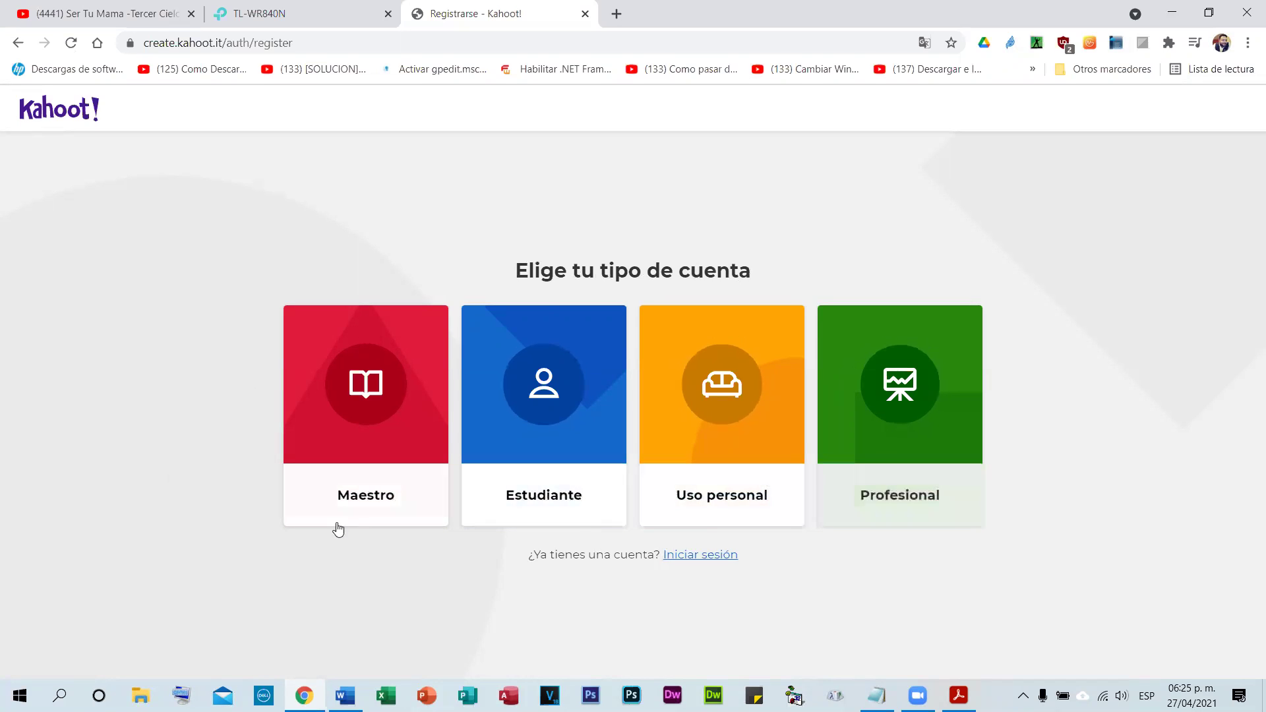
left_click(371, 510)
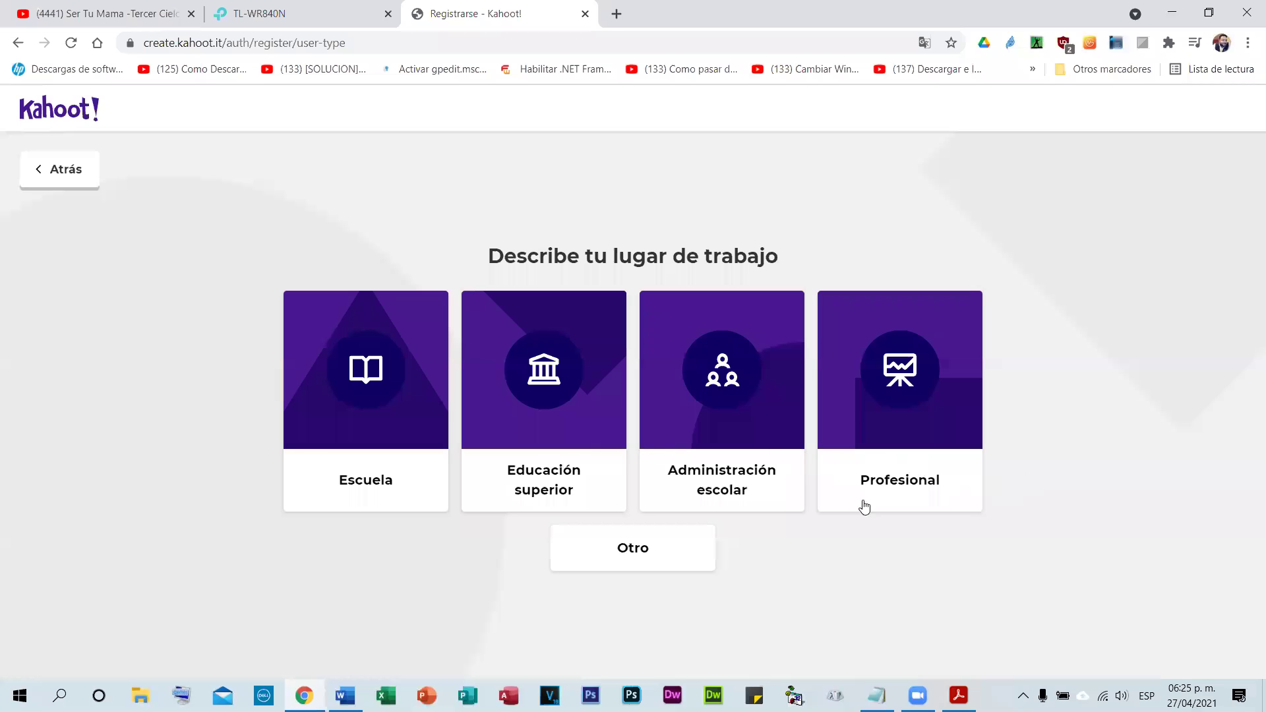
left_click(541, 480)
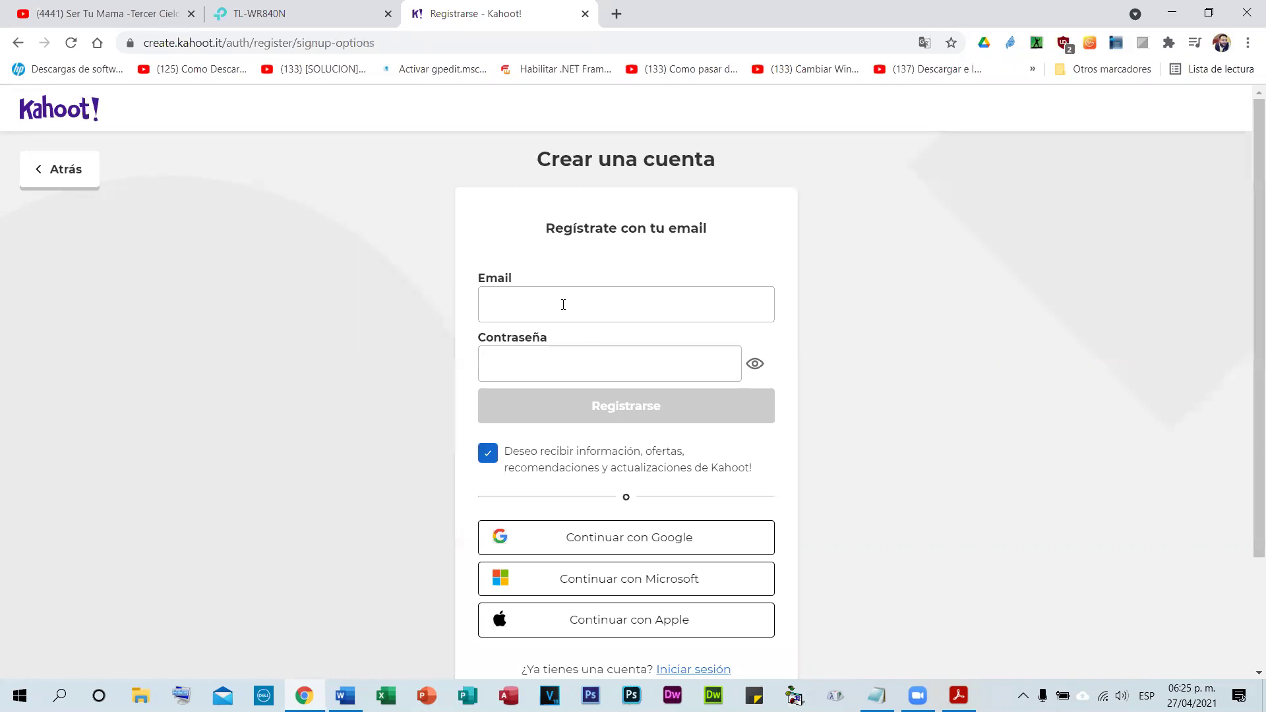
- Register the new account by continuing with Google and choosing one of the listed Google accounts
left_click(561, 304)
scroll(755, 559, "down", 2)
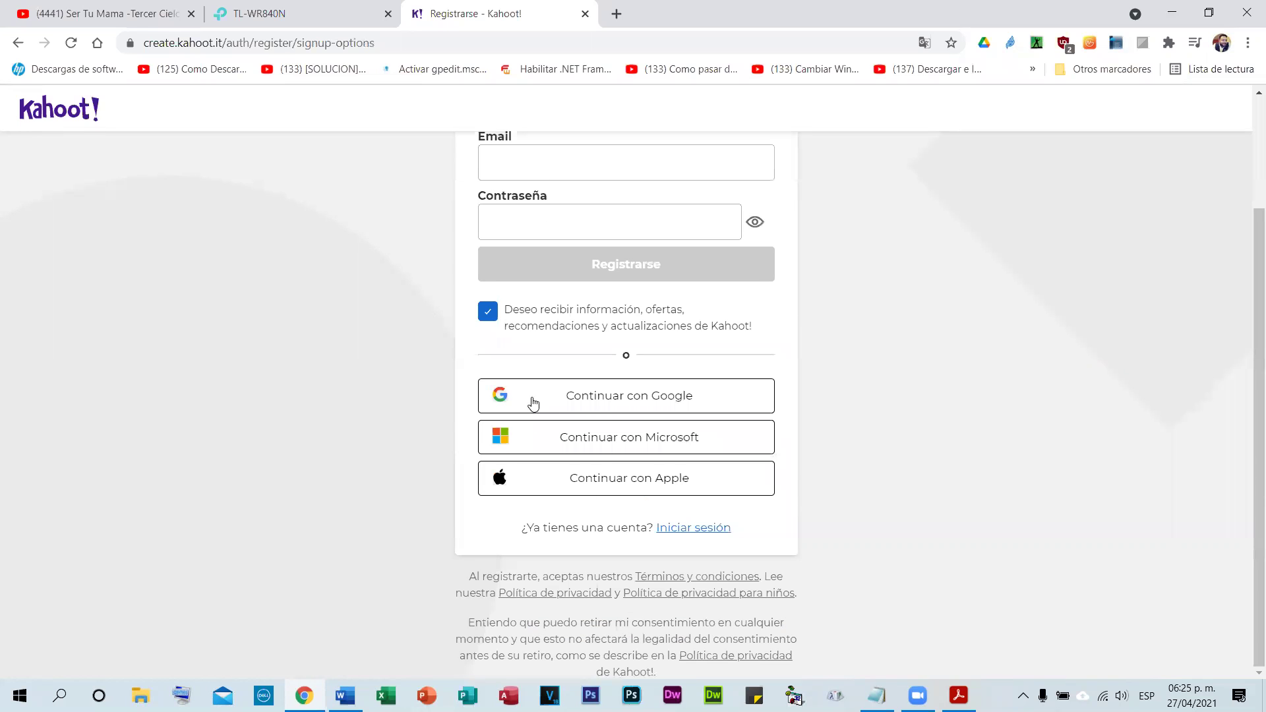
left_click(584, 401)
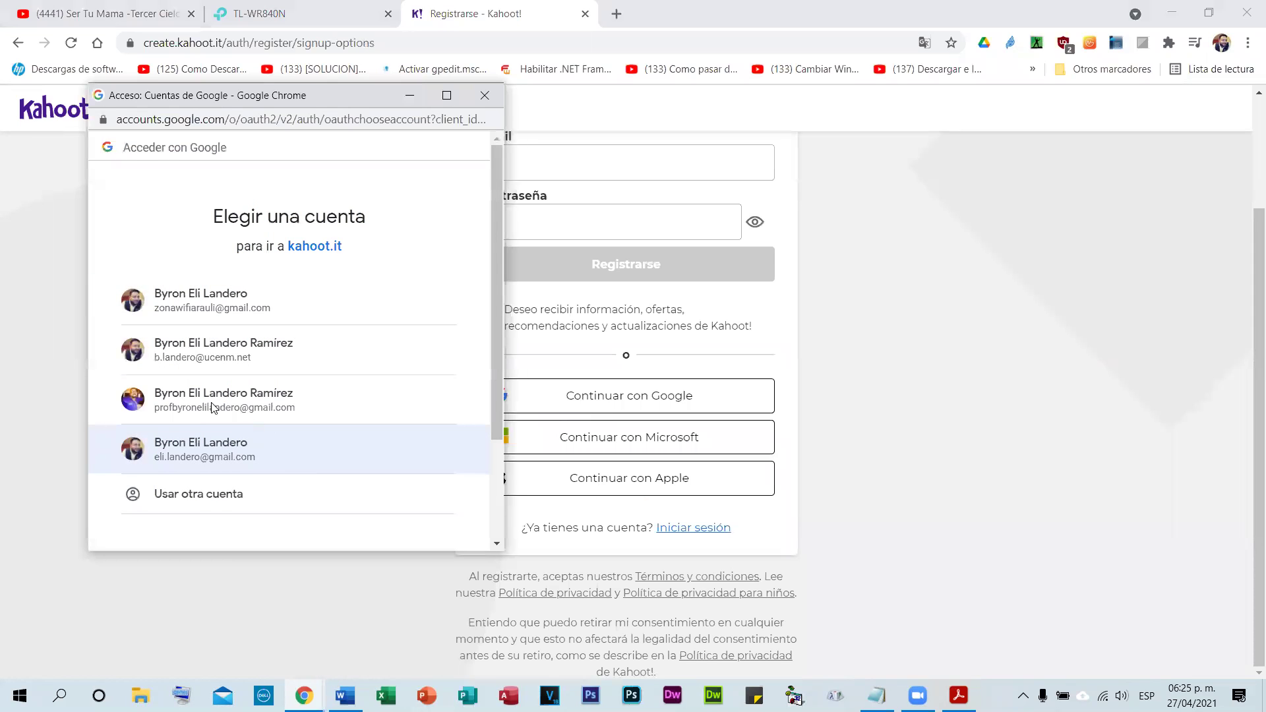
left_click(286, 446)
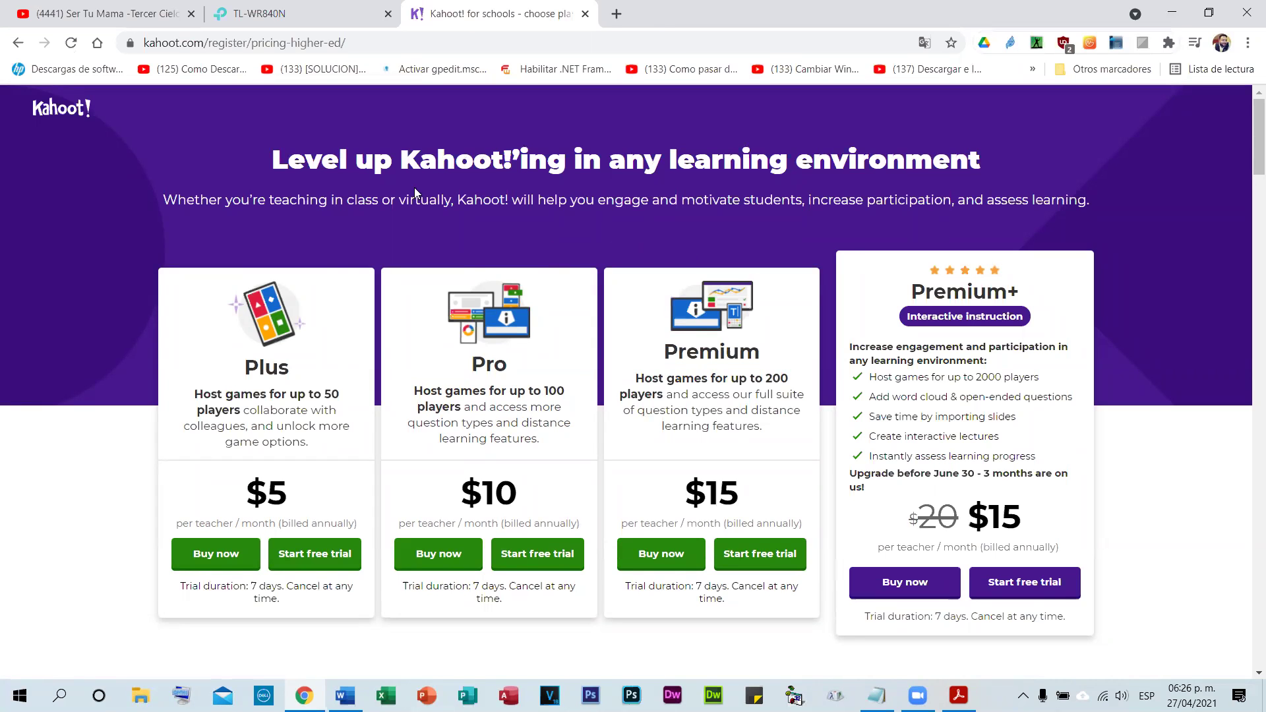
- Compare the features of the Basic, Plus, Pro, Premium and Premium+ plans and continue with the free Basic plan
scroll(479, 263, "down", 3)
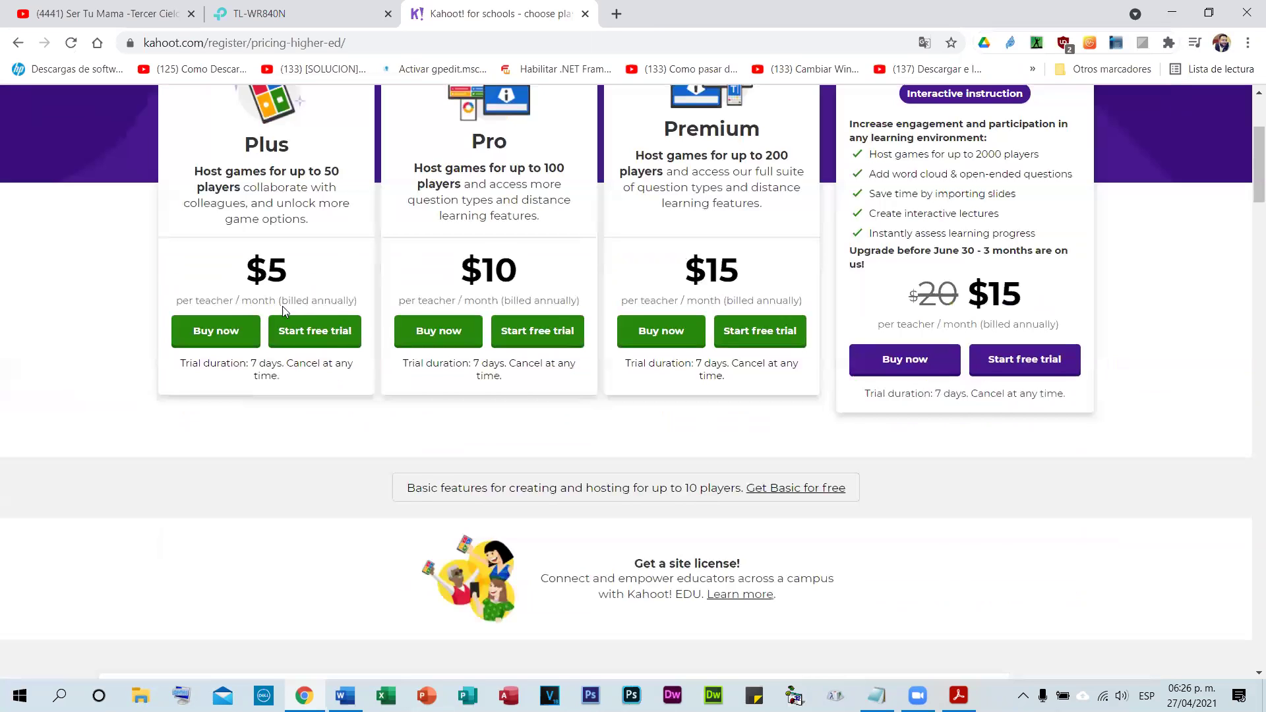
scroll(276, 382, "up", 3)
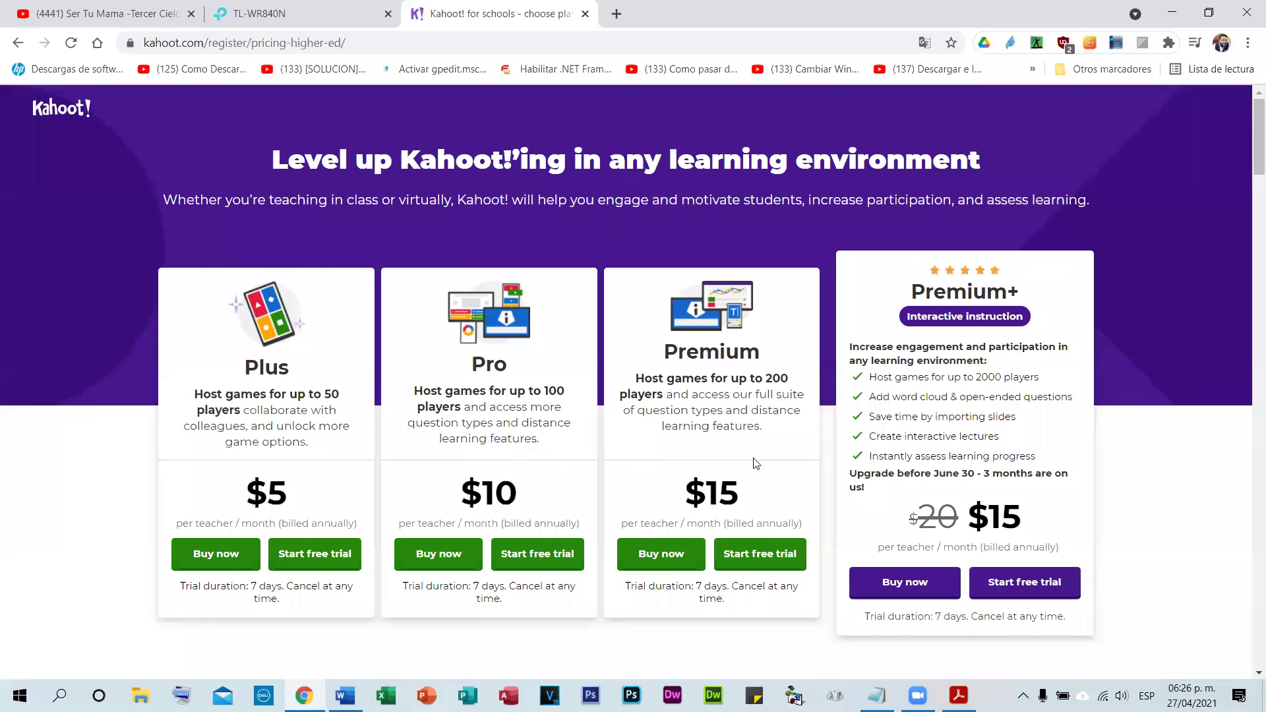
scroll(757, 431, "down", 10)
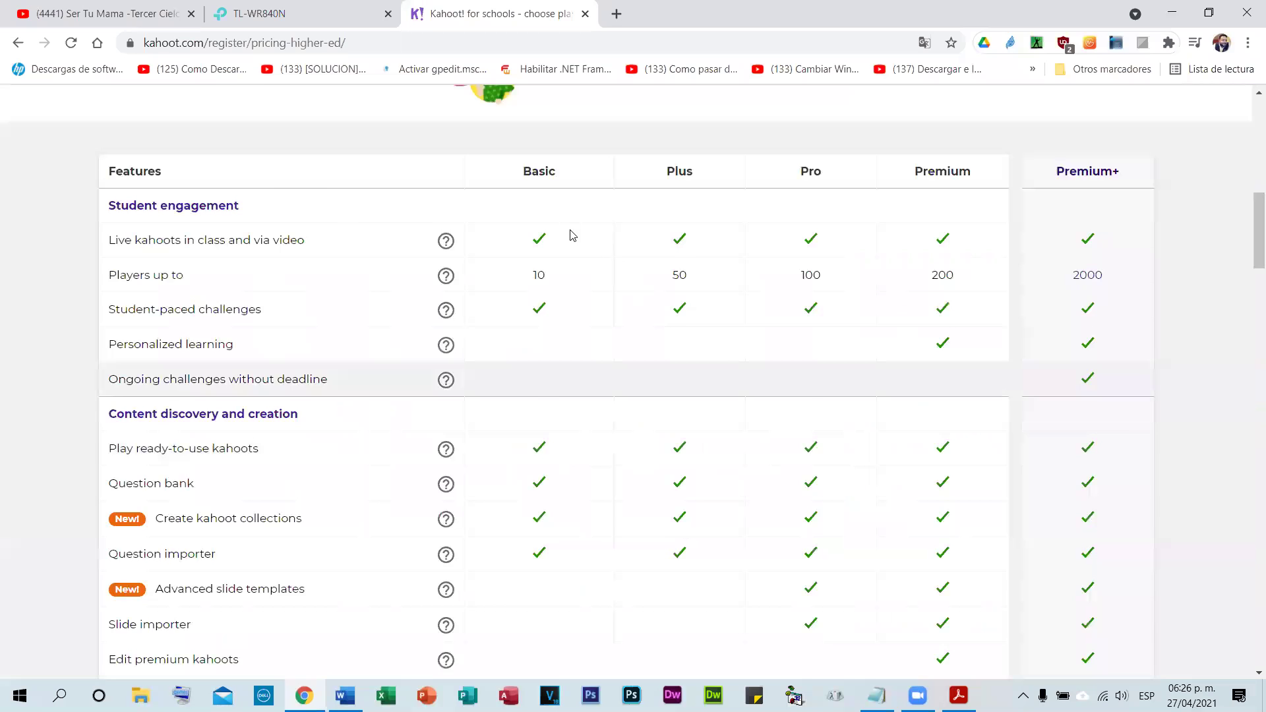
scroll(572, 235, "down", 1)
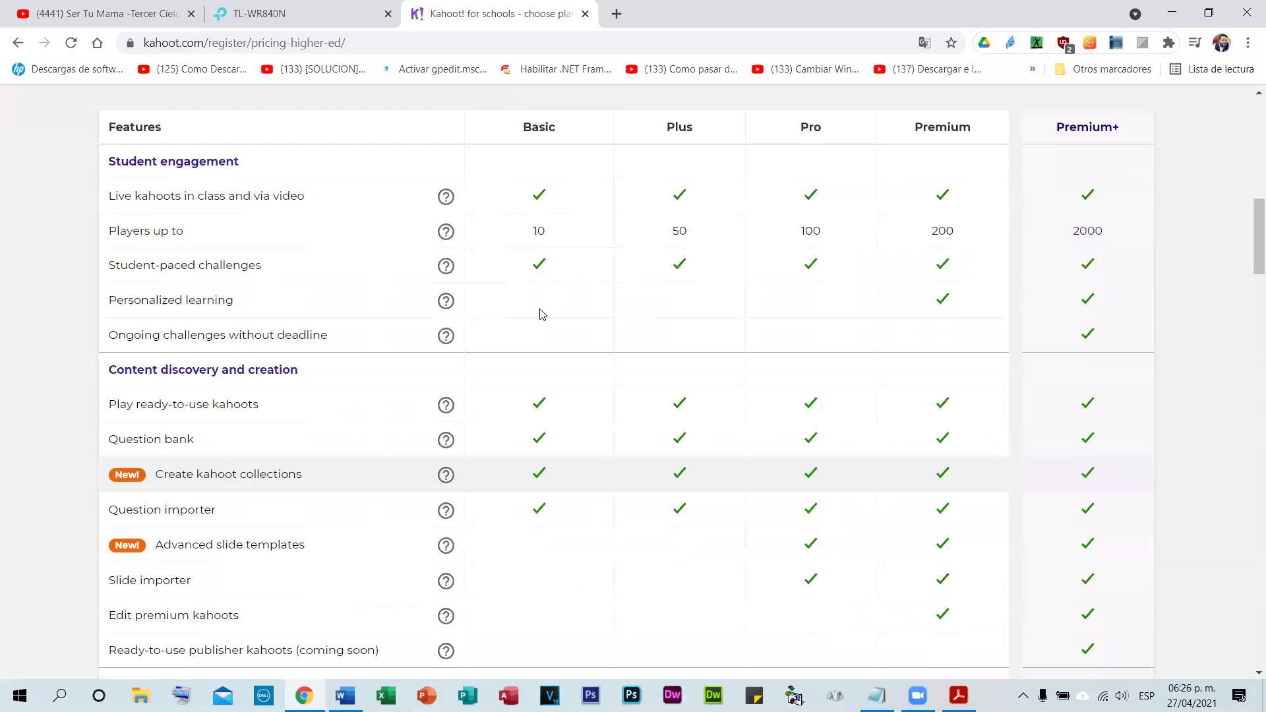
scroll(542, 316, "down", 10)
scroll(542, 316, "down", 10)
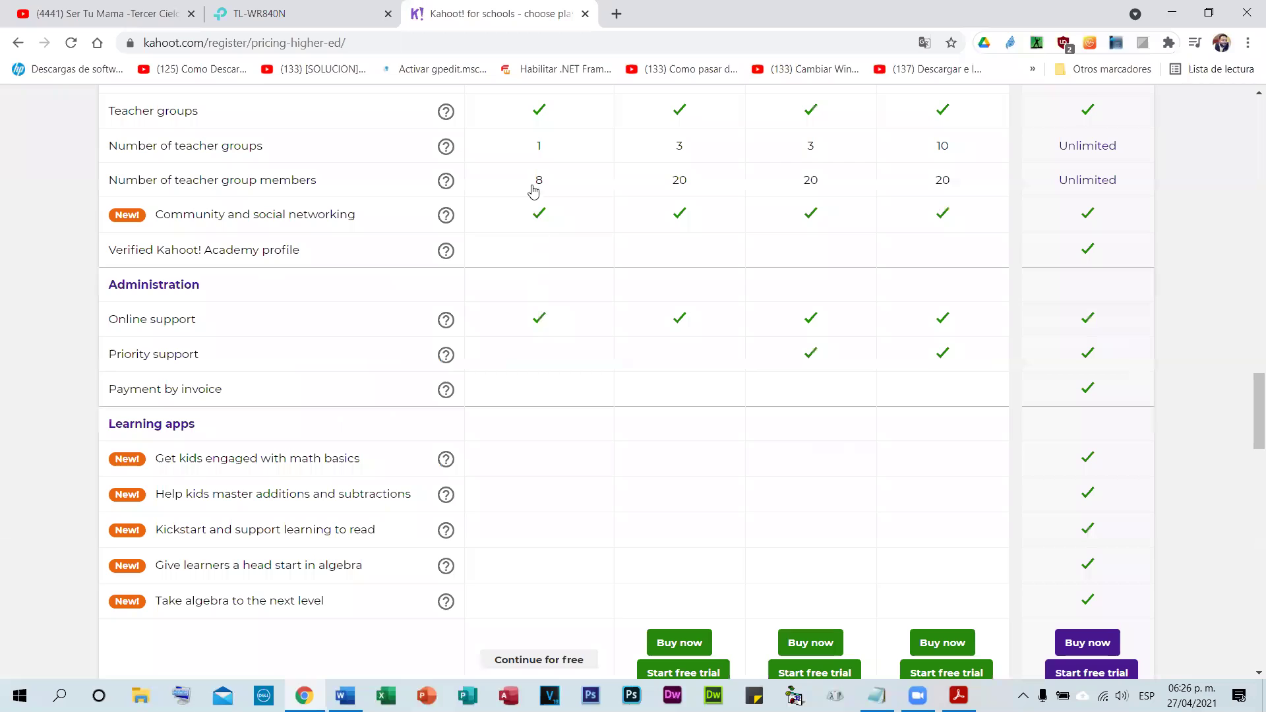
scroll(550, 193, "down", 7)
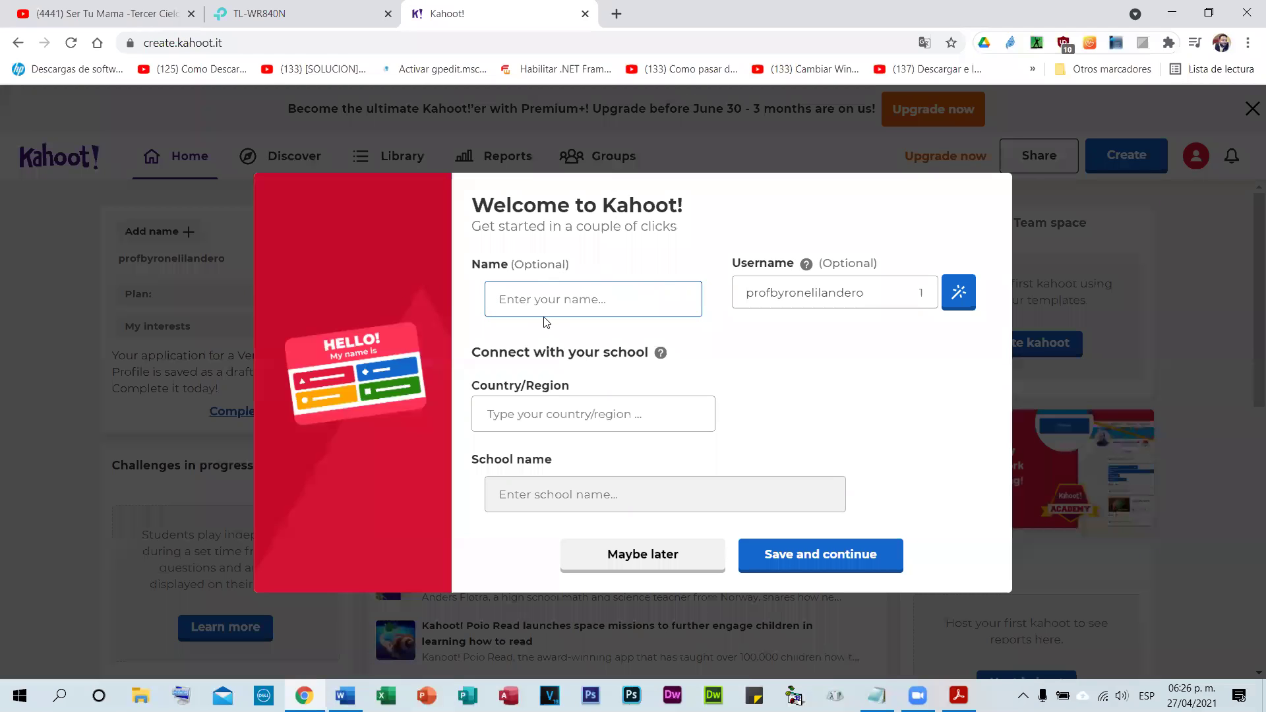
- Fill in the welcome form with the teacher's full name, Honduras as country and Instituto Armando Martínez as school
left_click(550, 421)
type("ho")
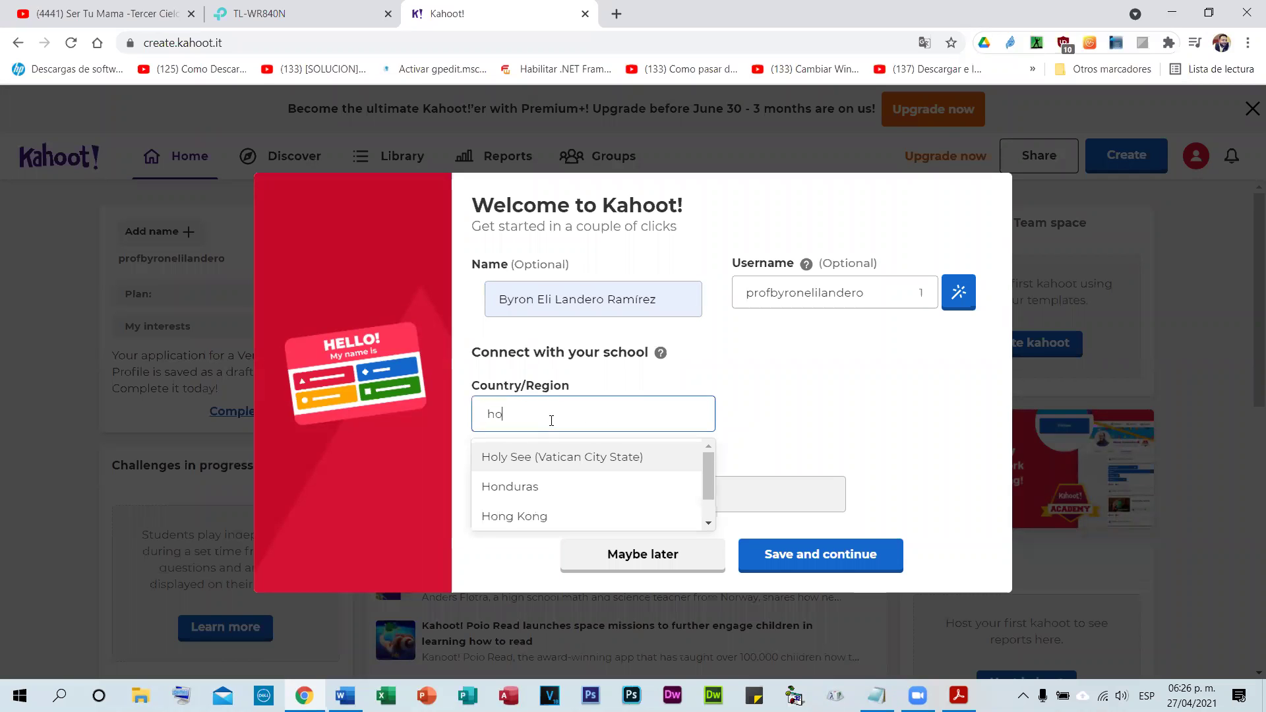
left_click(542, 484)
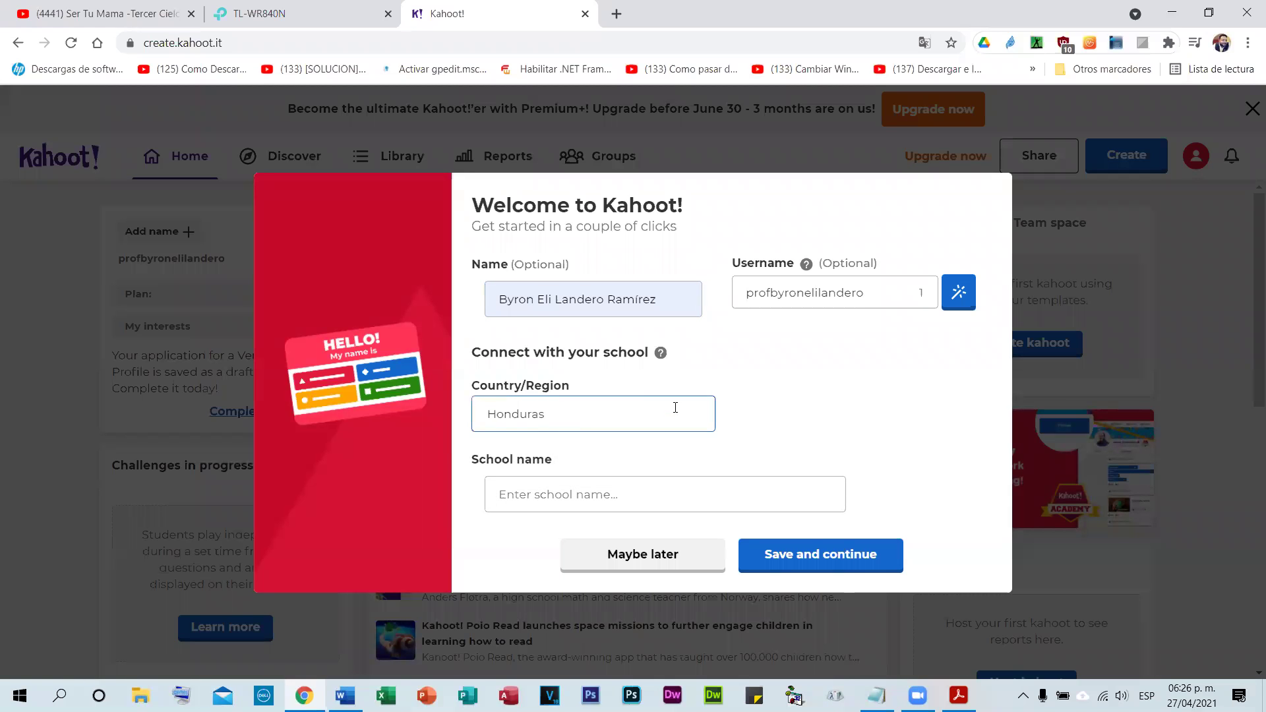
left_click(622, 494)
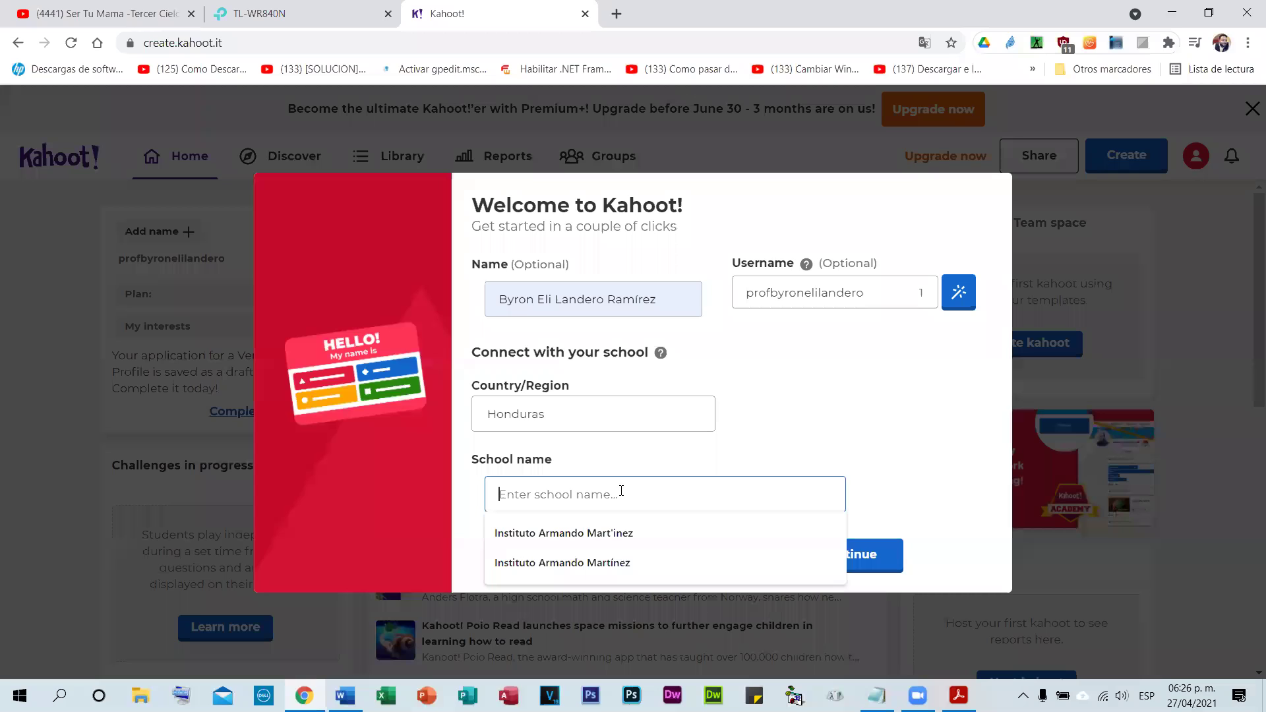
left_click(565, 566)
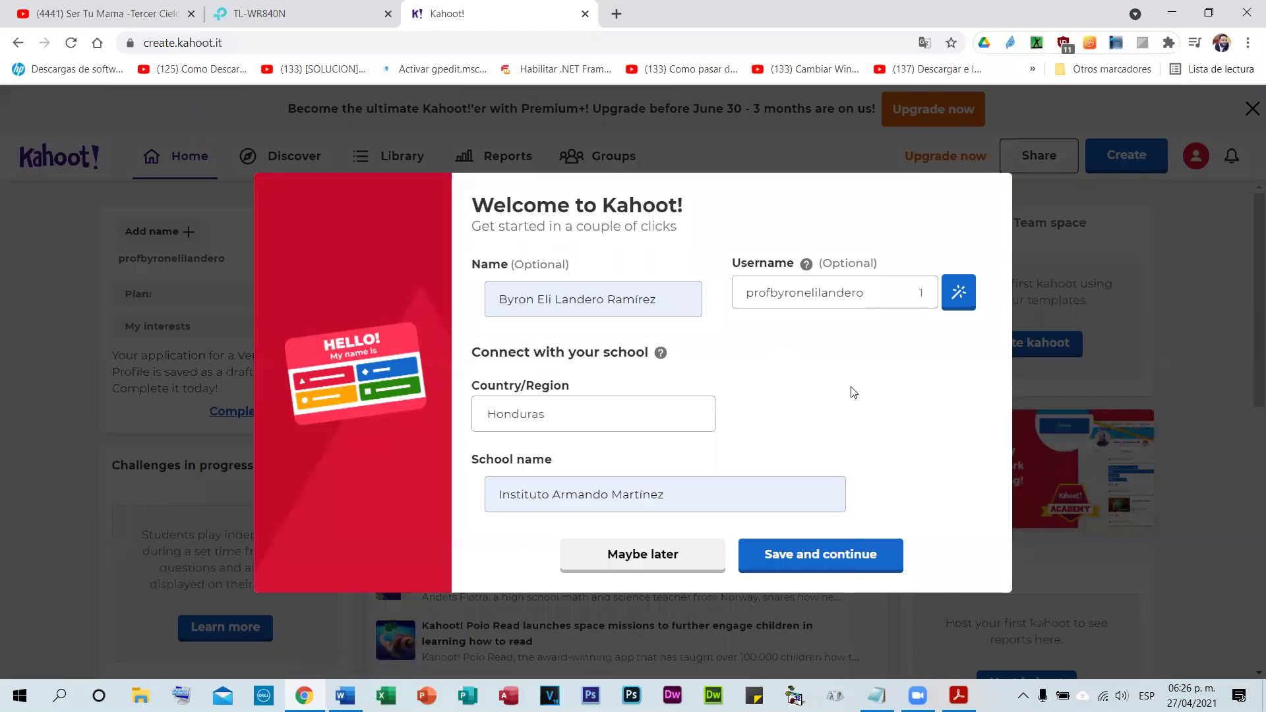
- Replace the suggested username with a custom one, change its underscore to a period, and save the welcome form
double_click(905, 294)
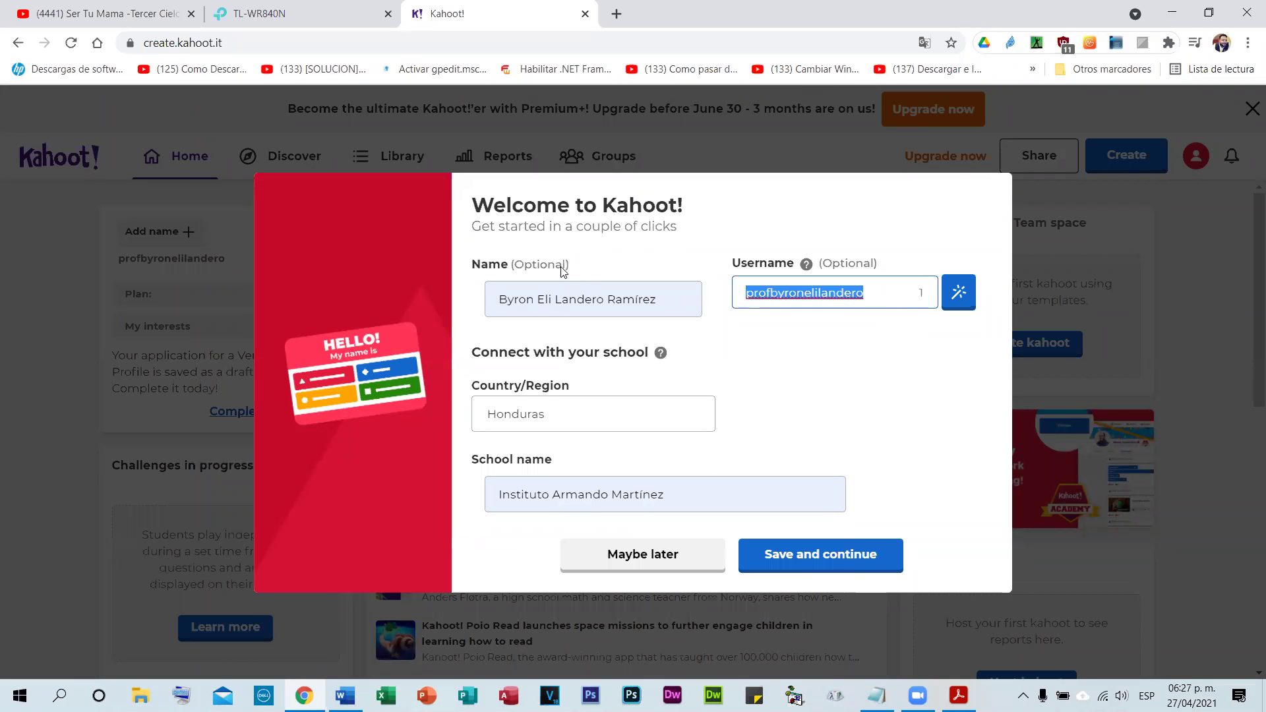
type("eli")
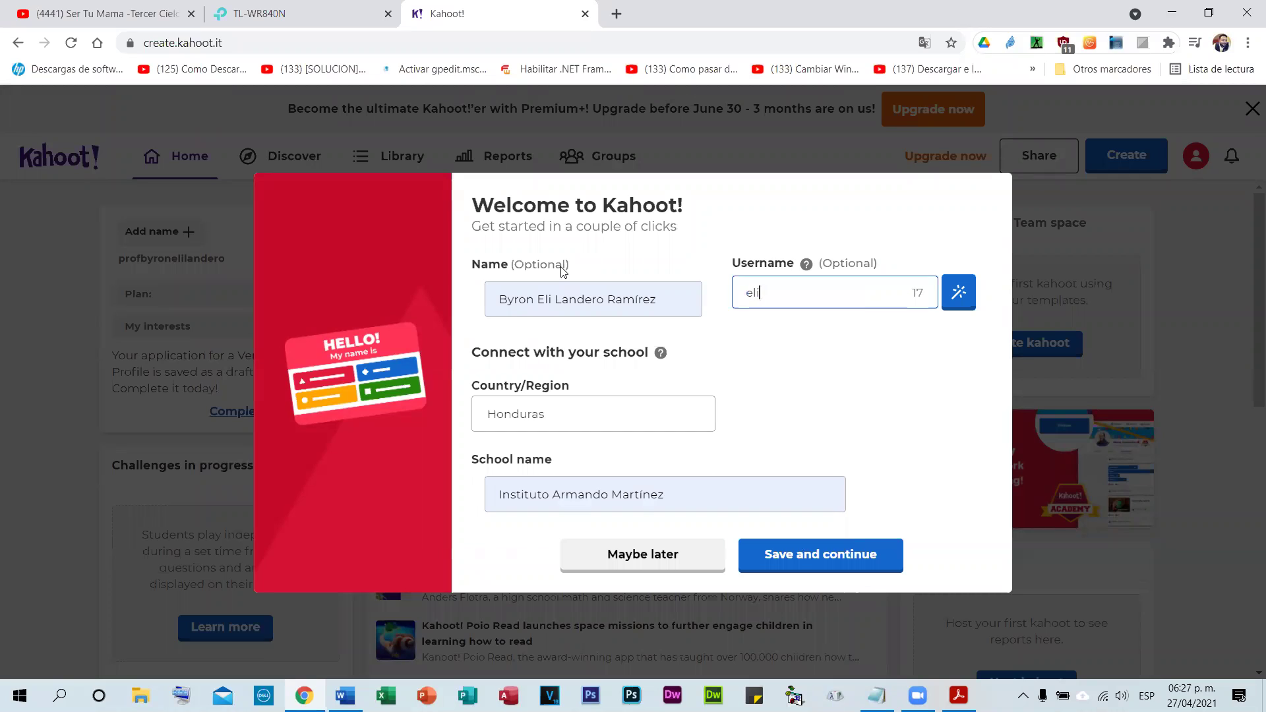
type("_landero")
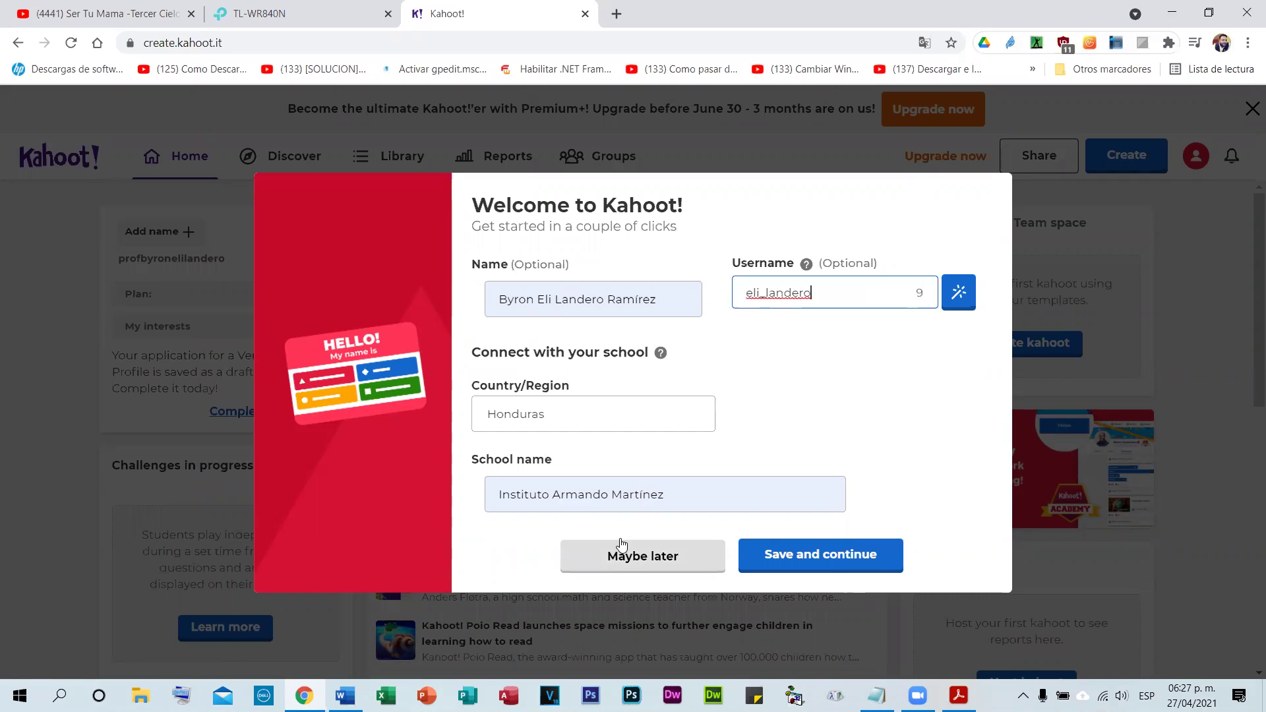
left_click(844, 560)
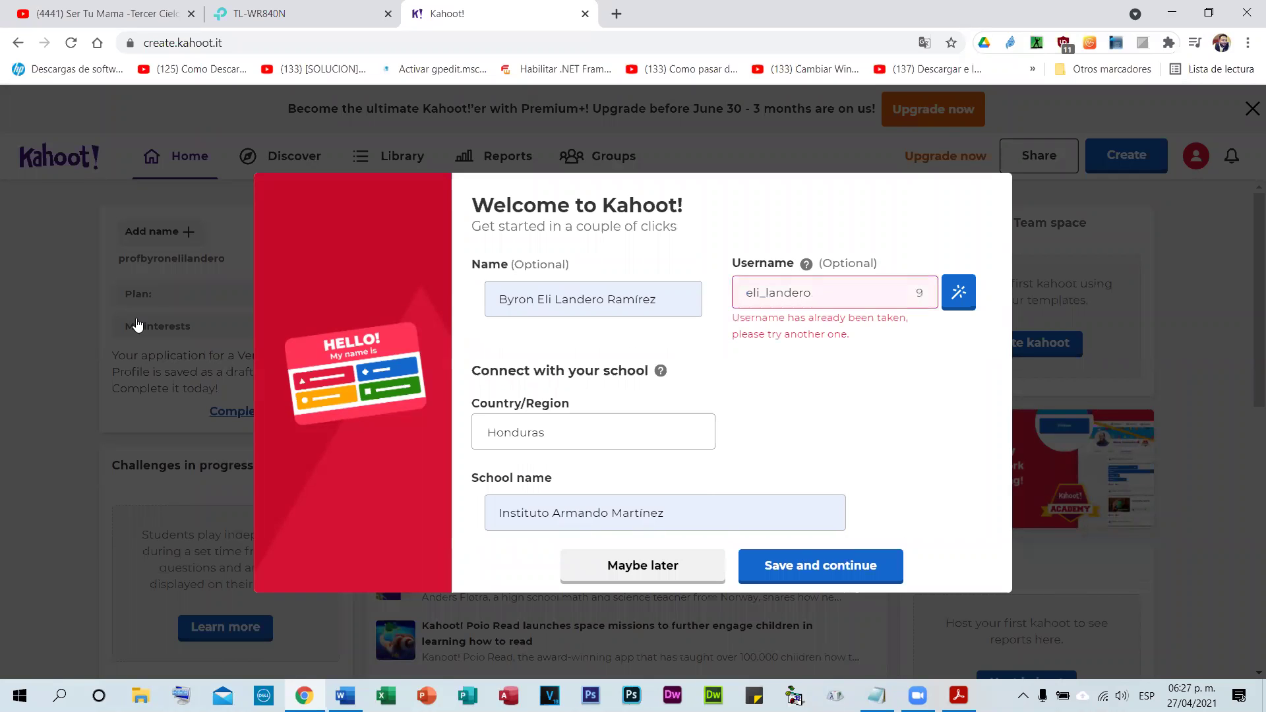
left_click(765, 293)
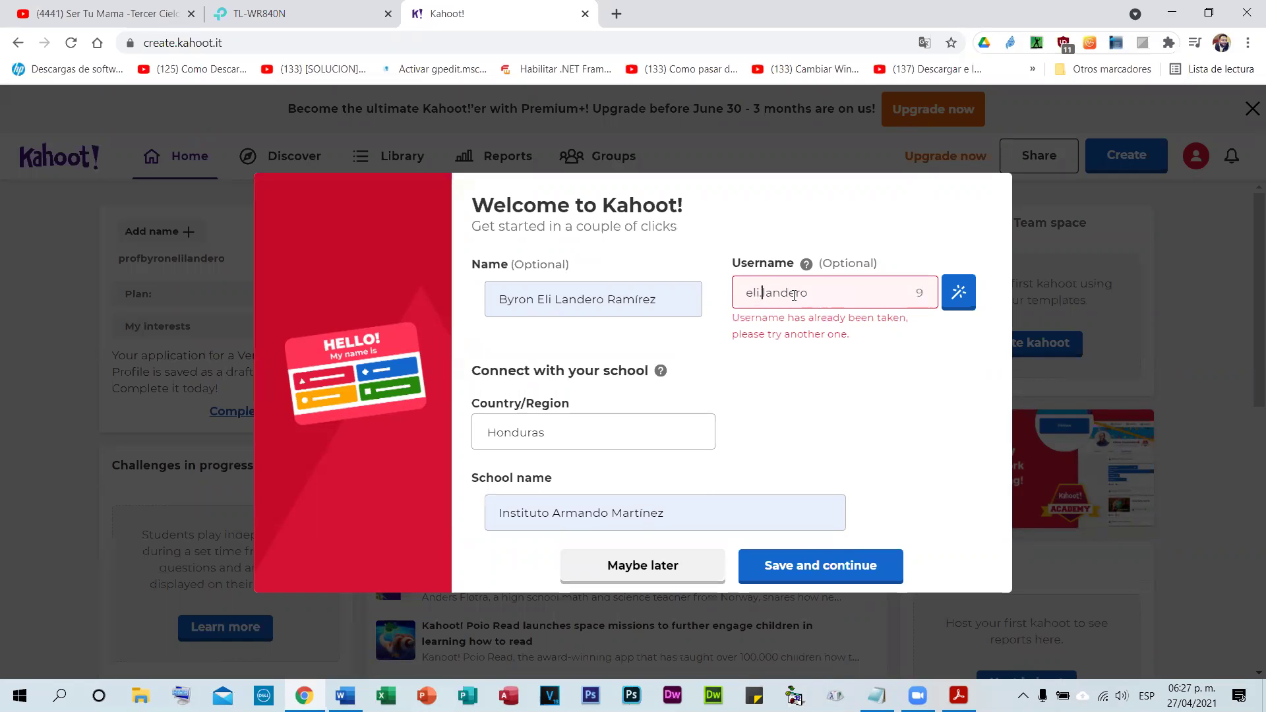
left_click(800, 567)
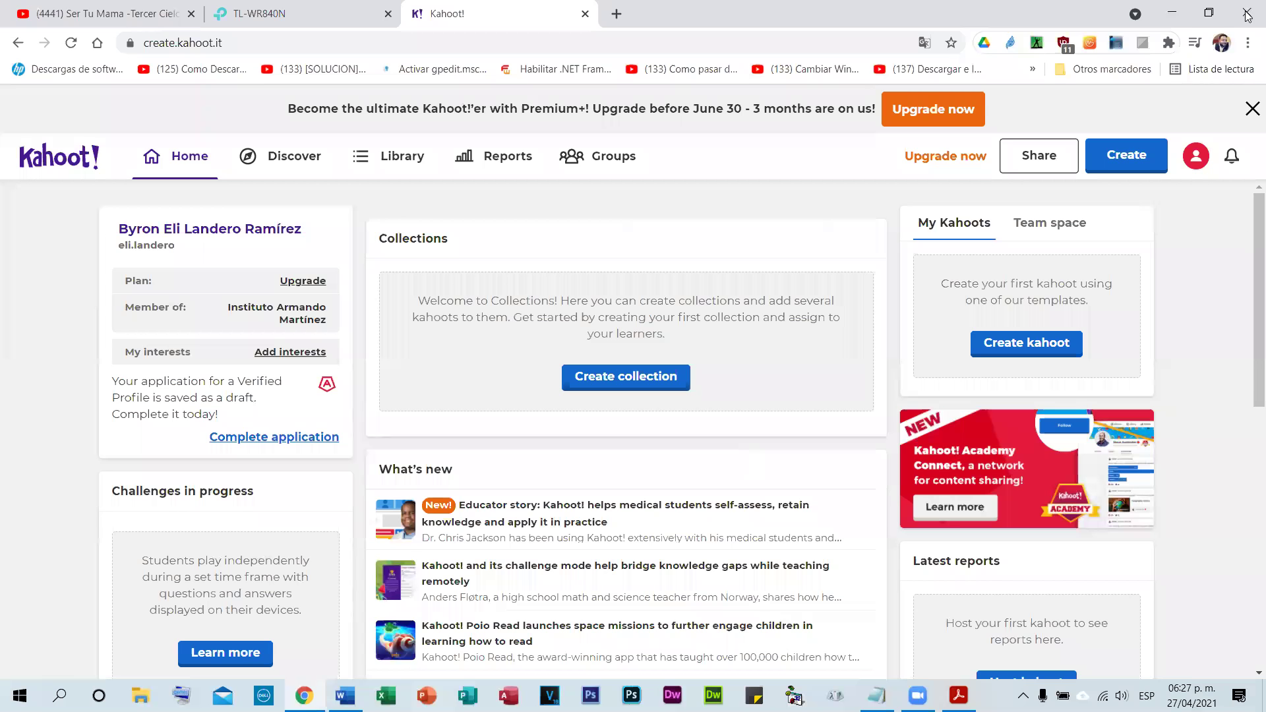
- Look over the home dashboard and create a new blank kahoot without using a template
scroll(1110, 449, "down", 6)
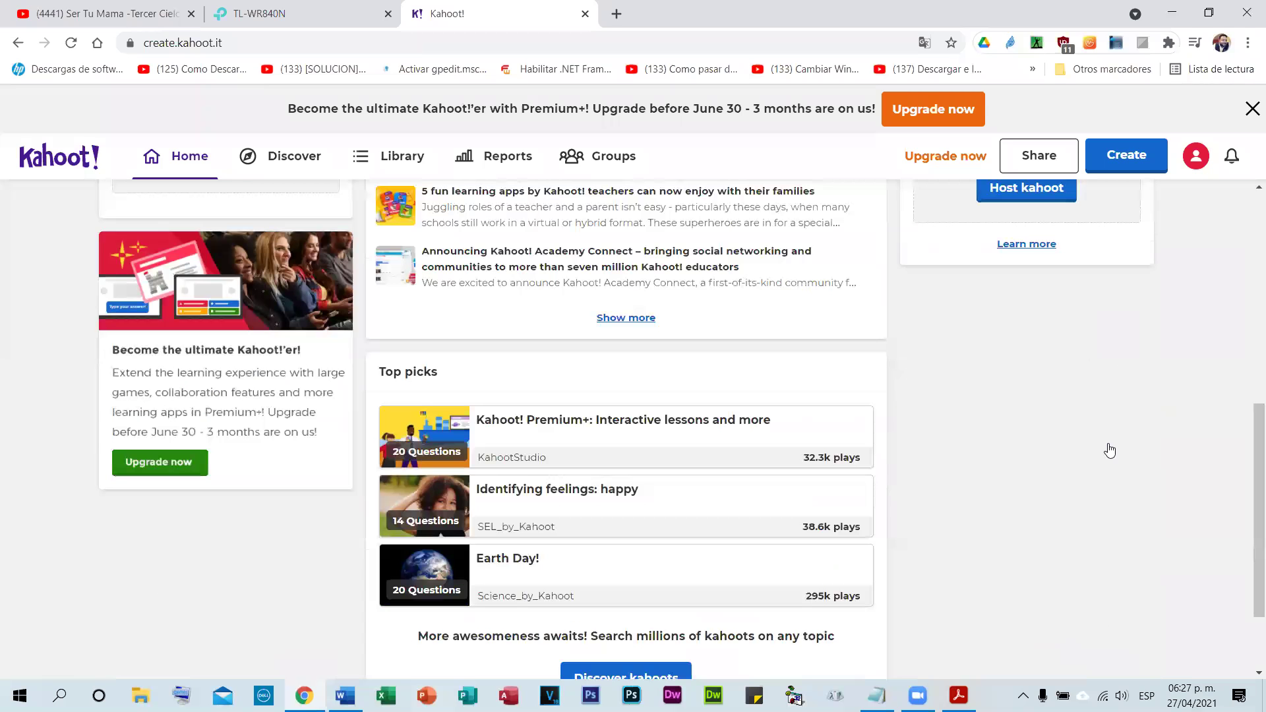
scroll(1099, 401, "up", 6)
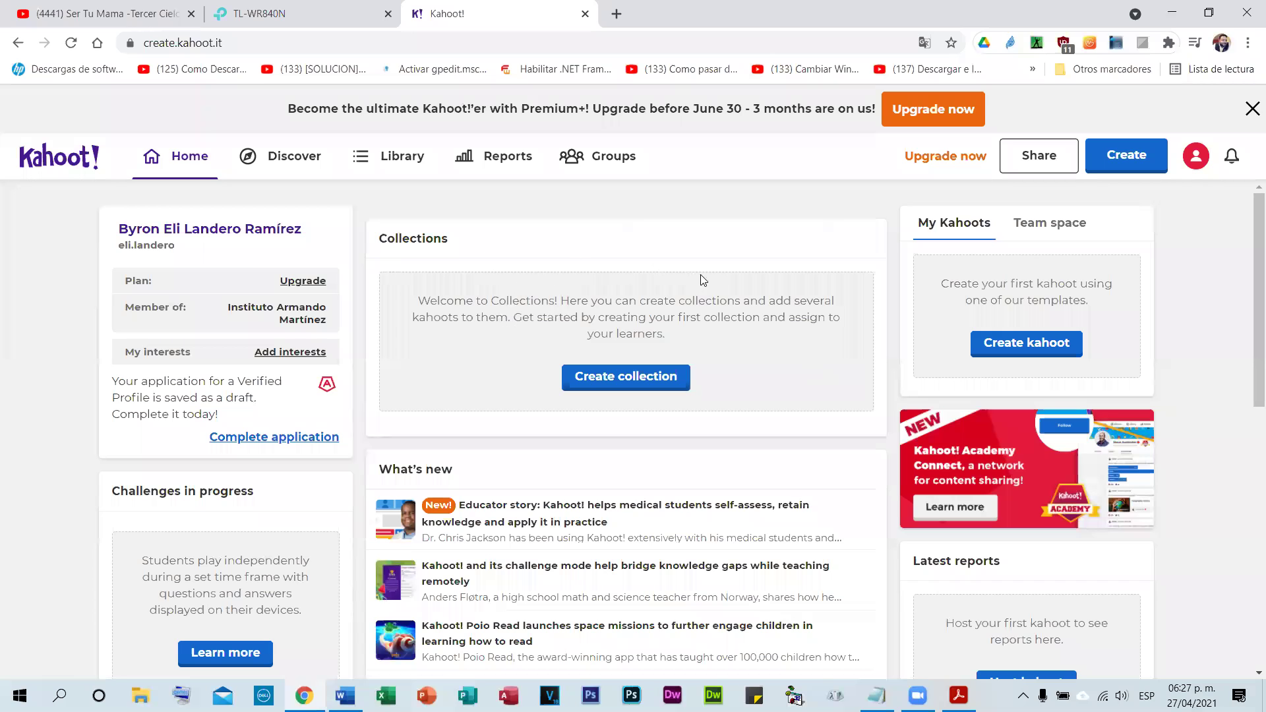
scroll(699, 435, "down", 15)
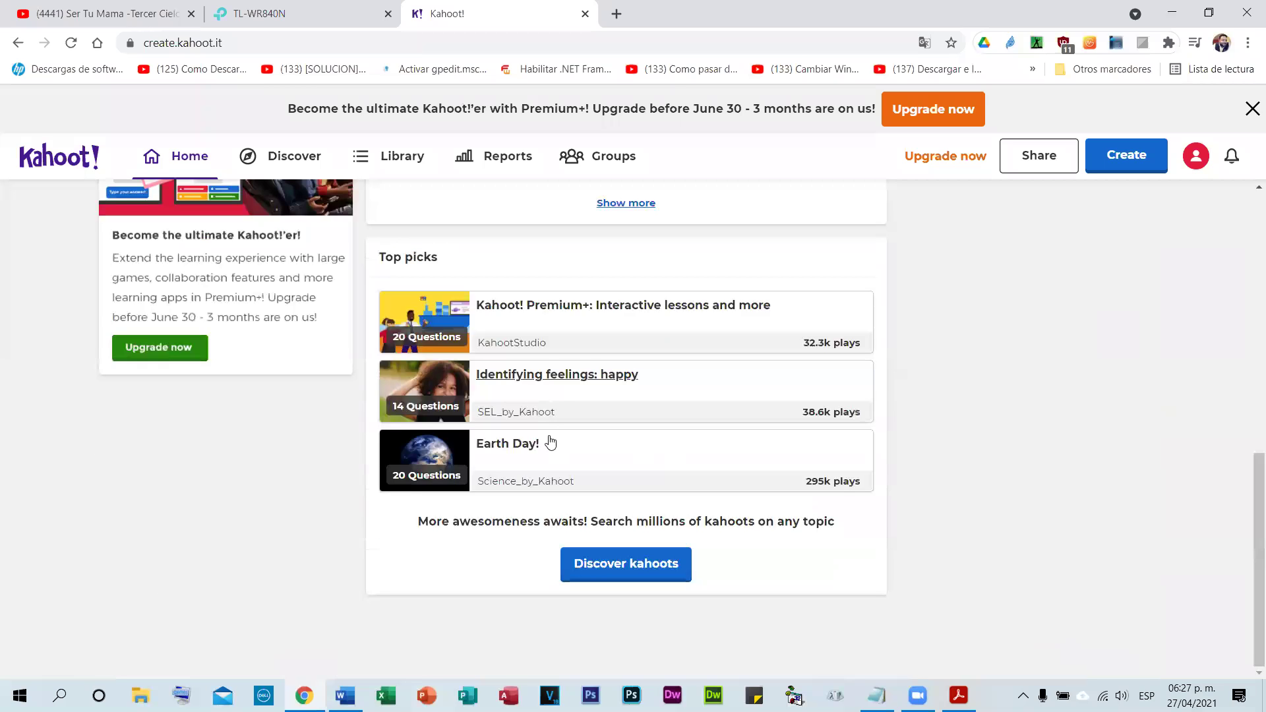
scroll(263, 455, "up", 5)
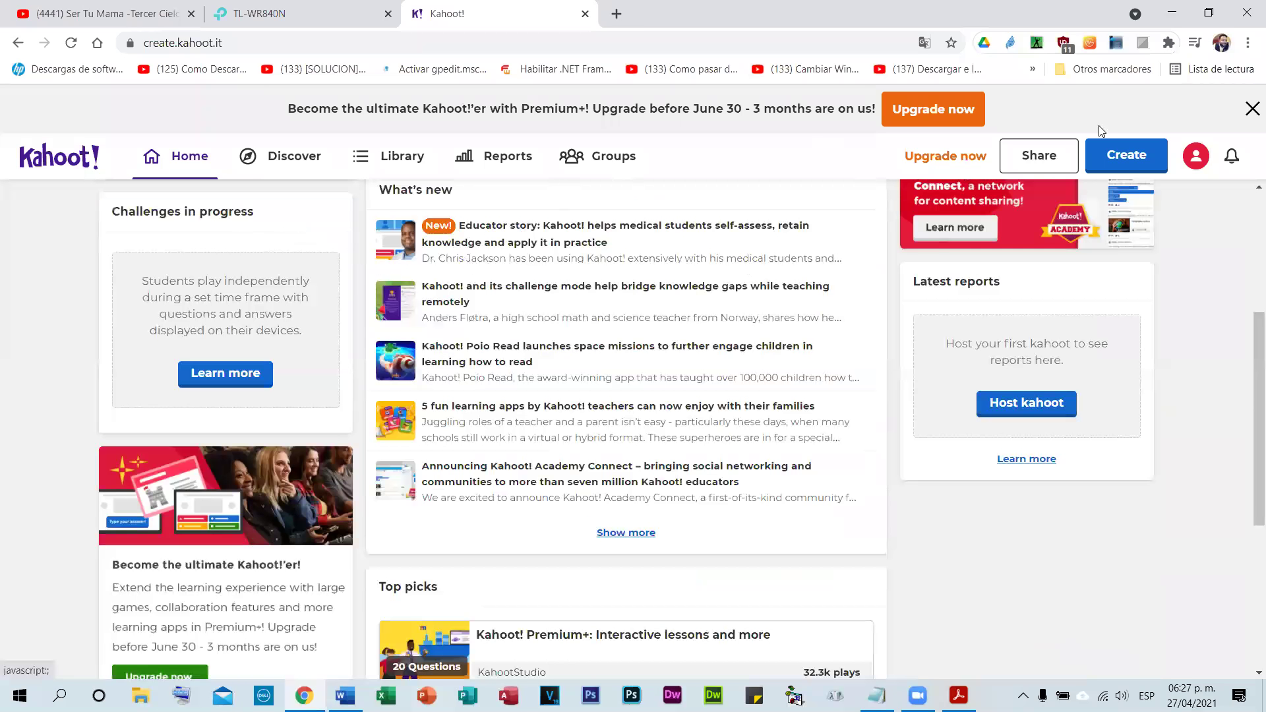
scroll(1126, 161, "up", 4)
left_click(1137, 157)
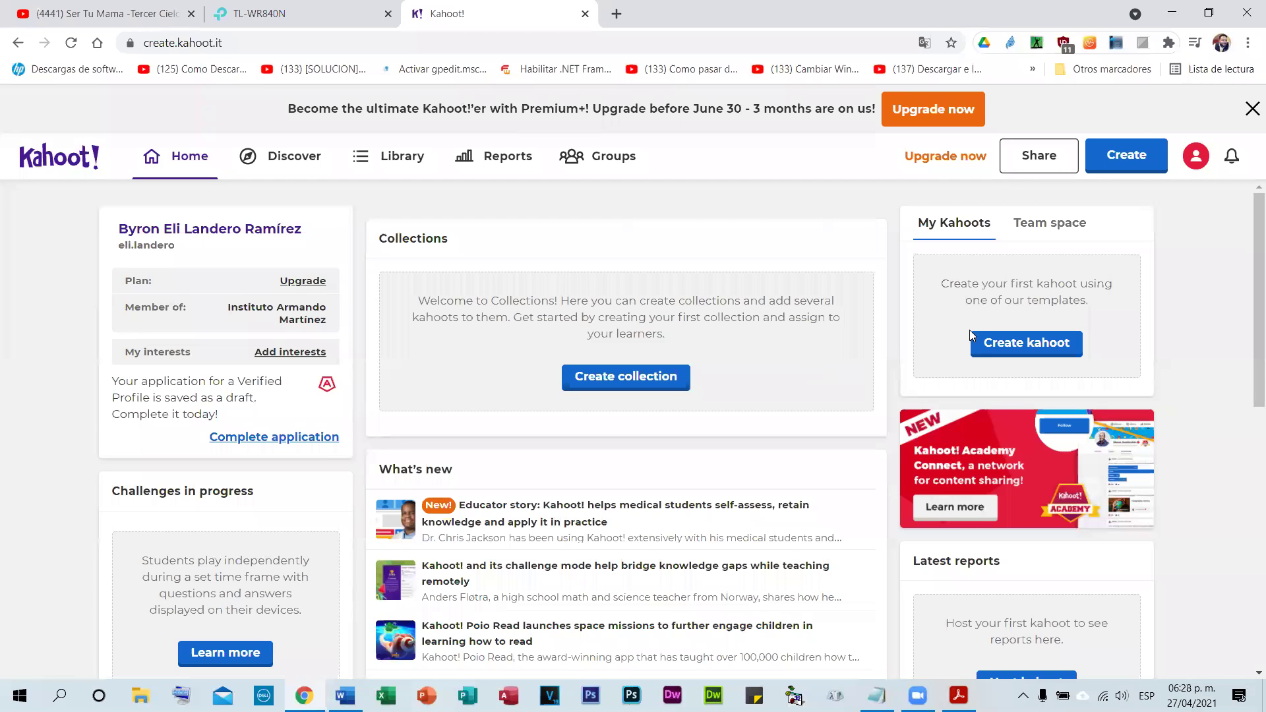
left_click(1026, 350)
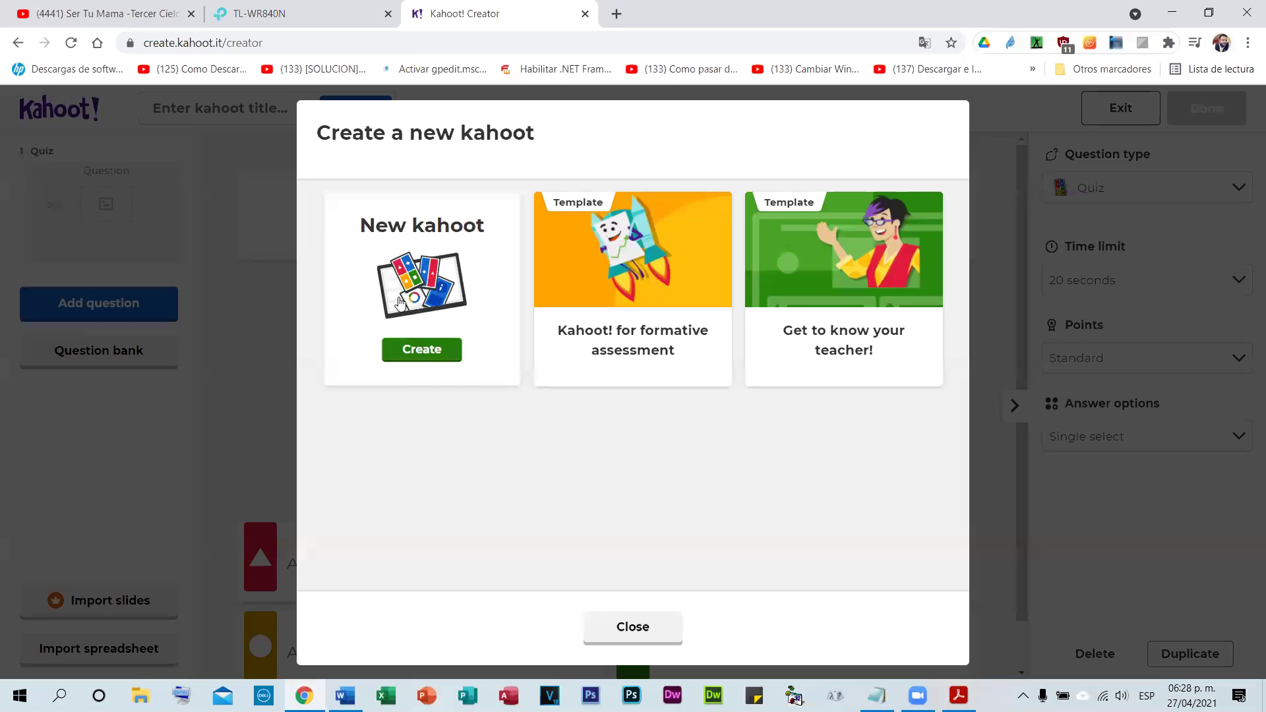
left_click(417, 356)
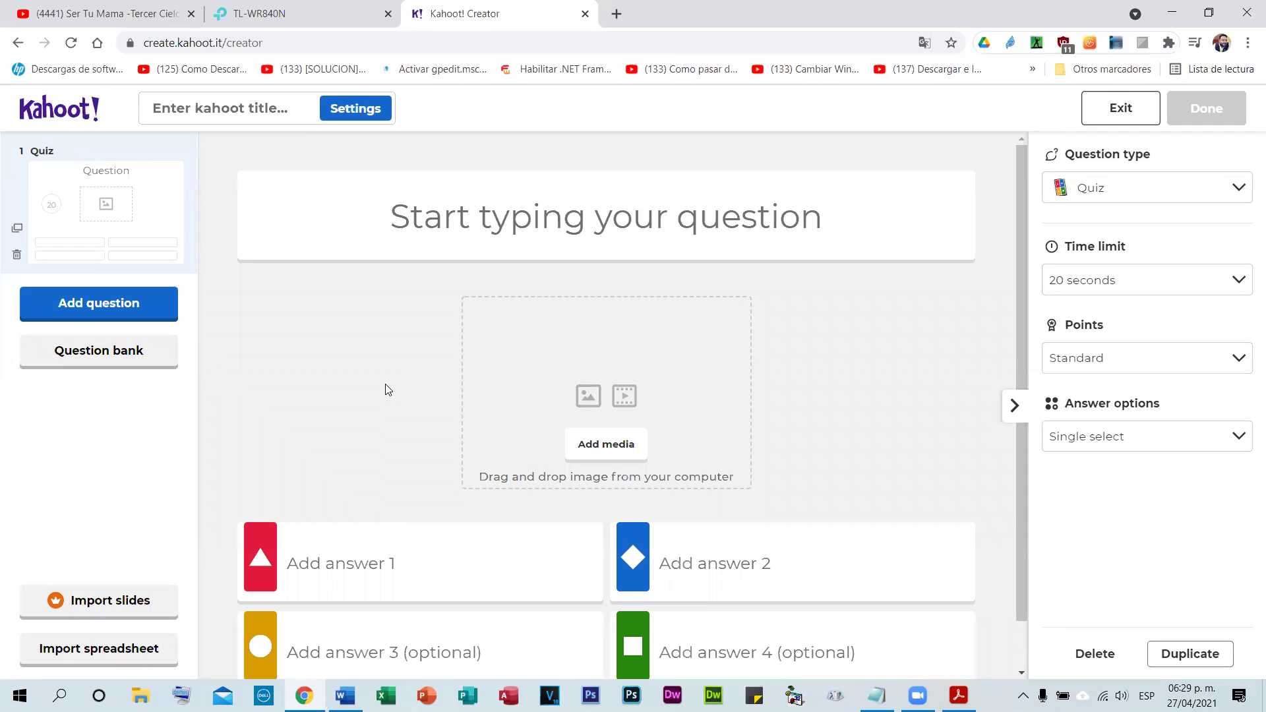
- Write the first question as "¿Quién fue el primer jefe de Estado de Honduras?", correcting the missing accent in Quién
scroll(364, 363, "down", 1)
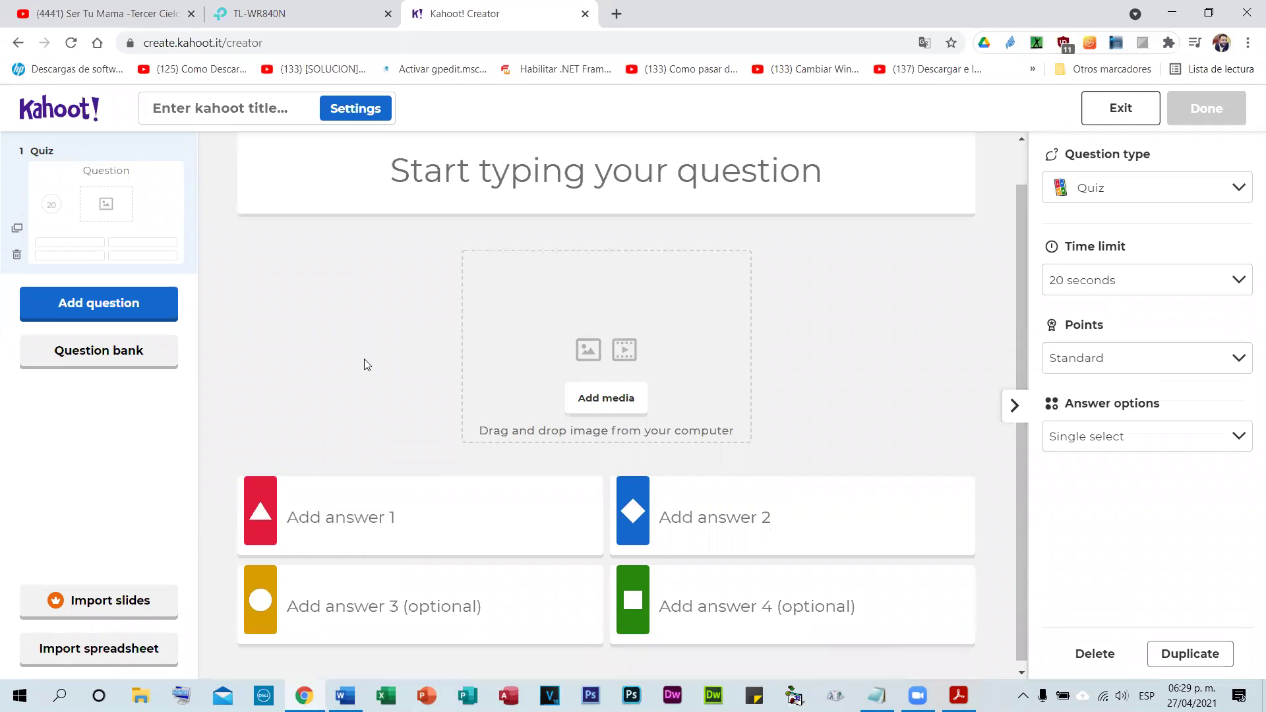
scroll(366, 365, "up", 1)
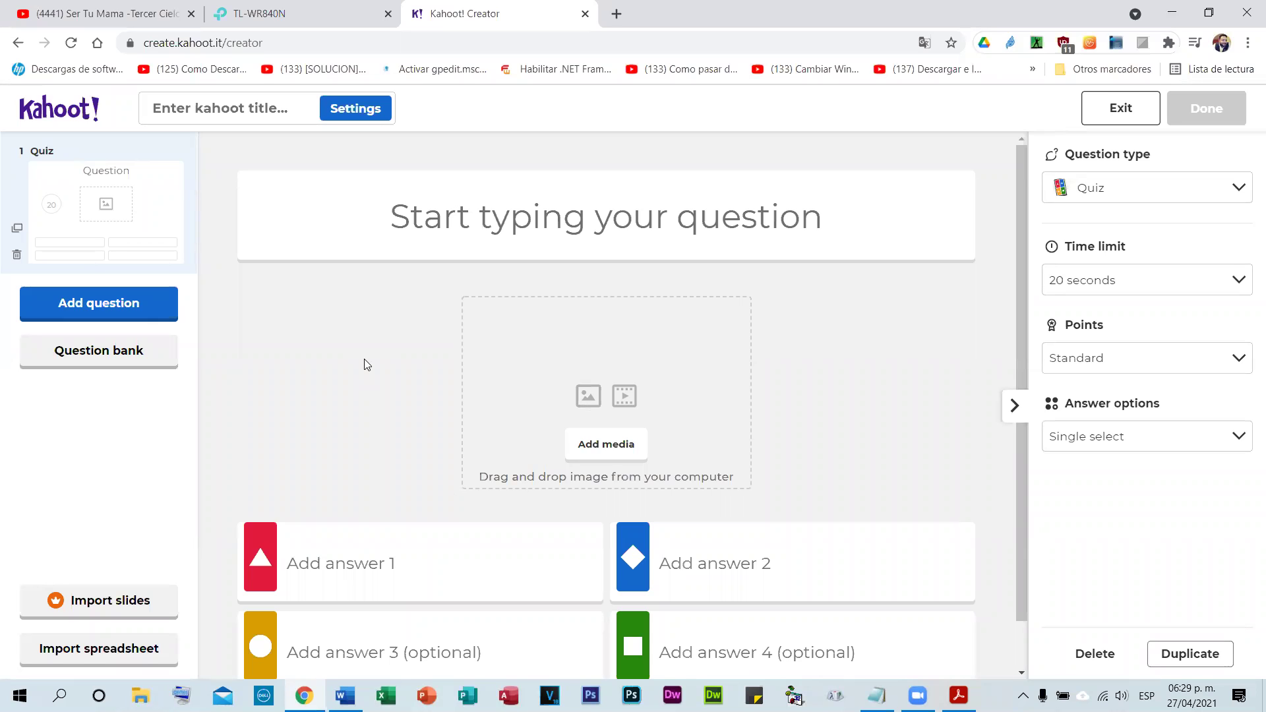
scroll(499, 342, "down", 1)
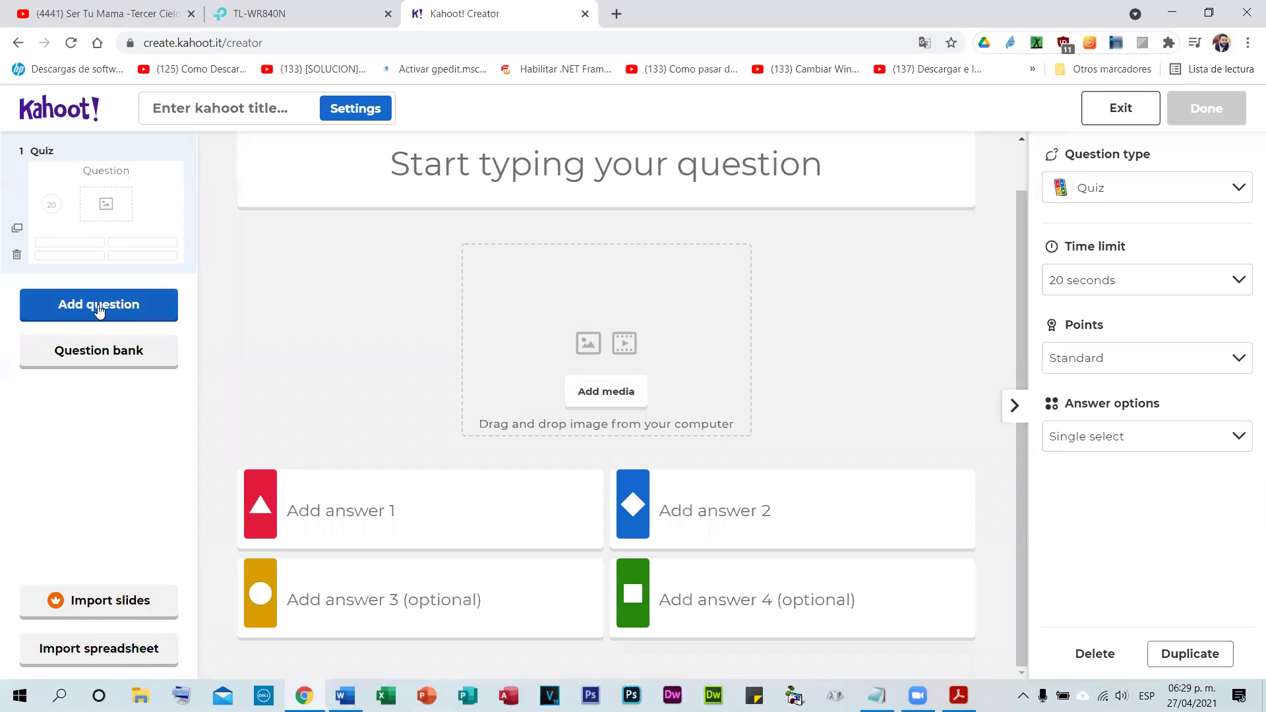
left_click(420, 171)
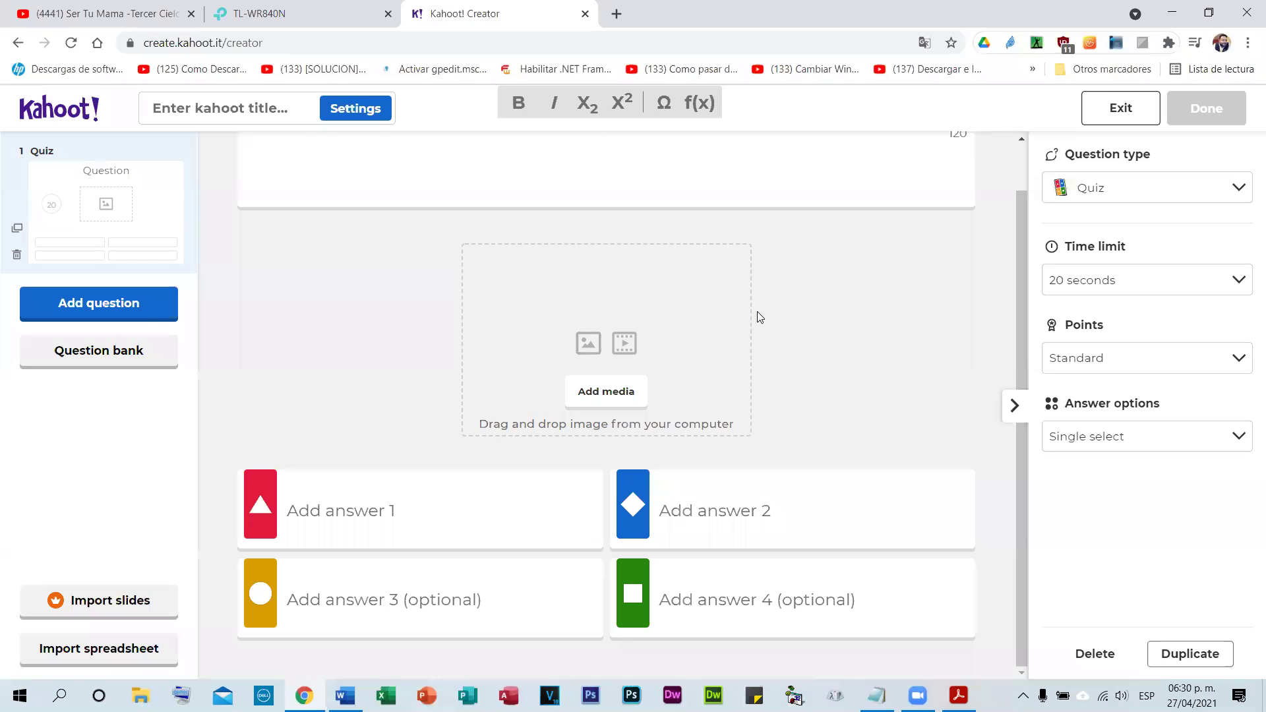
type("¿Quien fue e")
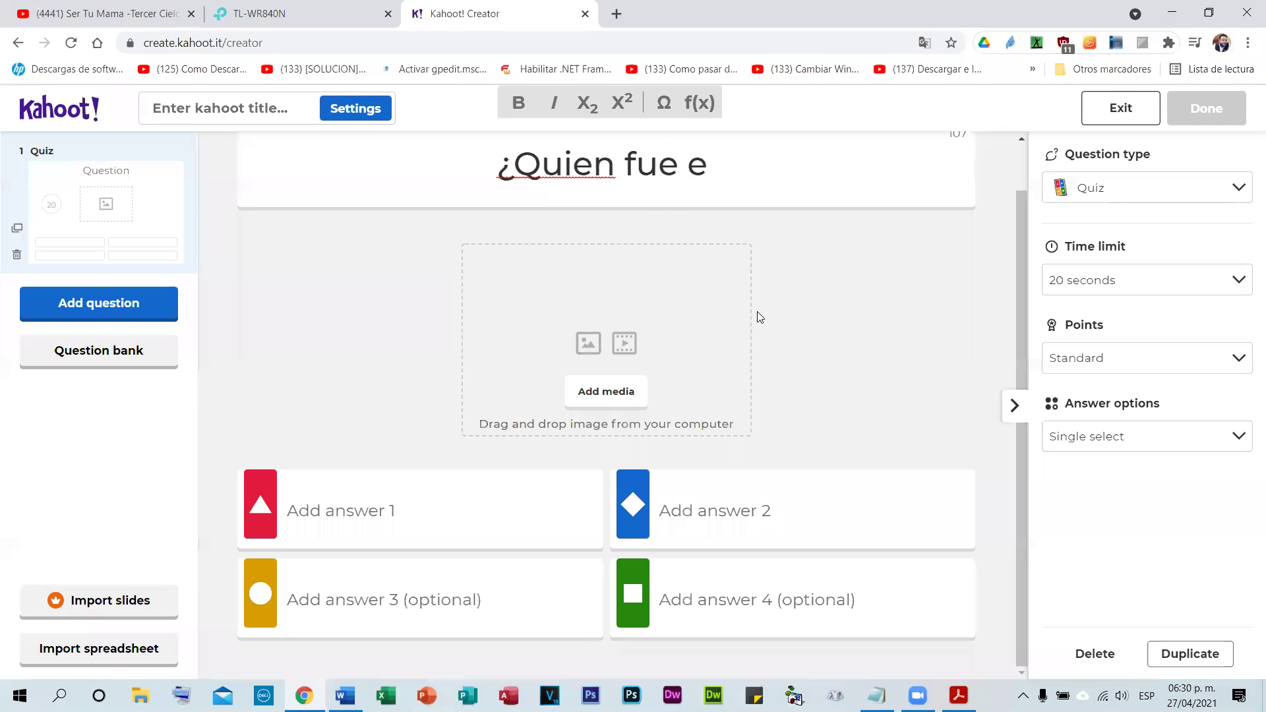
key("BackSpace")
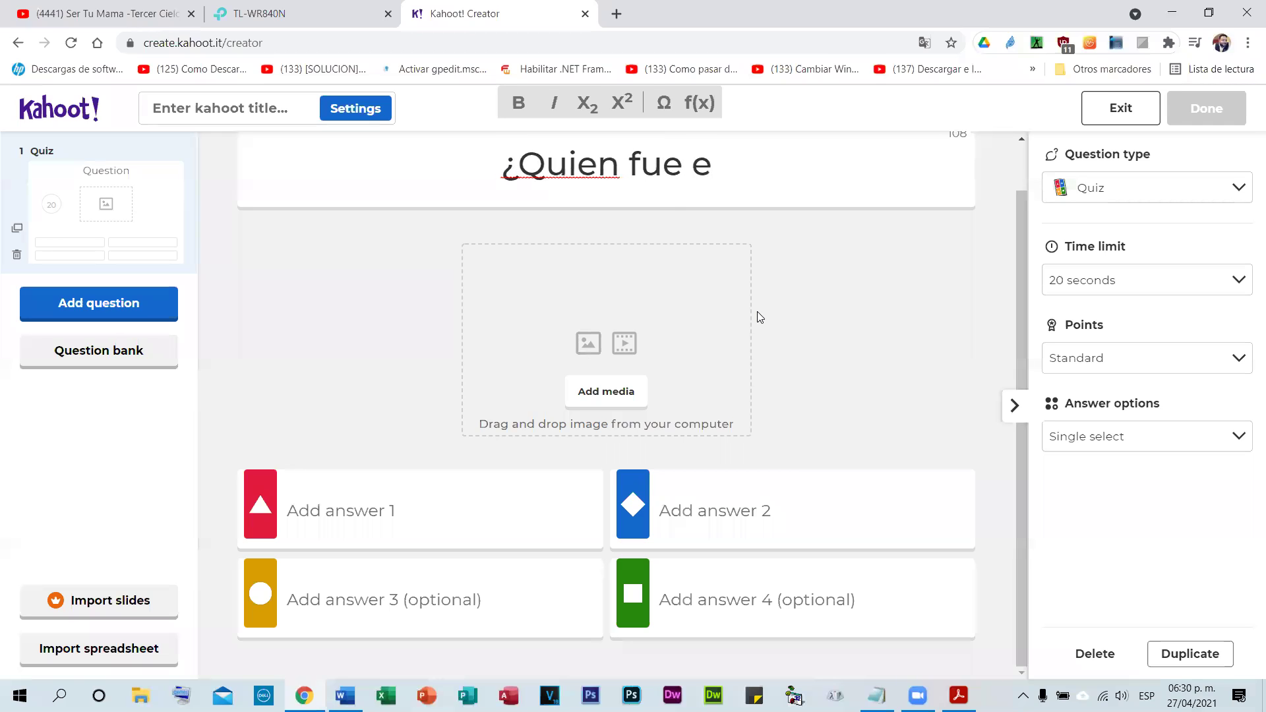
type("l primer ")
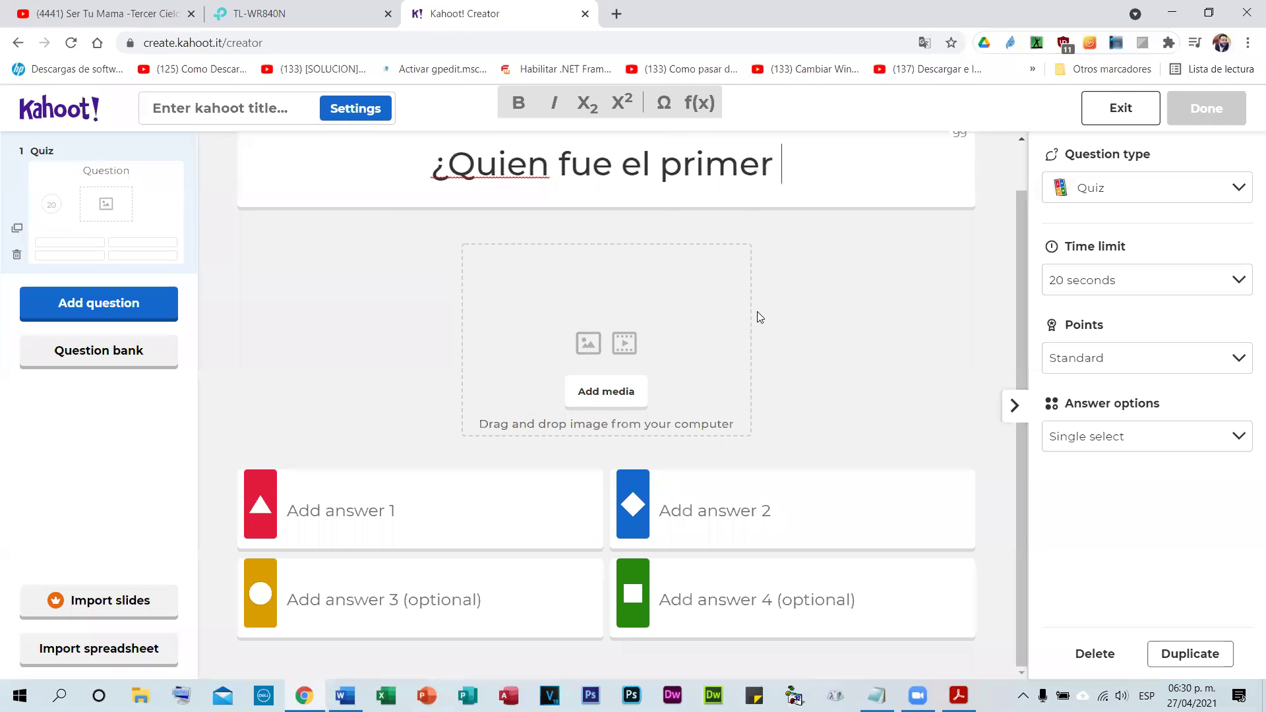
type("jefe de ")
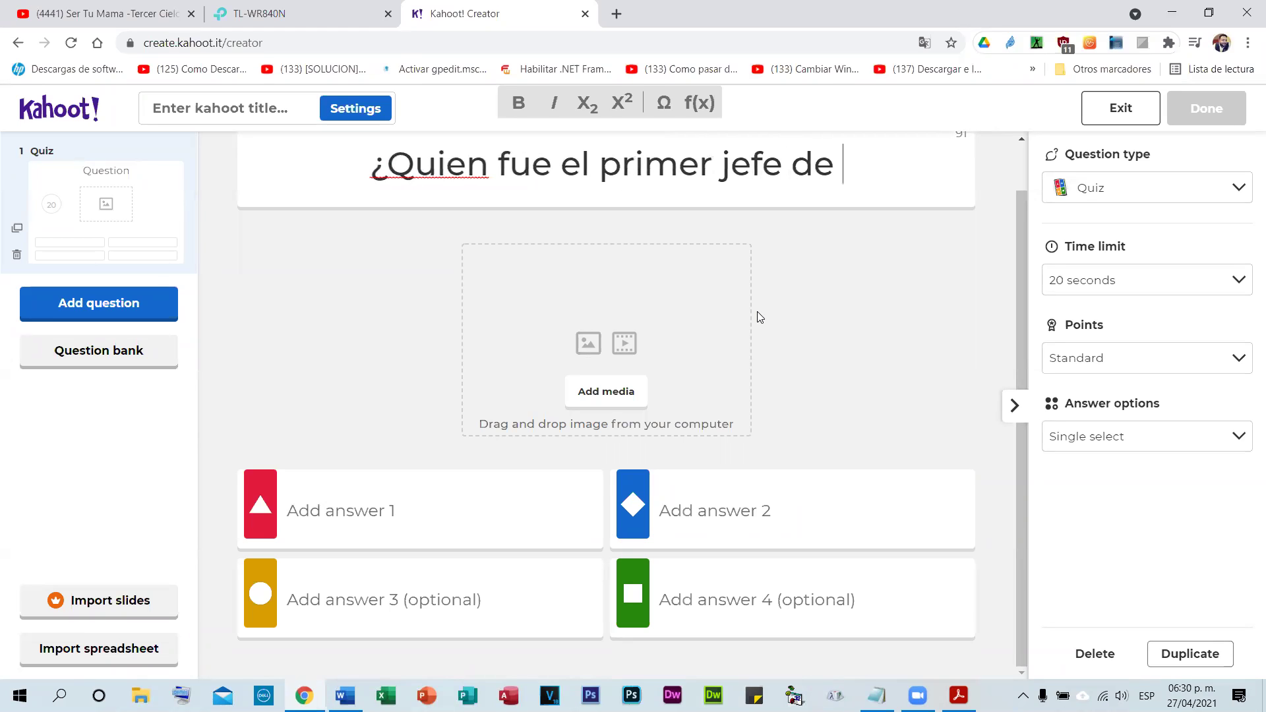
type("Esta")
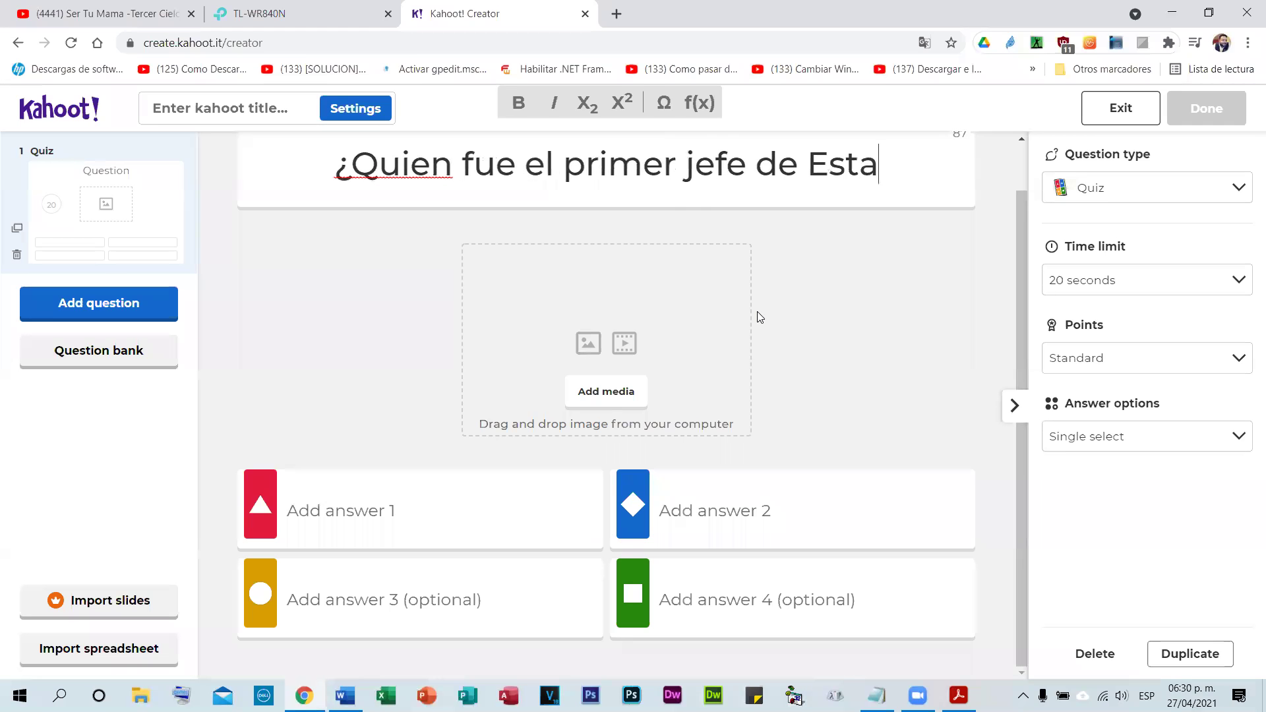
type("do de Honduras")
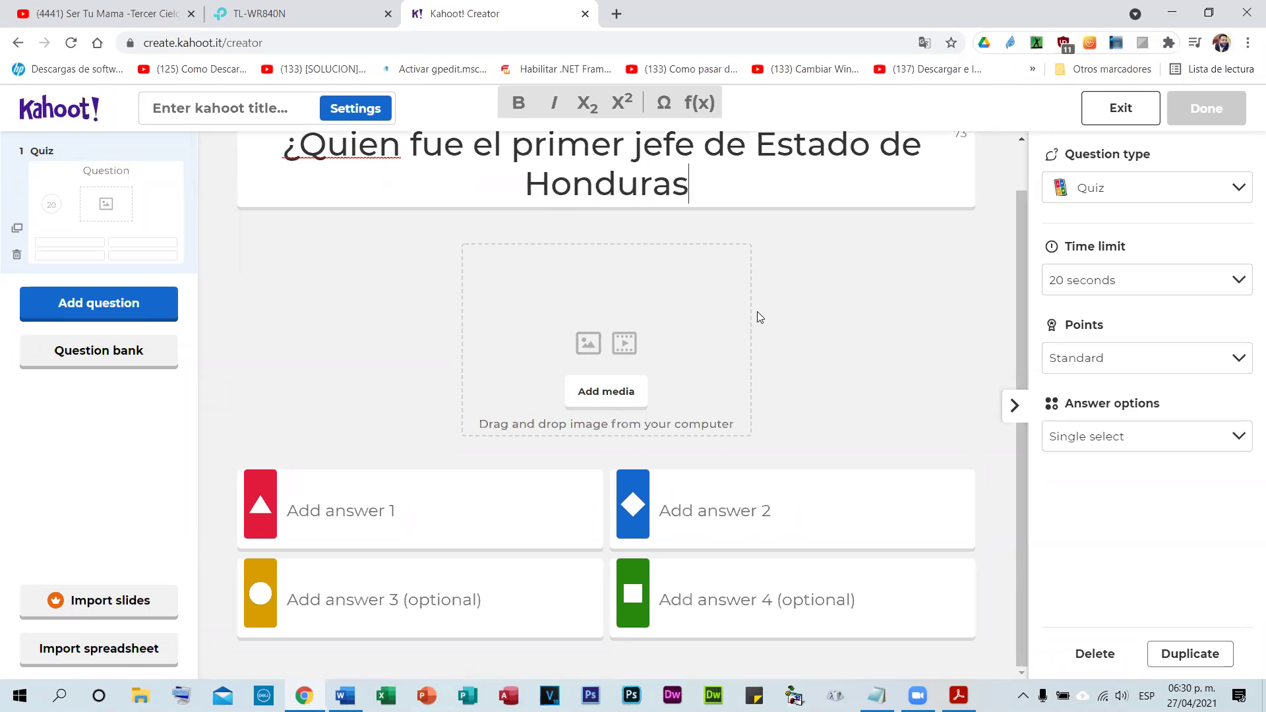
type("?")
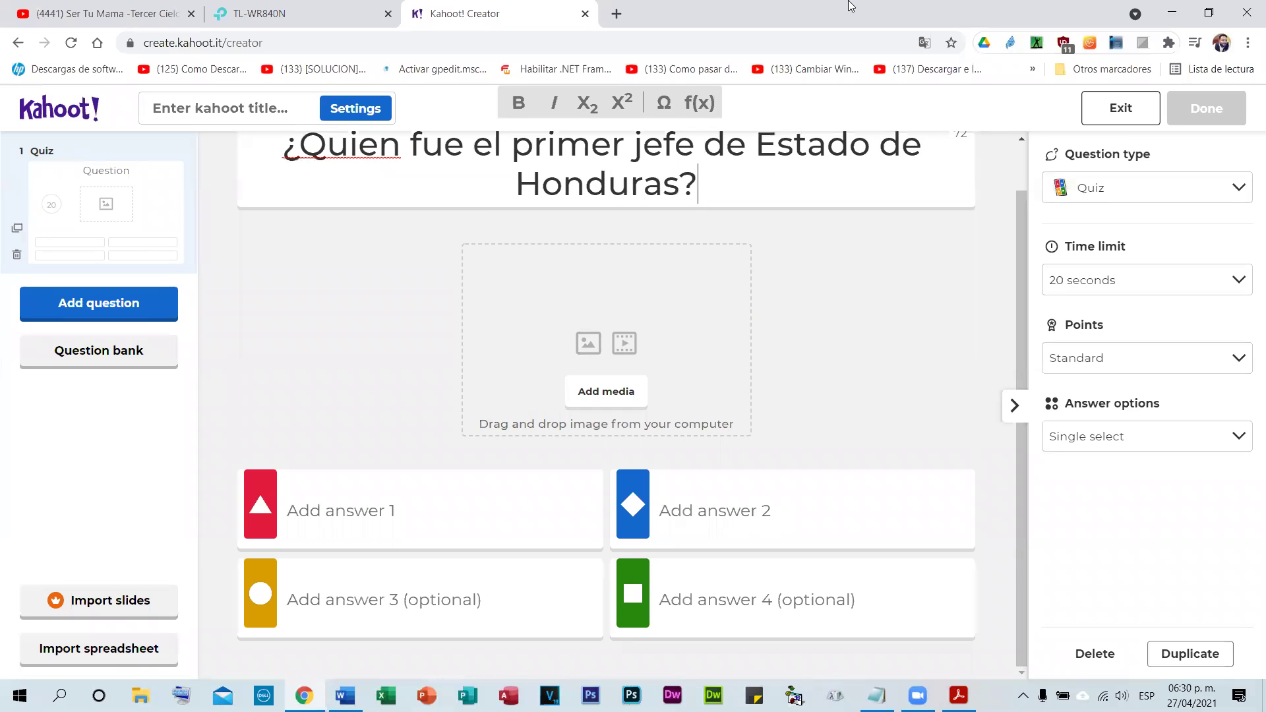
right_click(391, 146)
left_click(415, 162)
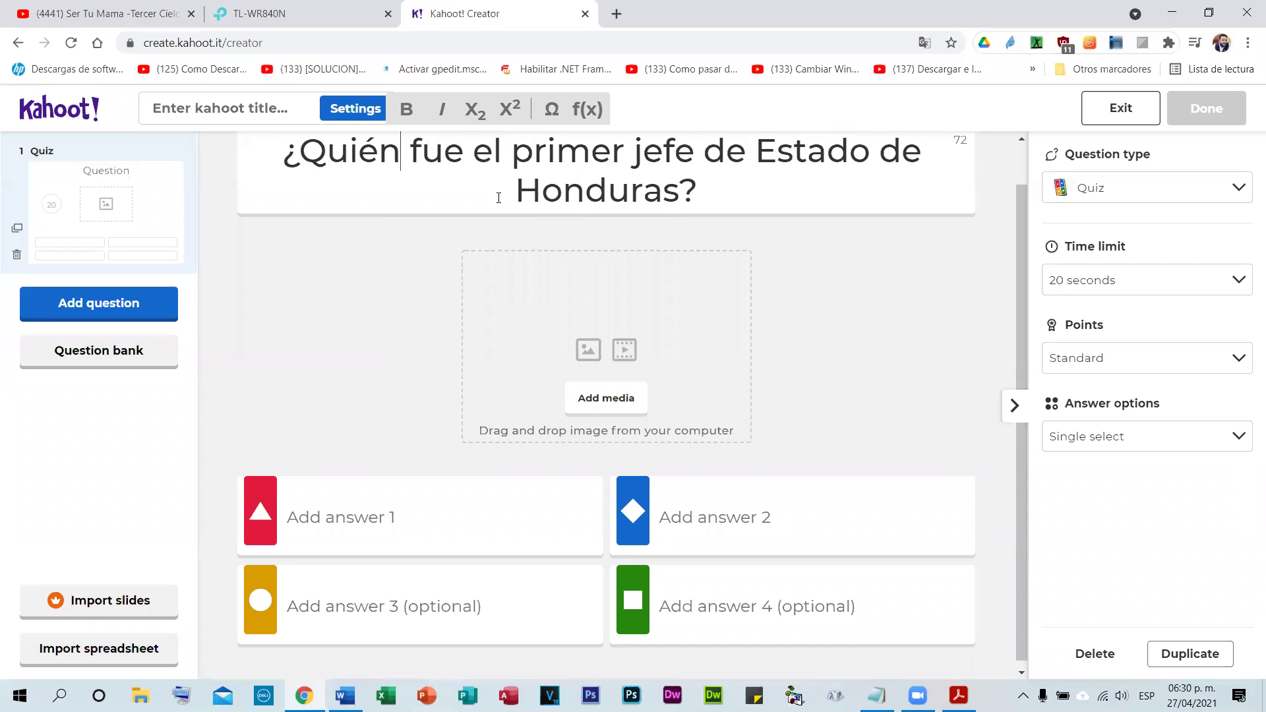
- Enter "Dionisio de Herrera" as answer 3
scroll(503, 197, "up", 1)
scroll(629, 254, "down", 1)
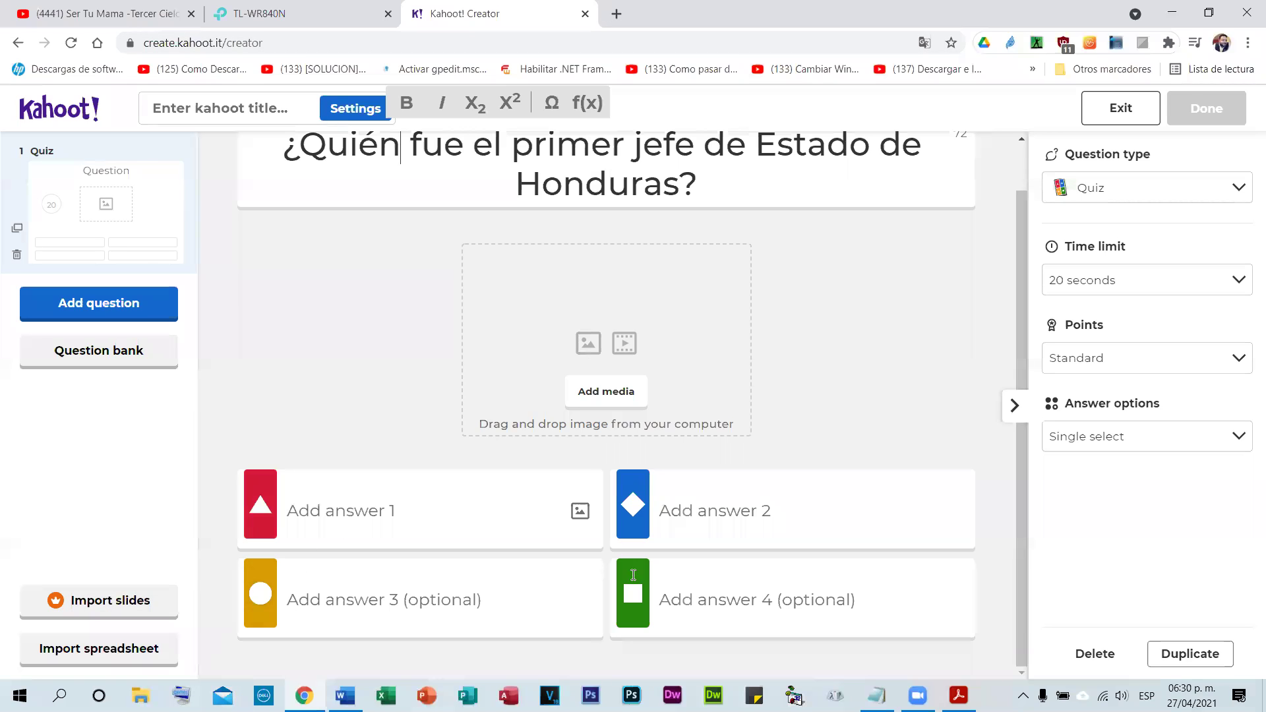
left_click(548, 543)
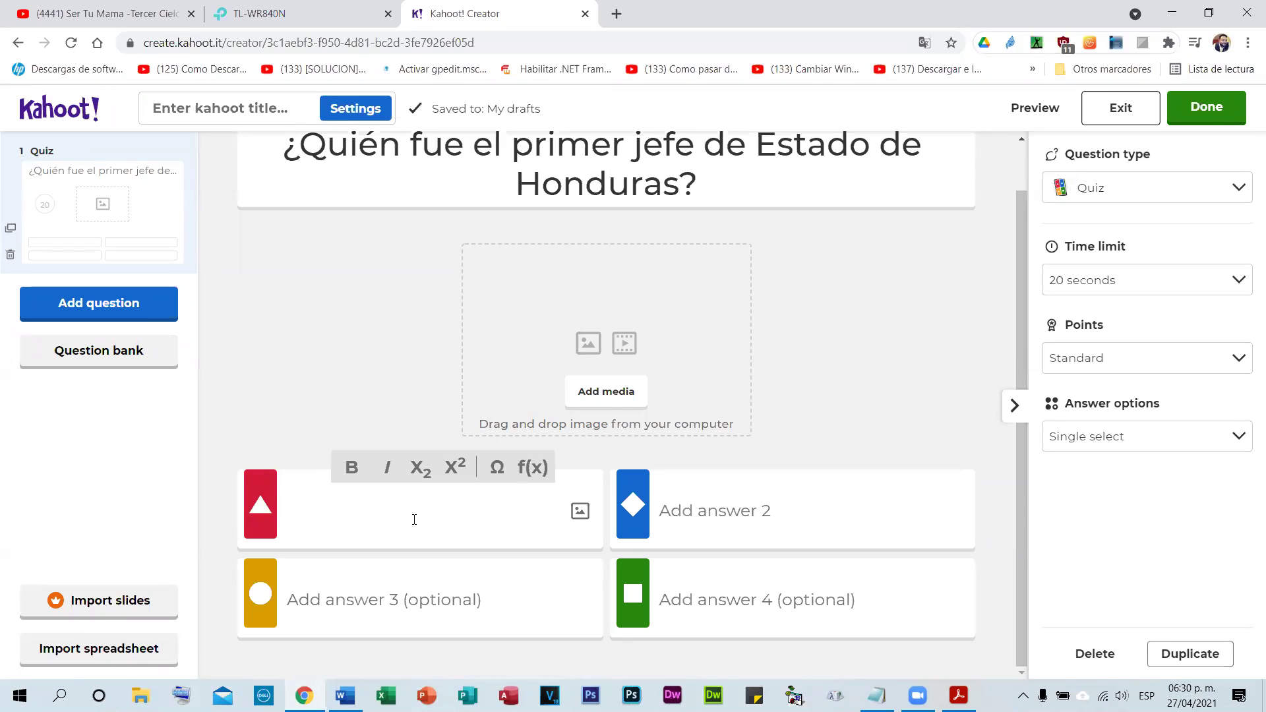
left_click(469, 602)
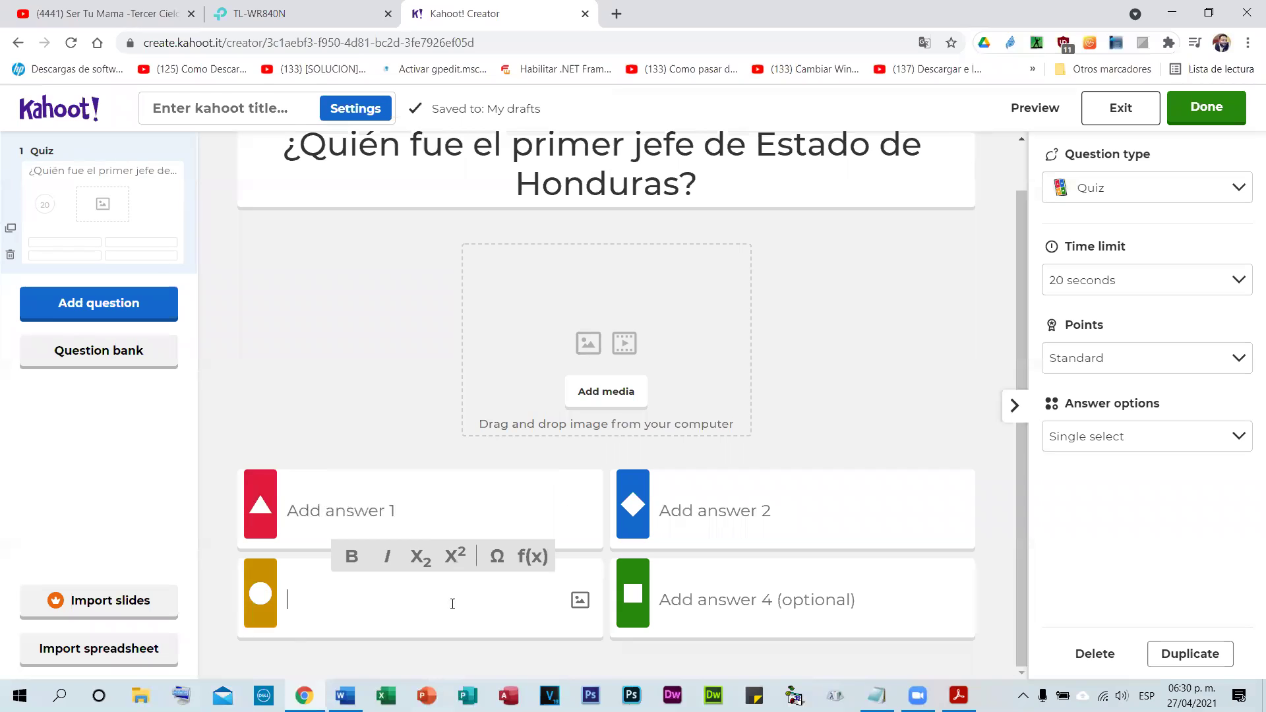
type("Disio")
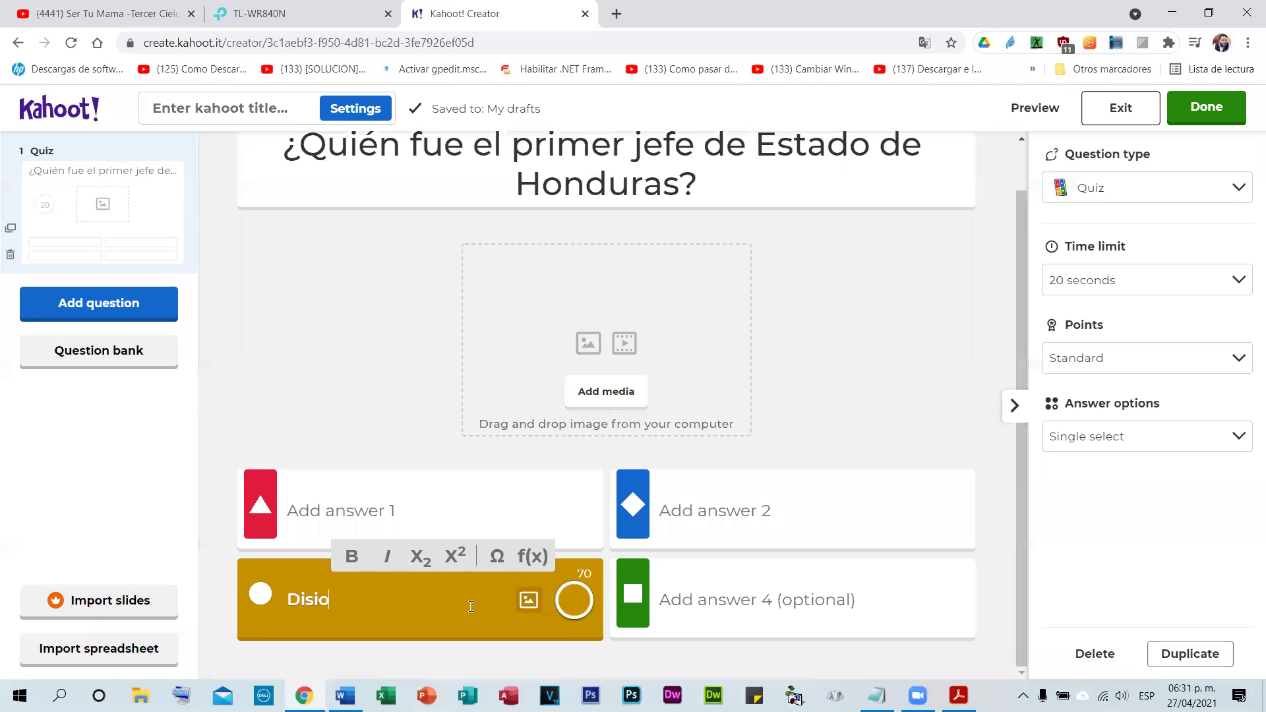
key("BackSpace")
key("BackSpace")
key("BackSpace")
type("onisio de Herrera")
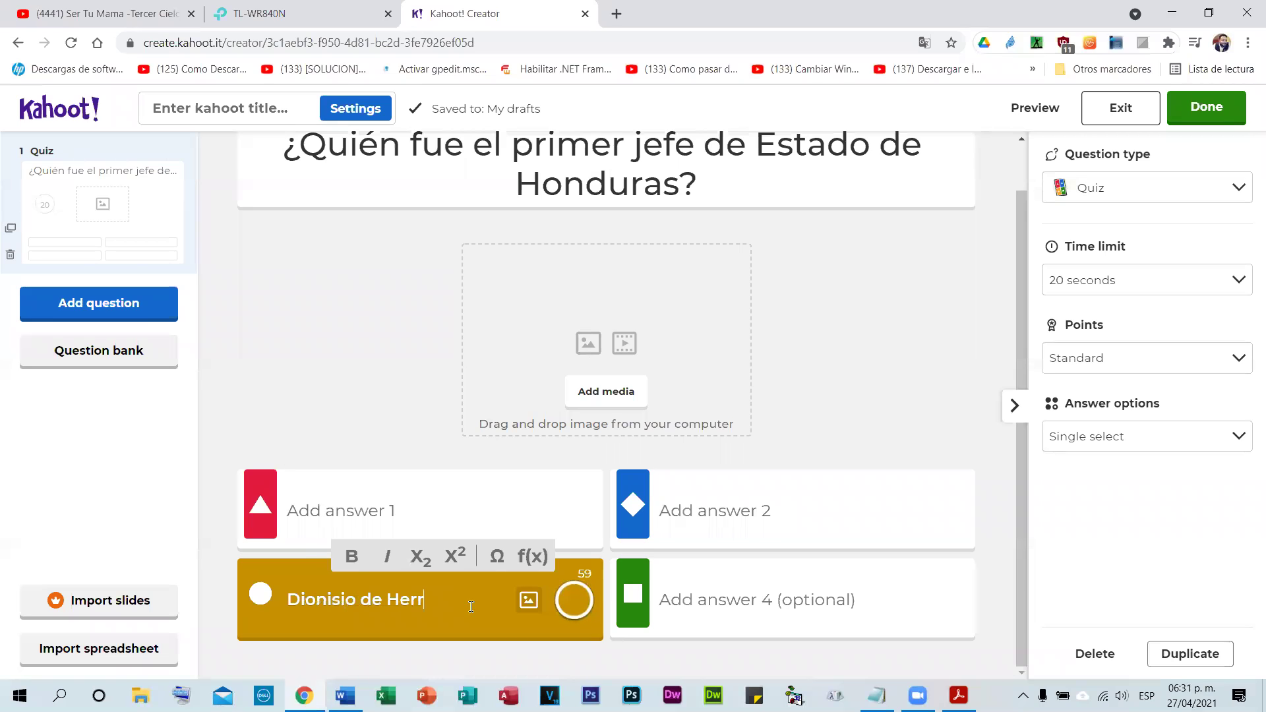
- Enter "Francisco Morazán" as answer 1
left_click(372, 510)
type("Fran")
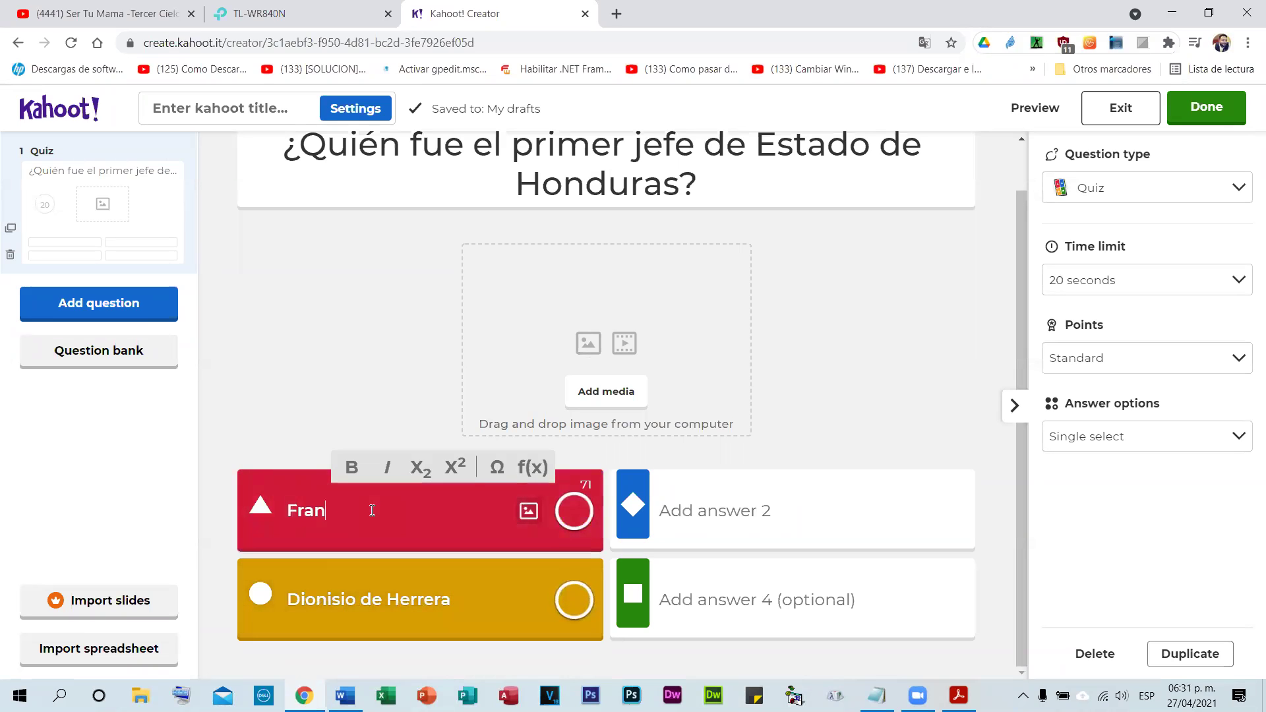
type("cisco Mora")
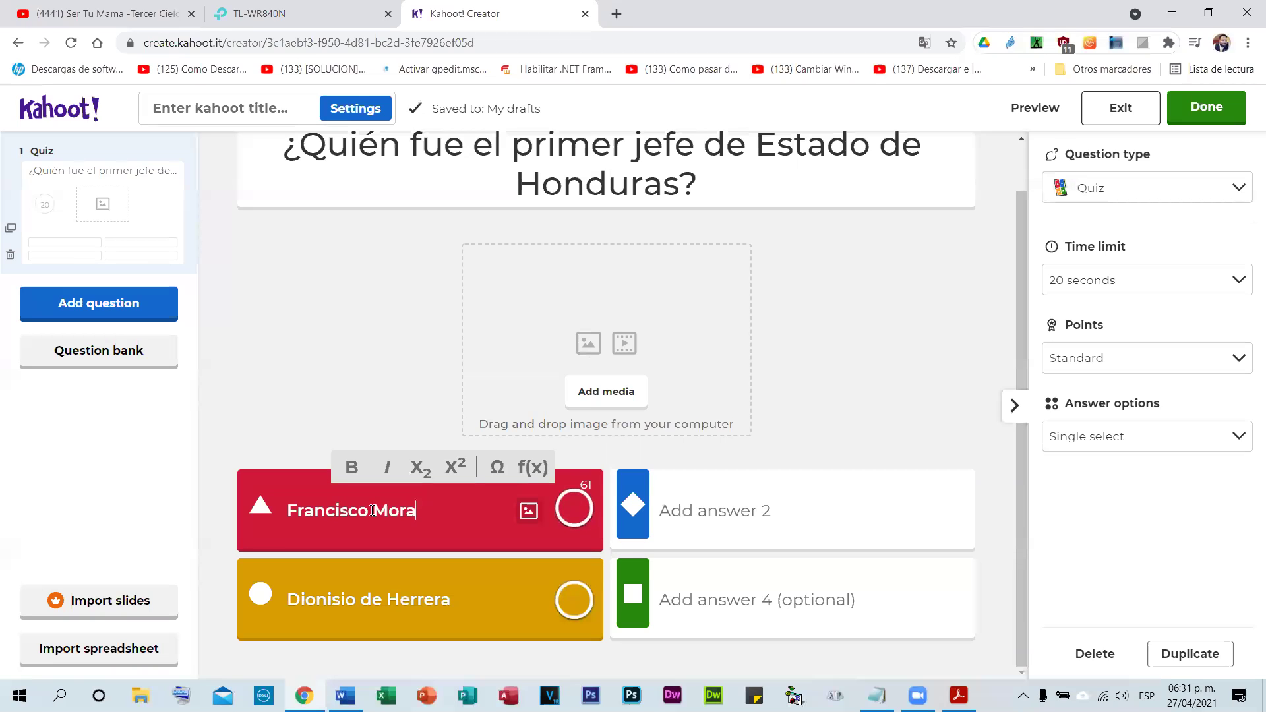
type("zán")
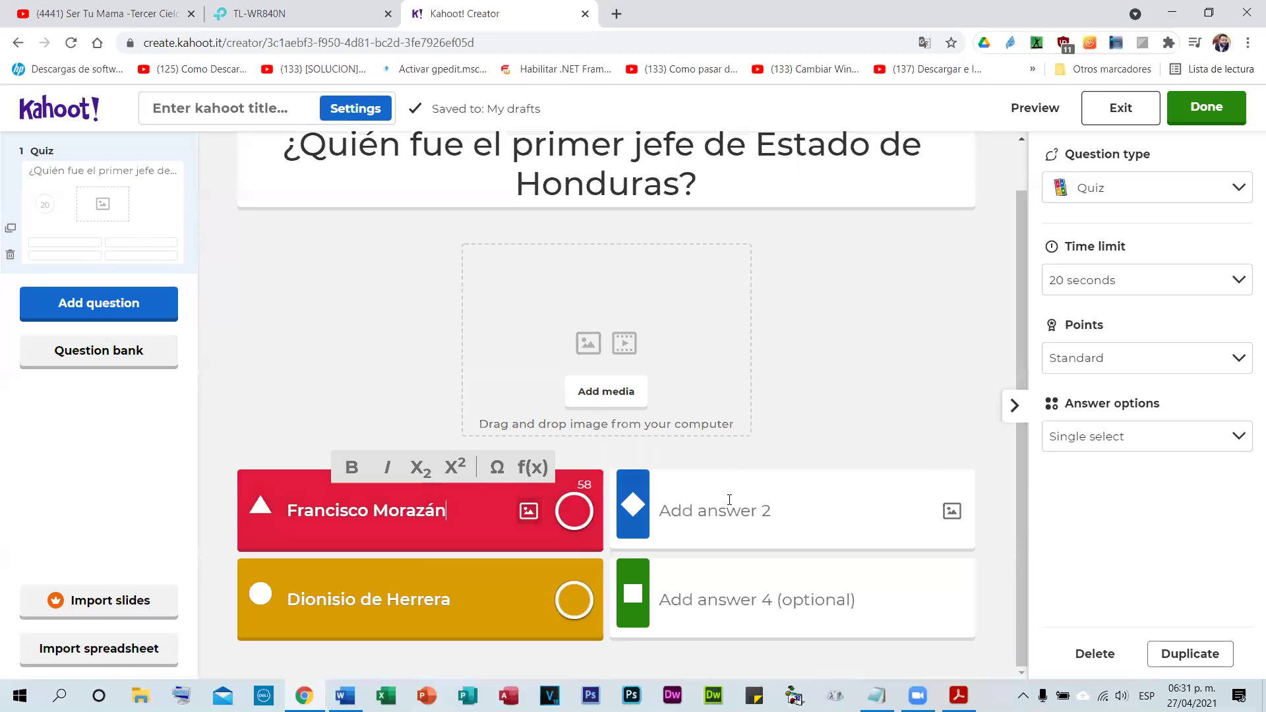
- Enter "José Cecilio del Valle" as answer 2, correcting the missing accent in José with the spelling suggestion
left_click(745, 516)
type("Jo")
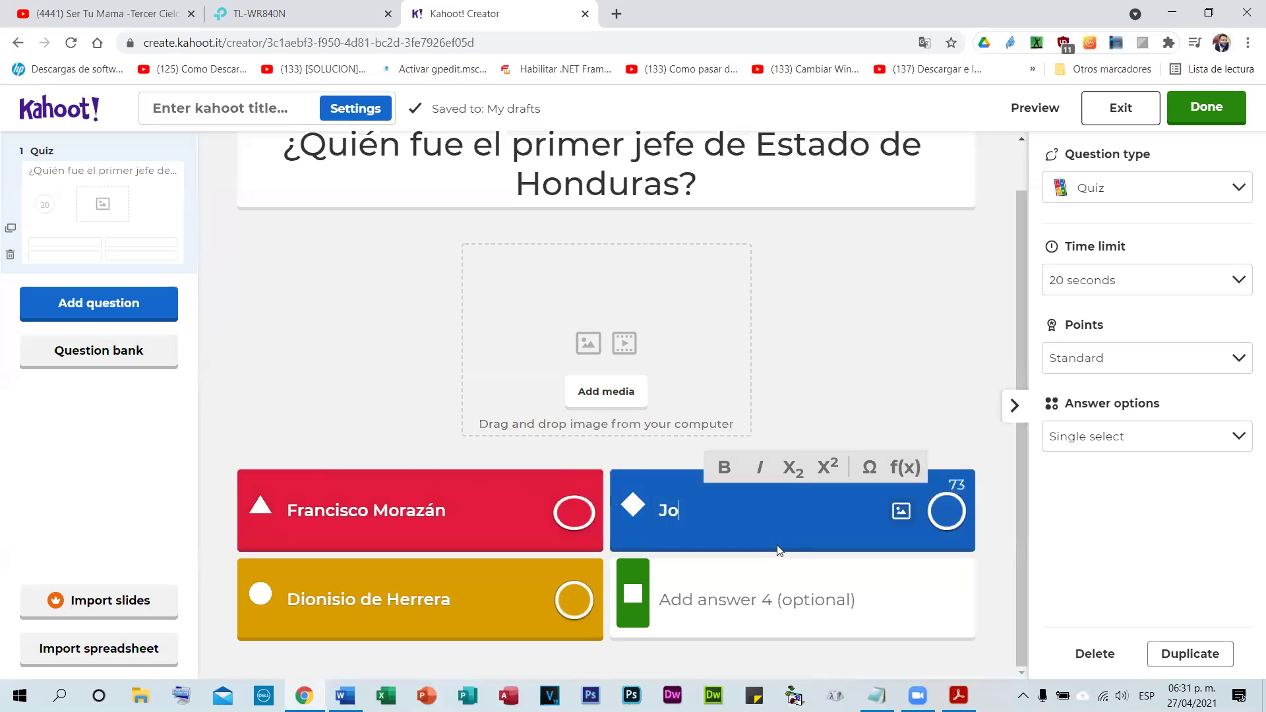
type("se Cecilio del")
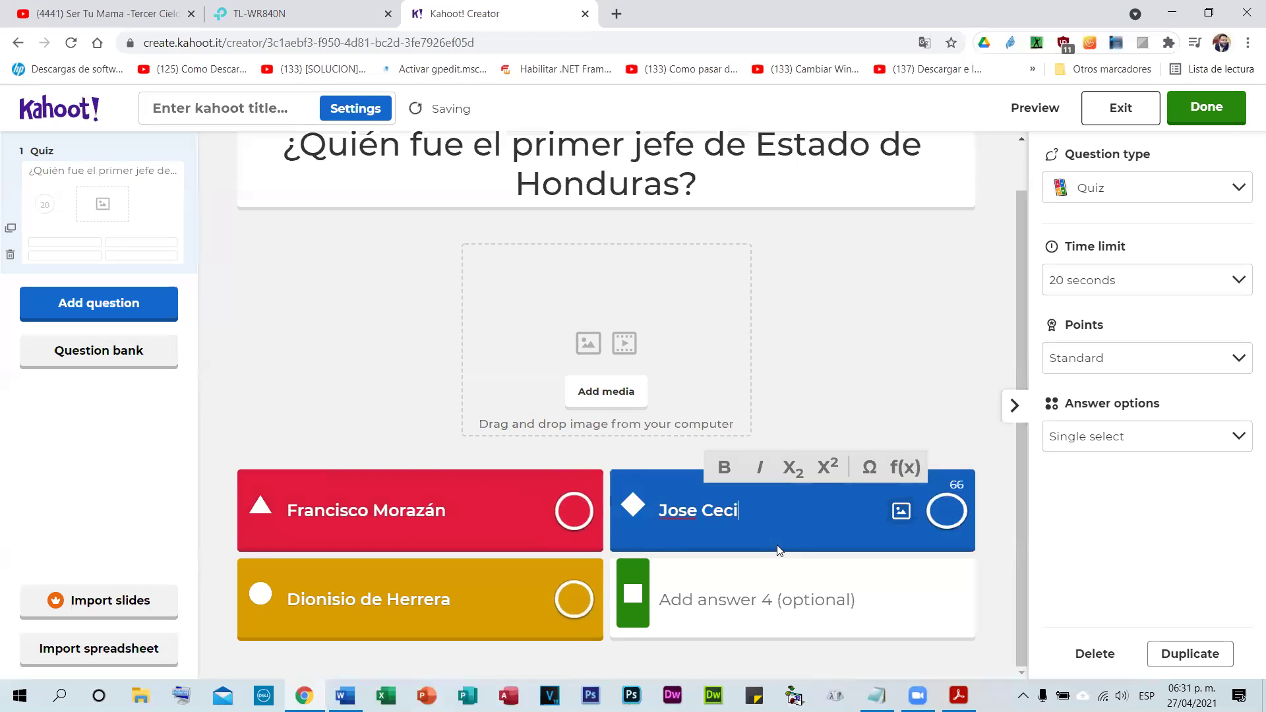
type("le")
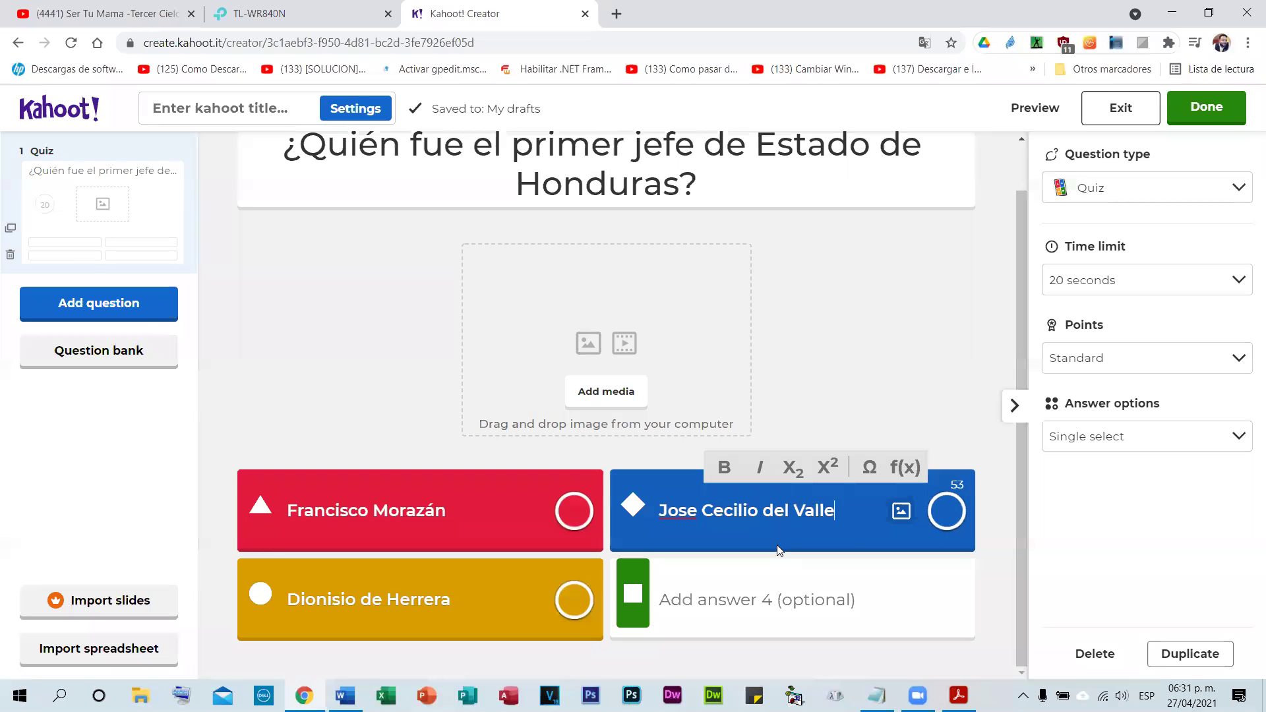
right_click(683, 503)
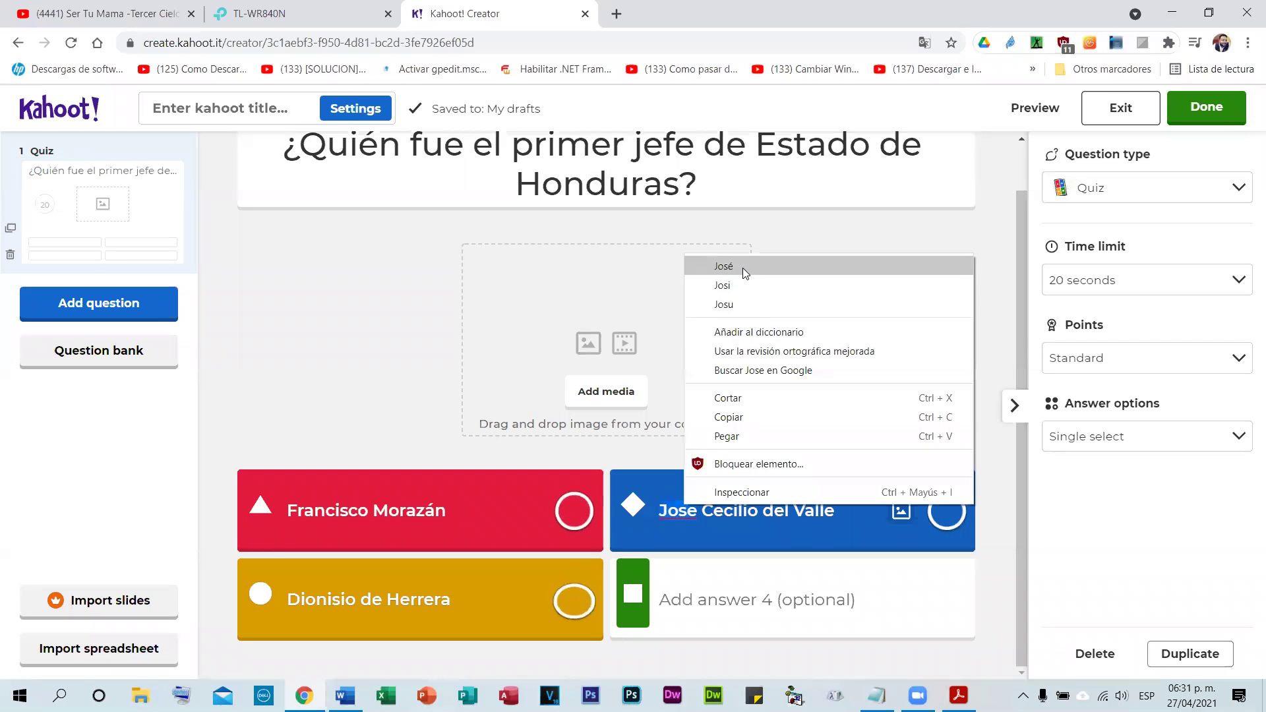
left_click(743, 268)
- Enter "Tirburcio Carias Andino" as answer 4
left_click(818, 596)
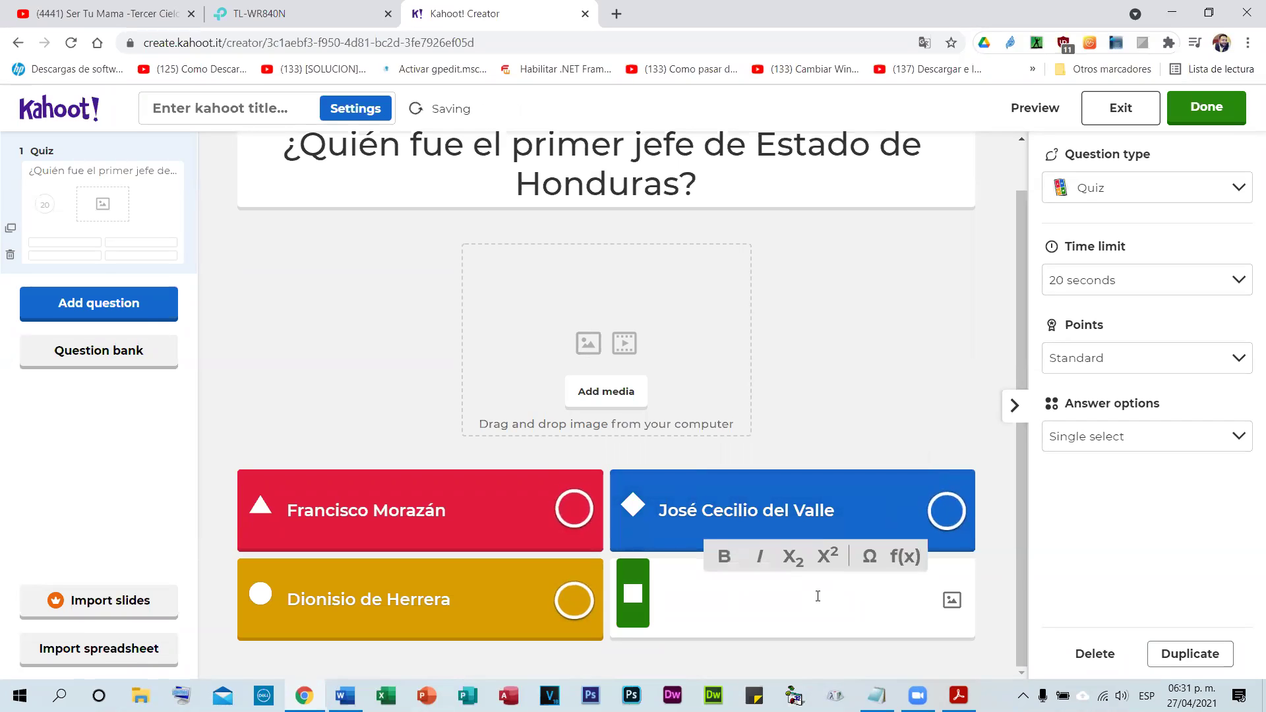
type("Tirbur")
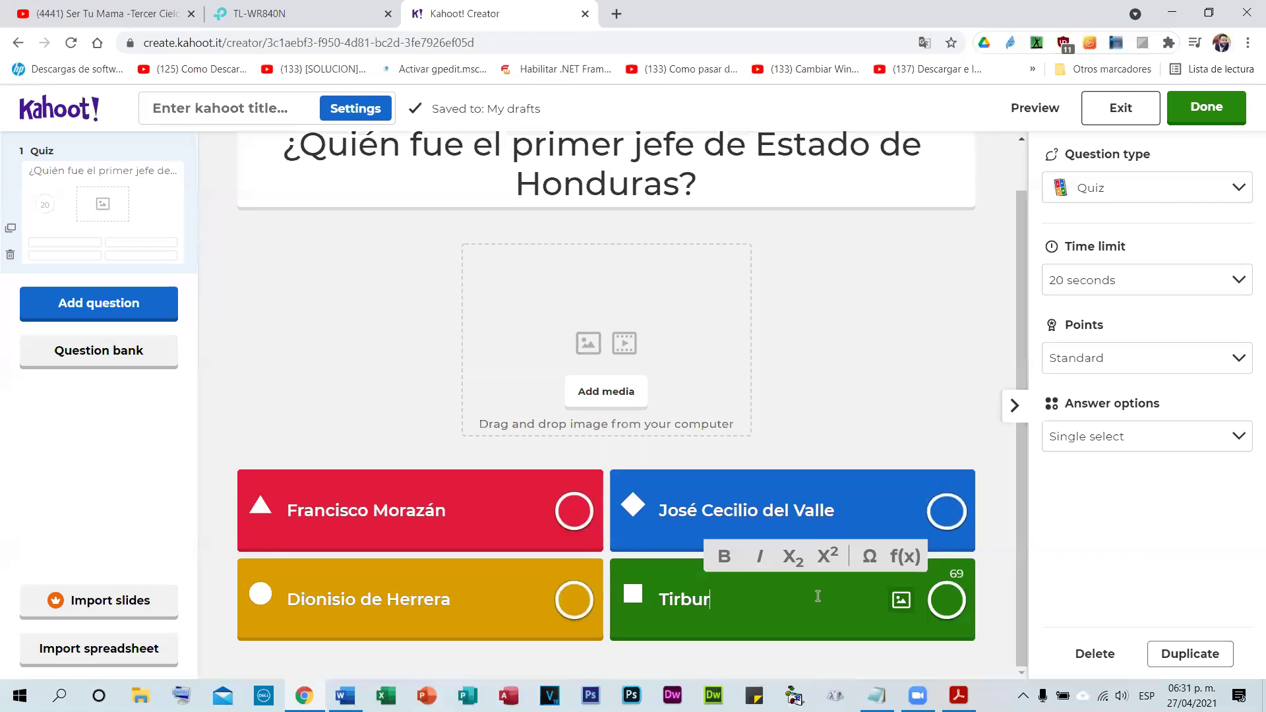
type("cio Crias")
key("BackSpace")
key("BackSpace")
key("BackSpace")
key("BackSpace")
type("arias ")
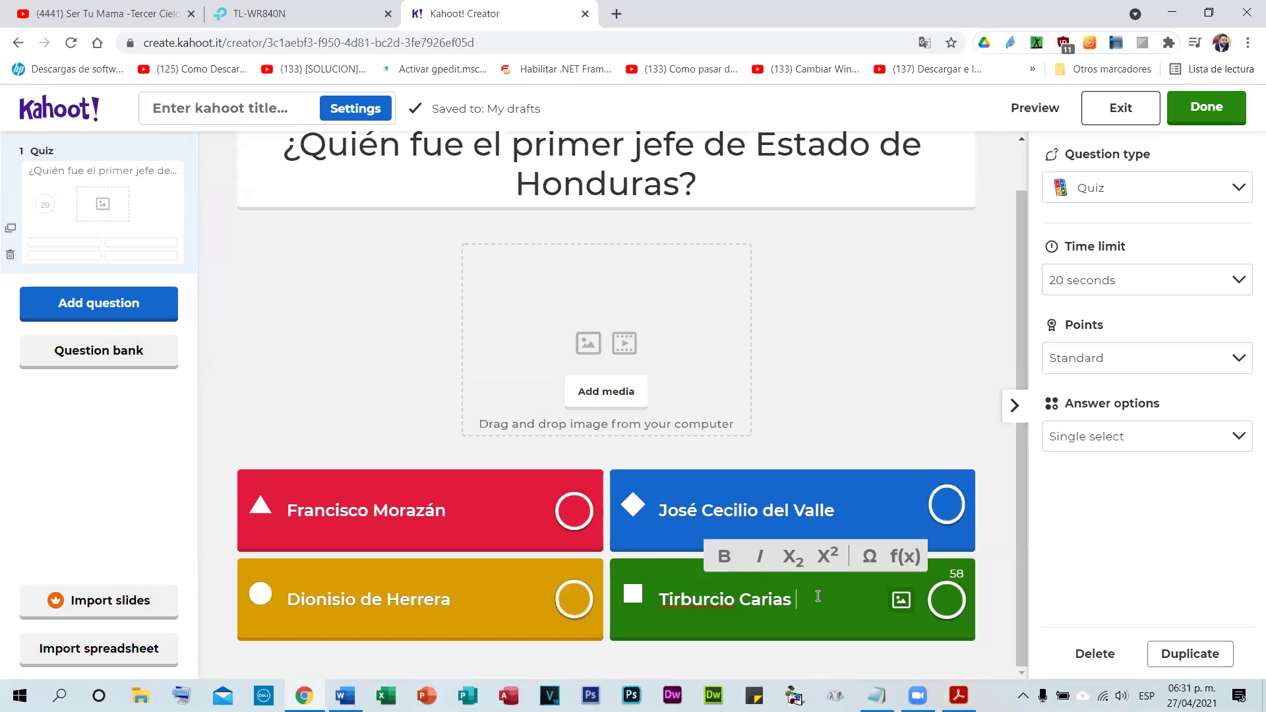
type("Andino")
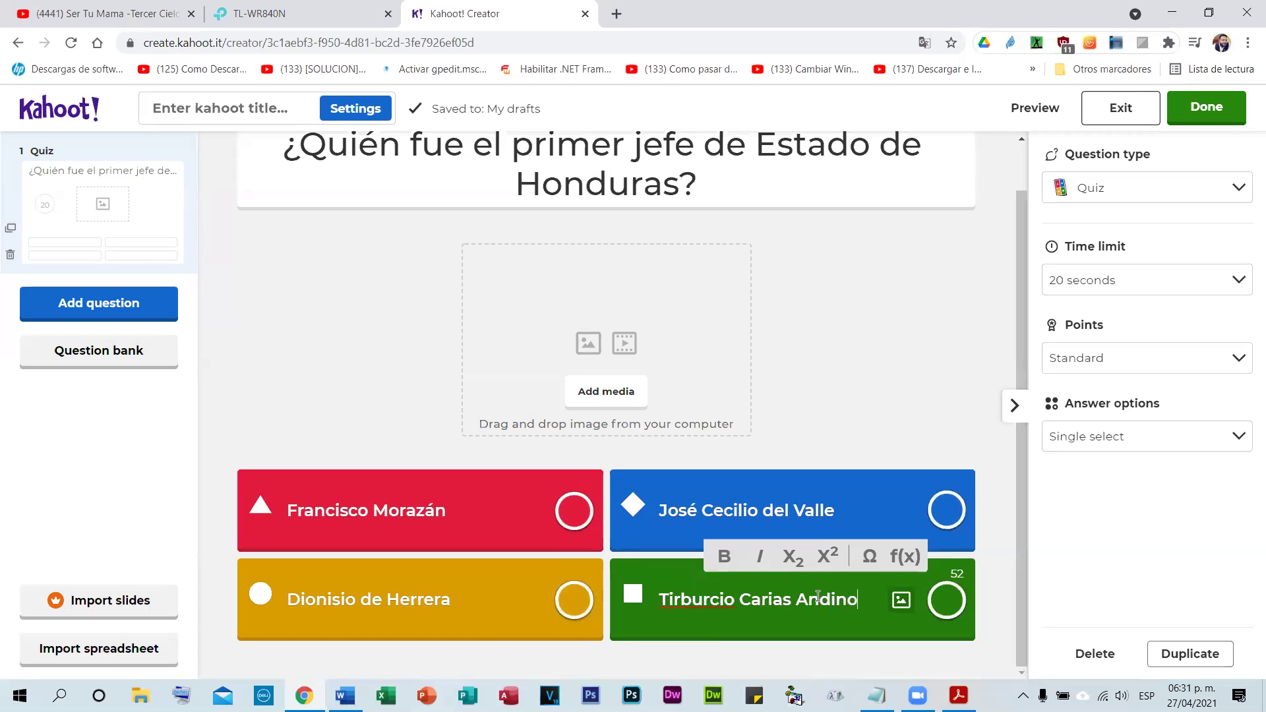
- Correct the first name in answer 4 to "Tiburcio" and mark Dionisio de Herrera as the correct answer
left_click(684, 600)
key("BackSpace")
key("BackSpace")
type("ri")
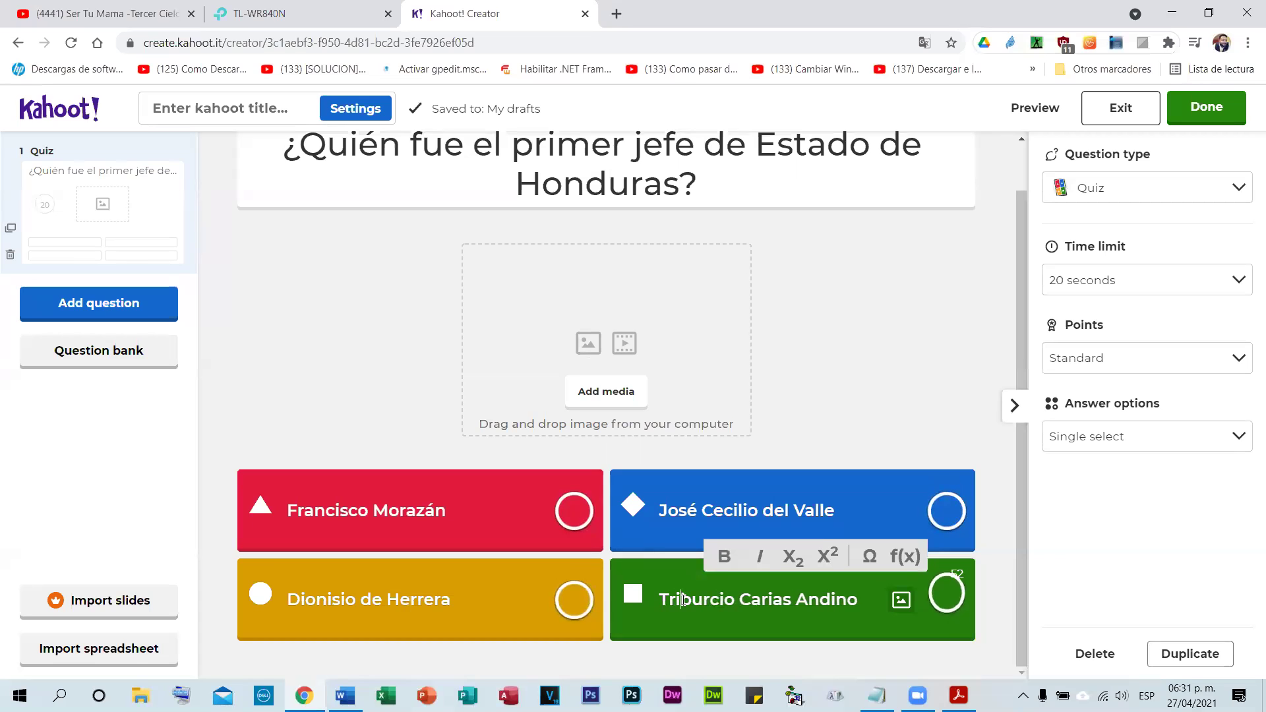
key("BackSpace")
key("BackSpace")
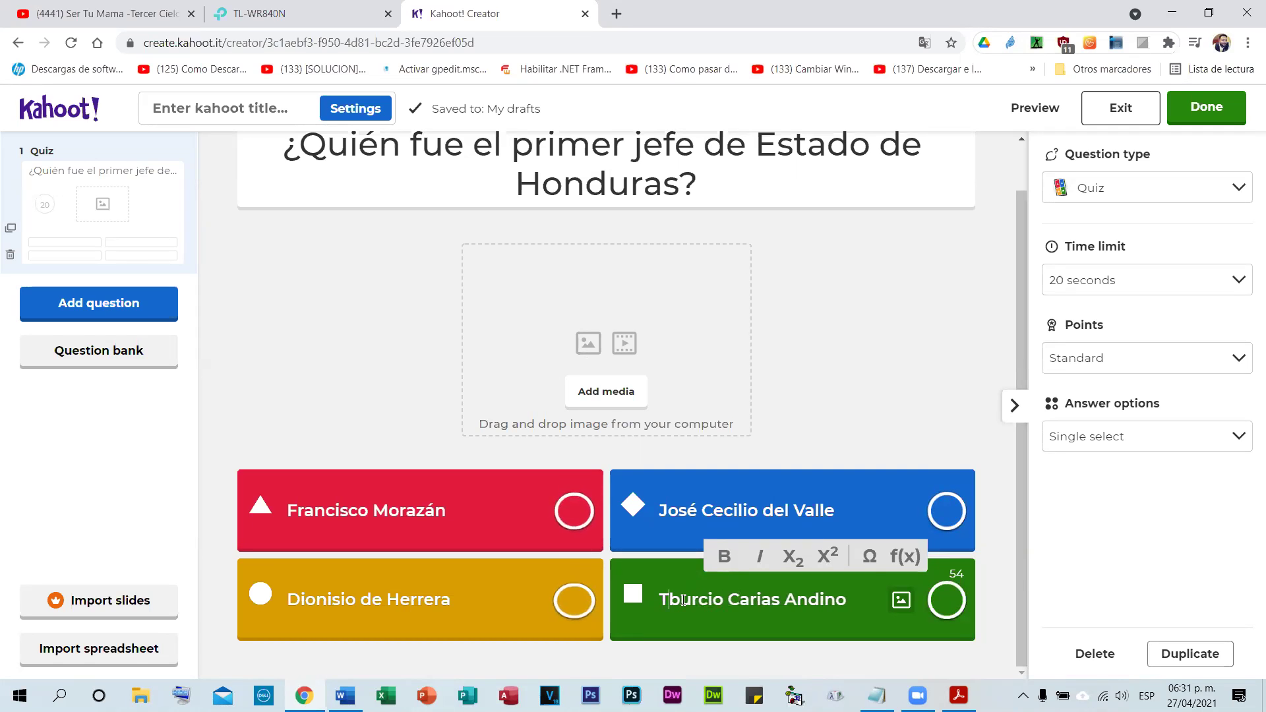
type("i")
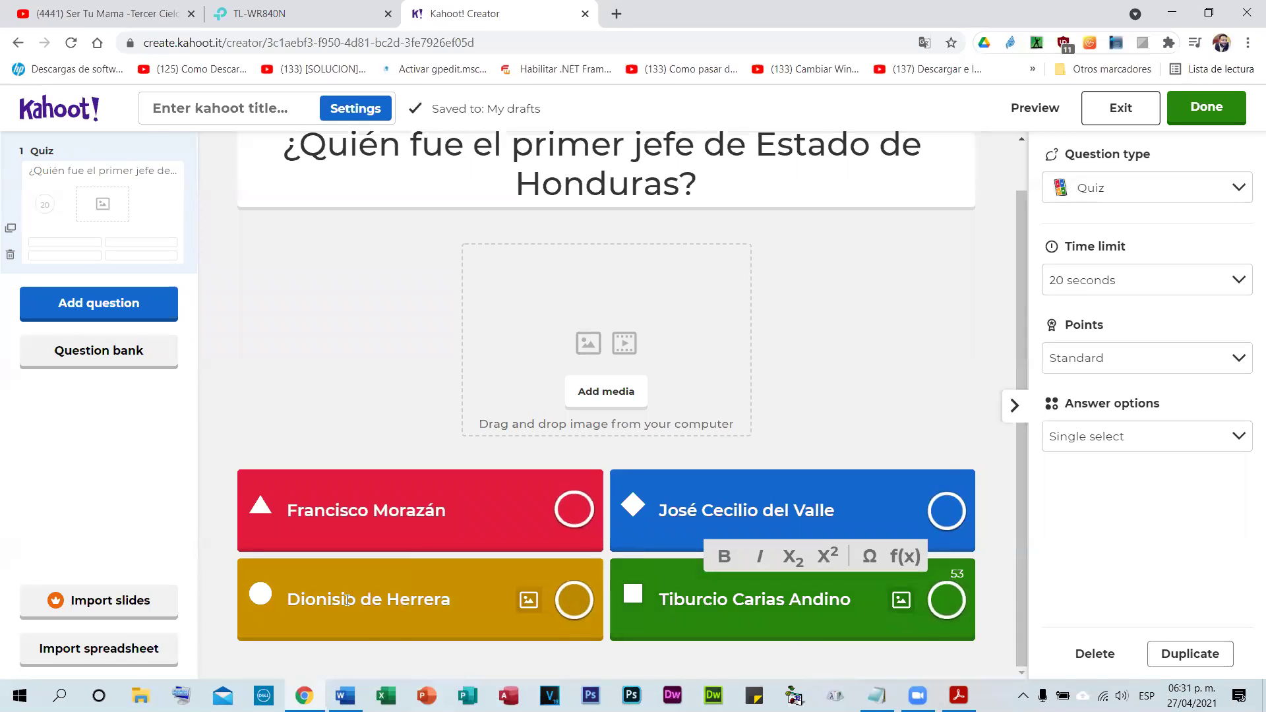
left_click(573, 600)
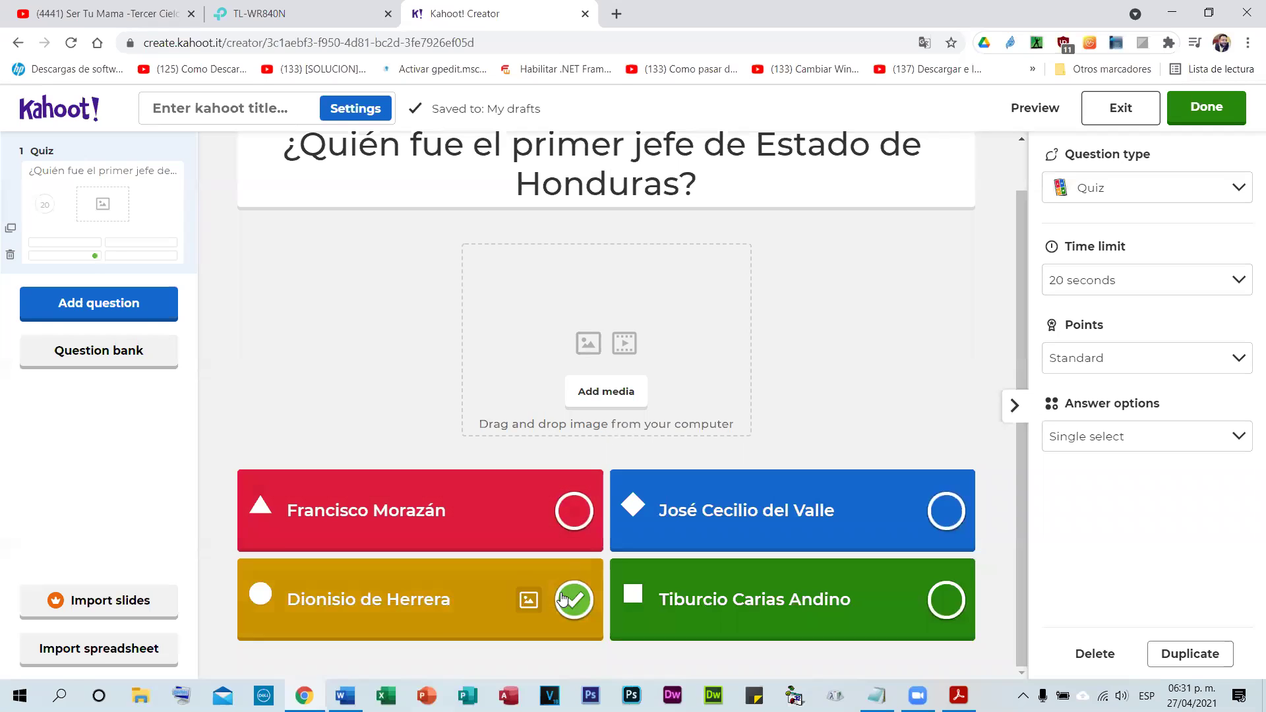
- Search the Kahoot! image library for "Dionisio de Herrera" as media for the first question, and close the library
left_click(601, 394)
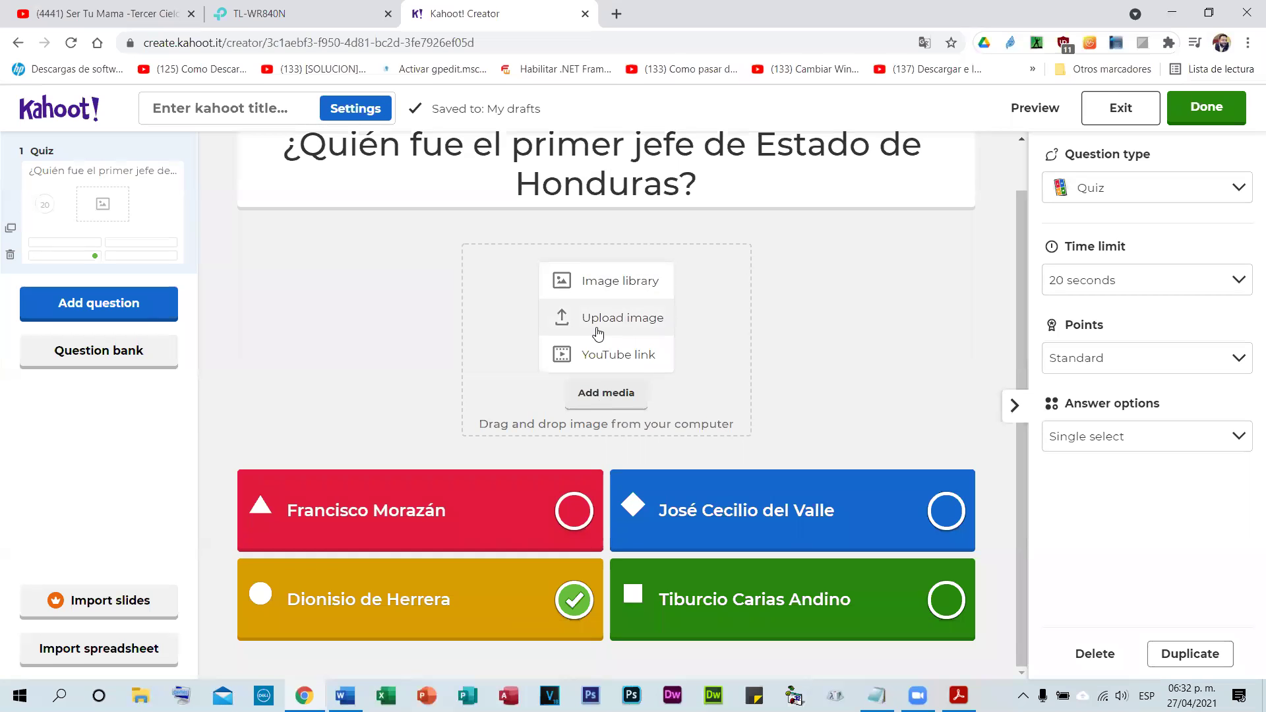
left_click(617, 283)
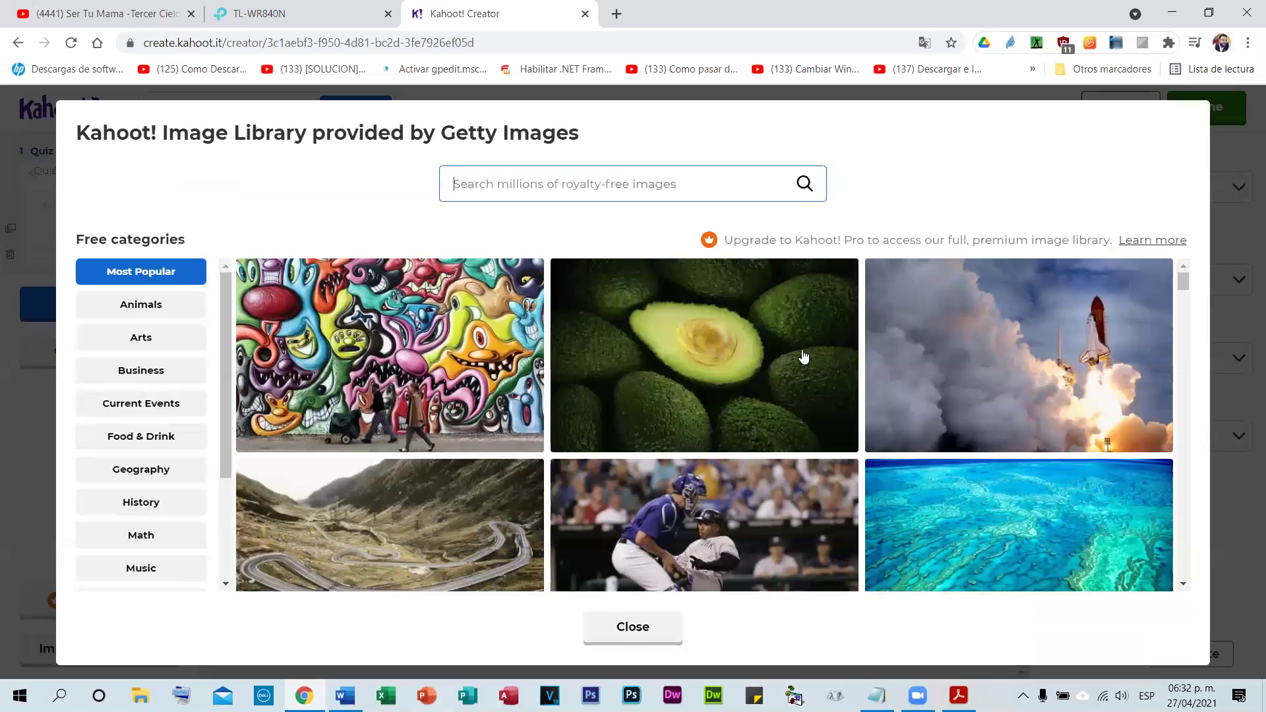
scroll(804, 357, "down", 3)
scroll(798, 428, "down", 3)
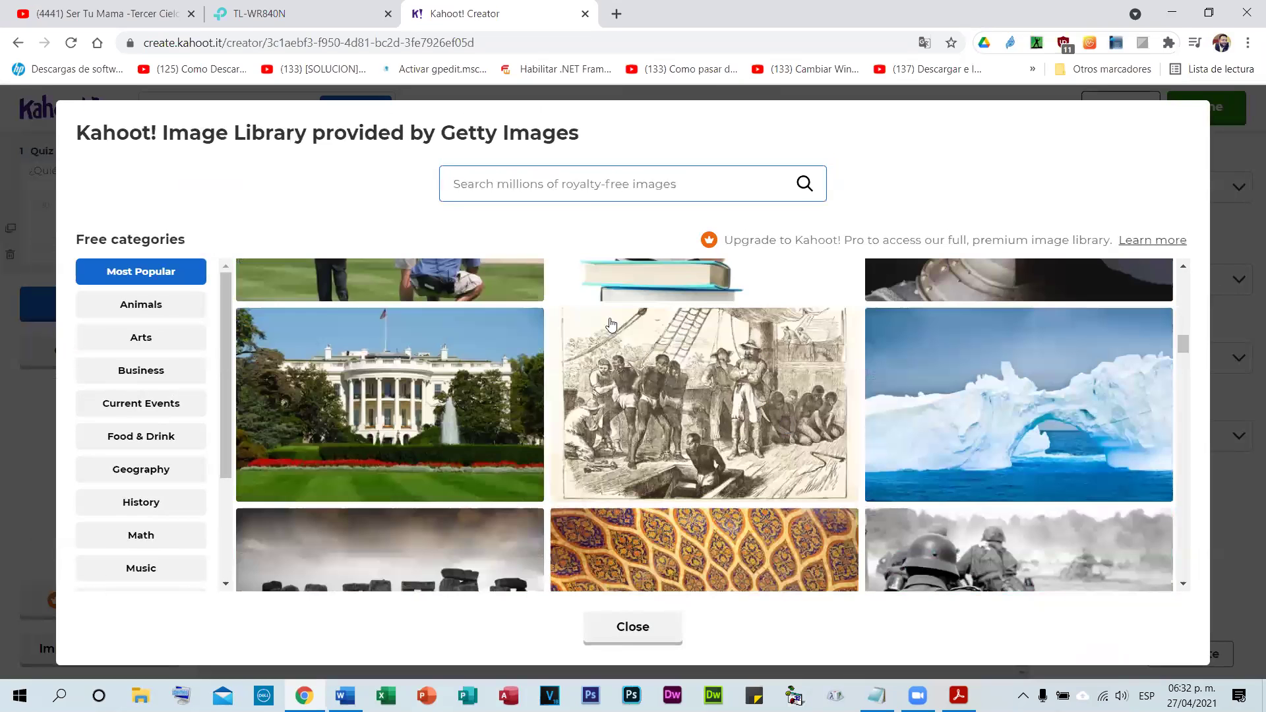
scroll(611, 323, "up", 3)
type("Dionisio de Herrera")
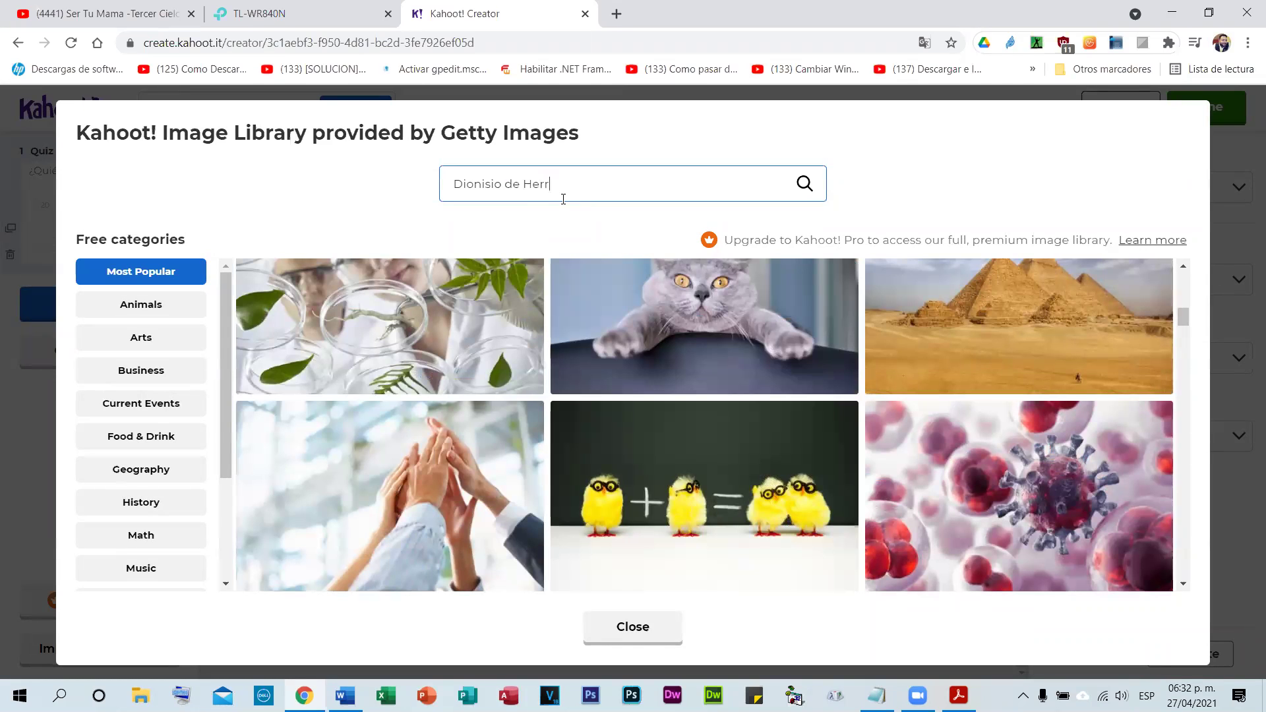
left_click(814, 179)
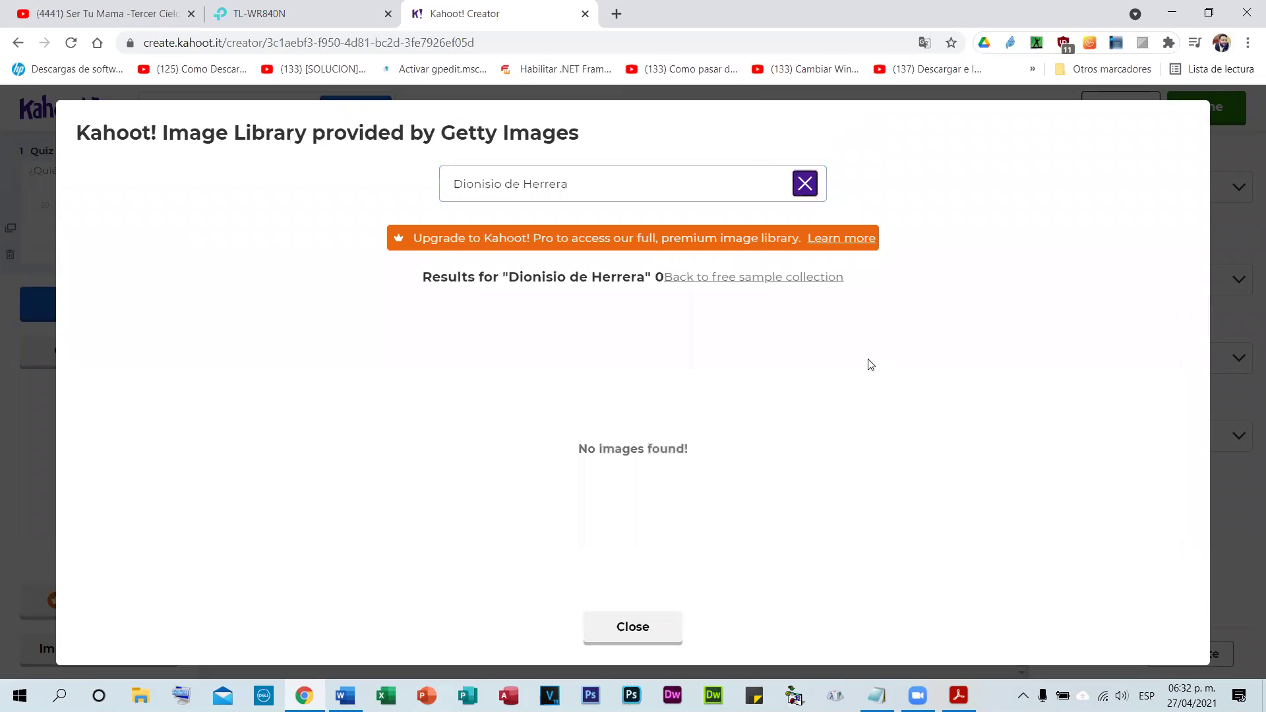
left_click(804, 183)
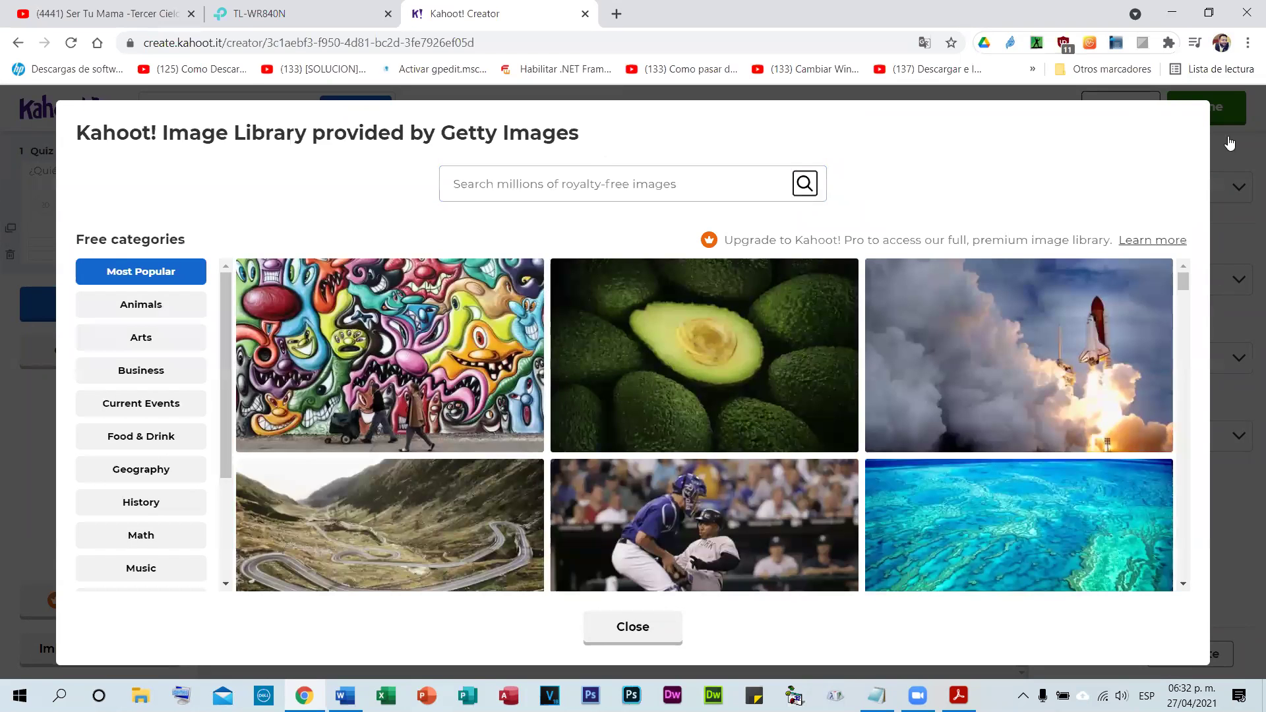
key("Escape")
- Search Google Images for "dionisio de herrera" in a new browser tab
left_click(616, 13)
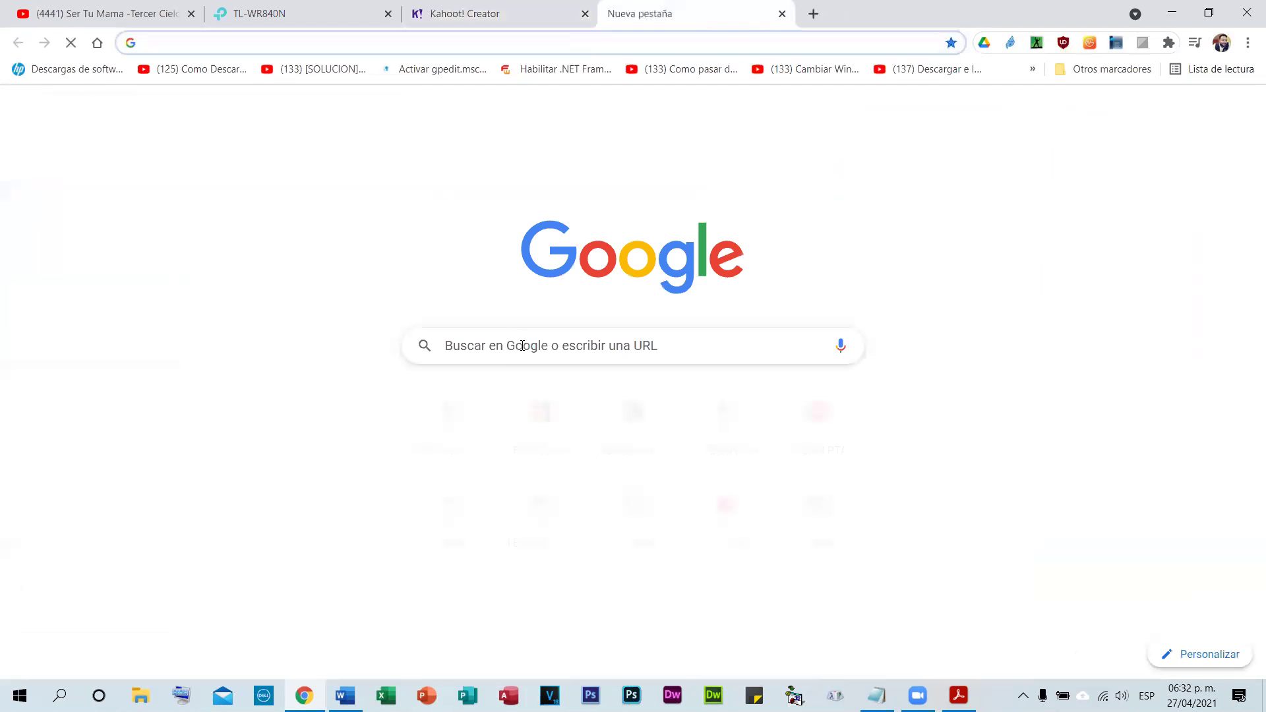
type("dion")
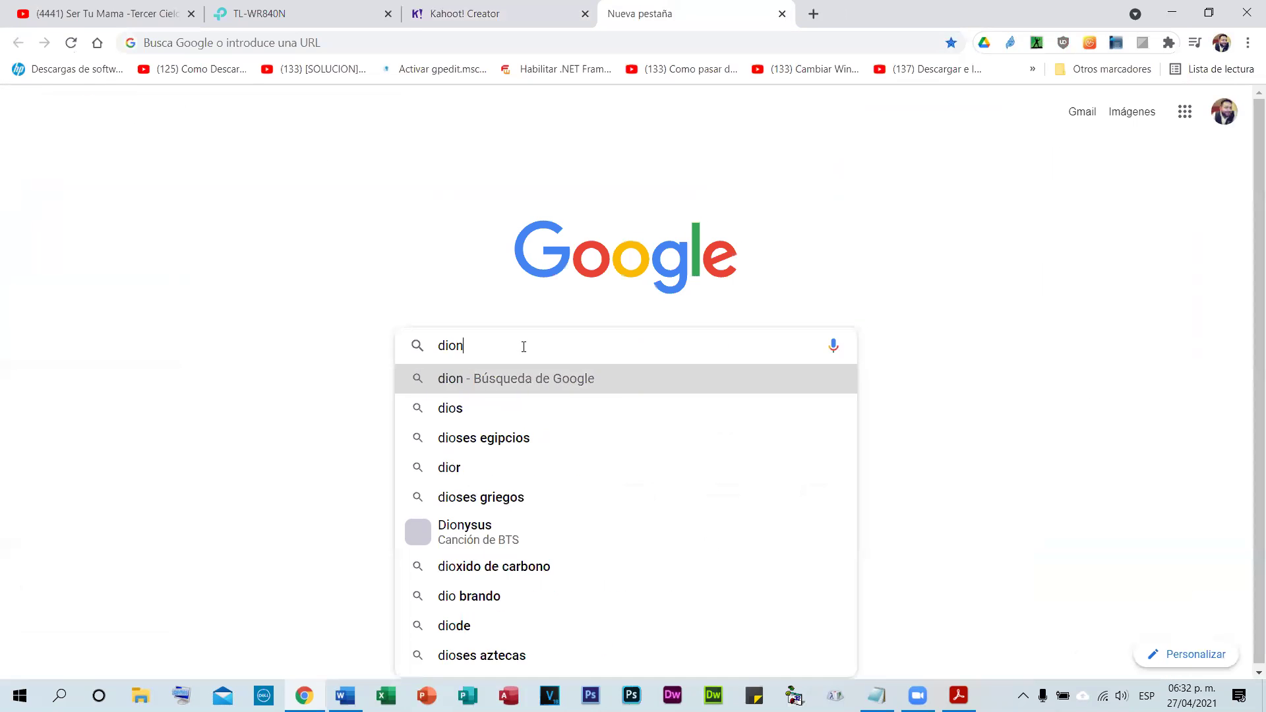
type("ision de herrera")
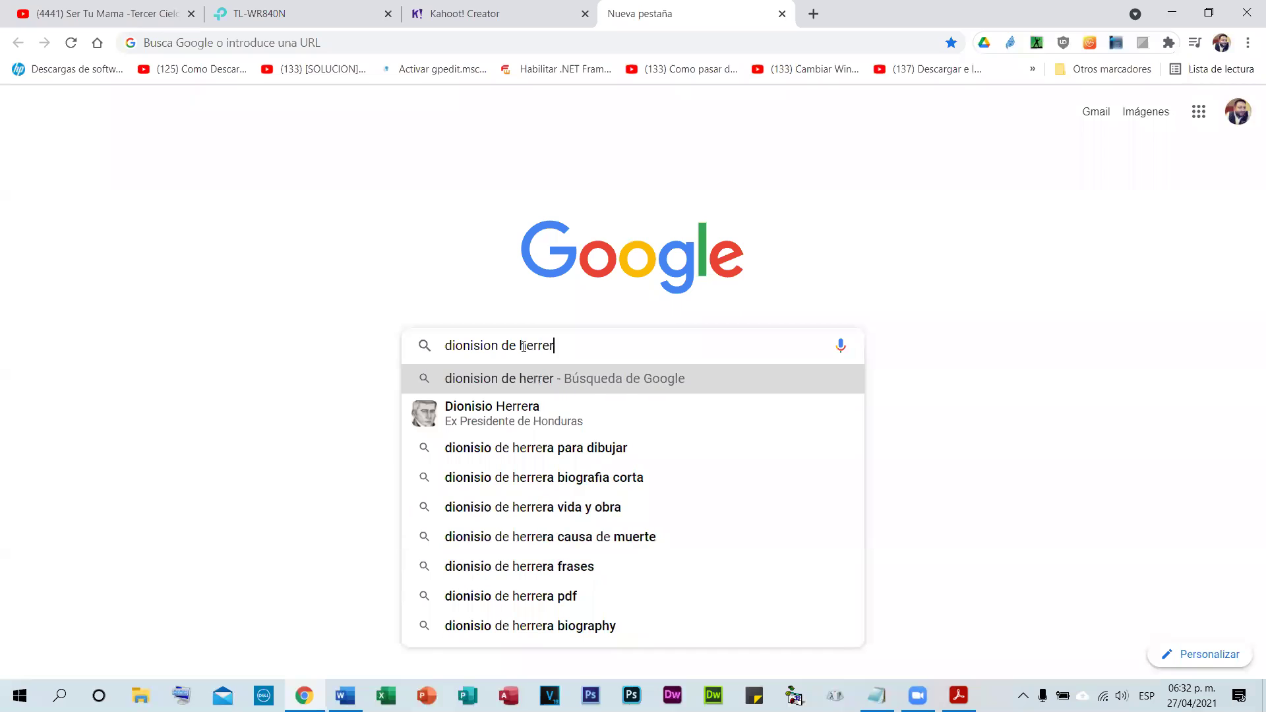
key("Return")
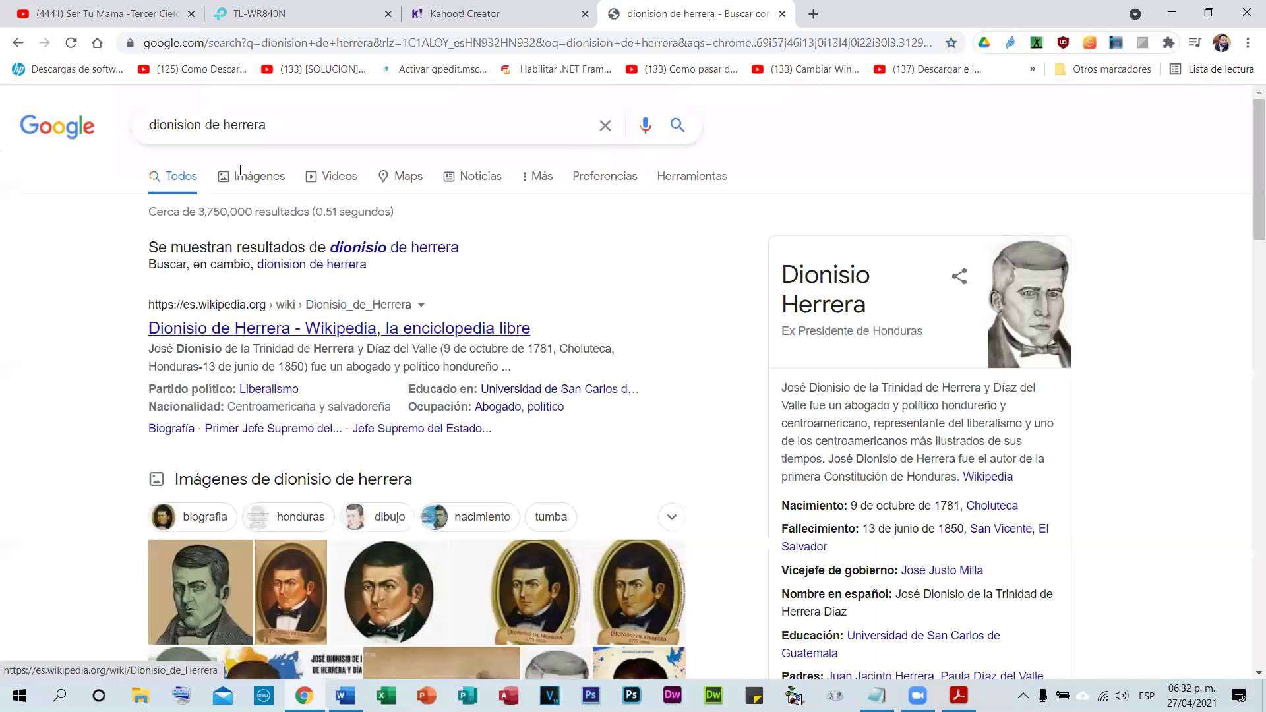
left_click(246, 187)
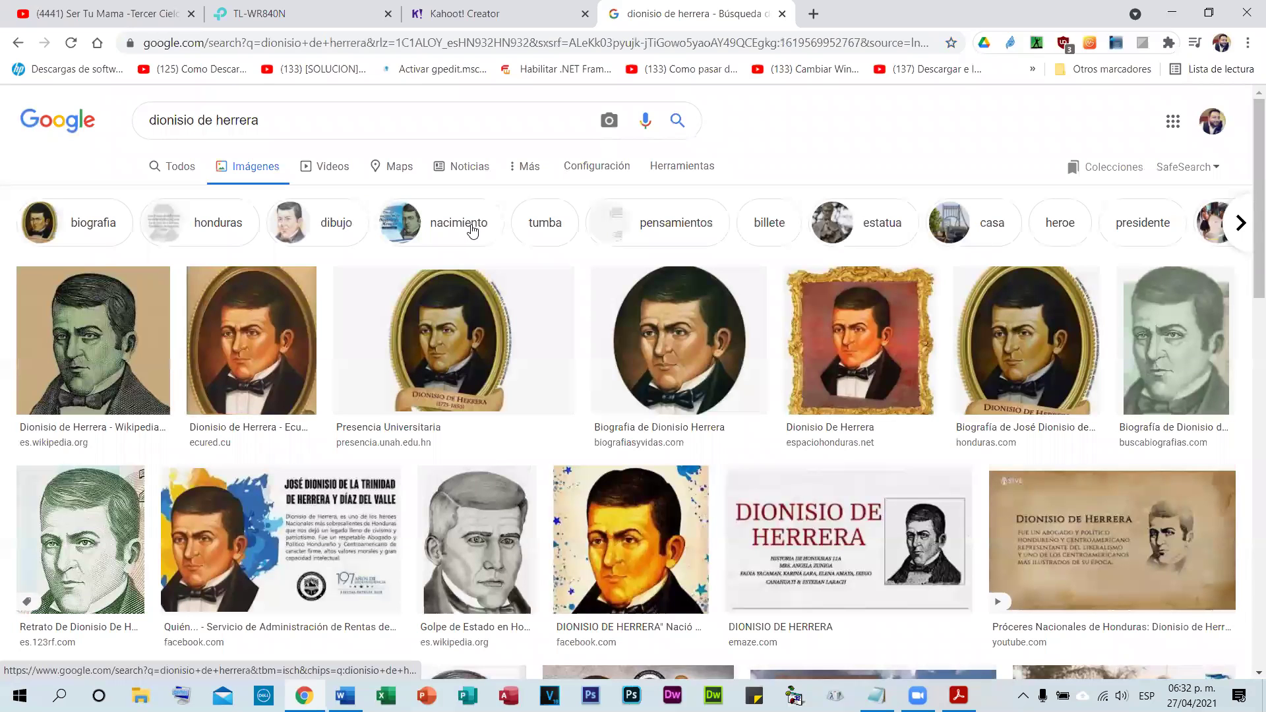
- Open the Biografías y Vidas page of the oval Dionisio Herrera portrait and save the picture to the Desktop as herrera_dionisio.jpg
scroll(732, 273, "down", 1)
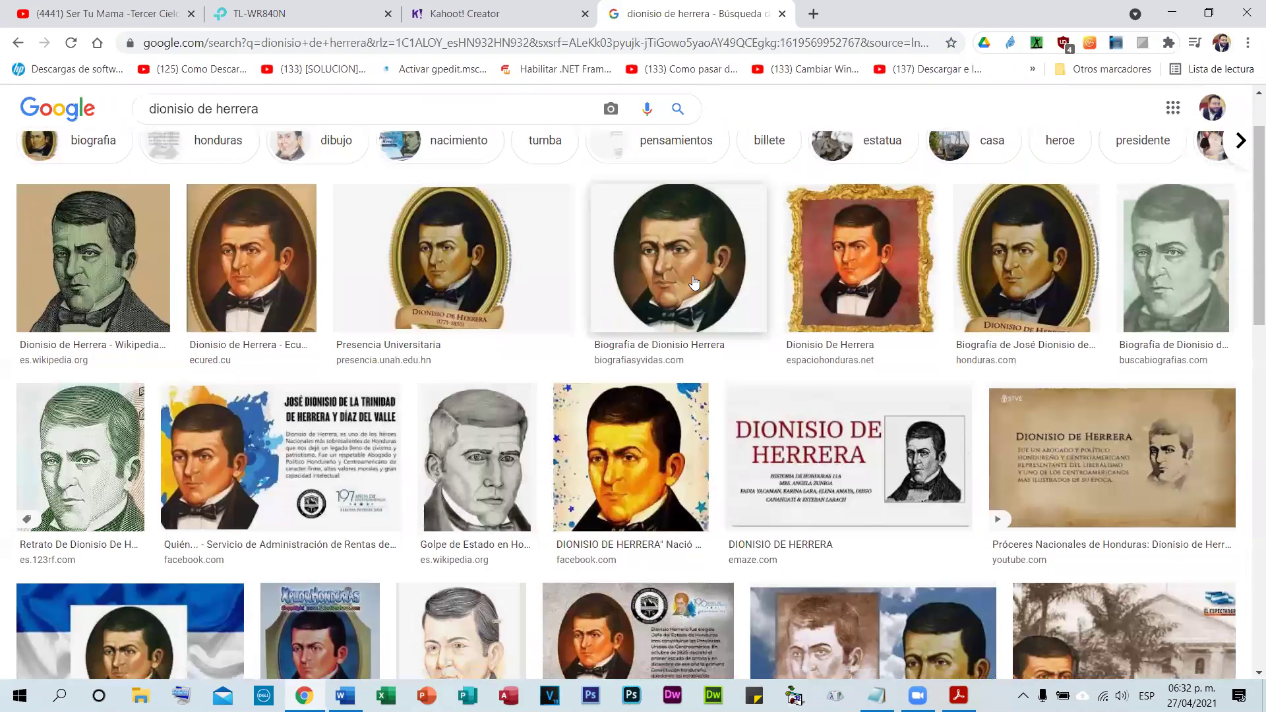
left_click(695, 283)
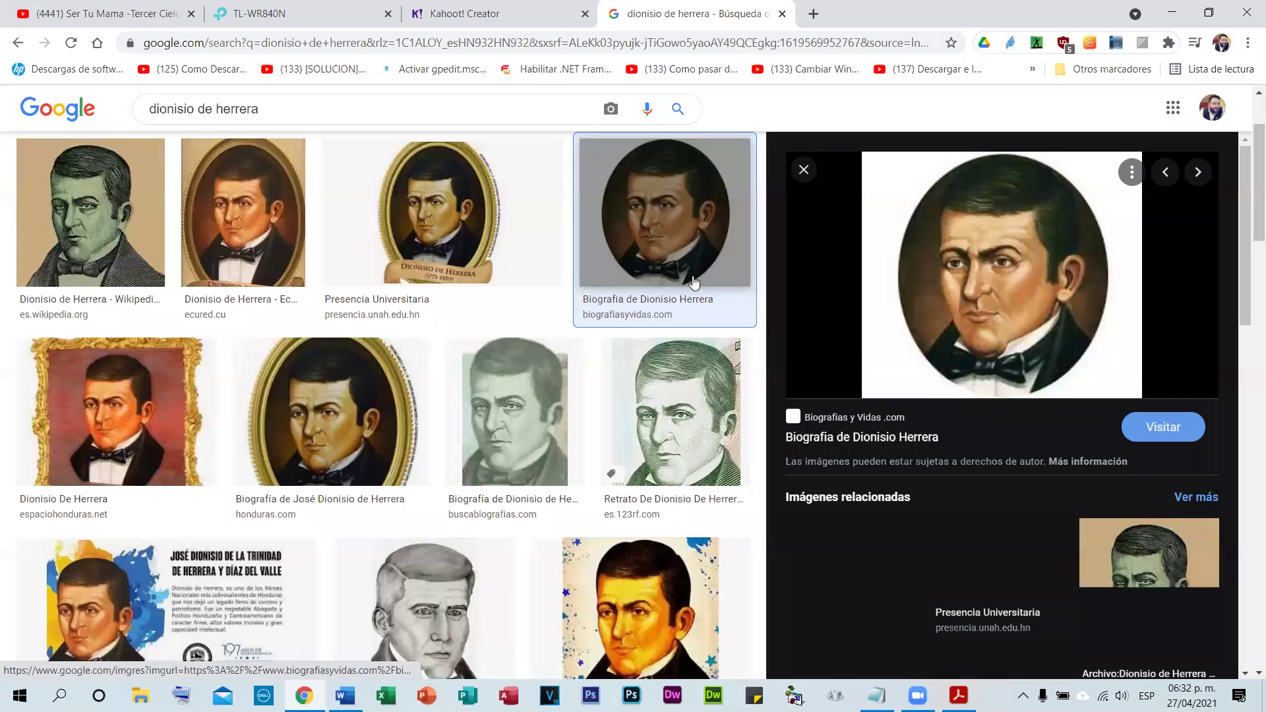
left_click(1040, 293)
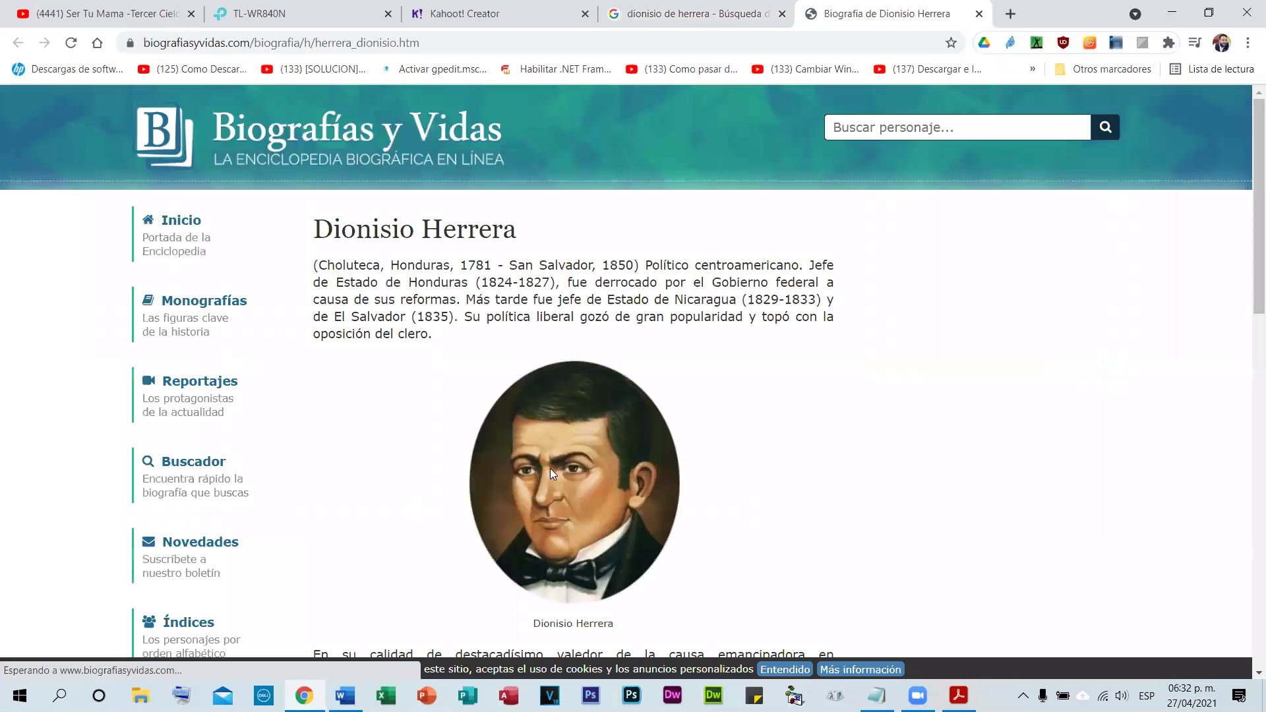
right_click(550, 469)
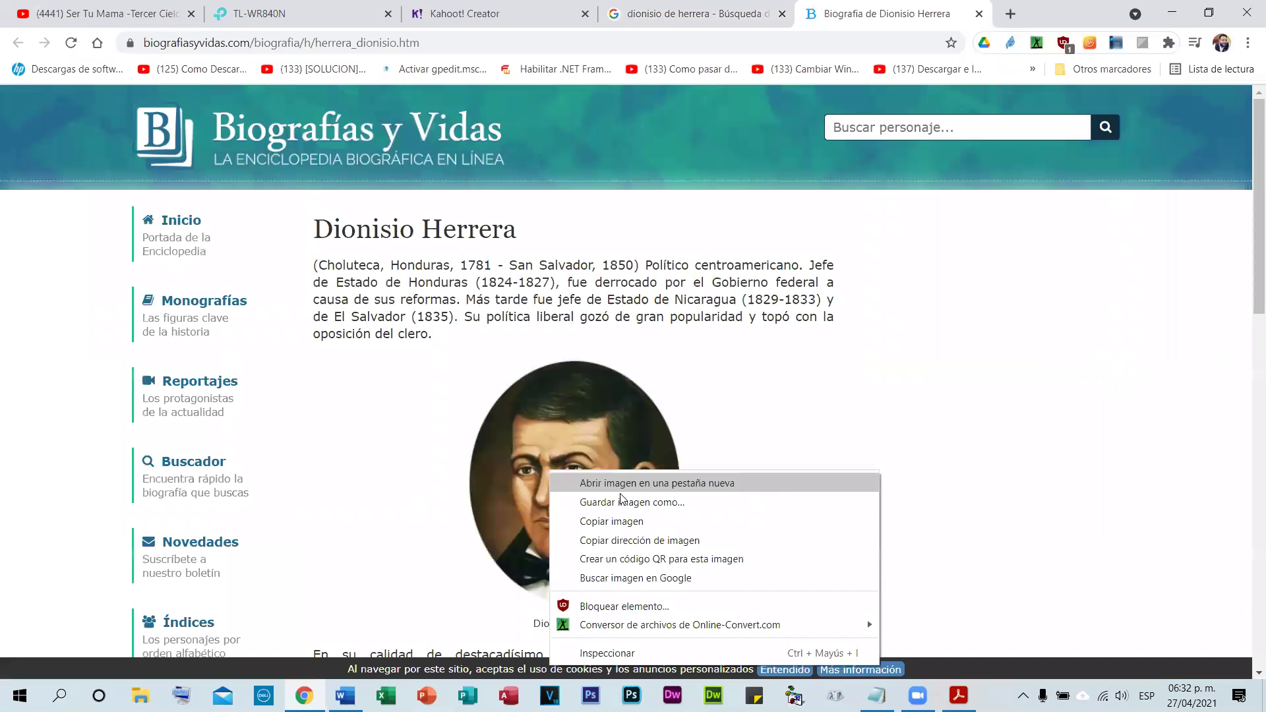
left_click(614, 502)
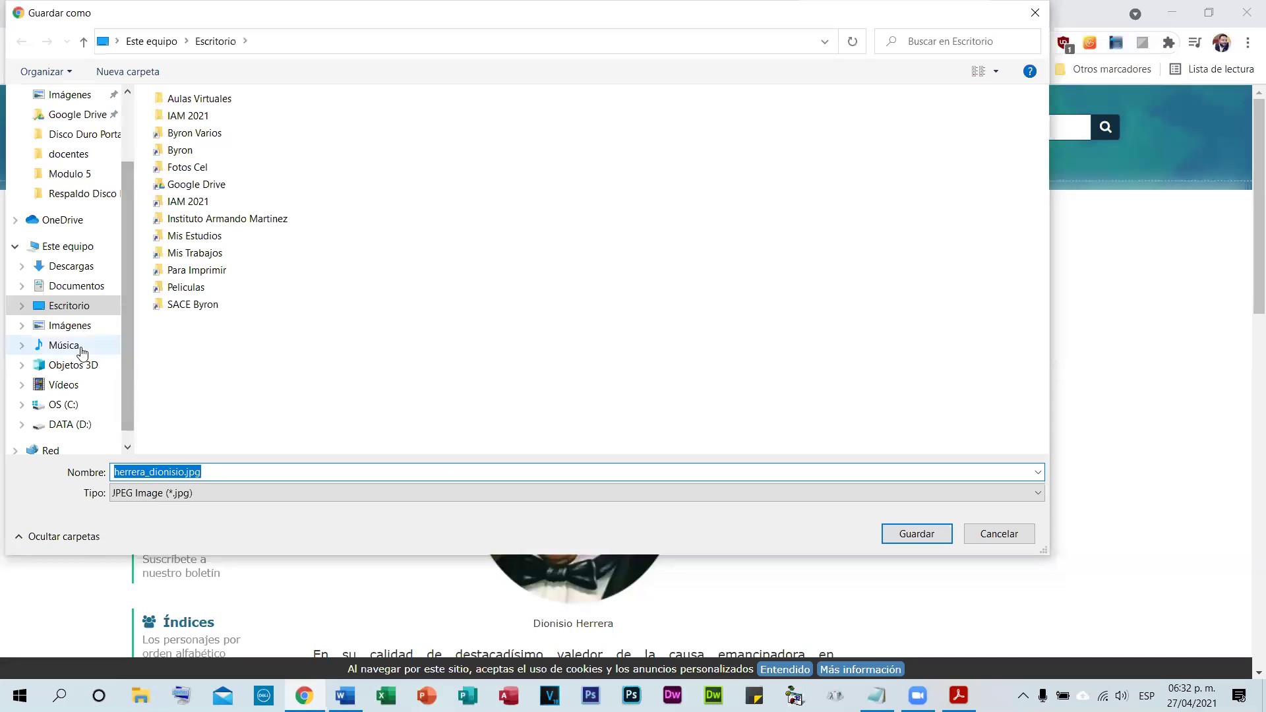
left_click(917, 534)
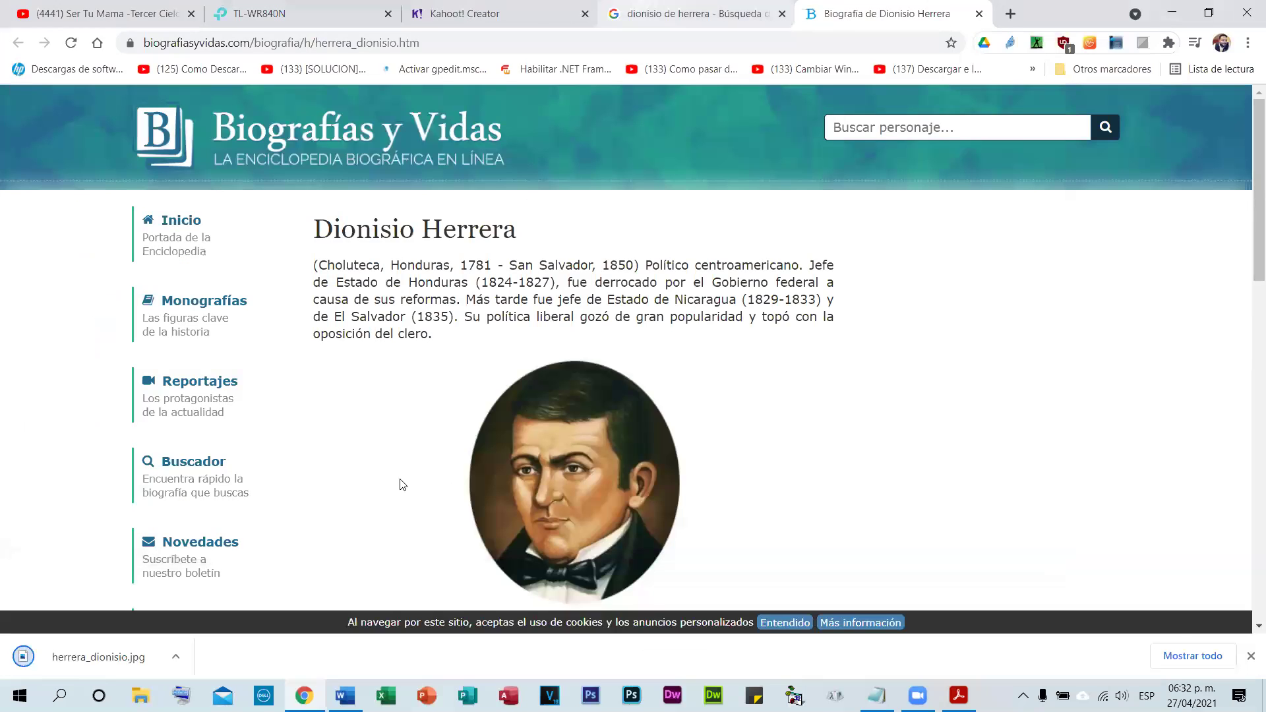
- Return to the Kahoot! creator and upload herrera_dionisio.jpg from the Desktop as the first question's image
key("ctrl+3")
left_click(595, 394)
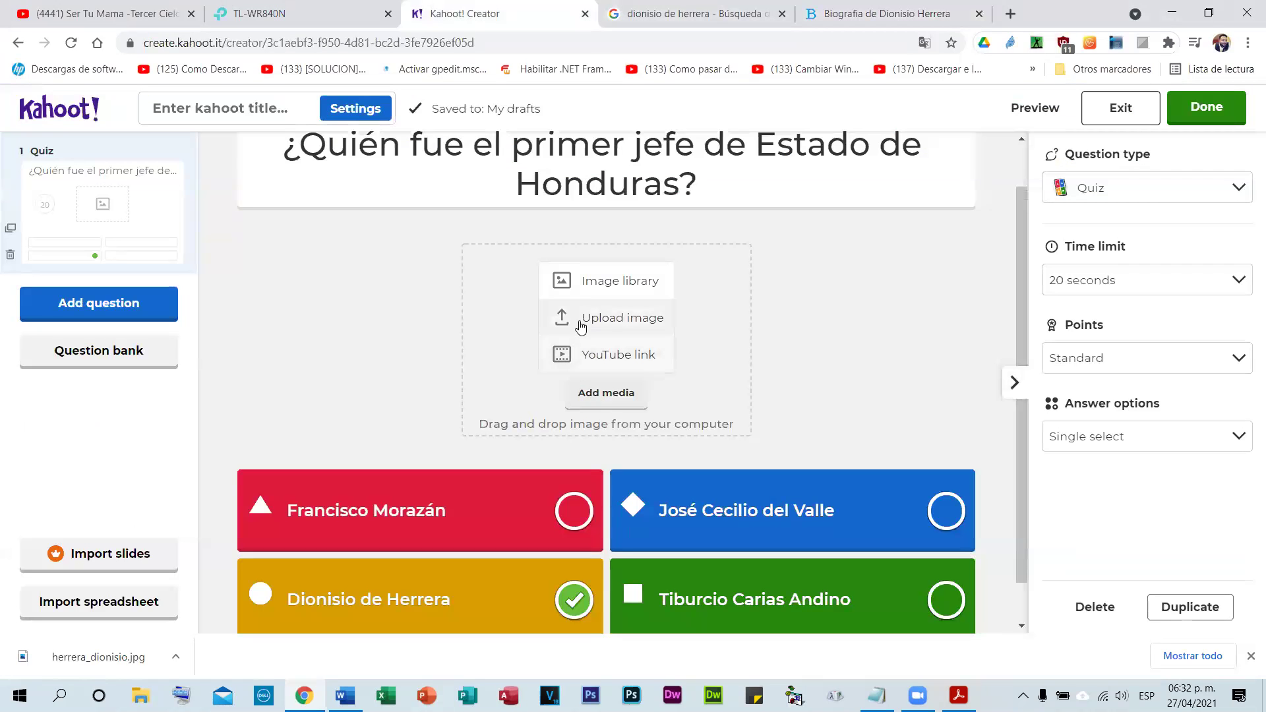
left_click(615, 320)
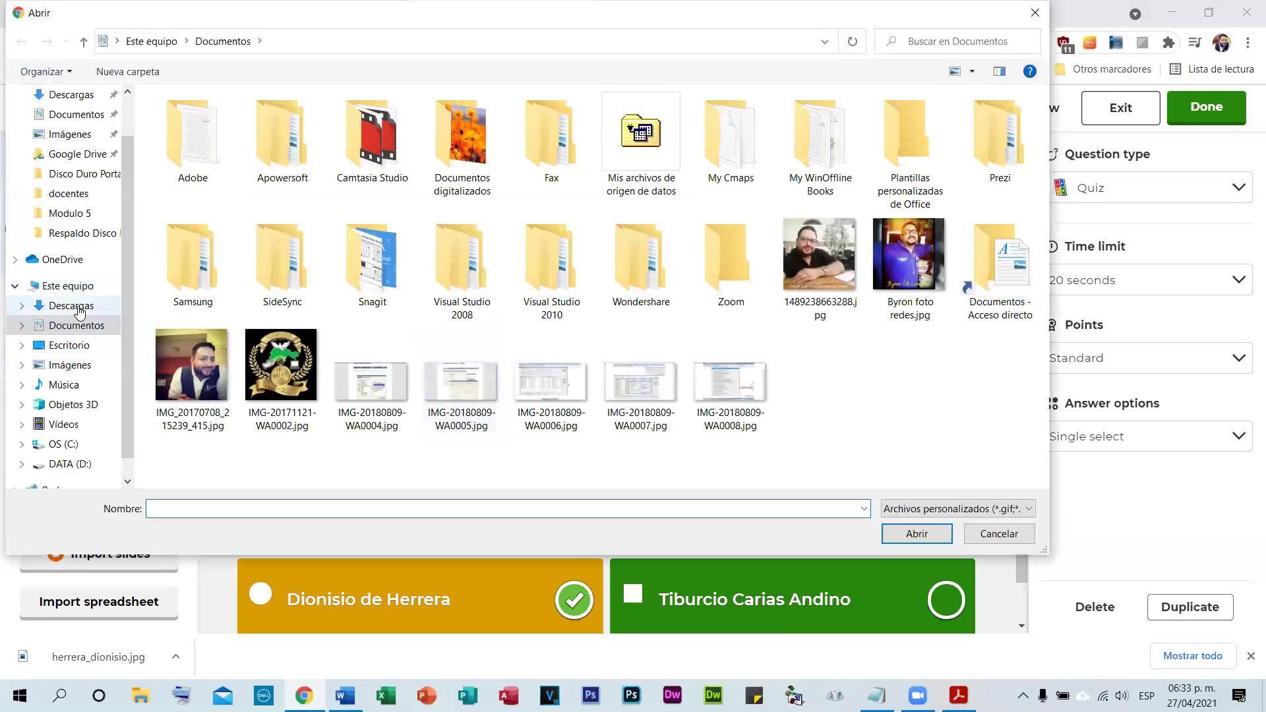
left_click(68, 345)
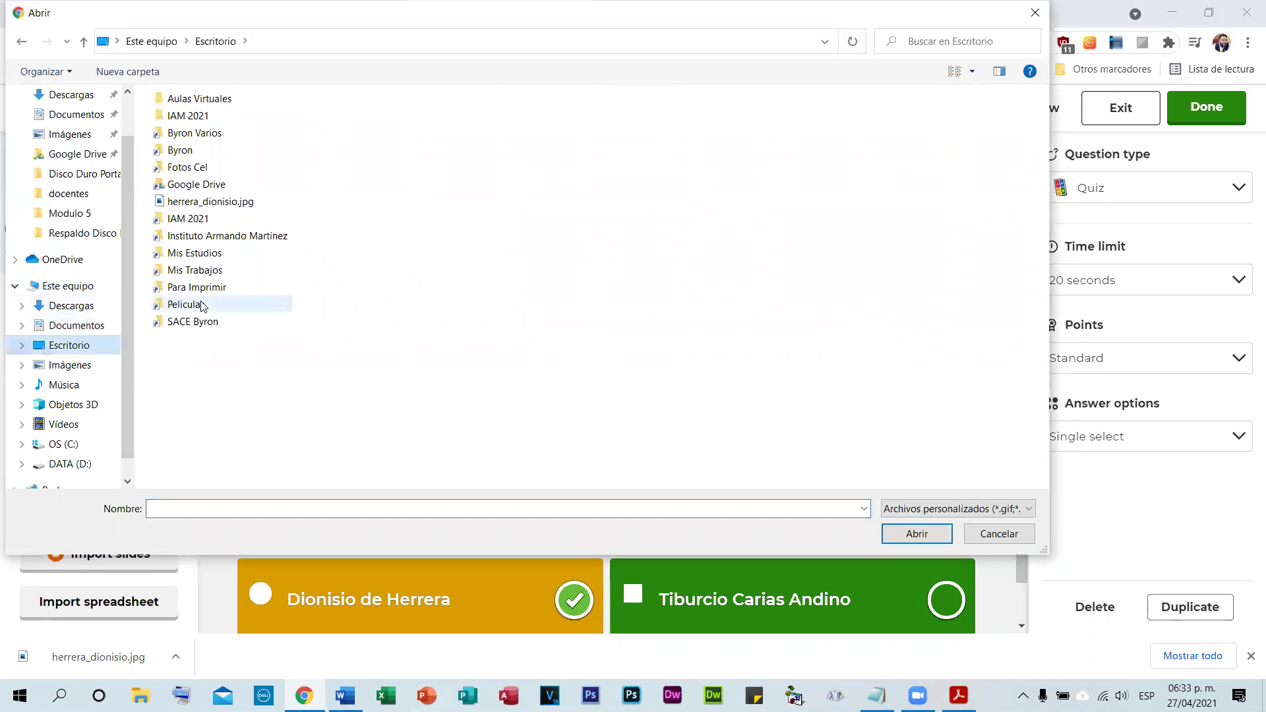
left_click(208, 203)
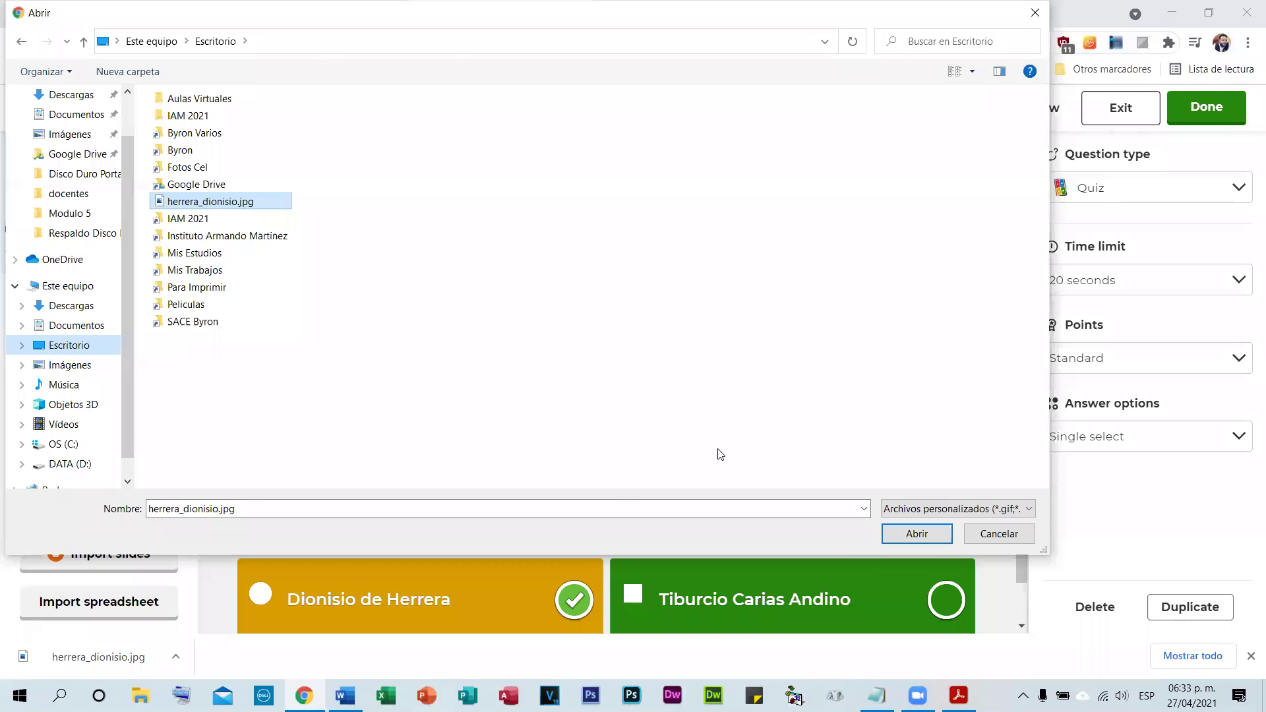
key("Return")
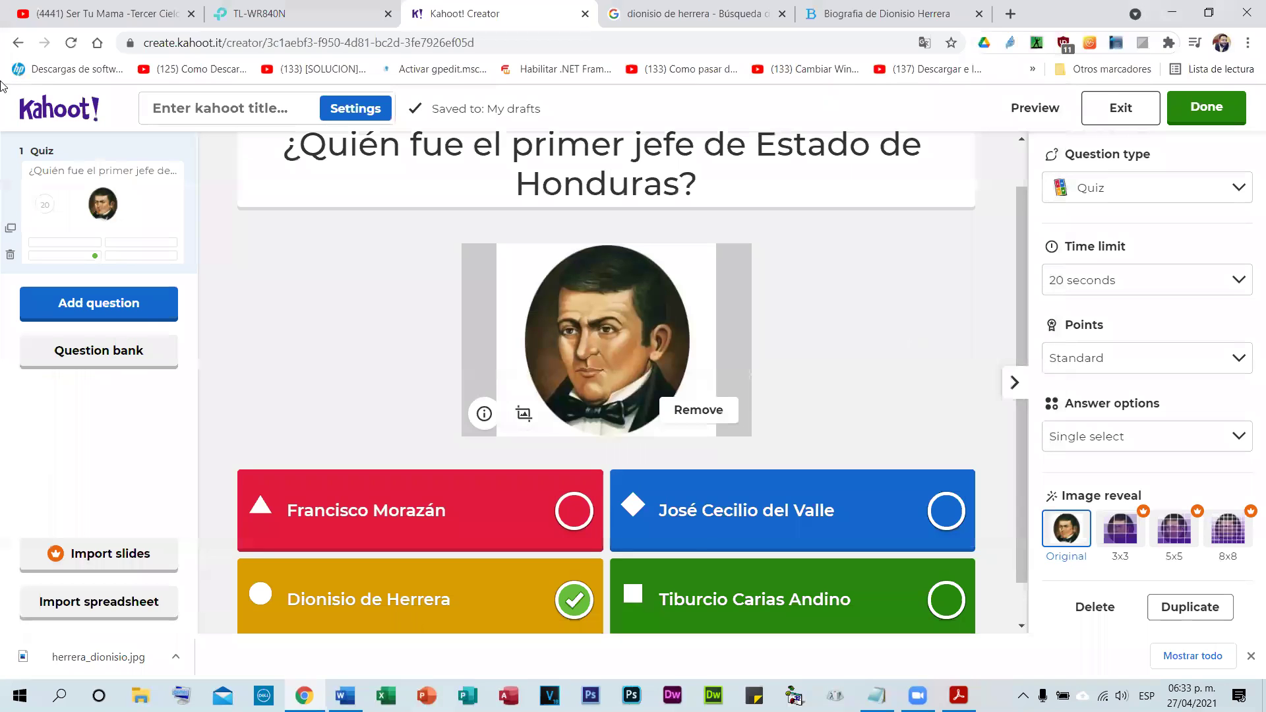
- Add a true-or-false question and write "¿Zopilotepe es el lugar donde nació Froylan Turcios?" as its text
left_click(85, 311)
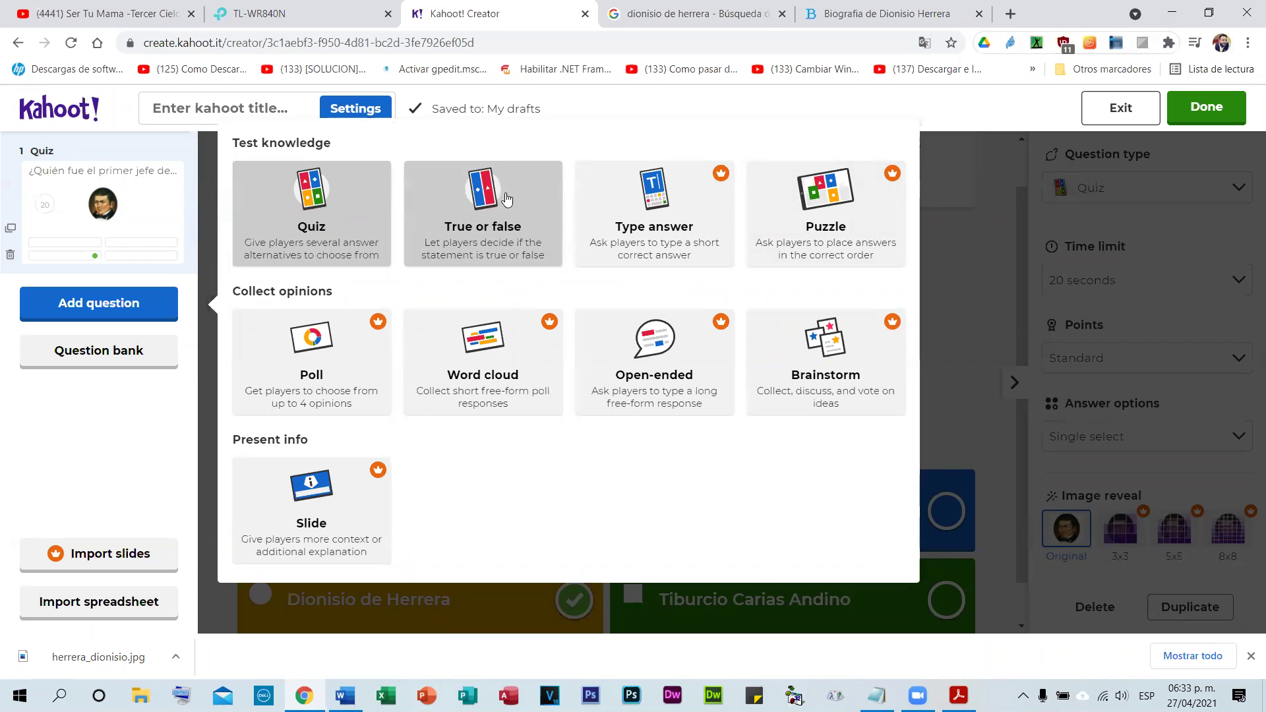
left_click(483, 198)
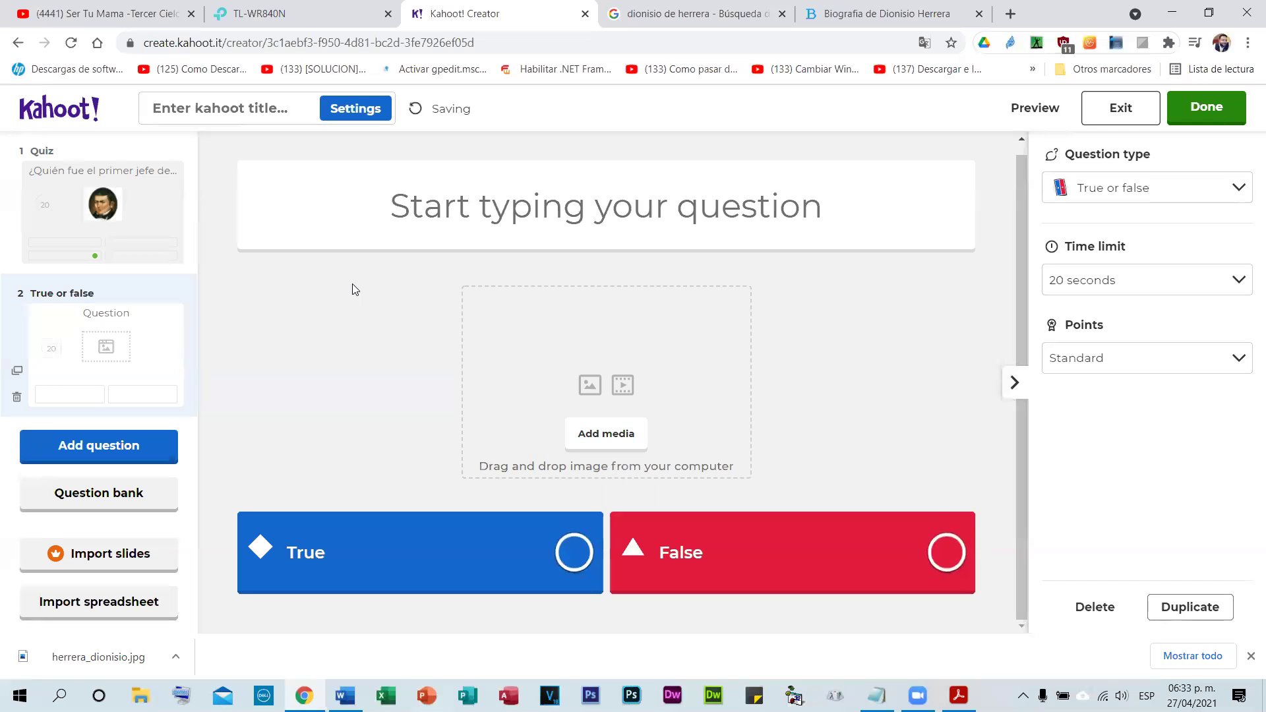
left_click(563, 226)
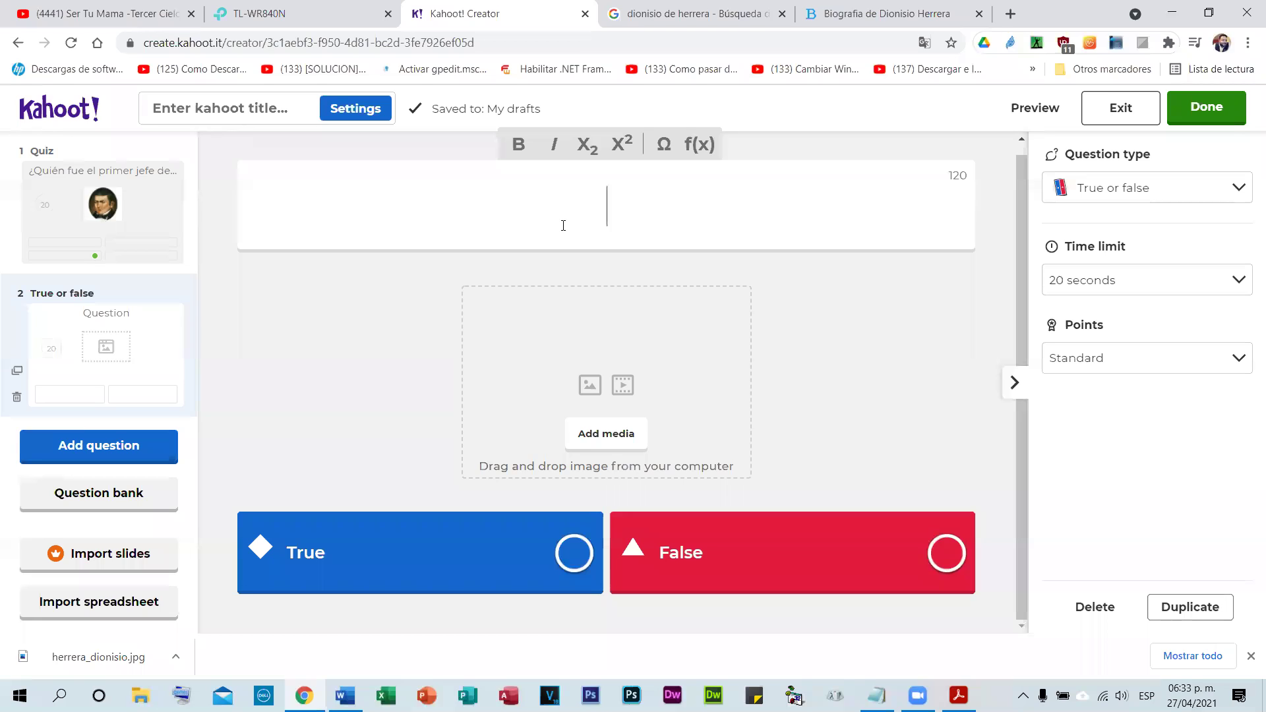
type("T")
key("BackSpace")
type("Zopi")
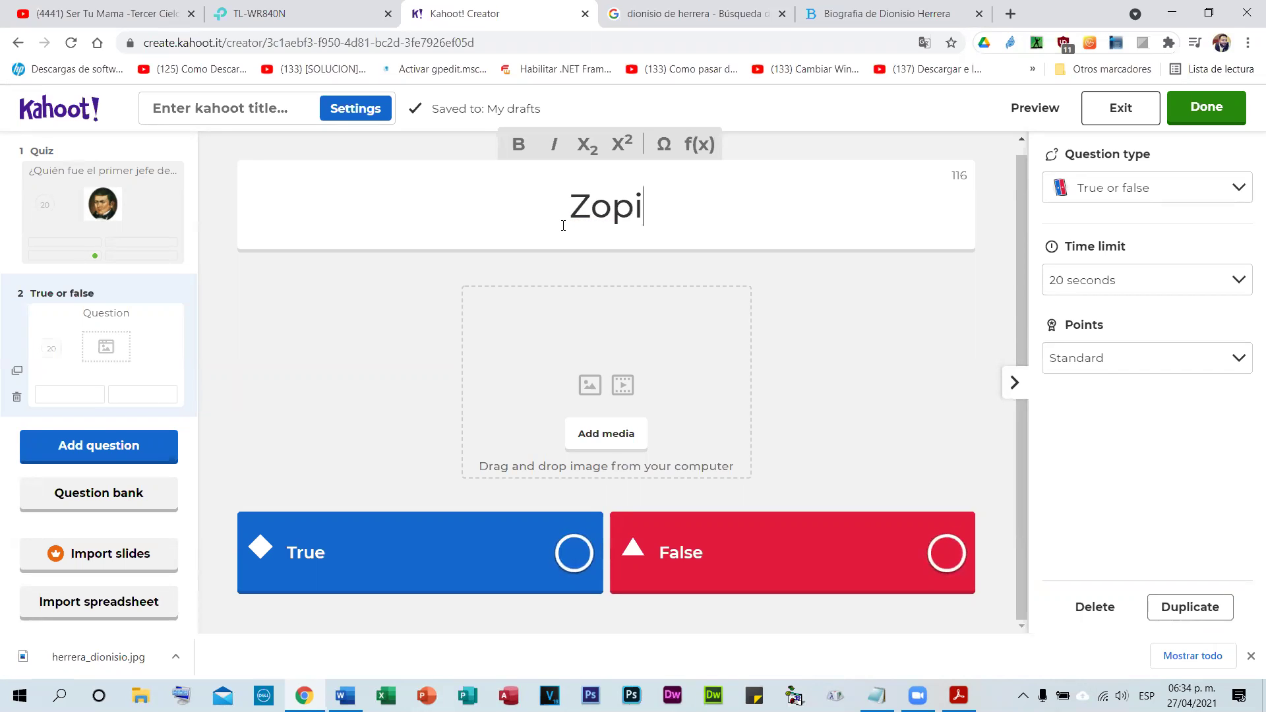
type("l")
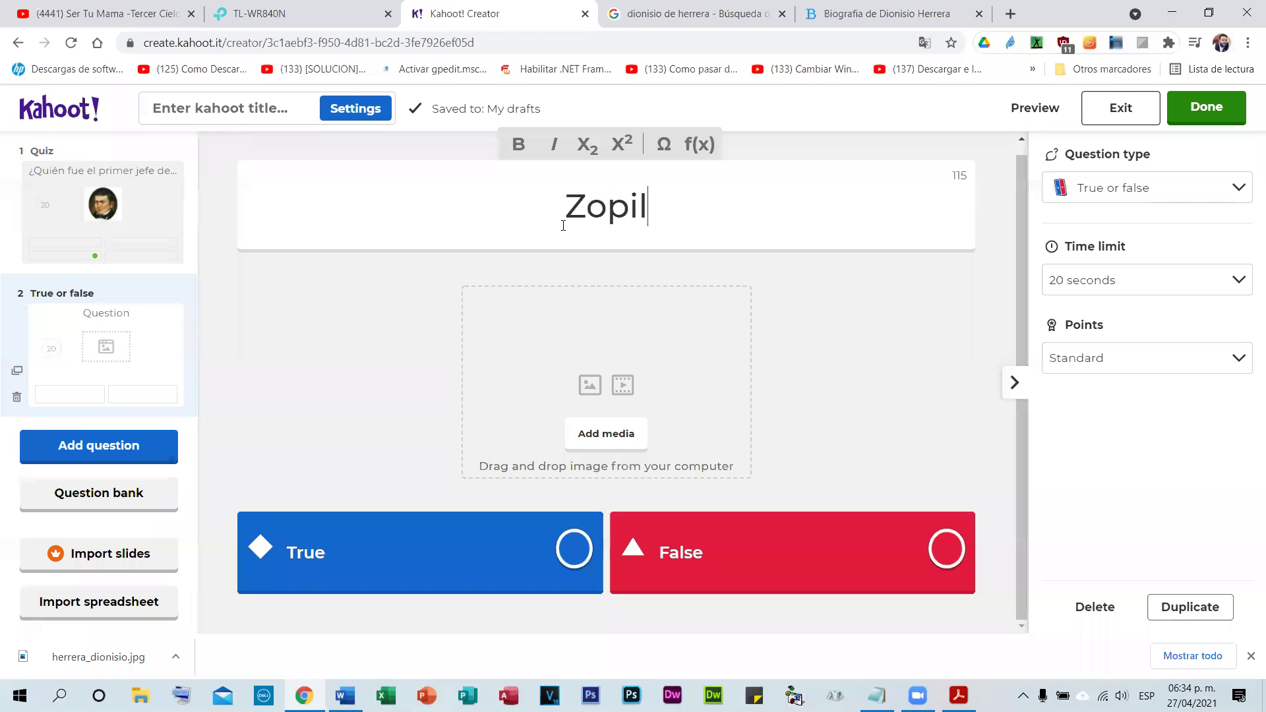
type("ote")
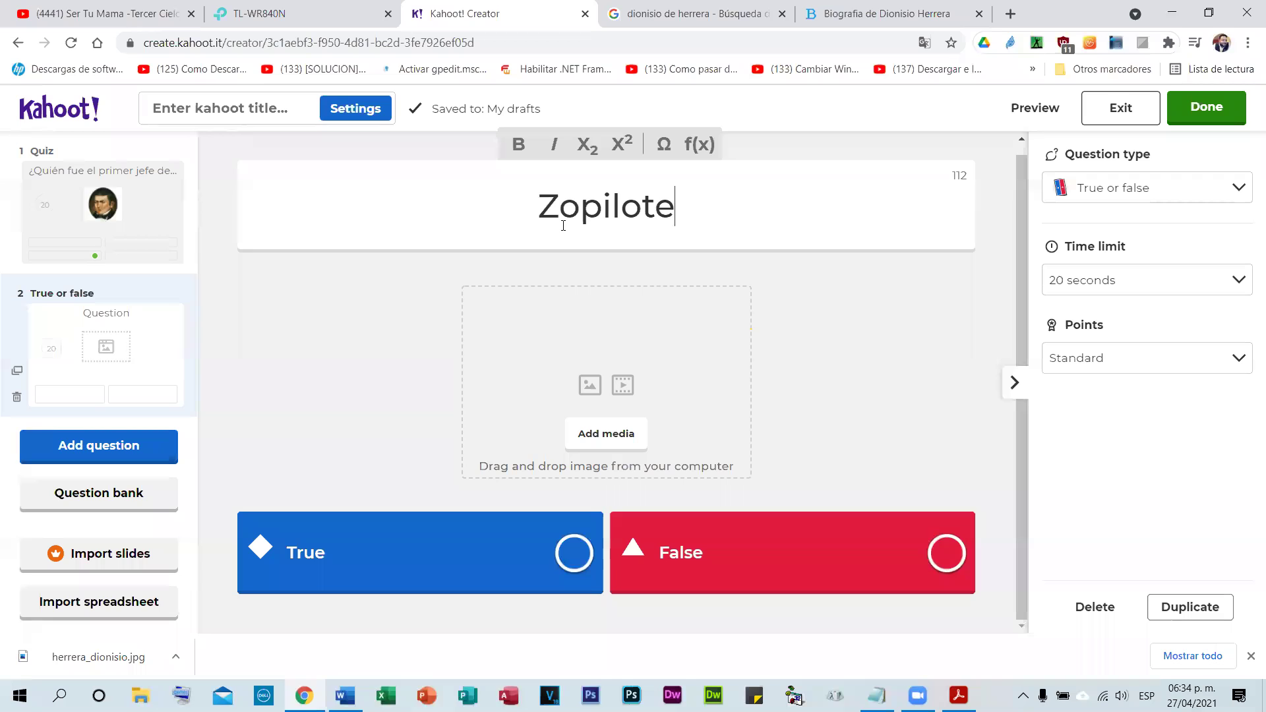
type("pe")
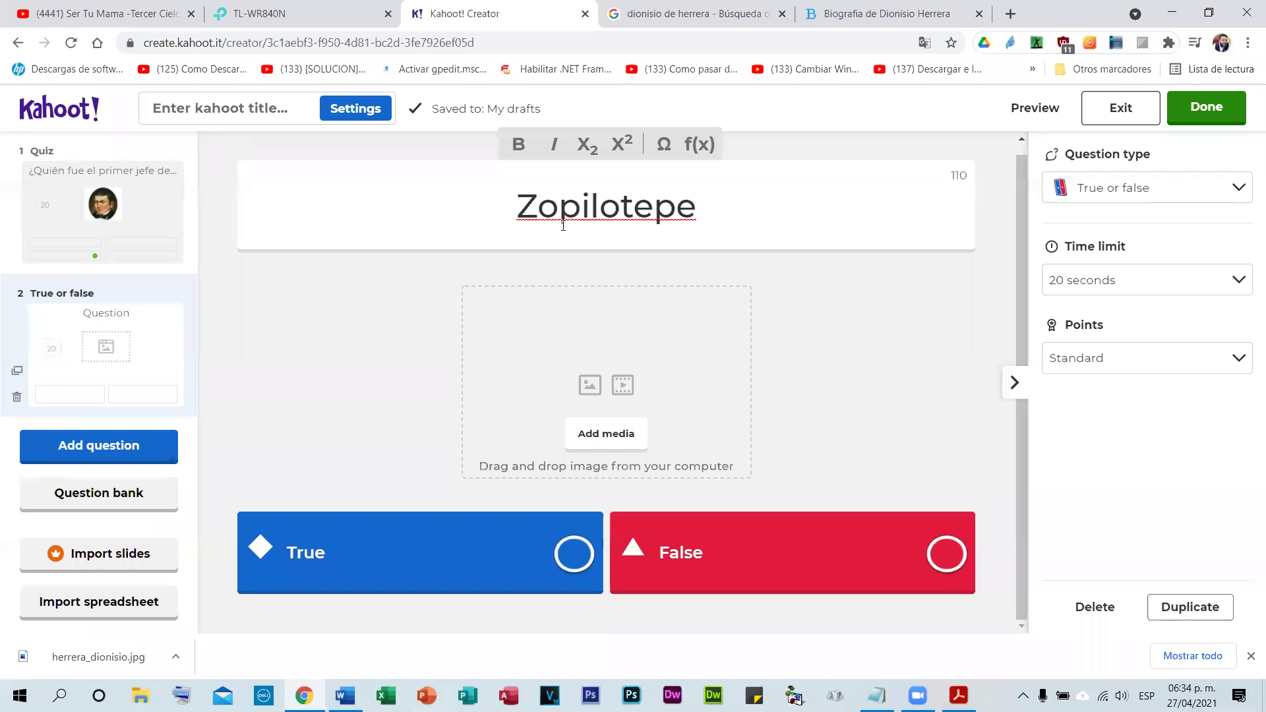
type(" es el lugar donde naci")
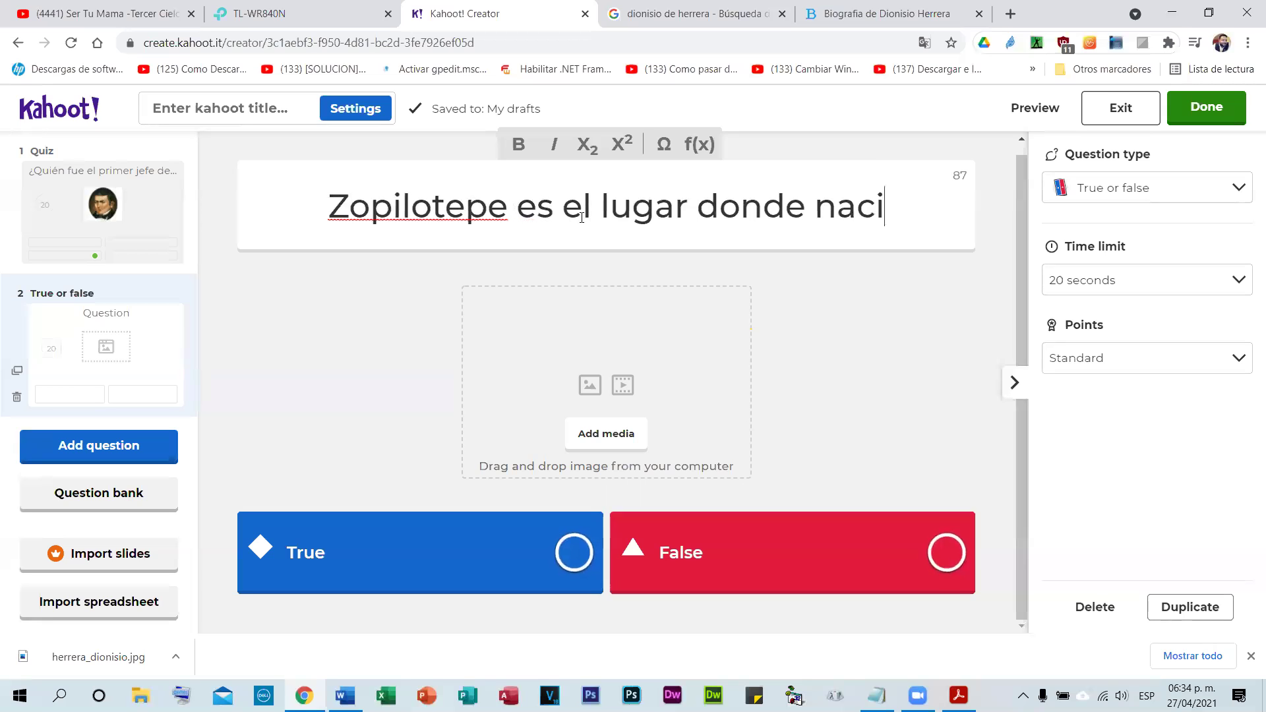
type("ó F")
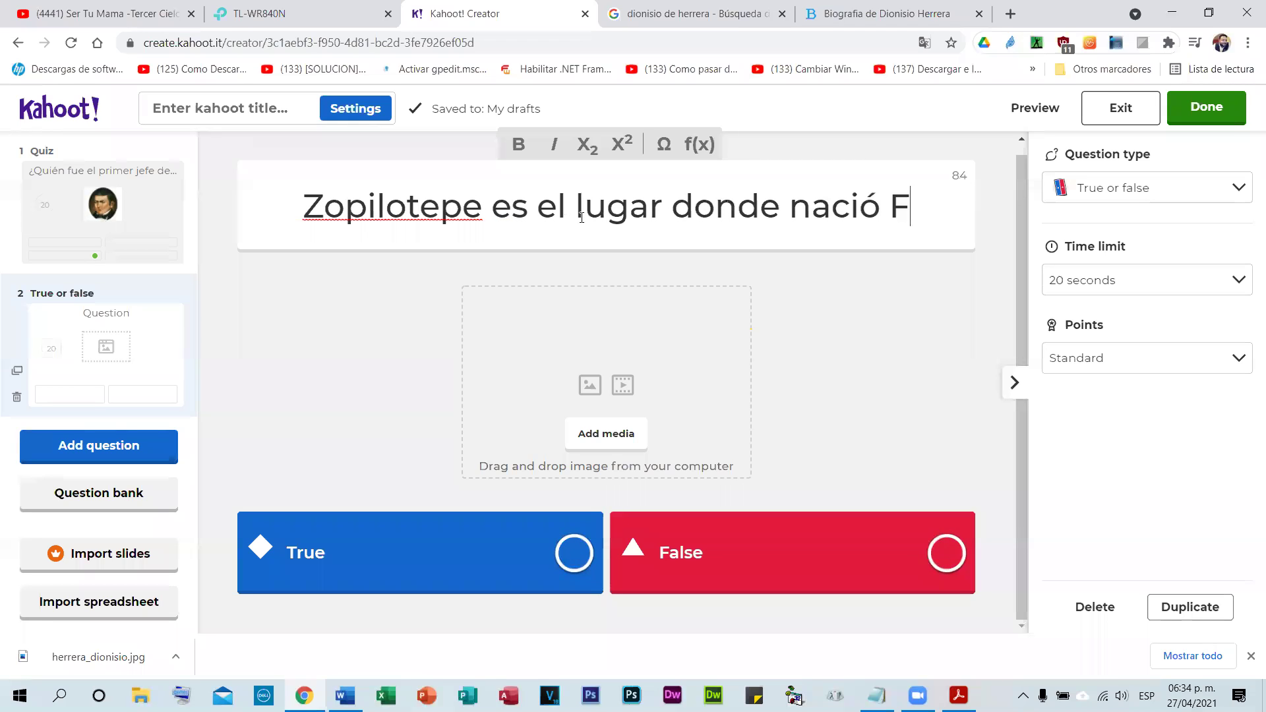
type("ro")
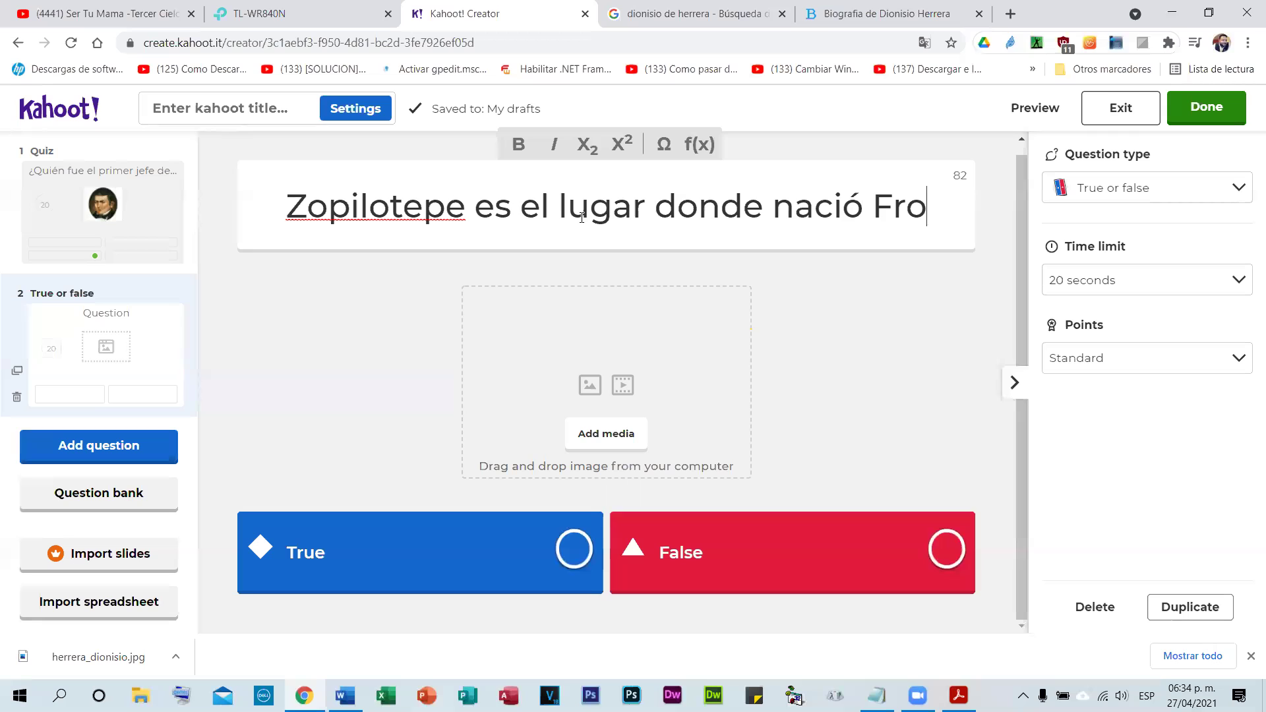
type("ylan T")
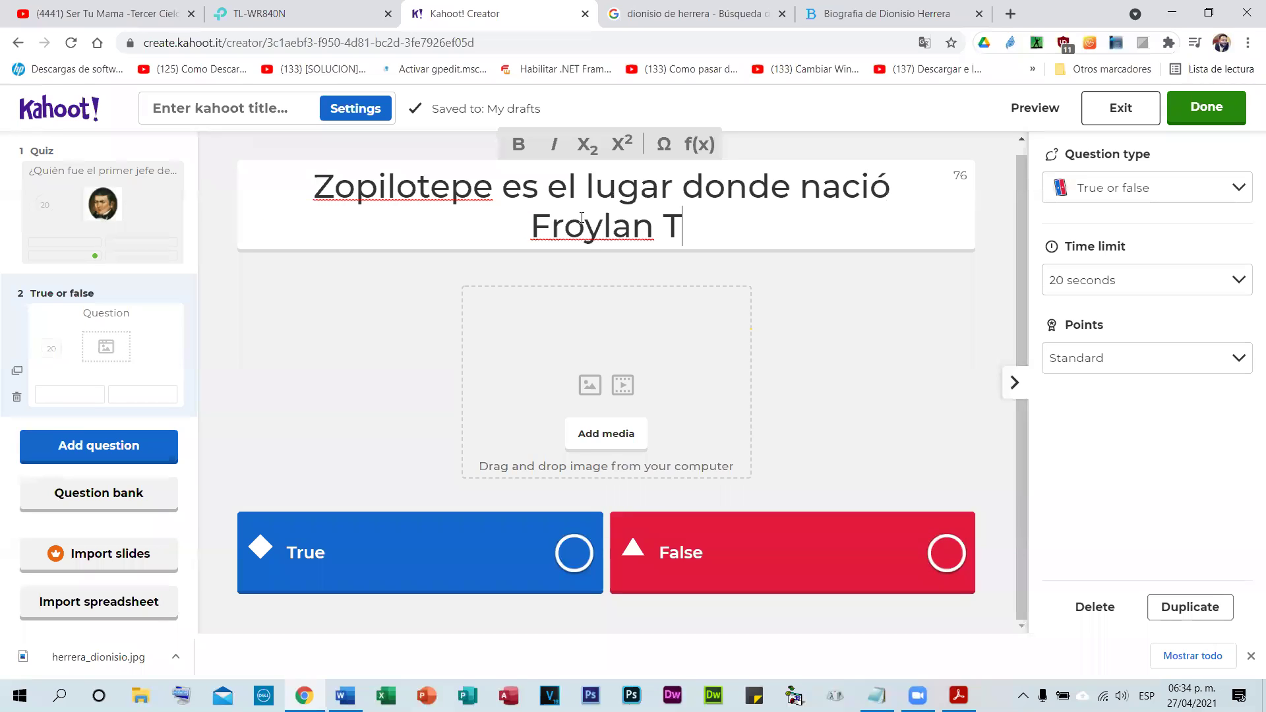
type("urcios")
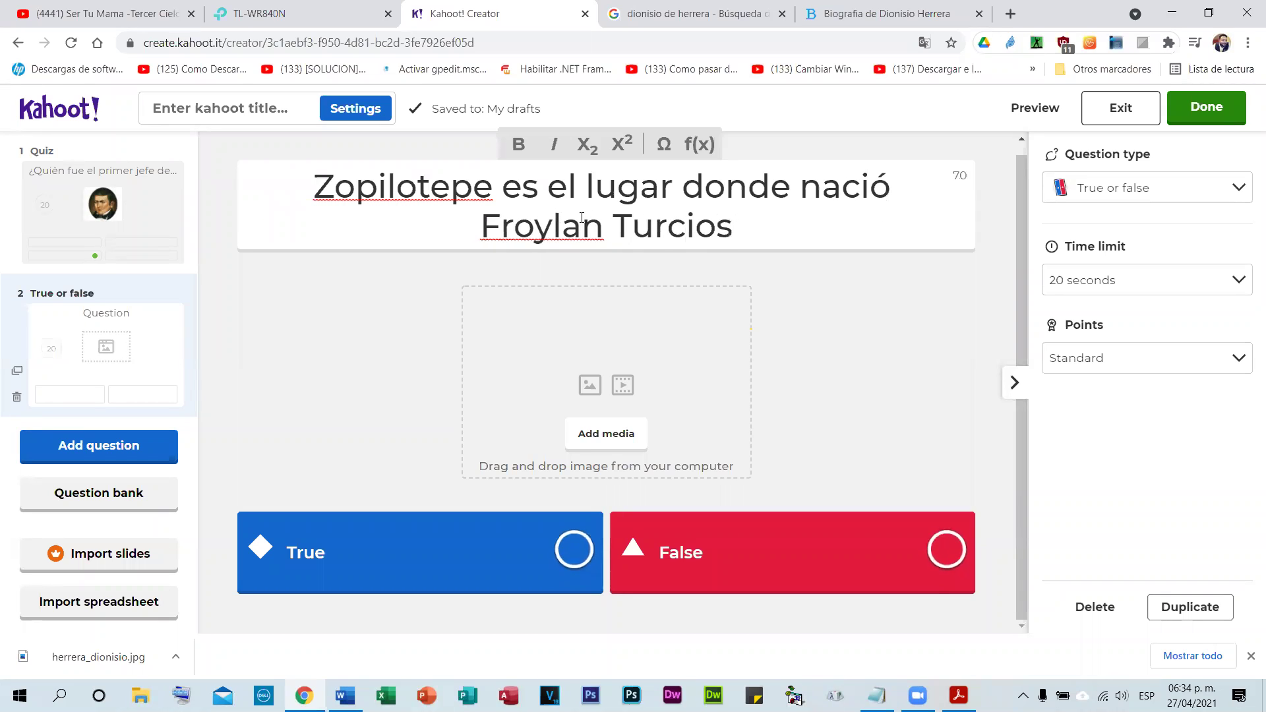
type("?")
left_click(311, 188)
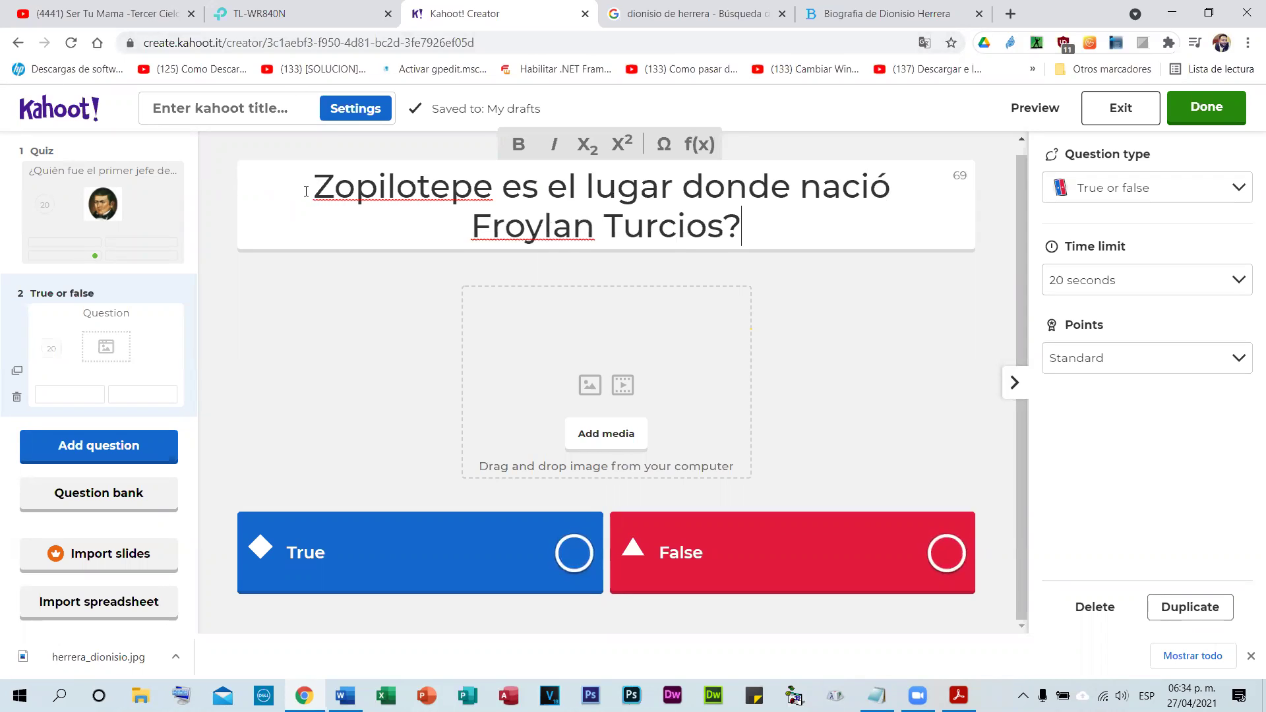
type("¿")
- Check the browser's spelling suggestions for "Froylan" and "Zopilotepe" in the second question, leaving the wording as it is
left_click(514, 214)
right_click(515, 214)
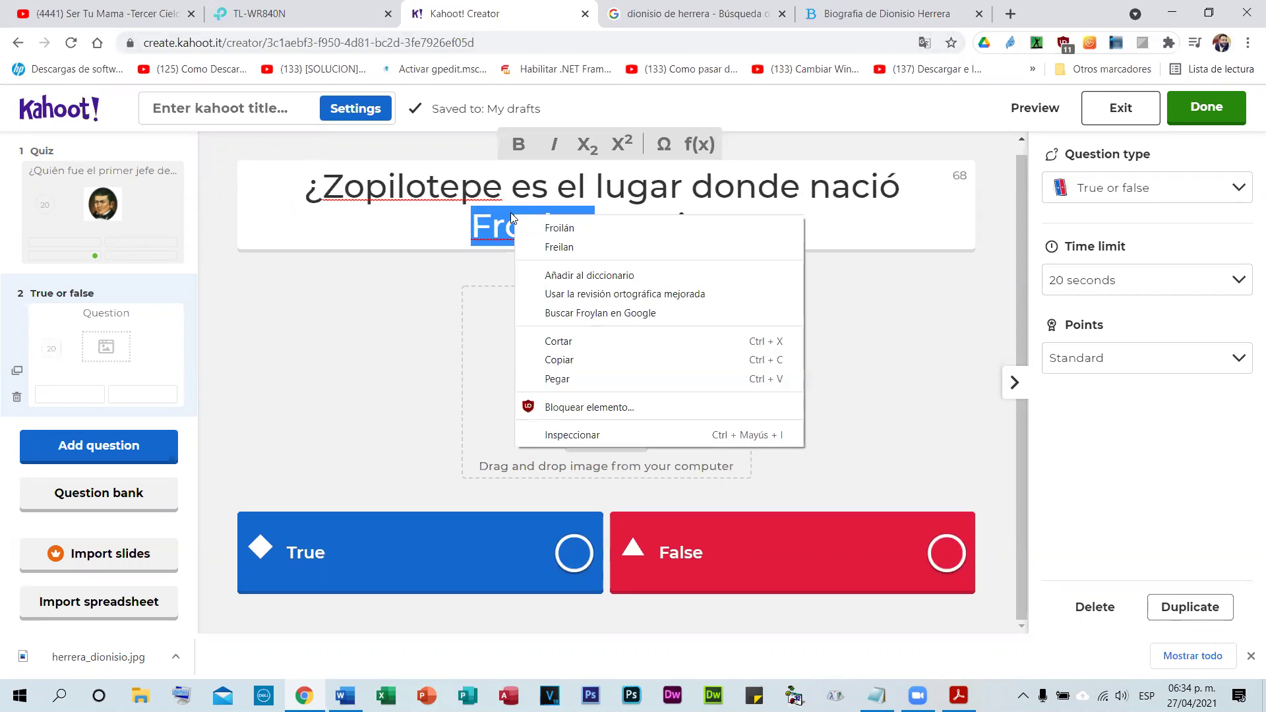
key("Escape")
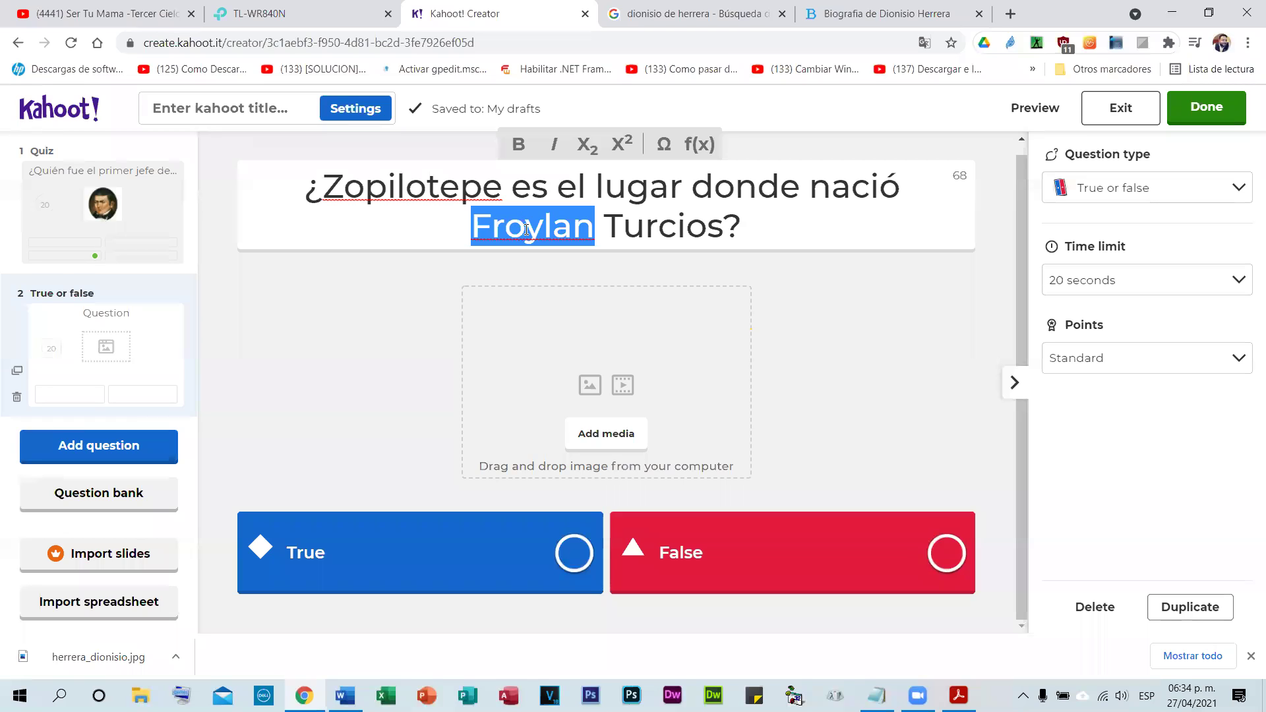
left_click_drag(526, 230, 527, 228)
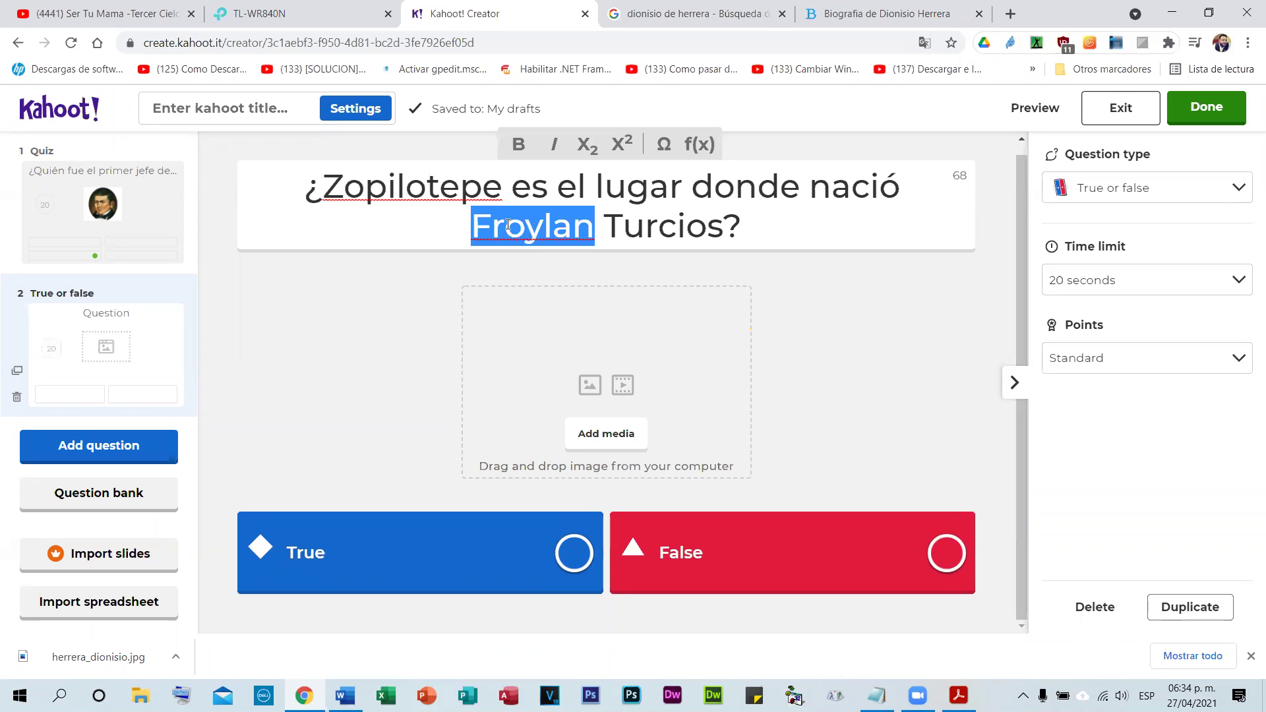
right_click(429, 189)
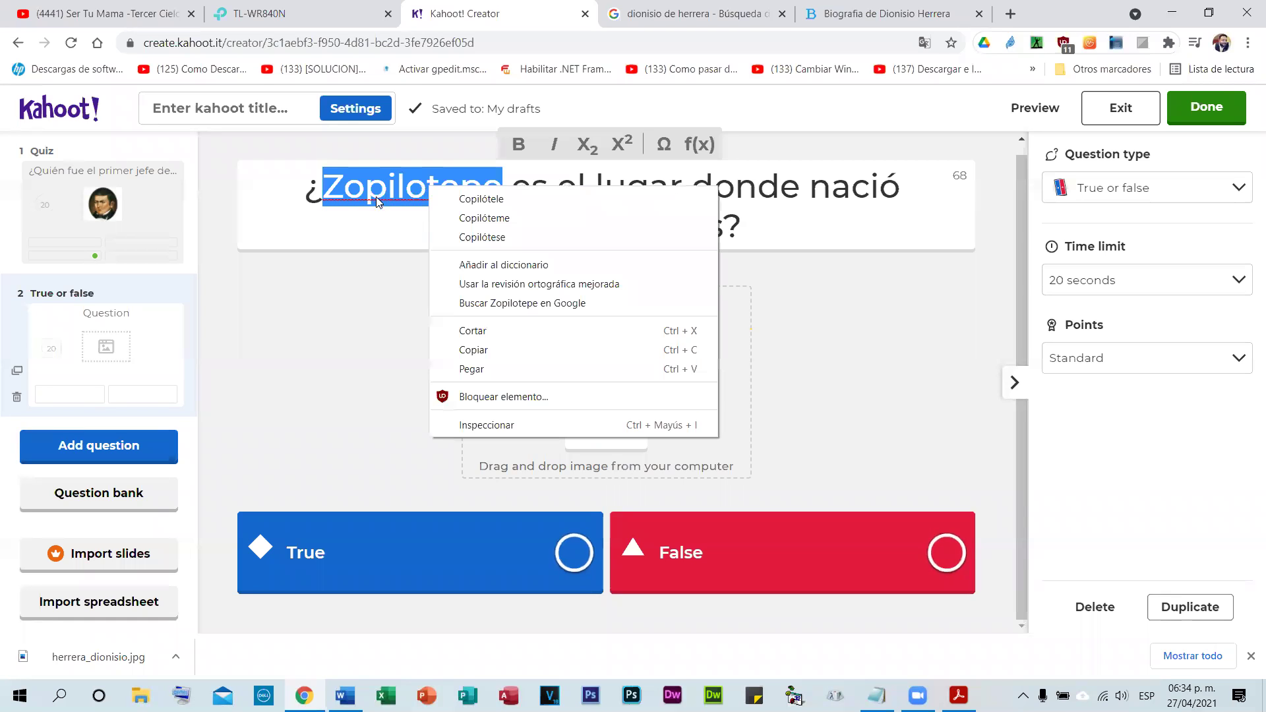
left_click(455, 217)
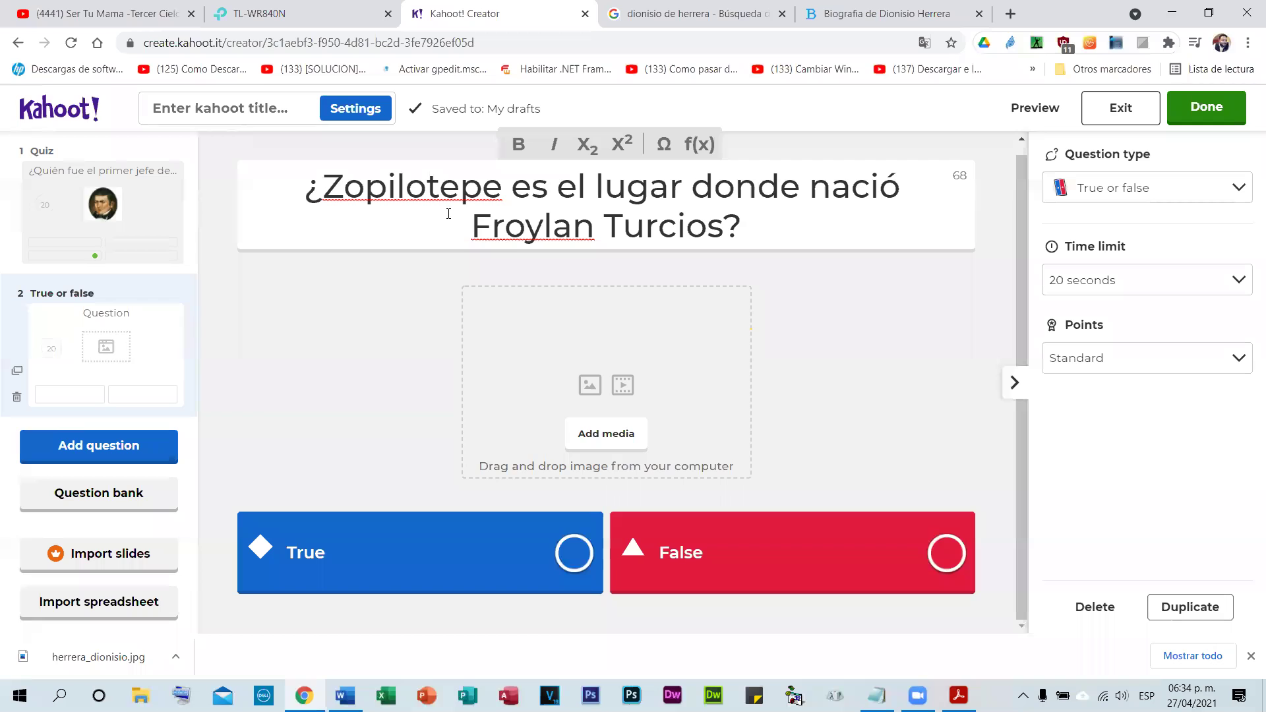
right_click(520, 235)
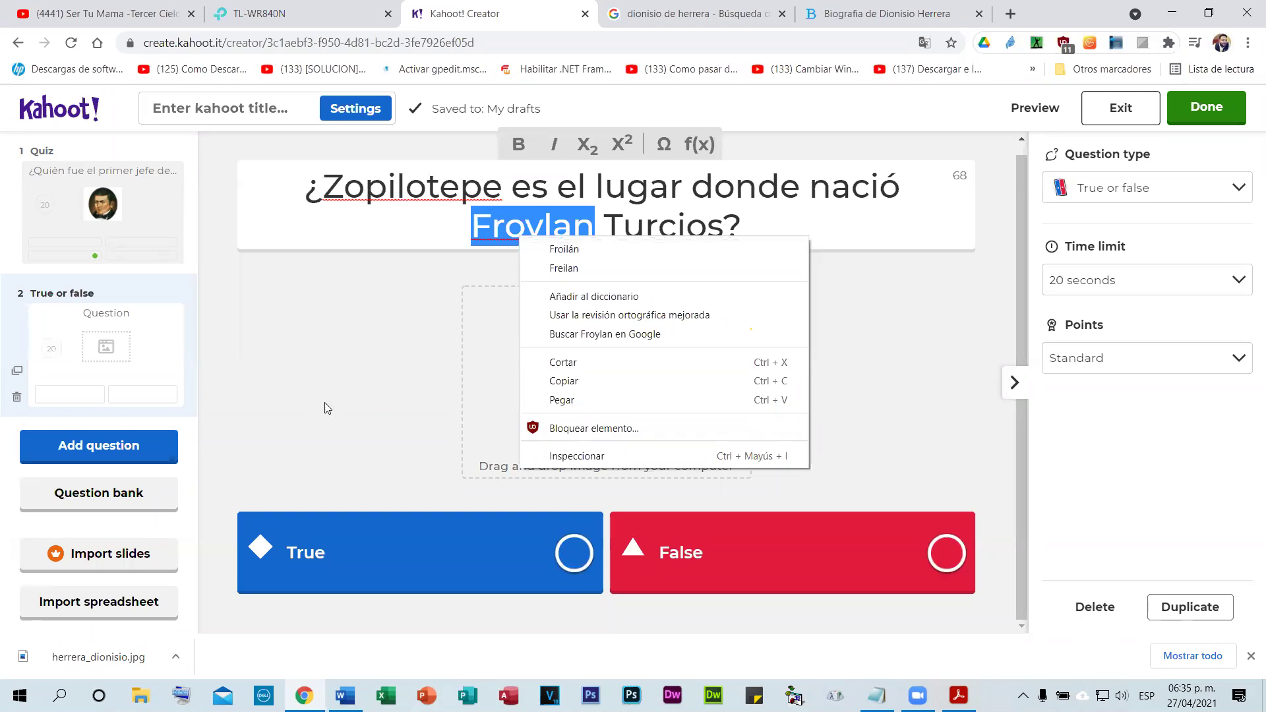
left_click(329, 357)
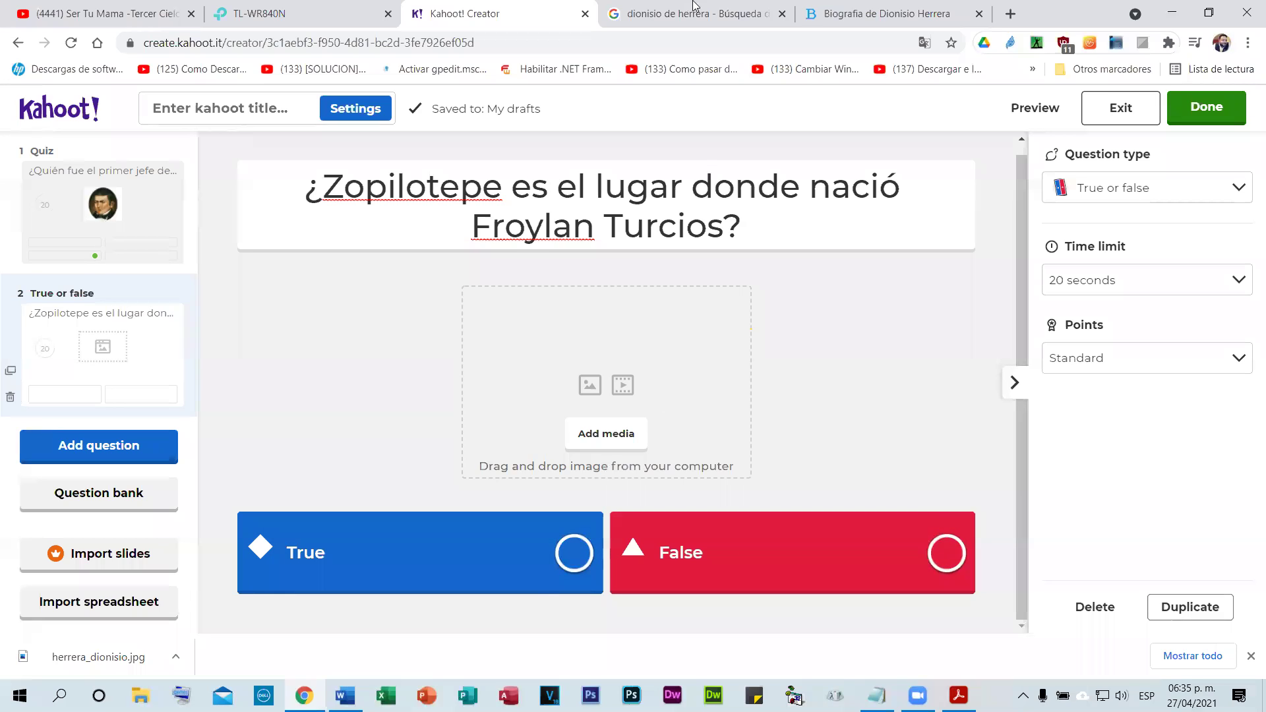
- Search Google Images for "Zopilotepe", the place named in the second question
double_click(324, 189)
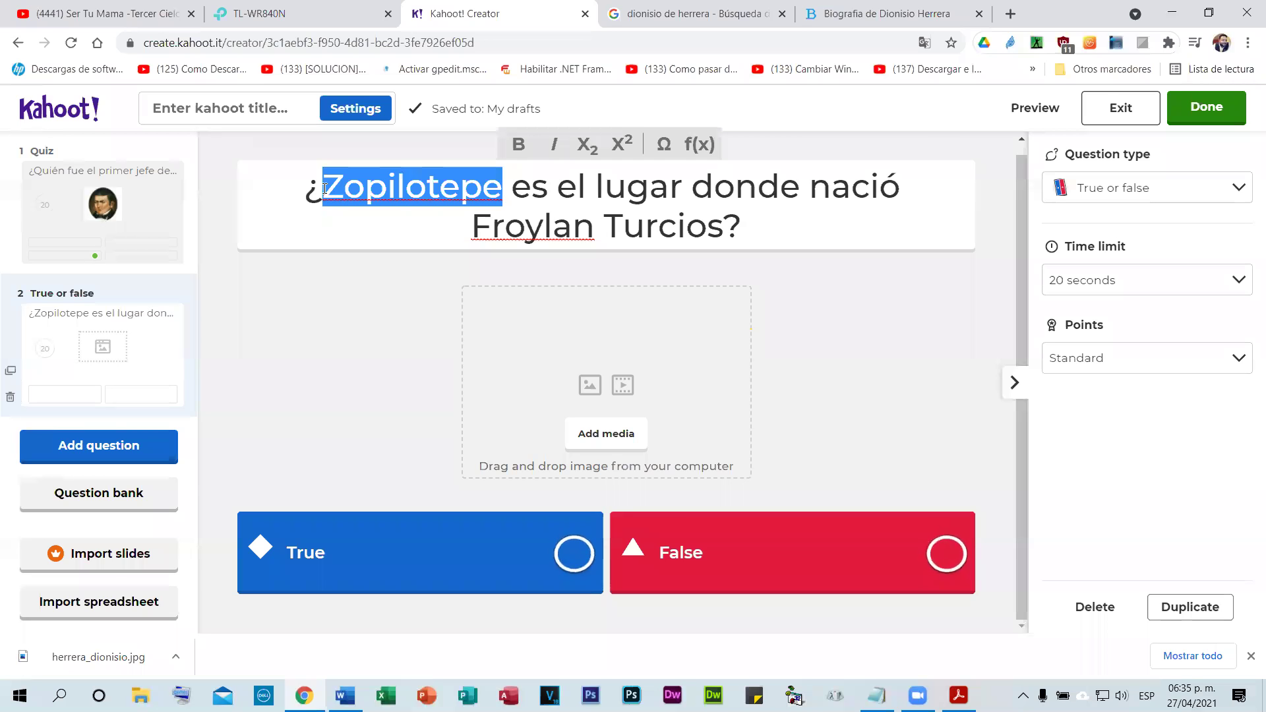
left_click(699, 13)
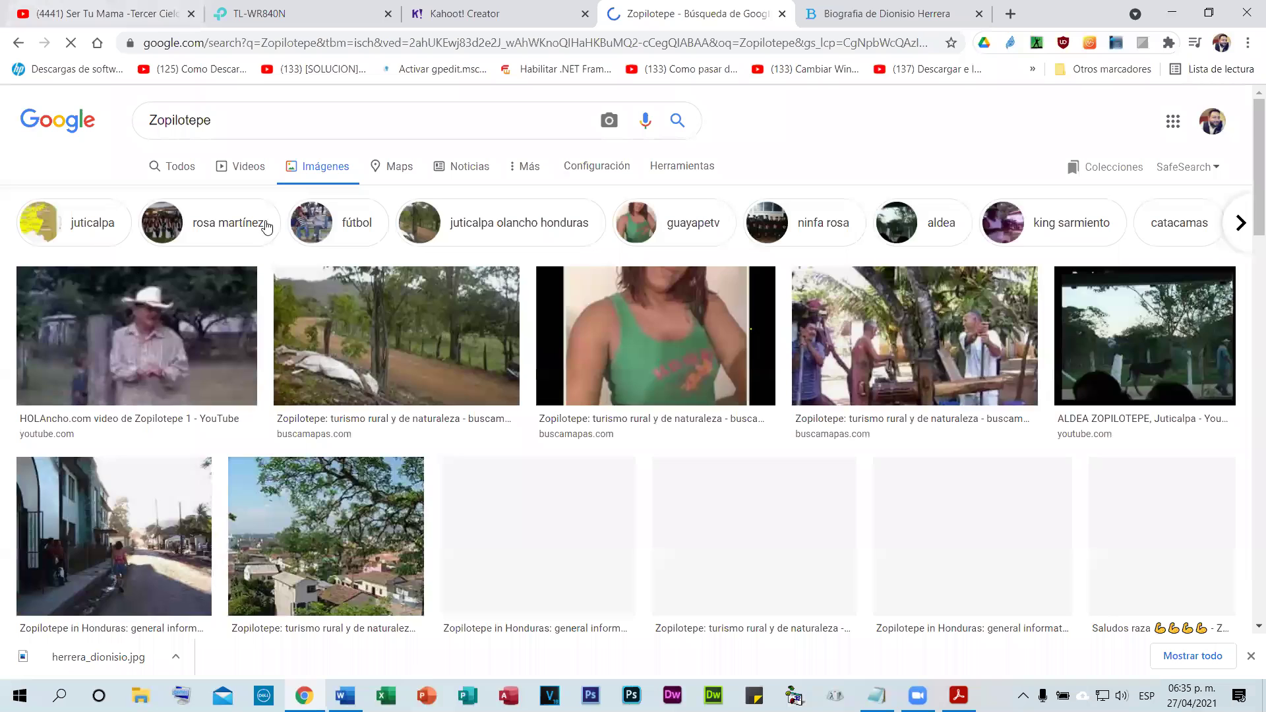
scroll(995, 458, "down", 2)
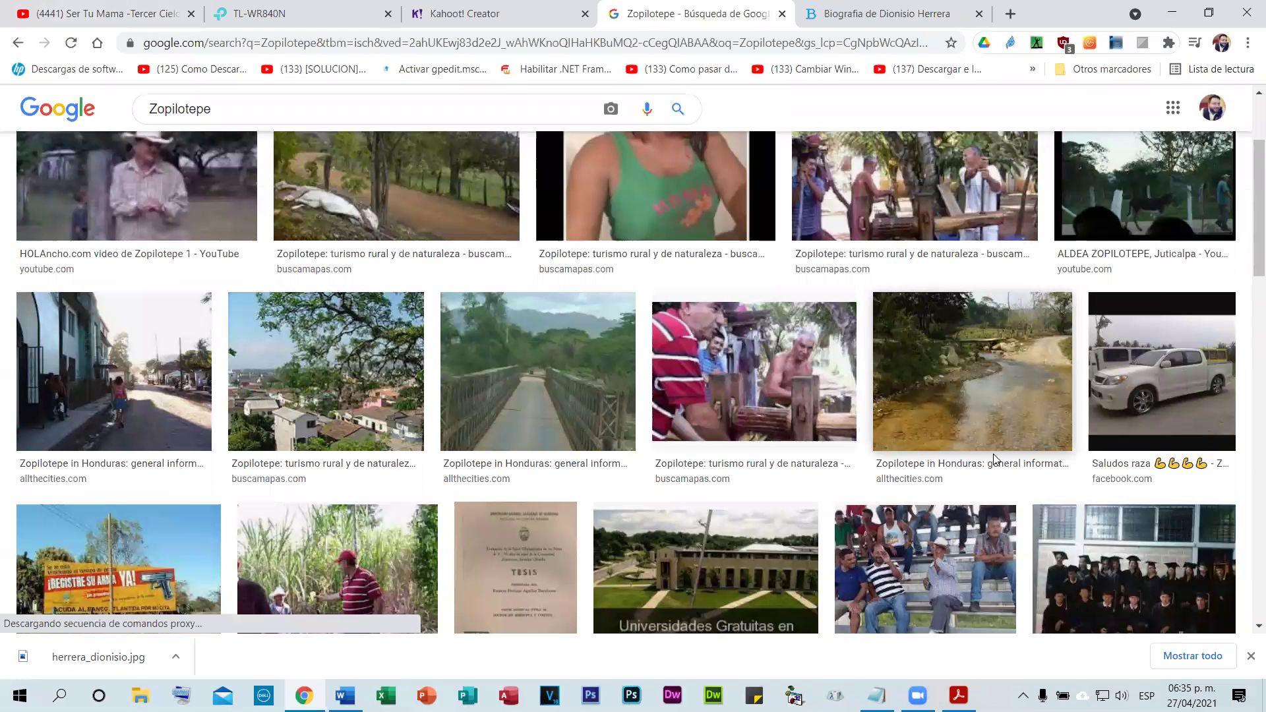
- Preview several street, bridge, town and countryside photos in the Zopilotepe results to look for a suitable question image
left_click(89, 422)
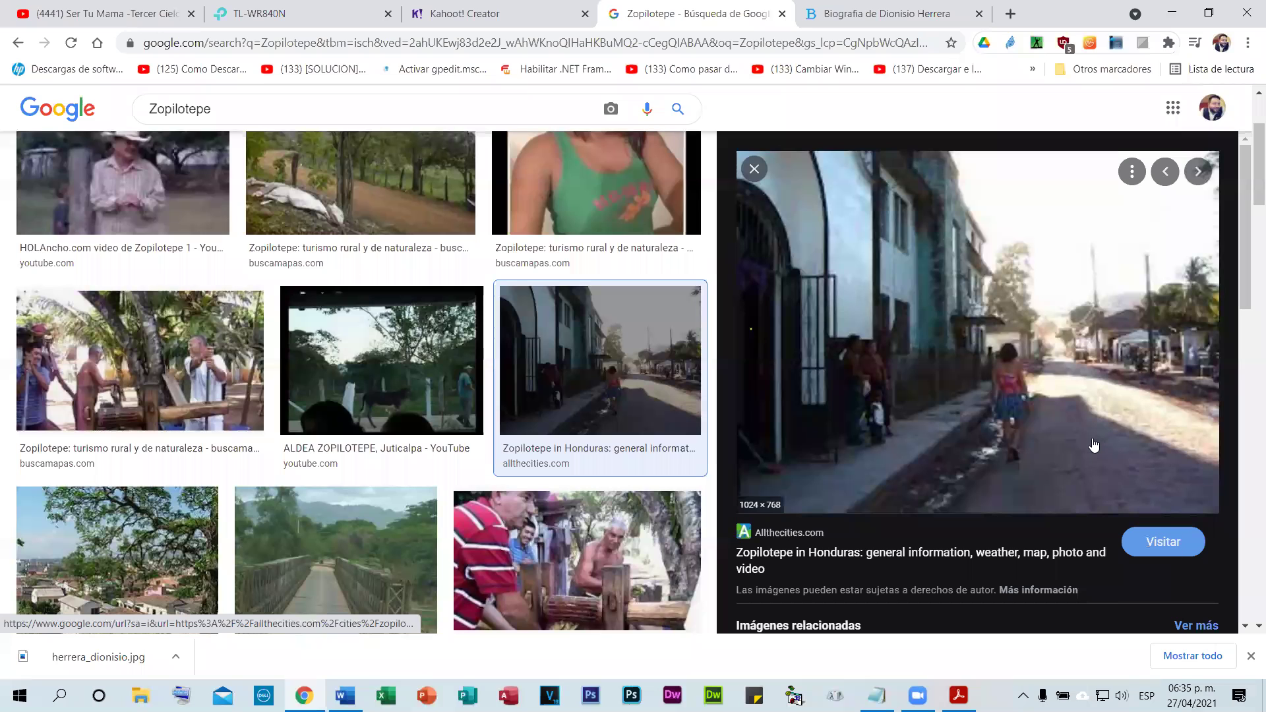
scroll(389, 389, "down", 2)
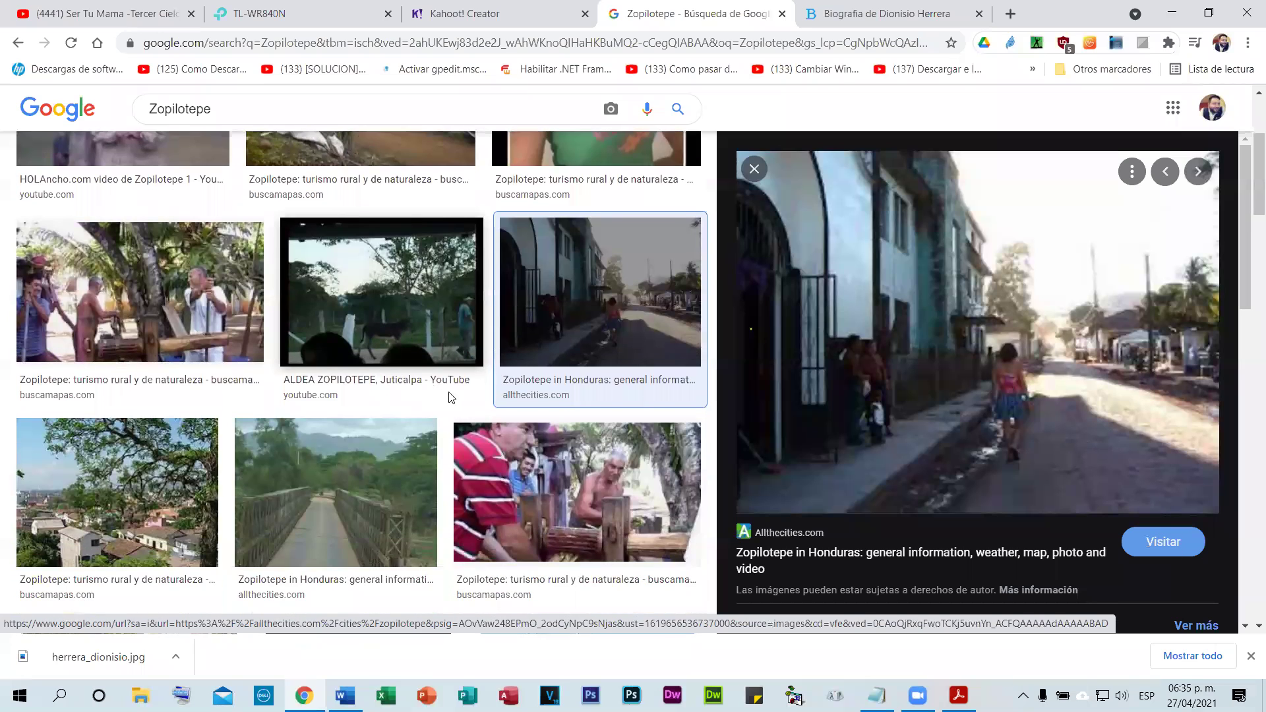
left_click(345, 399)
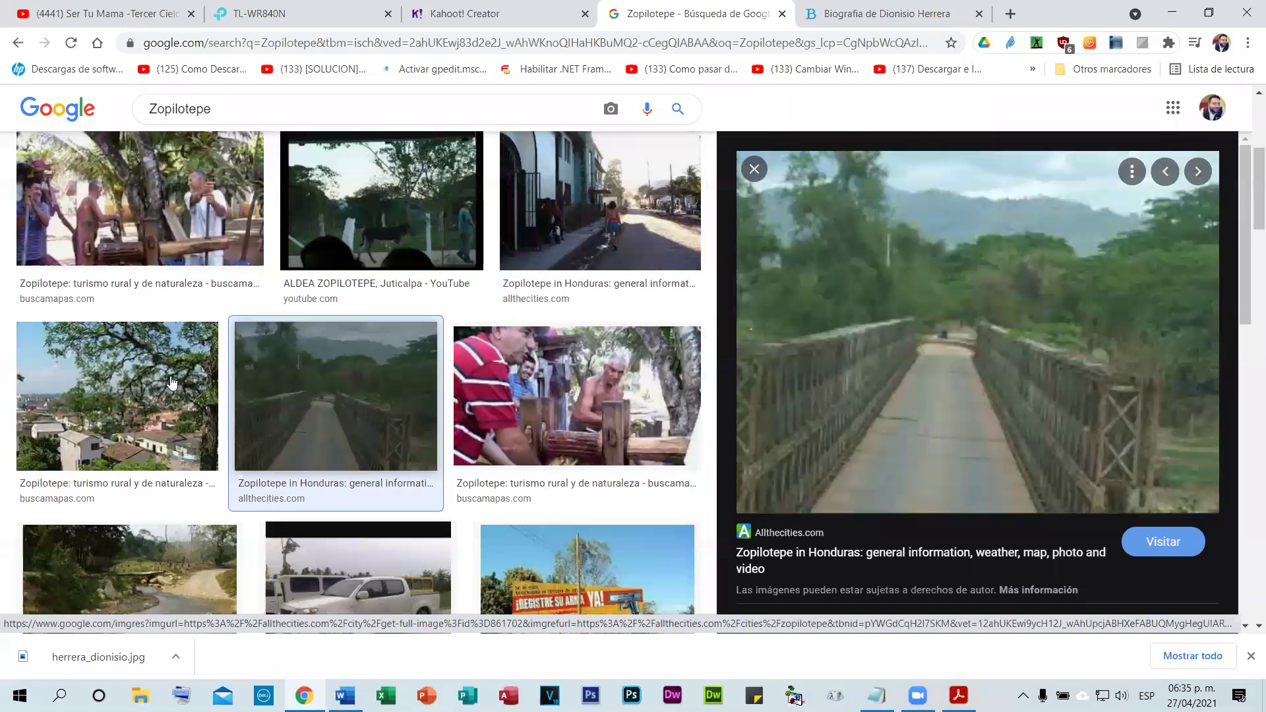
left_click(152, 385)
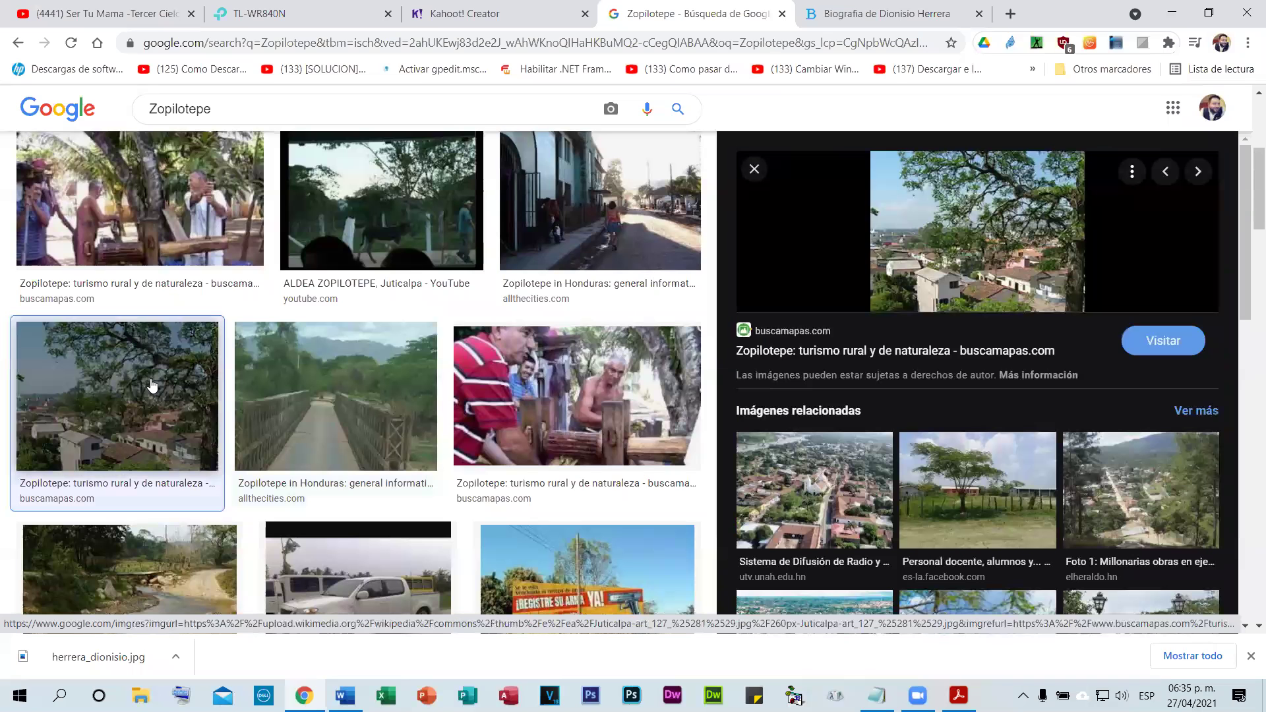
scroll(291, 395, "down", 2)
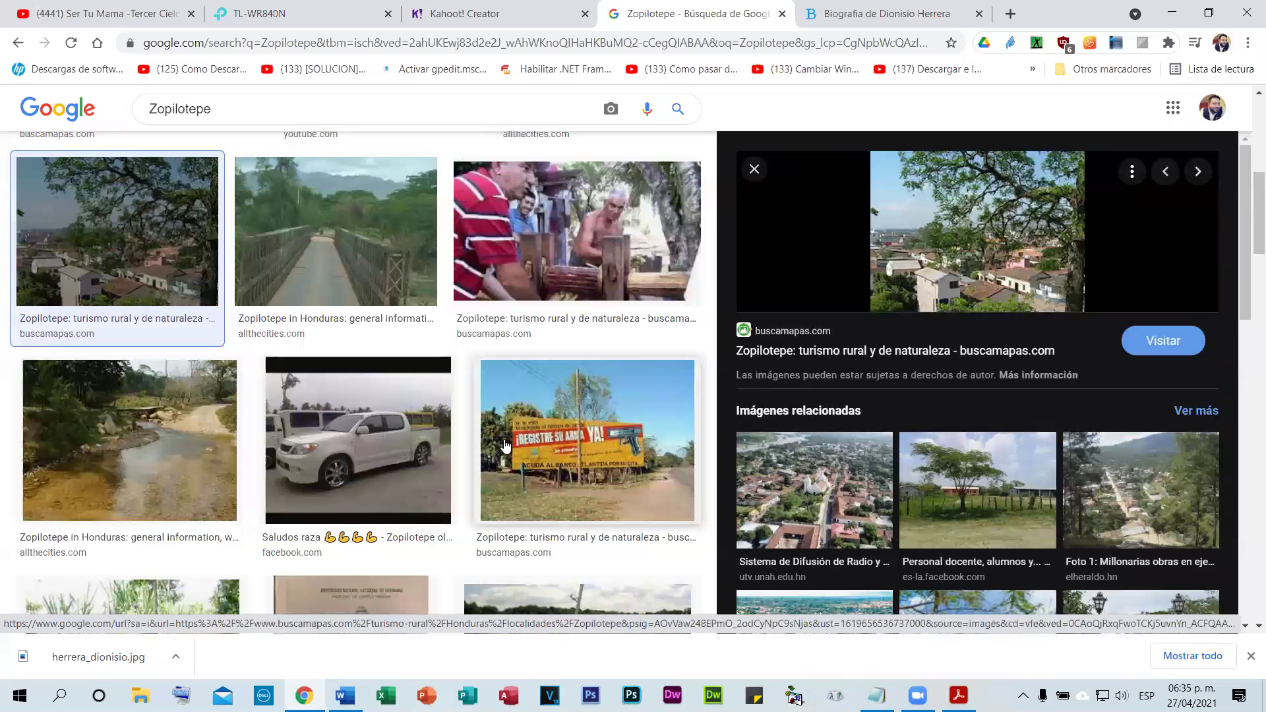
scroll(415, 443, "down", 1)
scroll(491, 453, "down", 3)
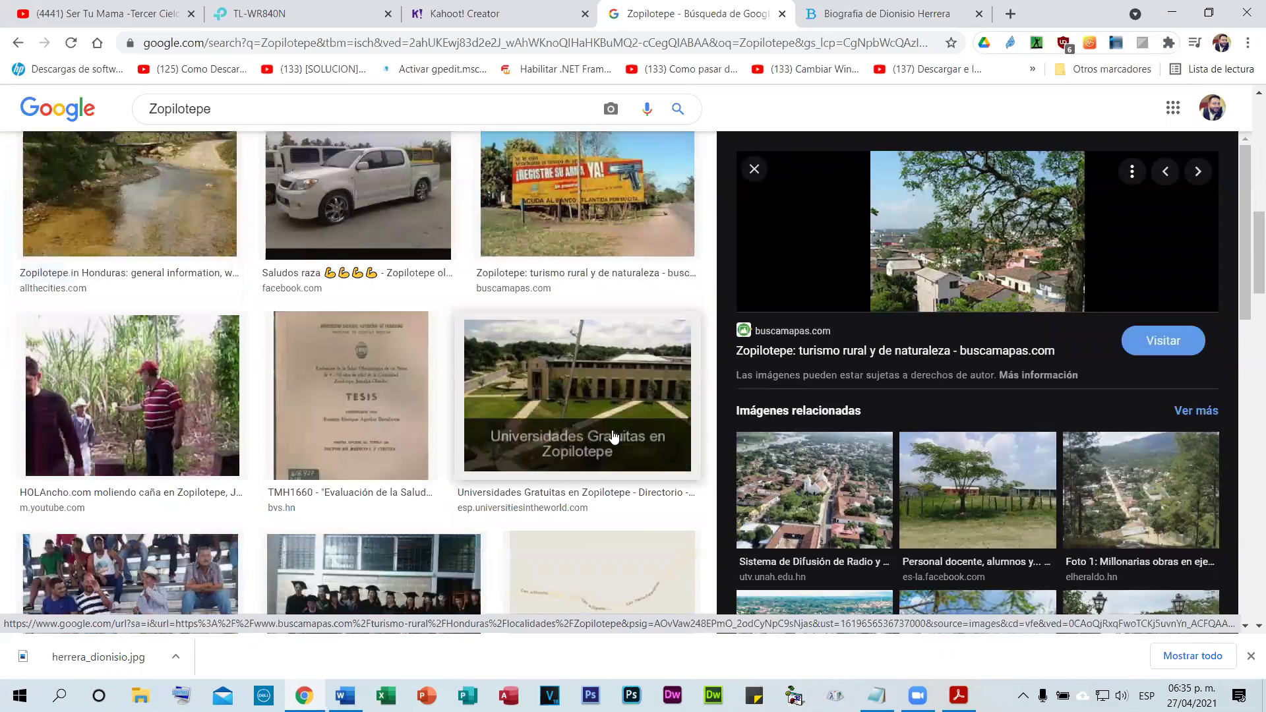
scroll(613, 428, "up", 1)
scroll(461, 369, "up", 6)
left_click(357, 318)
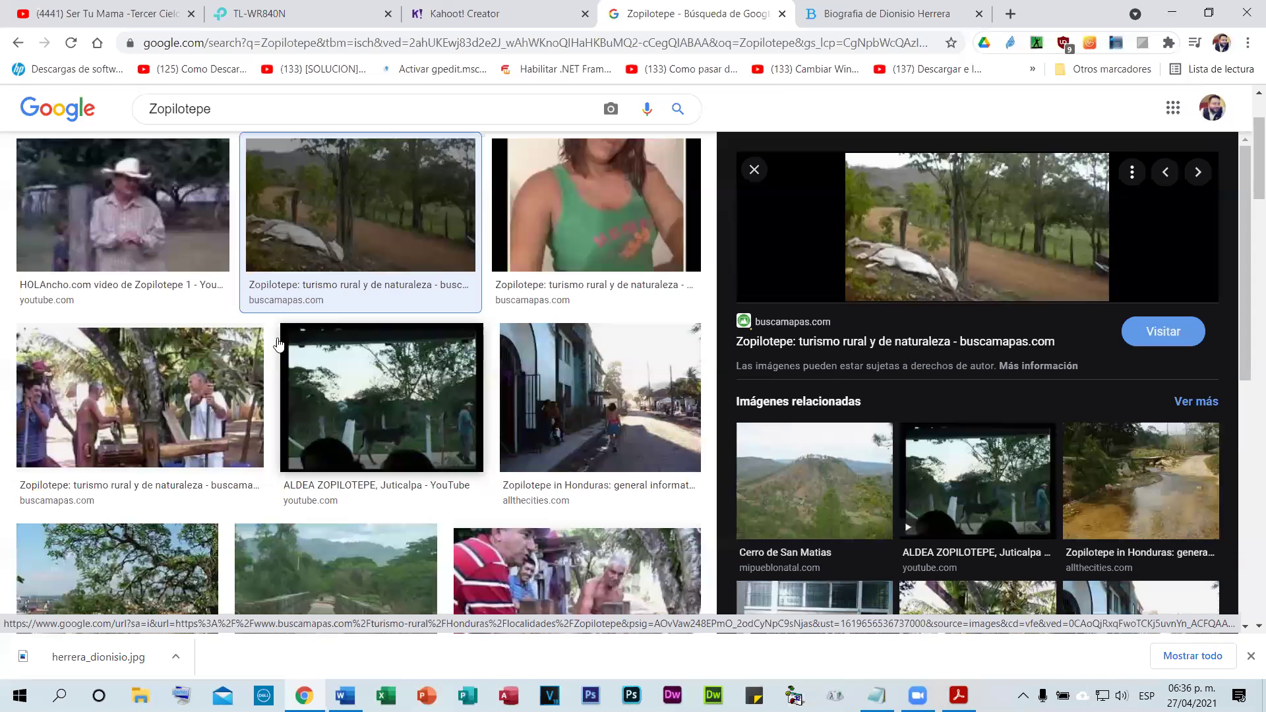
left_click(620, 423)
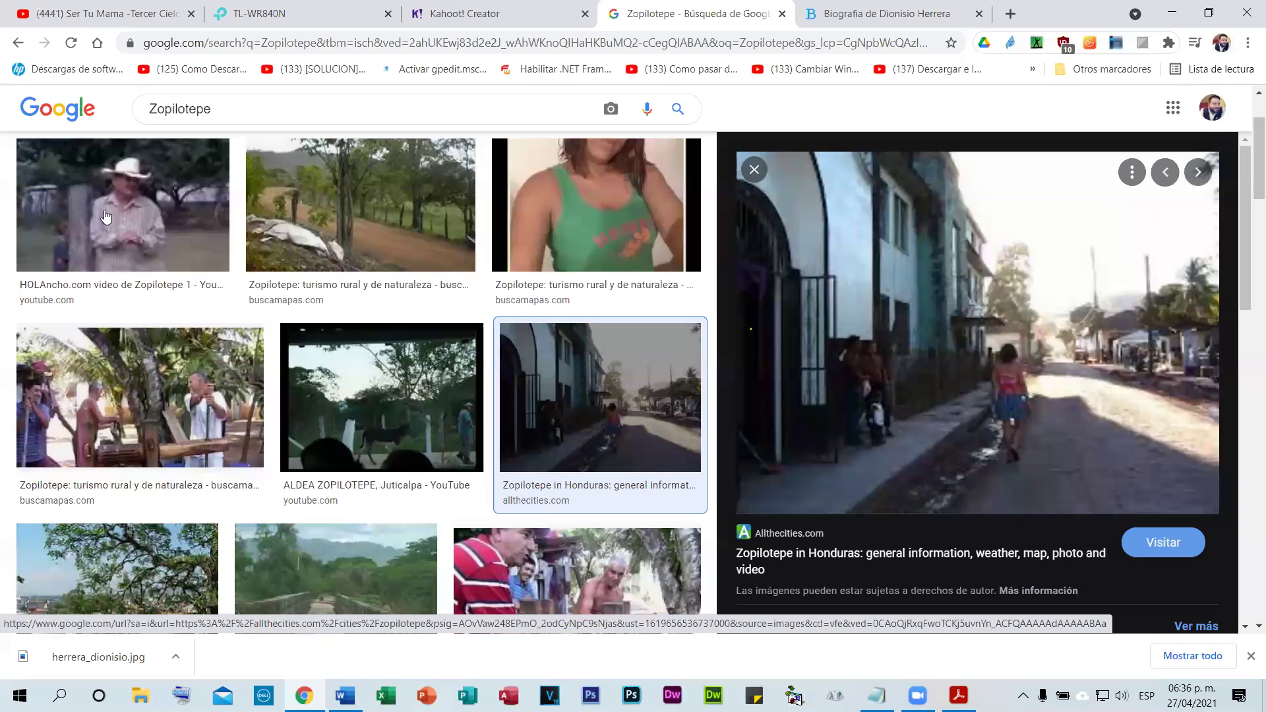
left_click(105, 217)
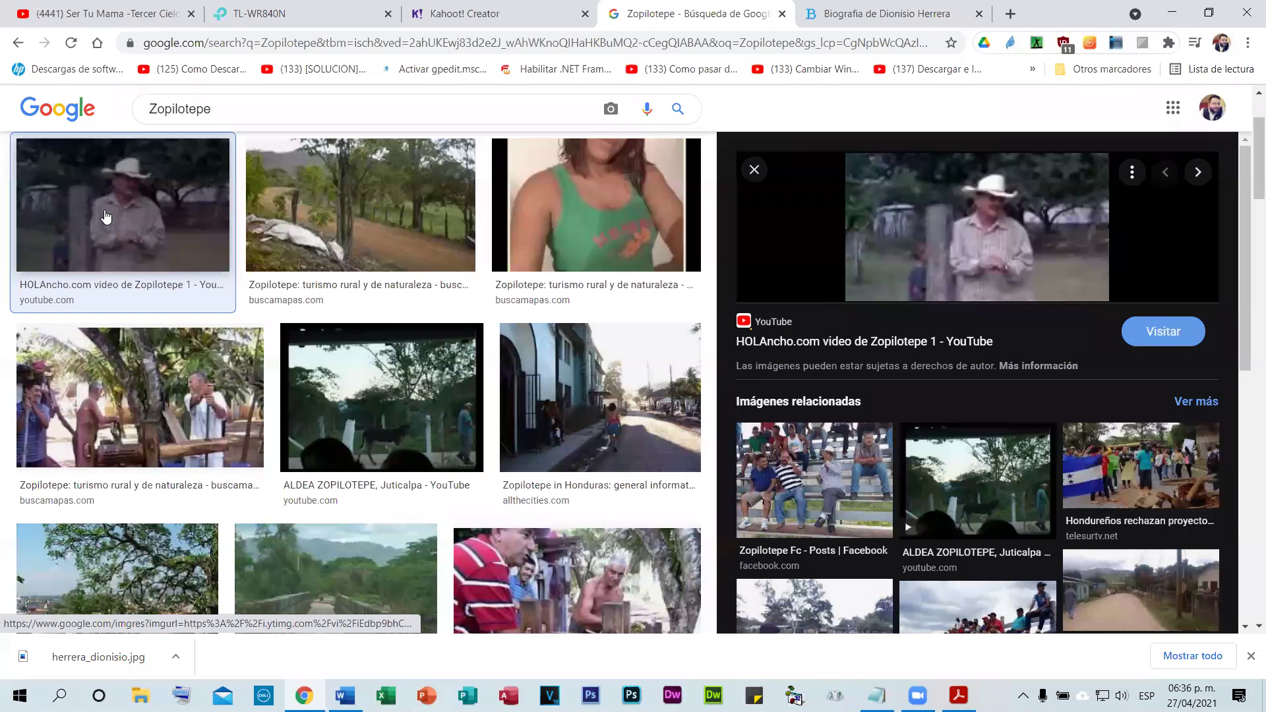
scroll(261, 296, "up", 3)
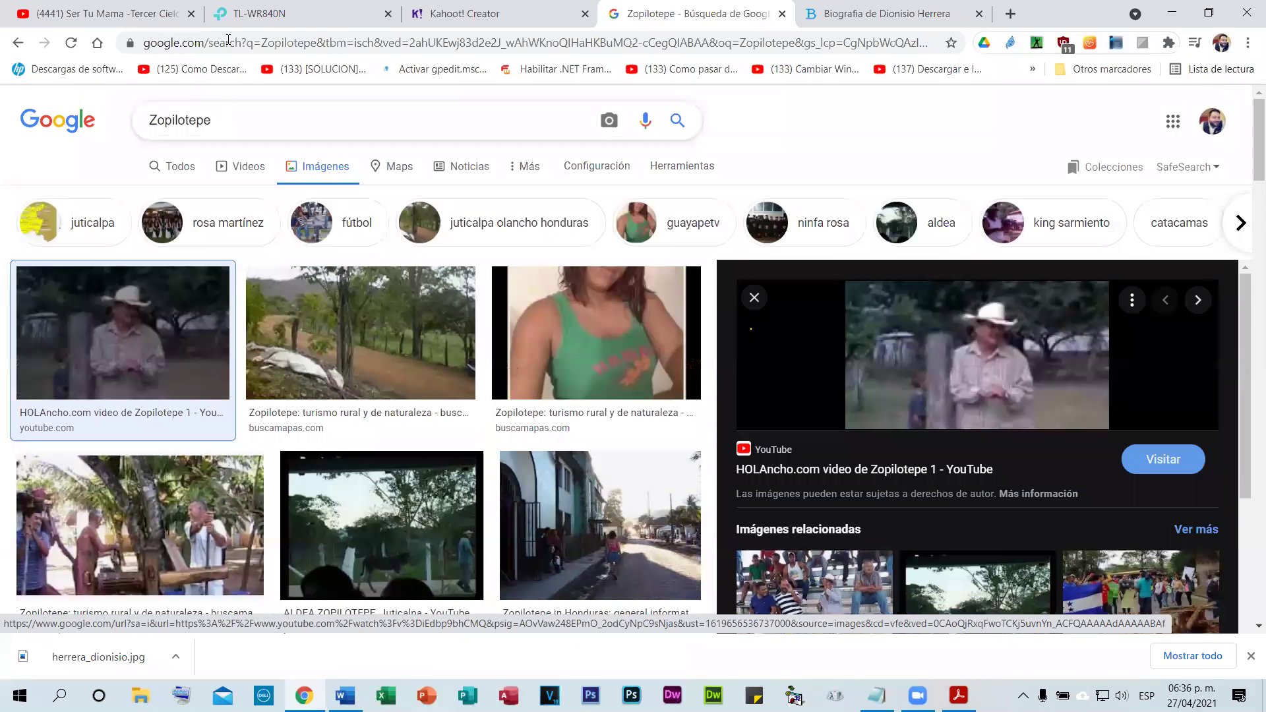
- Return to the Kahoot! creator and mark True as the second question's correct answer
left_click(433, 9)
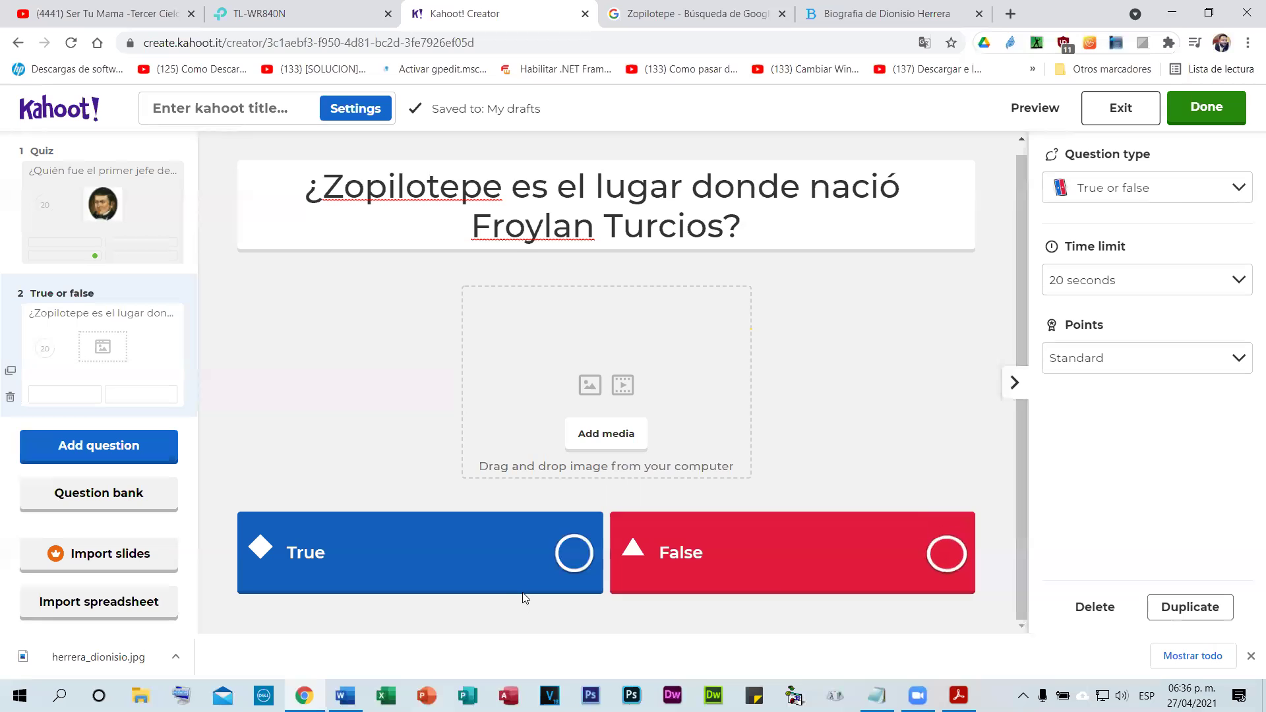
left_click(571, 555)
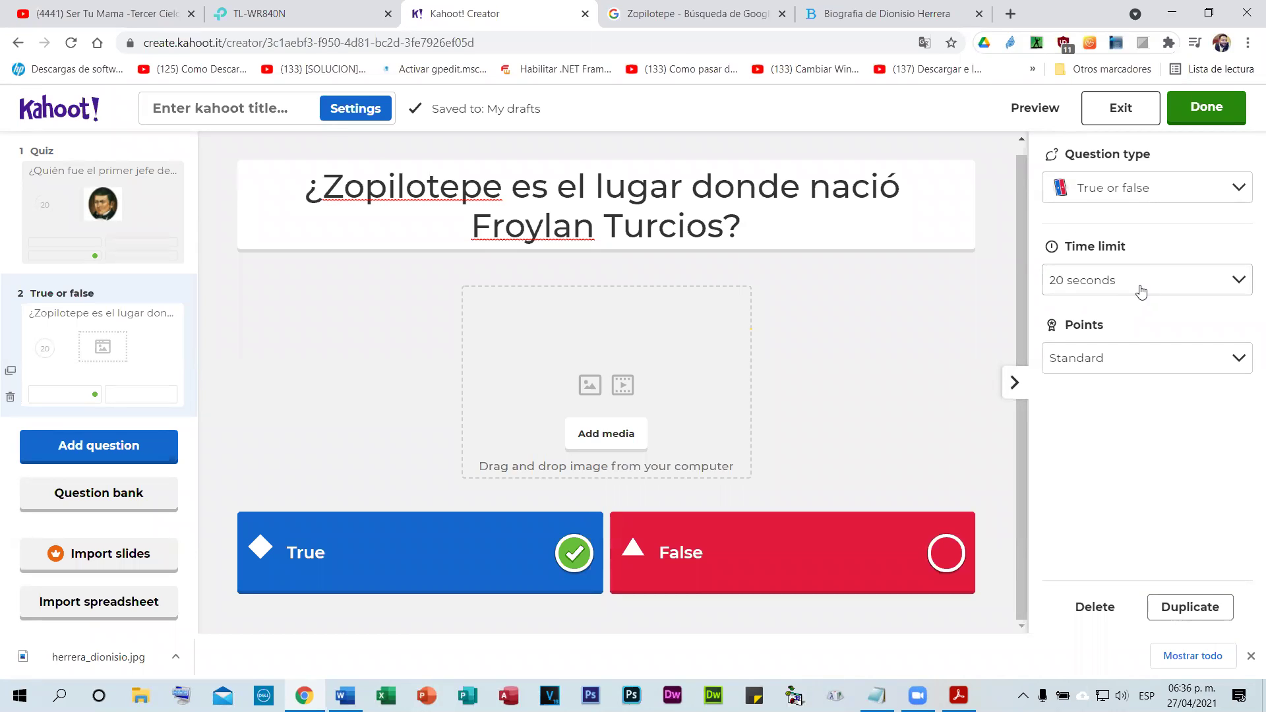
- Set the true-or-false question's time limit to 10 seconds and review the points options, keeping Standard
left_click(1109, 287)
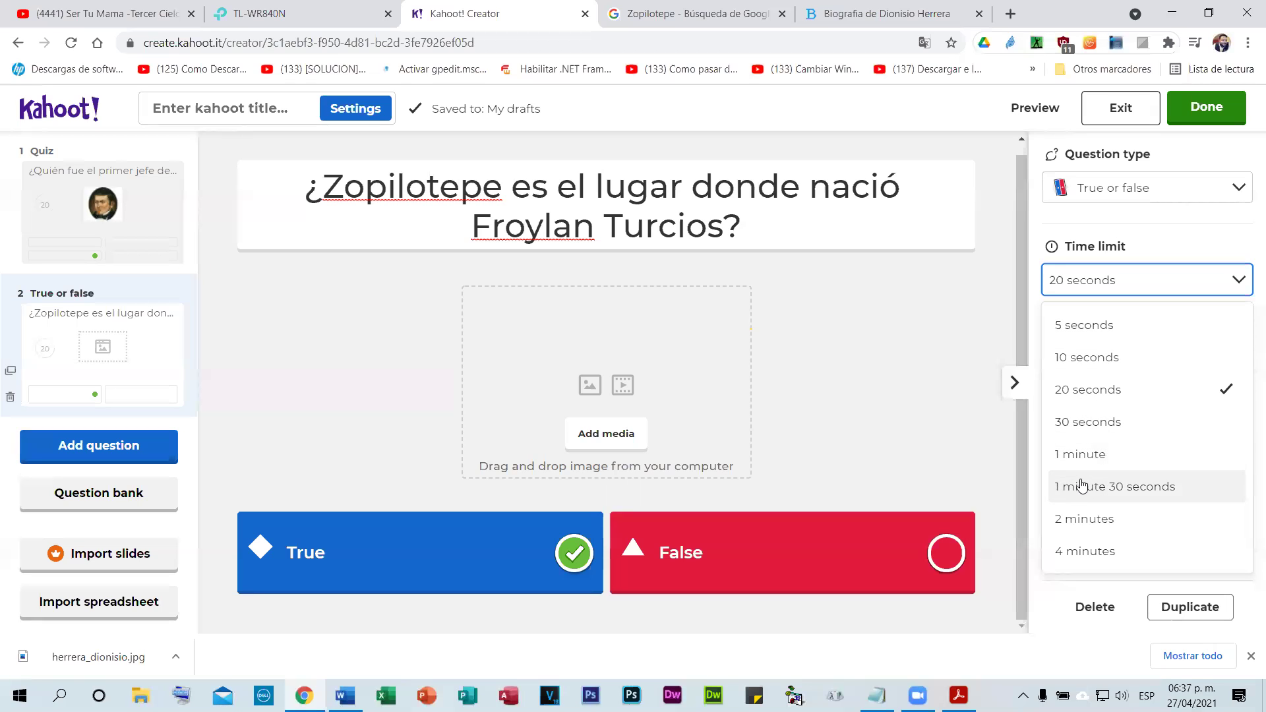
left_click(1110, 361)
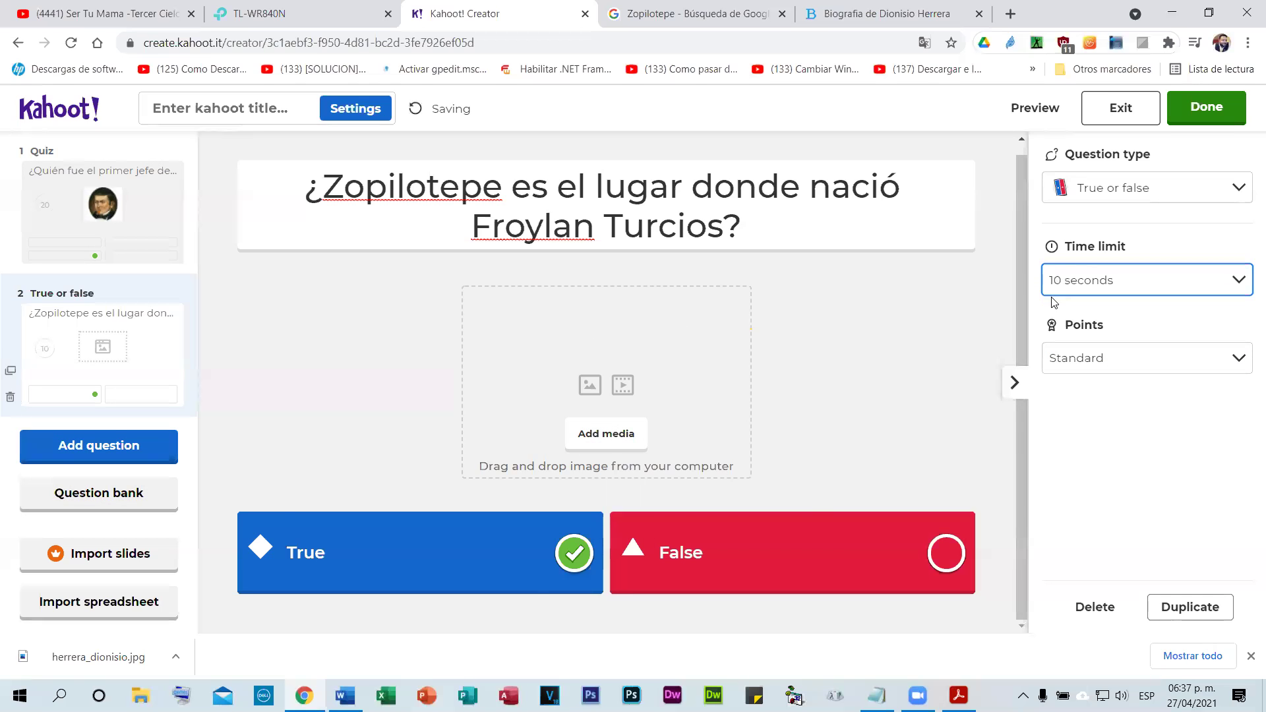
left_click(1241, 358)
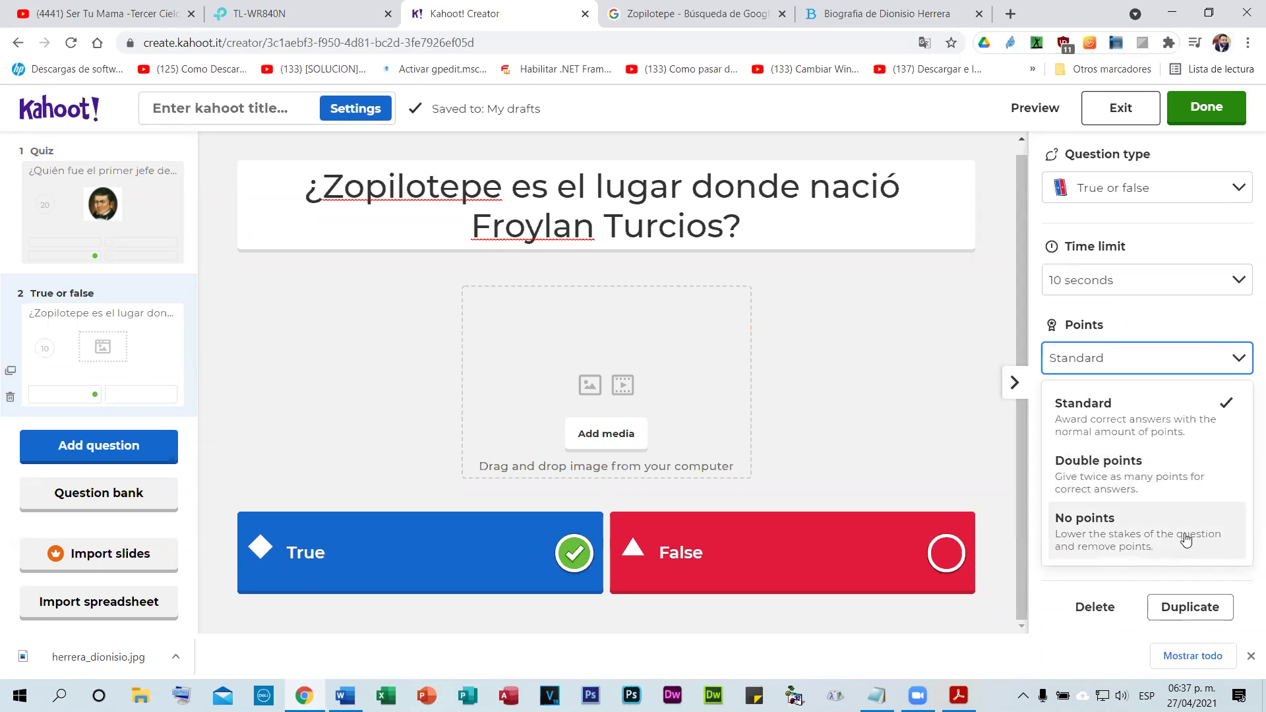
left_click(1238, 358)
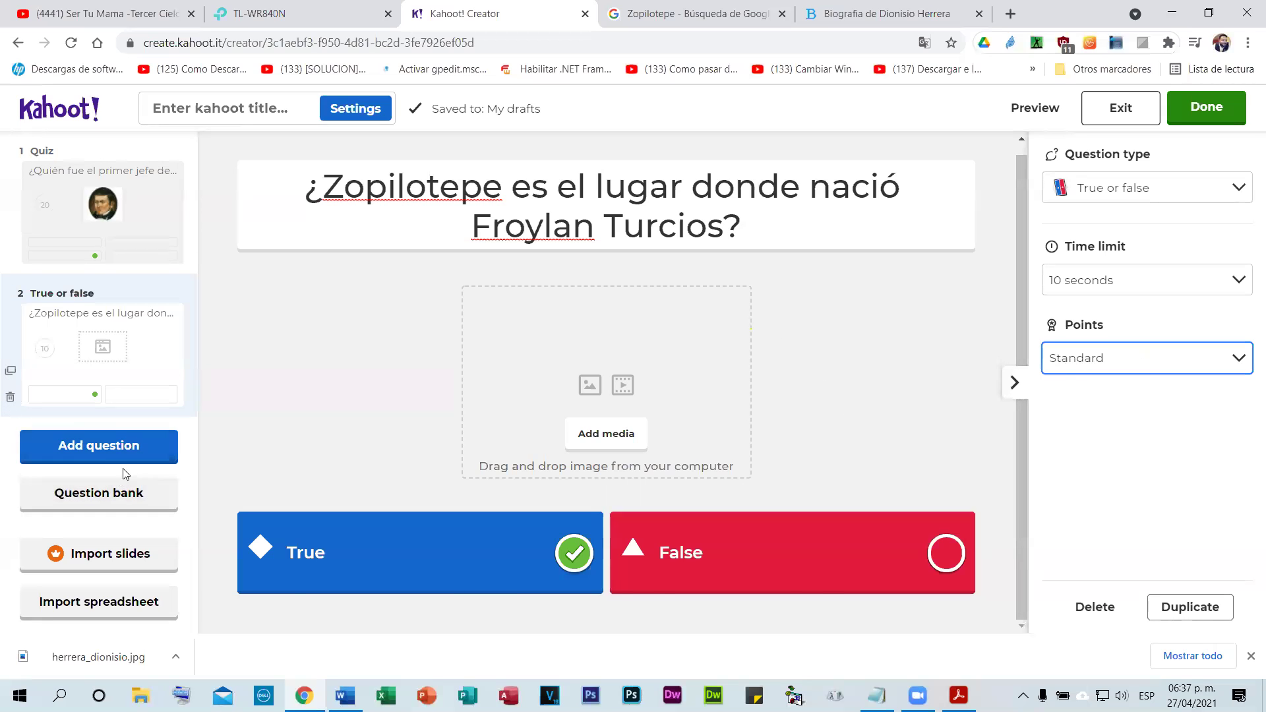
- Add a third question of the Quiz type and open YouTube in a new browser tab
left_click(80, 451)
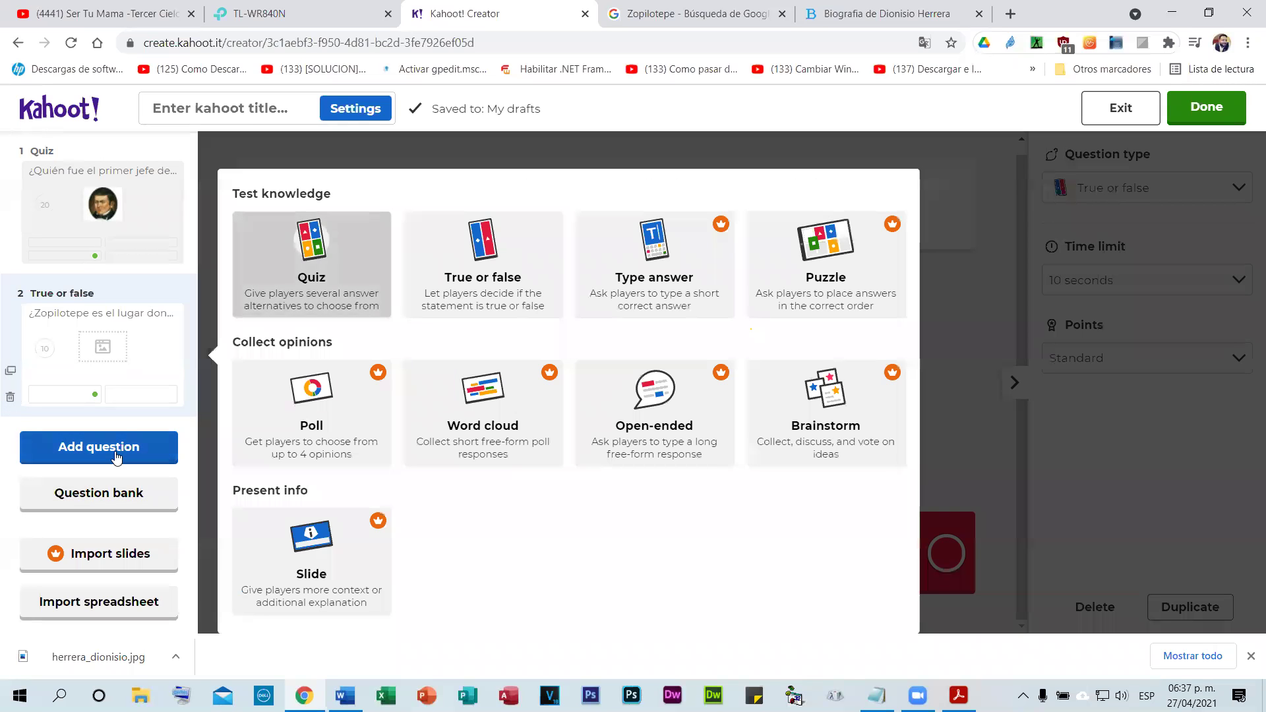
left_click(313, 252)
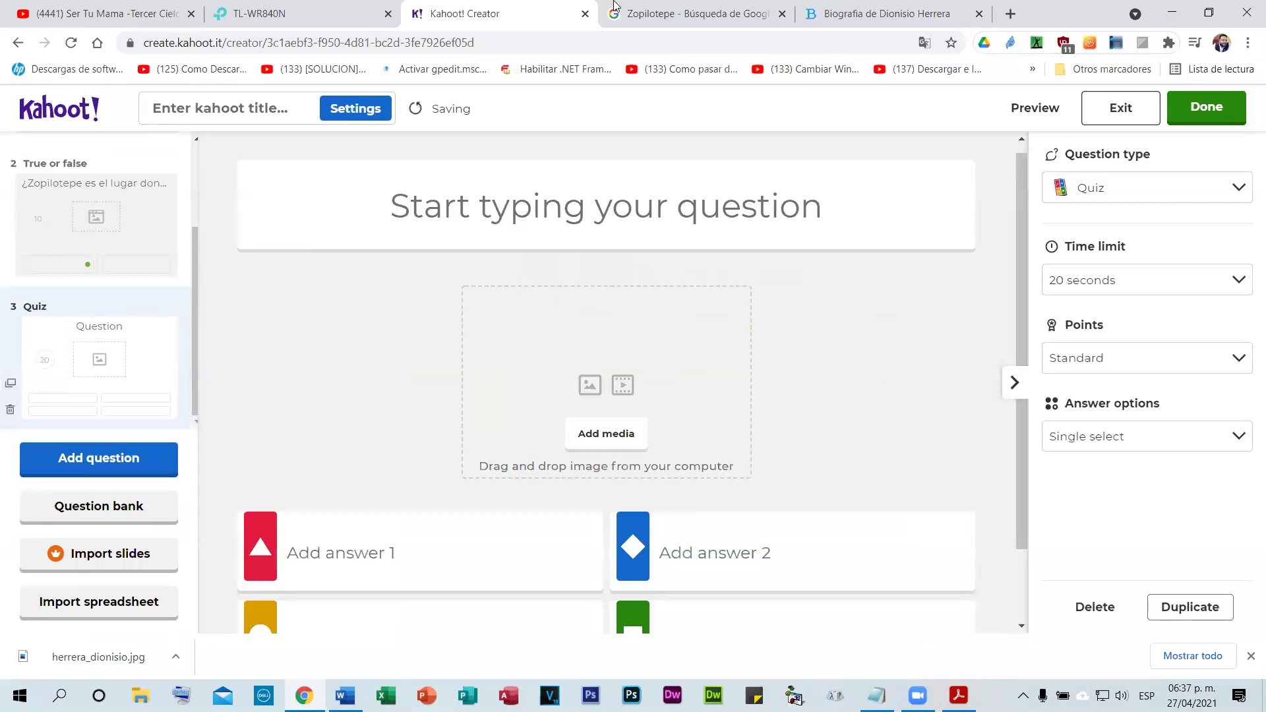
left_click(1008, 14)
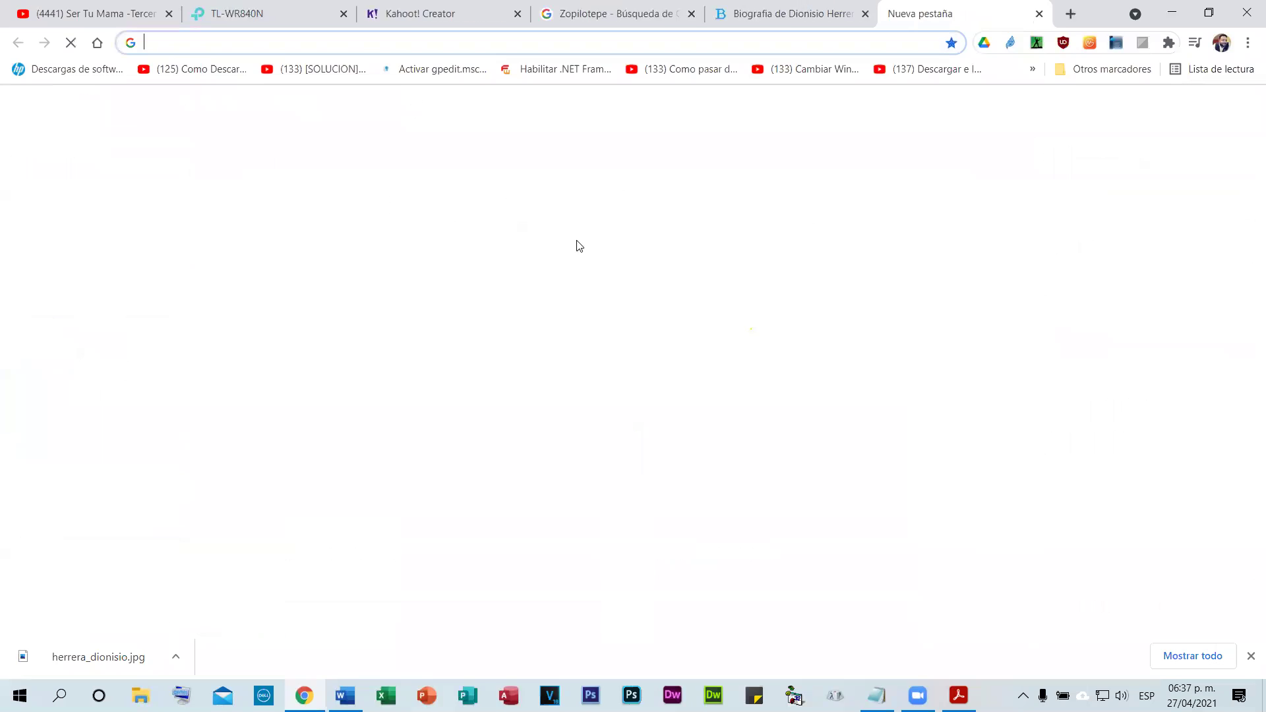
left_click(718, 511)
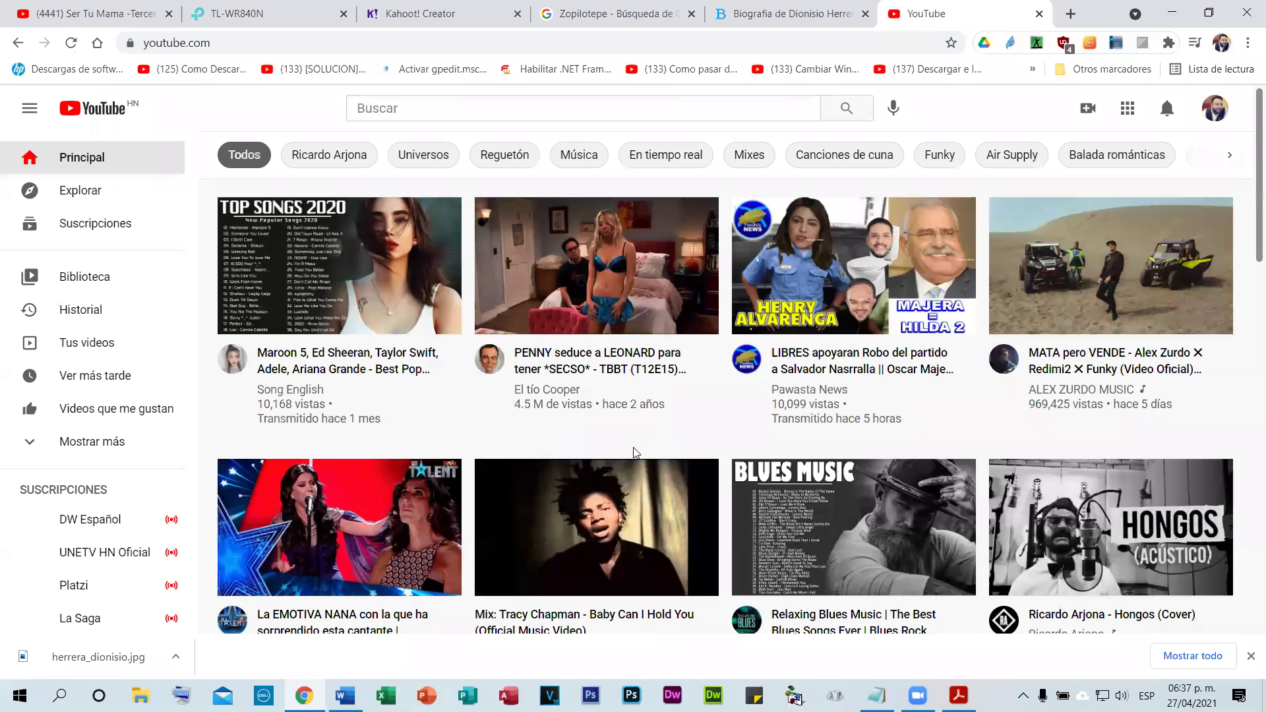
left_click(375, 109)
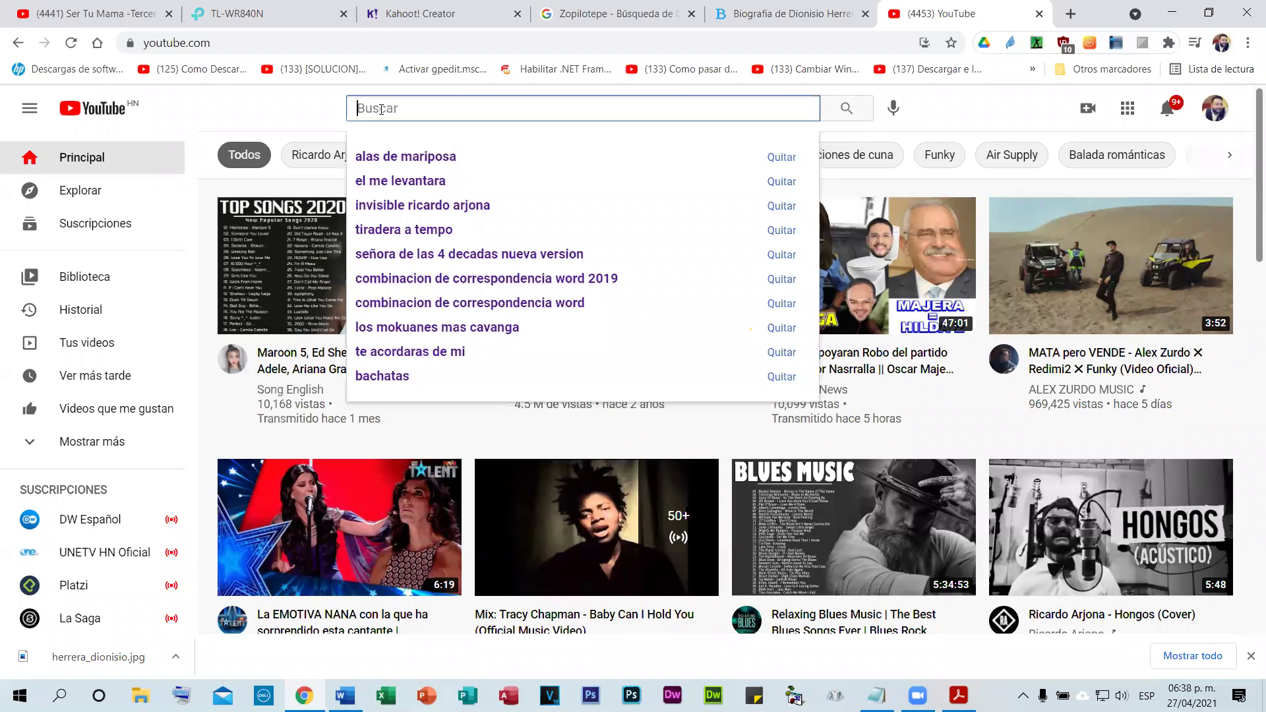
type("amor a ")
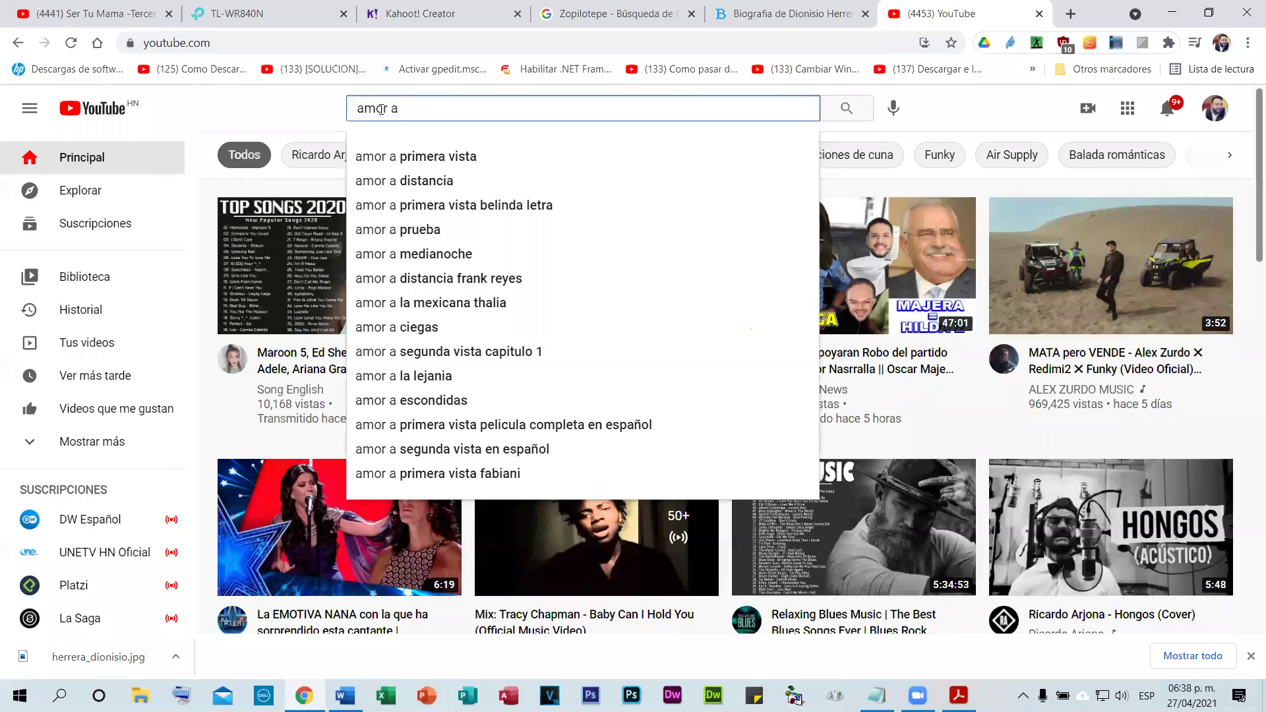
type("primera visit")
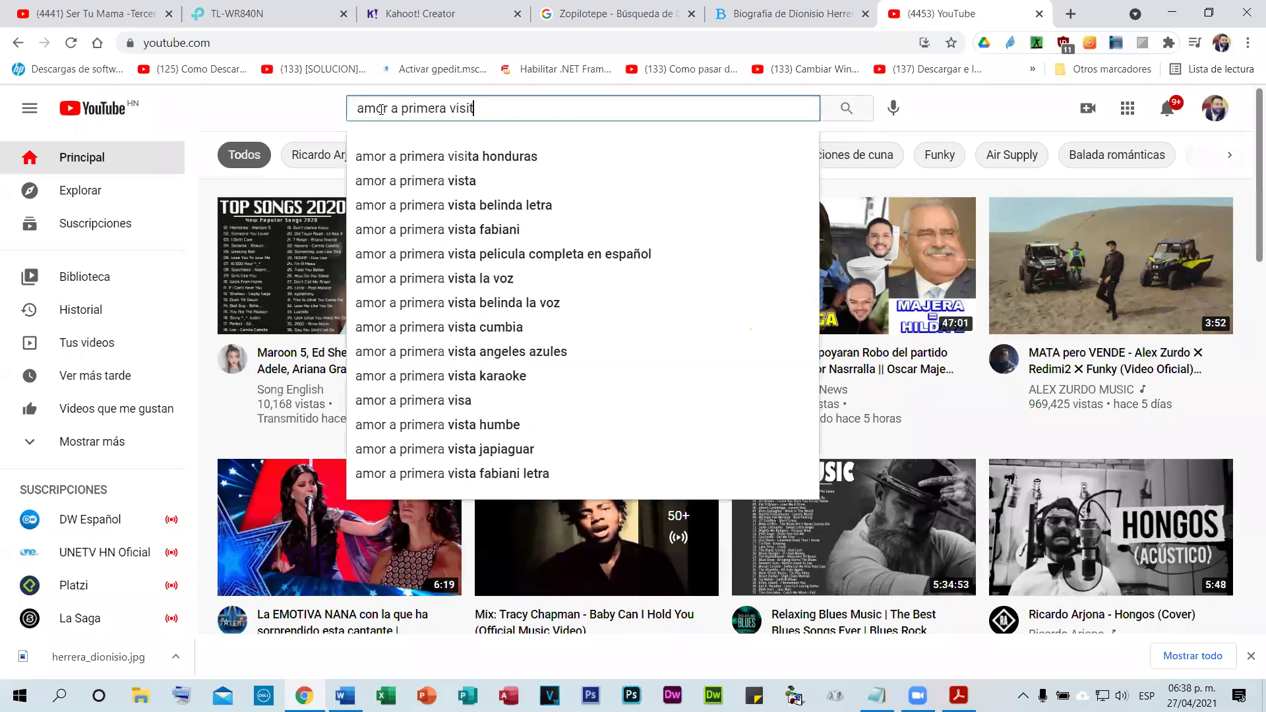
type("a")
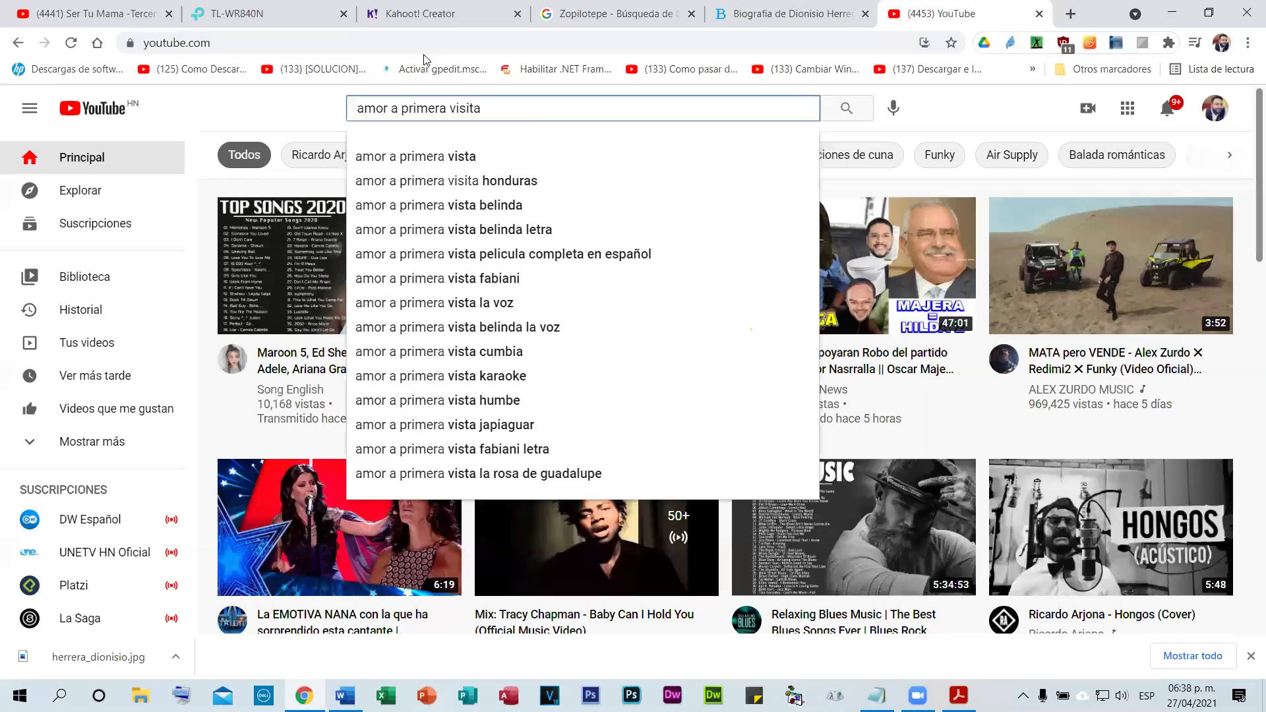
- Search YouTube for "ruinas de copan honduras"
left_click_drag(534, 111, 353, 109)
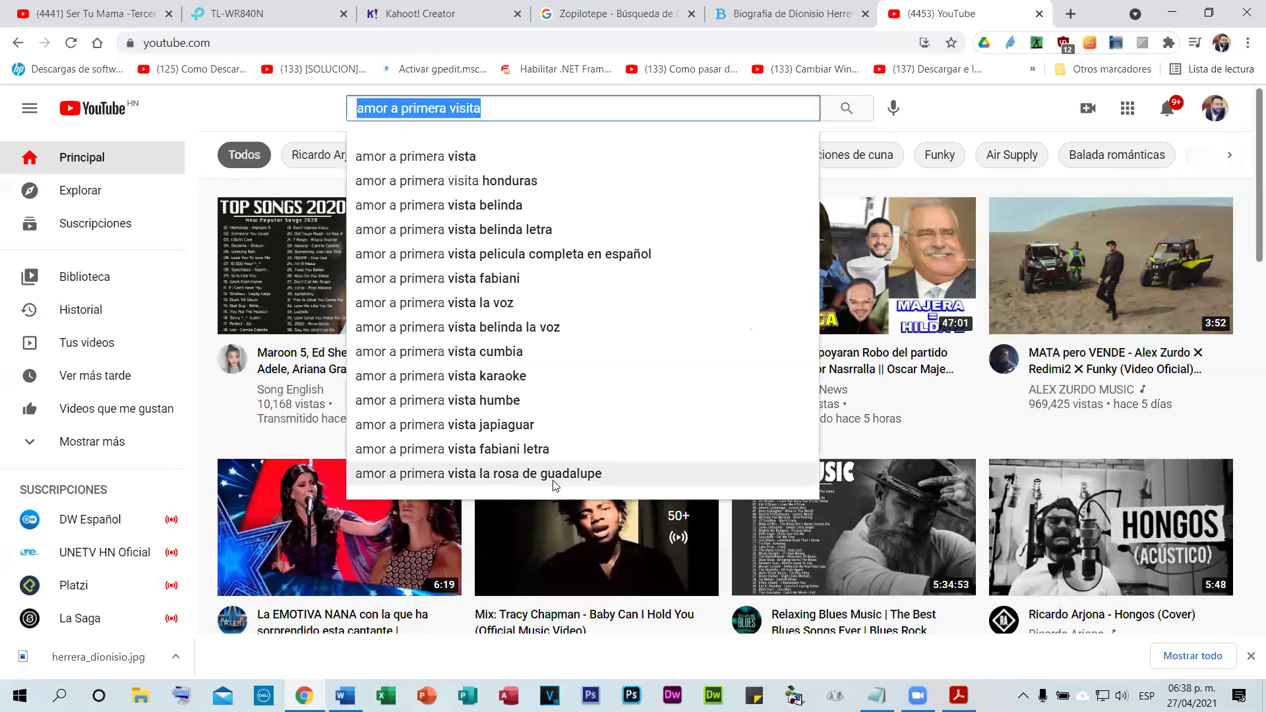
type("ruinas de copan")
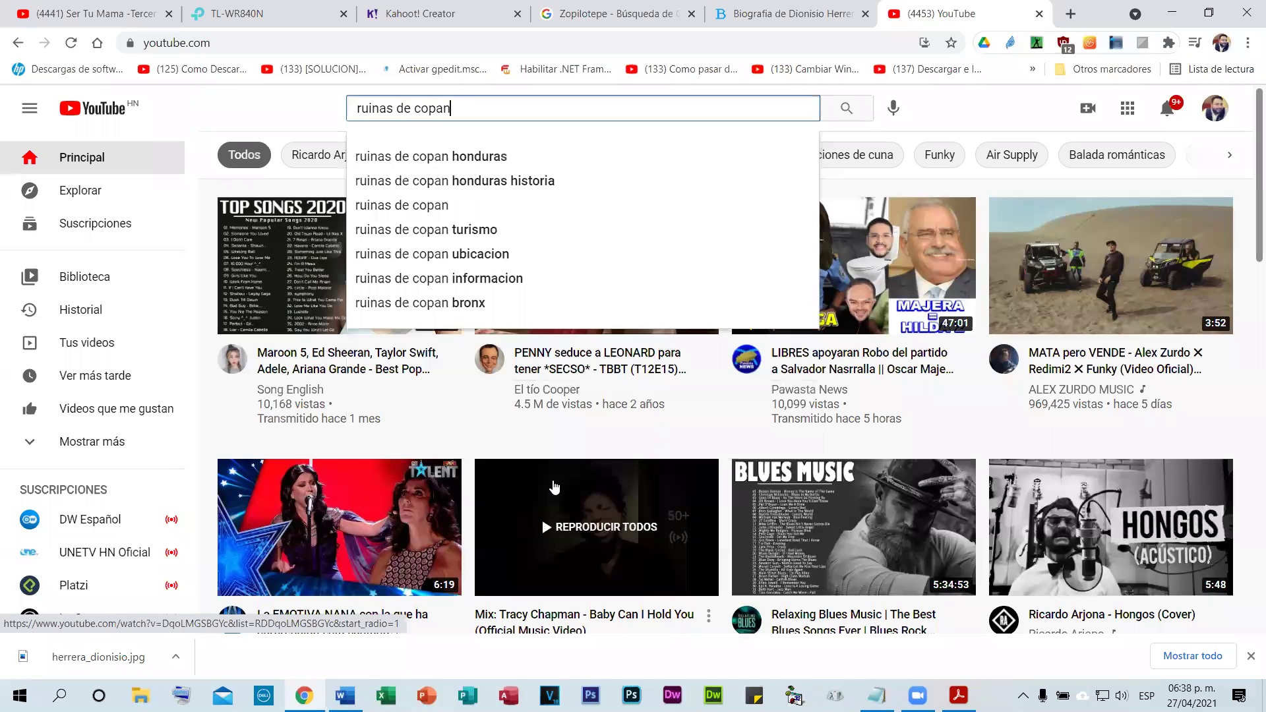
left_click(462, 181)
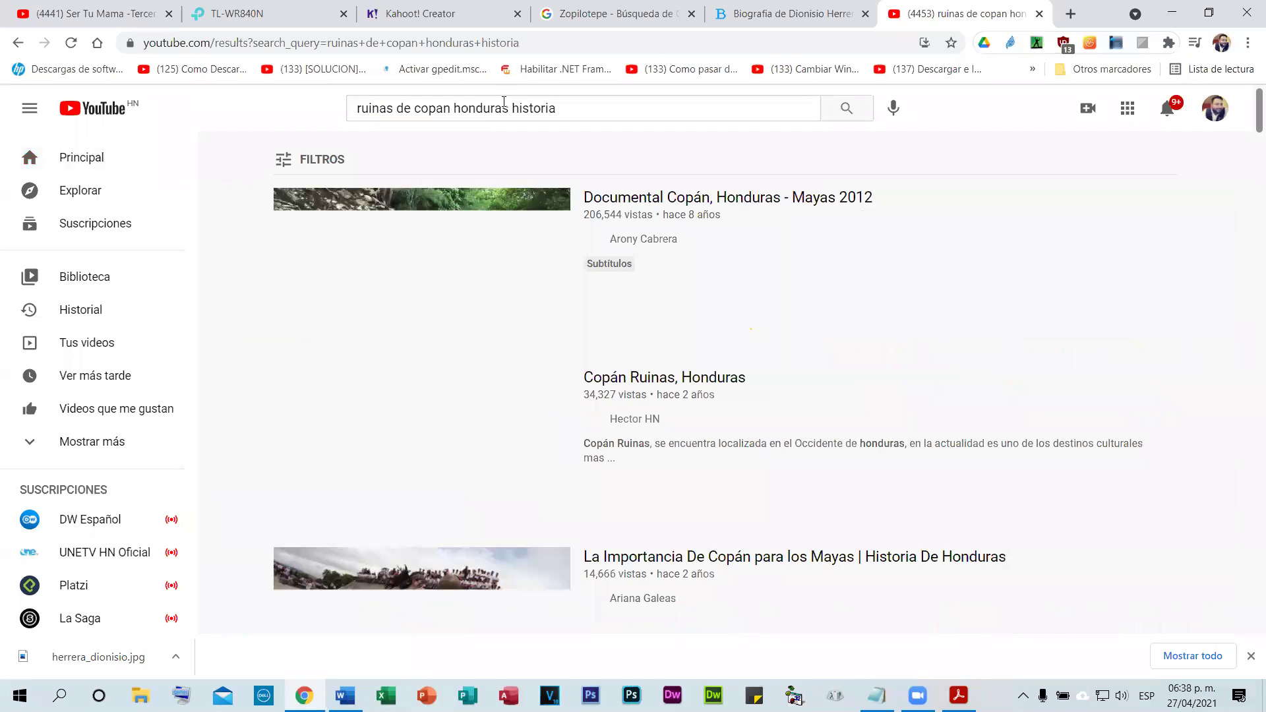
double_click(642, 108)
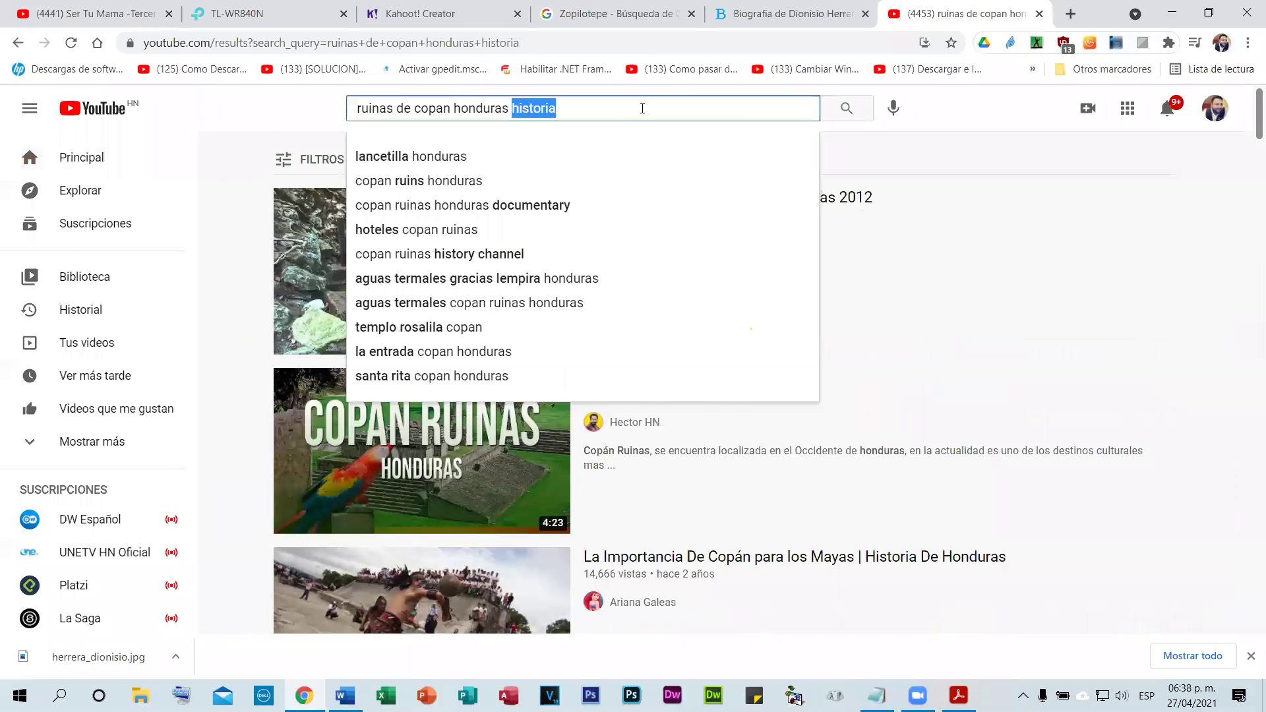
key("BackSpace")
key("Return")
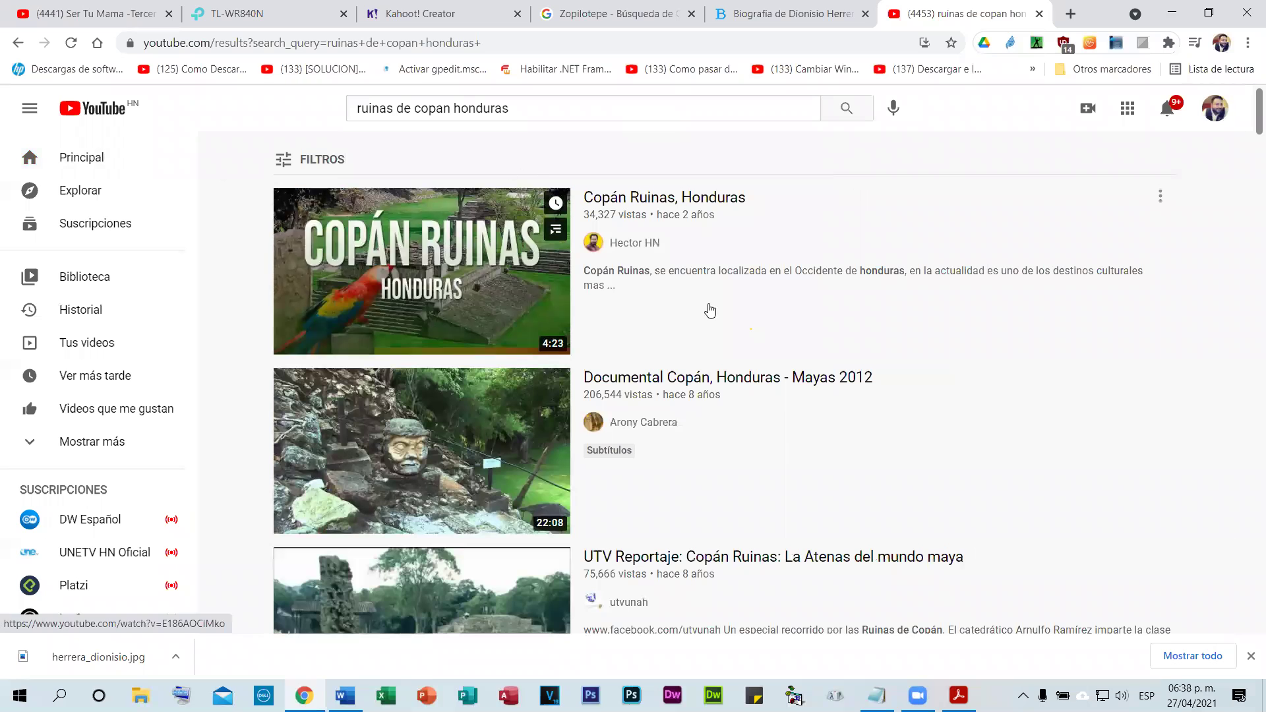
- Open the video "Copán Ruinas, Honduras Mundo Maya" from the search results and pause it
scroll(825, 328, "down", 2)
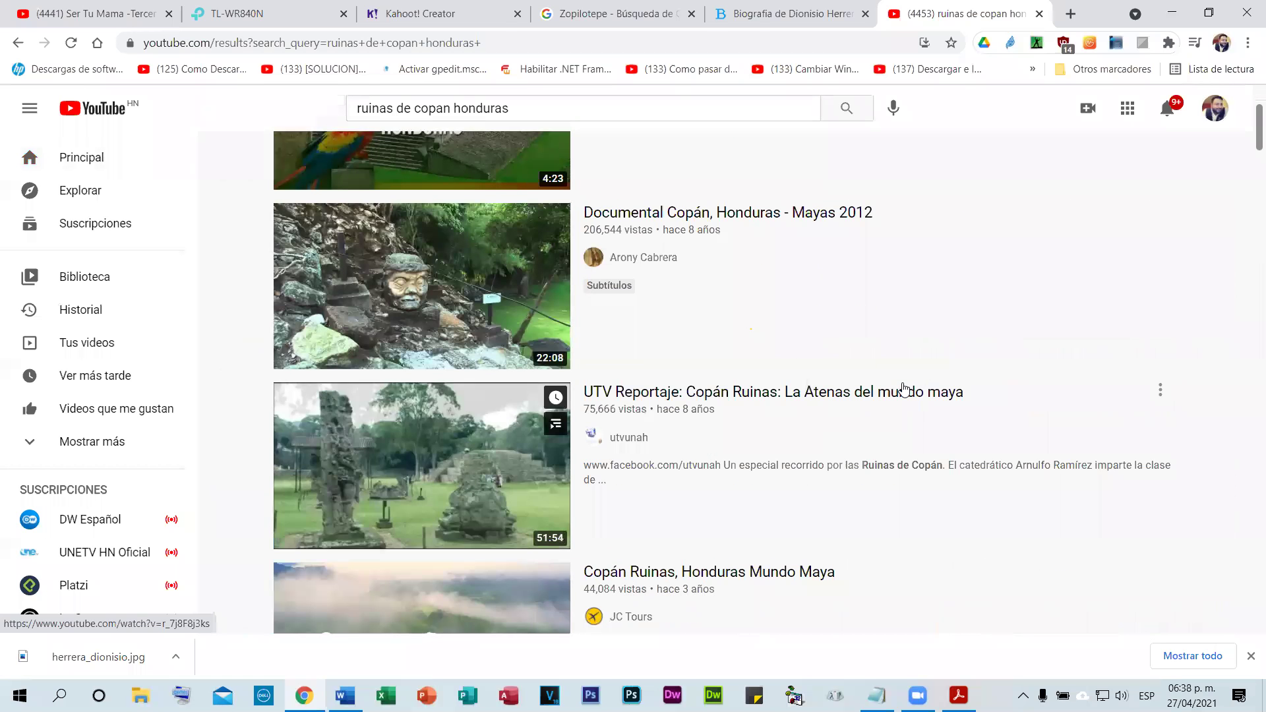
scroll(728, 393, "down", 5)
mouse_move(553, 305)
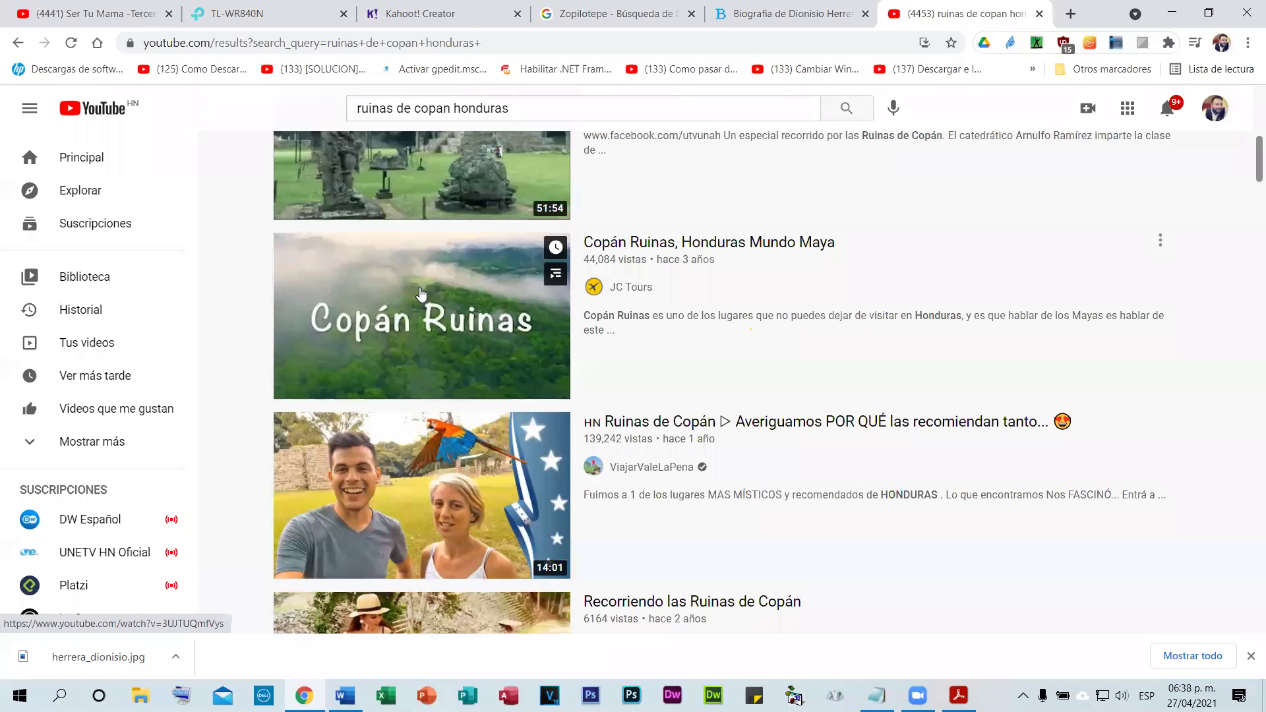
left_click(422, 297)
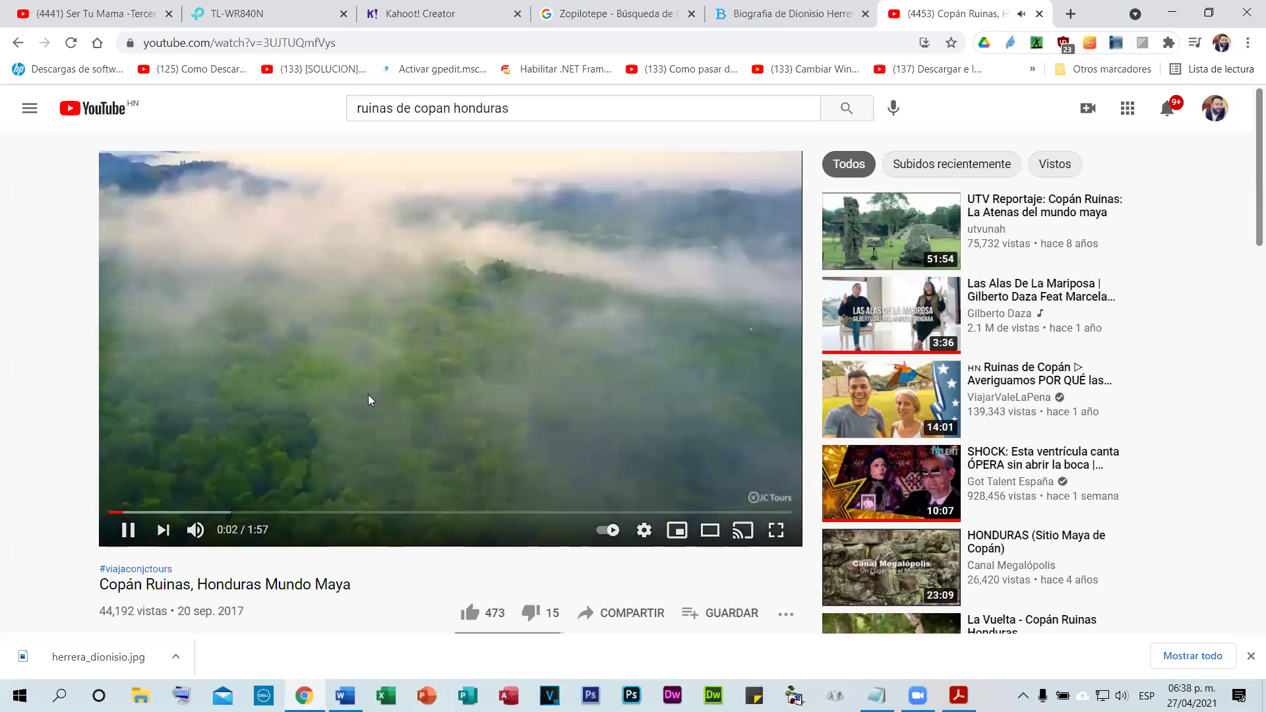
left_click(368, 399)
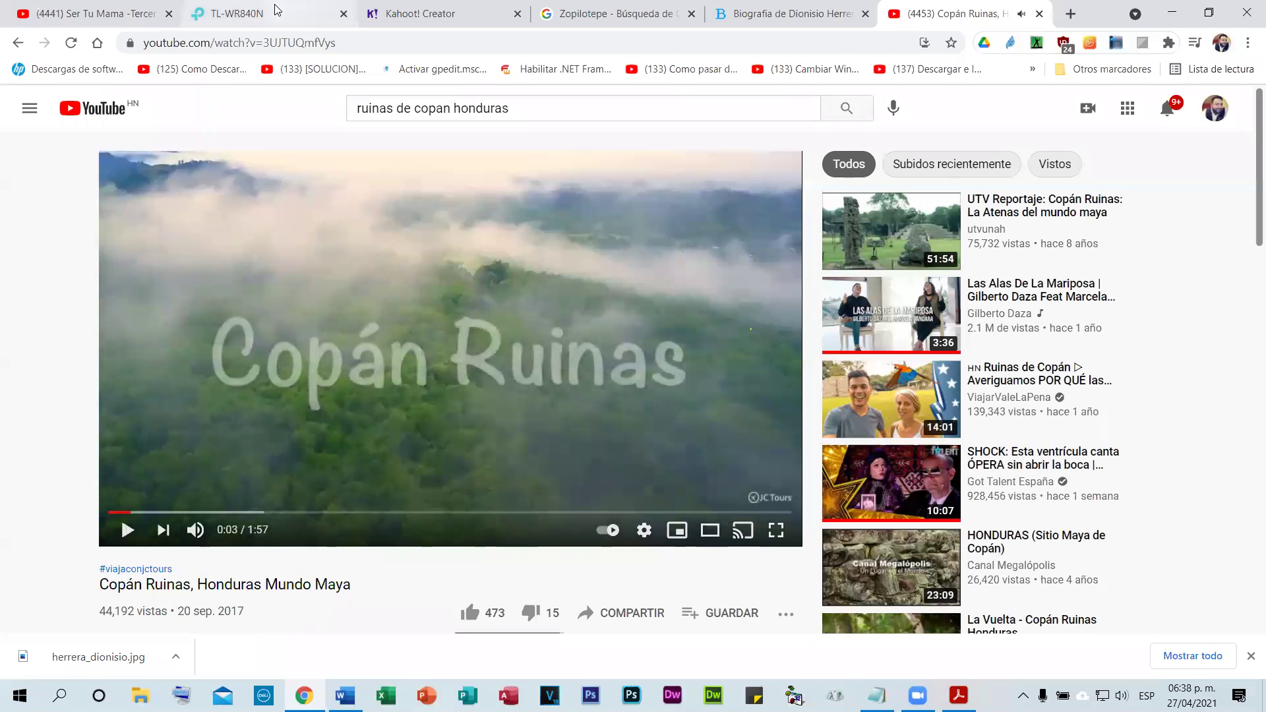
- Copy the web address of the paused Copán Ruinas video
left_click(261, 43)
right_click(262, 43)
left_click(317, 135)
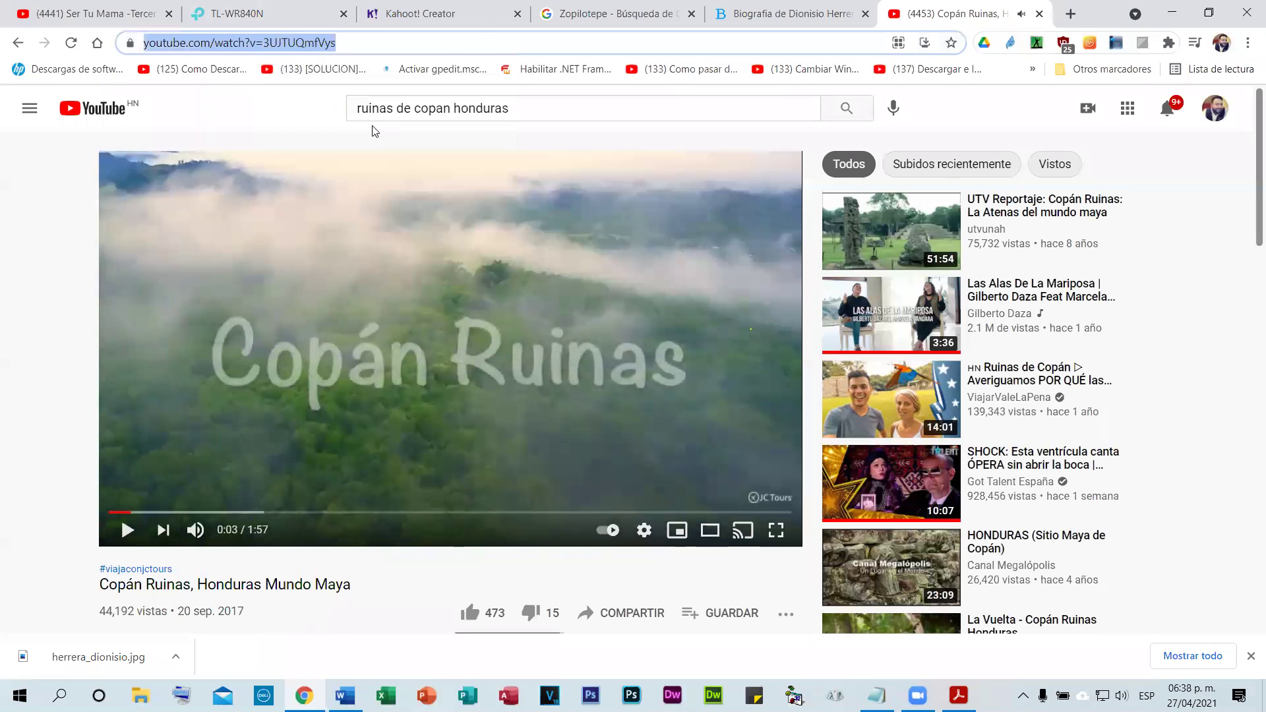
- Return to the Kahoot! creator and add the copied YouTube link as the third question's video
left_click(428, 14)
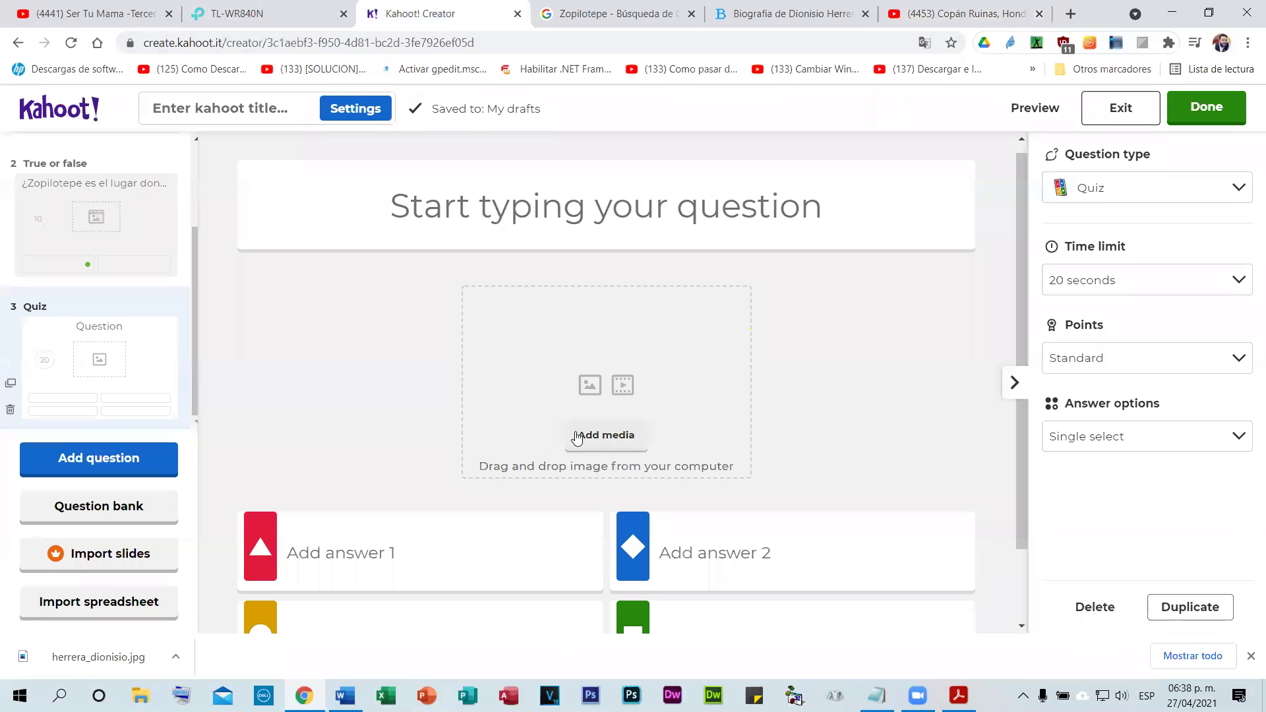
left_click(602, 439)
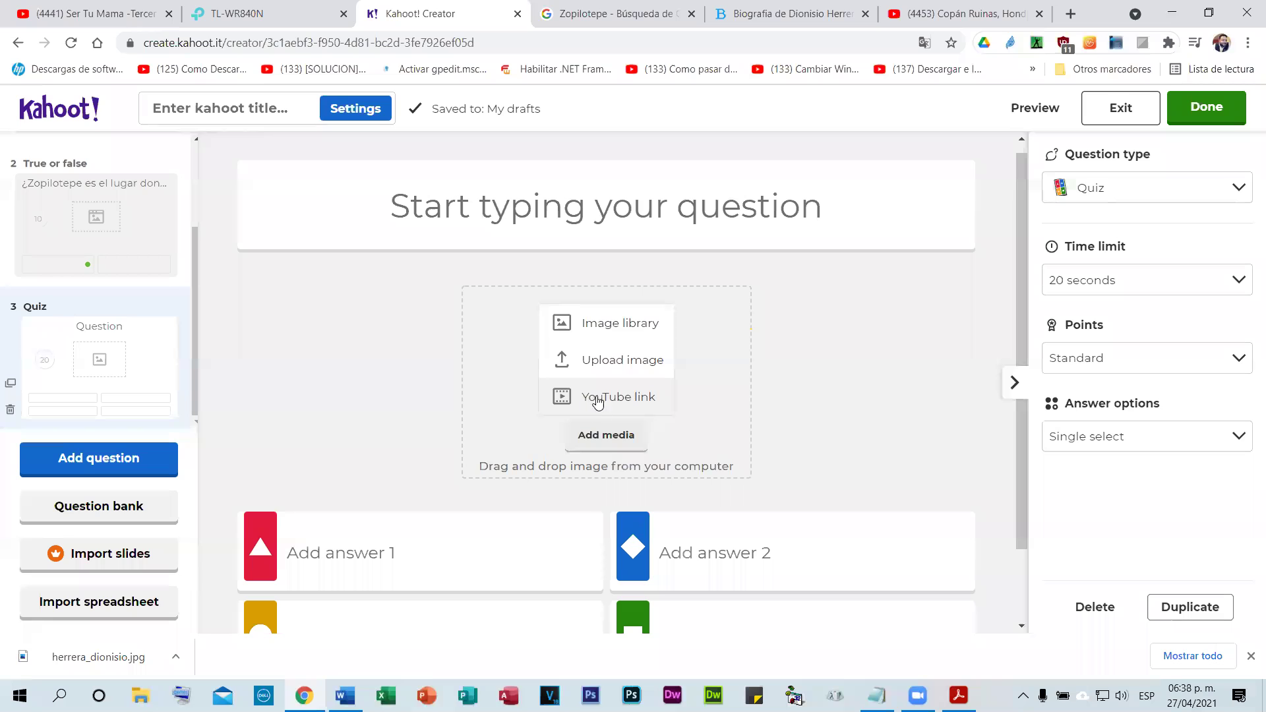
left_click(619, 396)
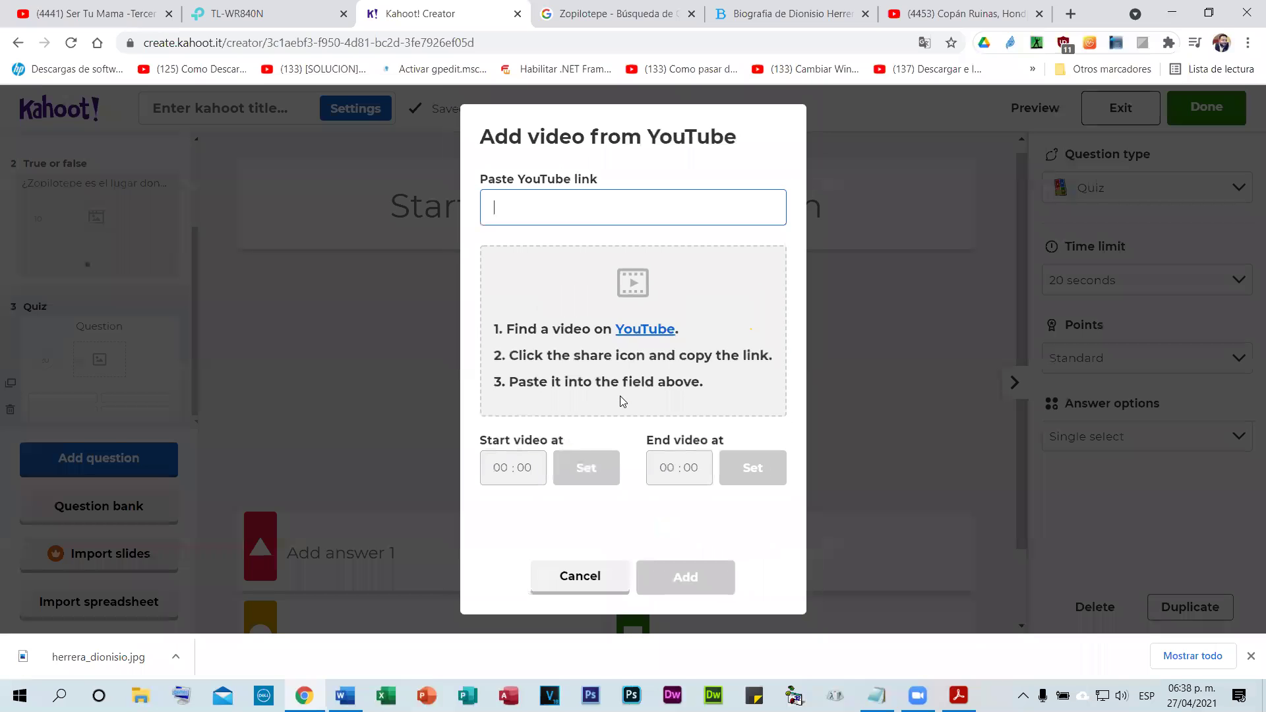
right_click(545, 195)
left_click(596, 318)
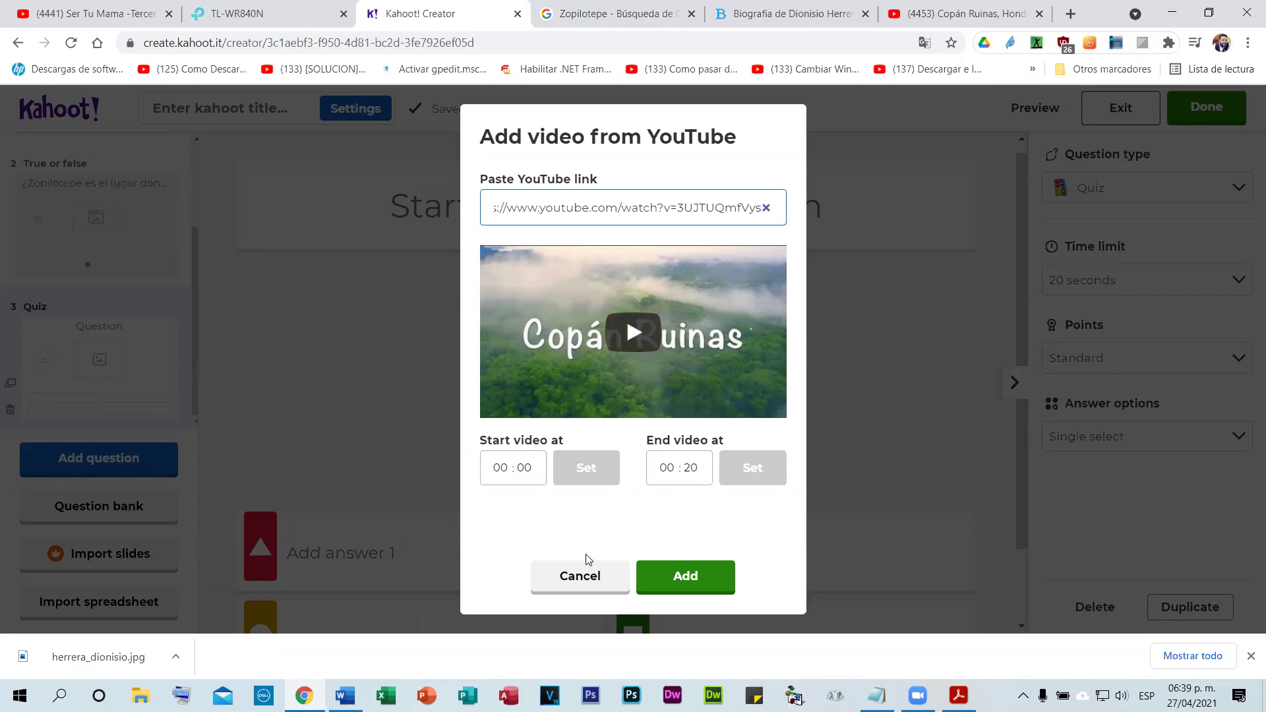
left_click(686, 579)
- Enter "Que lugar de Honduras es el del video" as the third question's text
scroll(828, 389, "down", 1)
scroll(827, 389, "up", 2)
left_click(542, 238)
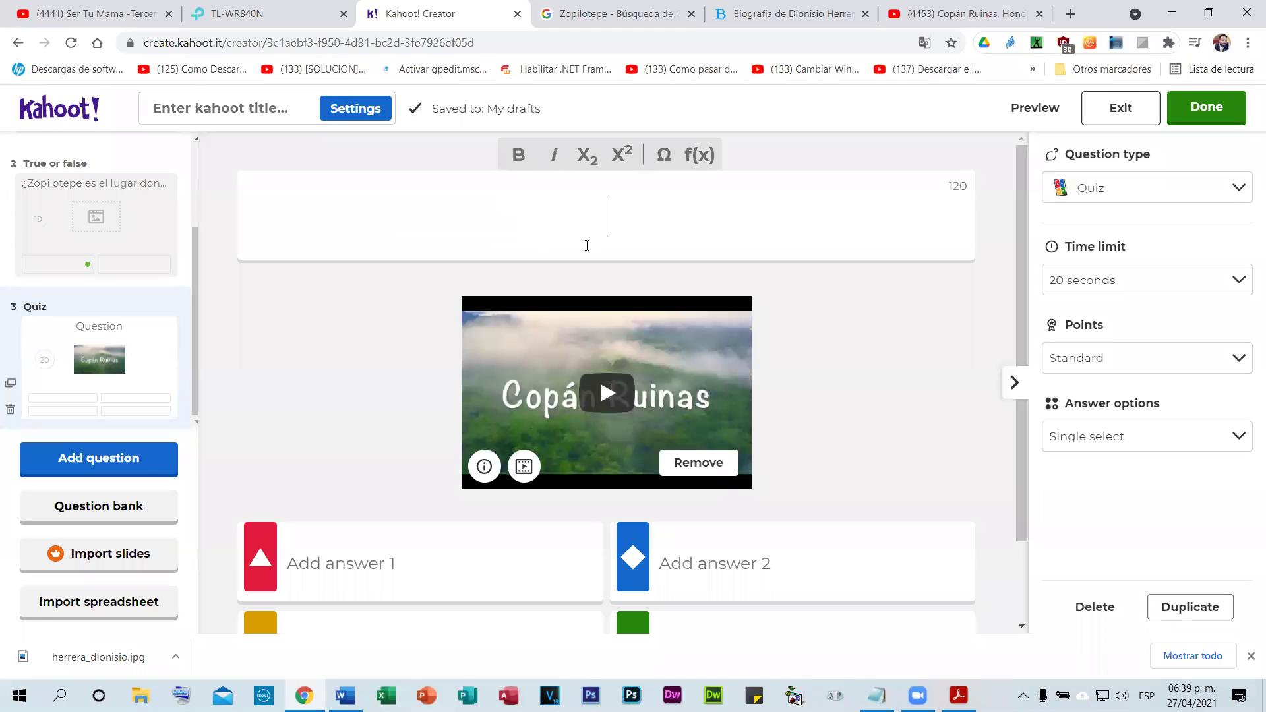
type("Que l")
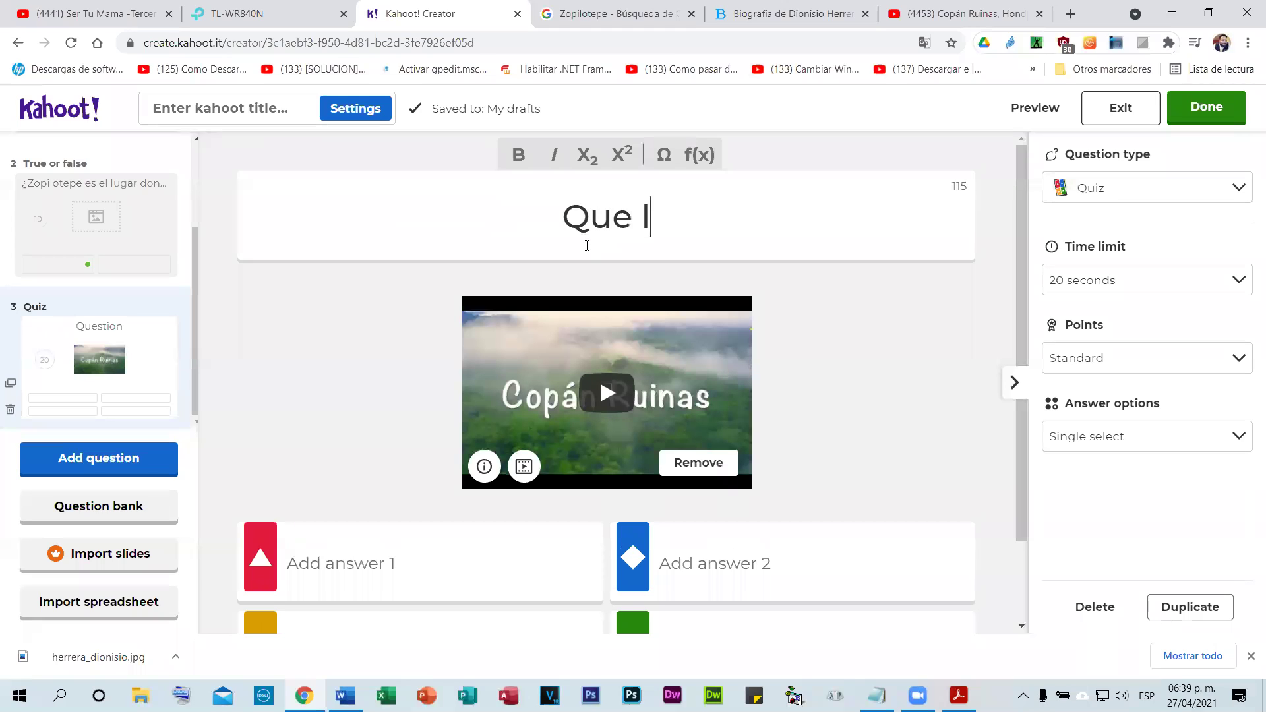
type("ugar de Honduras es ")
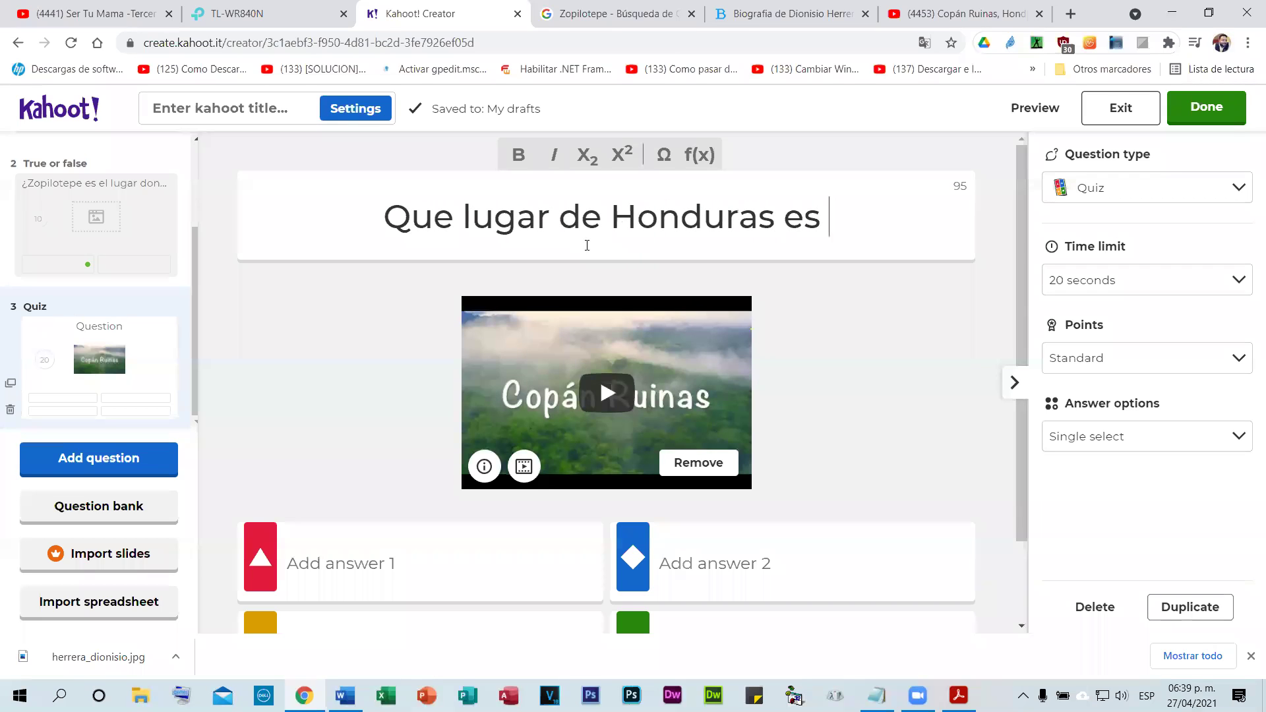
type("el del video")
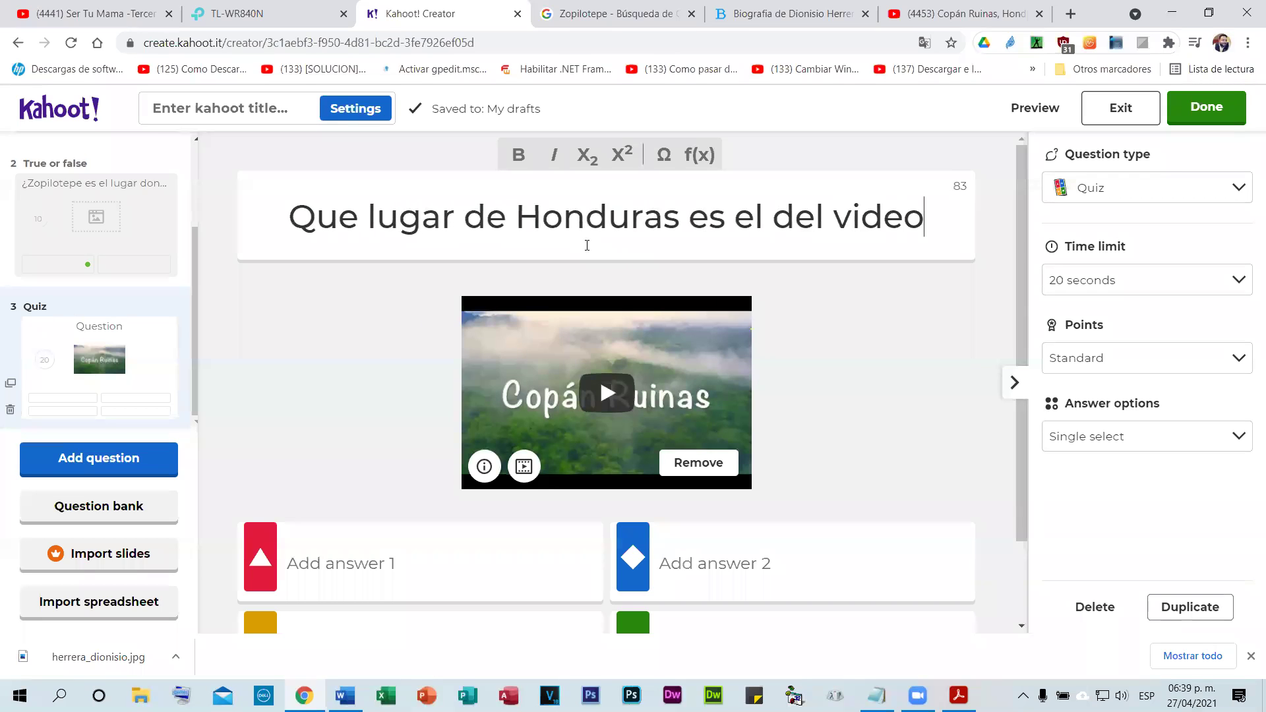
- Enter "Ruinas de Copan" as the third question's first answer and review the question with its video
scroll(484, 271, "down", 2)
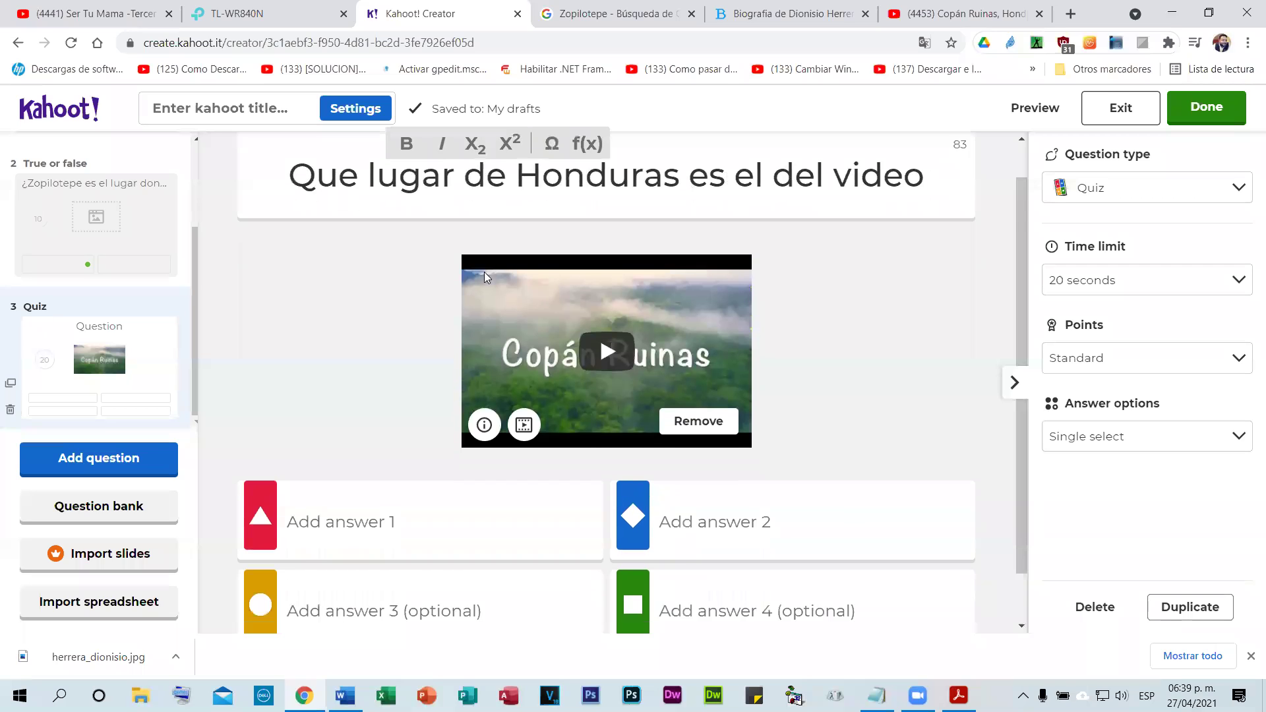
left_click(413, 483)
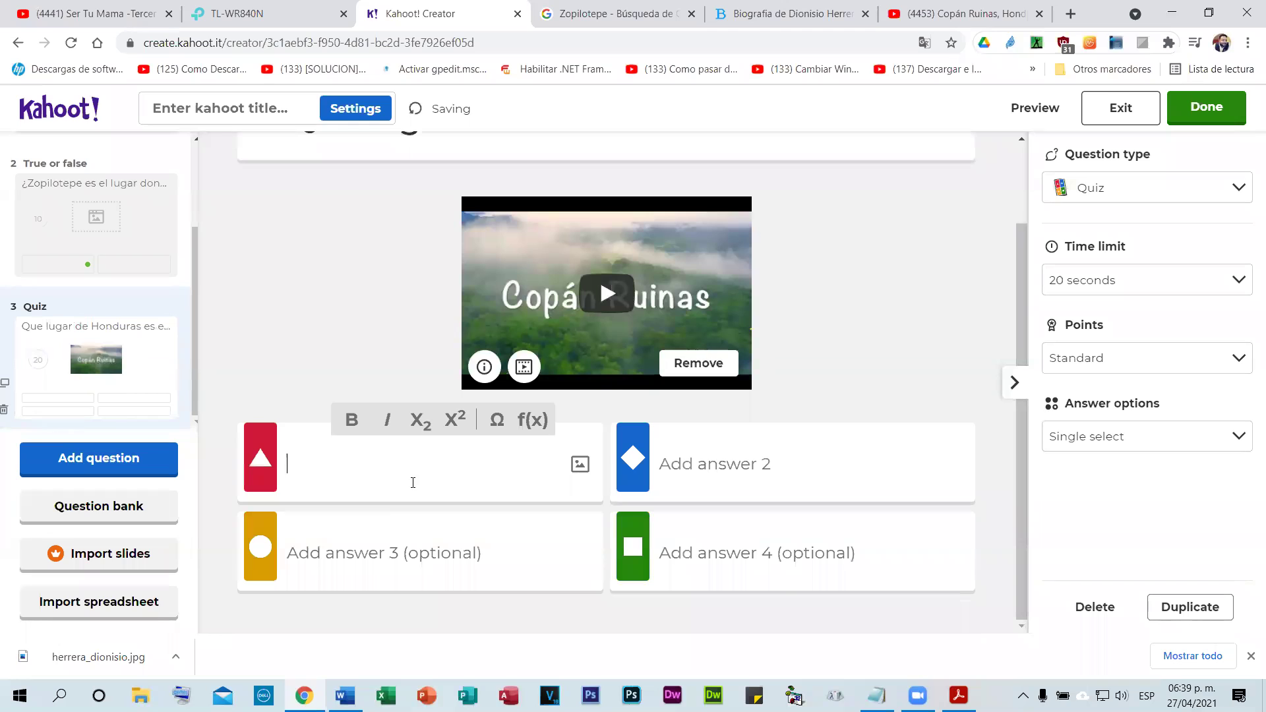
type("C")
key("BackSpace")
type("Ruinas de Copan")
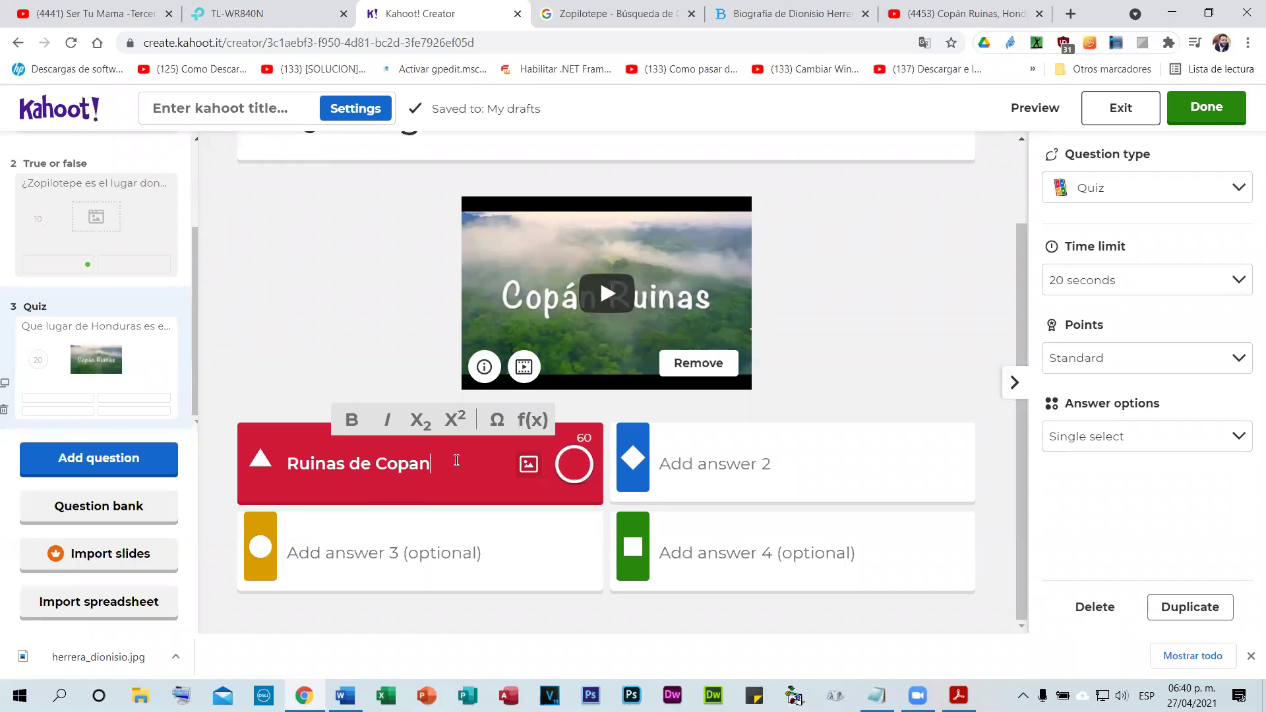
scroll(476, 467, "up", 2)
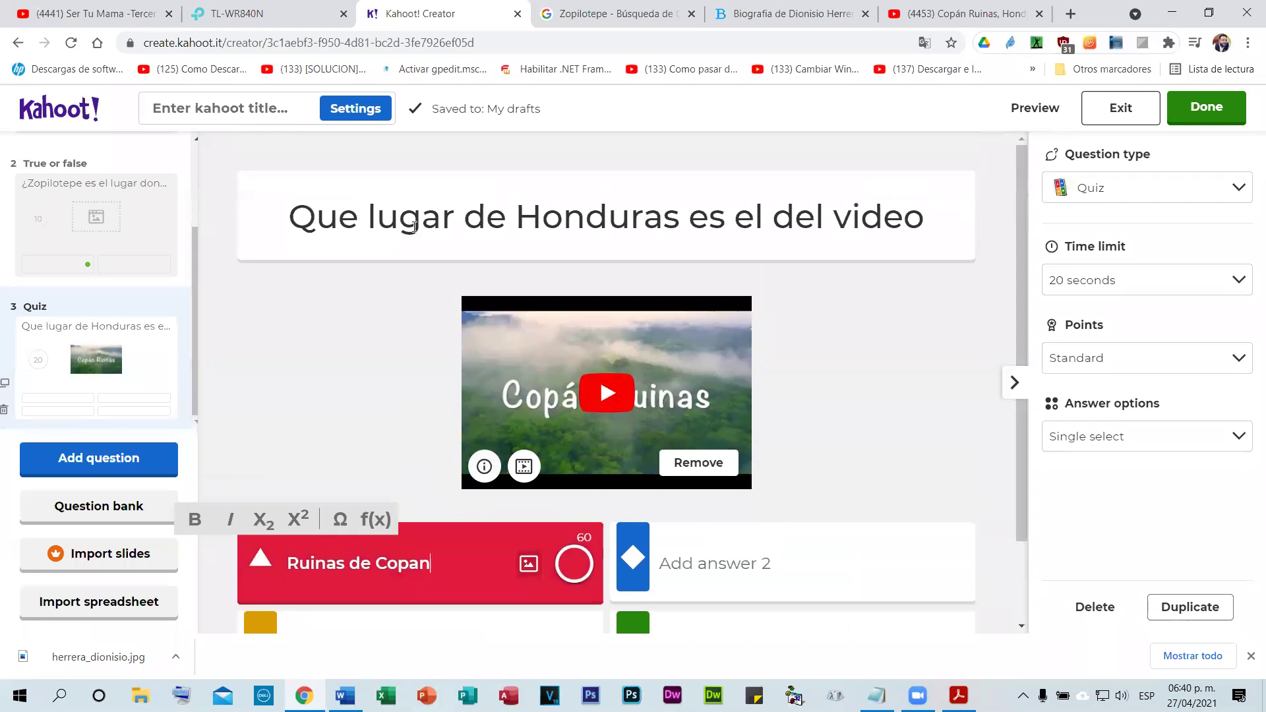
scroll(343, 285, "down", 2)
scroll(366, 286, "up", 2)
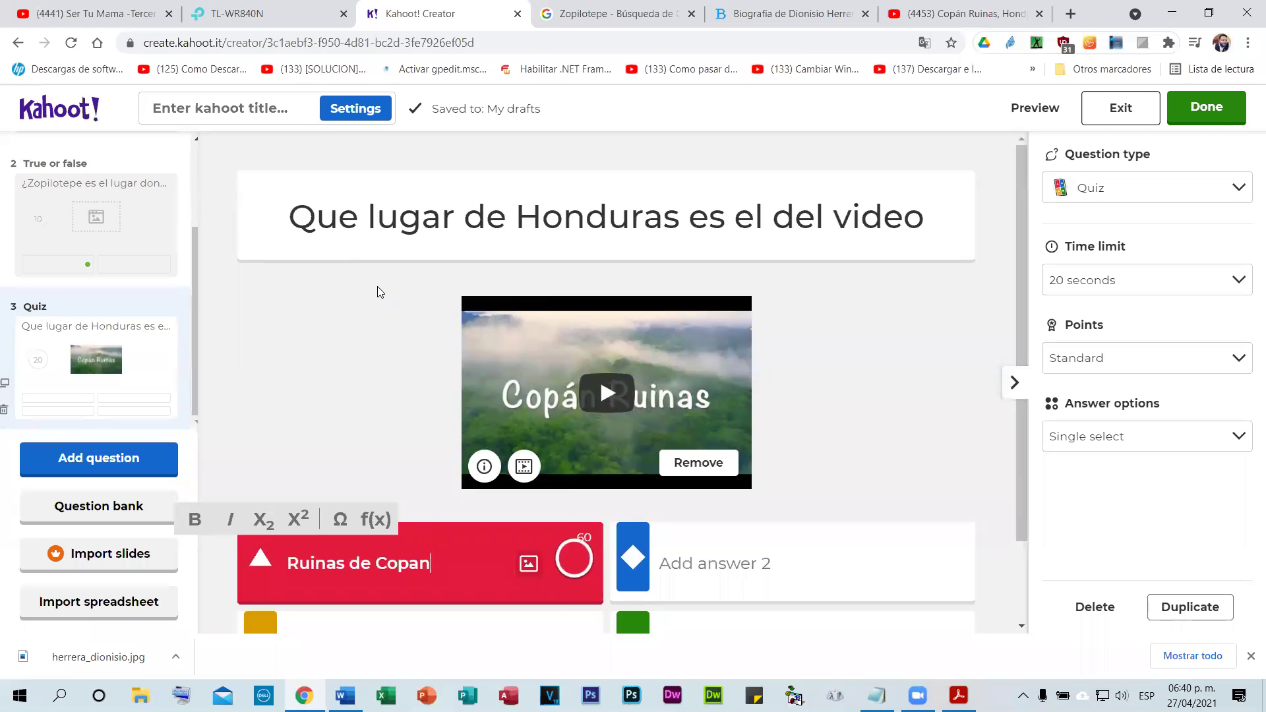
- Replace the third question's text with "¿En que parte de Honduras esta ubicado el lugar importante que observa en el video?"
scroll(349, 310, "down", 1)
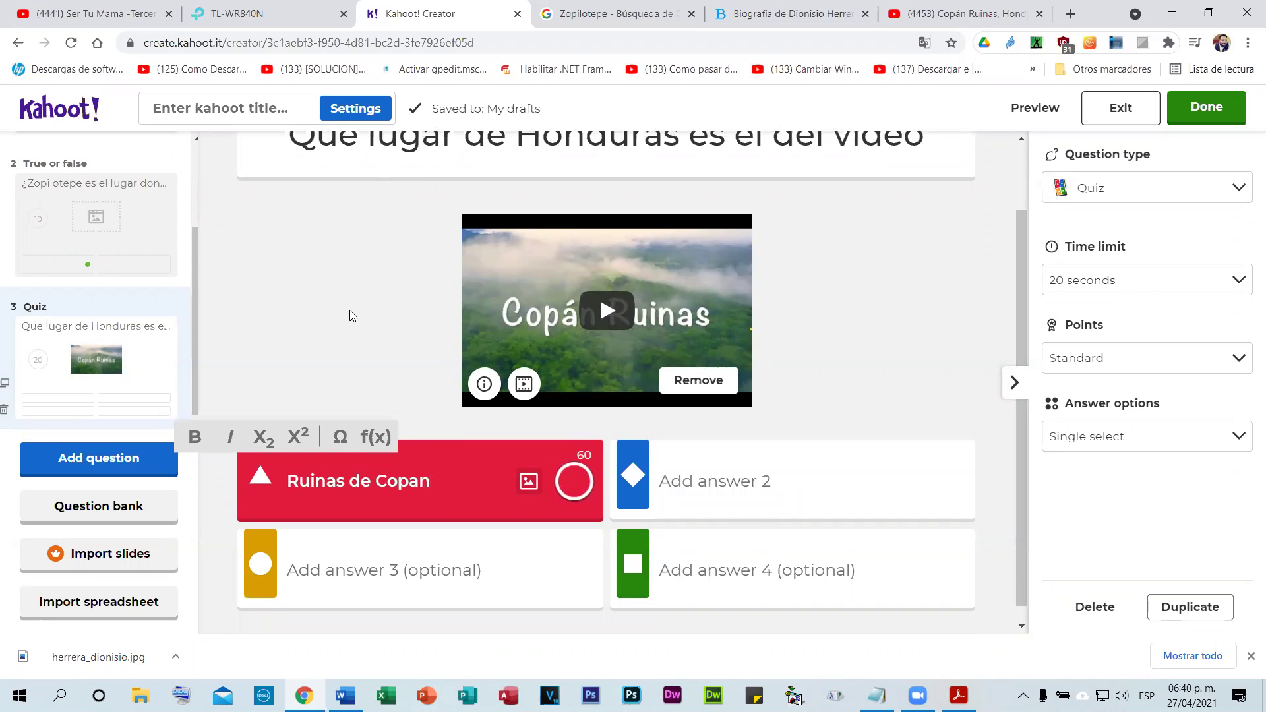
scroll(381, 328, "up", 2)
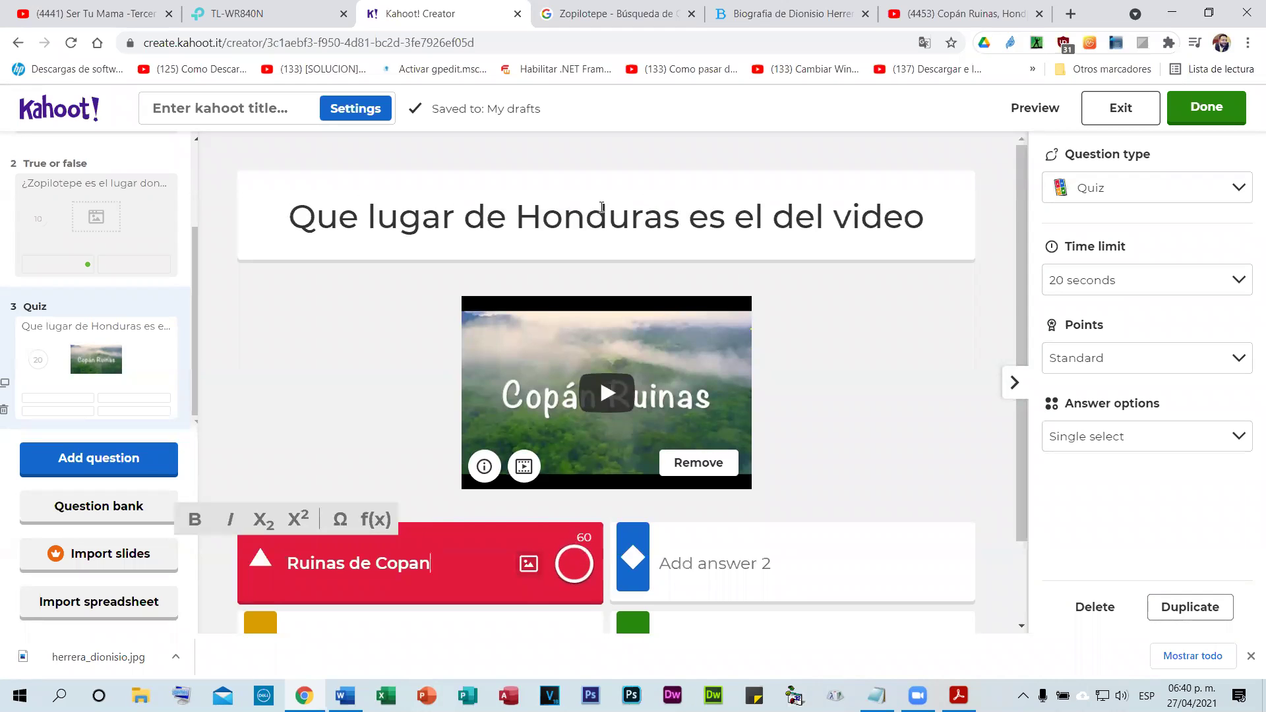
triple_click(870, 227)
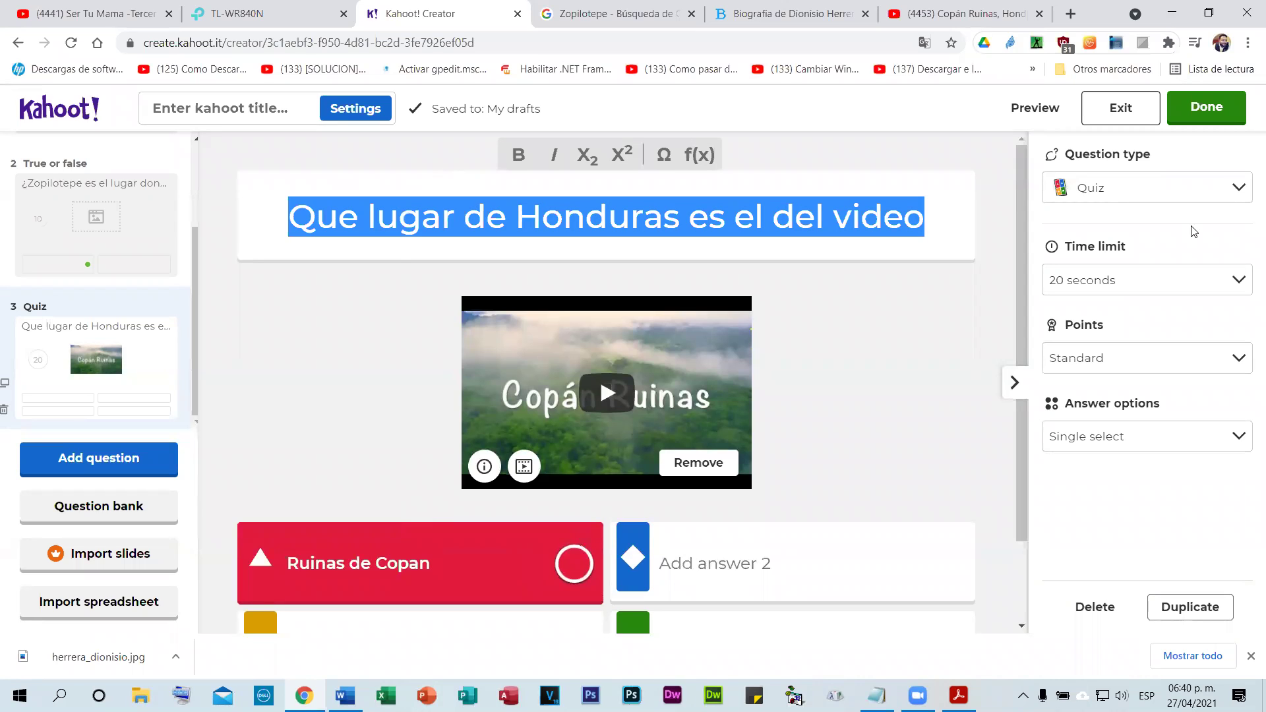
type("En que par")
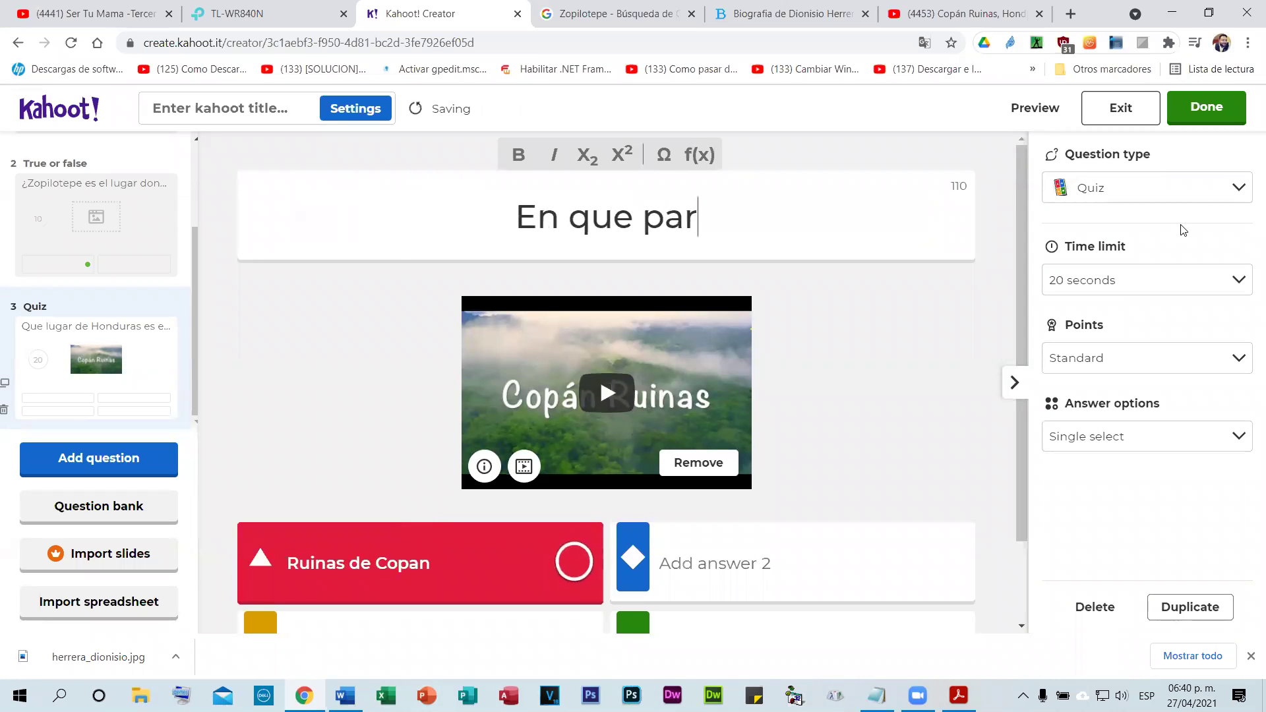
type("te de Hondu")
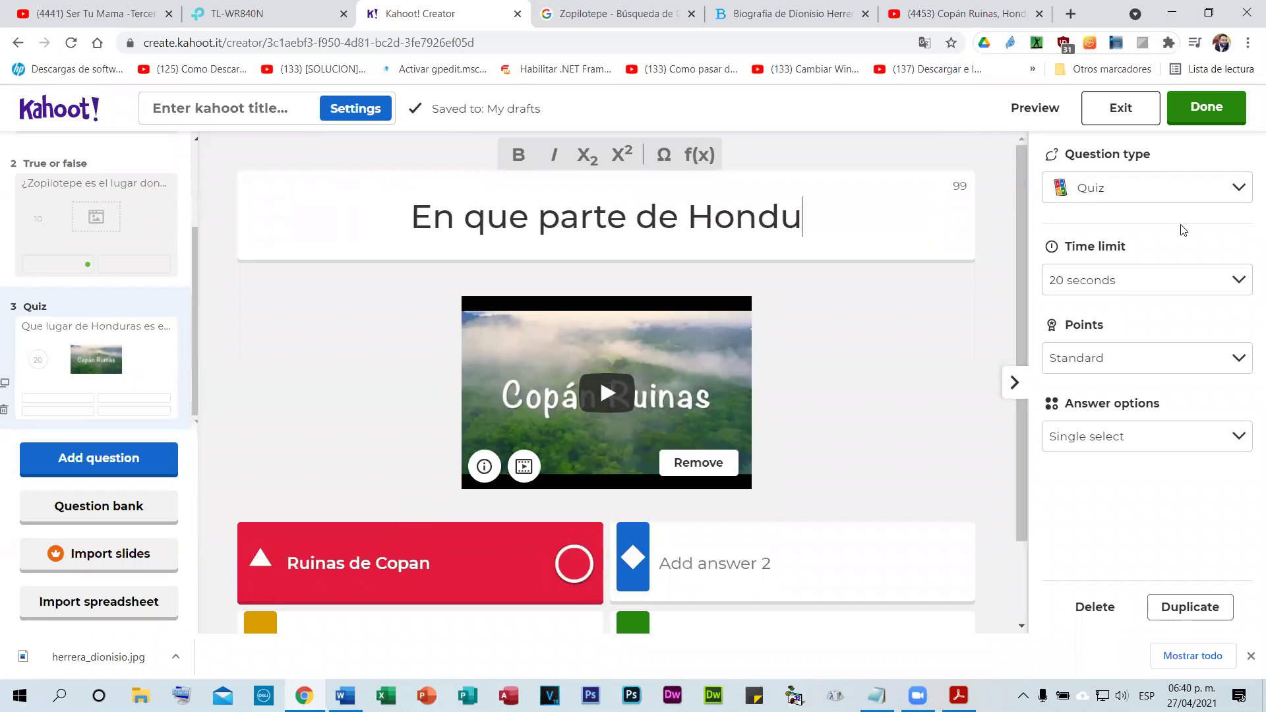
type("ras esta ubicado l")
key("BackSpace")
key("BackSpace")
type("lo que ve")
key("BackSpace")
key("BackSpace")
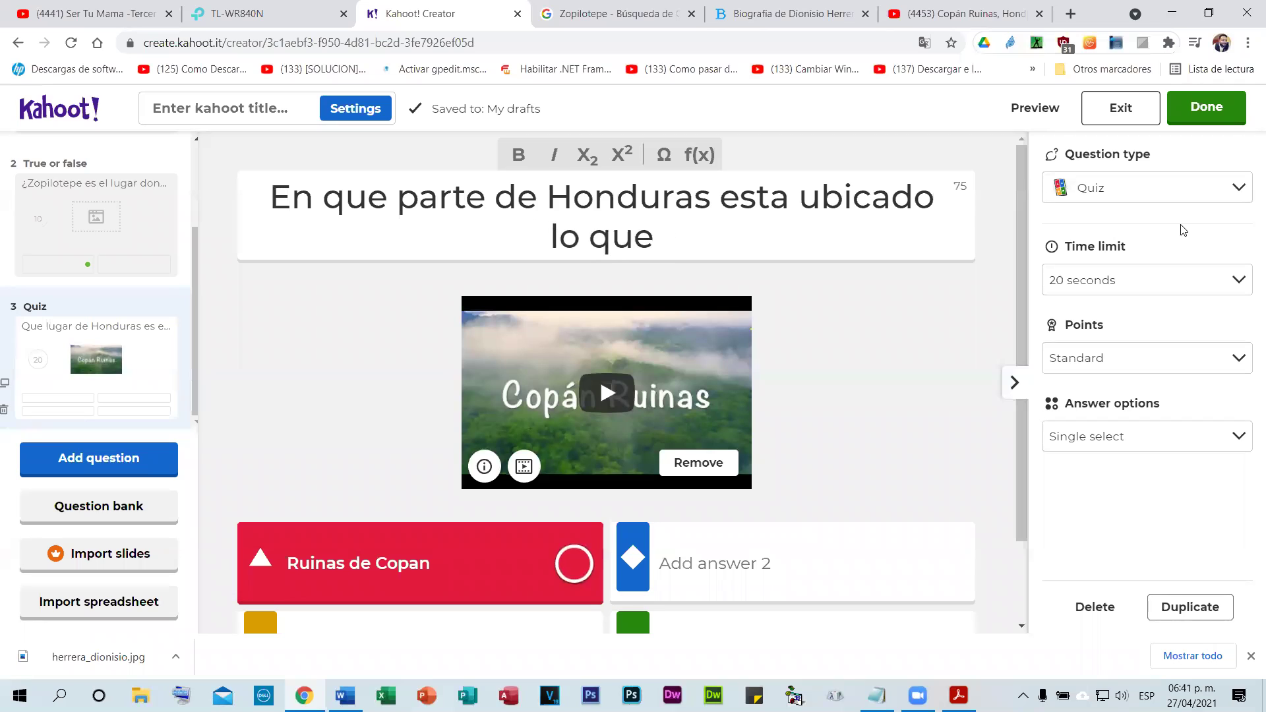
key("BackSpace")
key("BackSpace")
key("BackSpace")
key("BackSpace")
key("BackSpace")
key("BackSpace")
key("BackSpace")
key("BackSpace")
key("BackSpace")
key("BackSpace")
key("BackSpace")
key("BackSpace")
type("cado el l")
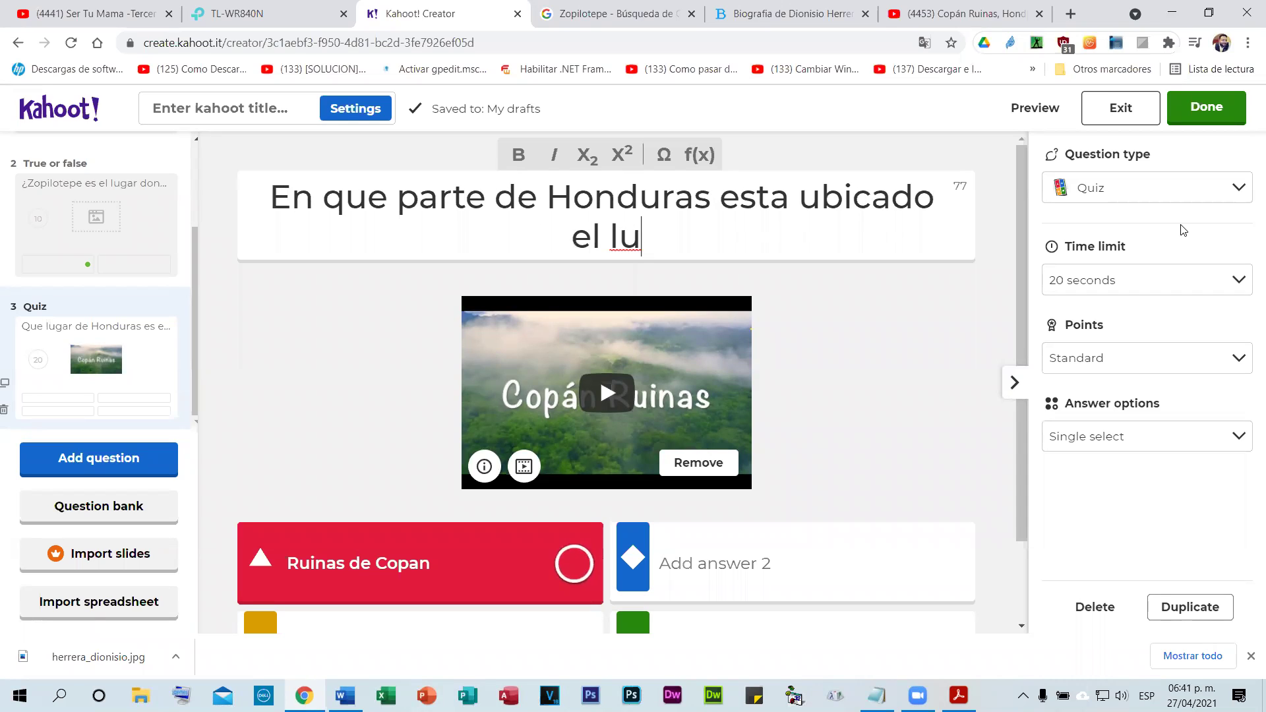
type("ugar i")
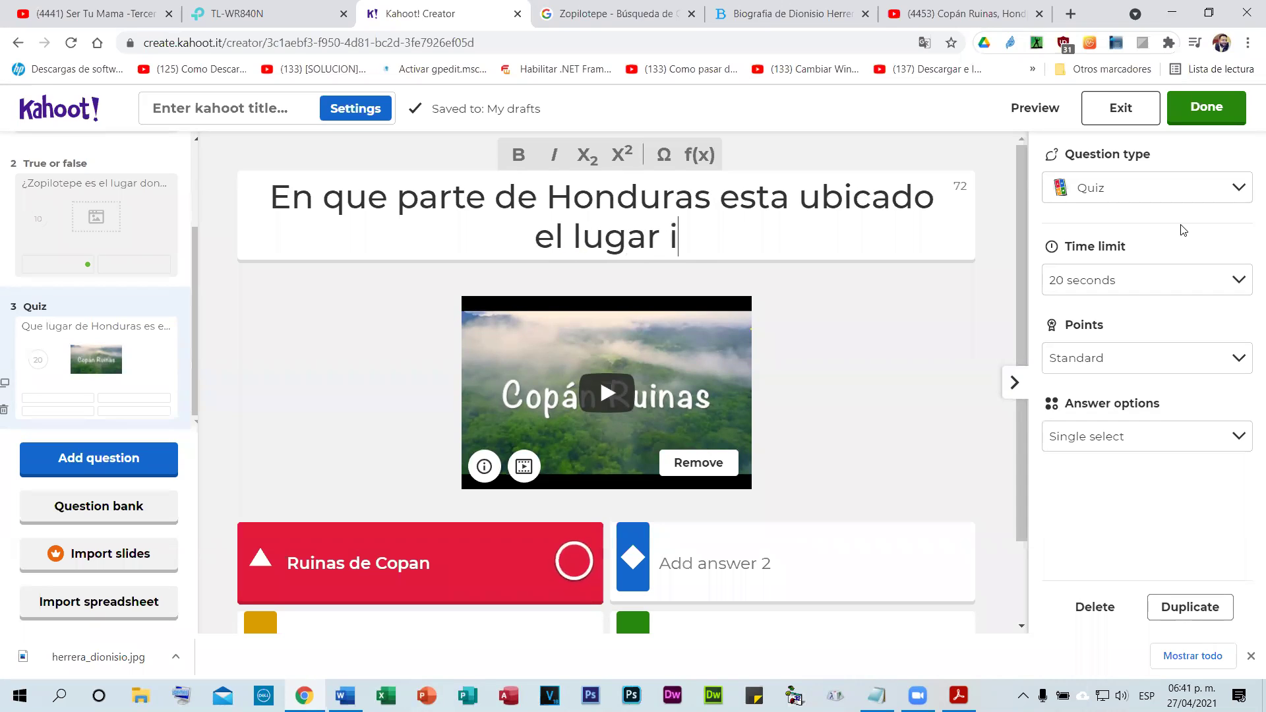
type("mportante que ob")
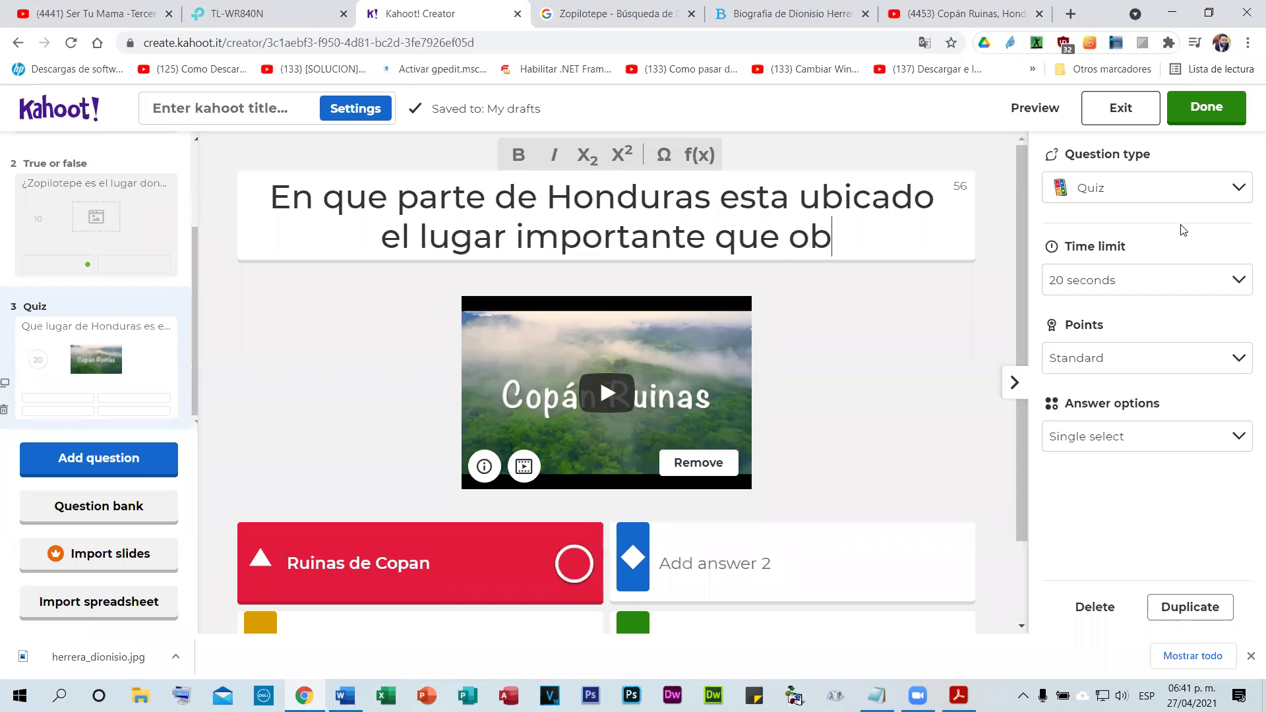
type("serva en el video")
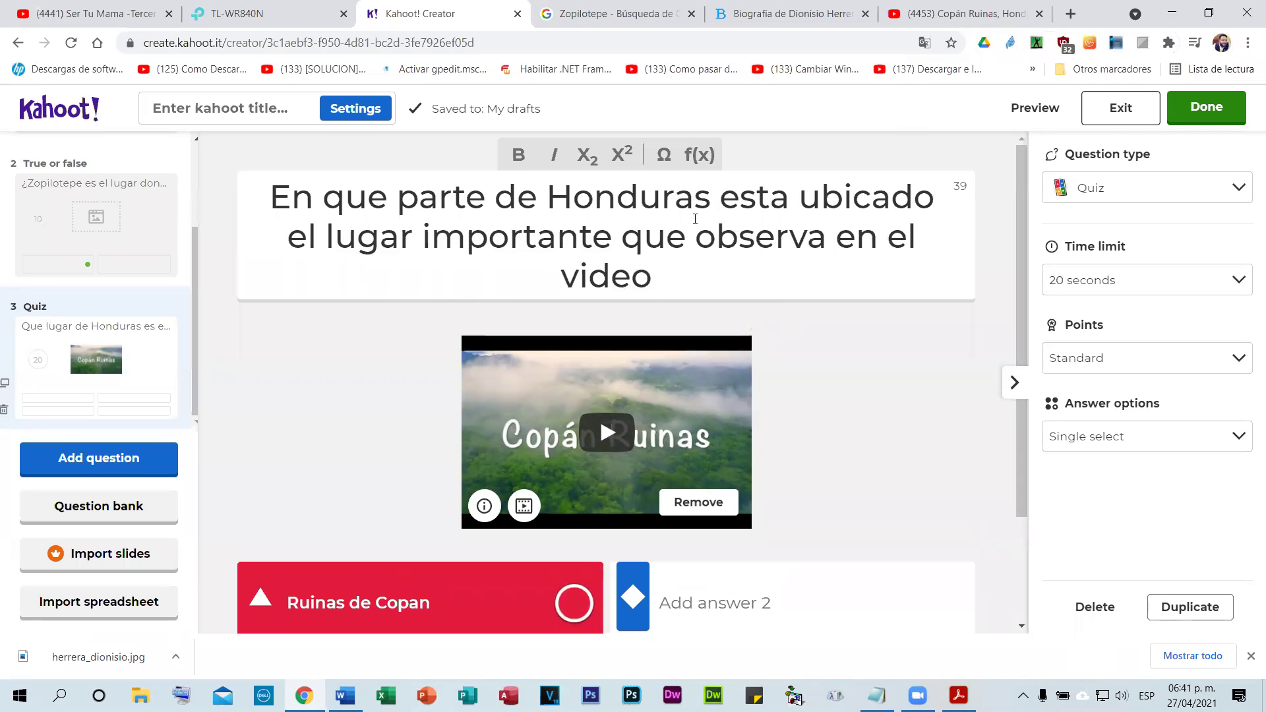
type("?")
left_click(273, 196)
type("¿")
- Replace the third question's first answer with "Oriente" and fill answers two to four with "Occidente", "Norte" and "Centro"
scroll(482, 376, "down", 2)
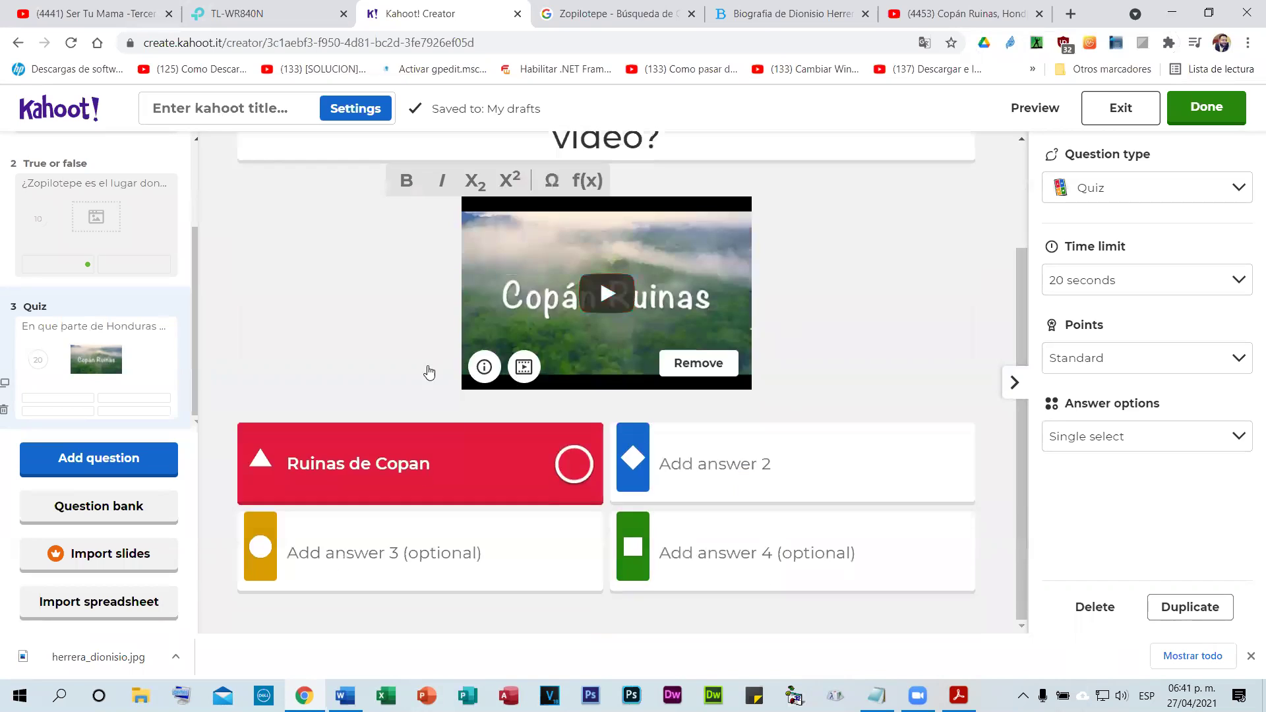
left_click(409, 464)
key("ctrl+a")
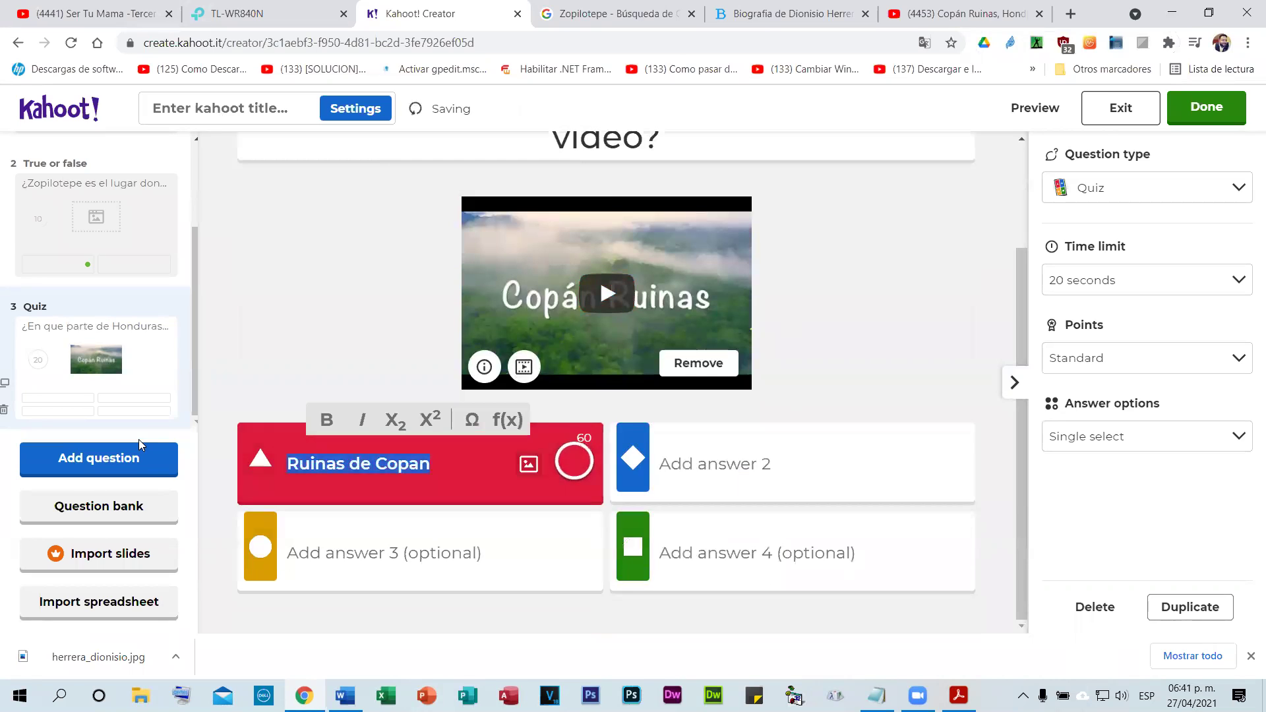
type("Oriente")
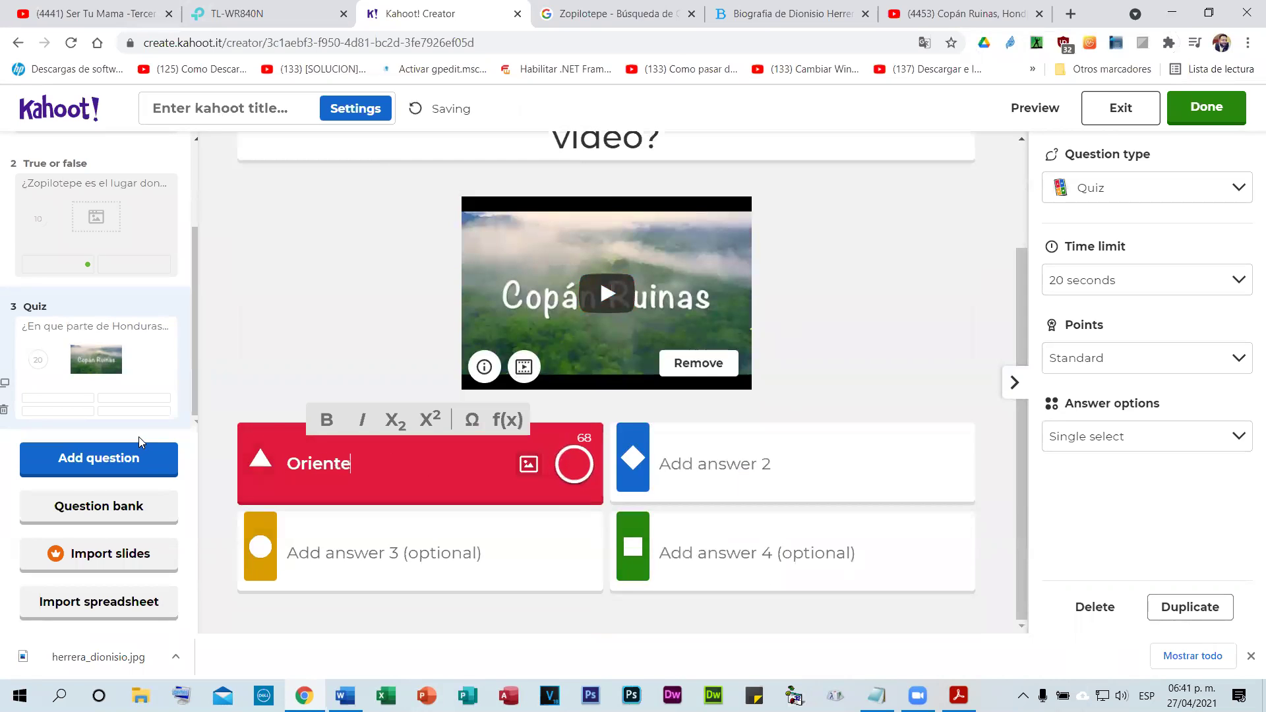
left_click(705, 465)
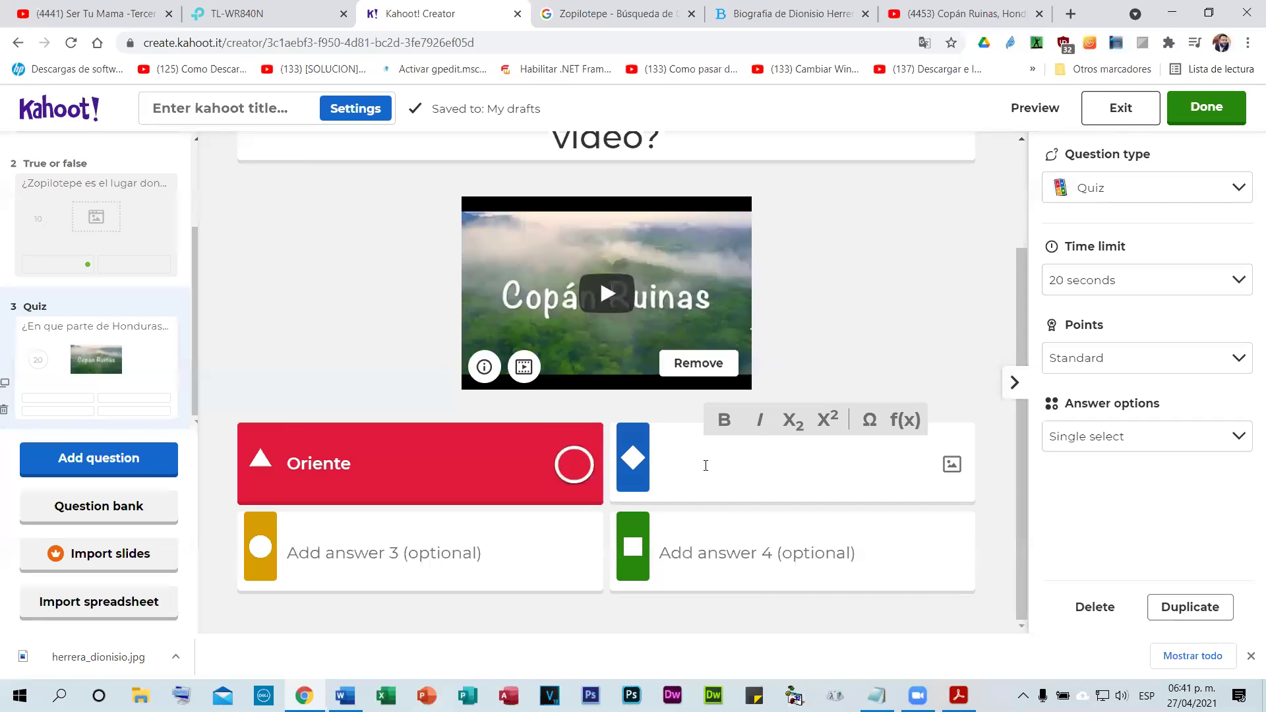
type("Occidente")
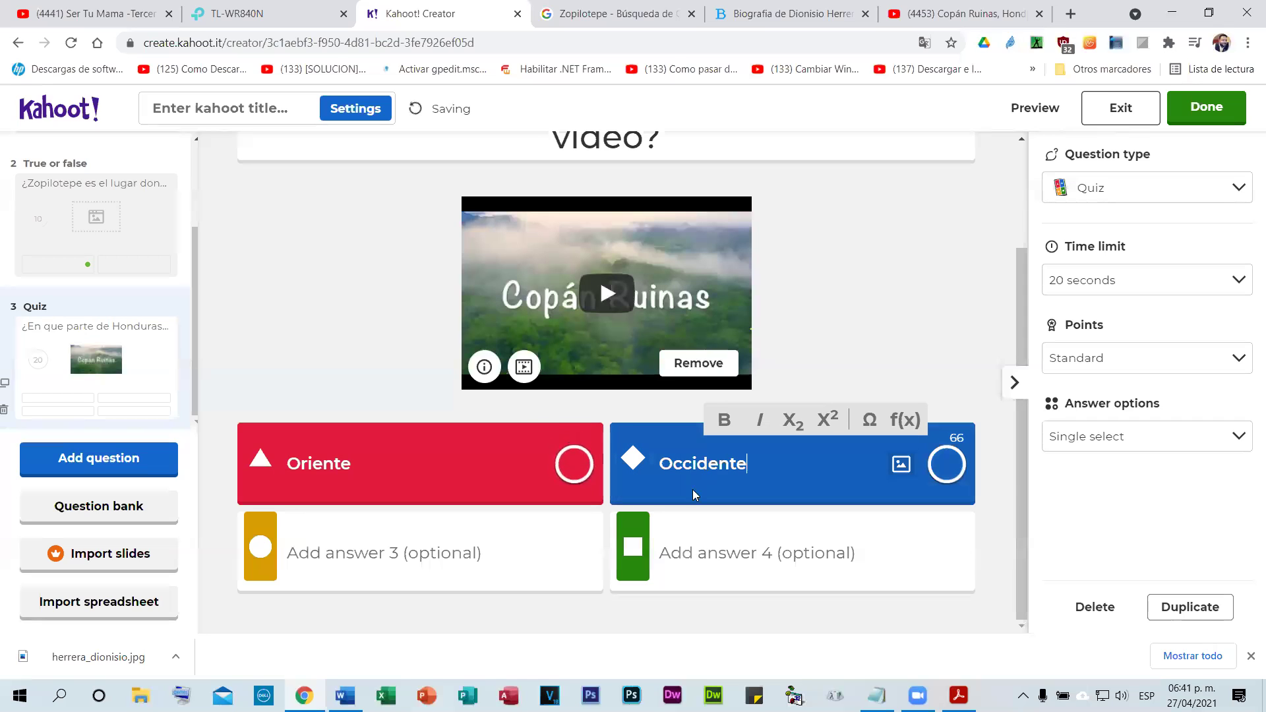
left_click(426, 561)
type("Norte")
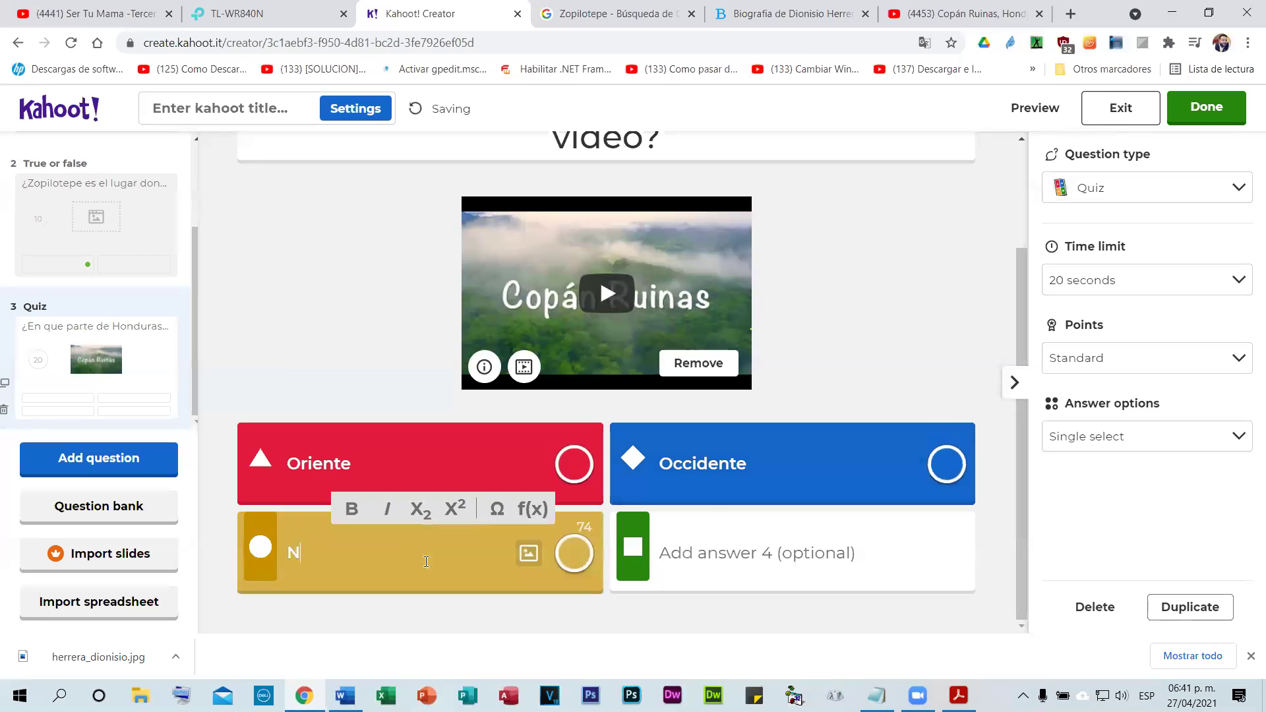
left_click(701, 563)
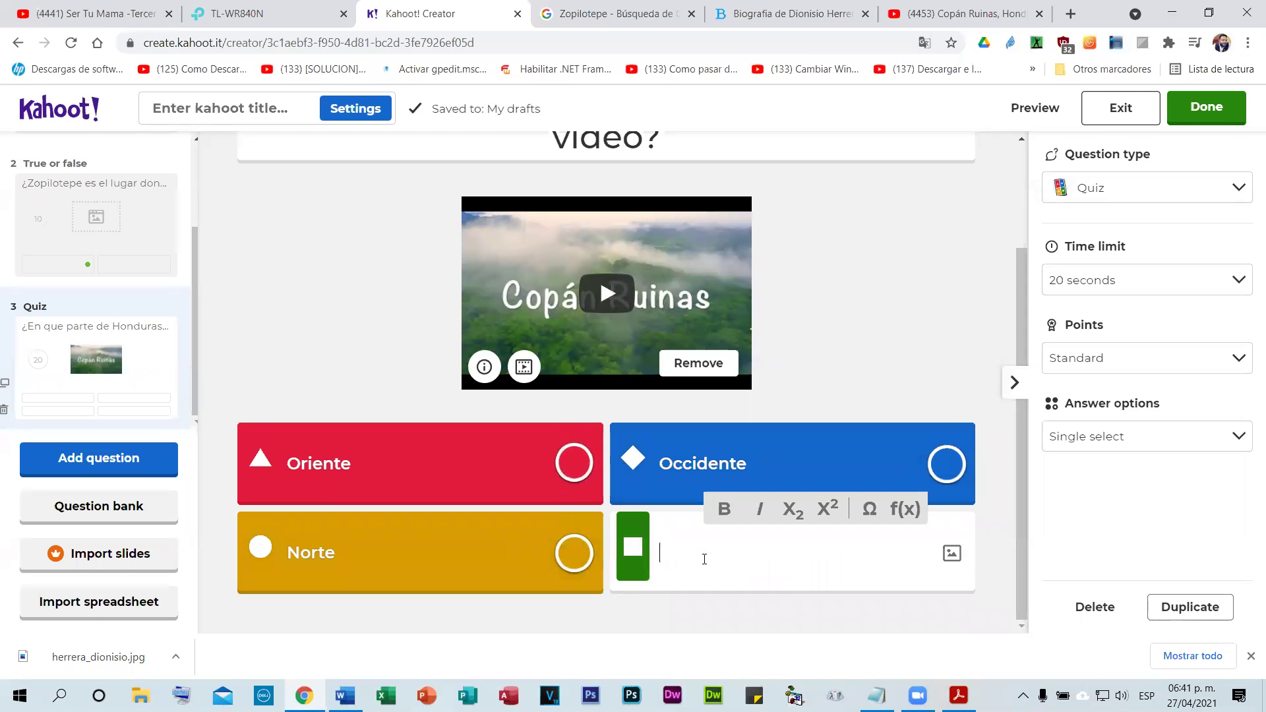
type("Centro")
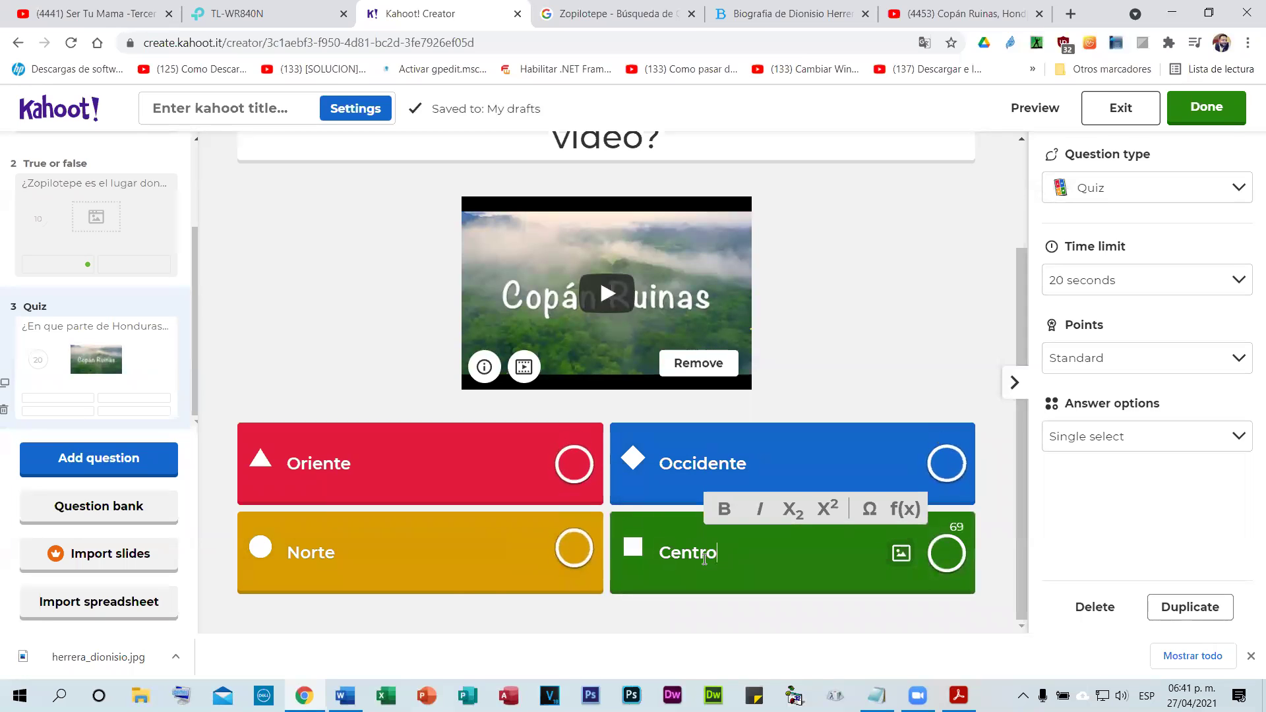
- Mark "Occidente" as the third question's correct answer and review the completed question
left_click(943, 474)
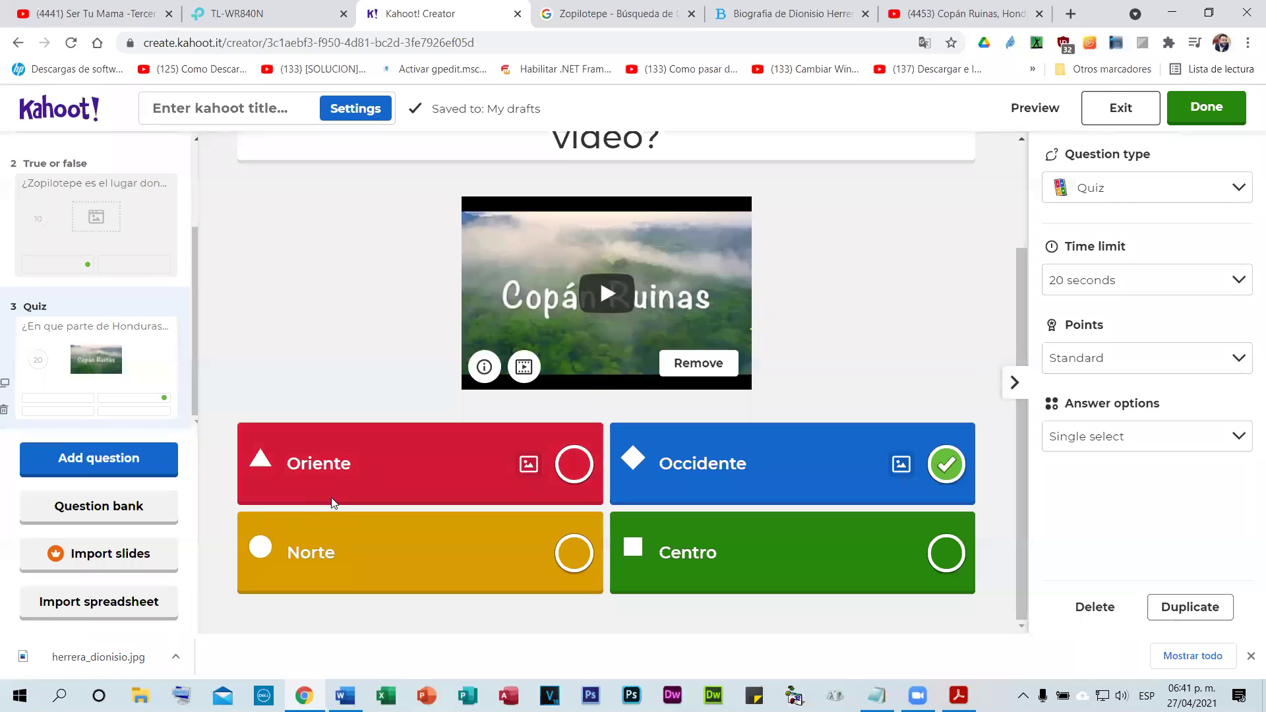
scroll(399, 314, "up", 2)
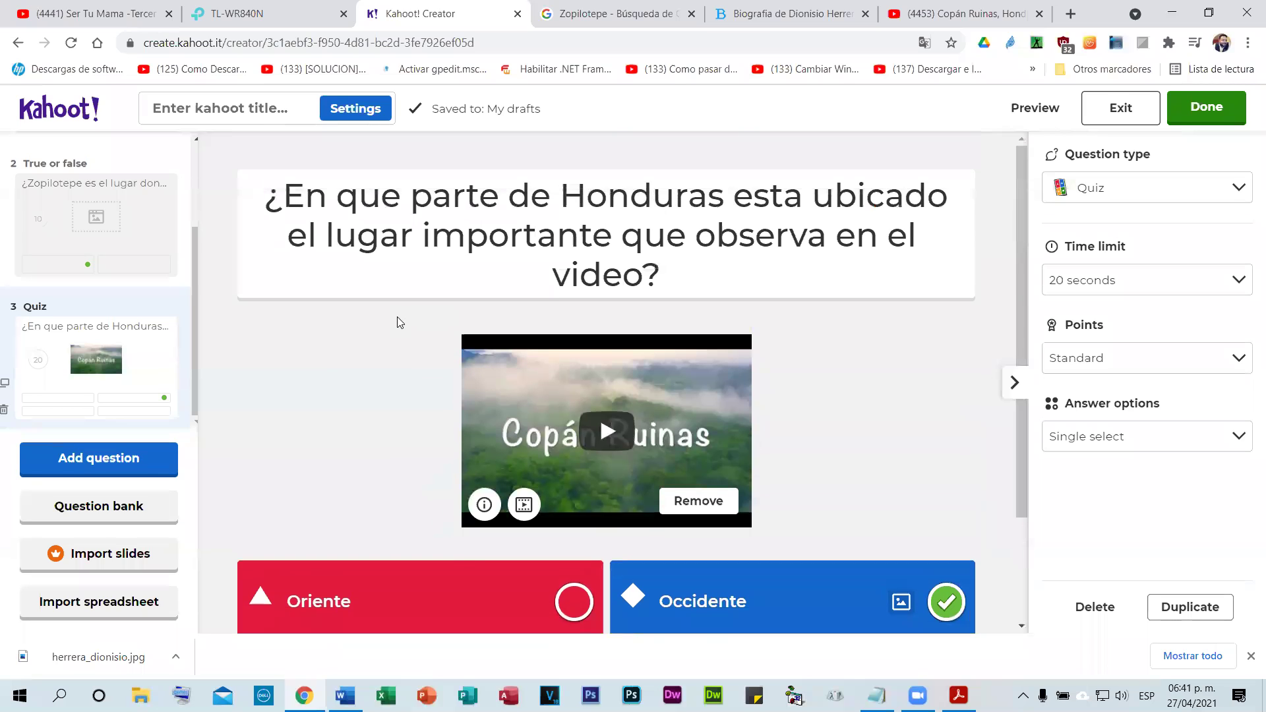
scroll(397, 316, "down", 1)
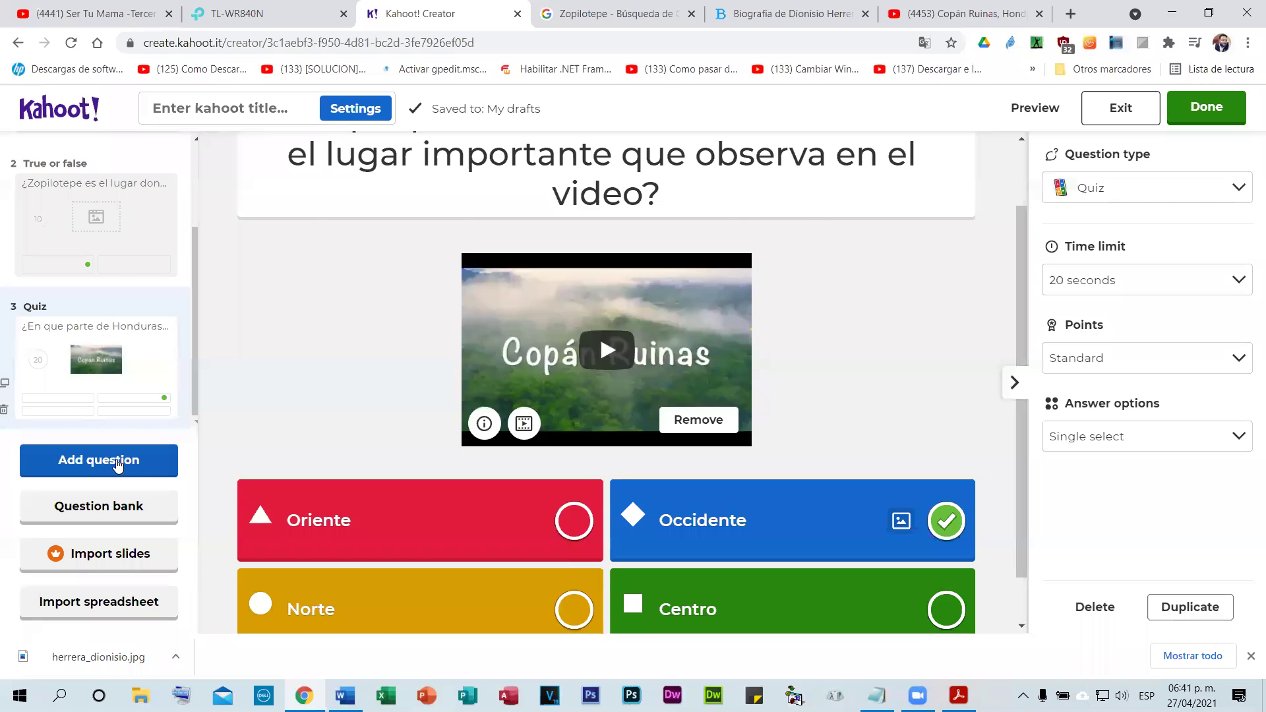
- Add a fourth question of the Quiz type and look at the image options for its first answer
left_click(80, 465)
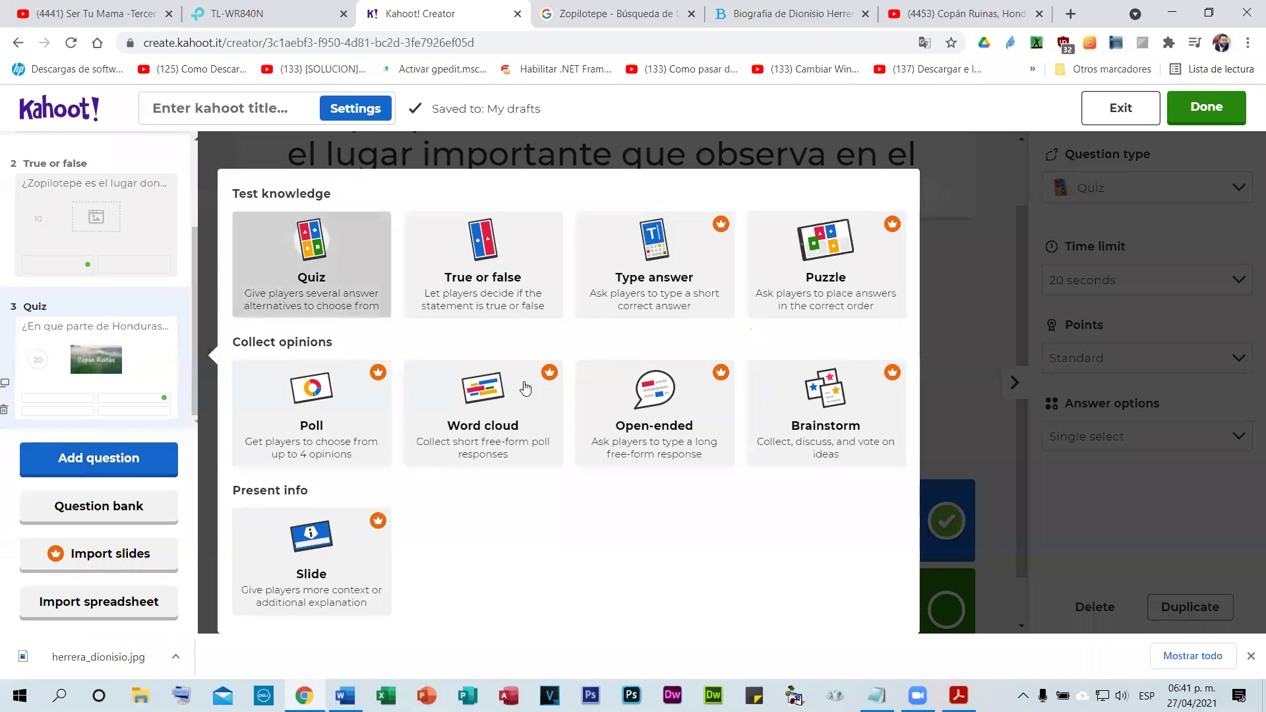
left_click(305, 244)
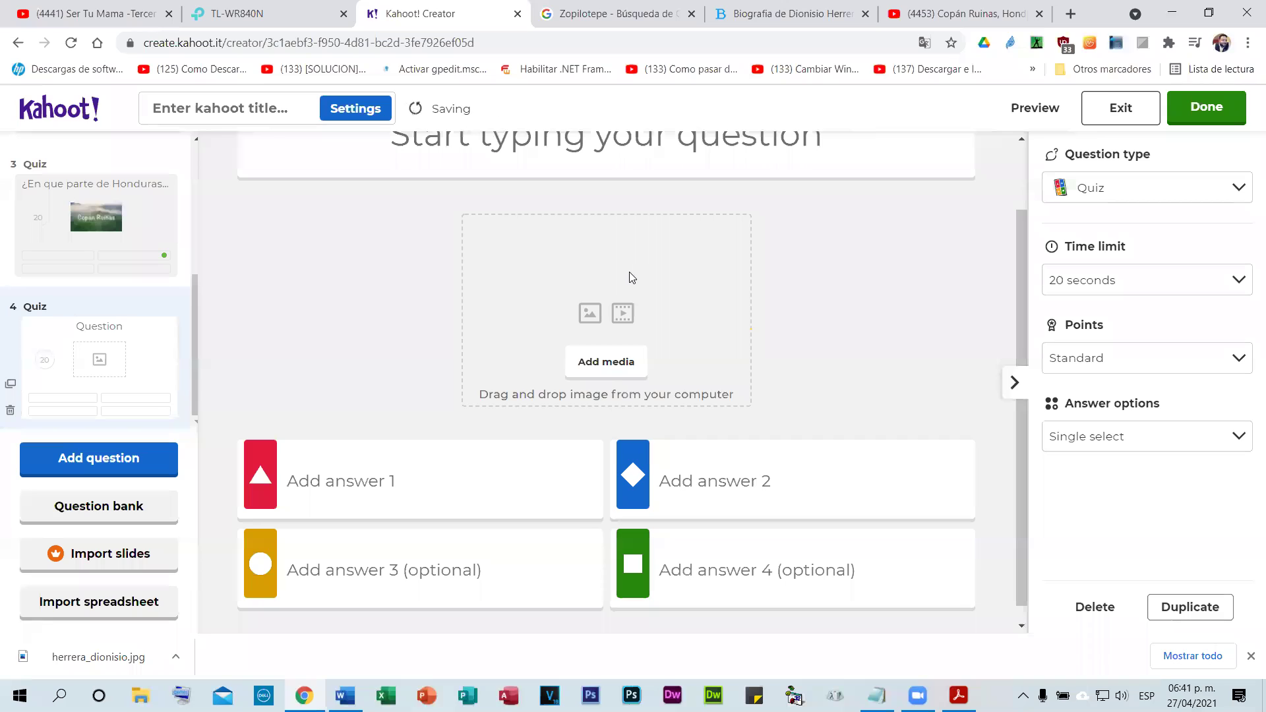
scroll(633, 277, "down", 1)
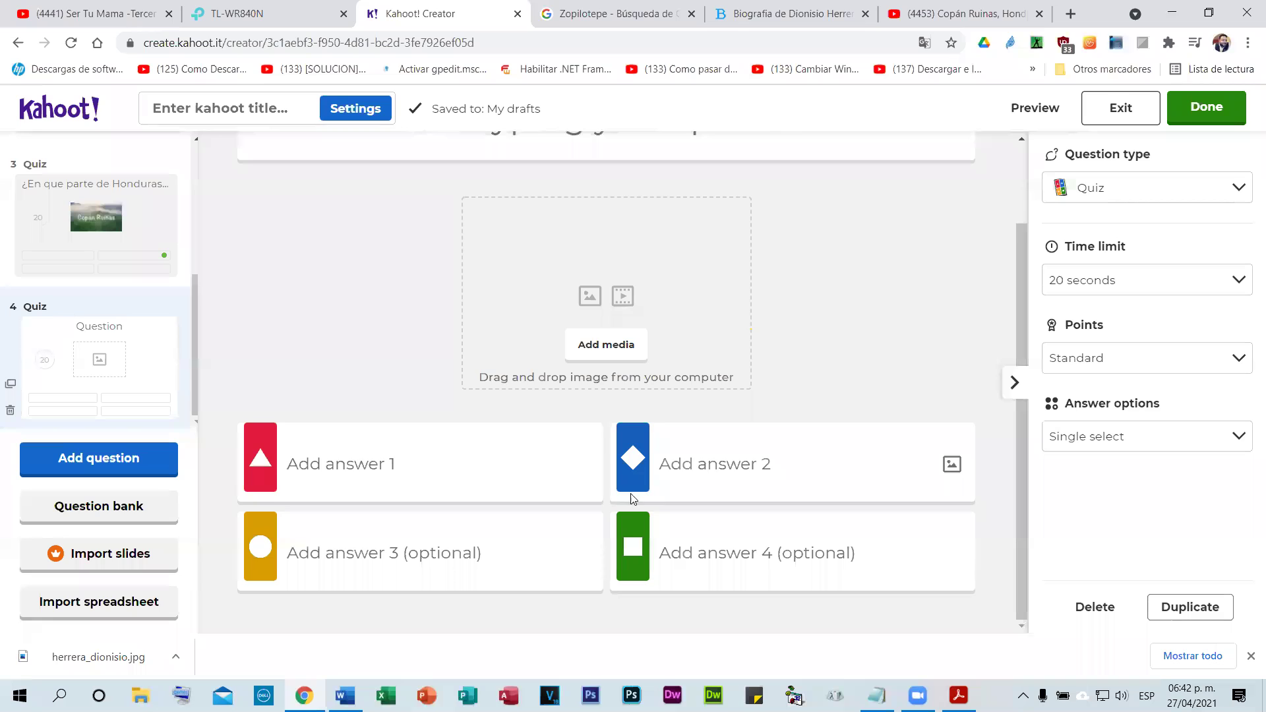
scroll(631, 498, "up", 2)
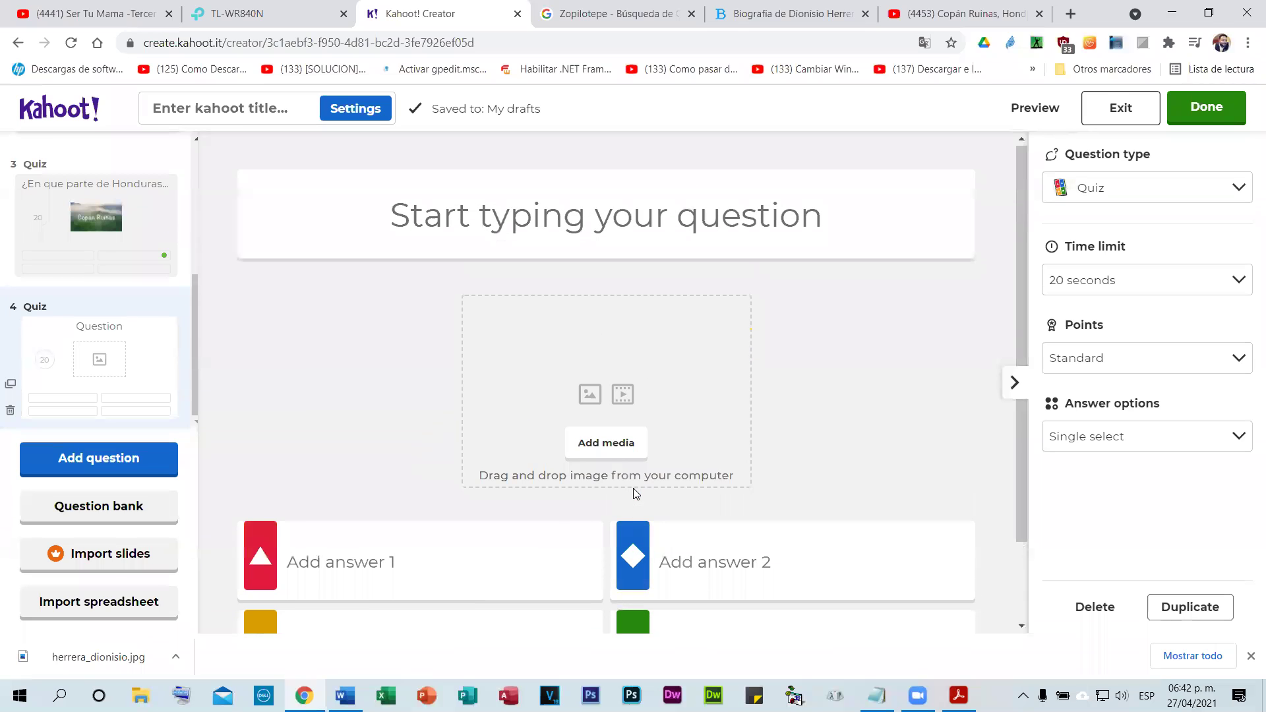
scroll(633, 488, "down", 2)
left_click(578, 473)
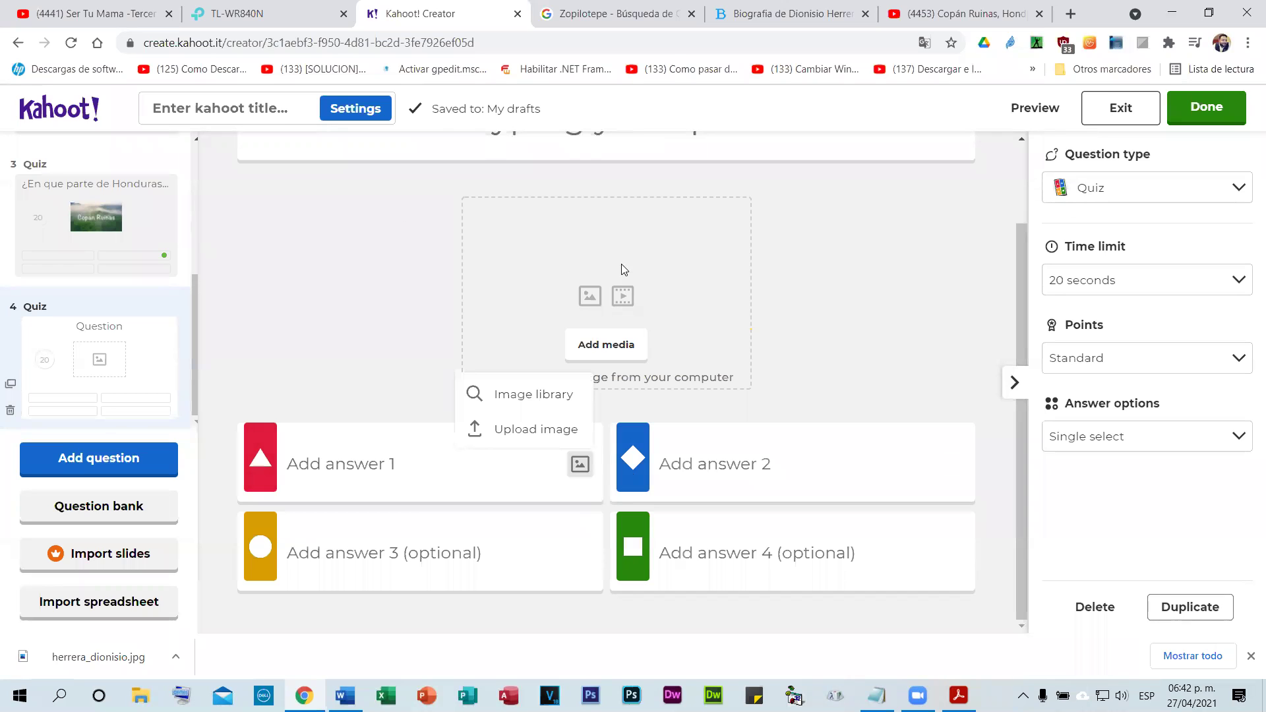
scroll(877, 335, "up", 1)
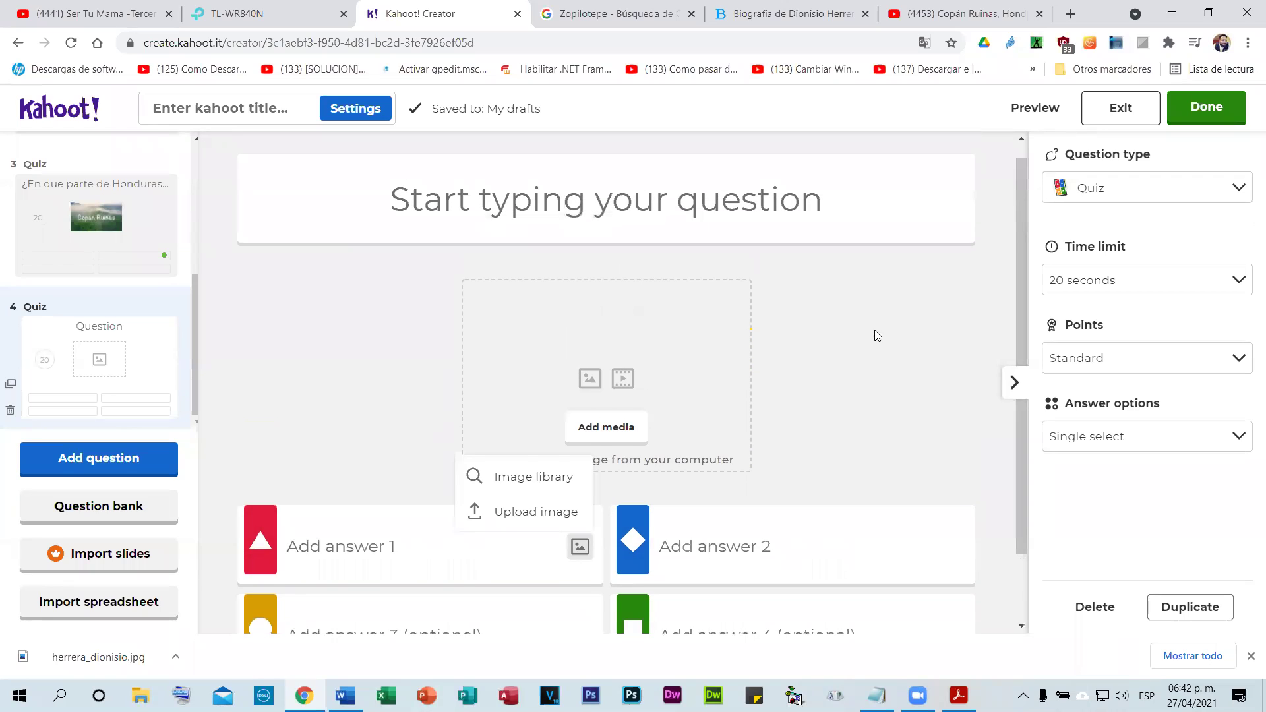
scroll(879, 335, "up", 1)
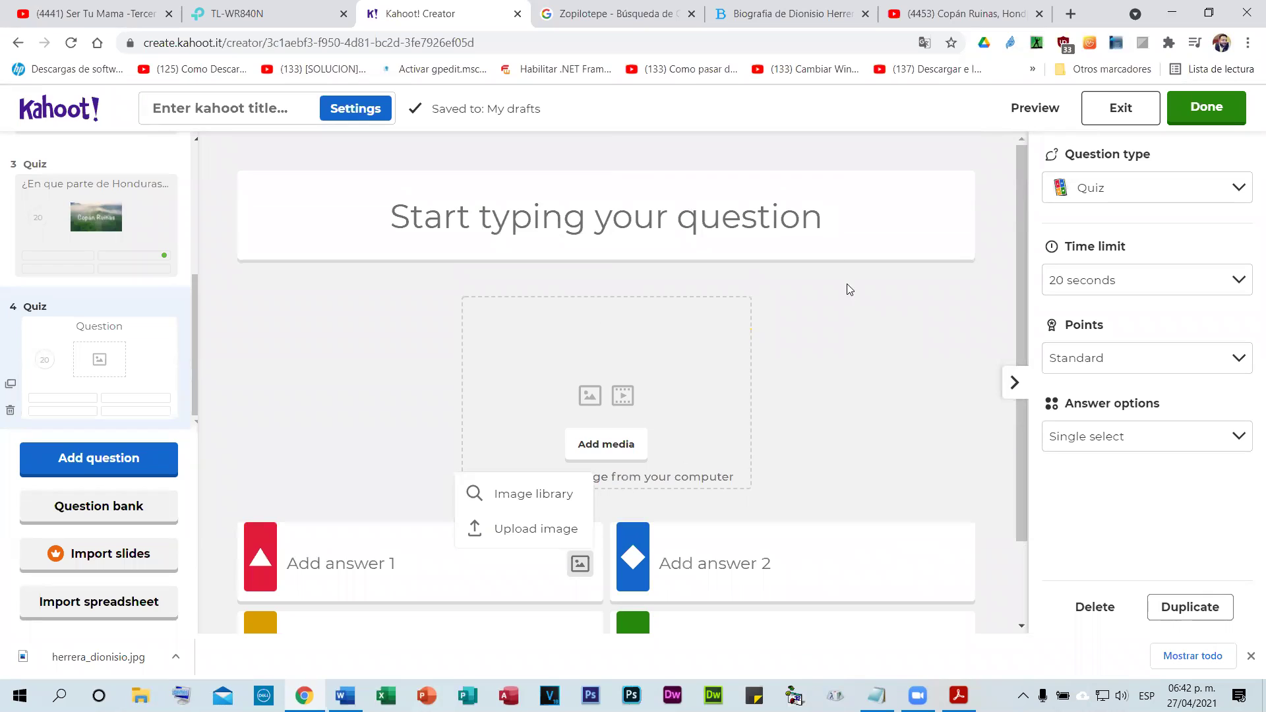
- Enter "¿Cuál es el nombre oficial de Honduras?" as the fourth question's text, correcting the capitalization and the missing accent
left_click(754, 223)
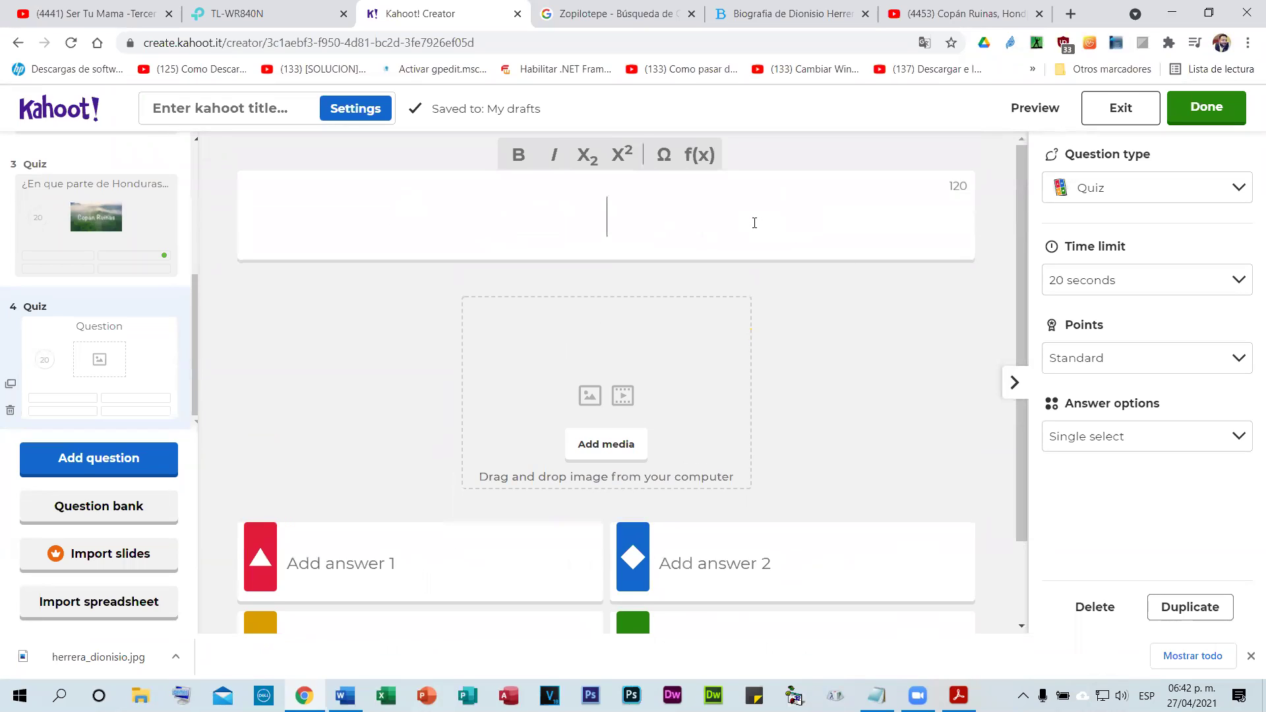
type("Cual es ")
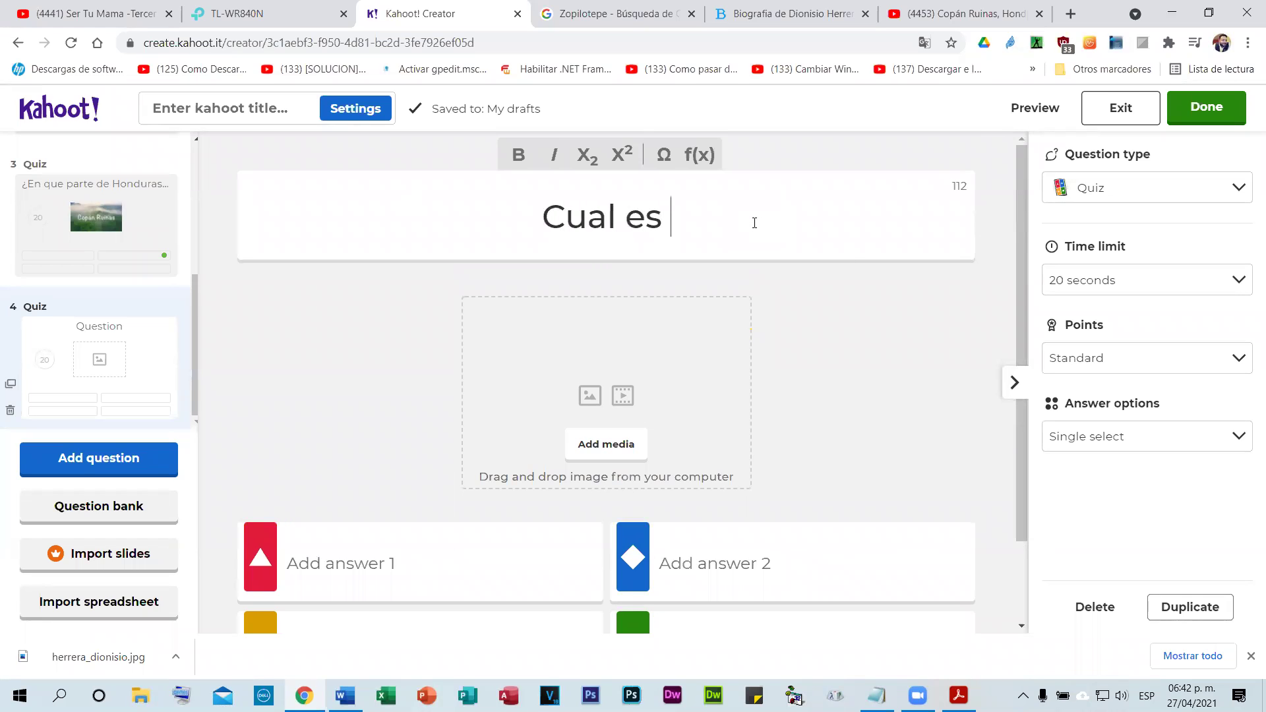
type("el nombre o")
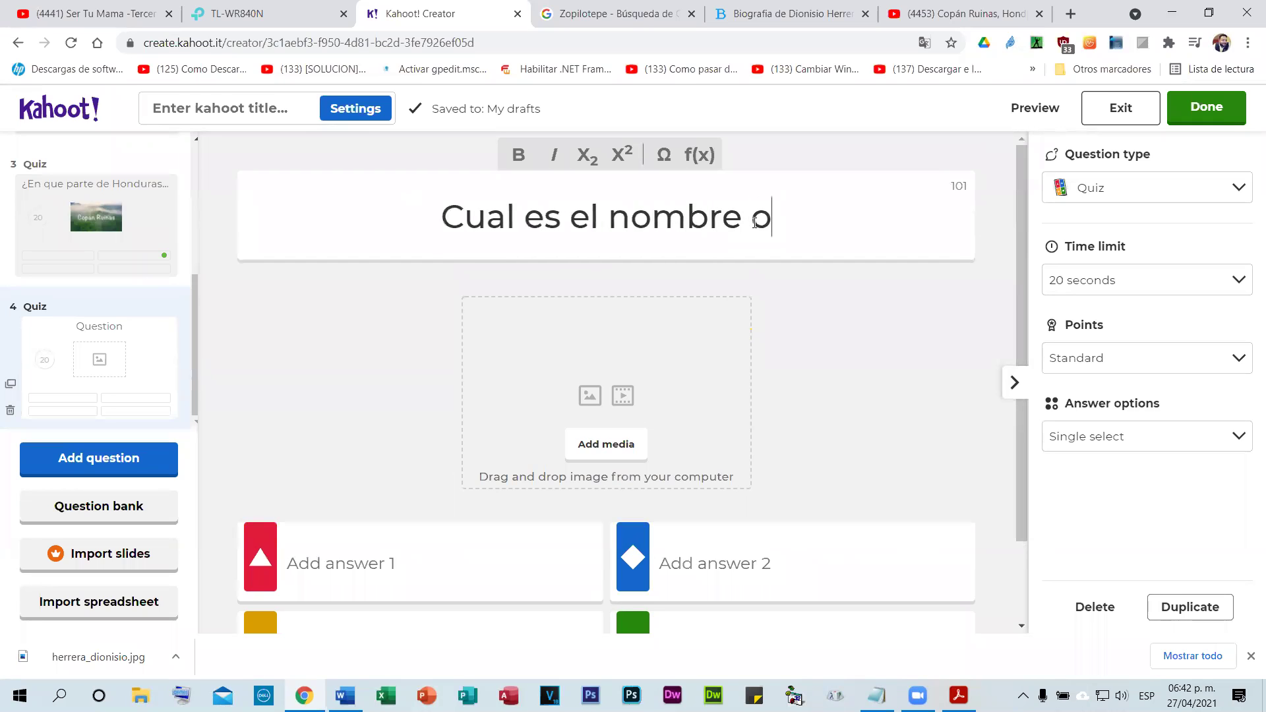
type("ficial de HOnduras?")
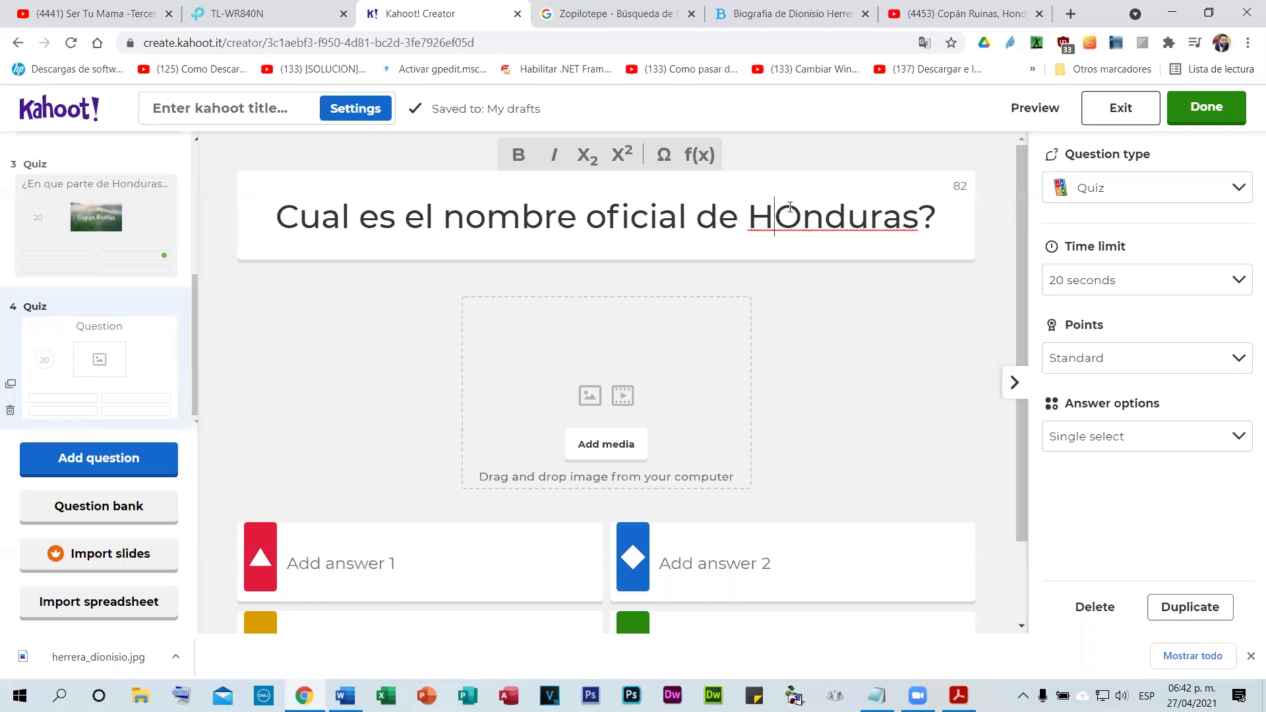
left_click_drag(802, 217, 772, 218)
type("o")
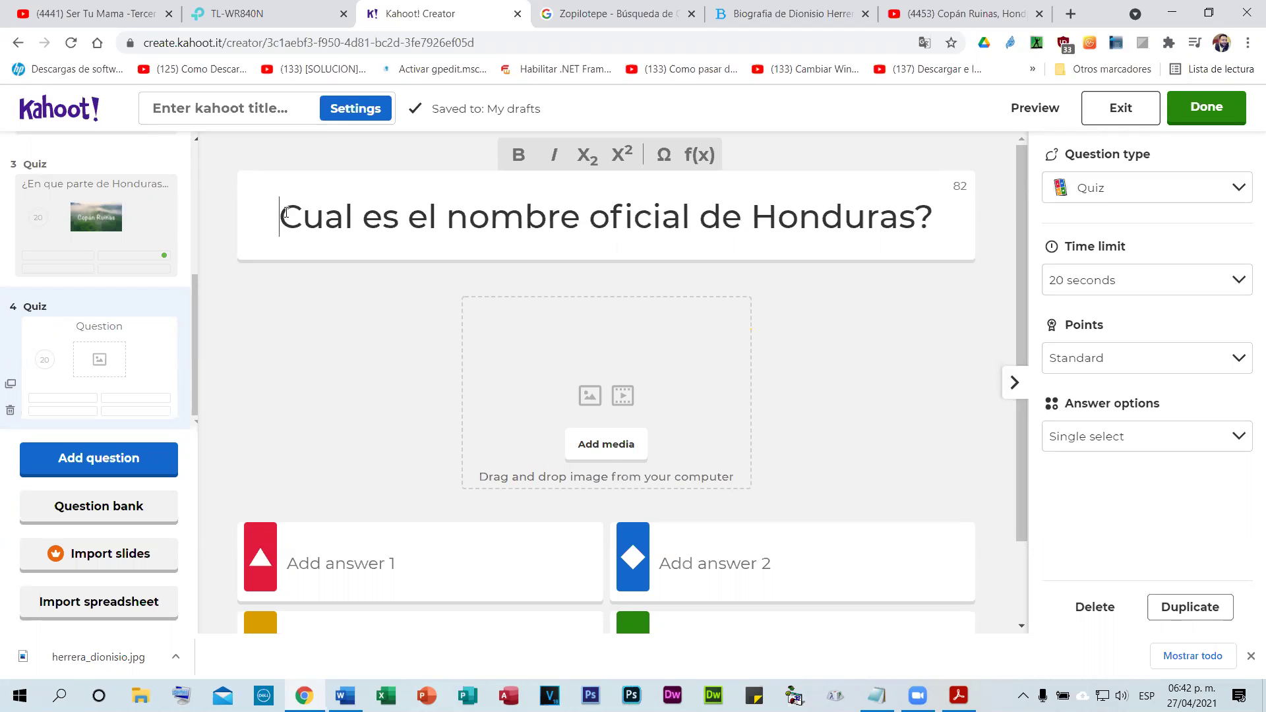
type("¿")
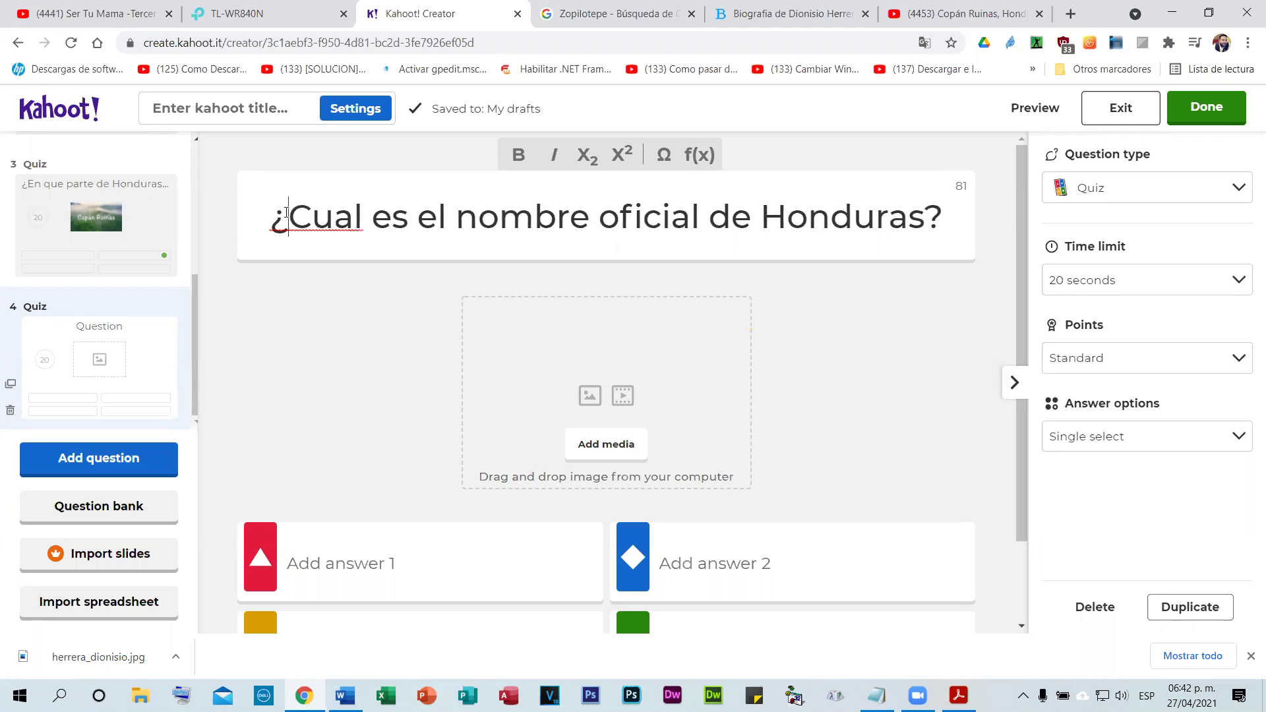
right_click(339, 215)
left_click(377, 234)
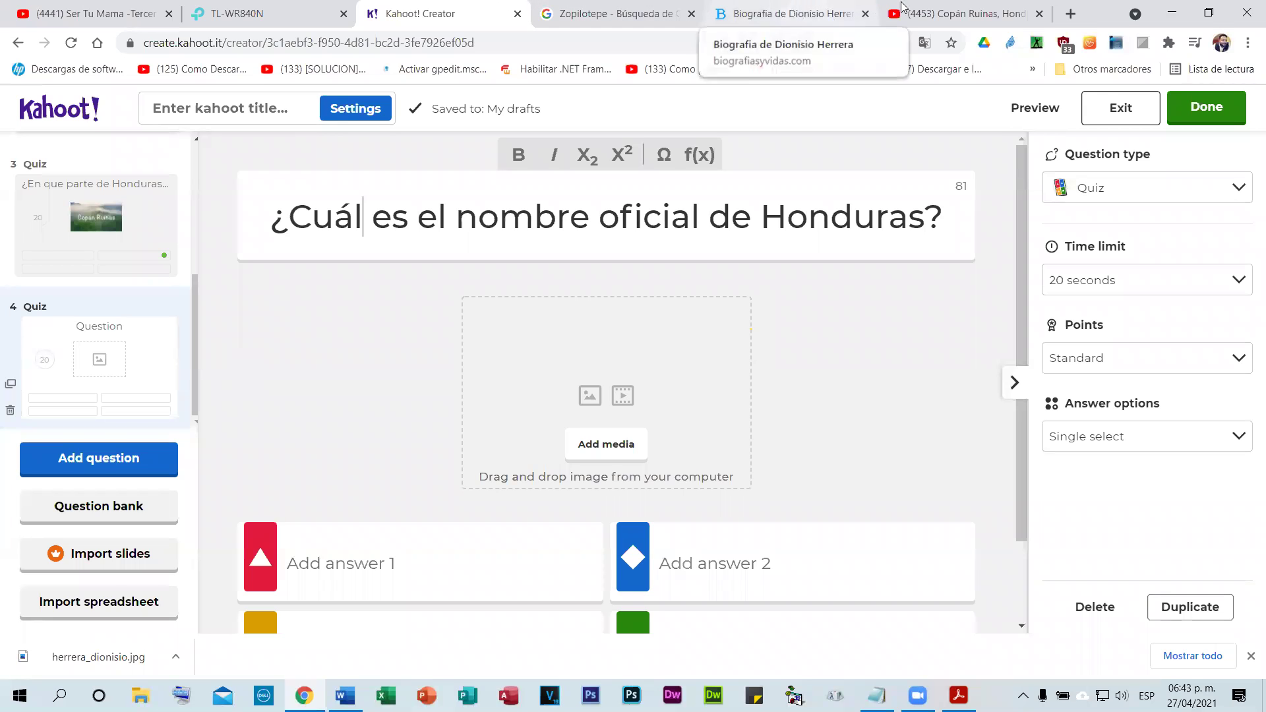
- In the biography browser tab, search Google for "Honduras", correcting the misspelled query, and show the image results
left_click(795, 13)
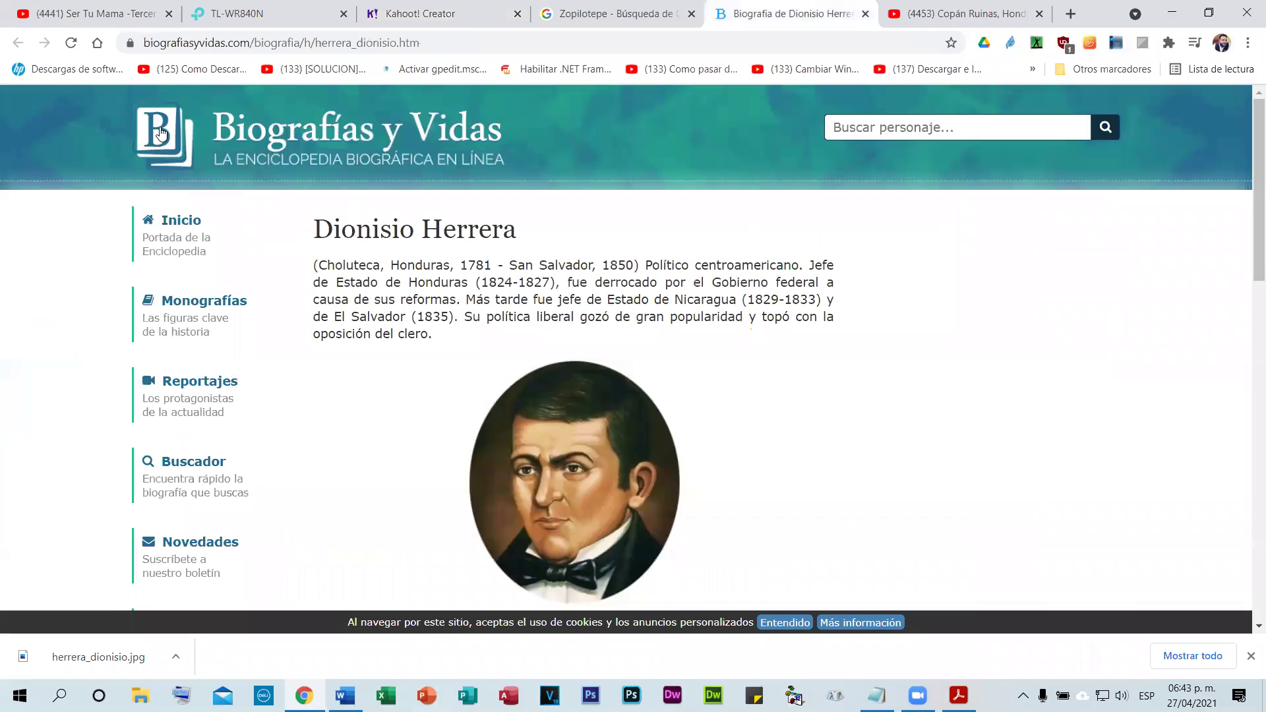
left_click(97, 42)
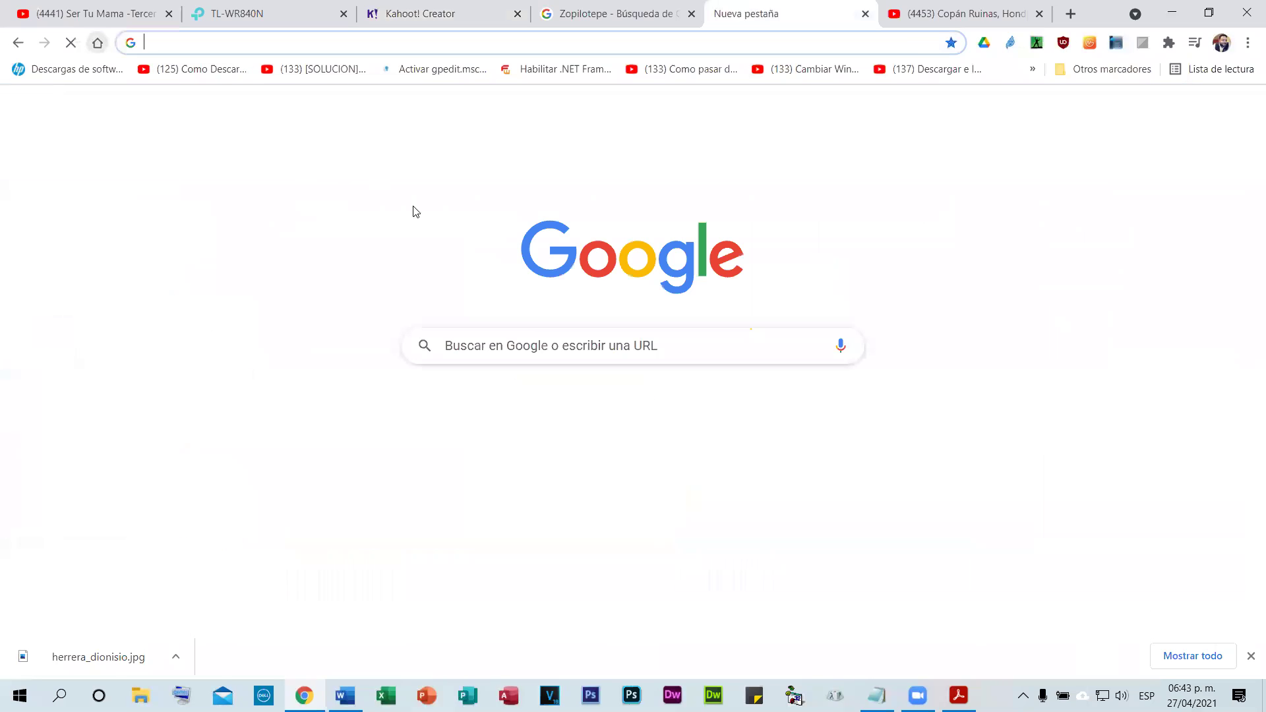
left_click(528, 346)
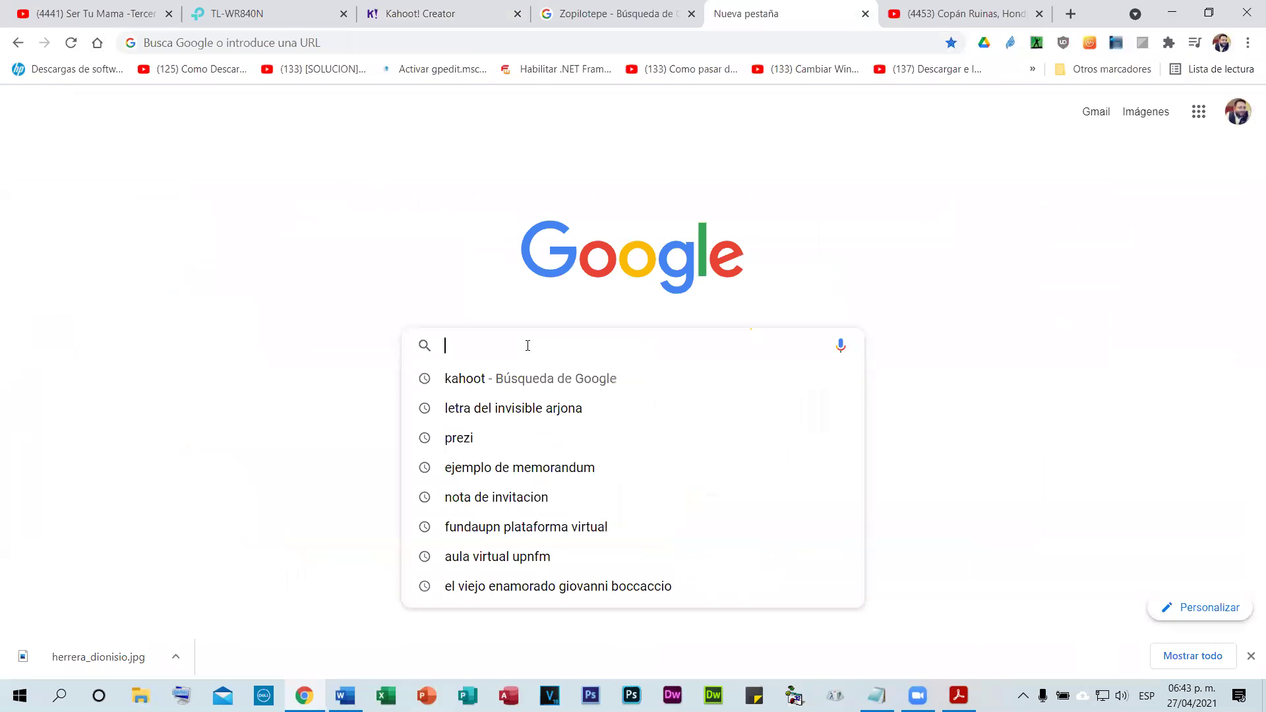
type("onduras")
key("Return")
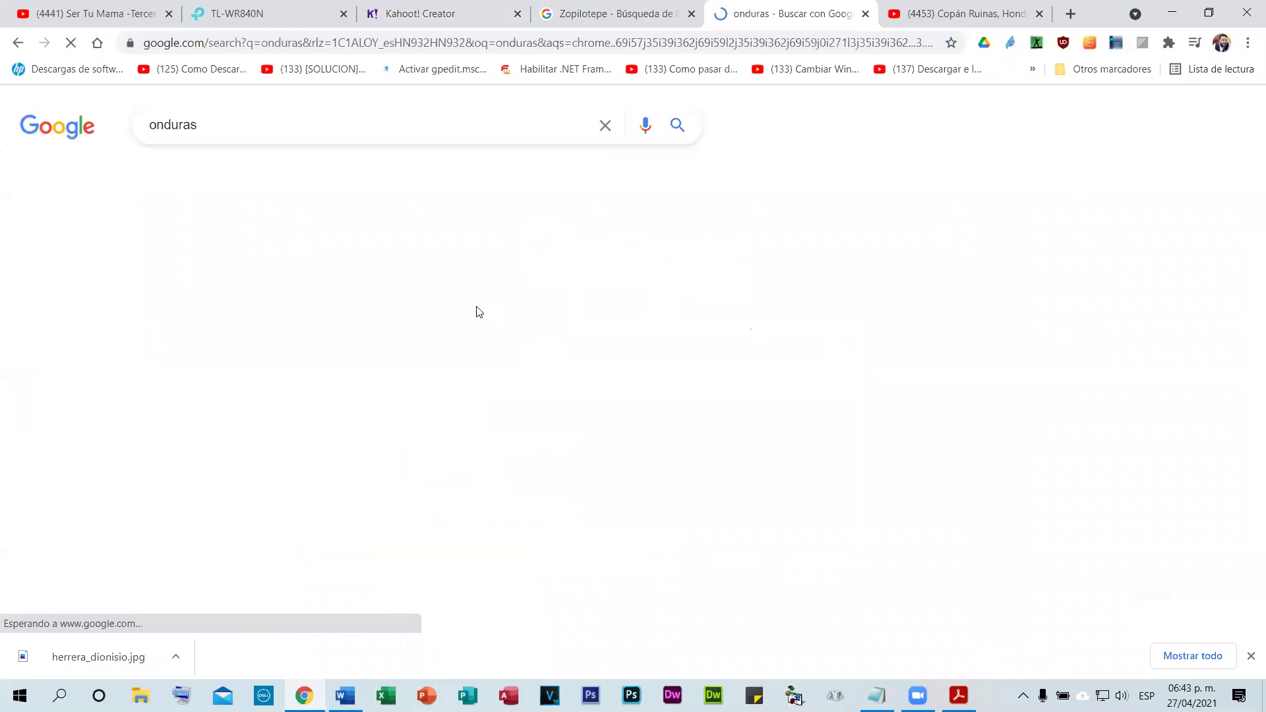
left_click(150, 128)
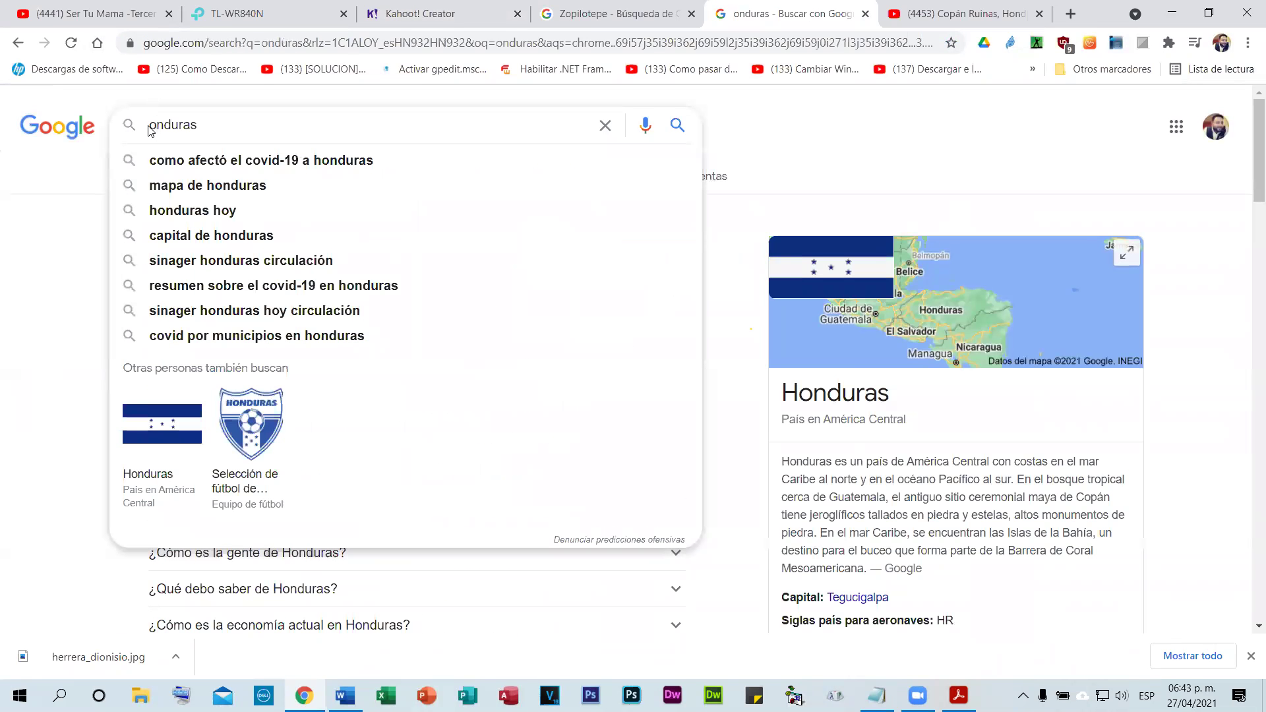
type("H")
key("Return")
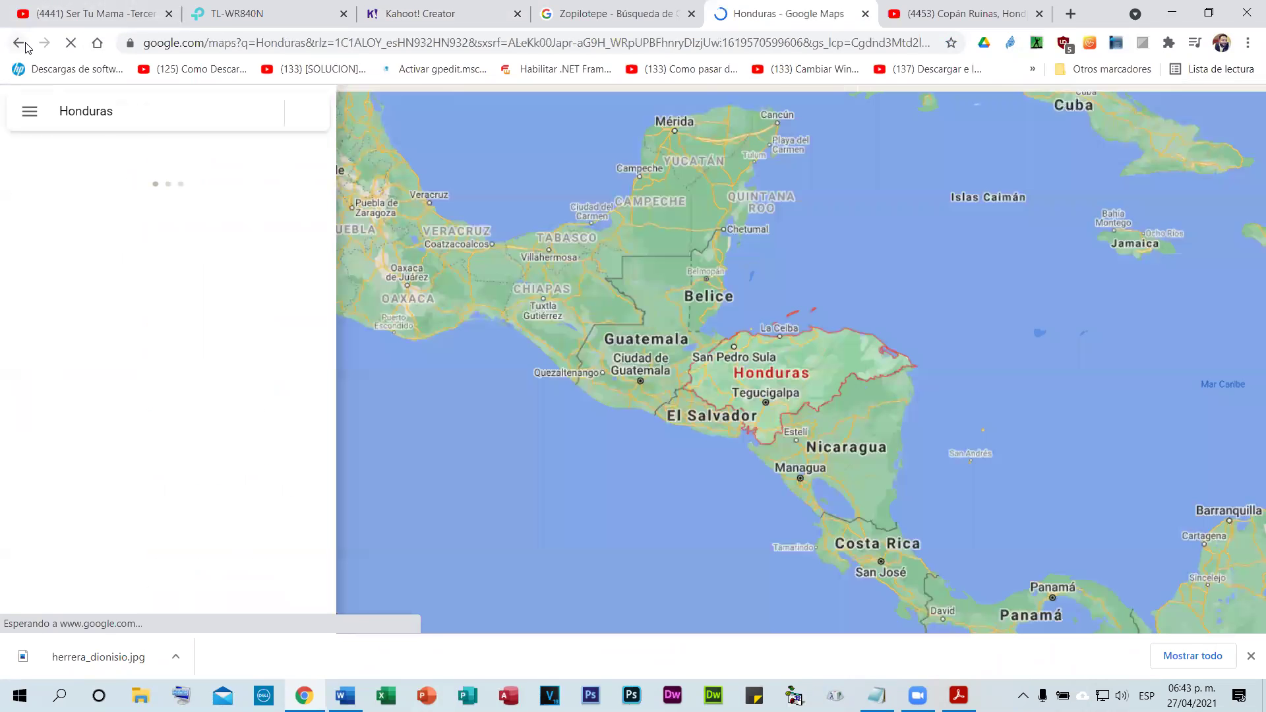
left_click(25, 43)
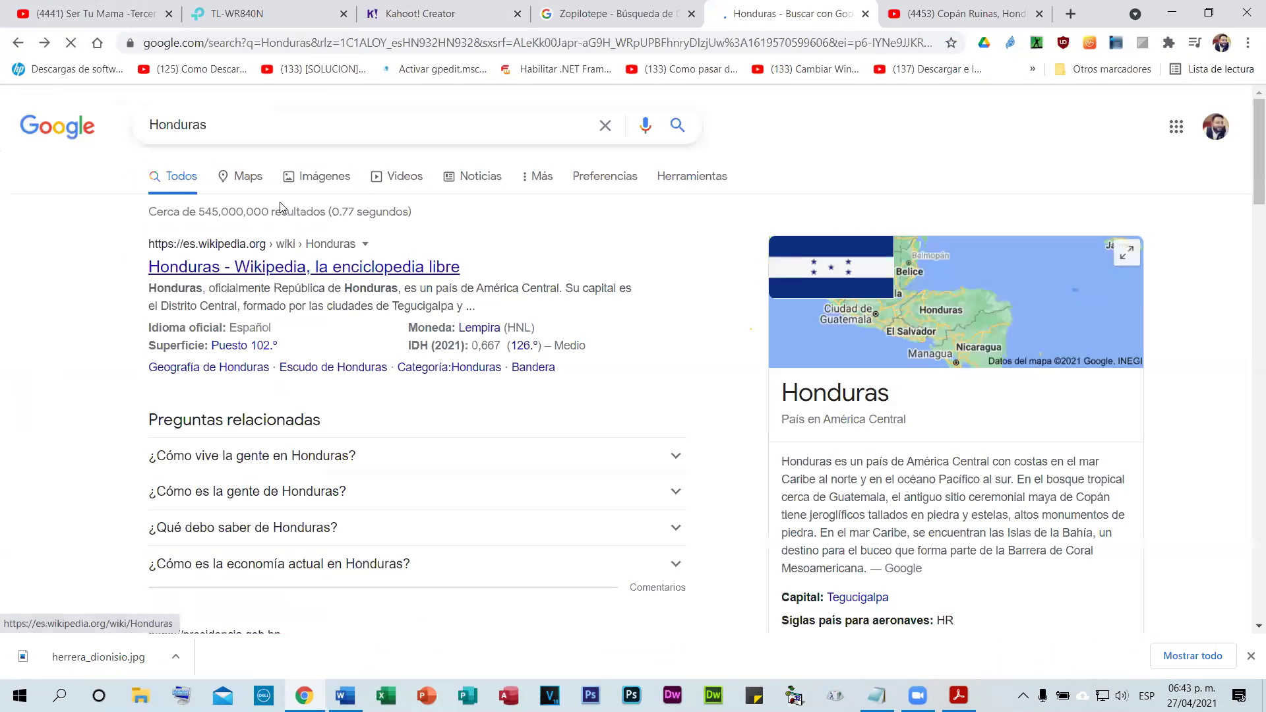
left_click(317, 183)
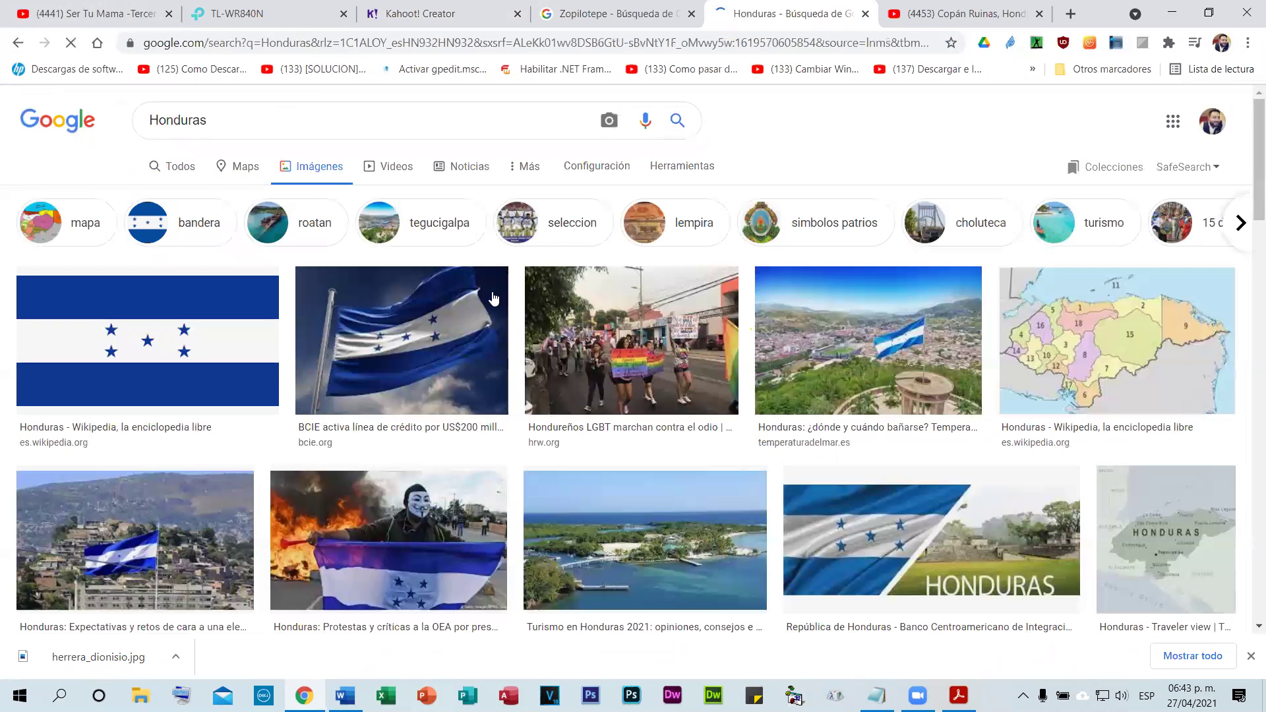
scroll(1064, 310, "down", 2)
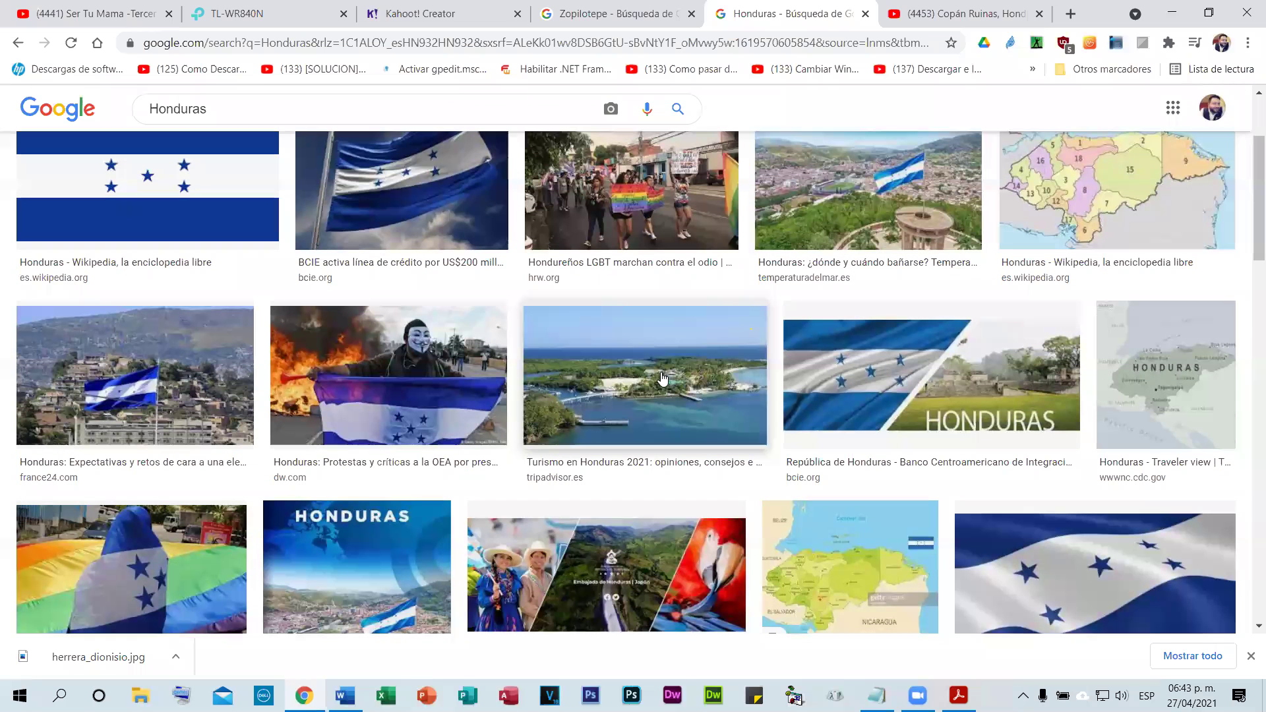
left_click(162, 401)
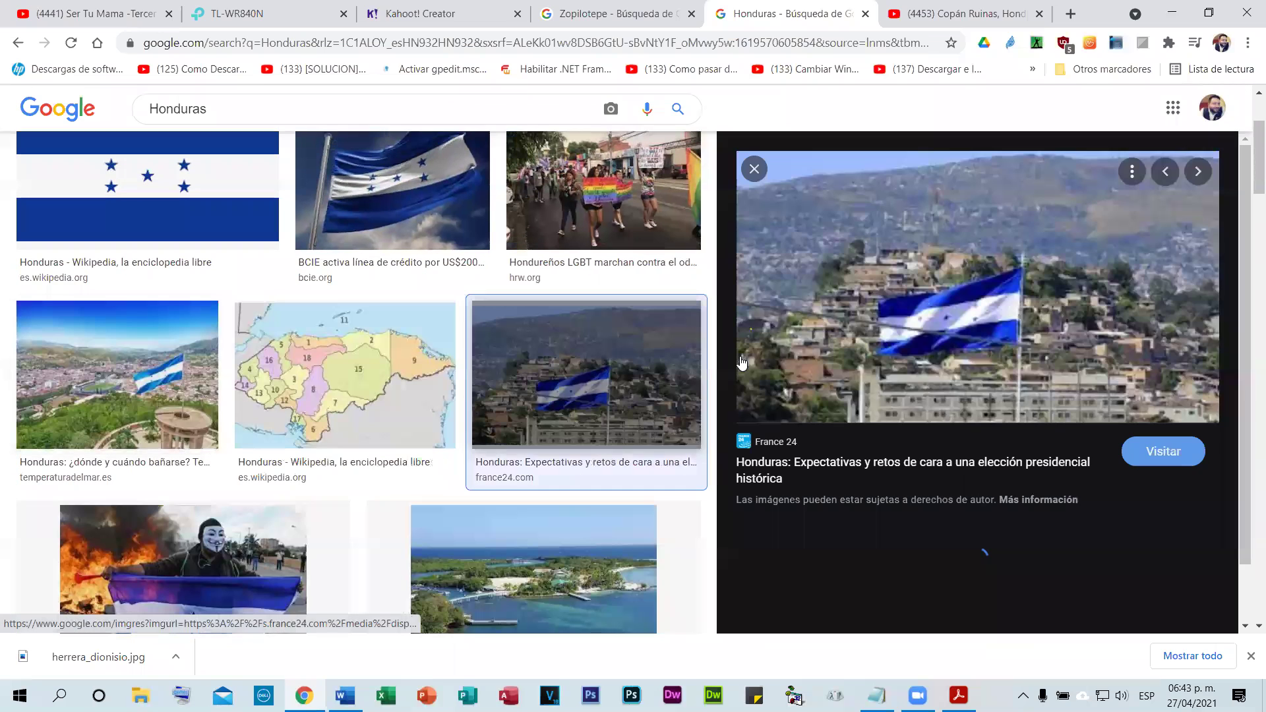
left_click(1003, 270)
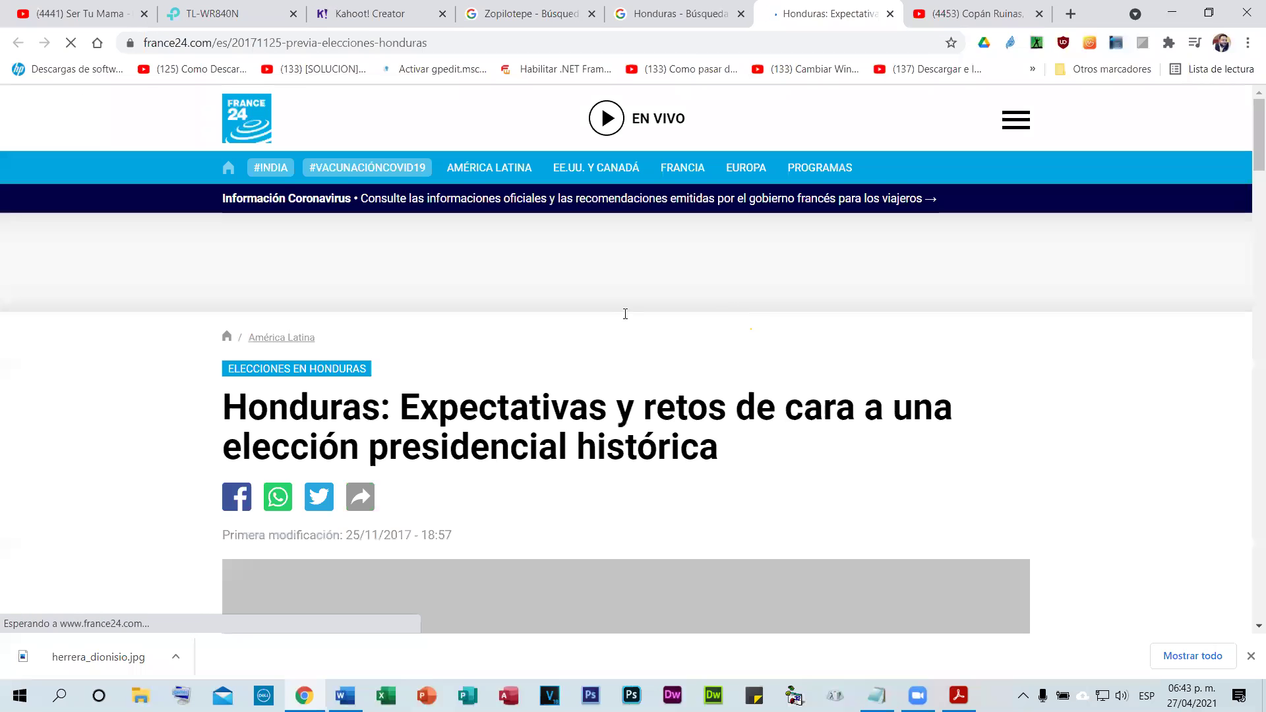
scroll(625, 313, "down", 3)
scroll(581, 371, "down", 4)
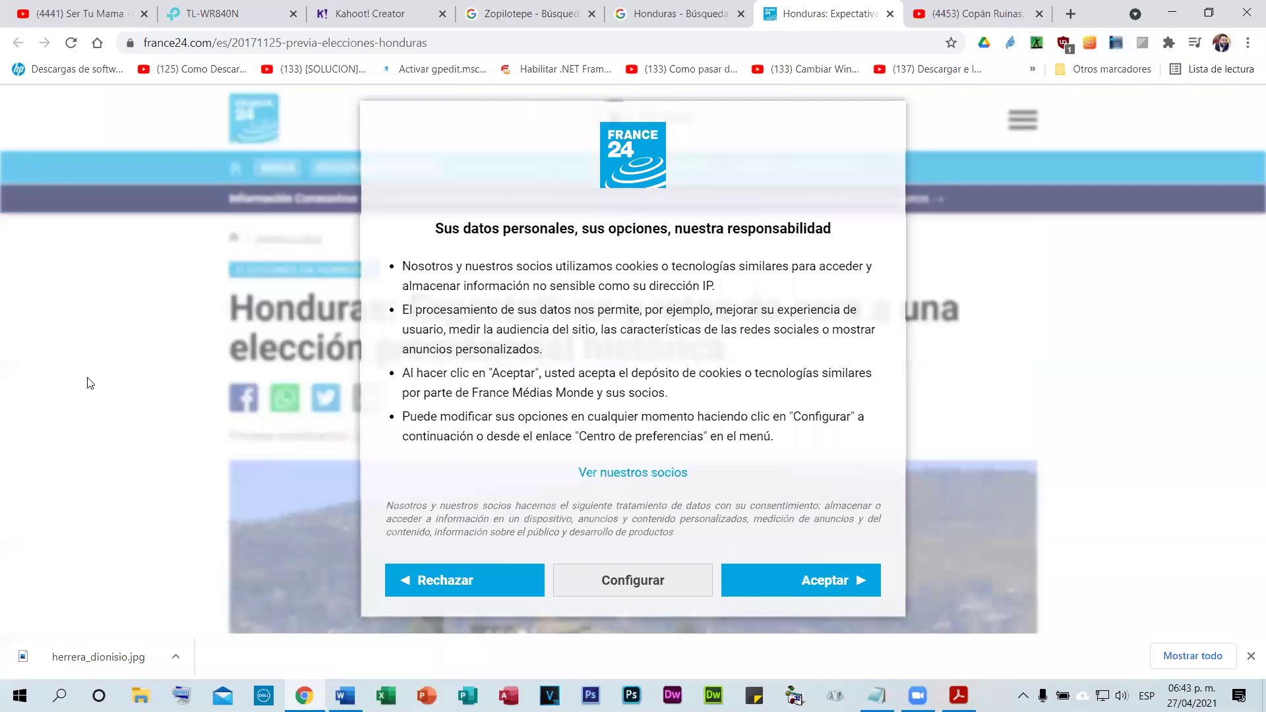
left_click(839, 583)
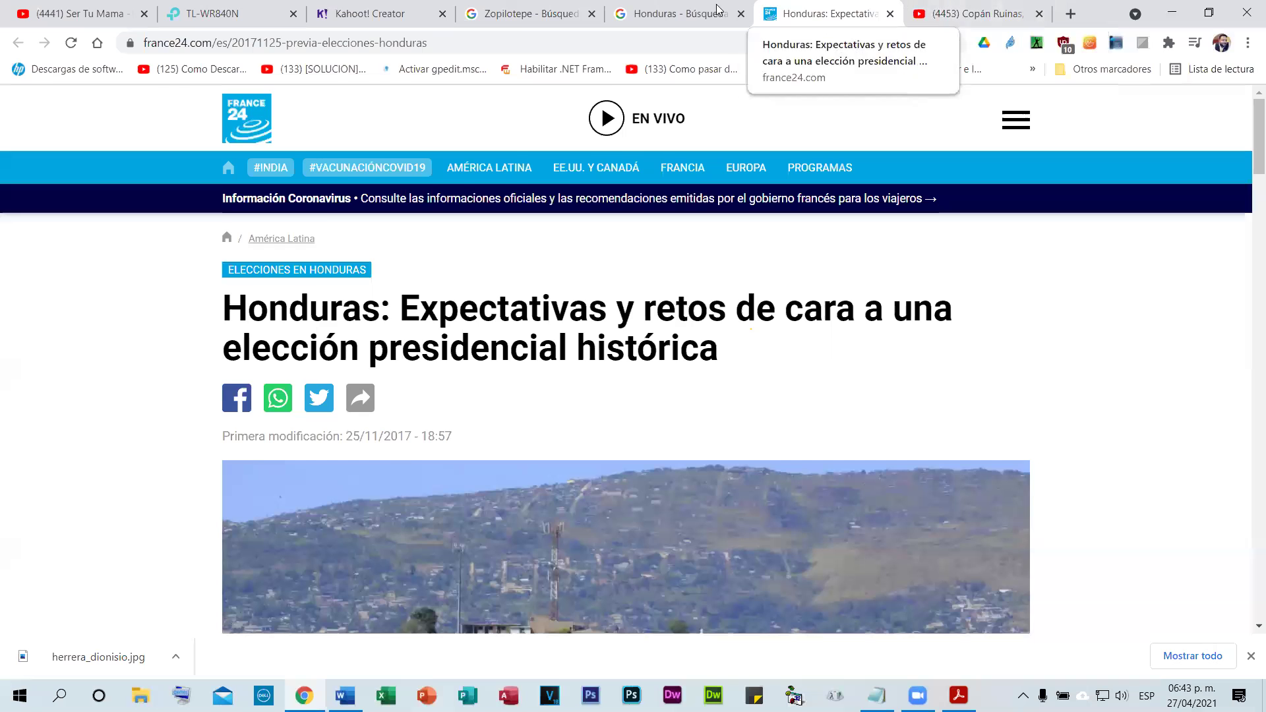
left_click(664, 16)
- Save the TripAdvisor photo of the Honduran coast to the desktop as view-from-the-cruise.jpg
scroll(574, 317, "down", 3)
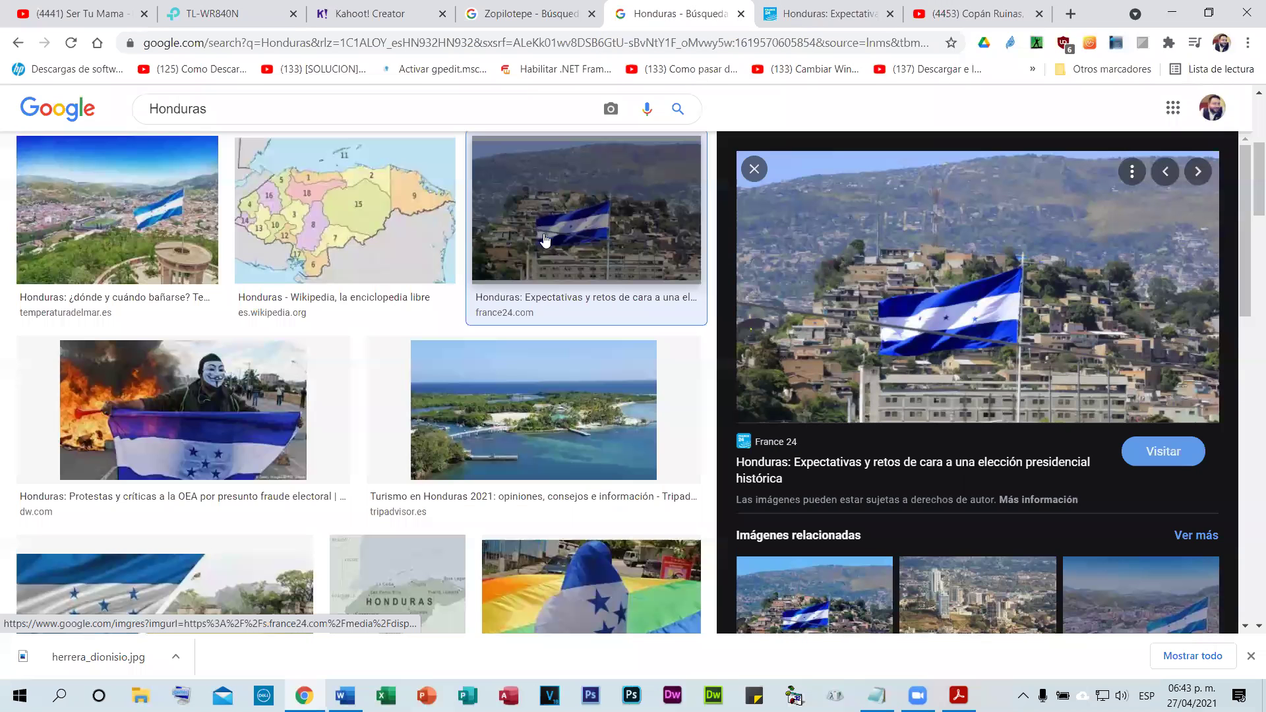
left_click(541, 413)
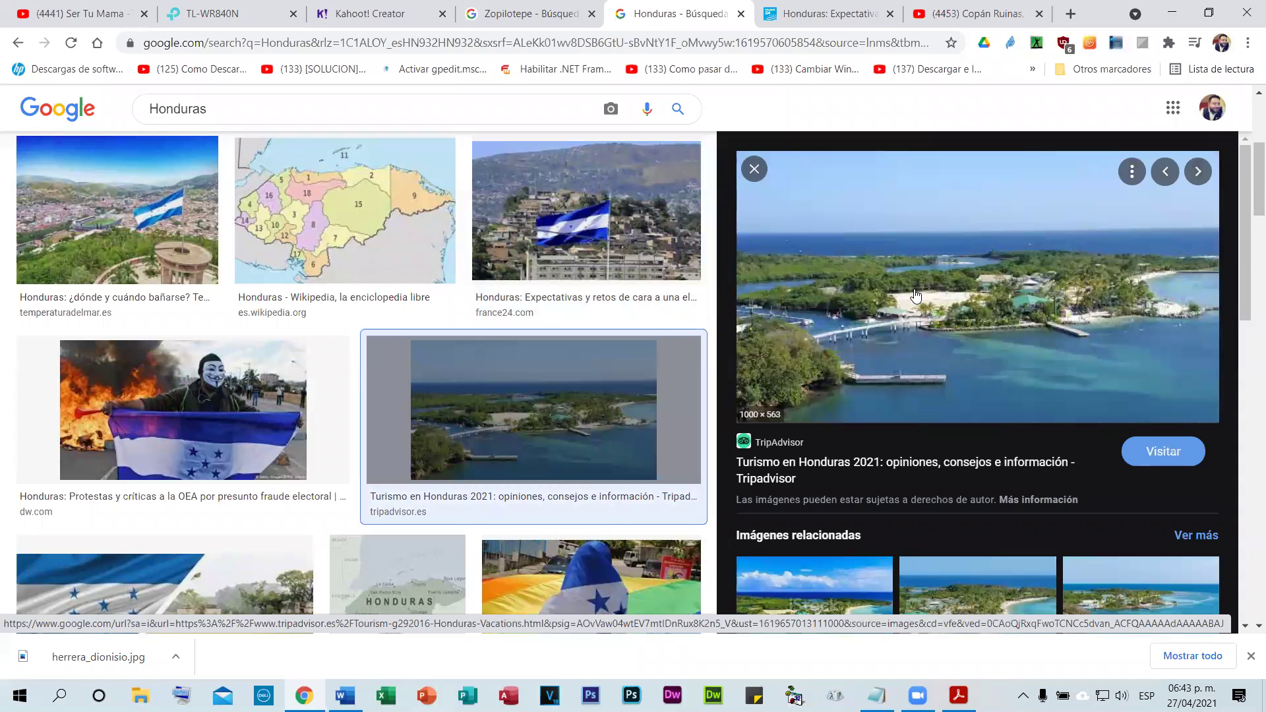
right_click(915, 295)
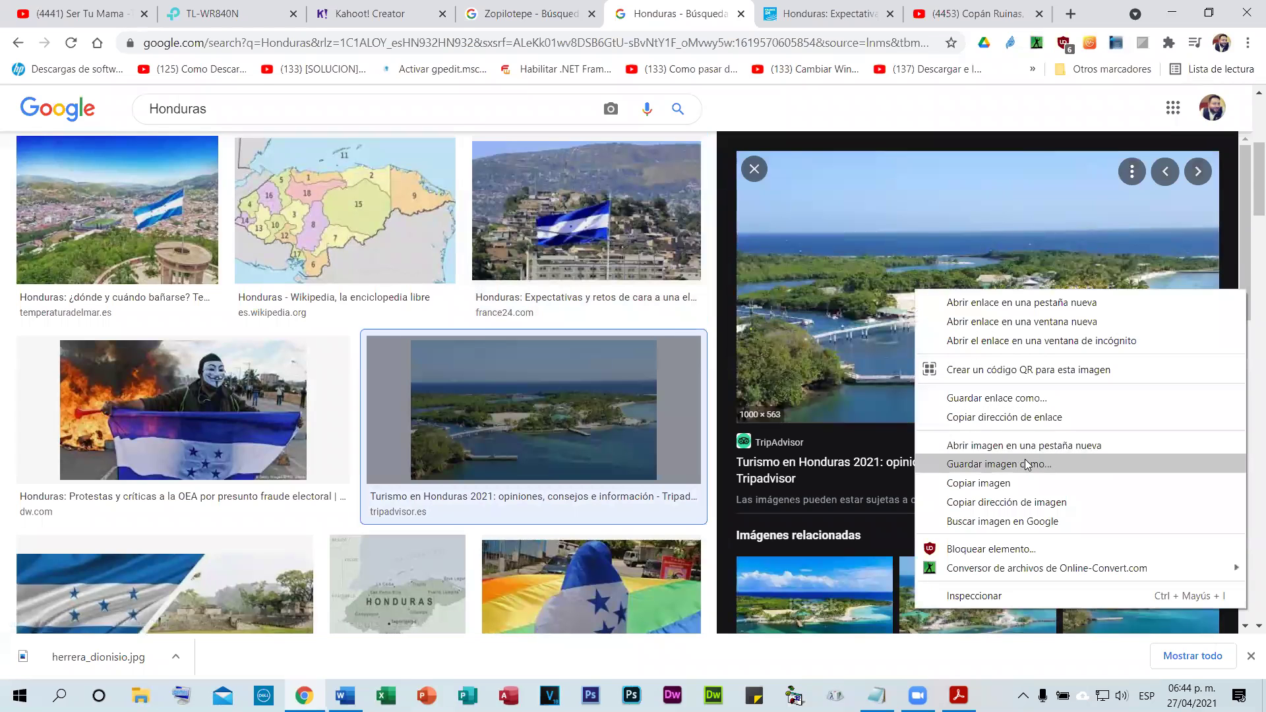
left_click(999, 464)
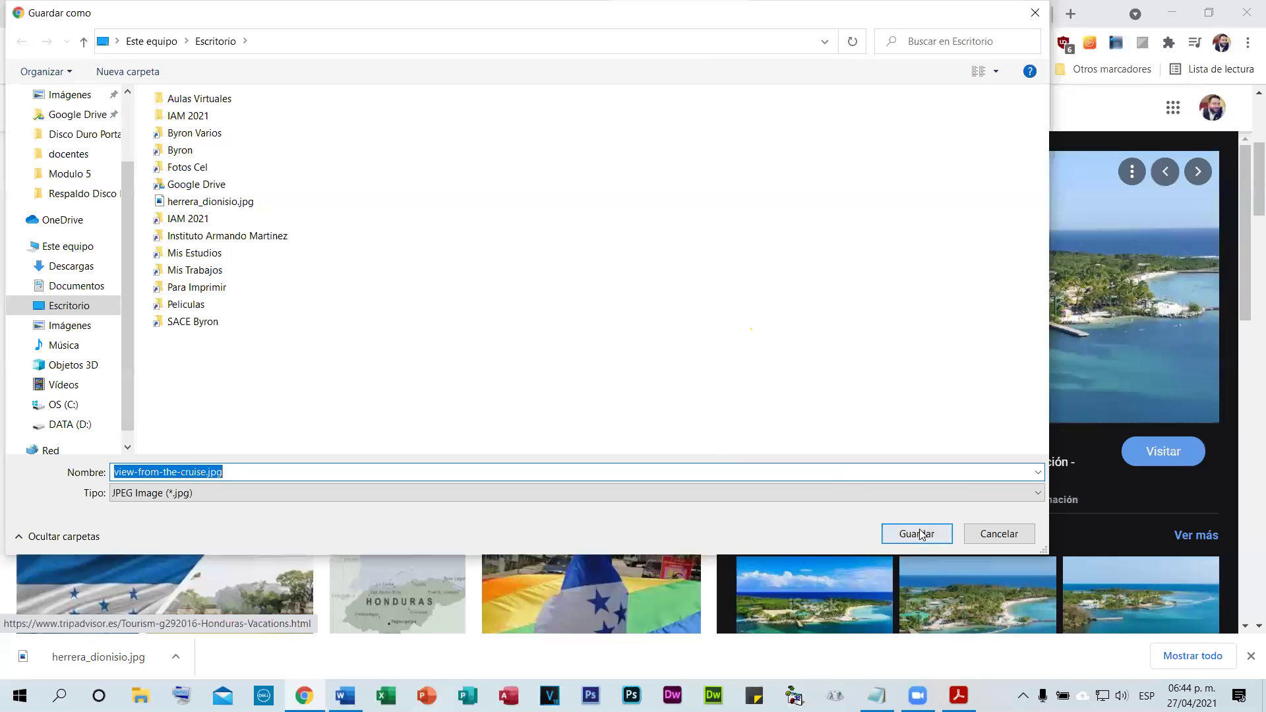
left_click(918, 534)
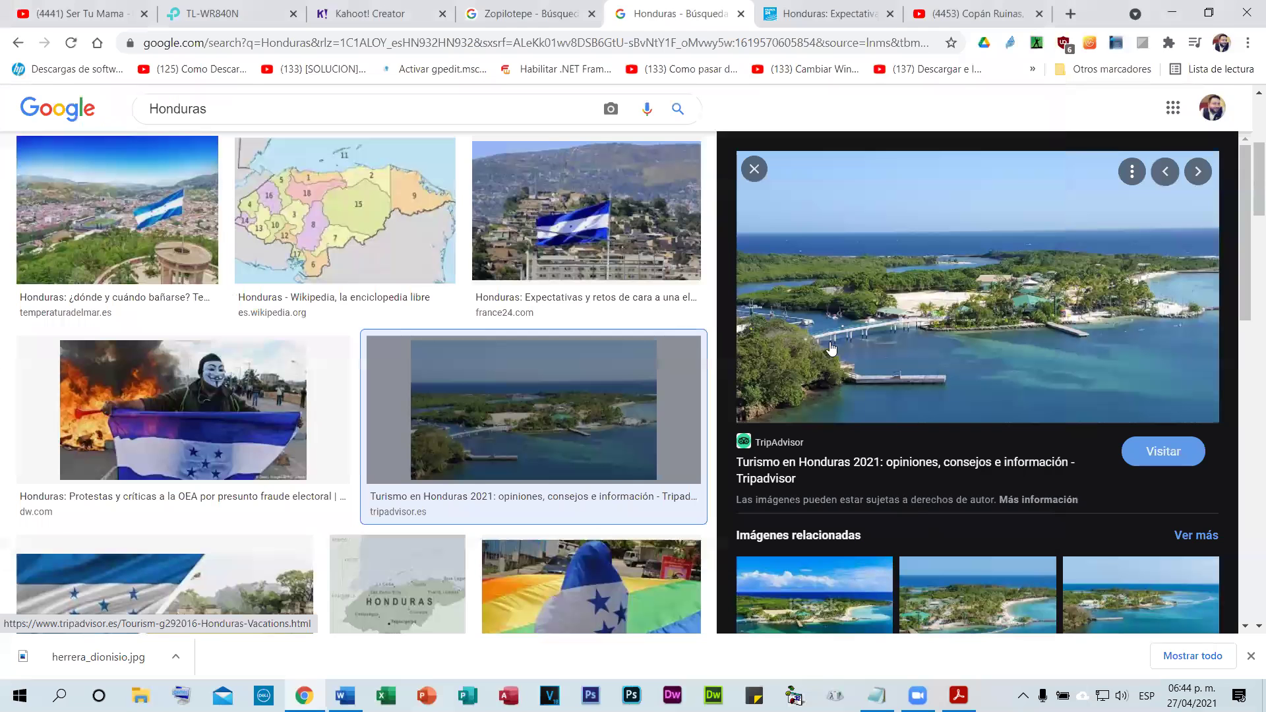
- Return to the Kahoot! creator and upload view-from-the-cruise.jpg from the desktop as the fourth question's image
left_click(519, 10)
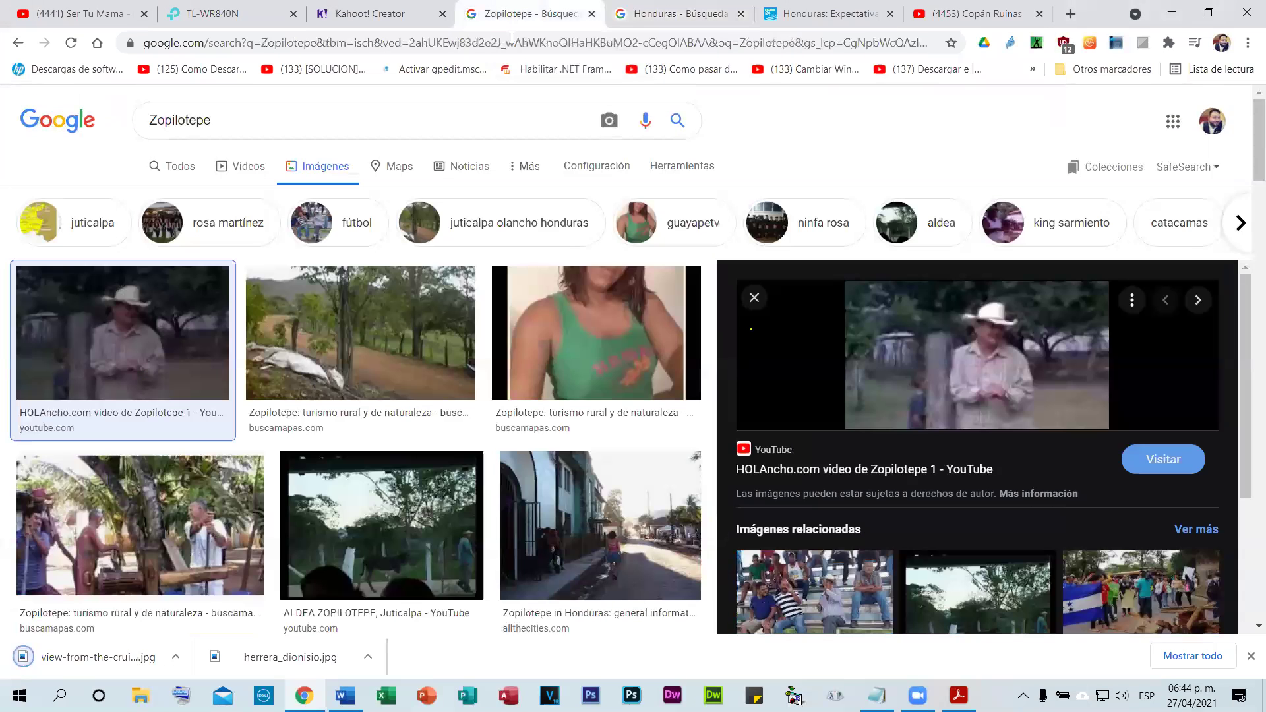
left_click(399, 9)
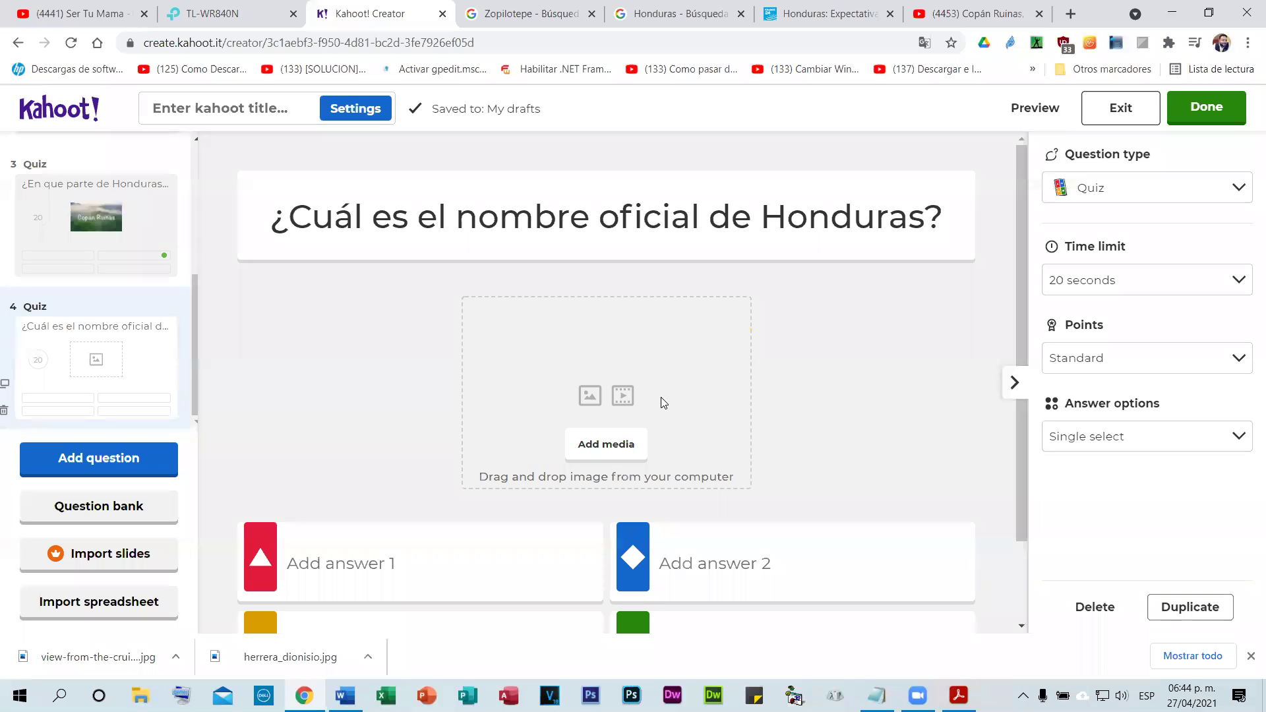
left_click(574, 443)
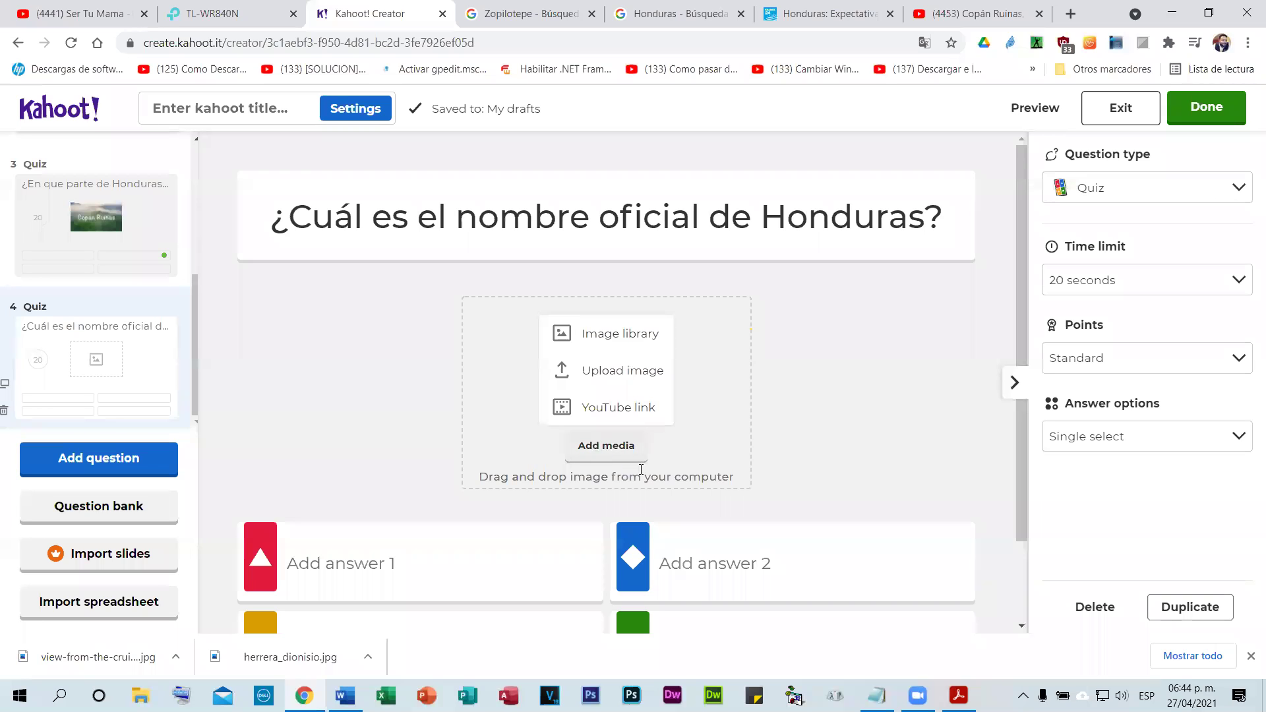
left_click(604, 370)
left_click(241, 342)
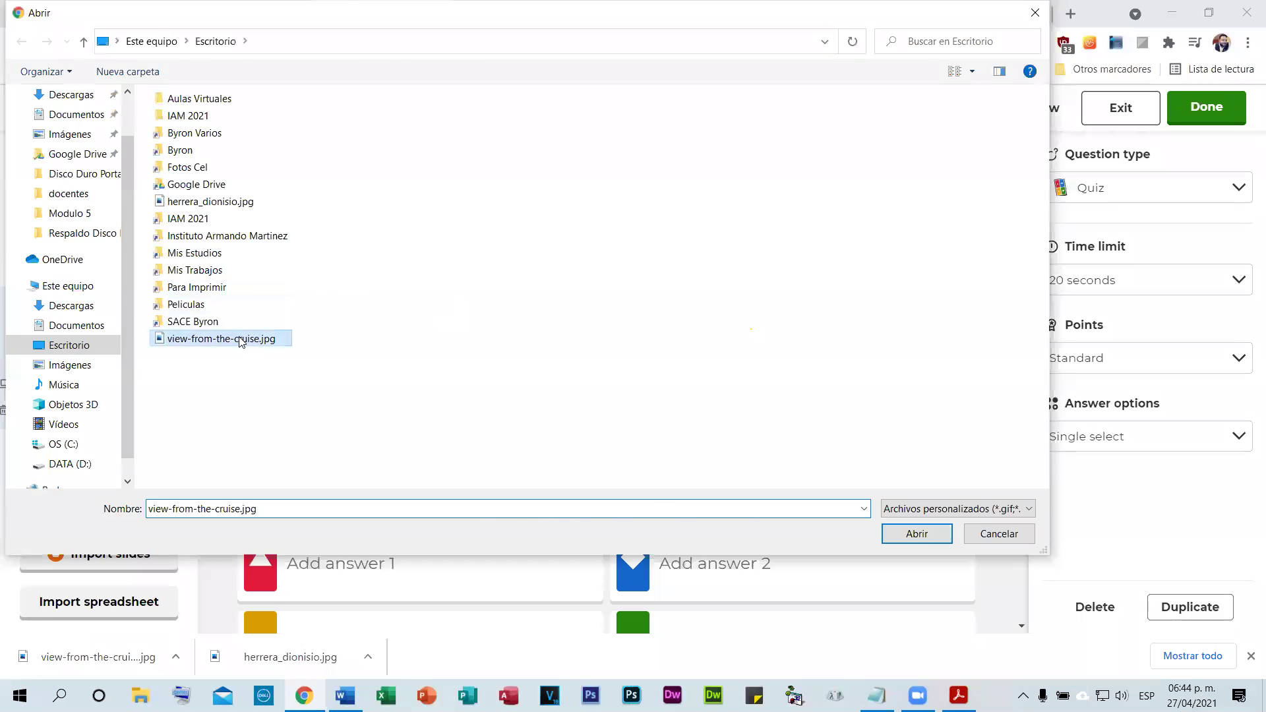
double_click(241, 341)
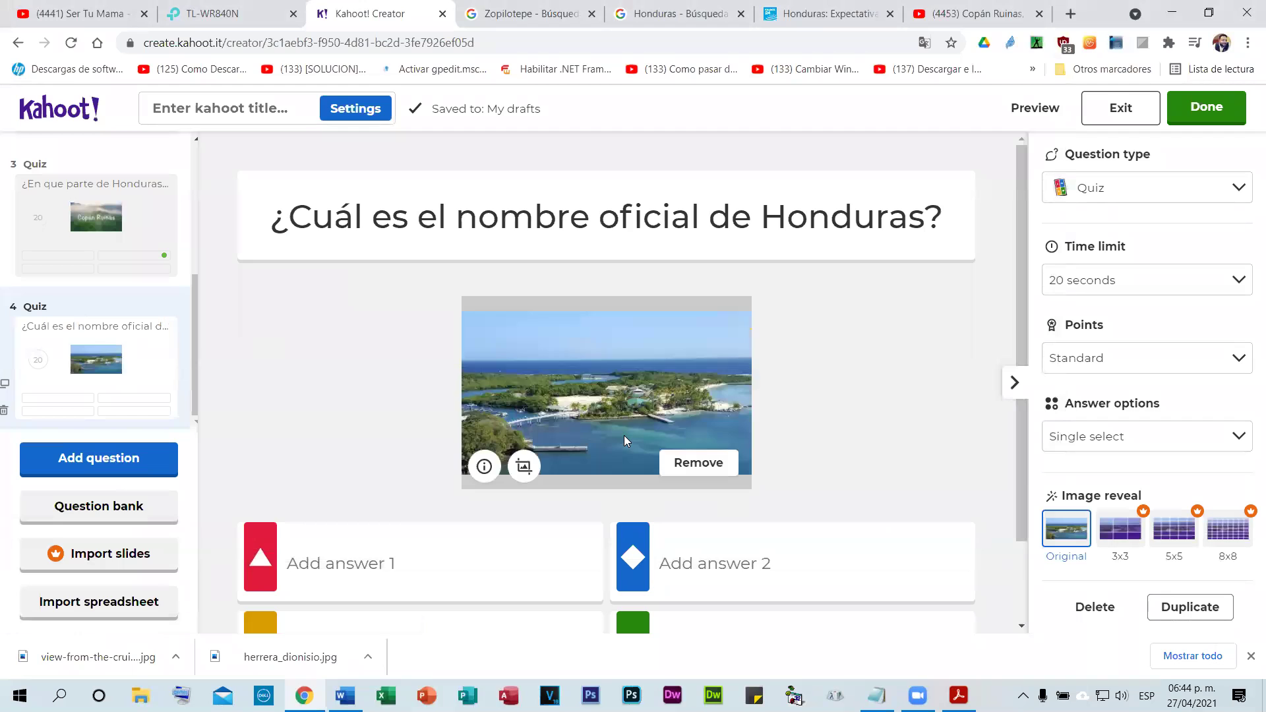
- Enter "Honduras" as the fourth question's first answer and "Republica de Honduras" as its second, correcting the capitalization
scroll(844, 395, "down", 2)
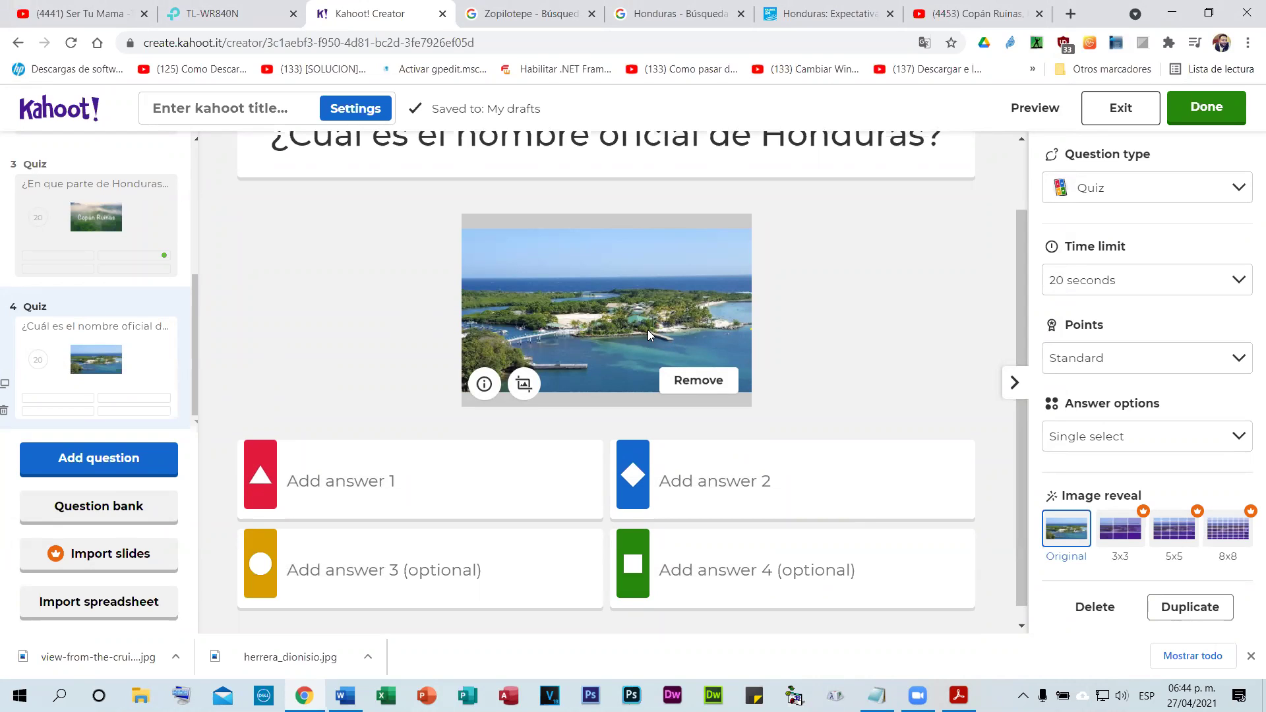
scroll(422, 265, "up", 1)
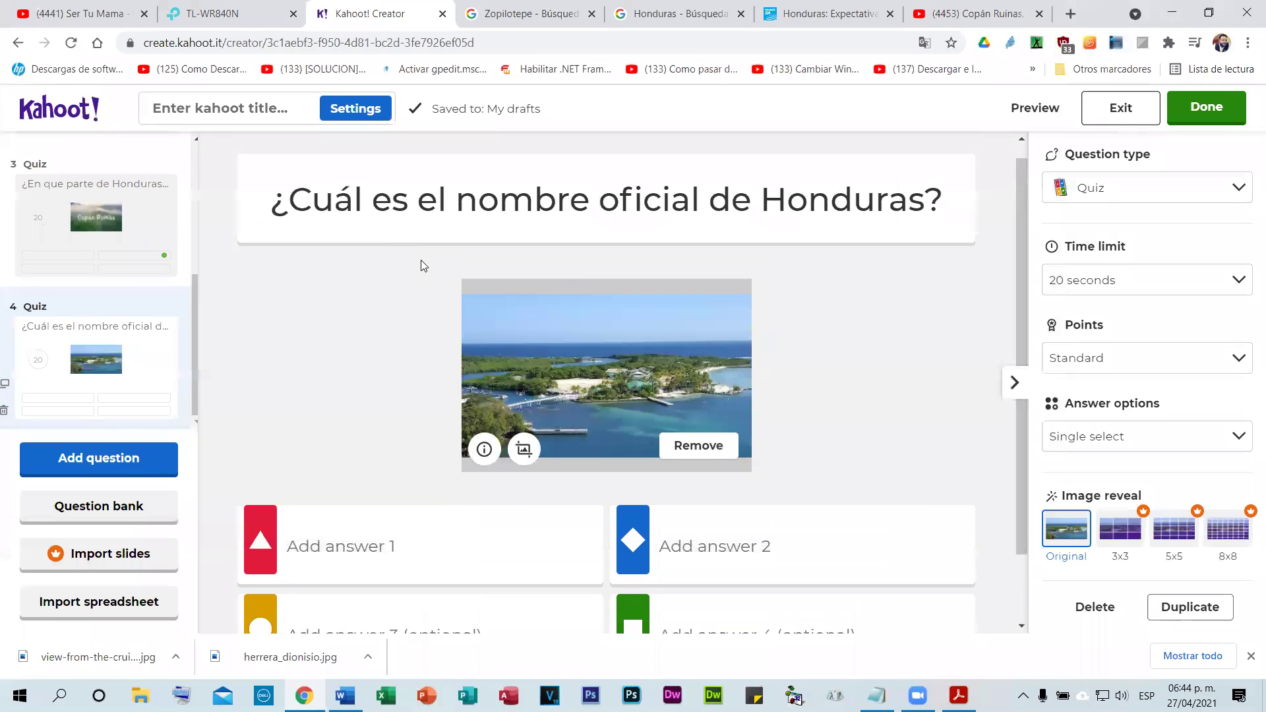
scroll(421, 264, "up", 1)
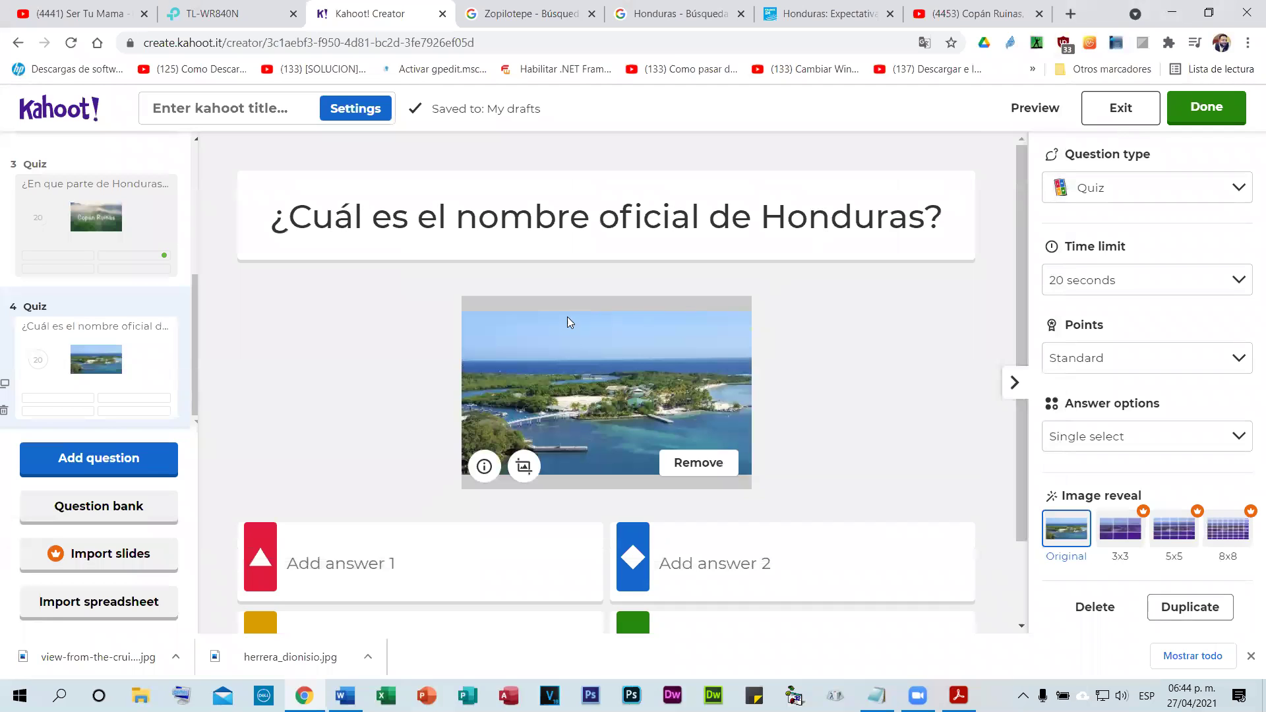
scroll(567, 317, "down", 2)
left_click(333, 469)
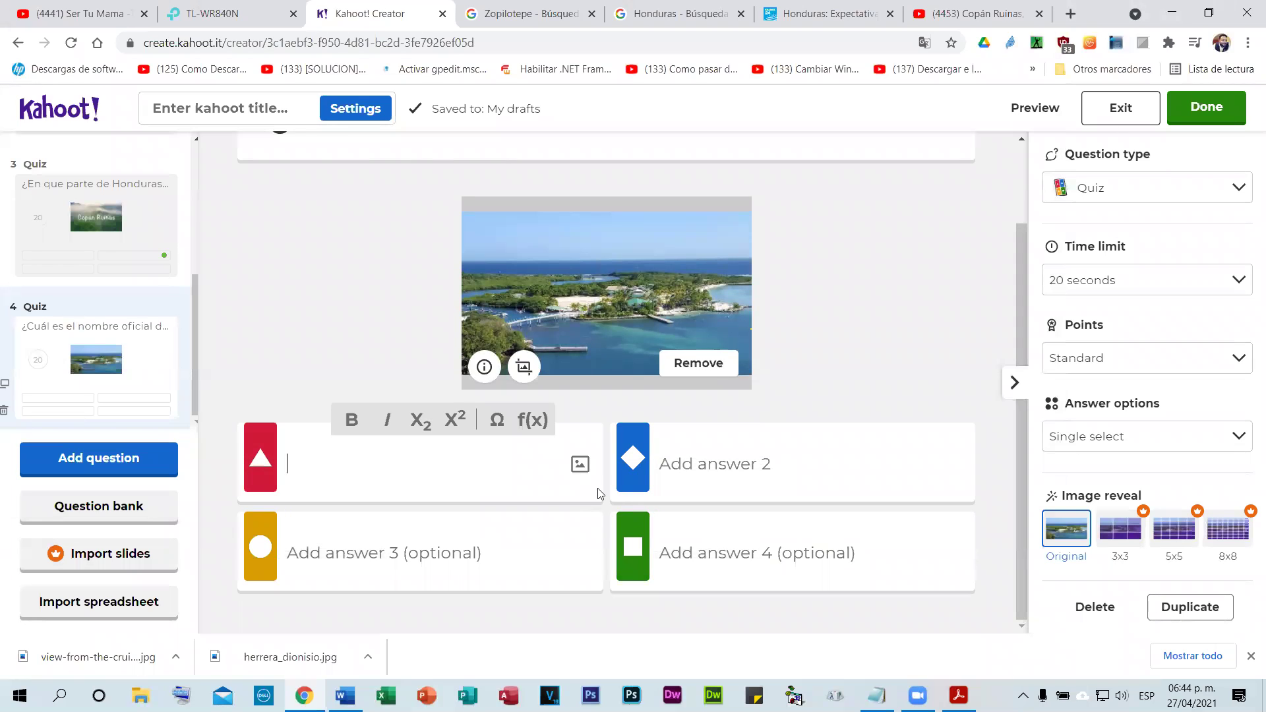
type("Honduras")
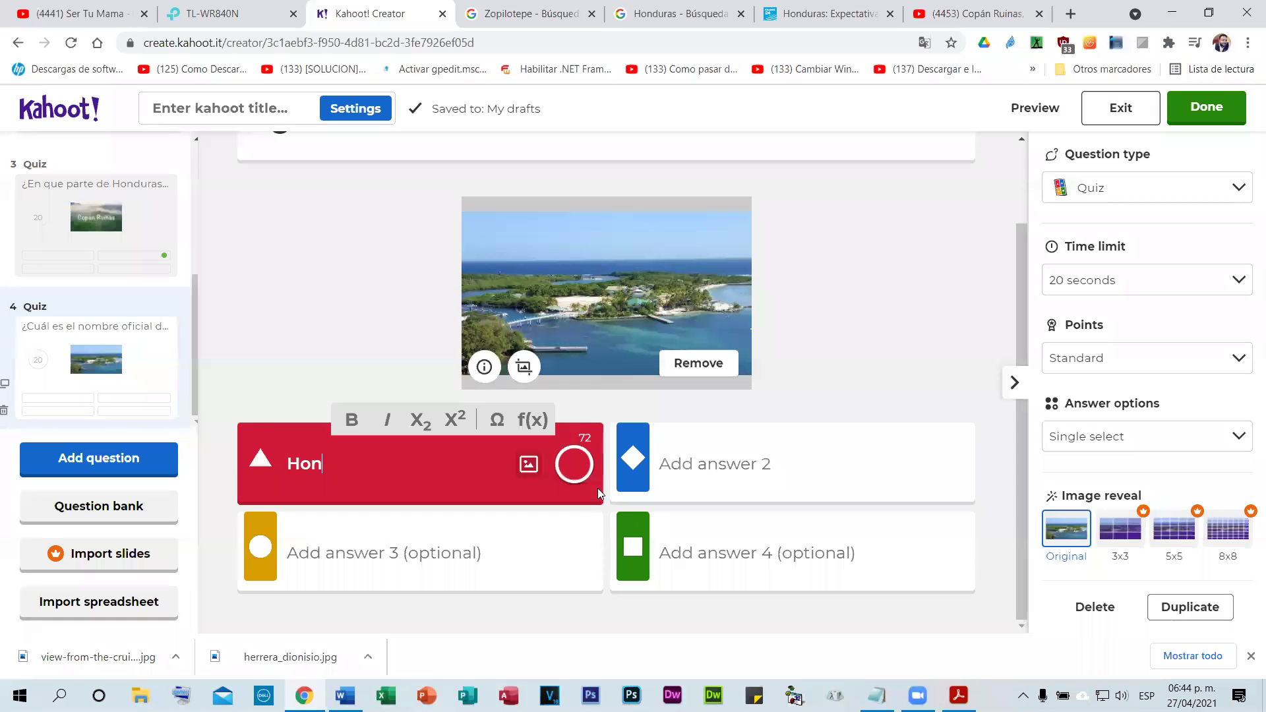
left_click(721, 479)
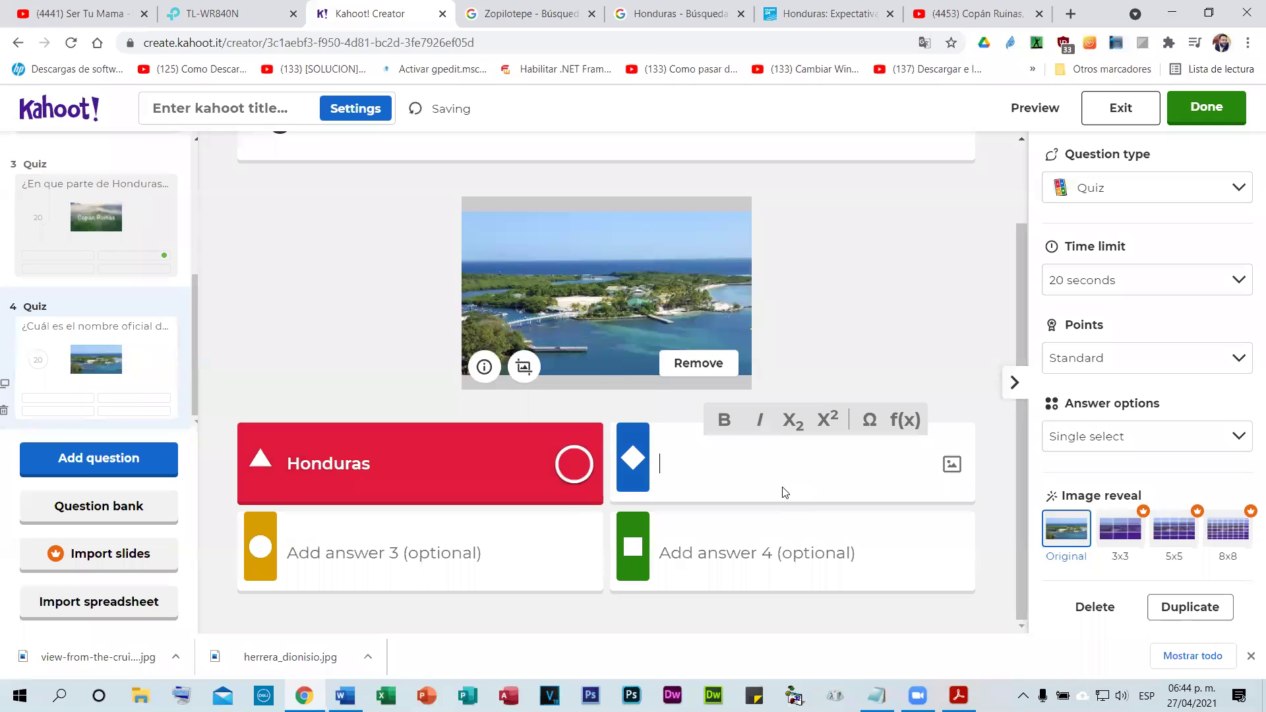
type("Repu")
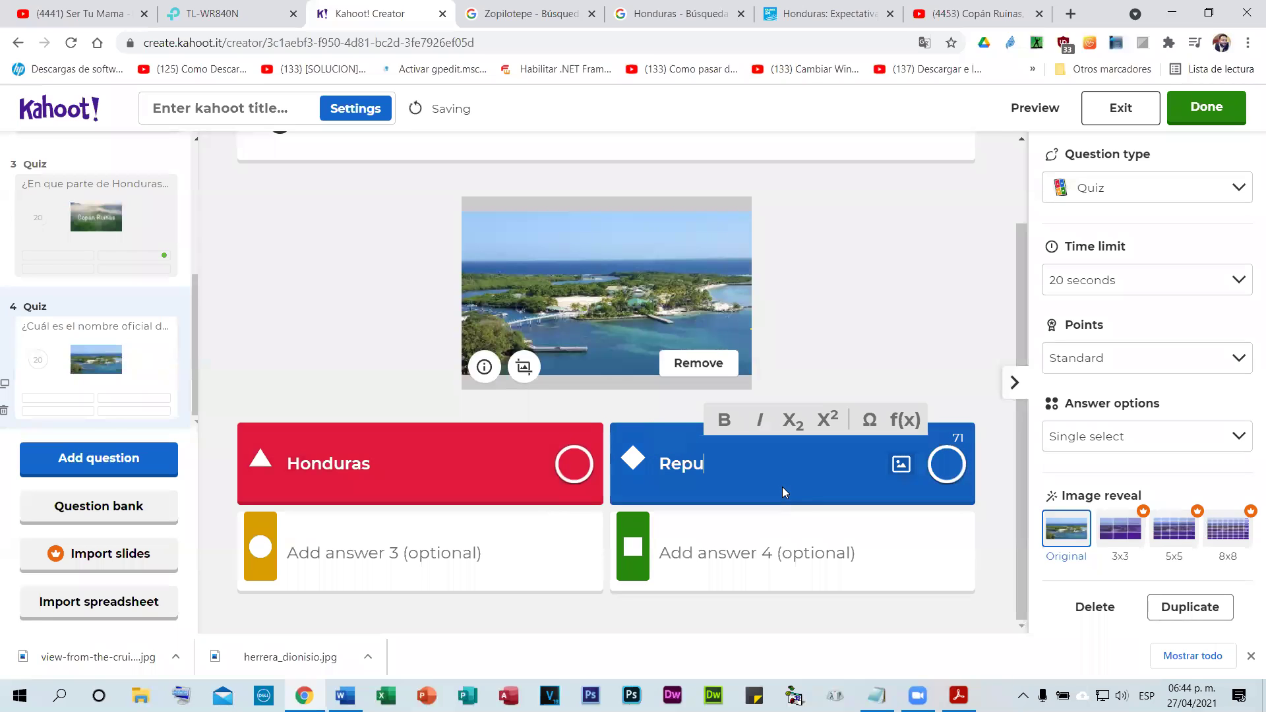
type("blica de HOnduras")
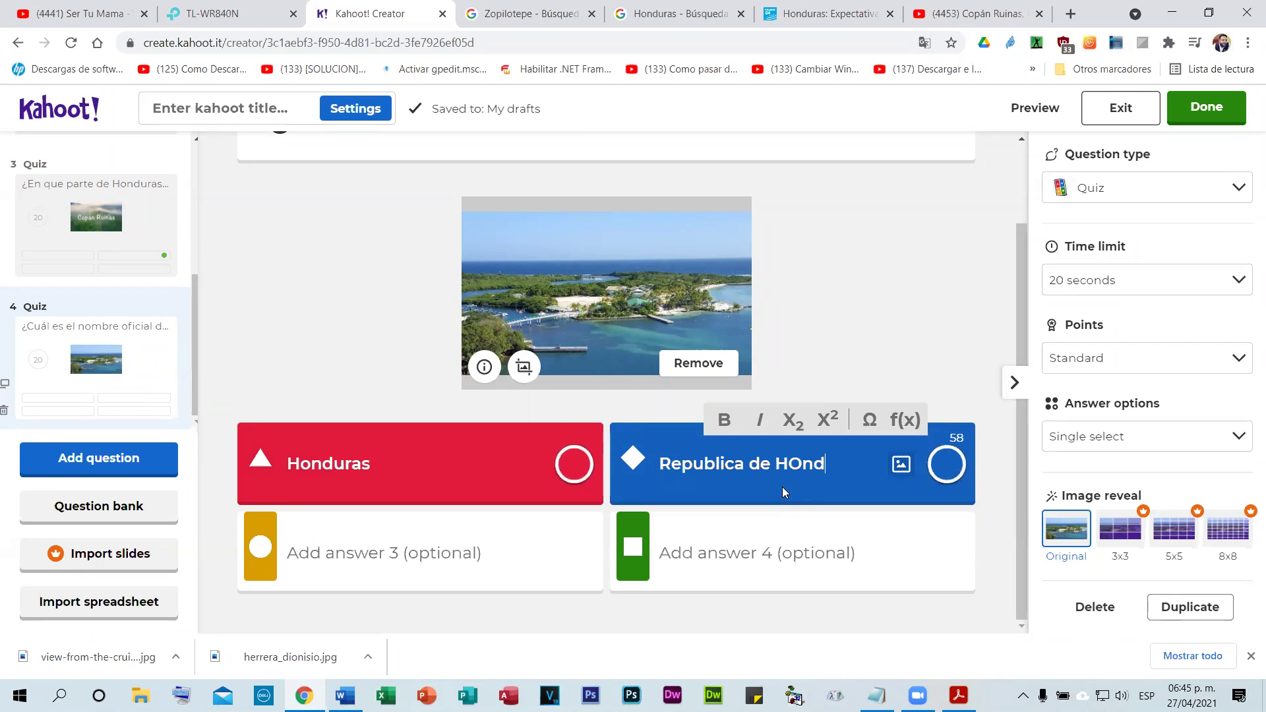
left_click(801, 464)
key("BackSpace")
type("o")
- Enter "Hibueras" as the fourth question's third answer and "Higueras" as its fourth
left_click(461, 550)
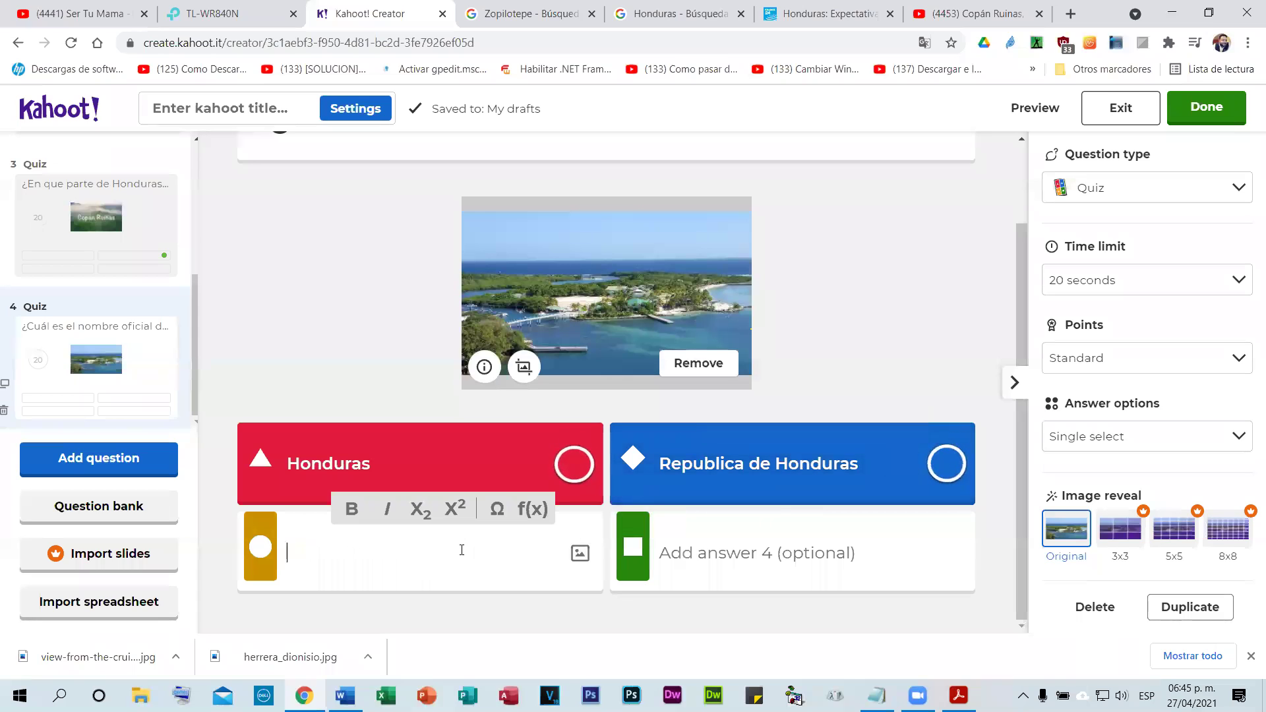
type("Hibueras")
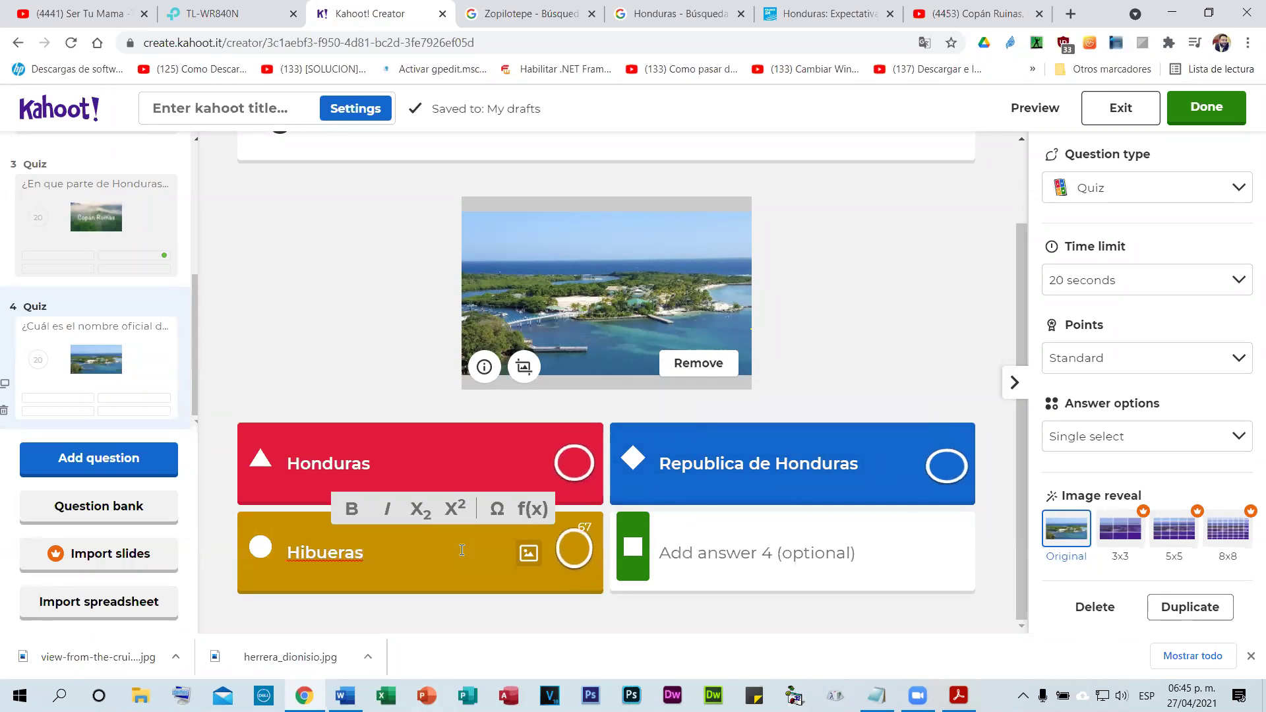
left_click(722, 550)
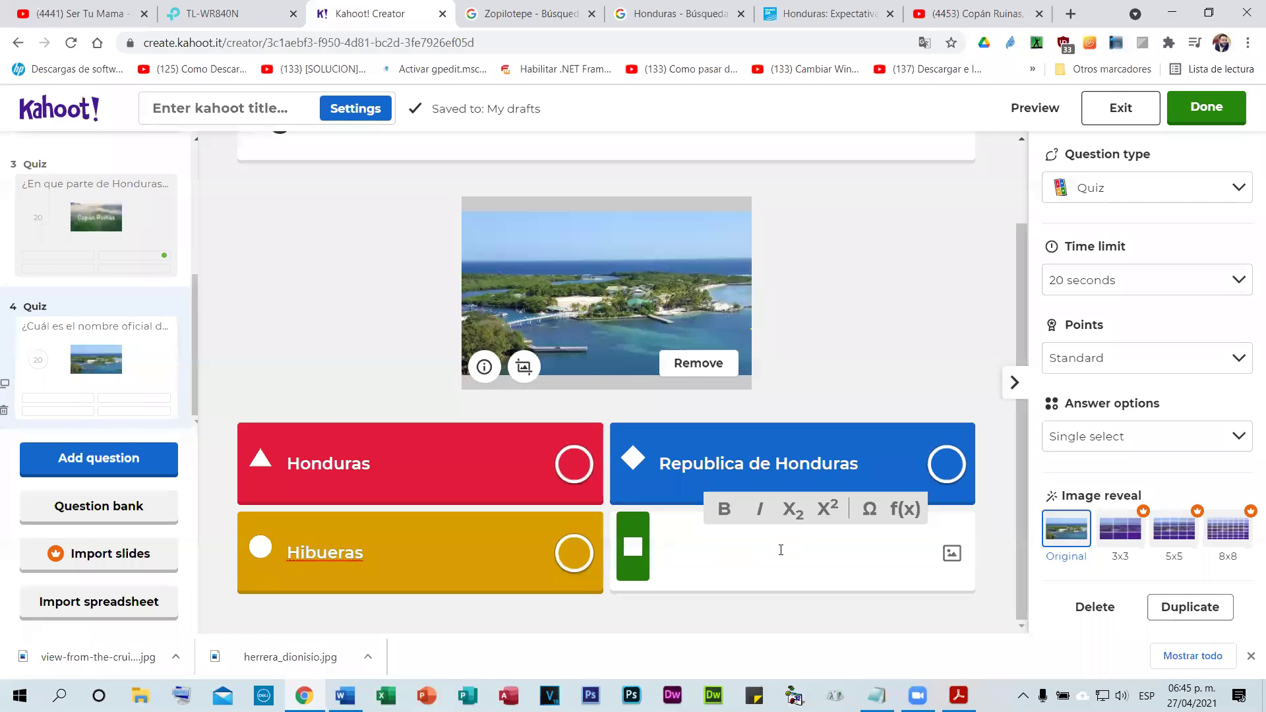
type("Hi")
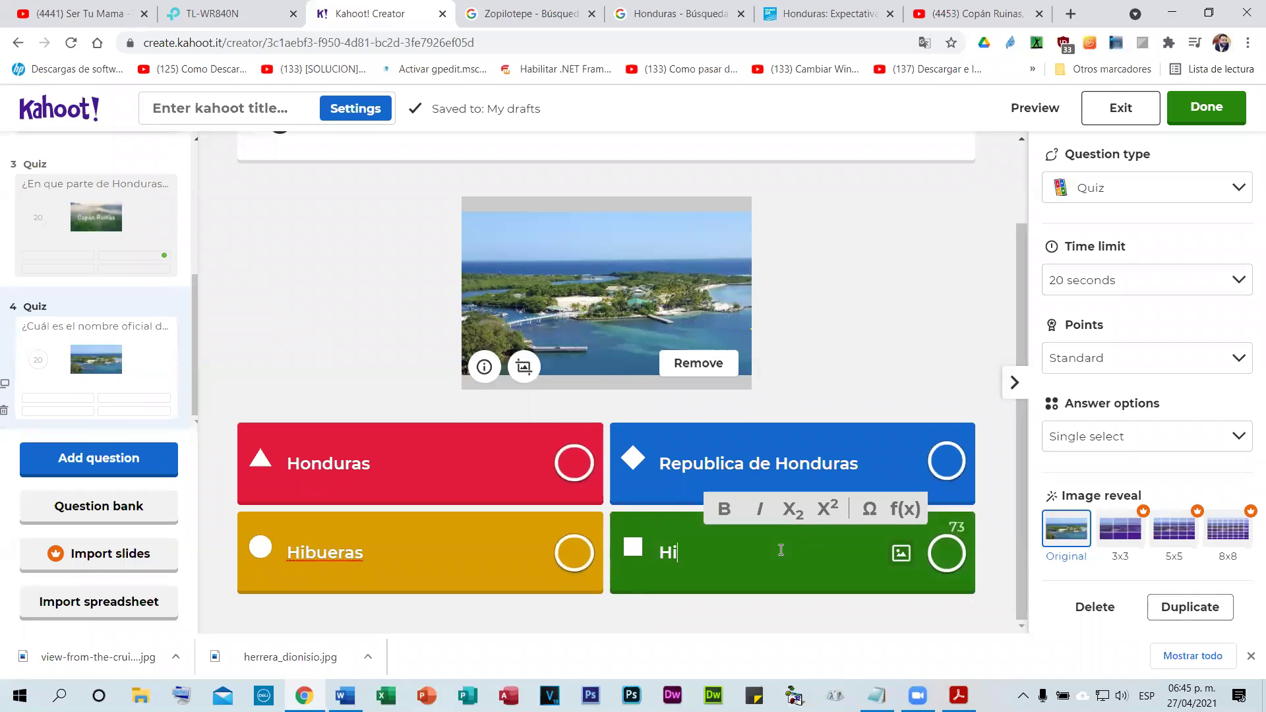
type("gueras")
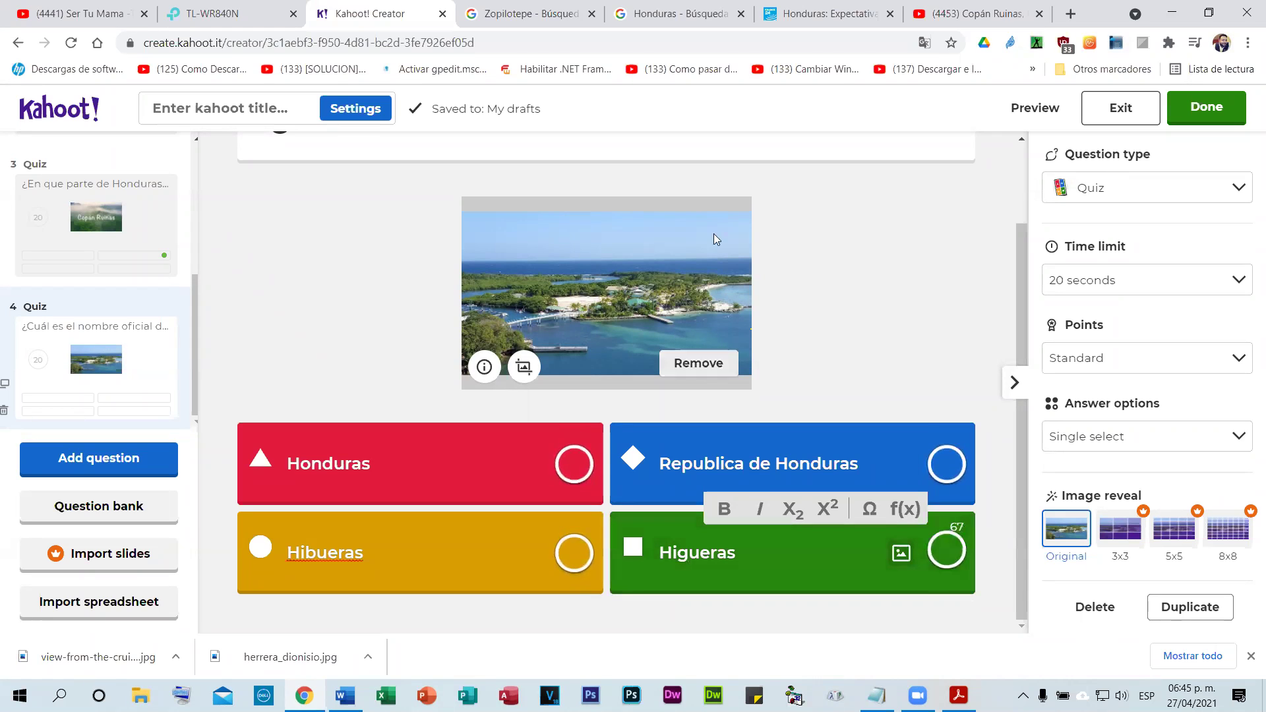
- Correct the second answer's spelling to "República de Honduras" and mark it as the correct answer
left_click(701, 462)
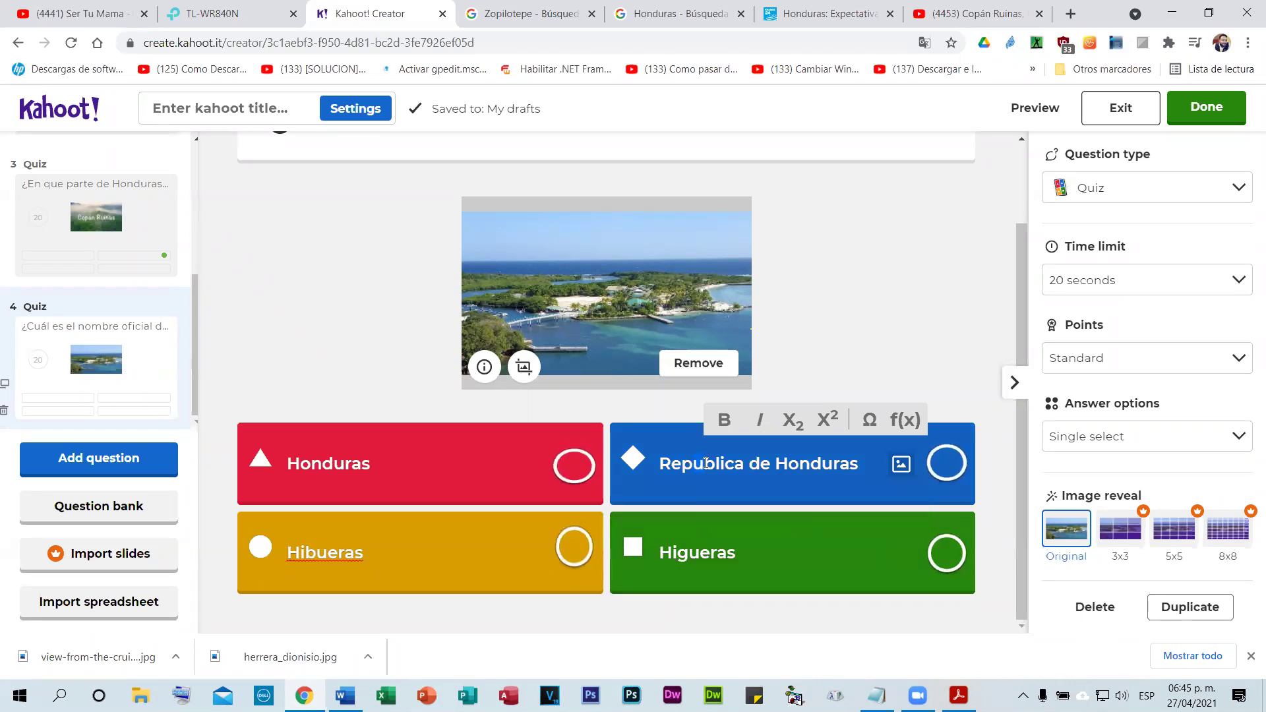
key("BackSpace")
type("ú")
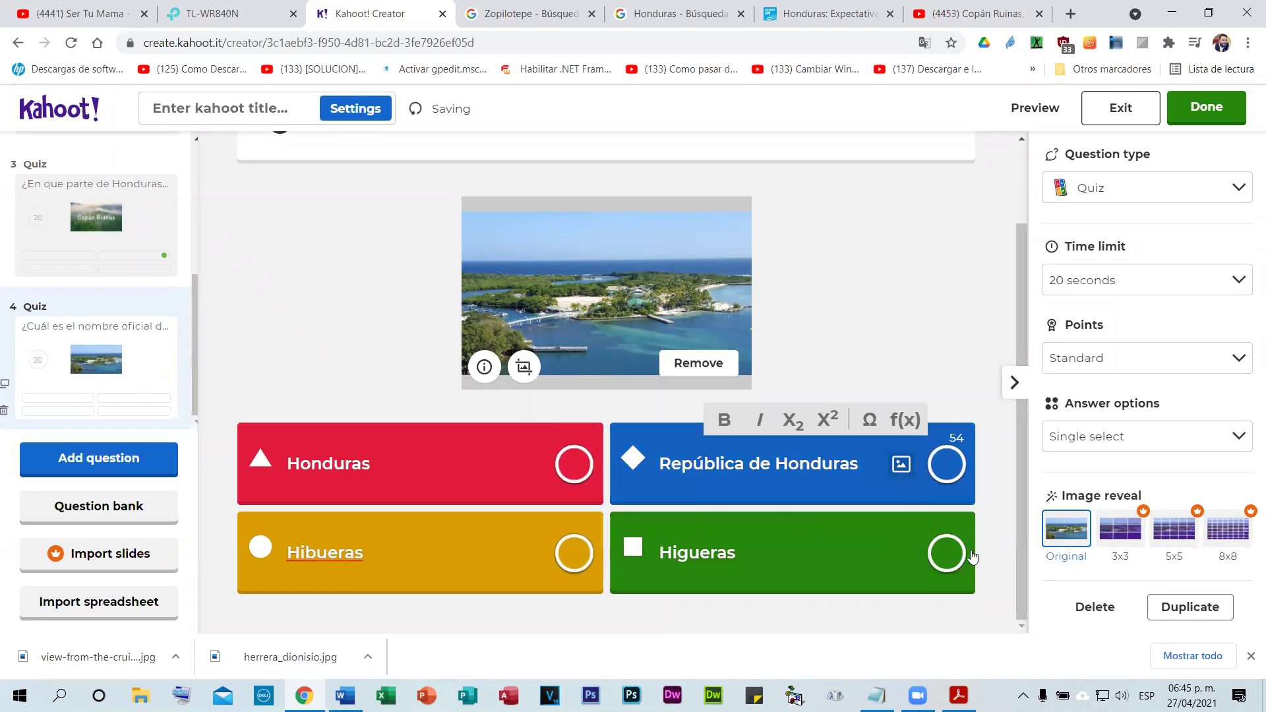
left_click(955, 476)
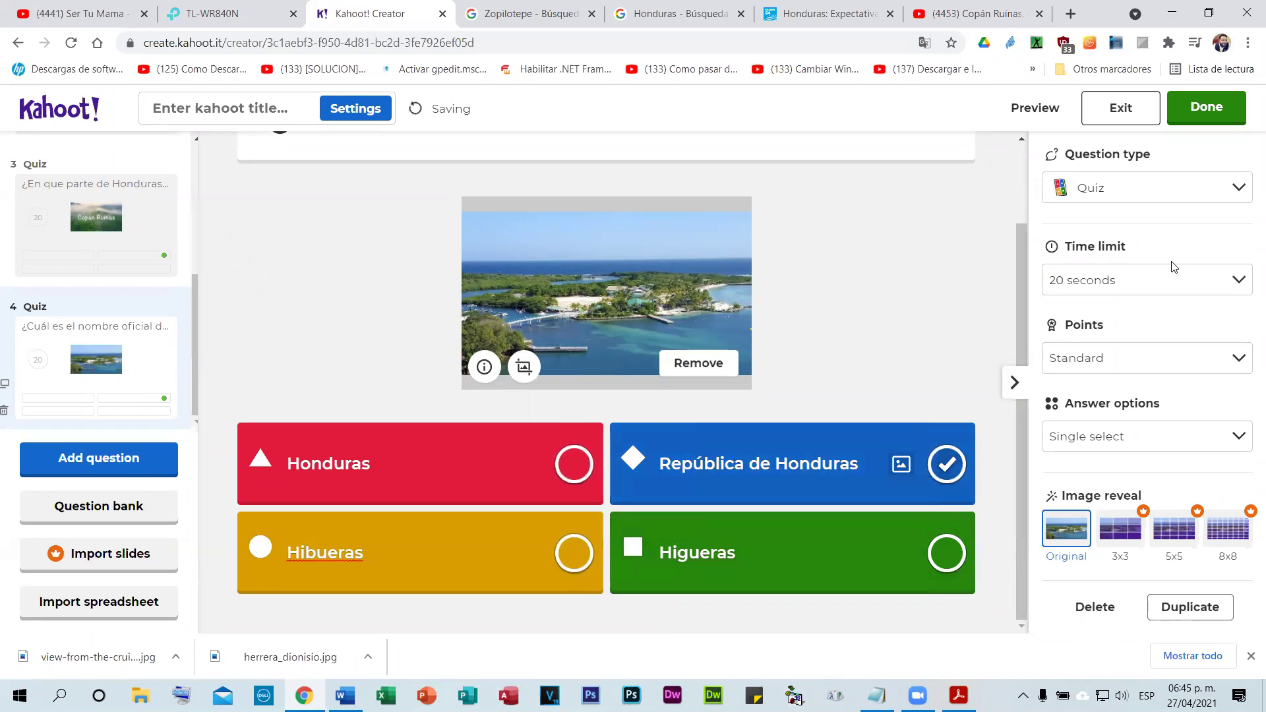
- Set the fourth question's time limit to 10 seconds
left_click(1237, 288)
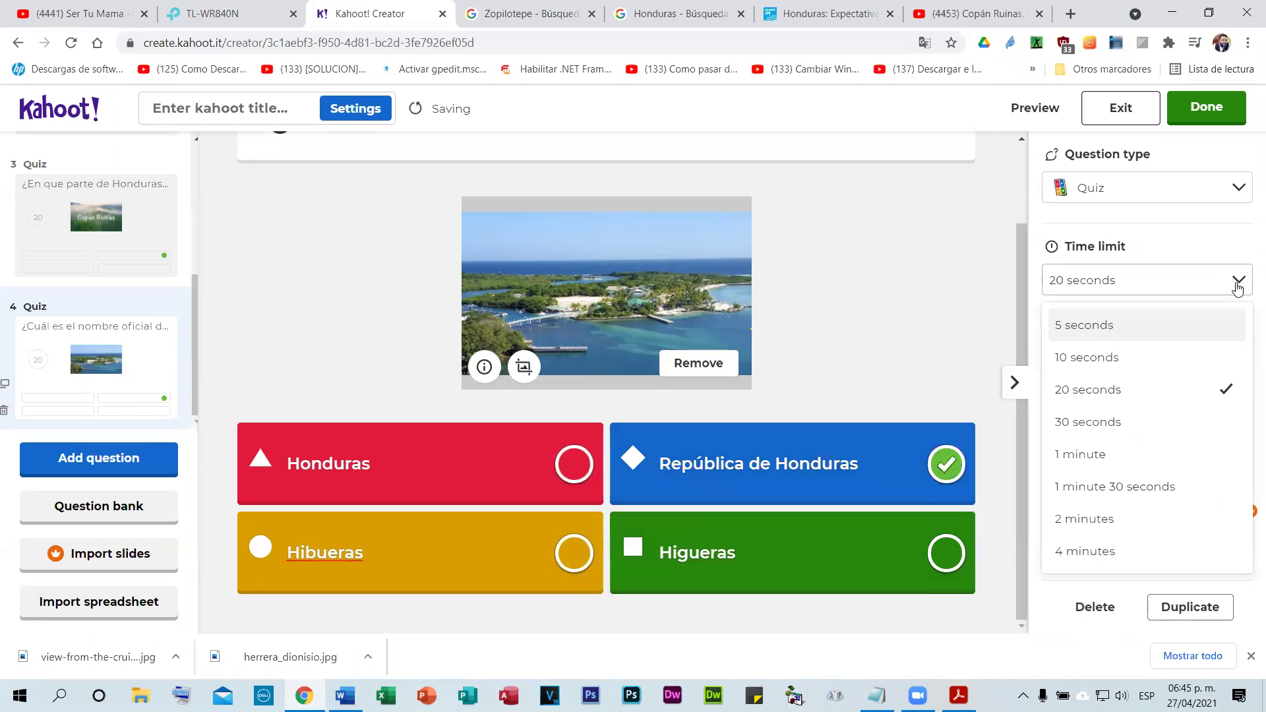
left_click(1133, 359)
left_click(163, 477)
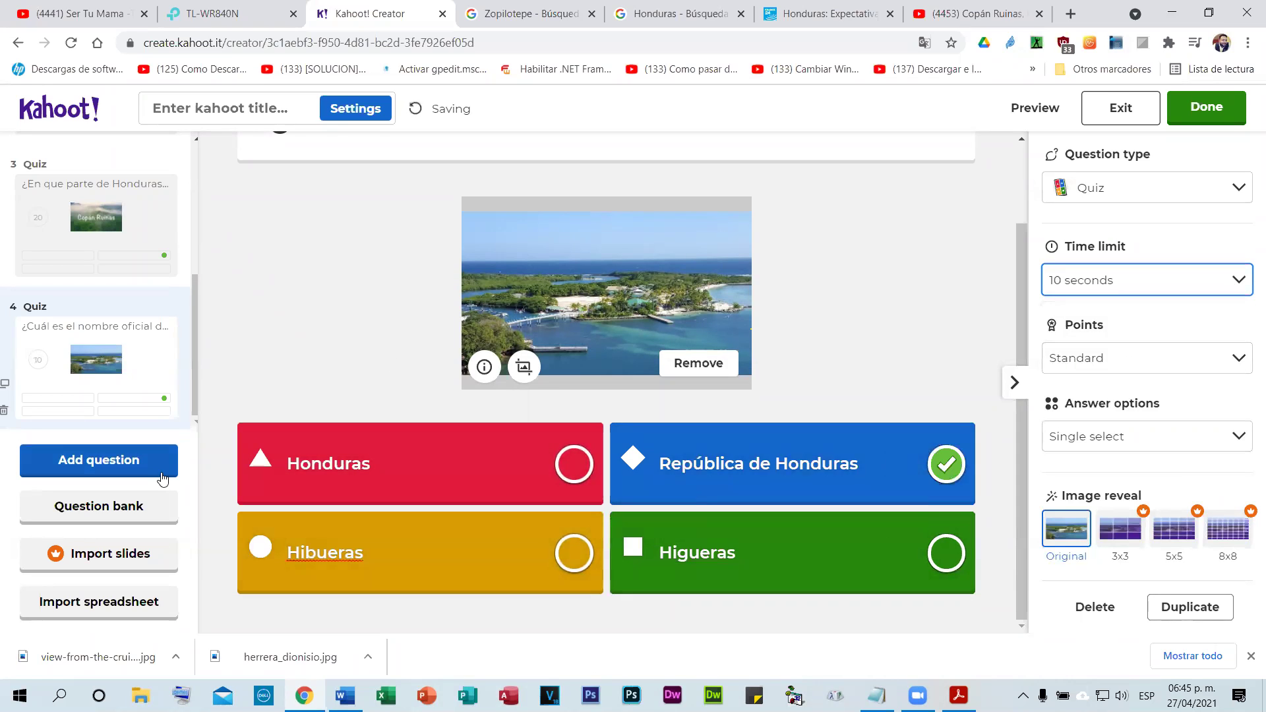
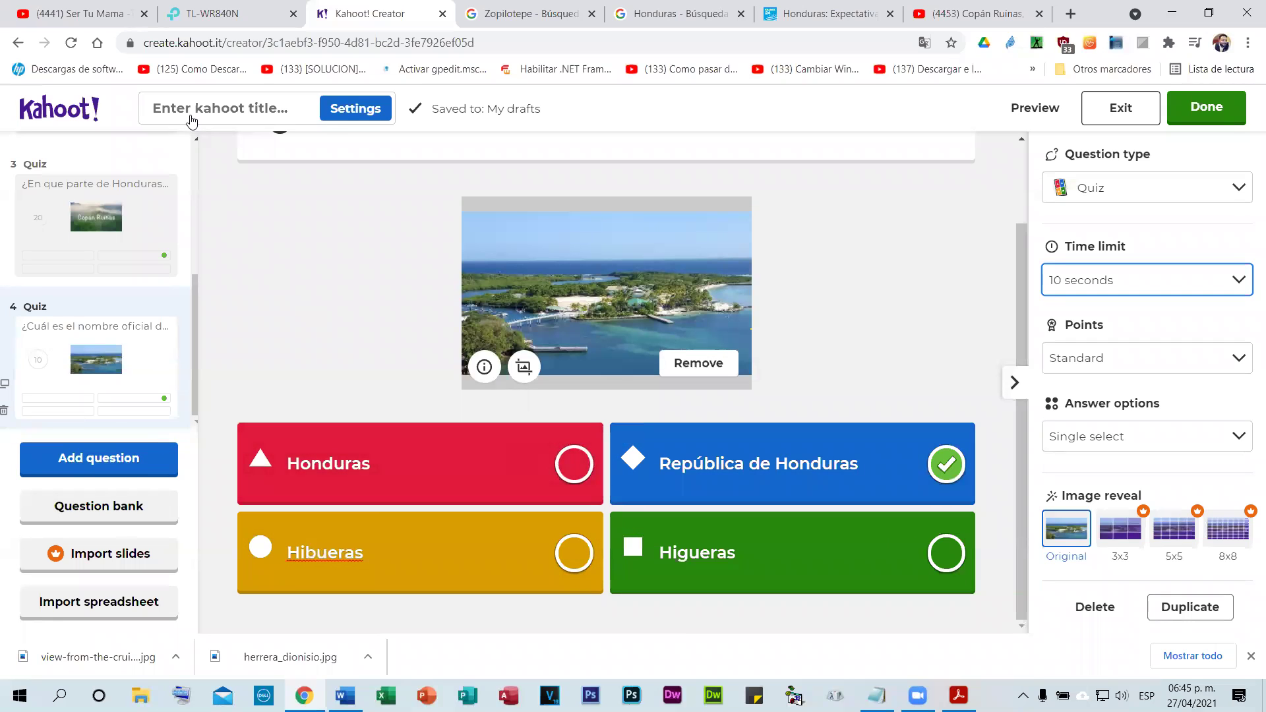
- In the kahoot summary, enter the title "Prueba de Sociales" and the description "Responde lo mas rápido posible", correcting the accent in "rápido"
left_click(236, 114)
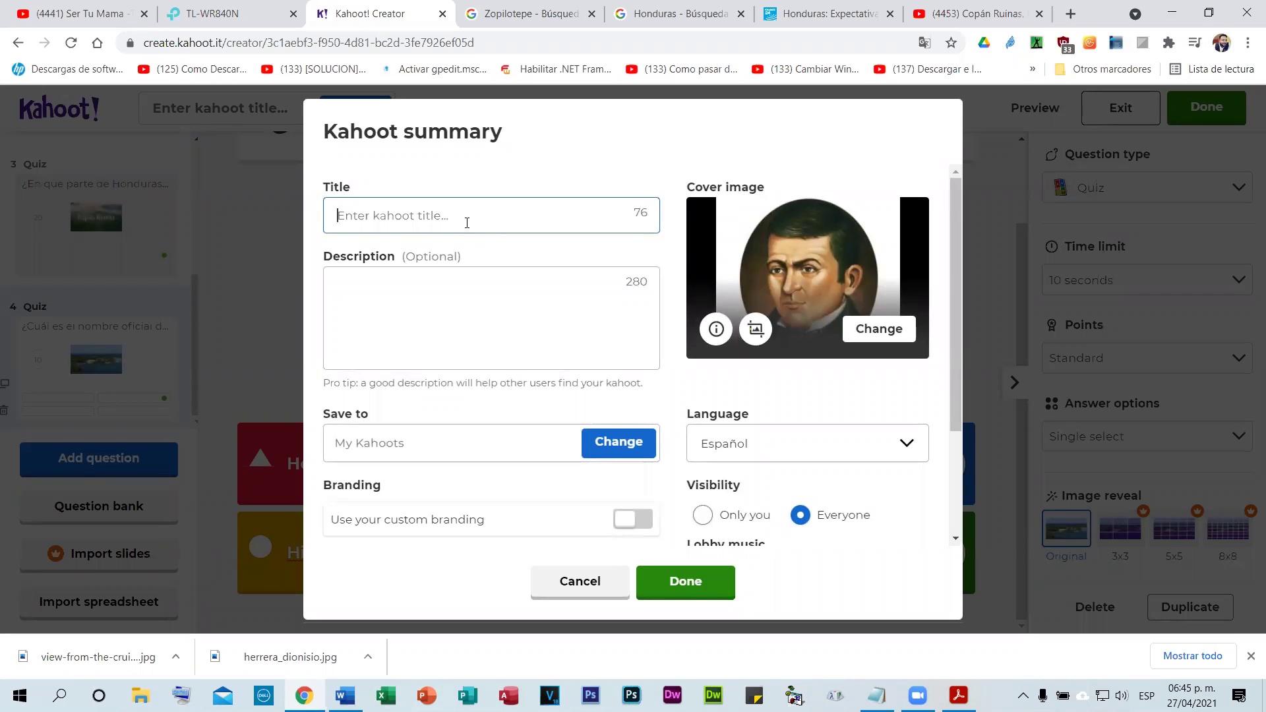
type("Prueba de Sociales")
left_click(382, 299)
type("Responde lo ")
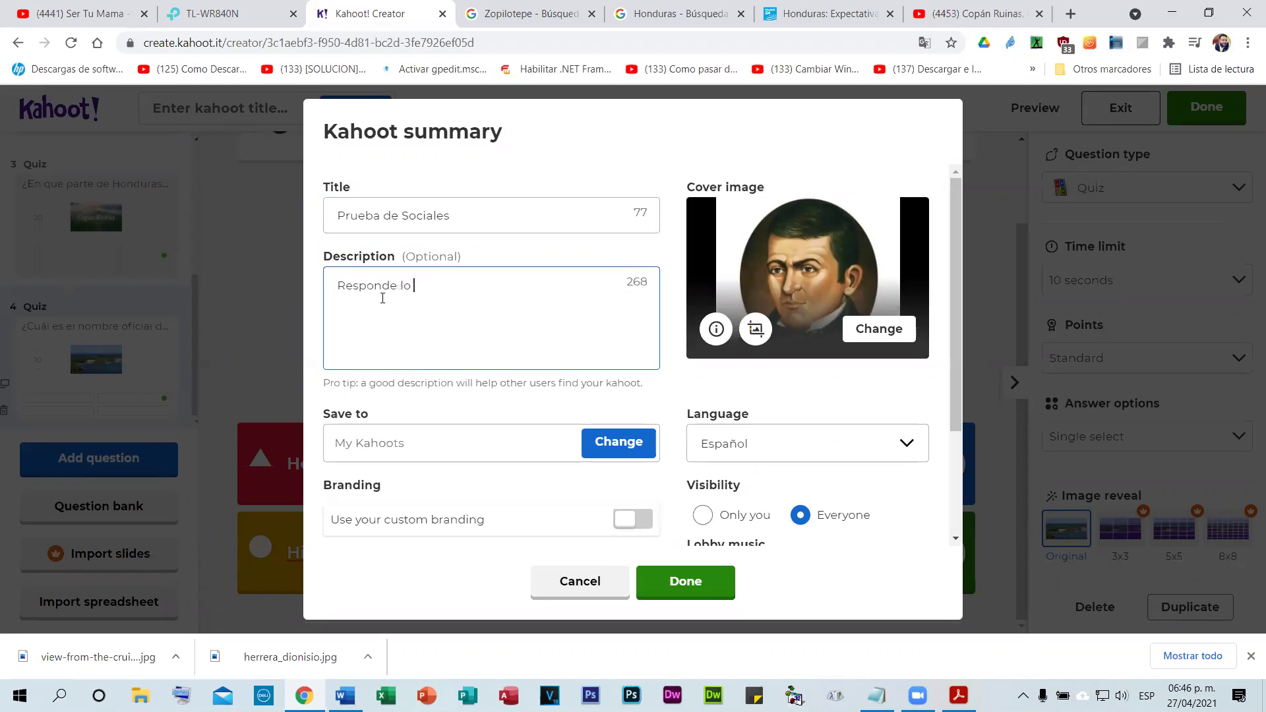
type("mas rapido posible")
right_click(466, 284)
left_click(494, 292)
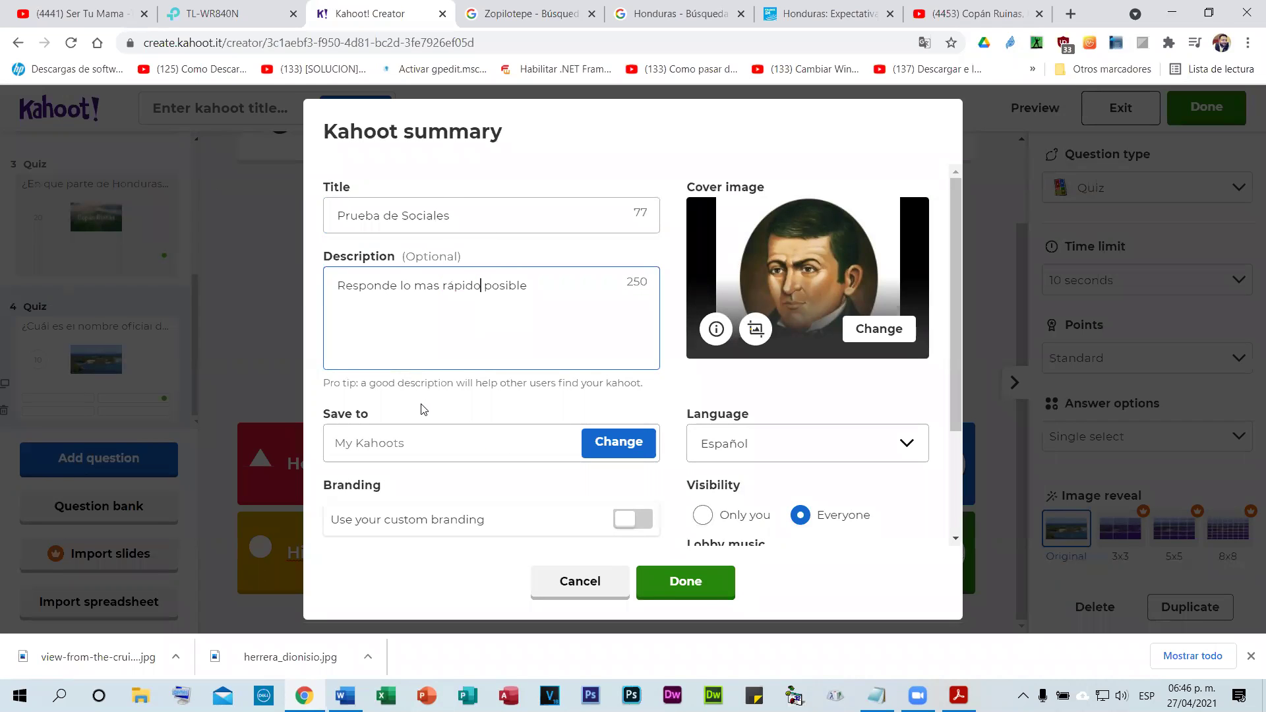
- Set the kahoot's visibility to Everyone in the summary
scroll(423, 409, "down", 3)
scroll(508, 343, "up", 2)
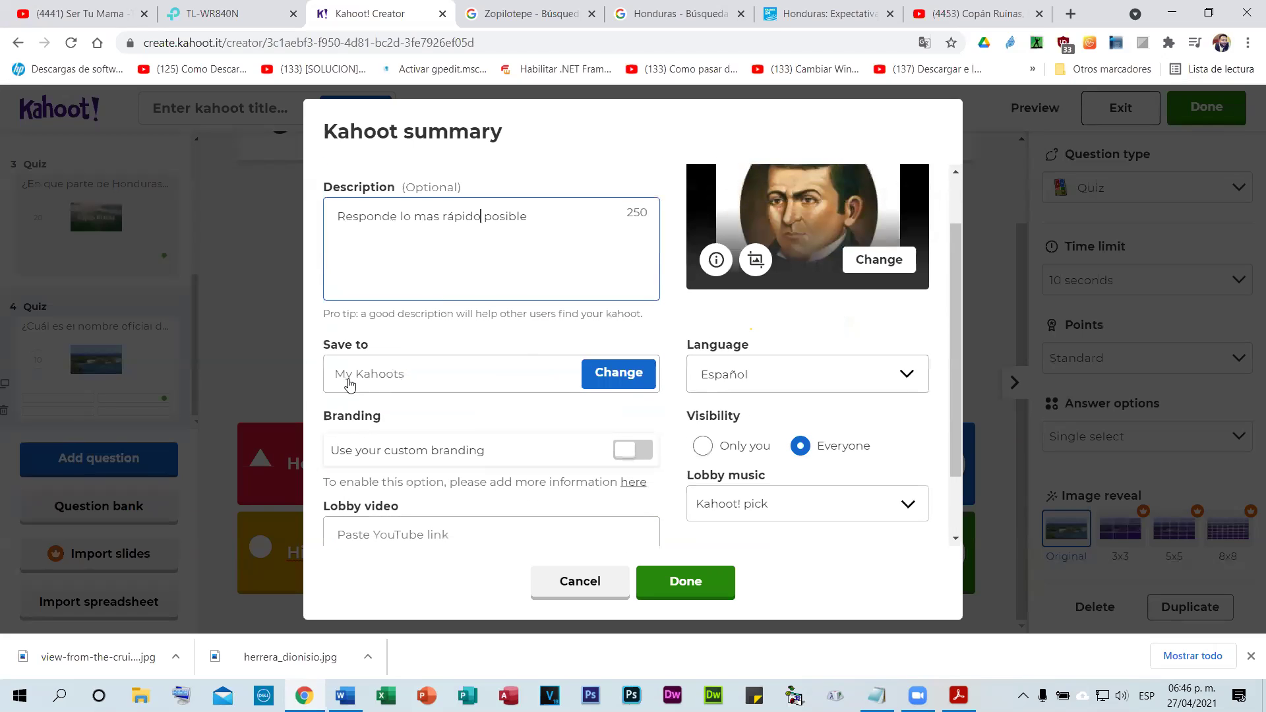
scroll(801, 336, "down", 2)
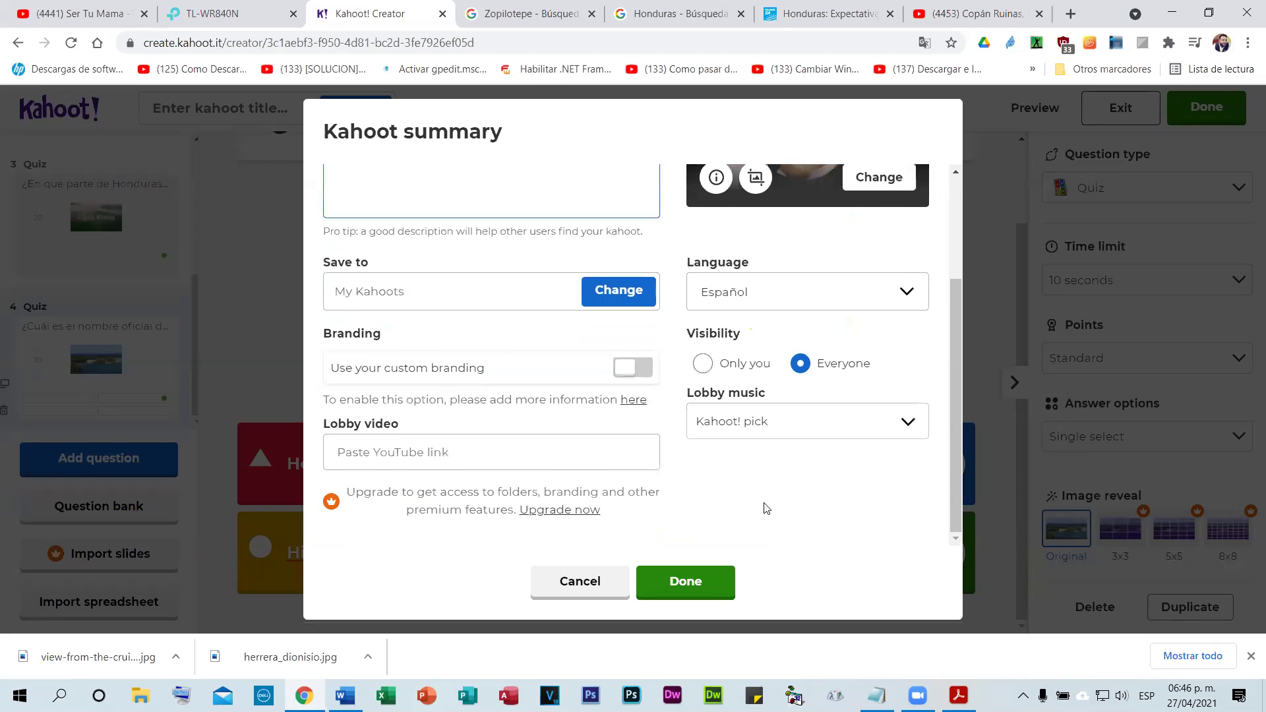
left_click(802, 368)
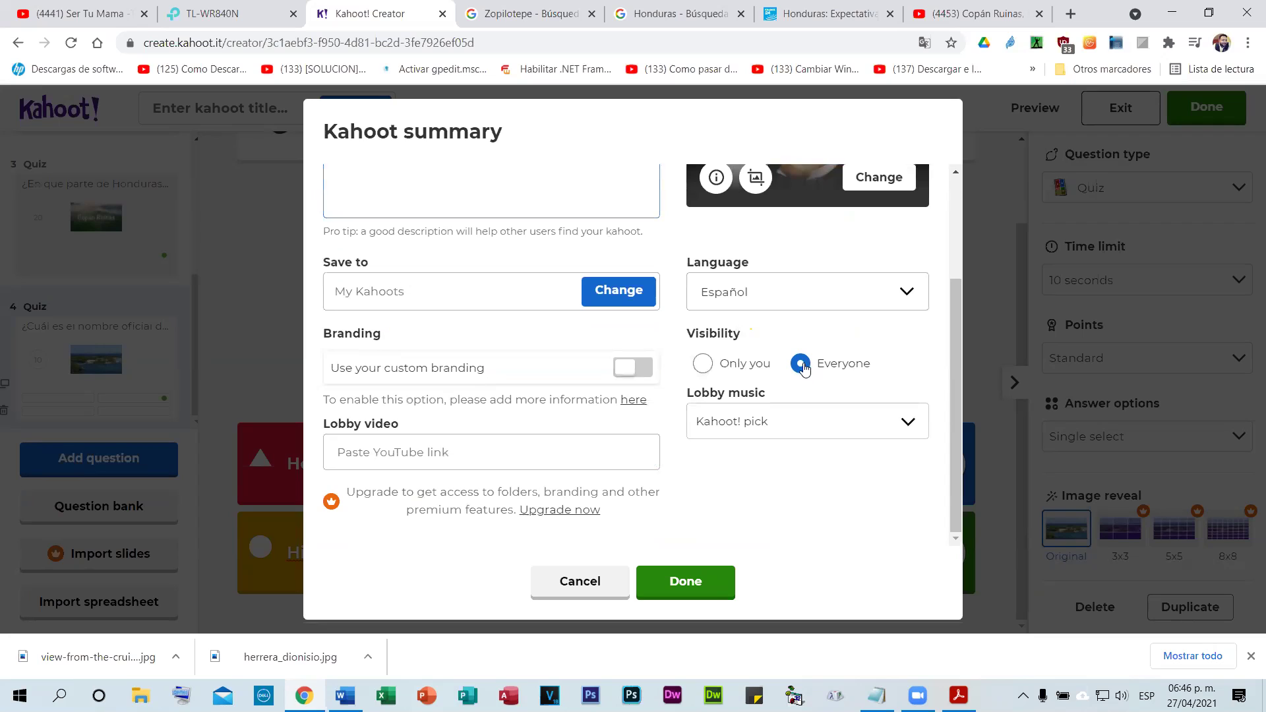
left_click(704, 369)
left_click(801, 368)
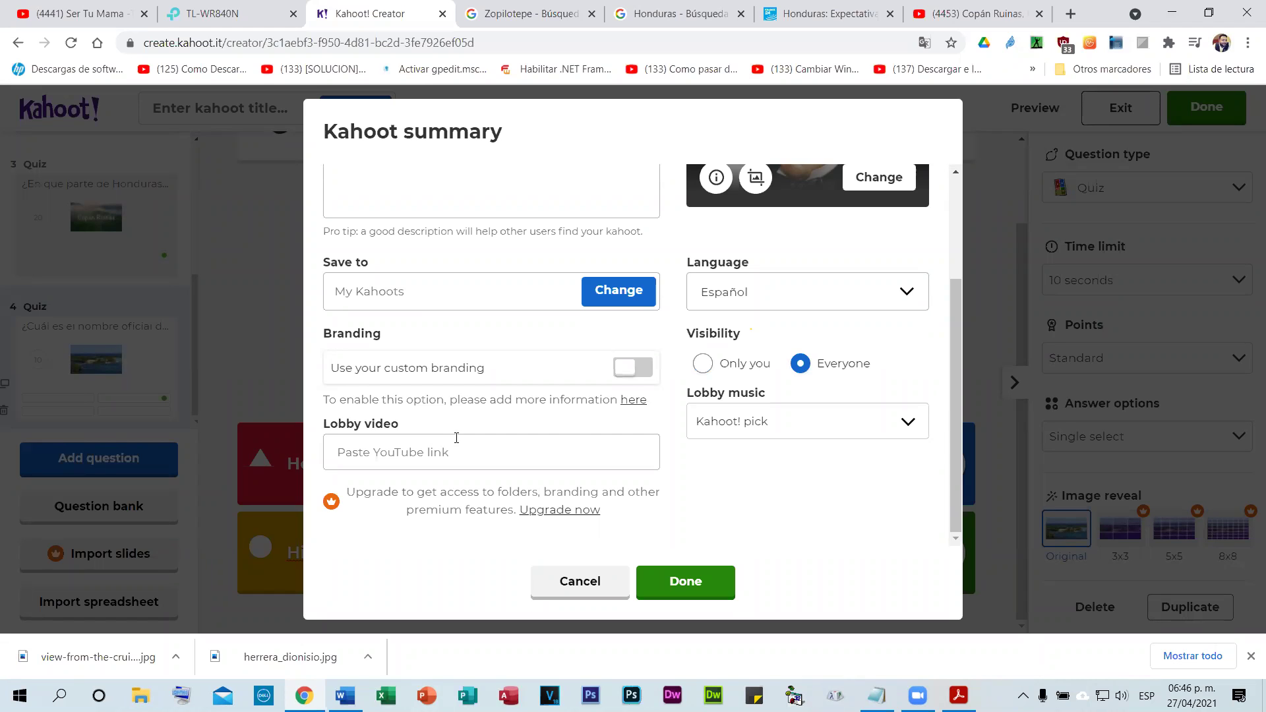
- Switch to YouTube, search for "Honduras" and open the Honduras Travel Video by WANDR as a lobby video candidate
left_click(970, 14)
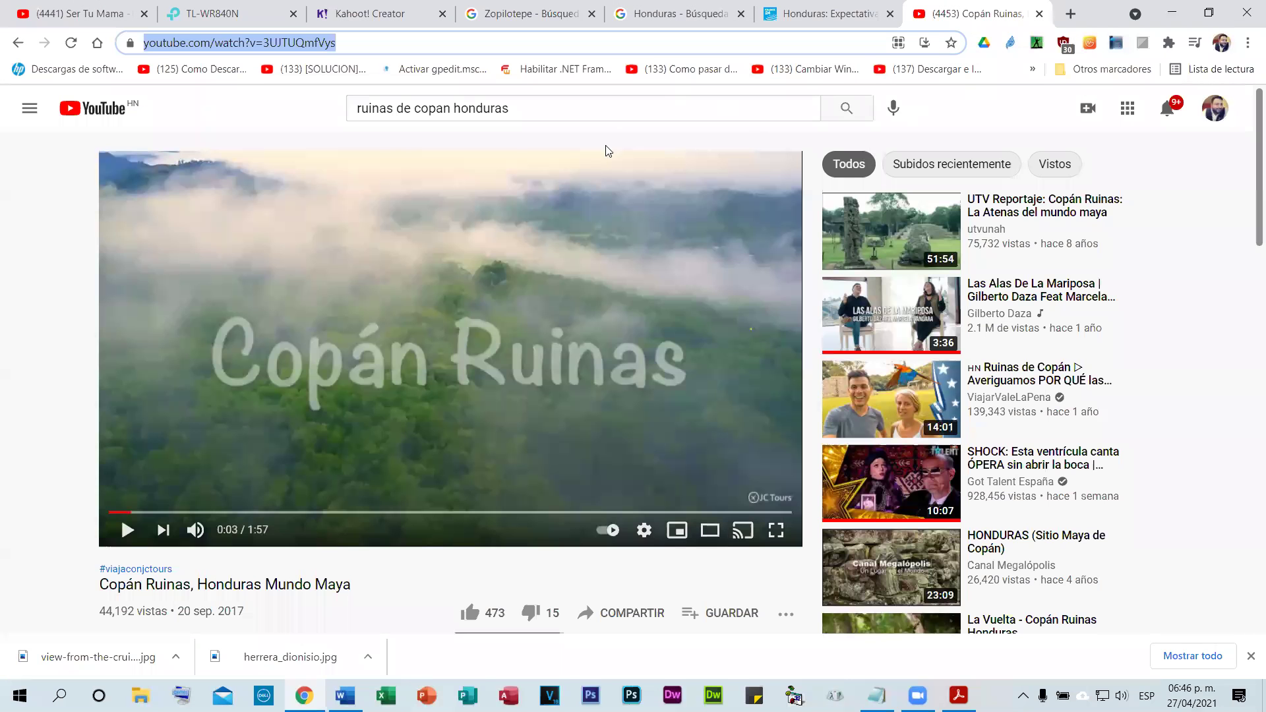
triple_click(531, 118)
type("Honduras")
key("Return")
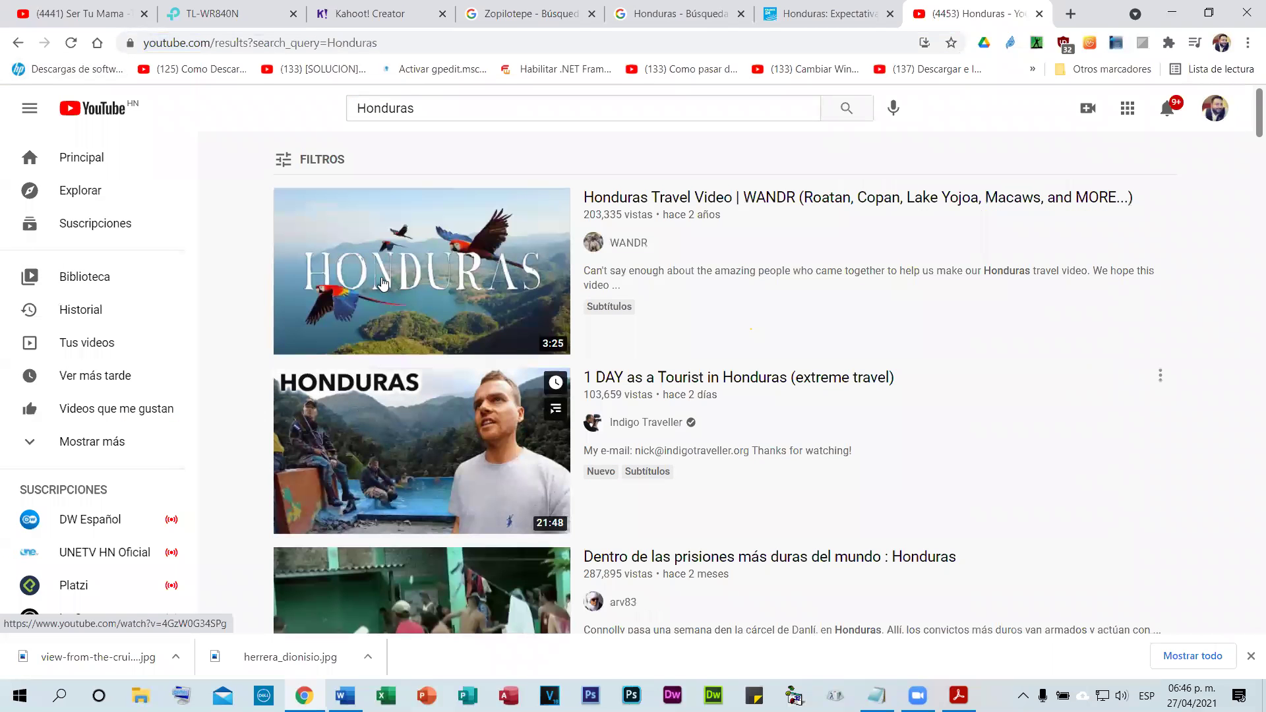
left_click(393, 281)
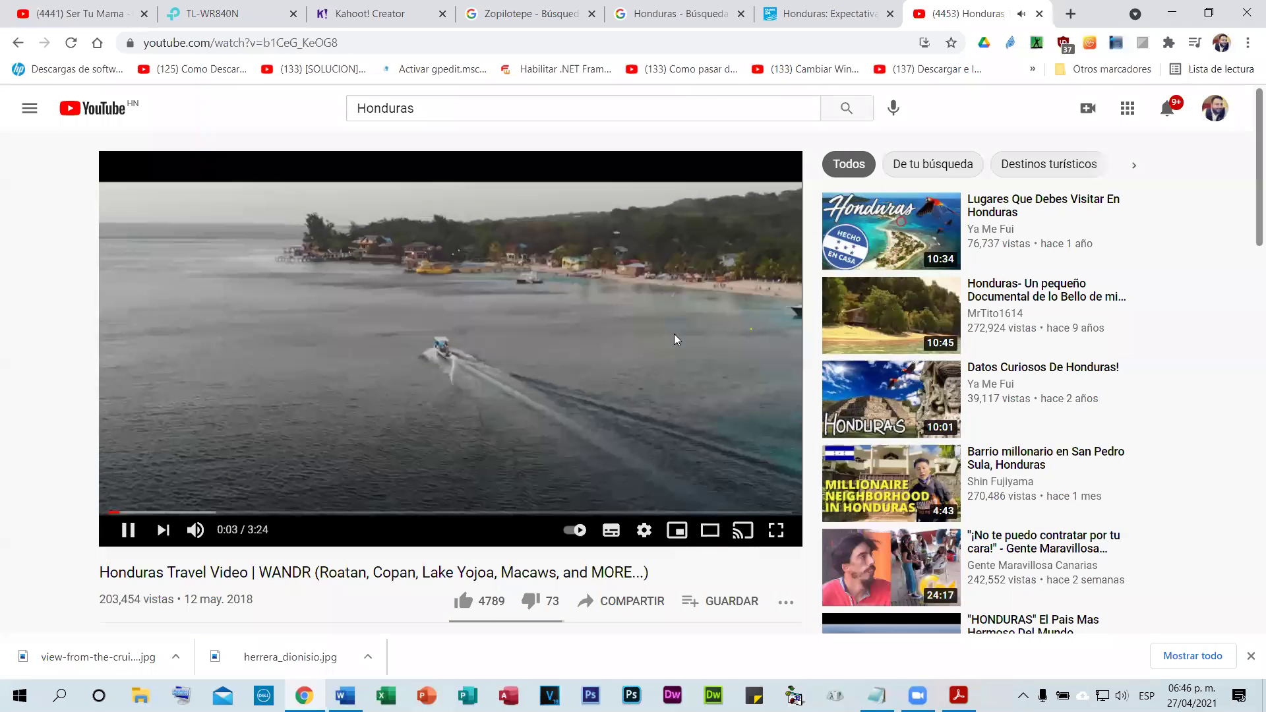
- Open the suggested video "HONDURAS" El Pais Mas Hermoso Del Mundo
scroll(691, 391, "down", 1)
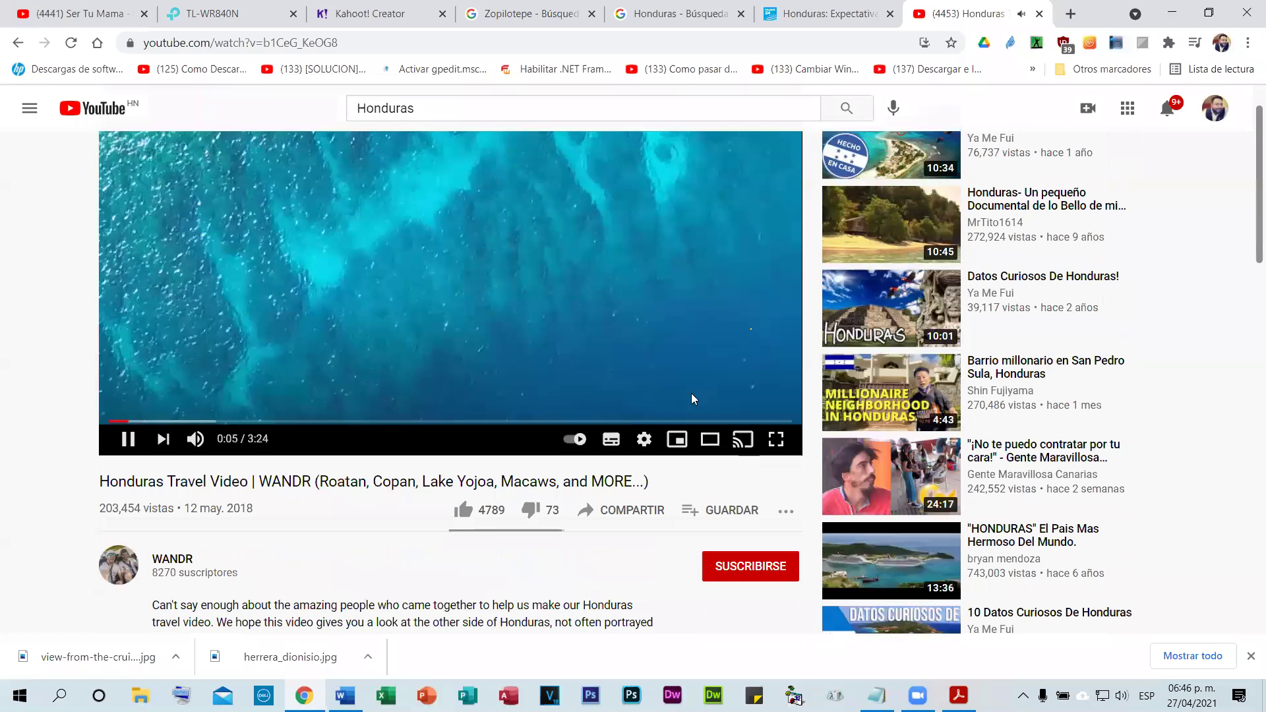
scroll(691, 398, "down", 1)
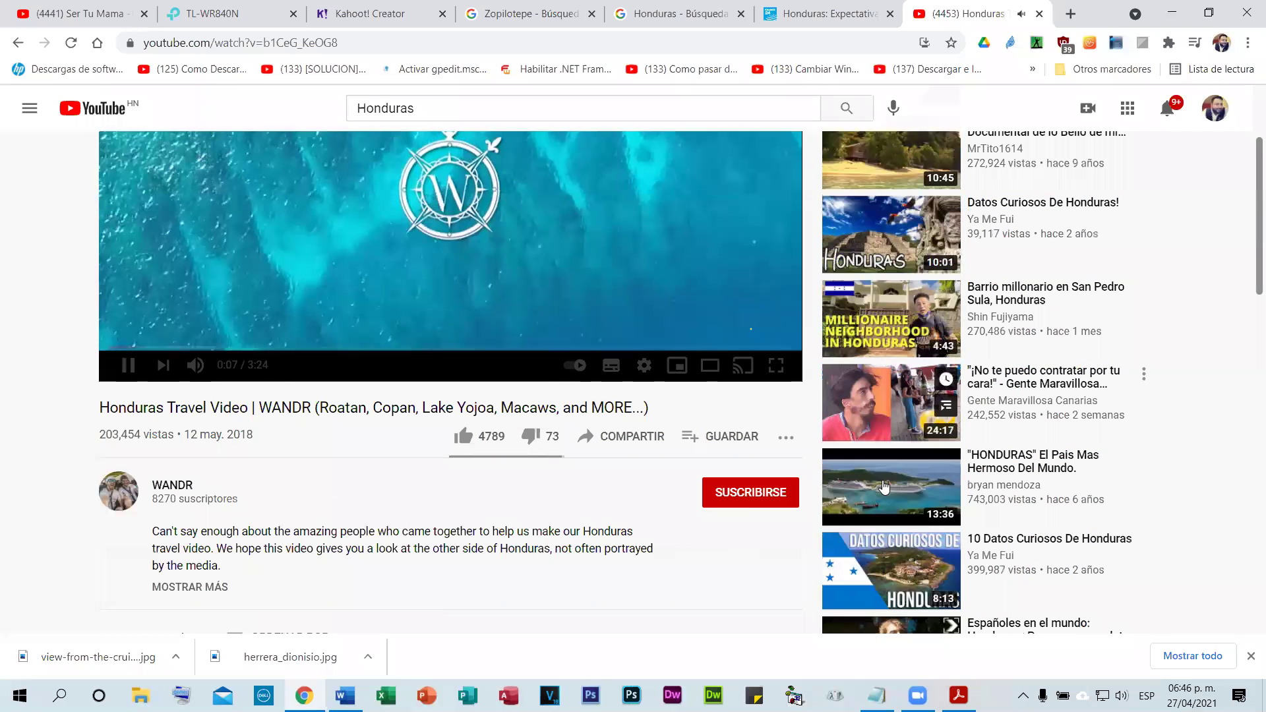
left_click(884, 486)
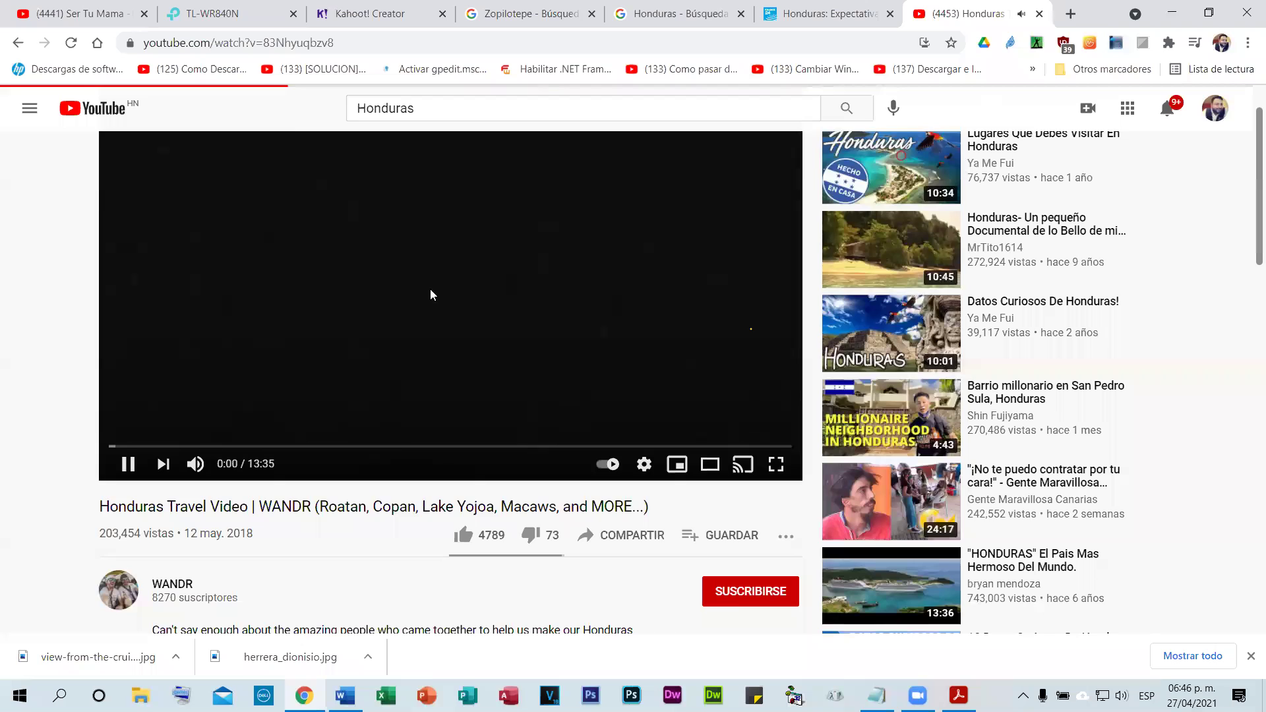
- Search YouTube for "Honduras mi pais" and open the video MI TIERRA BELLA HONDURAS
left_click(432, 102)
type("mi pais")
key("Return")
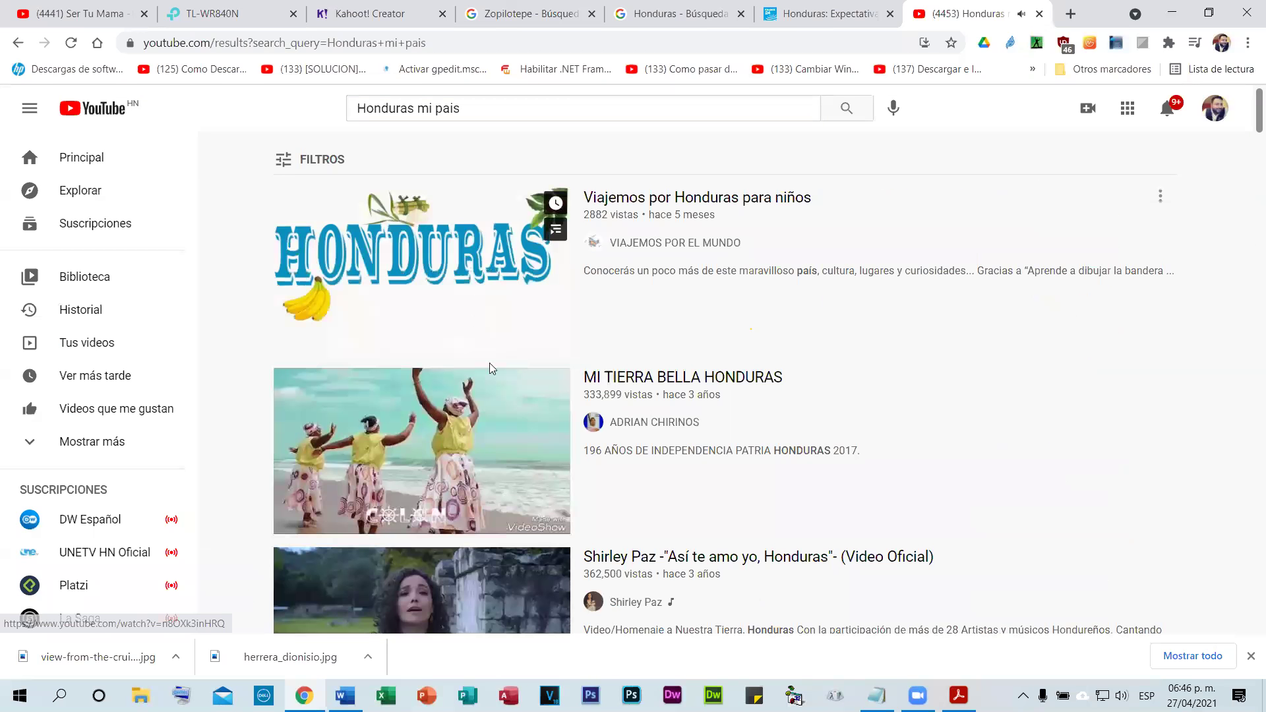
left_click(443, 419)
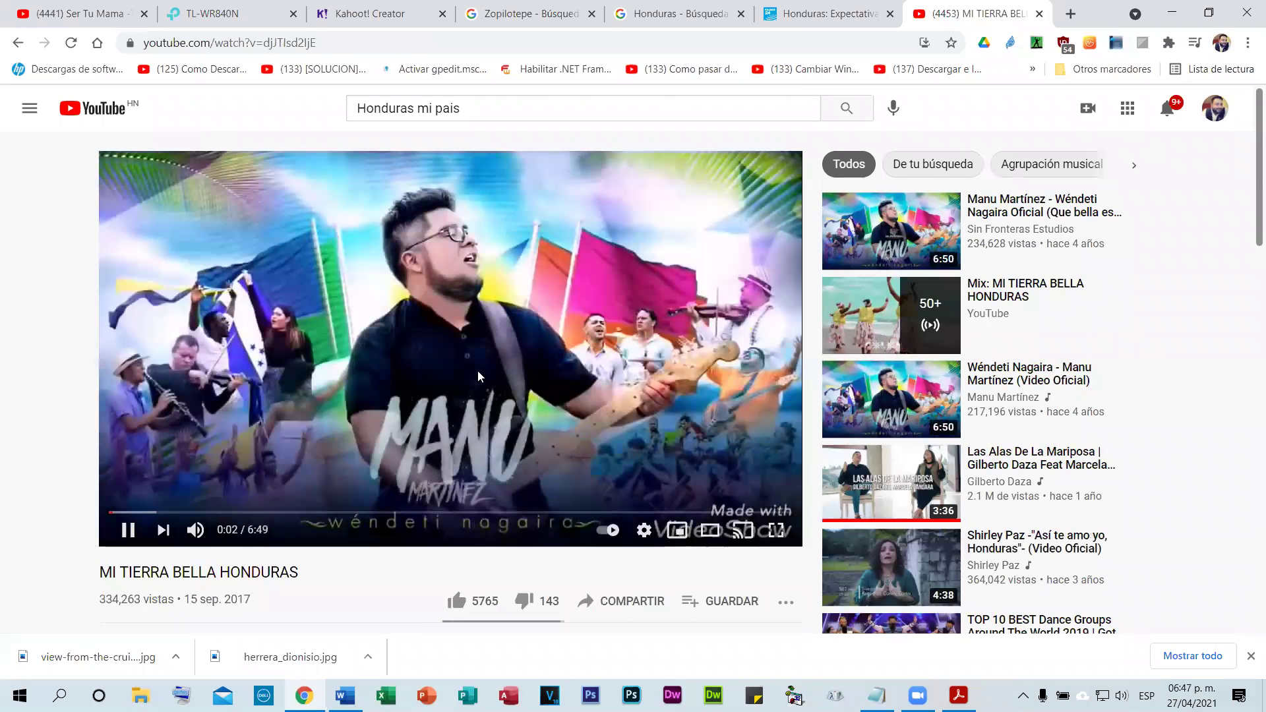
- Examine the current video and open the related "Wéndeti Nagaira Oficial (Que bella es Honduras)" to check its description
scroll(514, 327, "down", 3)
scroll(517, 327, "up", 3)
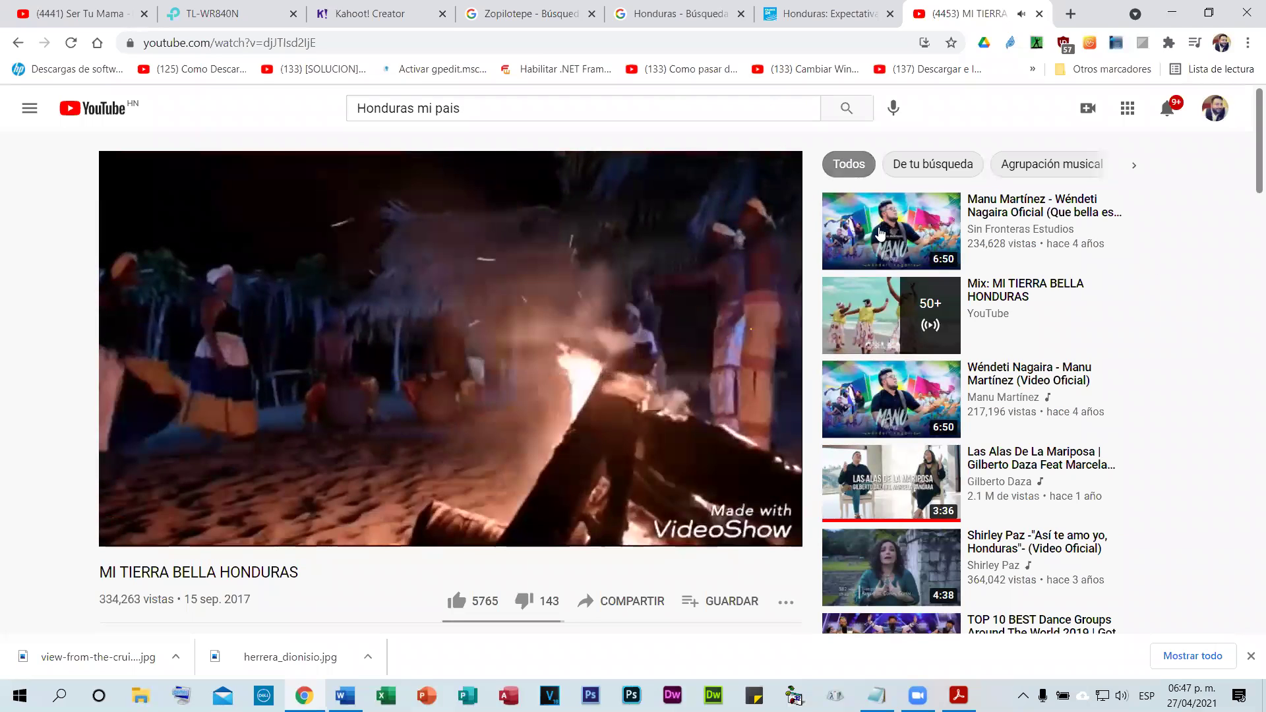
left_click(620, 326)
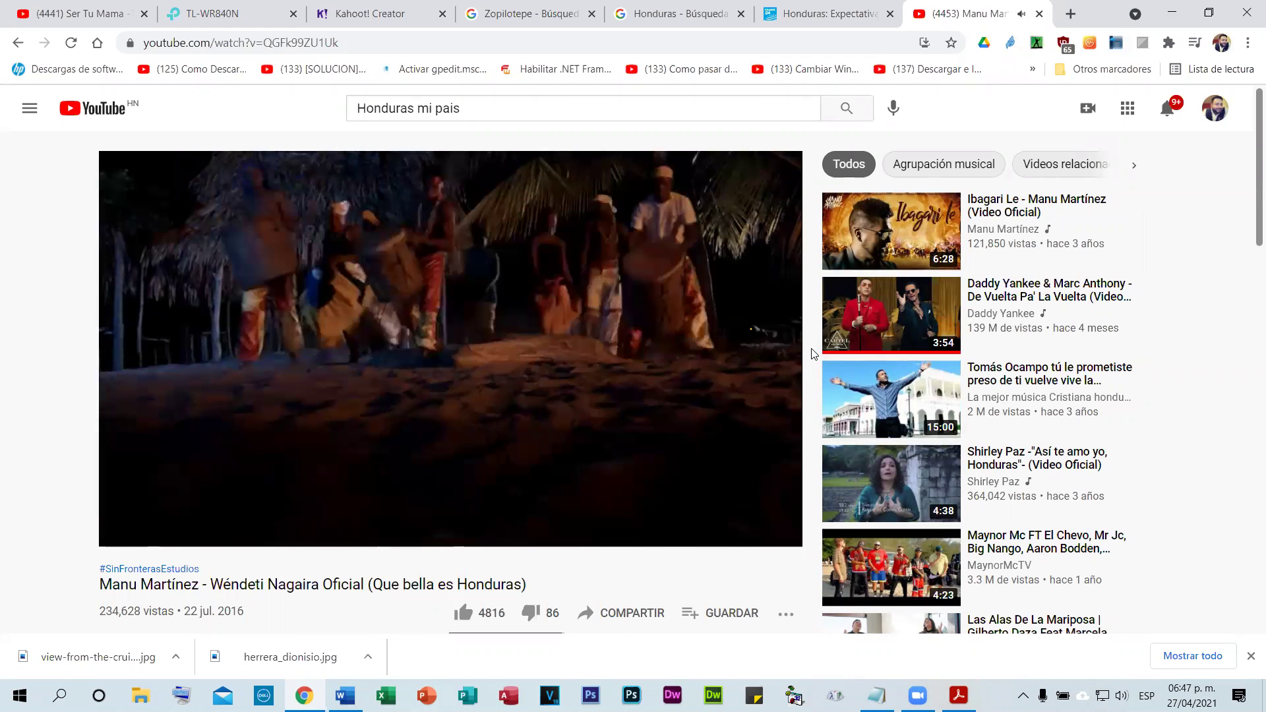
scroll(857, 330, "down", 4)
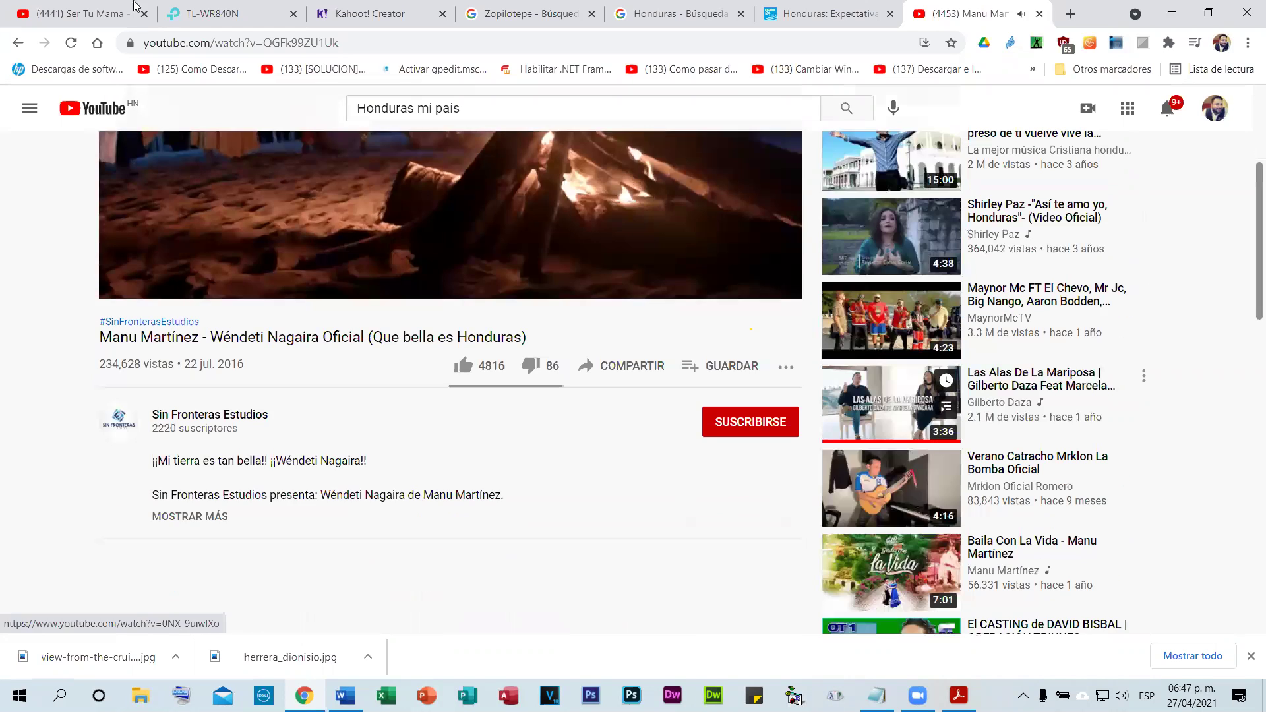
- Go back to the "Honduras mi pais" results and open the video "Mi tierra bella" from the Honduras is Great channel
left_click(17, 43)
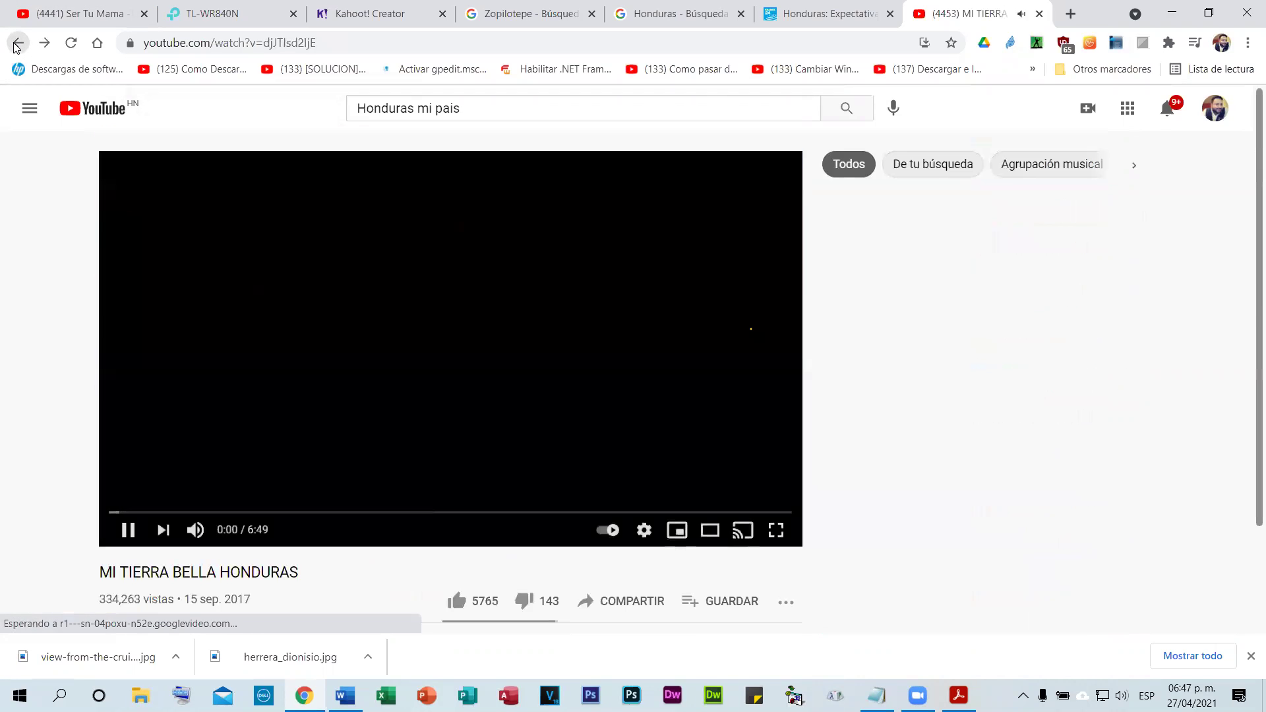
scroll(759, 488, "down", 5)
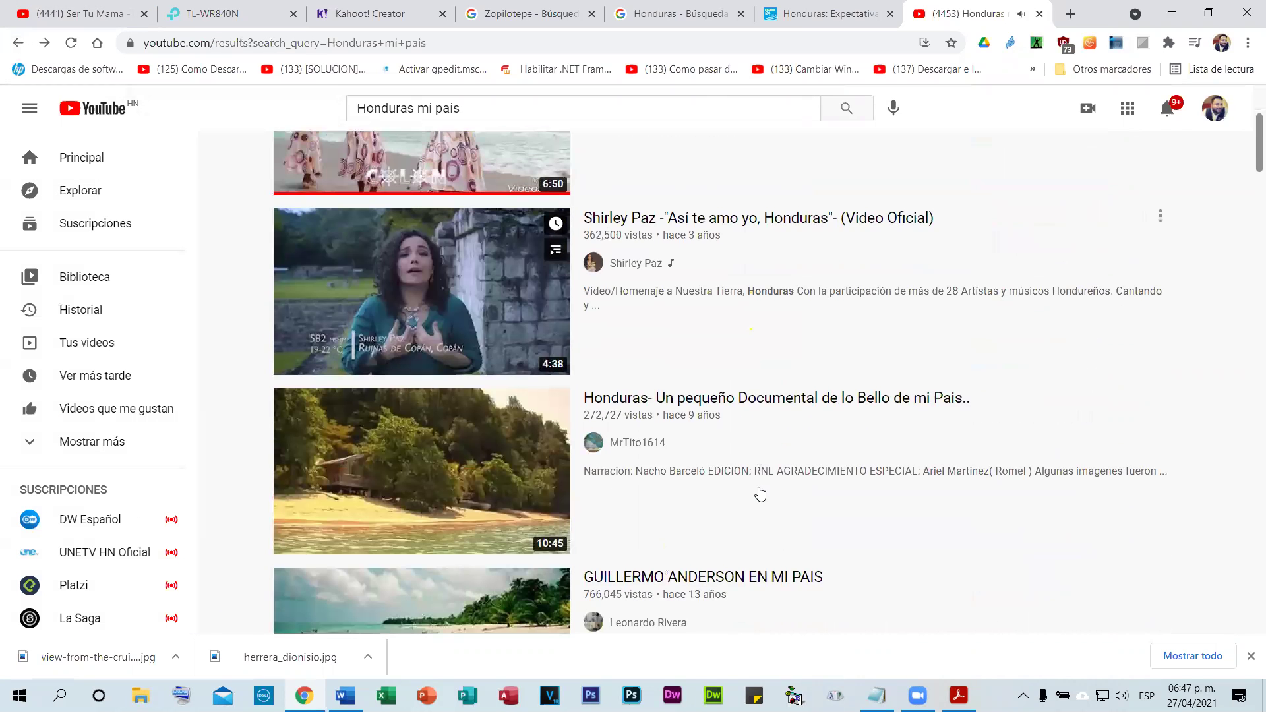
scroll(770, 488, "down", 4)
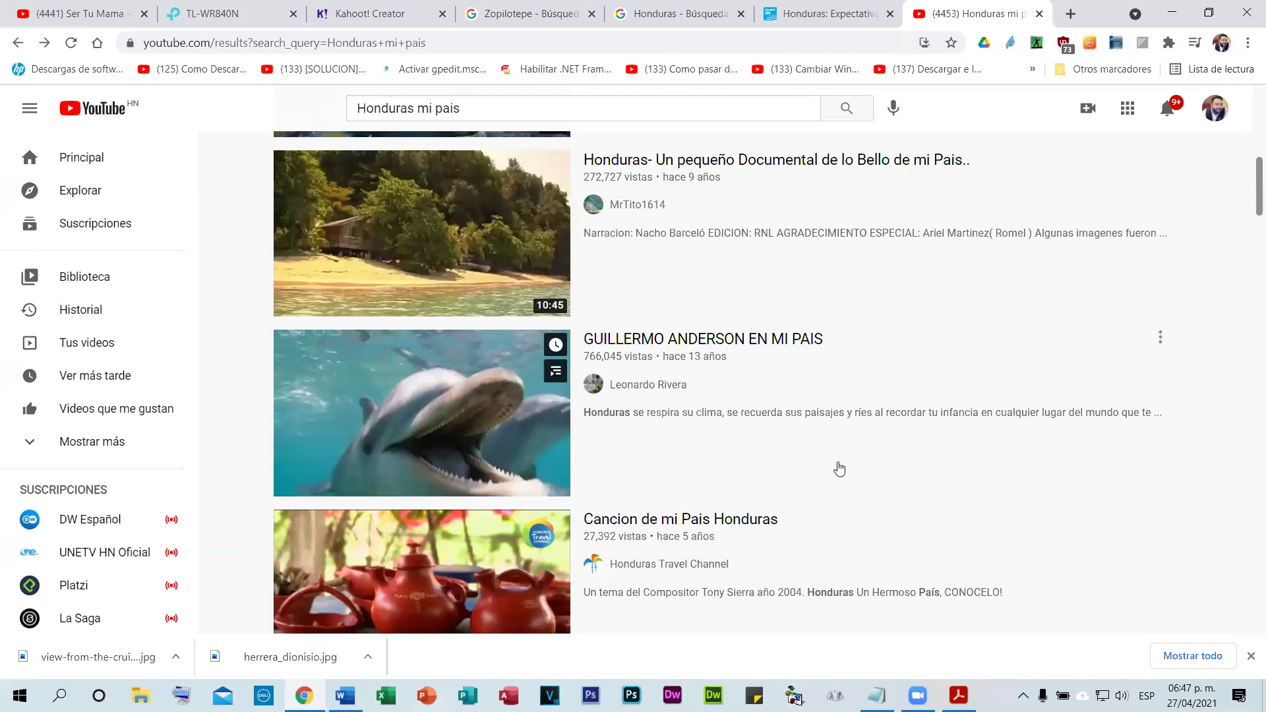
scroll(844, 469, "down", 3)
scroll(851, 469, "down", 4)
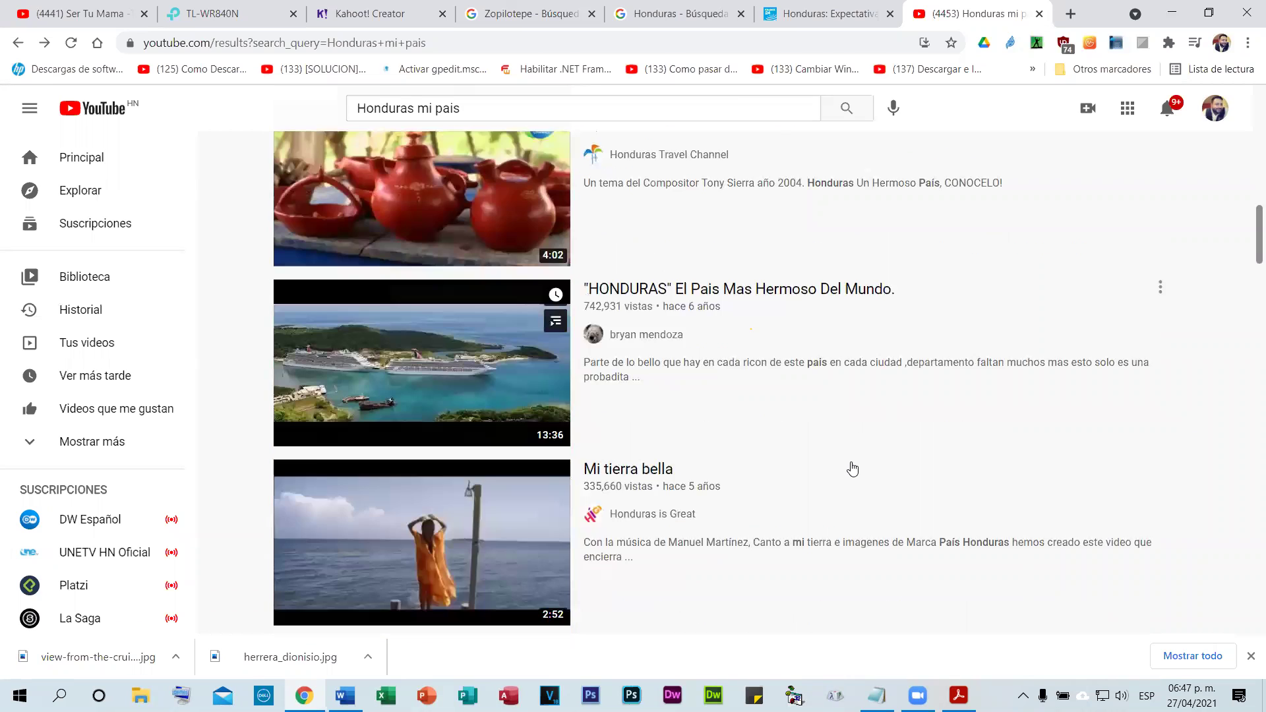
scroll(854, 468, "down", 3)
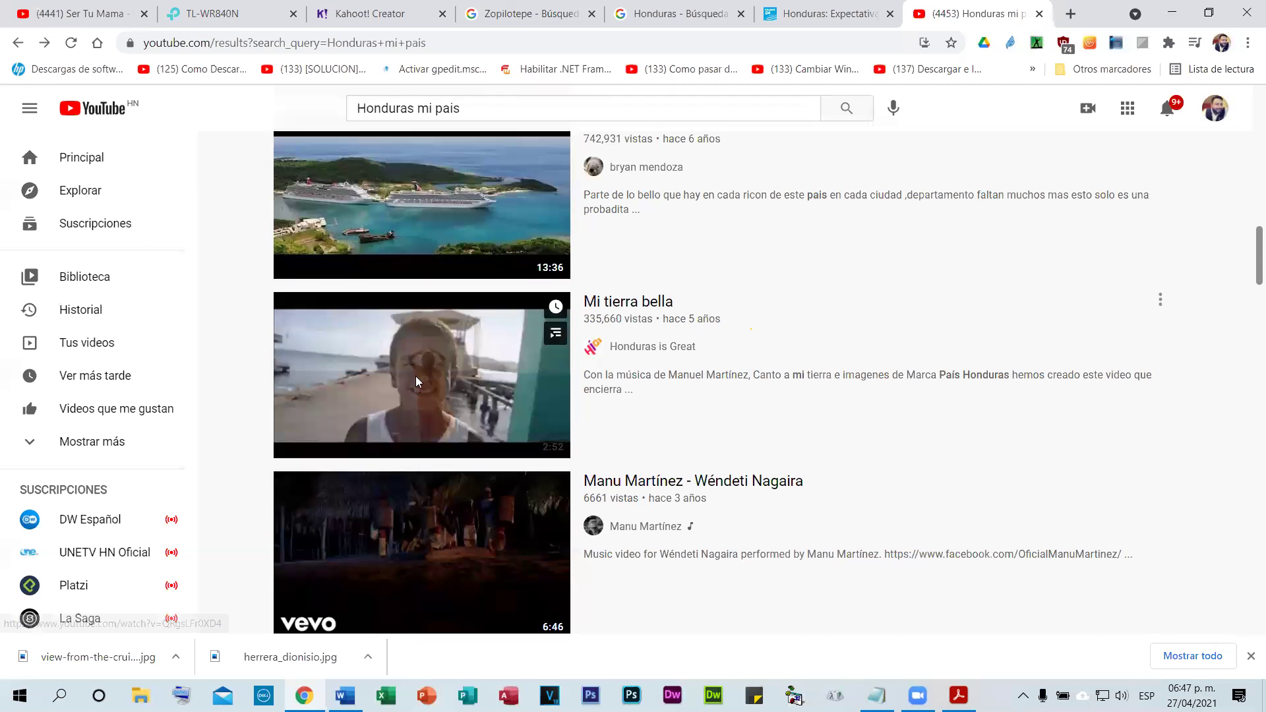
left_click(415, 381)
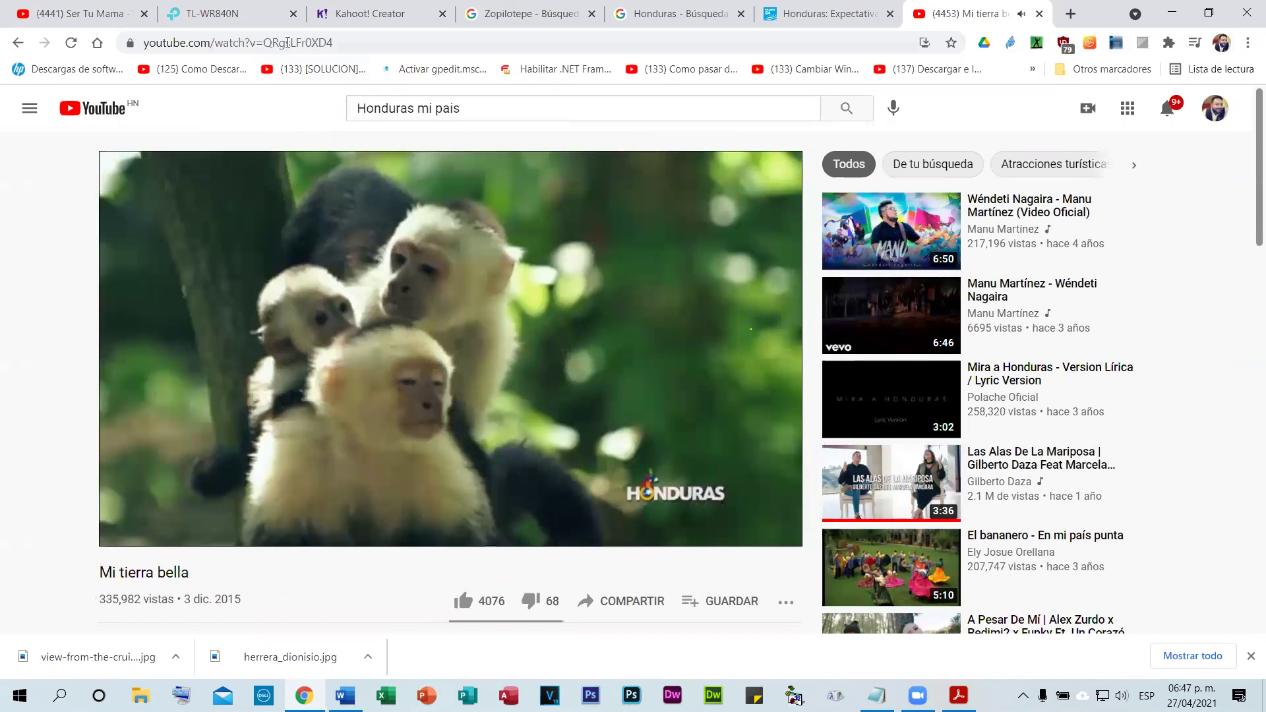
- Copy the link of the YouTube video "Mi tierra bella" and paste it as the lobby video in the Kahoot summary
left_click(289, 42)
key("ctrl+c")
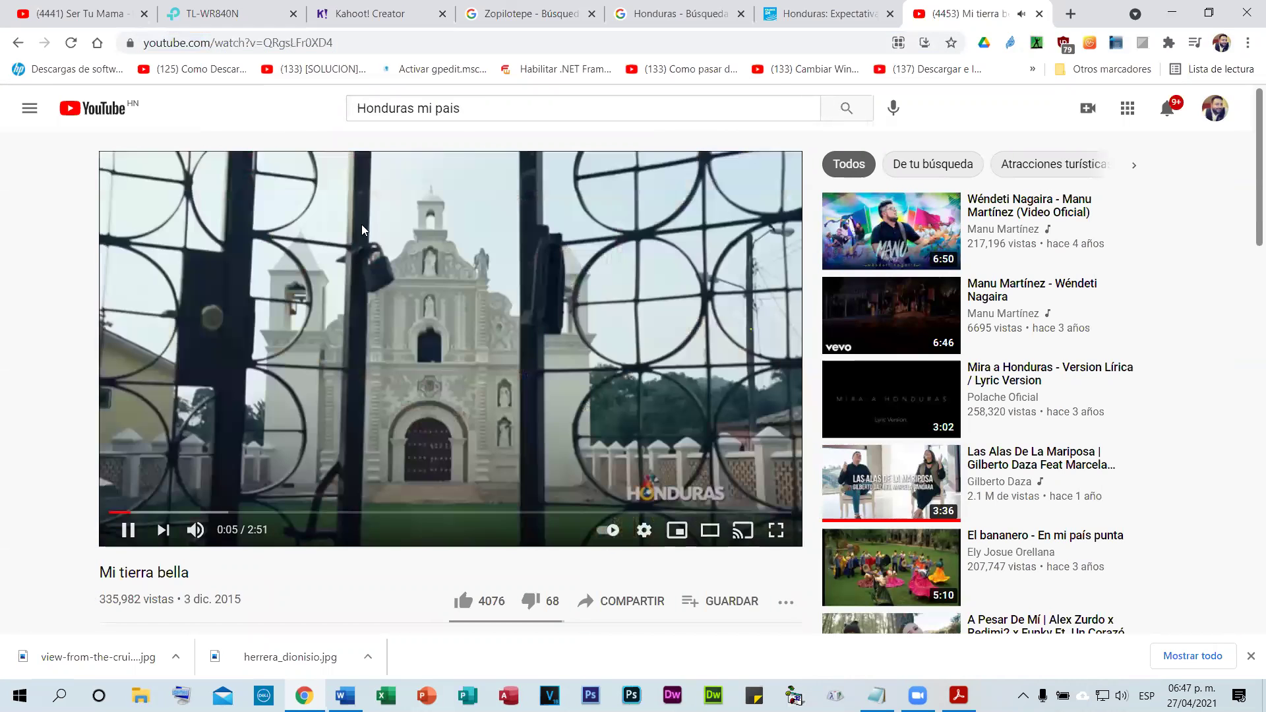
left_click(370, 13)
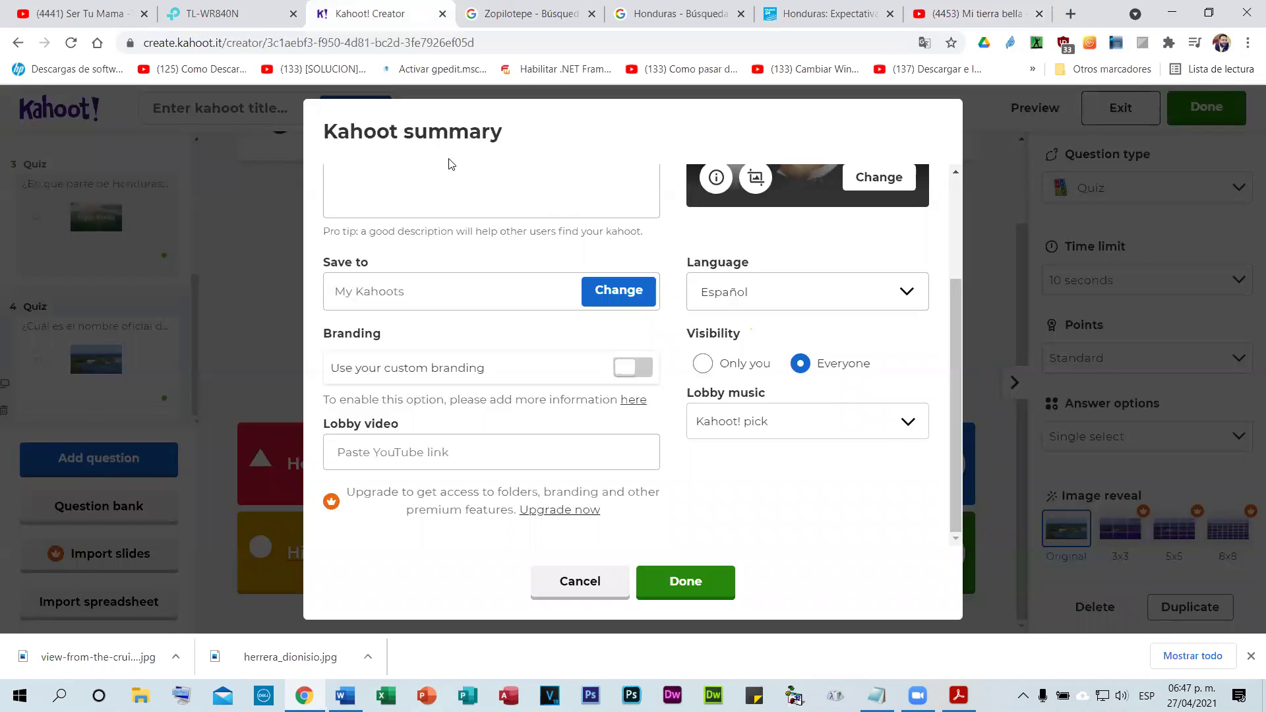
right_click(381, 460)
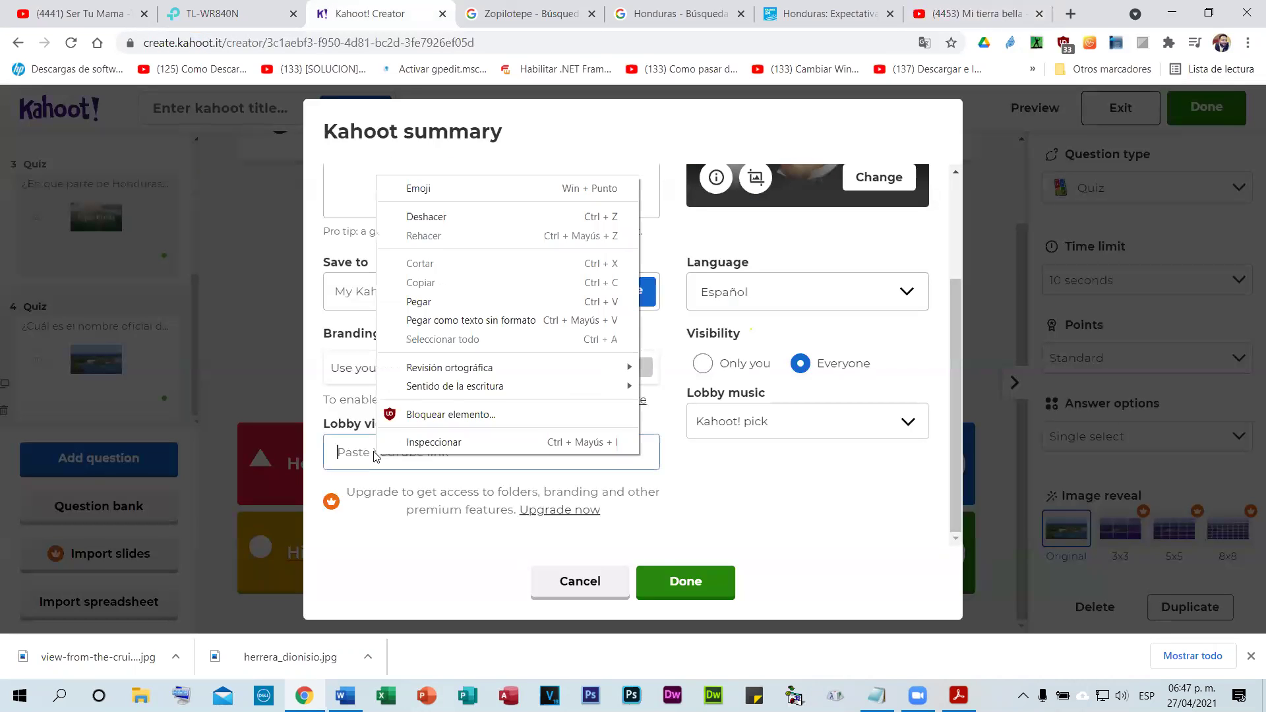
left_click(462, 304)
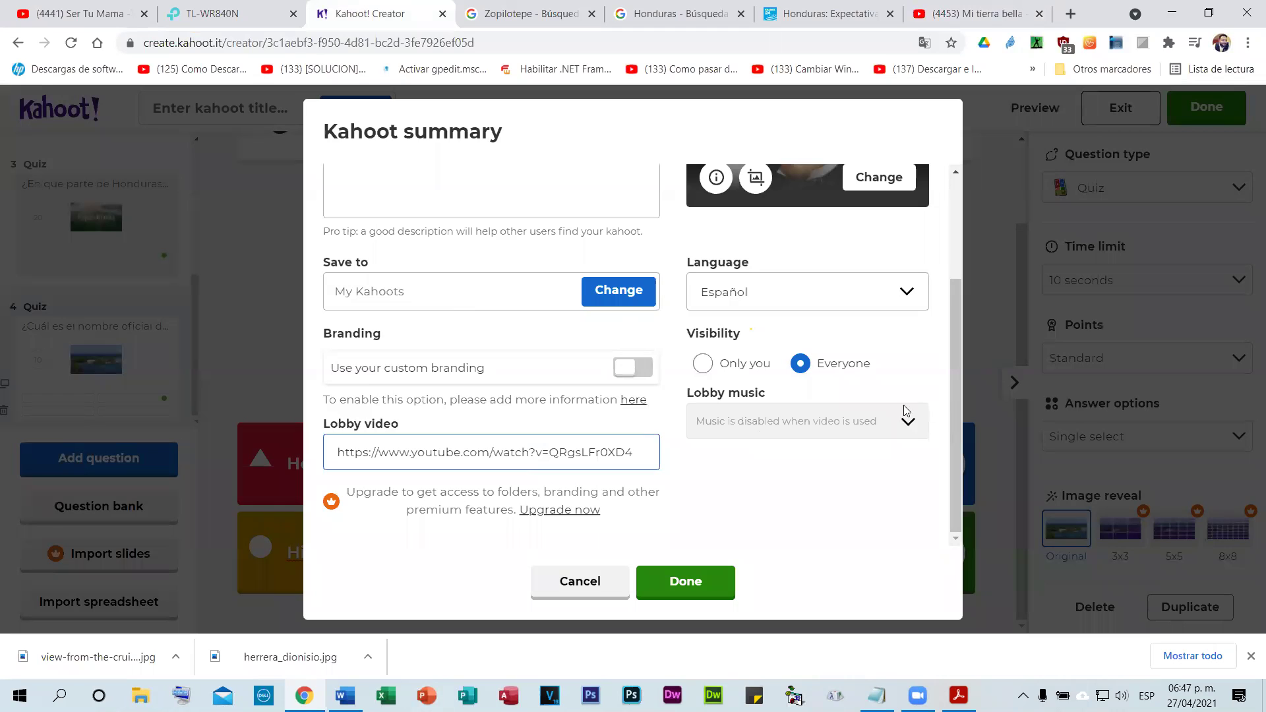
- Try to open the lobby music choices while the lobby video link is filled in
left_click(908, 425)
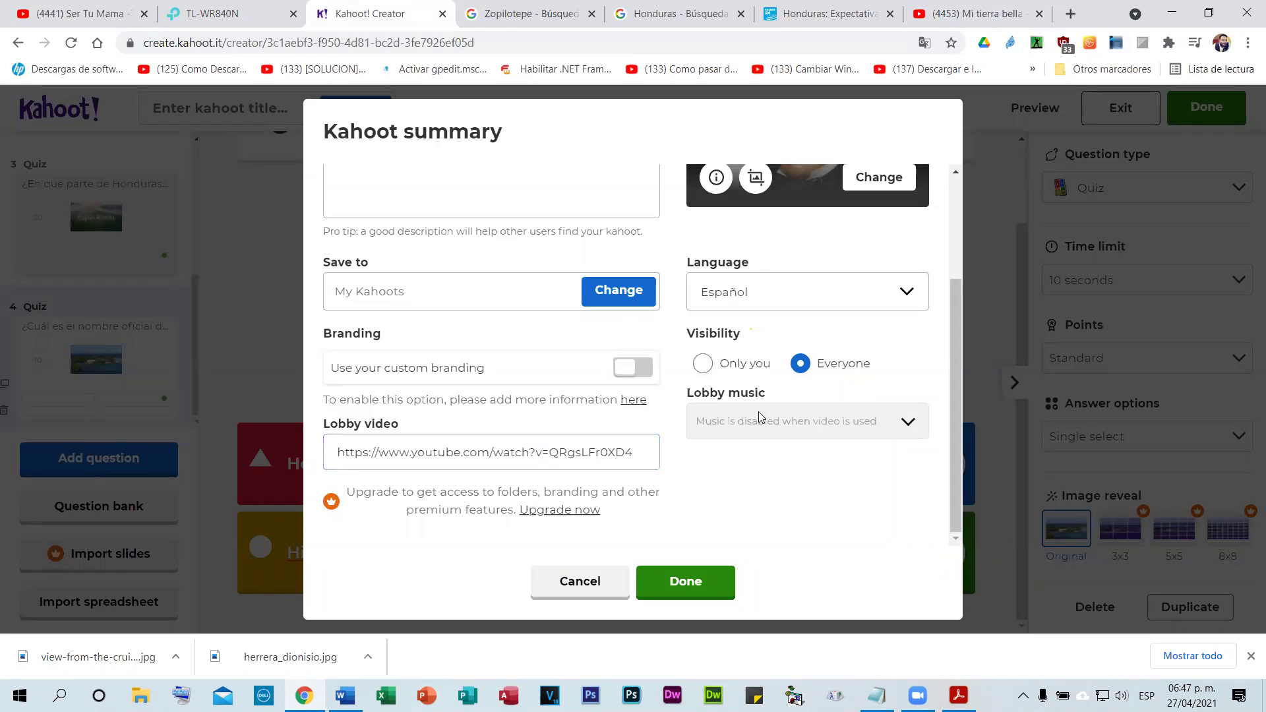
left_click(643, 453)
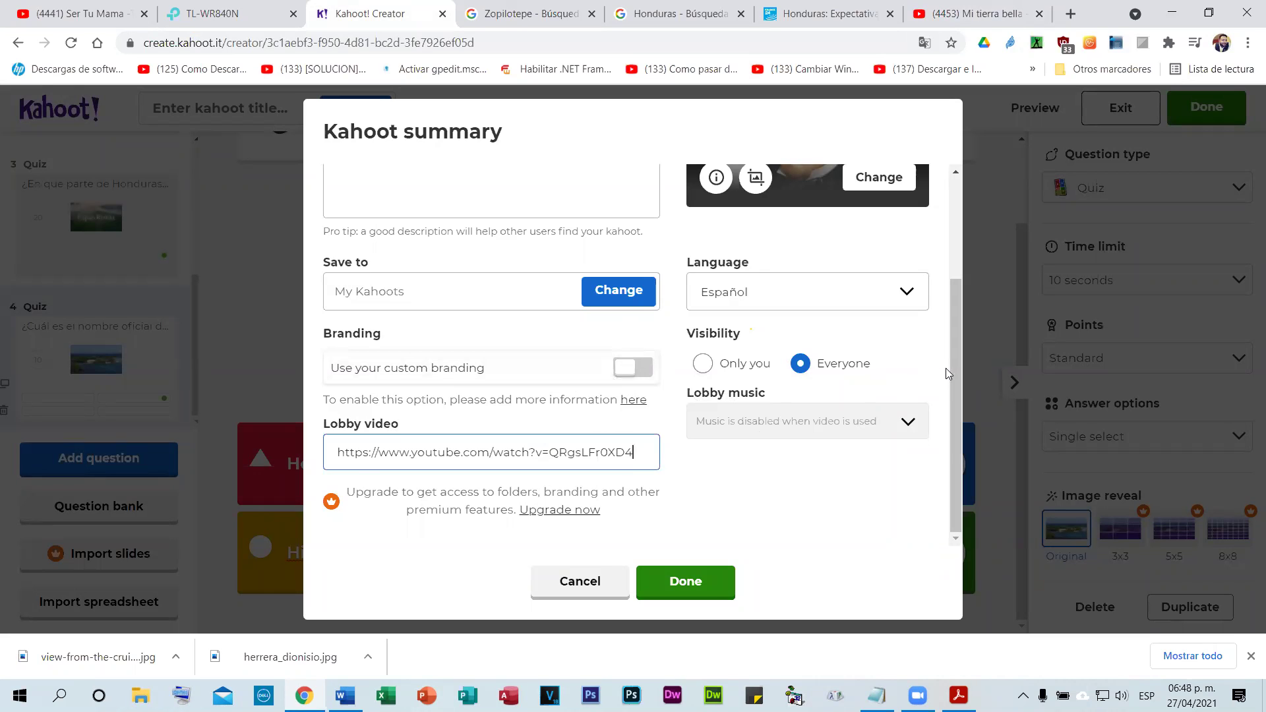
scroll(947, 369, "up", 2)
scroll(947, 370, "down", 2)
left_click(868, 429)
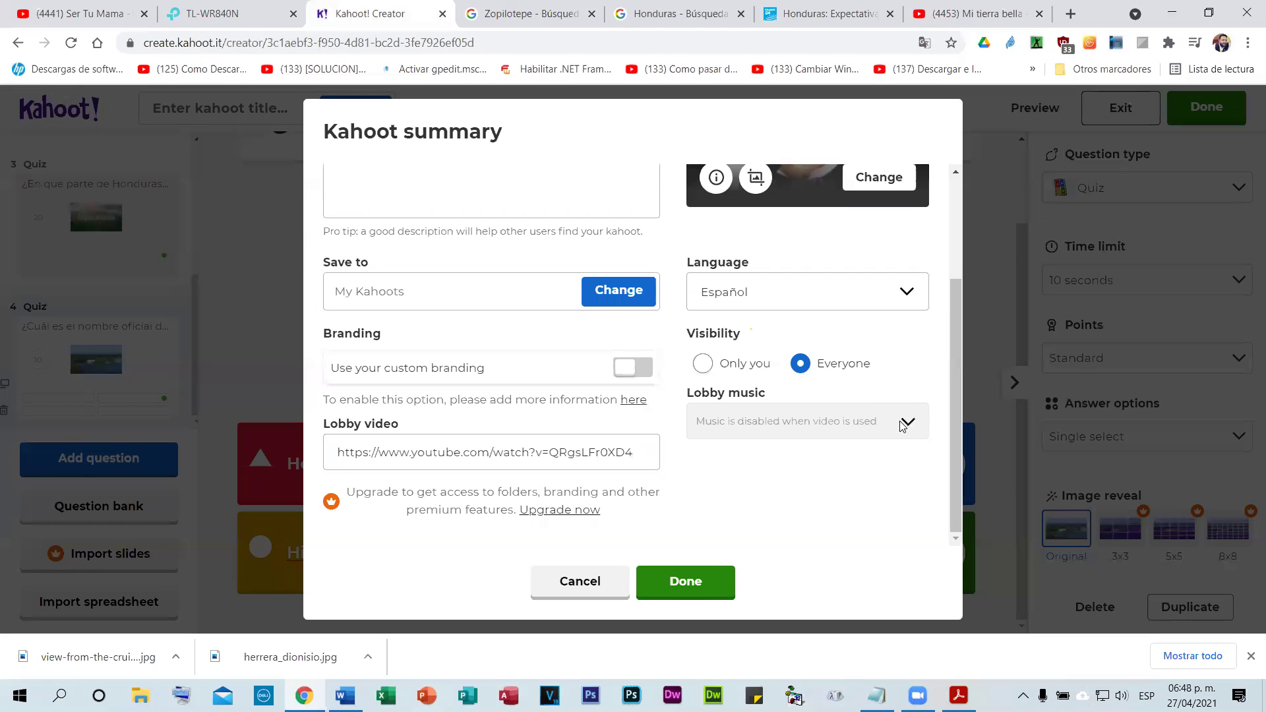
double_click(897, 416)
scroll(907, 410, "up", 3)
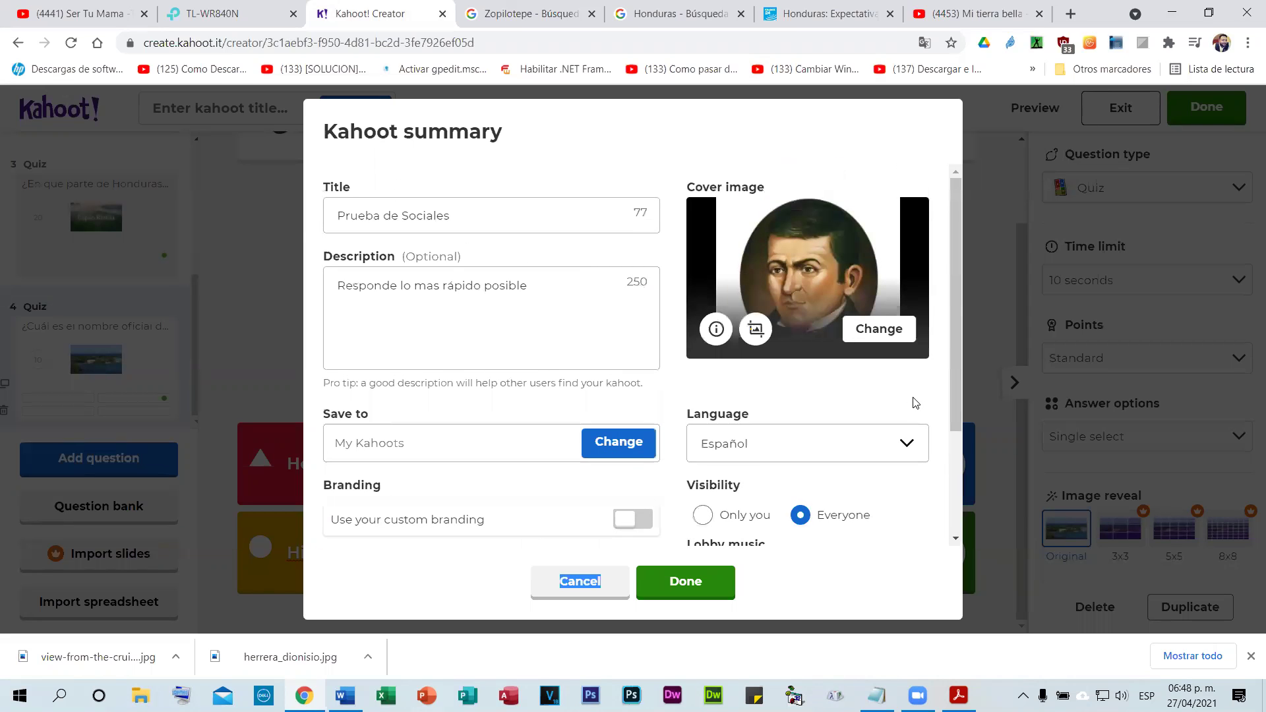
- Try the custom branding switch and the Only you visibility, and set the visibility back to Everyone
scroll(853, 457, "down", 3)
left_click(628, 364)
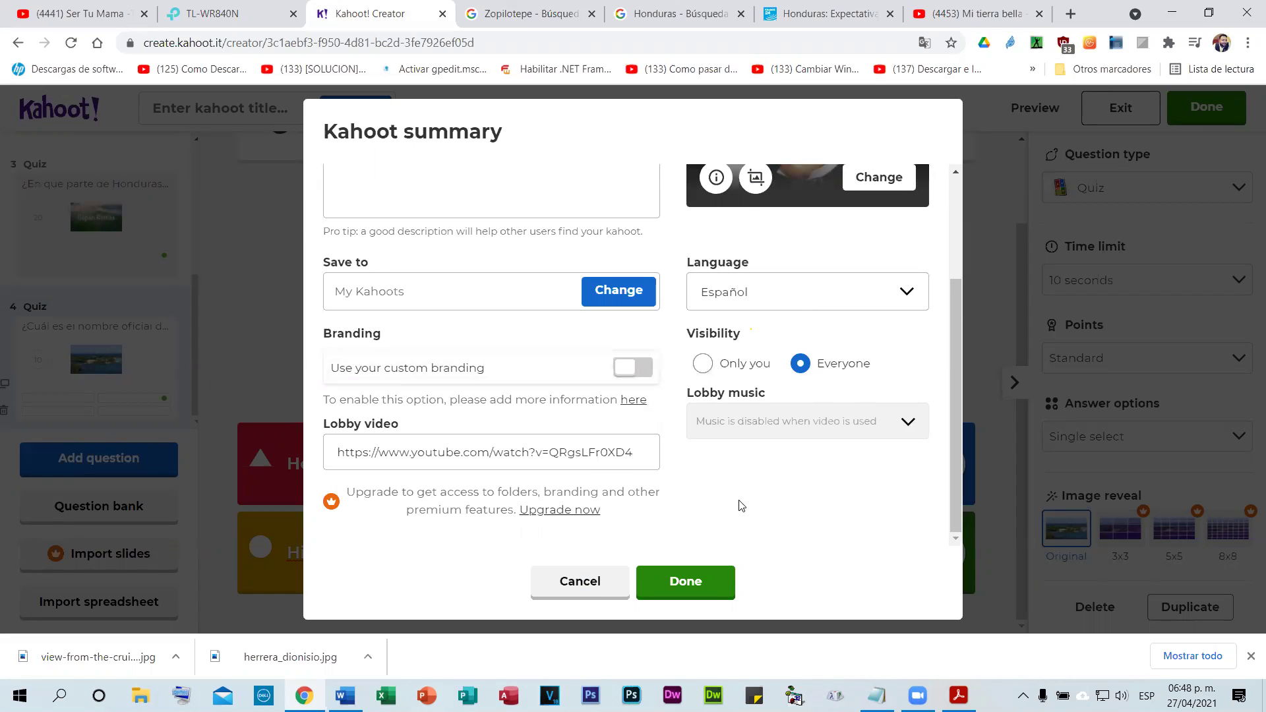
left_click(704, 365)
left_click(819, 371)
scroll(884, 477, "up", 3)
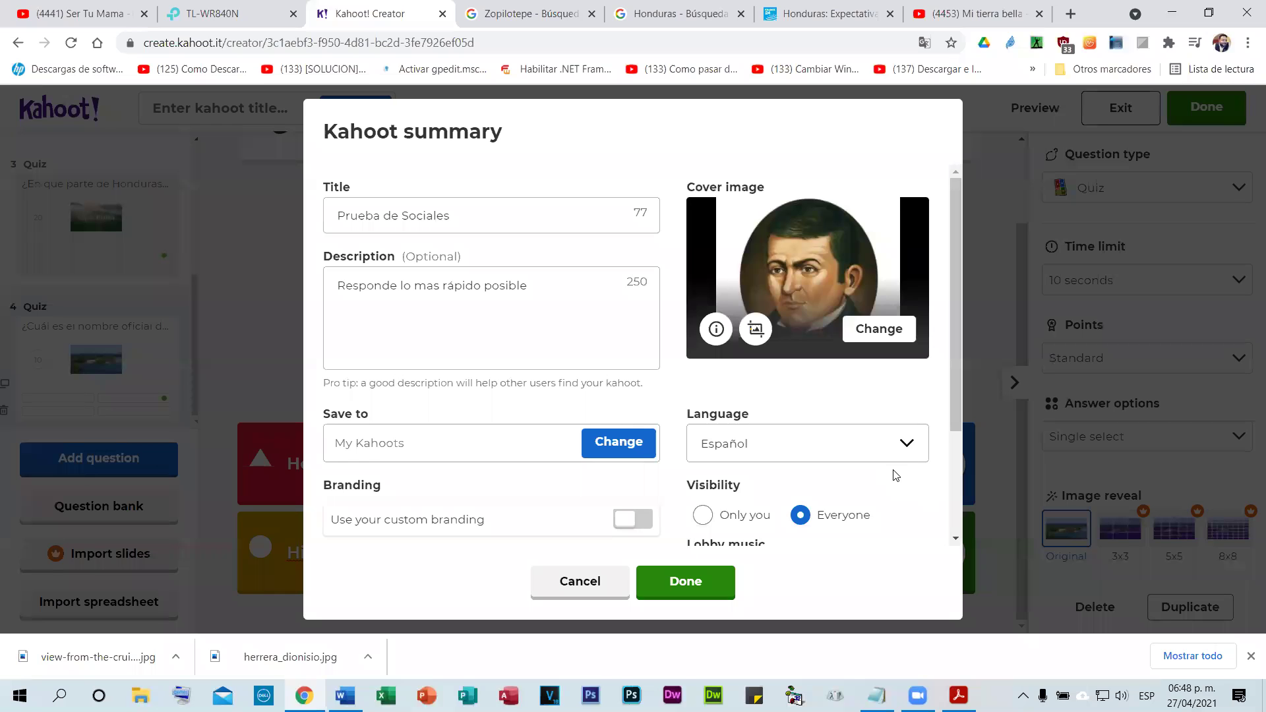
scroll(896, 475, "down", 3)
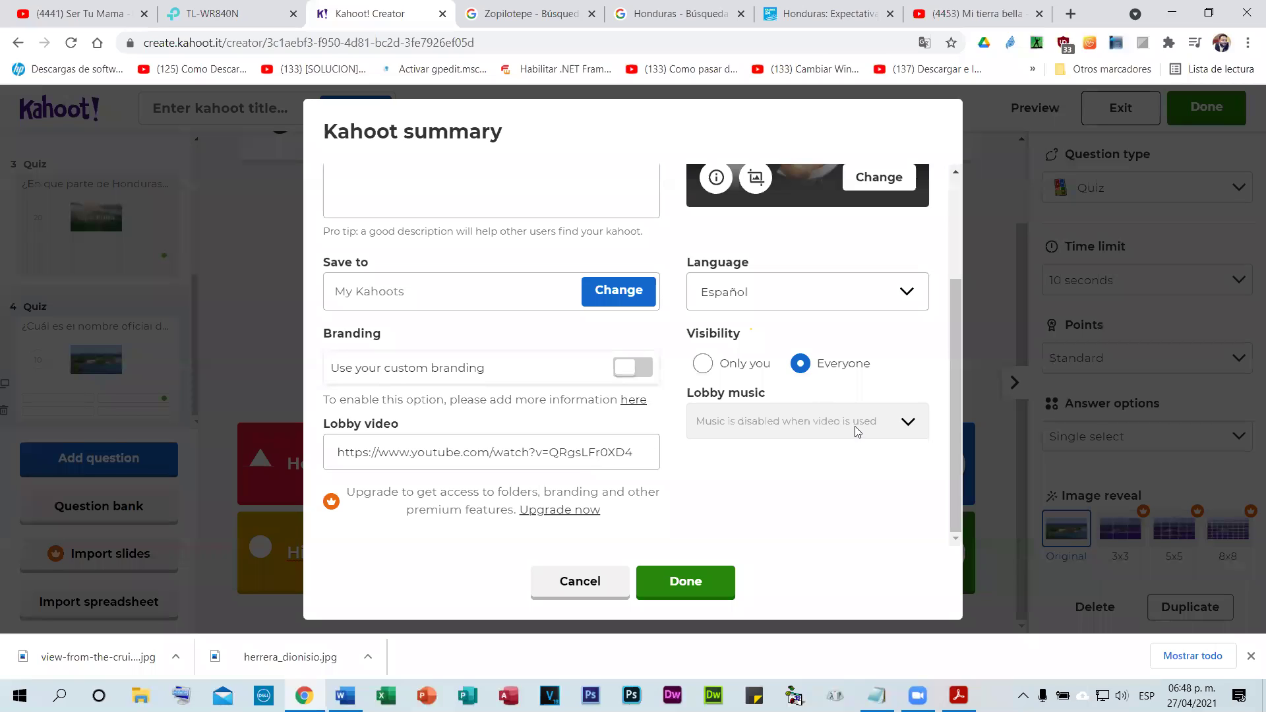
- Copy the lobby video link, clear it from the summary and open the lobby music choices
left_click_drag(633, 452, 4, 385)
key("ctrl+c")
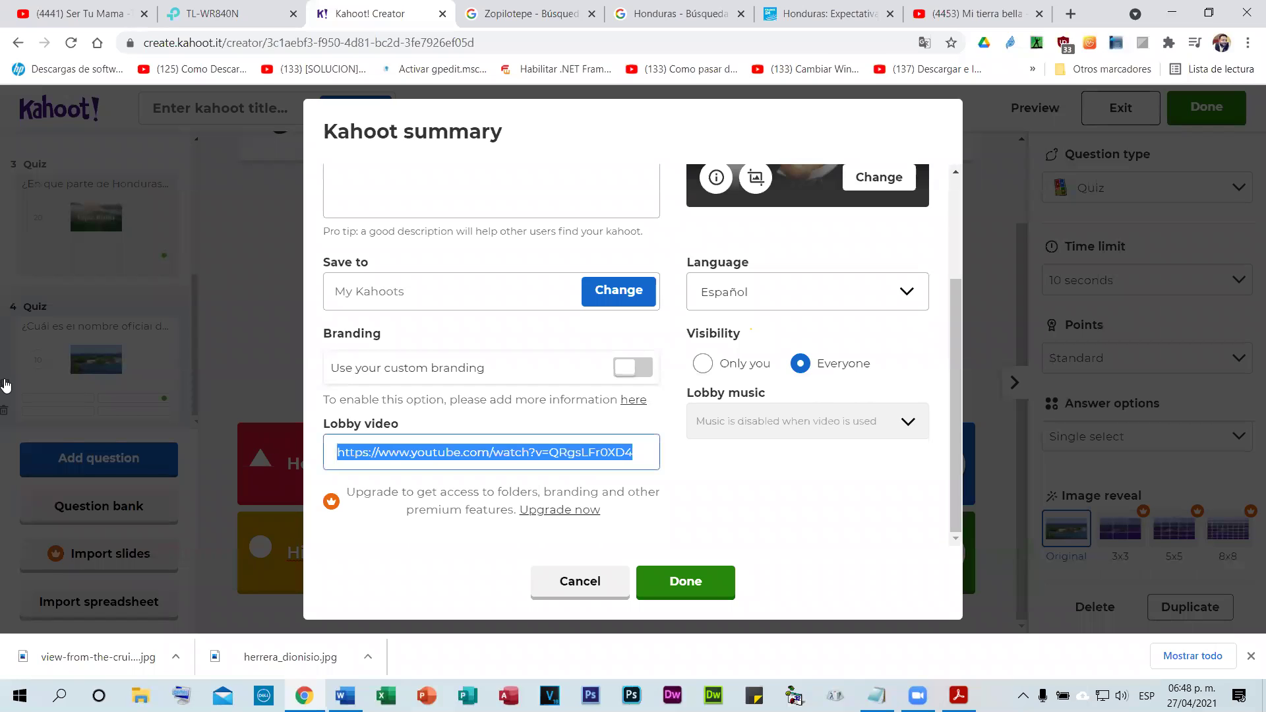
key("BackSpace")
left_click(907, 421)
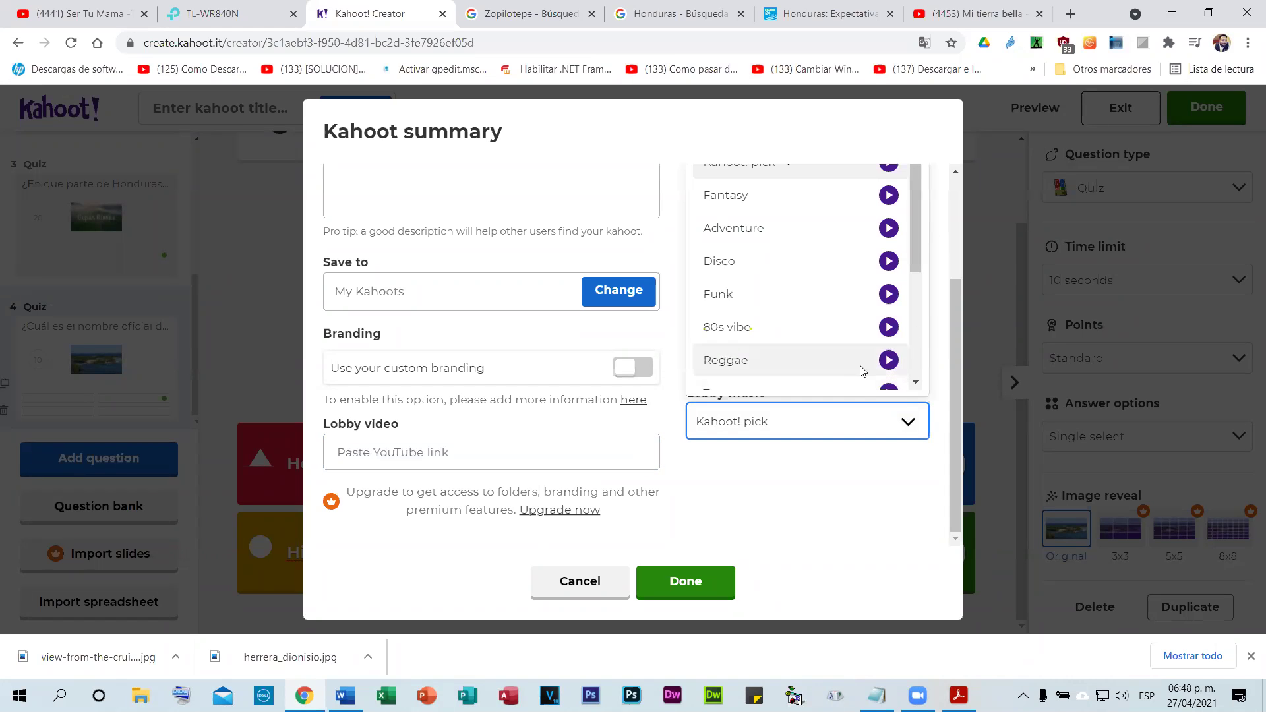
scroll(939, 462, "up", 2)
- Preview the lobby music tracks Kahoot! pick, Fantasy, Disco, Funk and 80s vibe
left_click(892, 317)
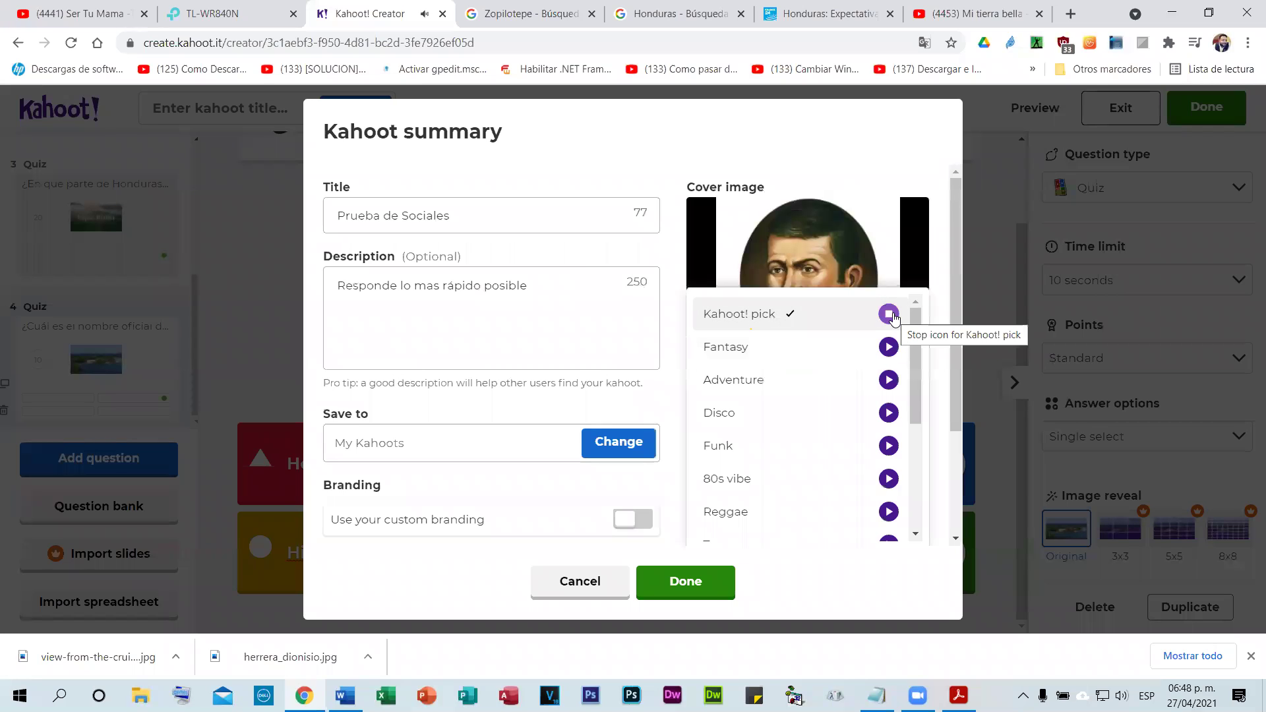
key("XF86AudioLowerVolume")
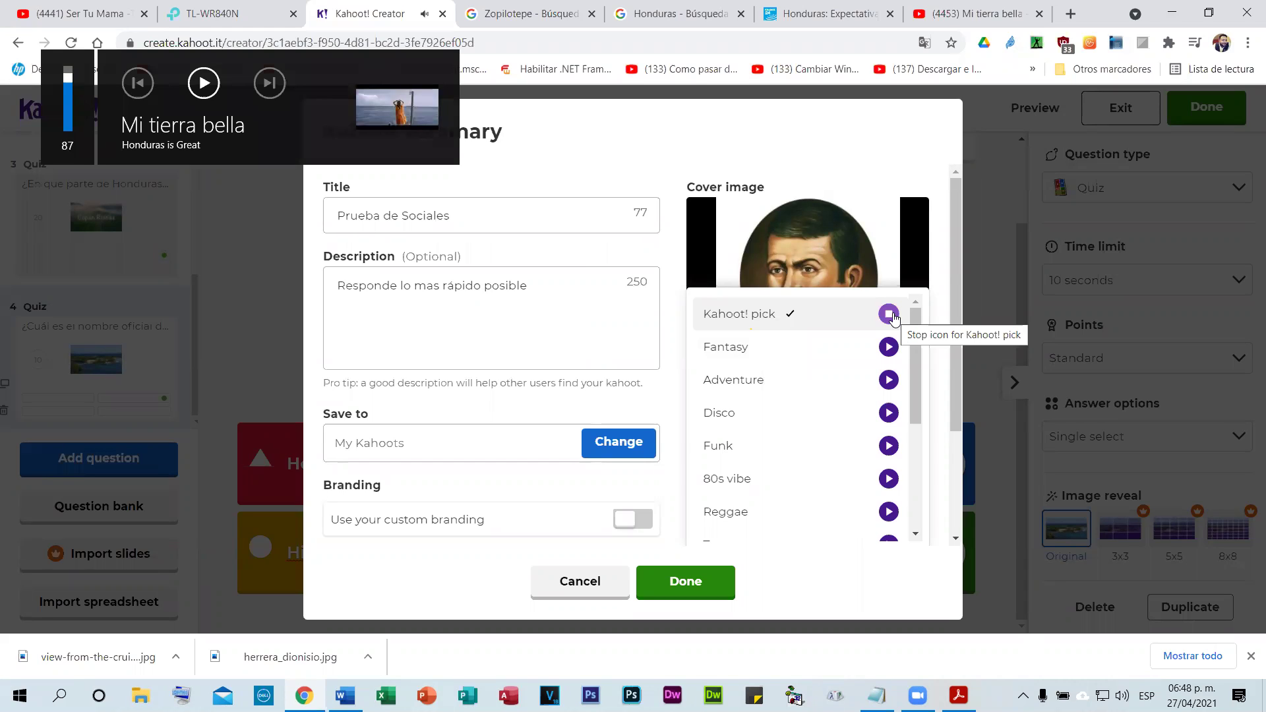
key("XF86AudioRaiseVolume")
left_click(889, 315)
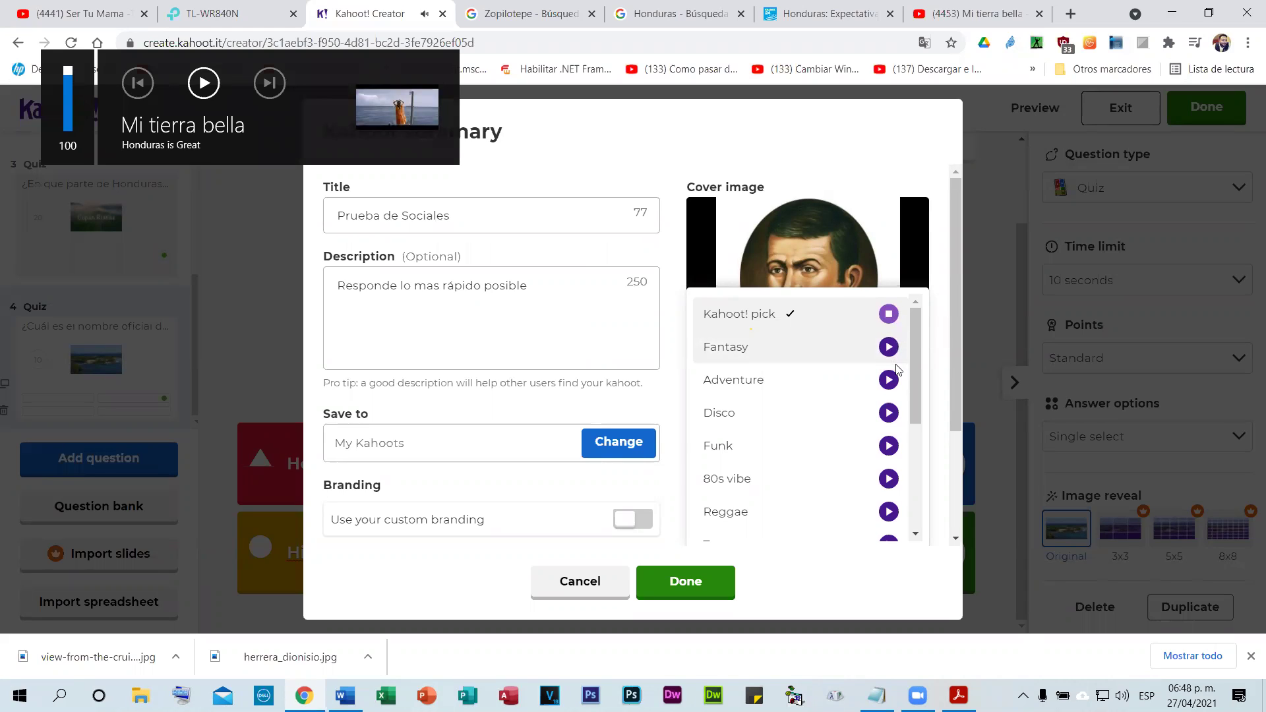
left_click(889, 351)
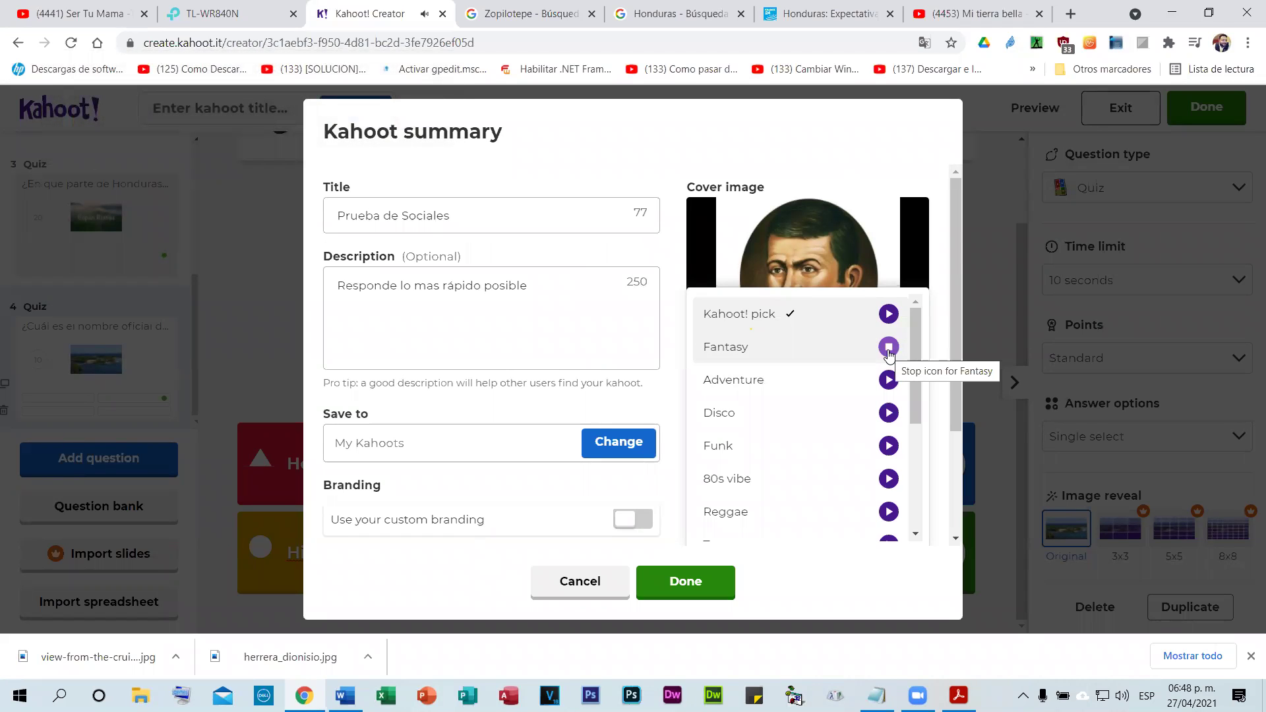
left_click(889, 314)
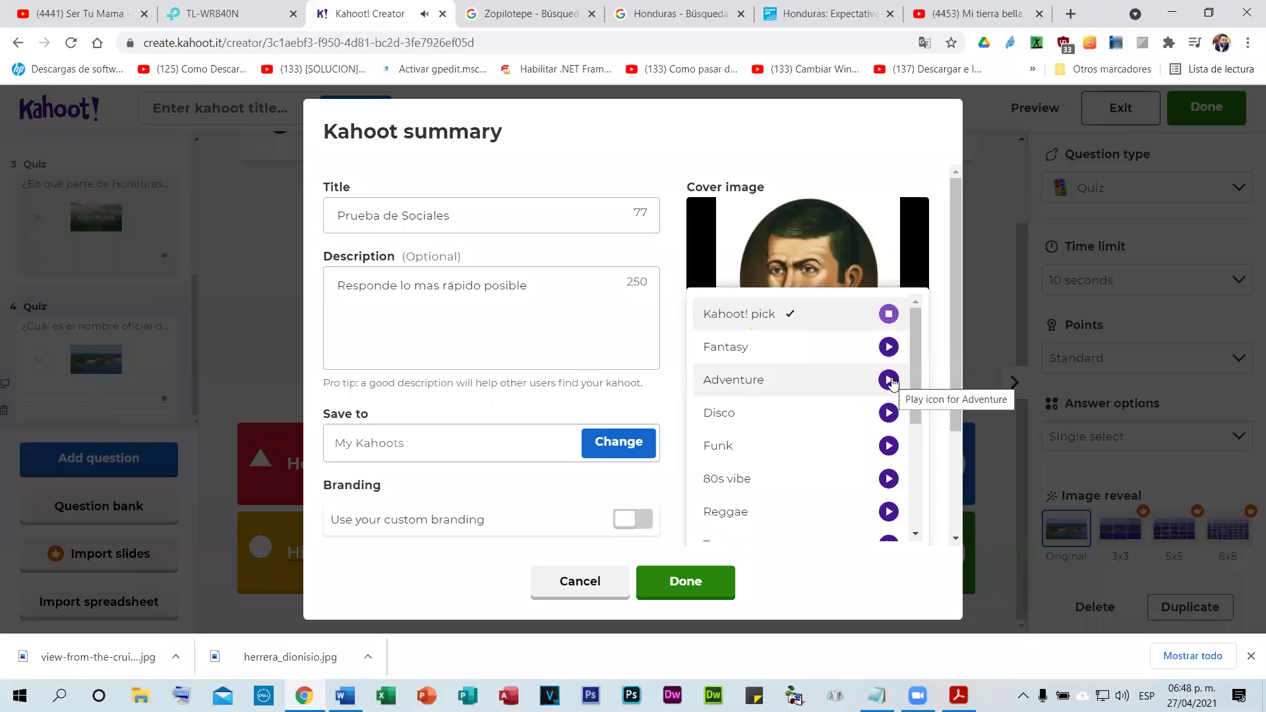
left_click(888, 412)
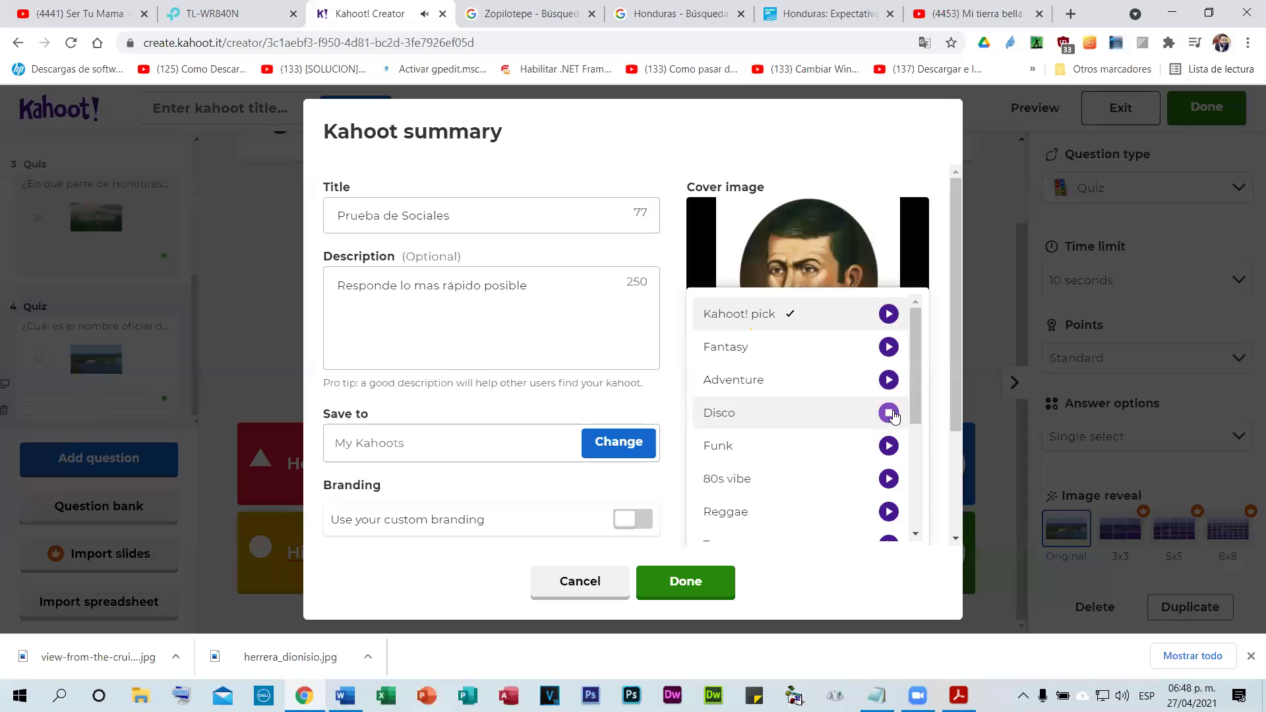
left_click(890, 447)
left_click(890, 481)
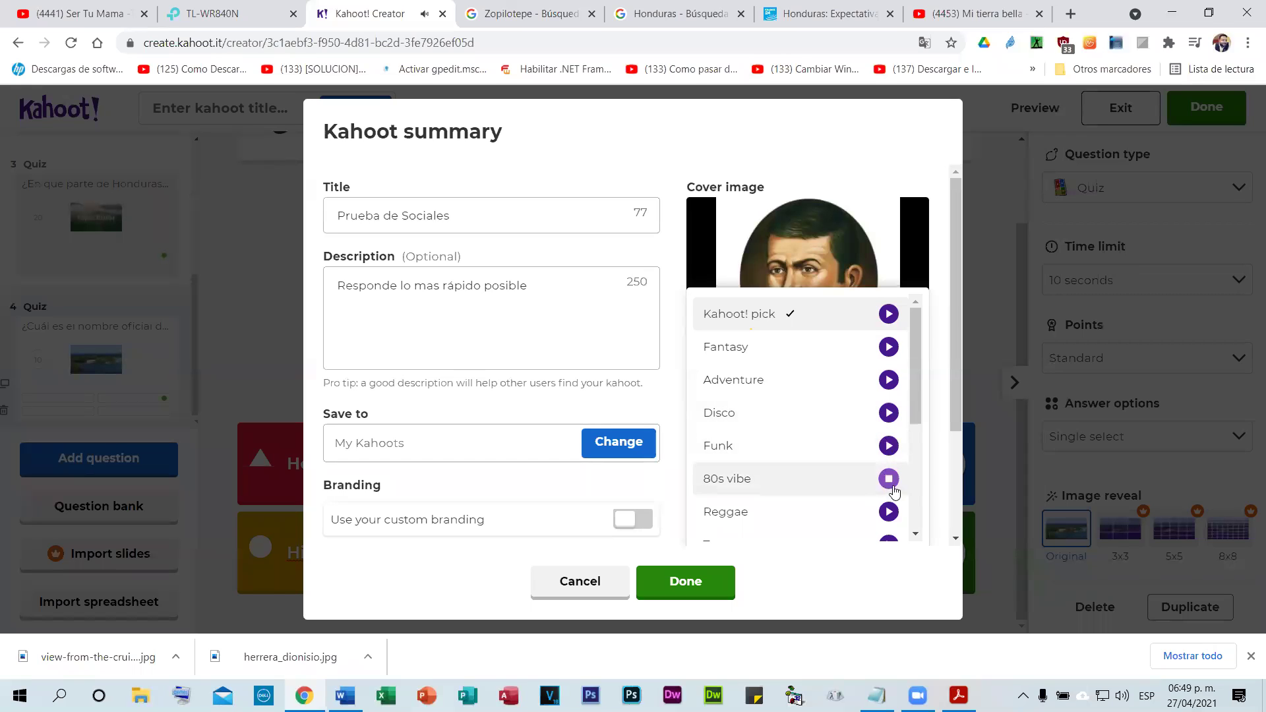
left_click(889, 314)
- Save the Kahoot summary, reopen the quiz settings and save them with the copied YouTube link as lobby video
left_click(685, 596)
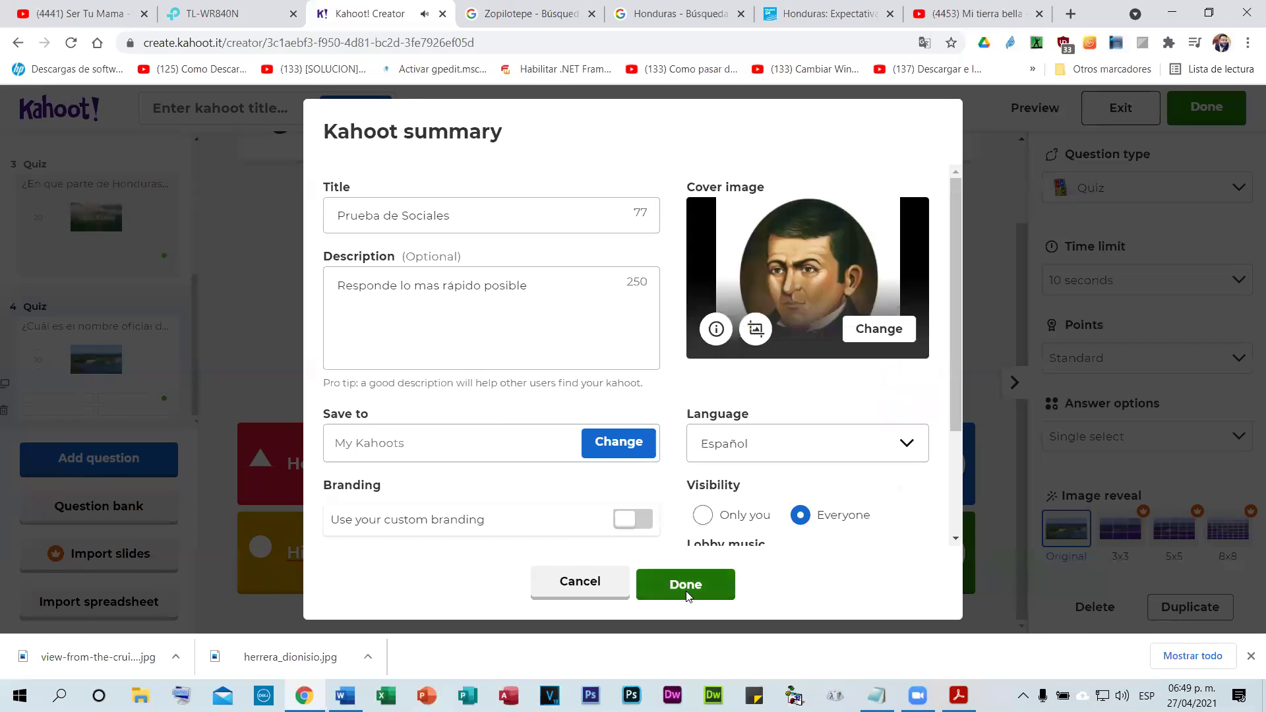
left_click(686, 596)
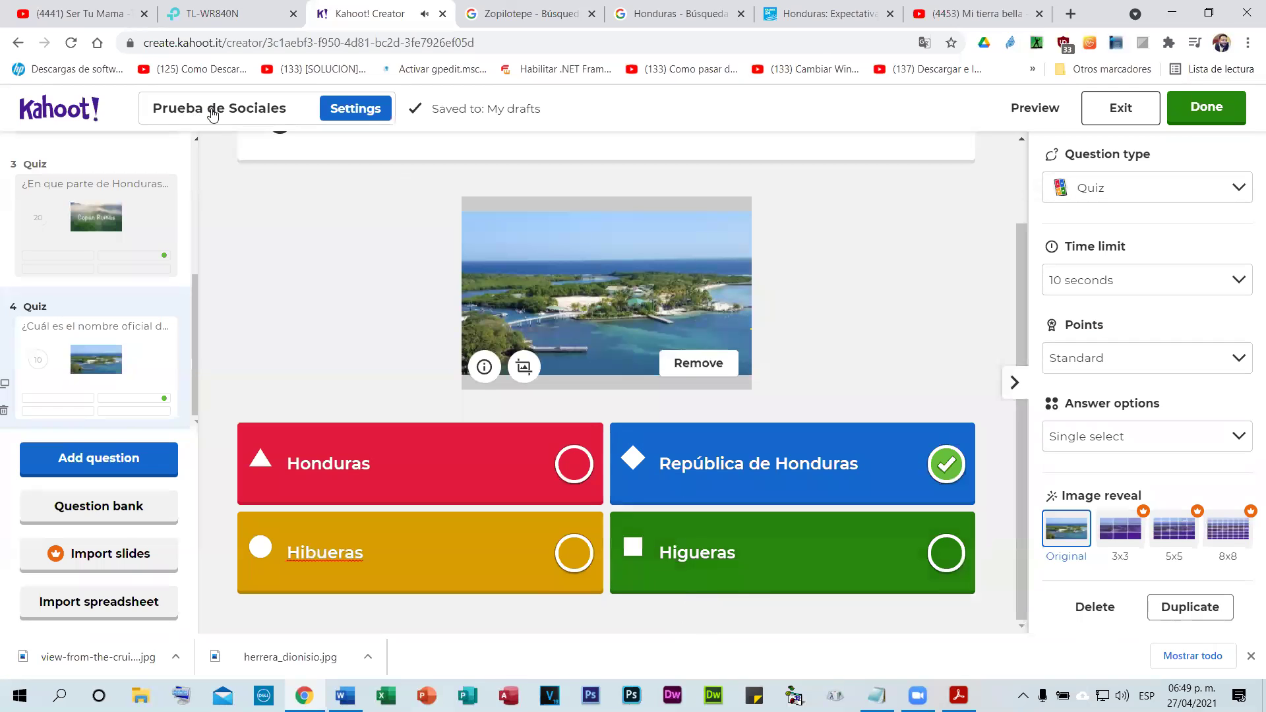
left_click(356, 108)
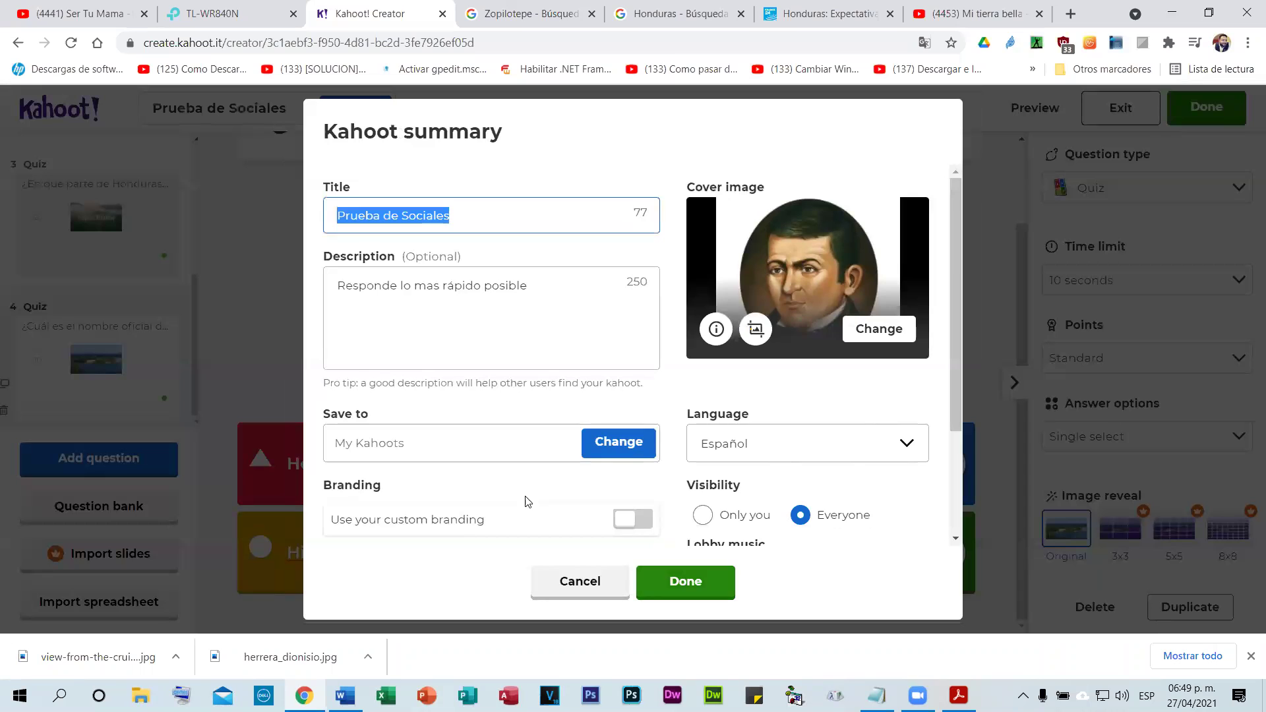
scroll(842, 491, "down", 3)
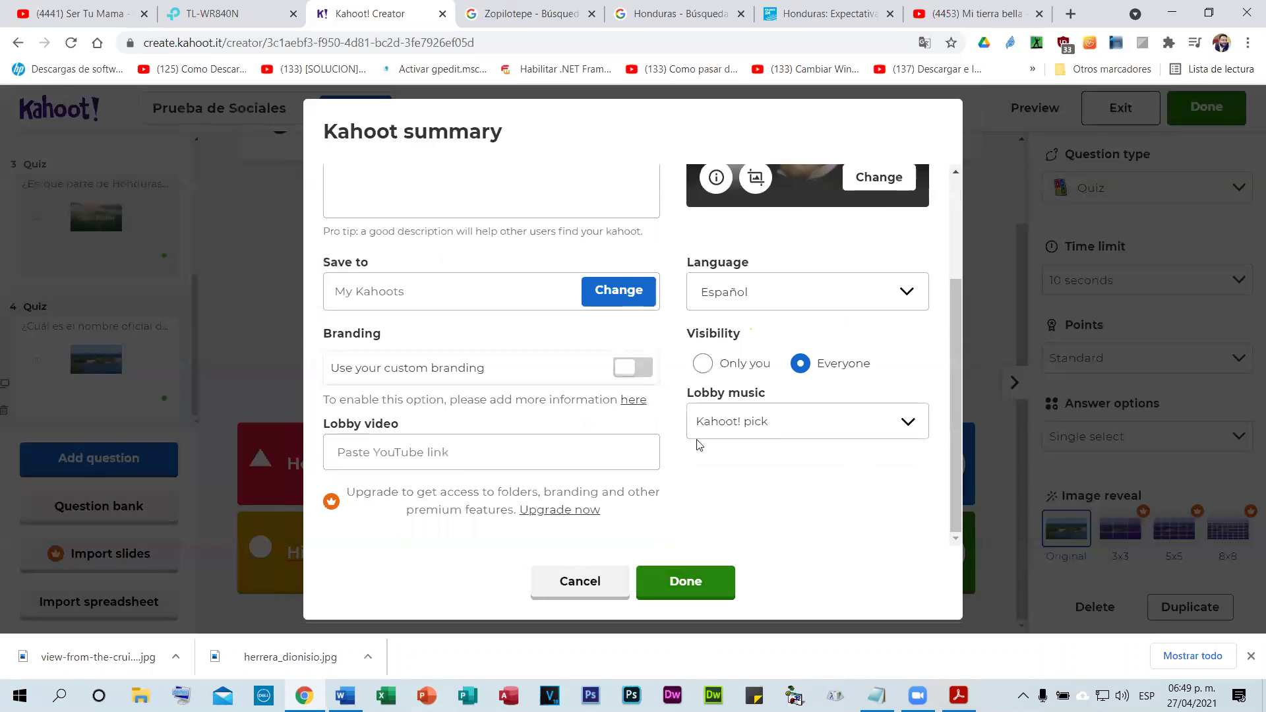
left_click(517, 453)
key("ctrl+v")
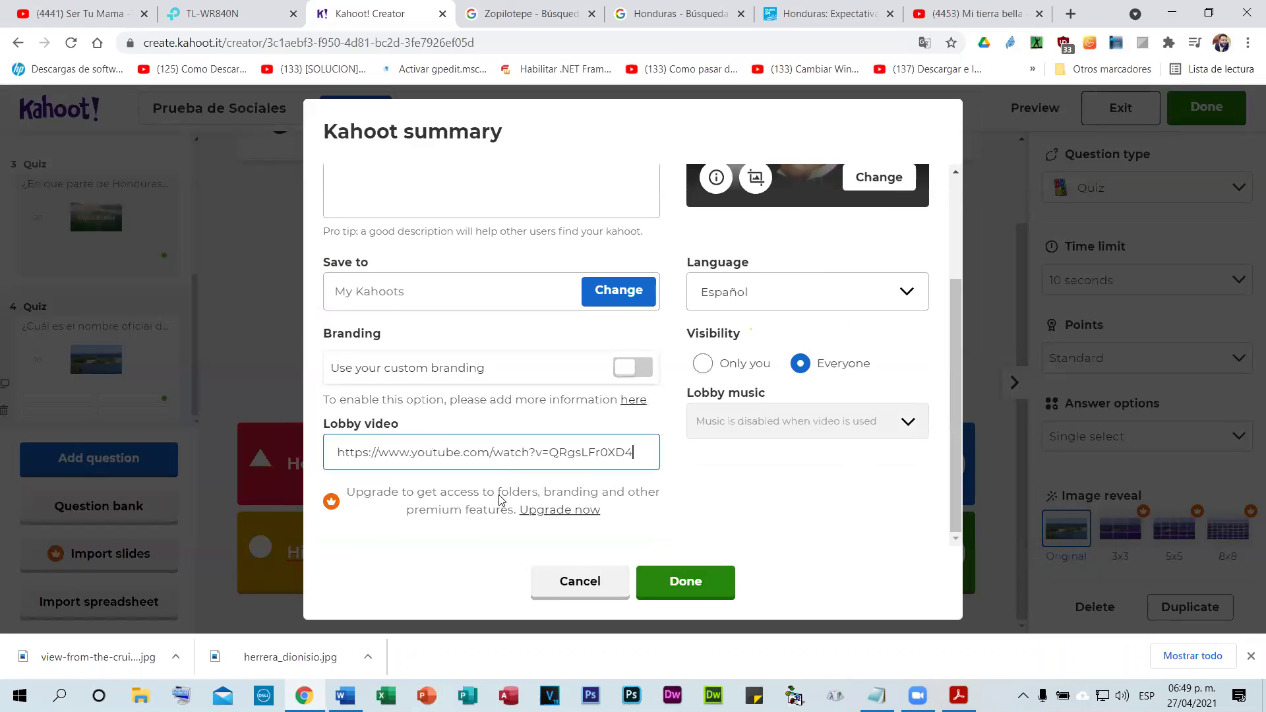
left_click(679, 582)
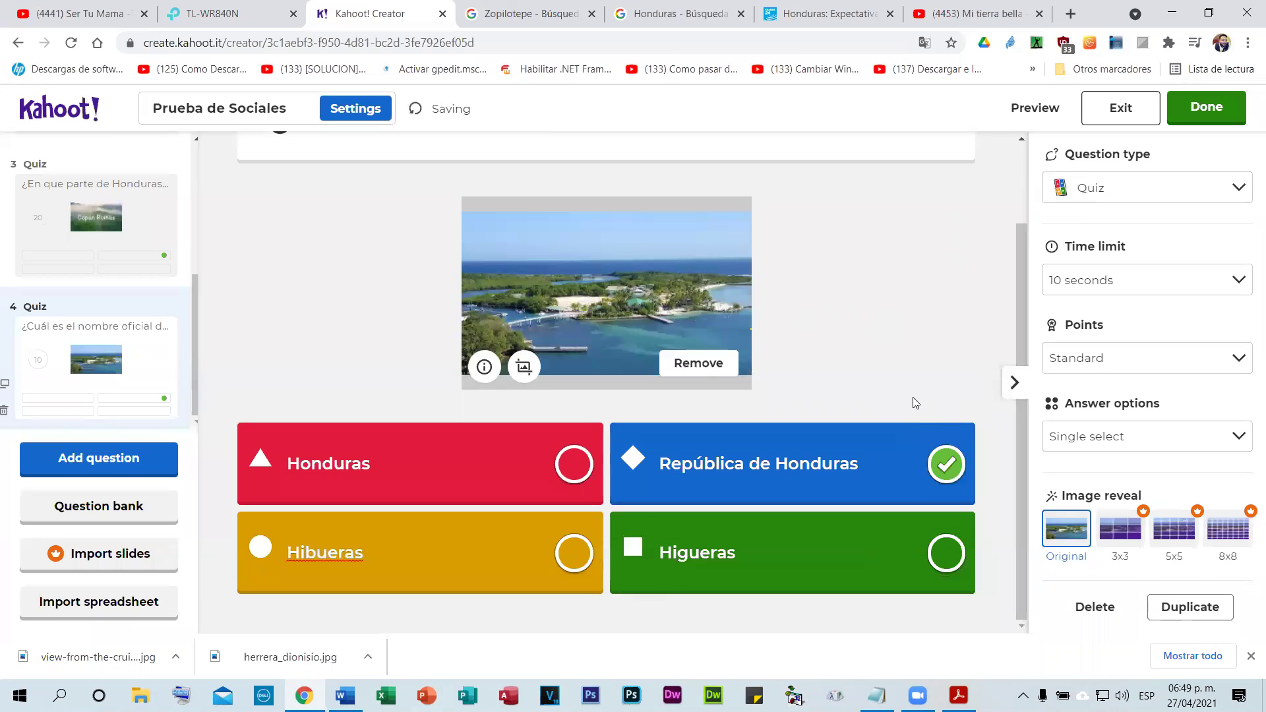
- Finish the quiz in the creator and open the details page of "Prueba de Sociales" from My Kahoots
left_click(1200, 119)
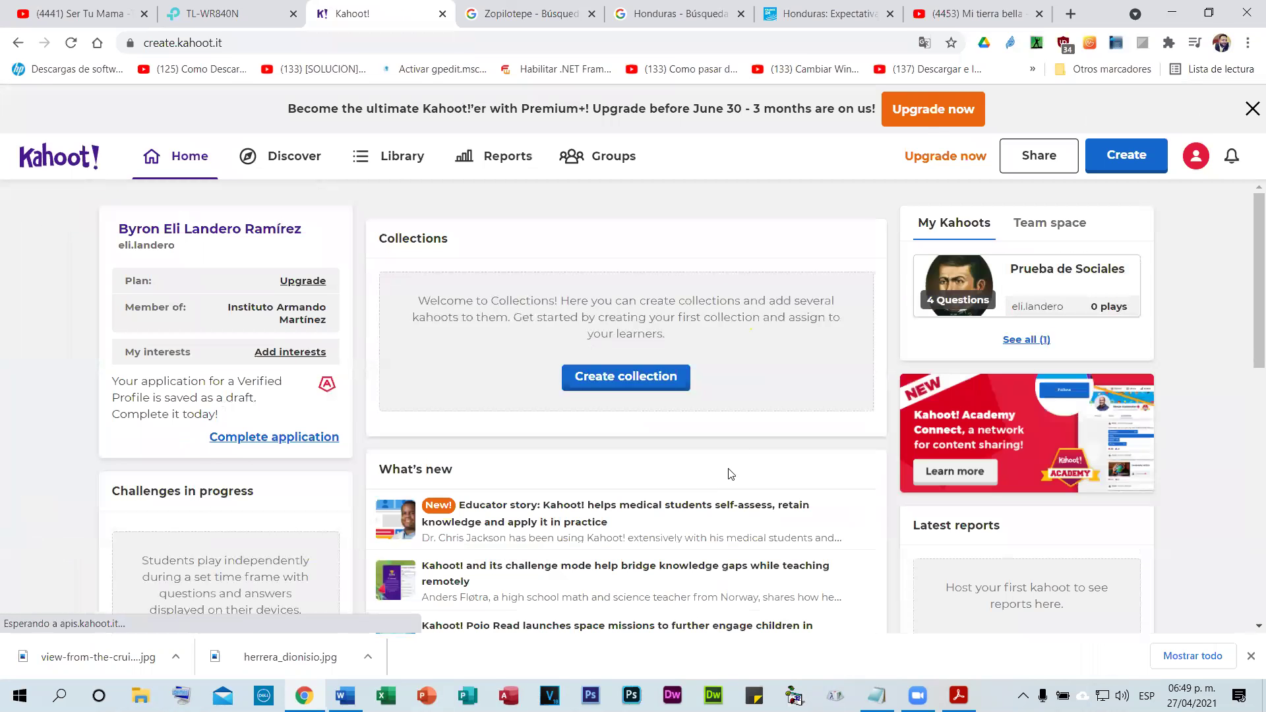
scroll(729, 470, "down", 1)
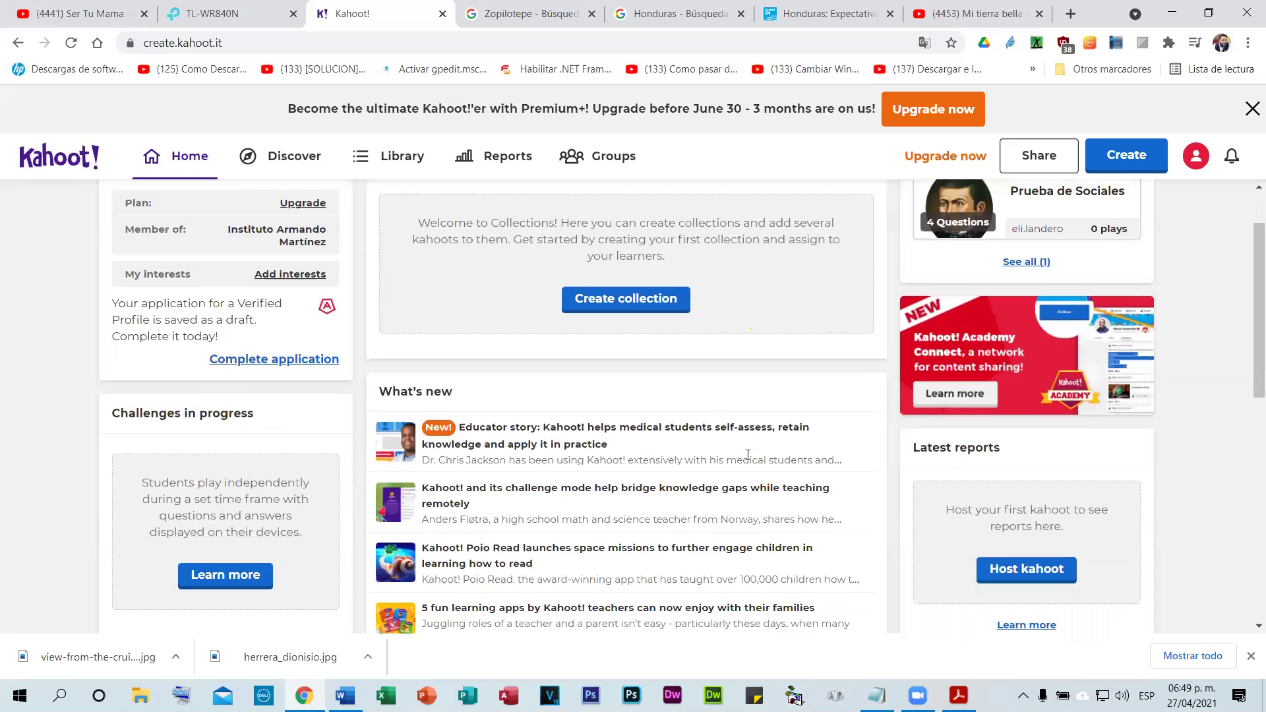
scroll(745, 453, "up", 1)
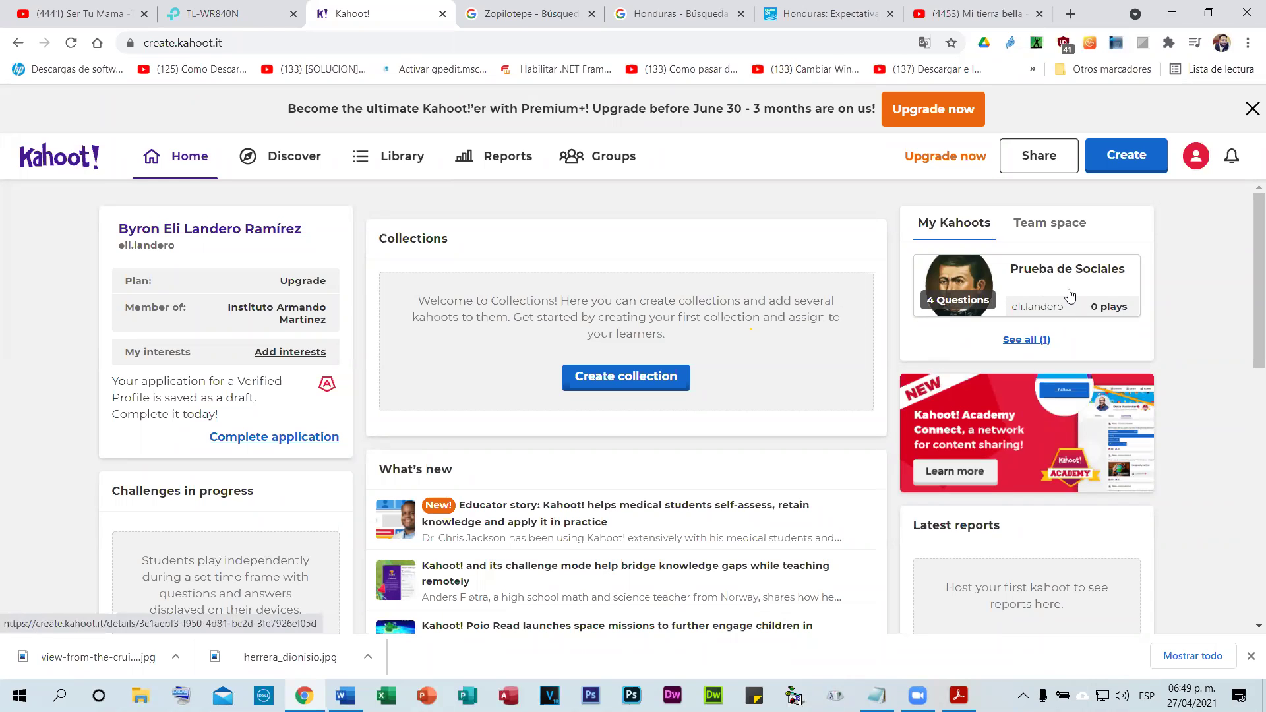
left_click(1061, 271)
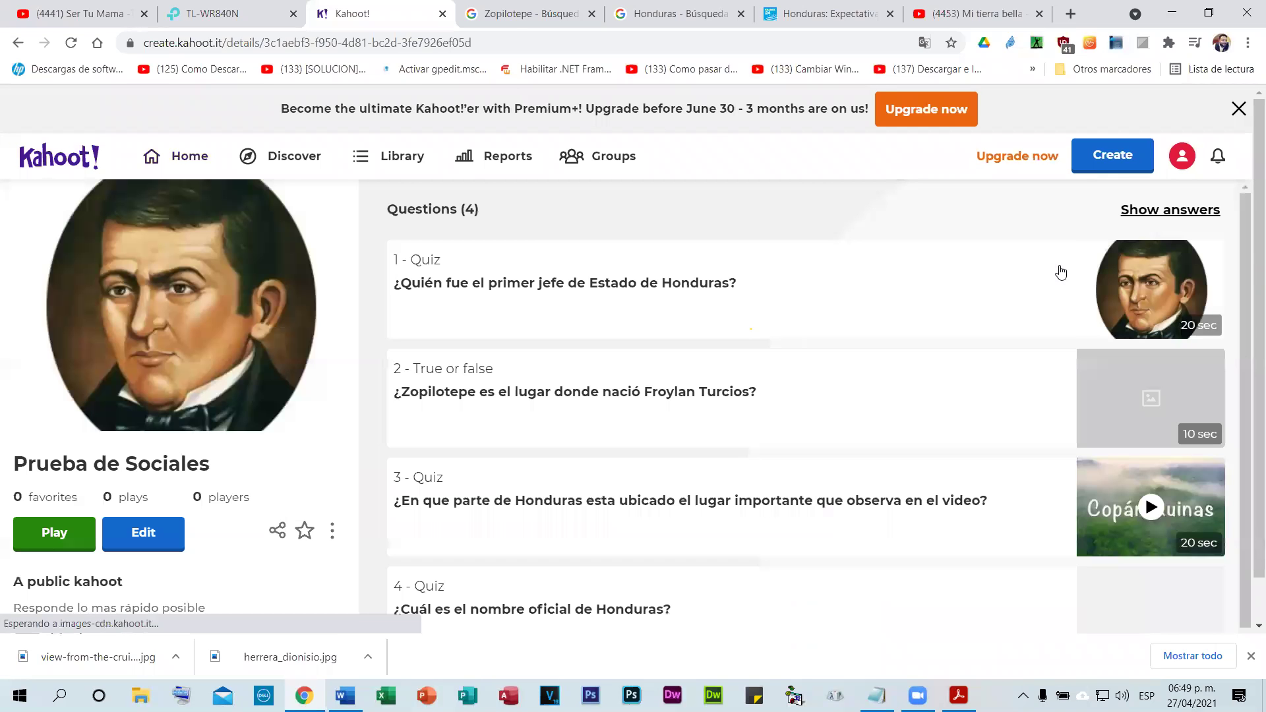
scroll(136, 453, "down", 1)
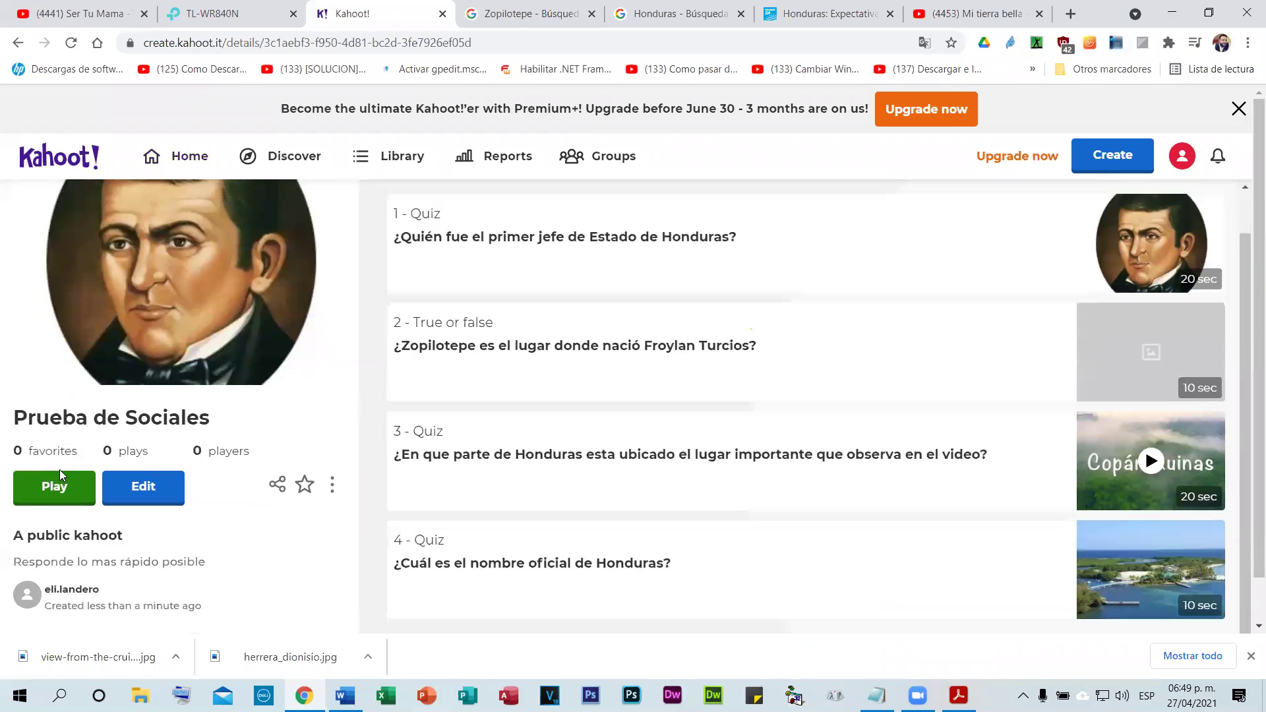
- Launch "Prueba de Sociales" for playing in Teach mode and show the game options on its start page
left_click(81, 503)
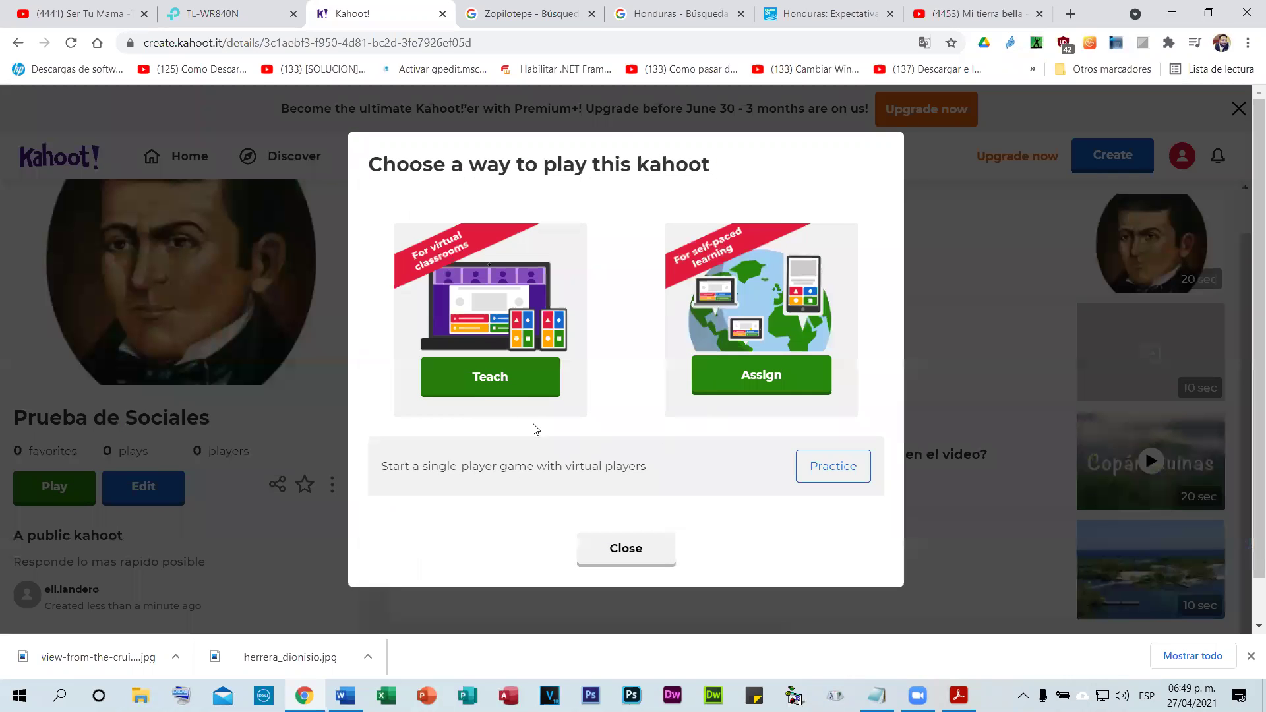
left_click(494, 378)
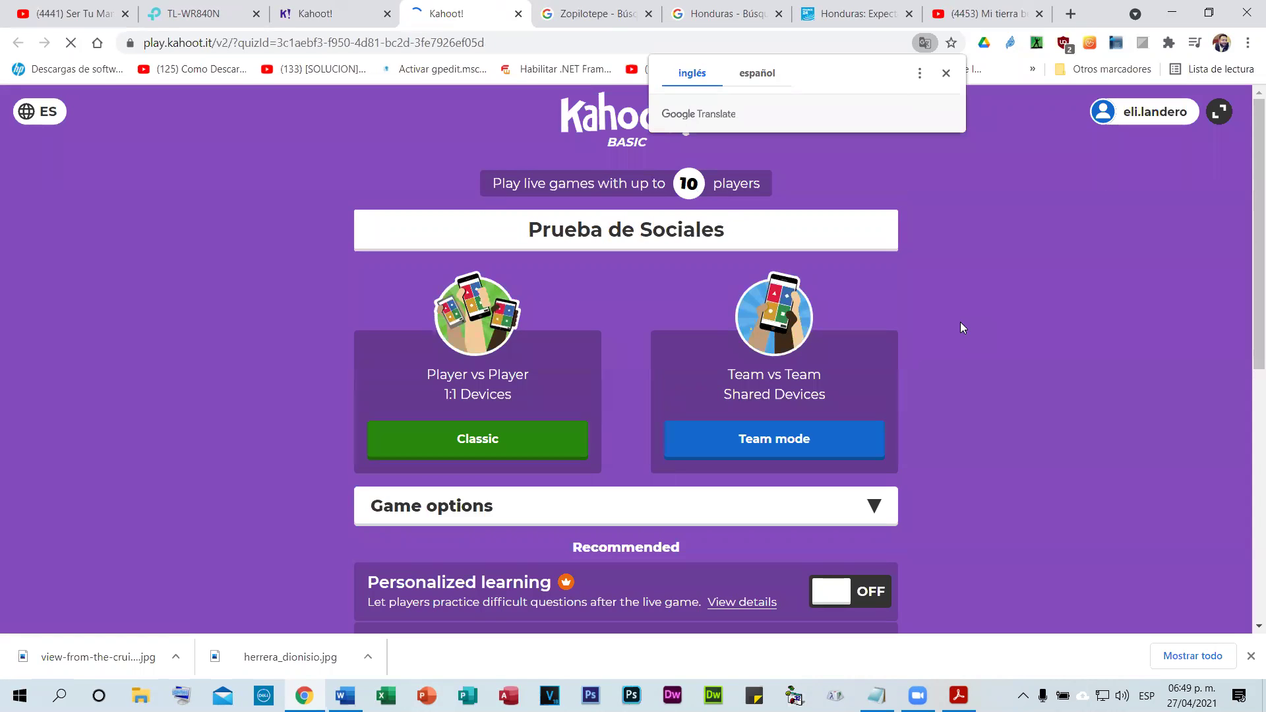
left_click(462, 451)
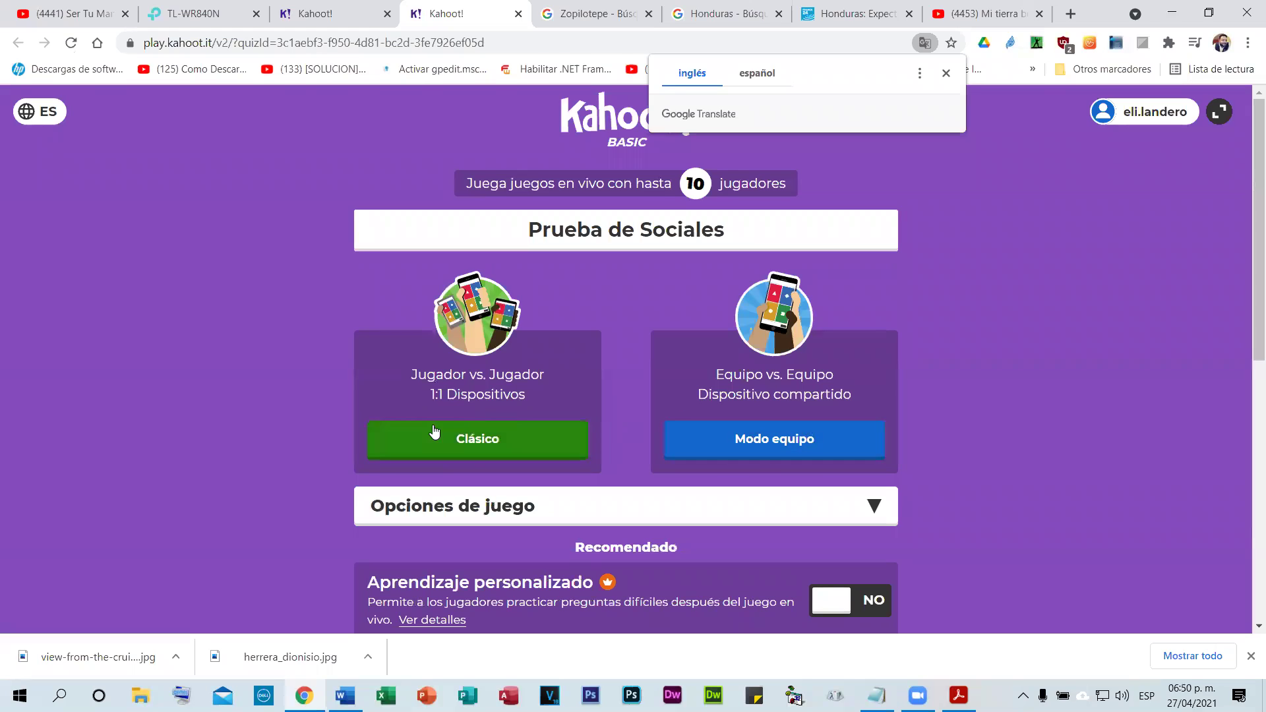
scroll(283, 389, "down", 4)
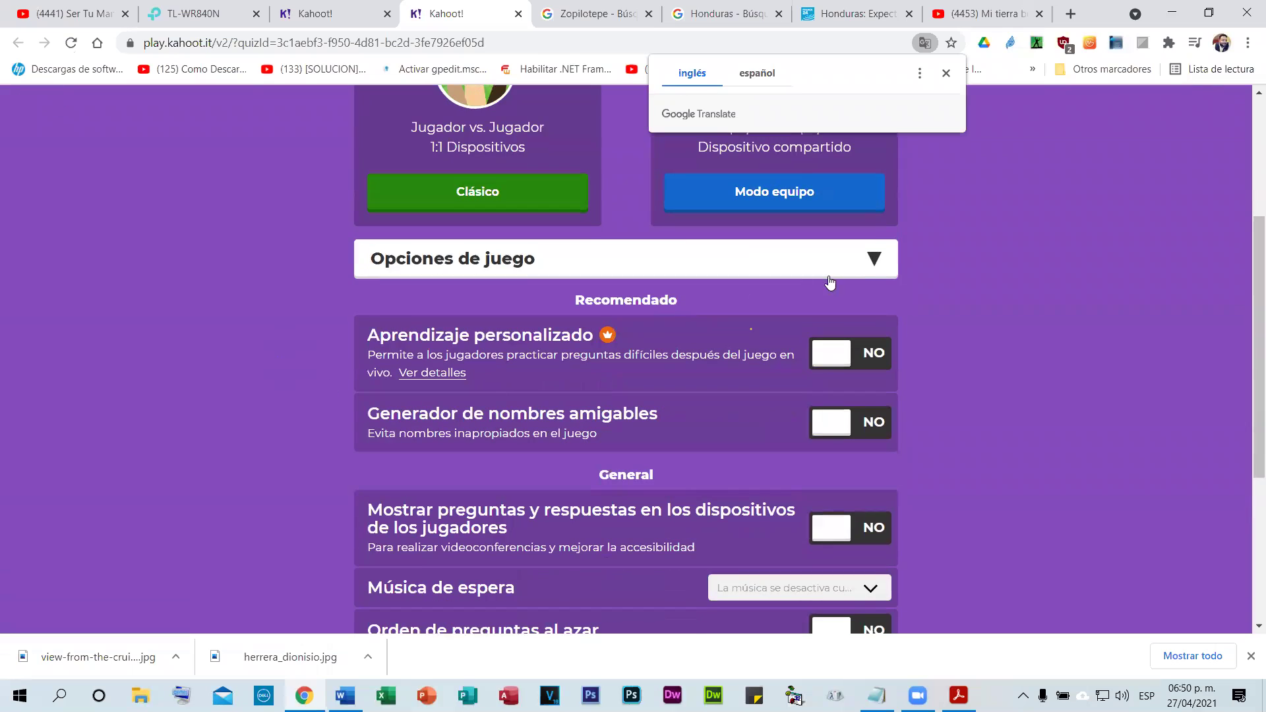
- Try the friendly nickname generator in the game options, switch it off again and review the general and advanced options
left_click(876, 259)
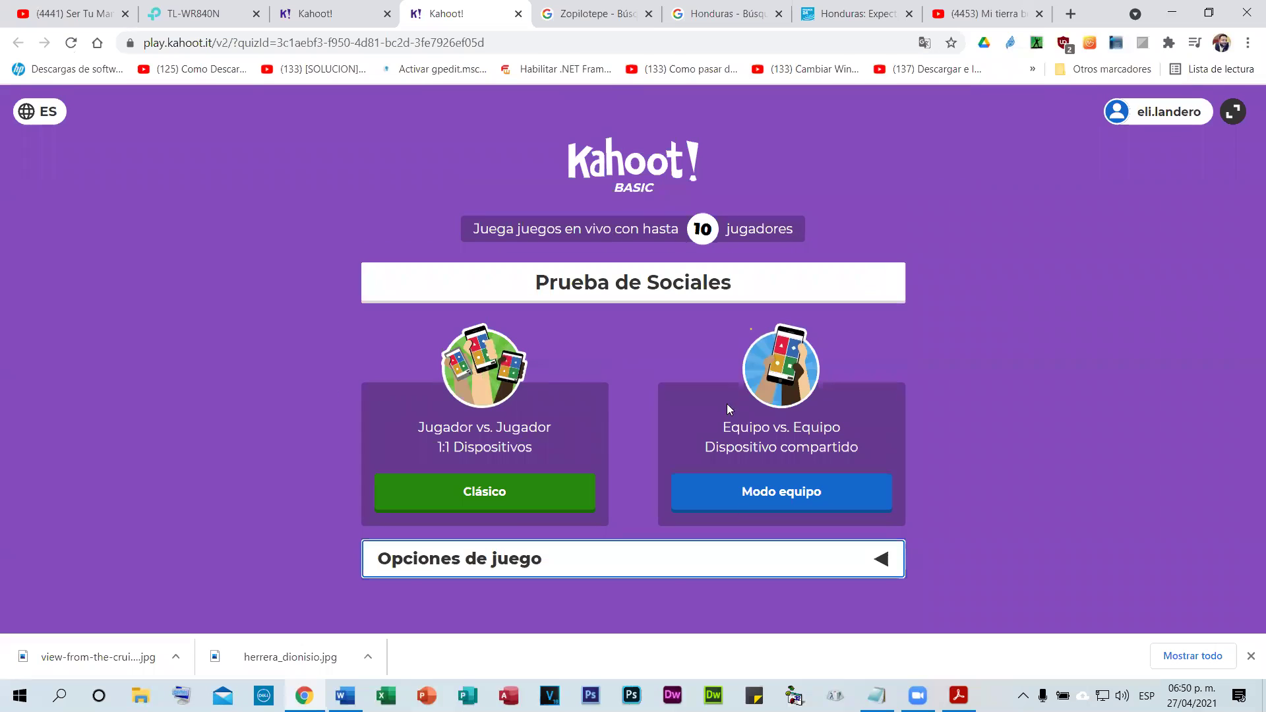
left_click(880, 560)
scroll(792, 323, "down", 5)
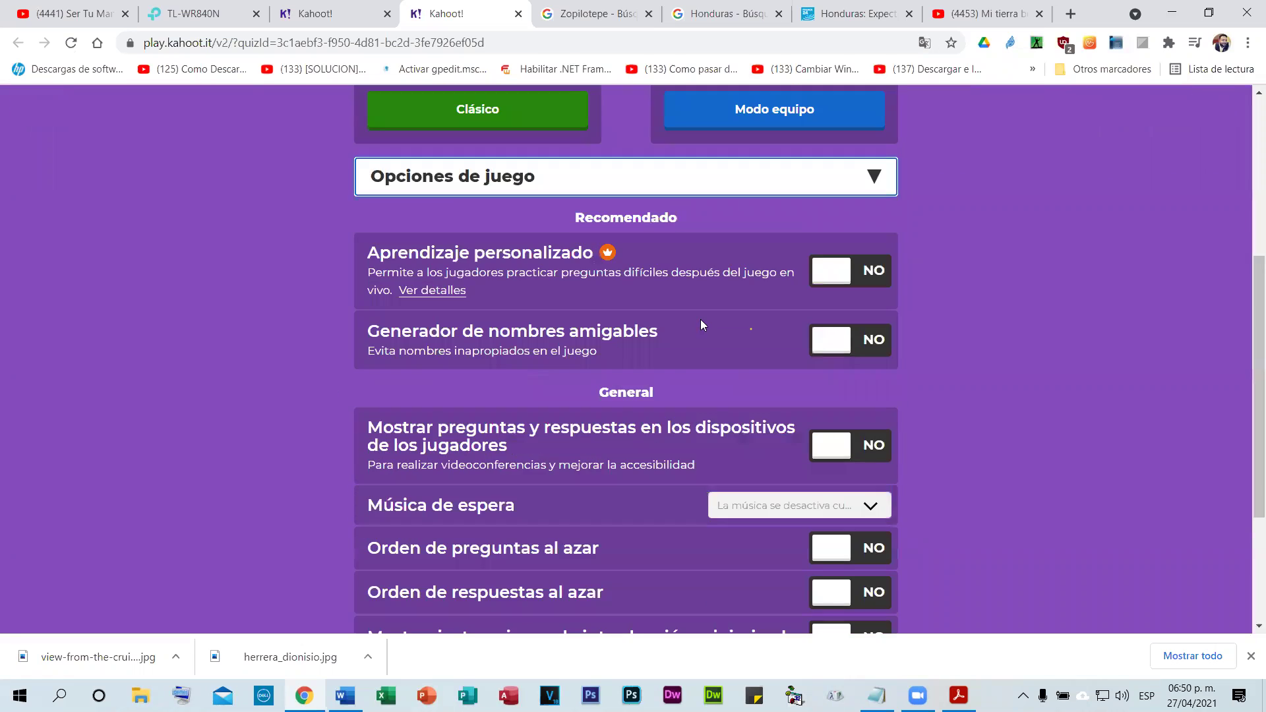
scroll(587, 211, "down", 1)
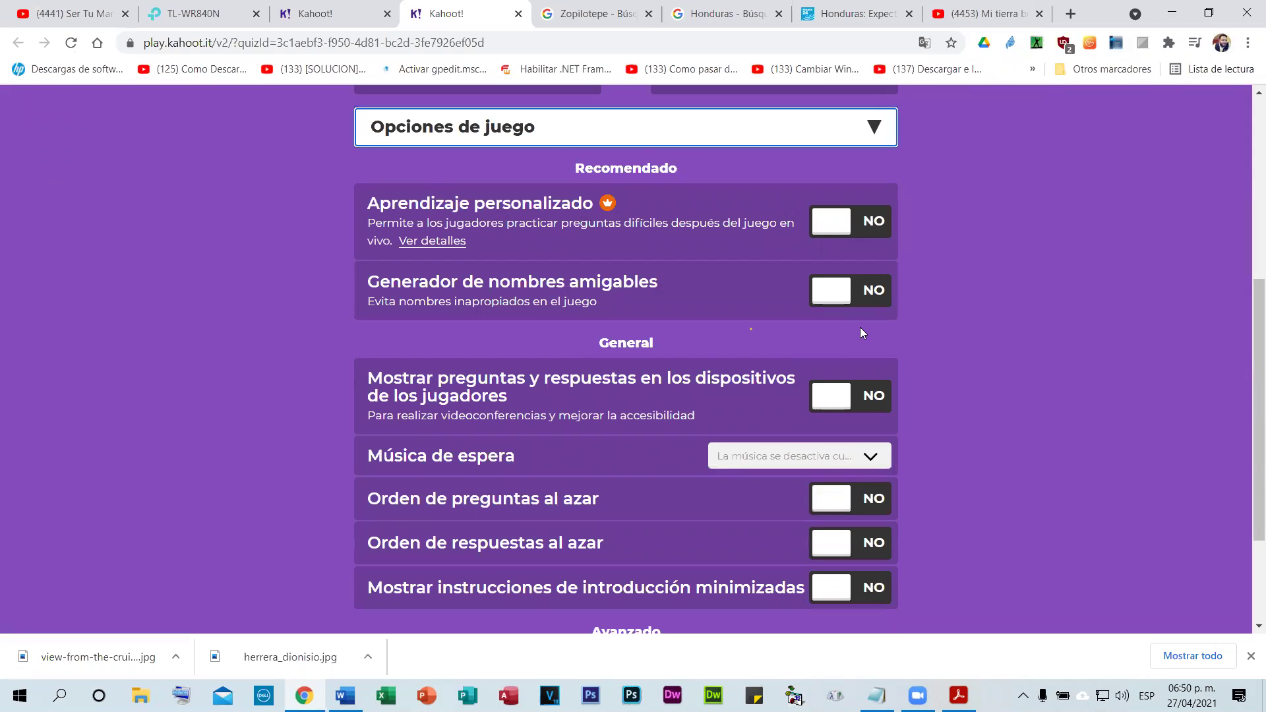
left_click(825, 297)
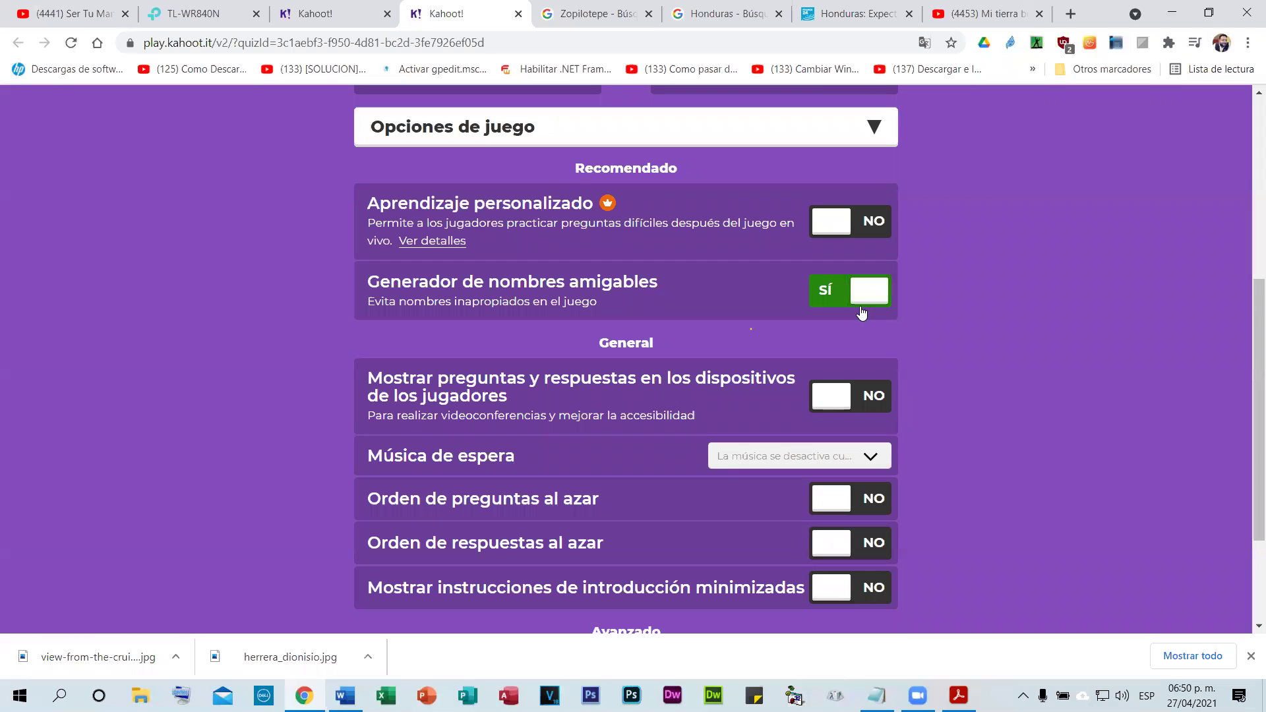
left_click(840, 300)
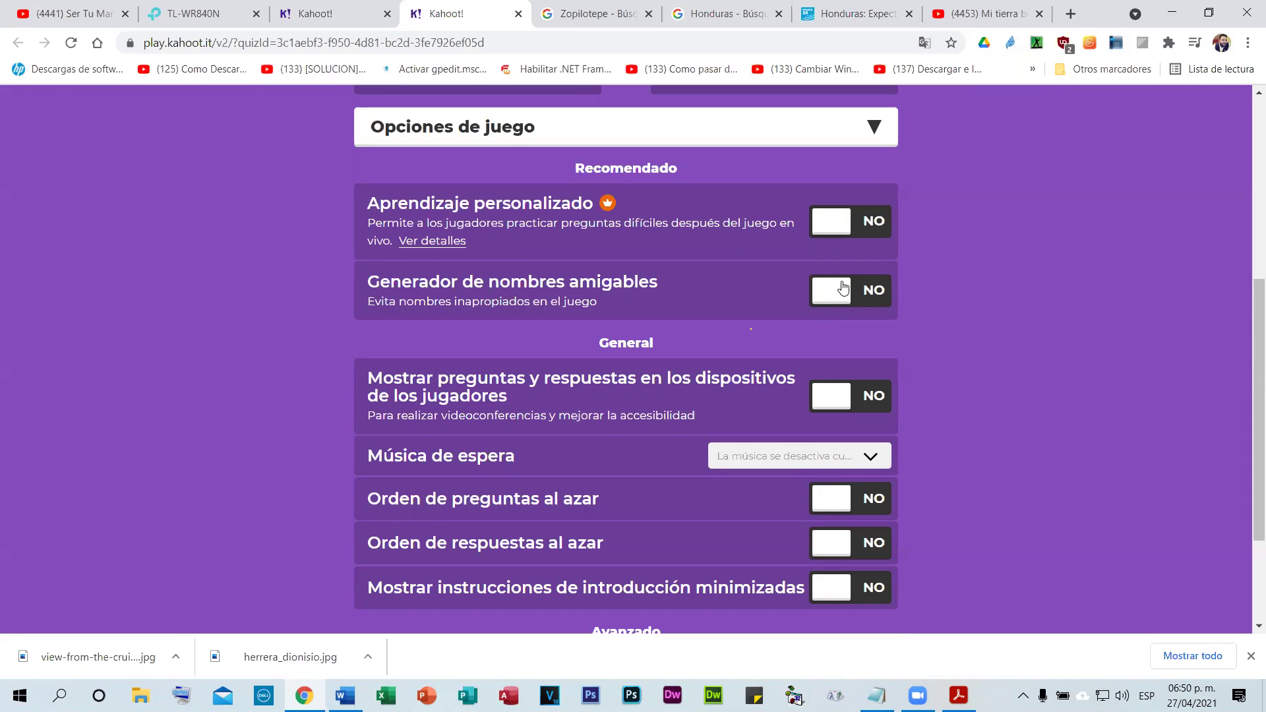
scroll(768, 370, "down", 1)
scroll(767, 369, "down", 1)
scroll(428, 217, "down", 1)
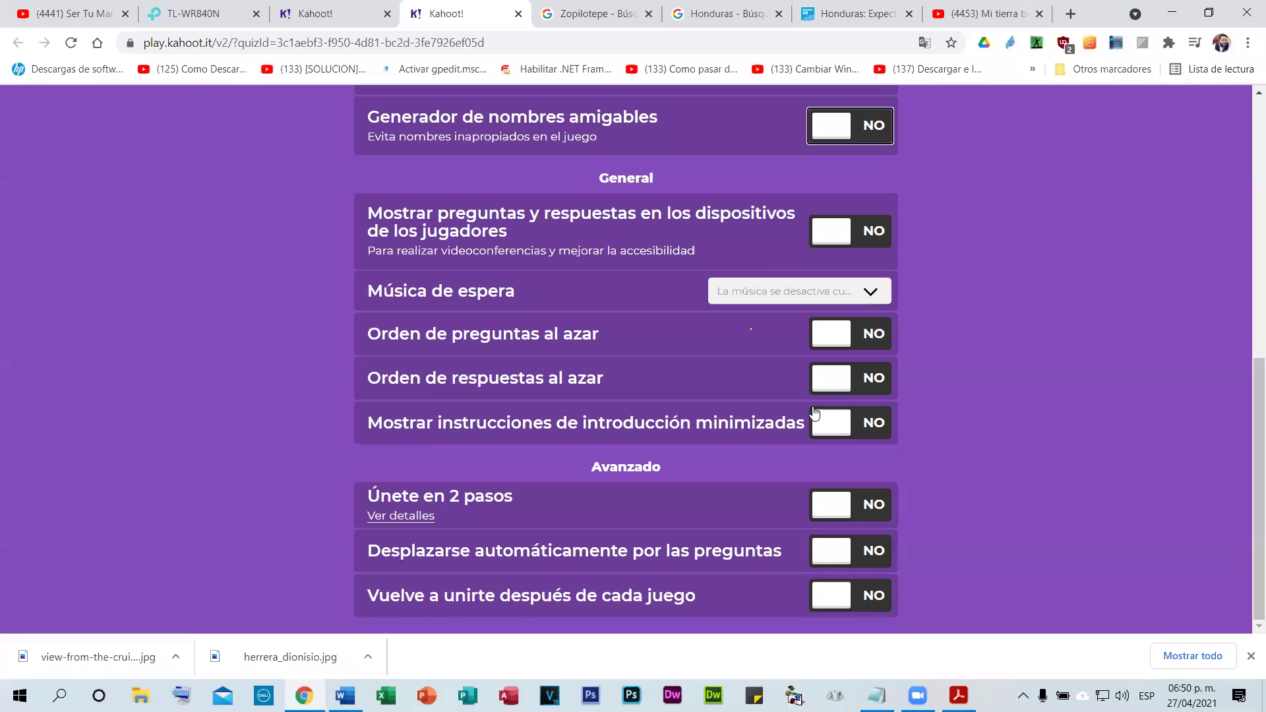
scroll(763, 370, "up", 10)
- Show how to reach the details page of "Prueba de Sociales" from My Kahoots and play it from there
left_click(317, 13)
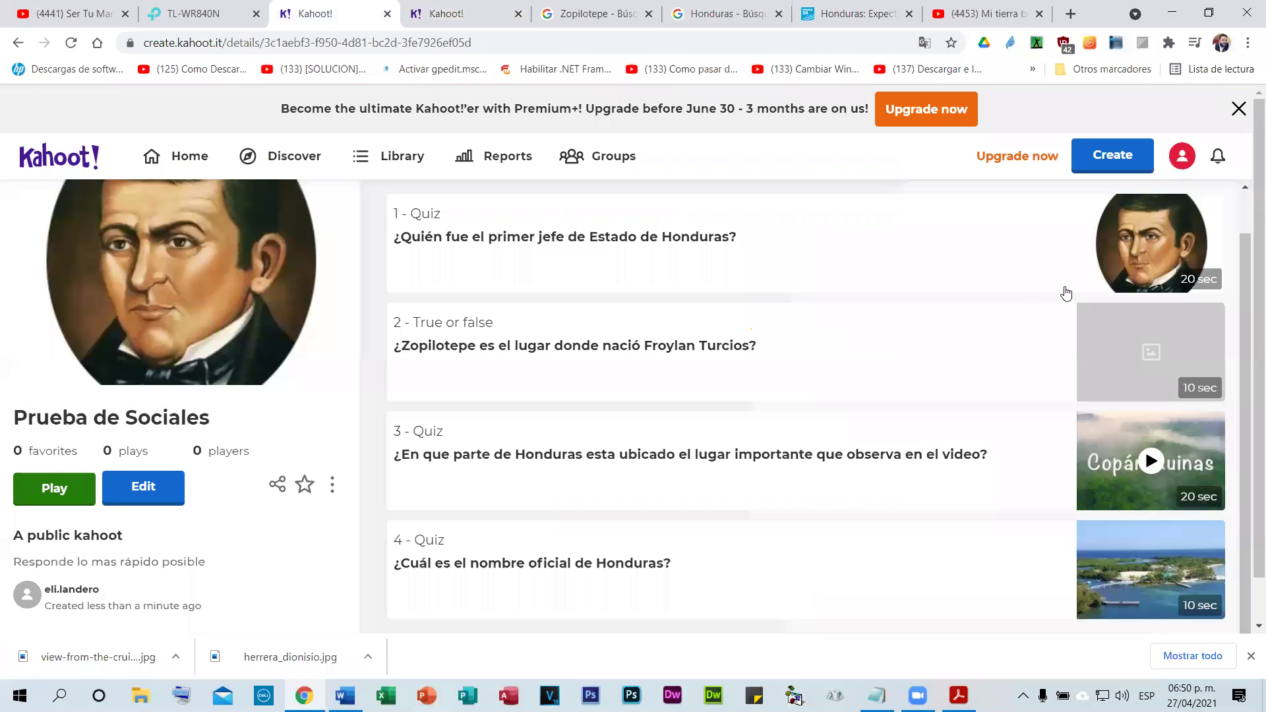
left_click(20, 44)
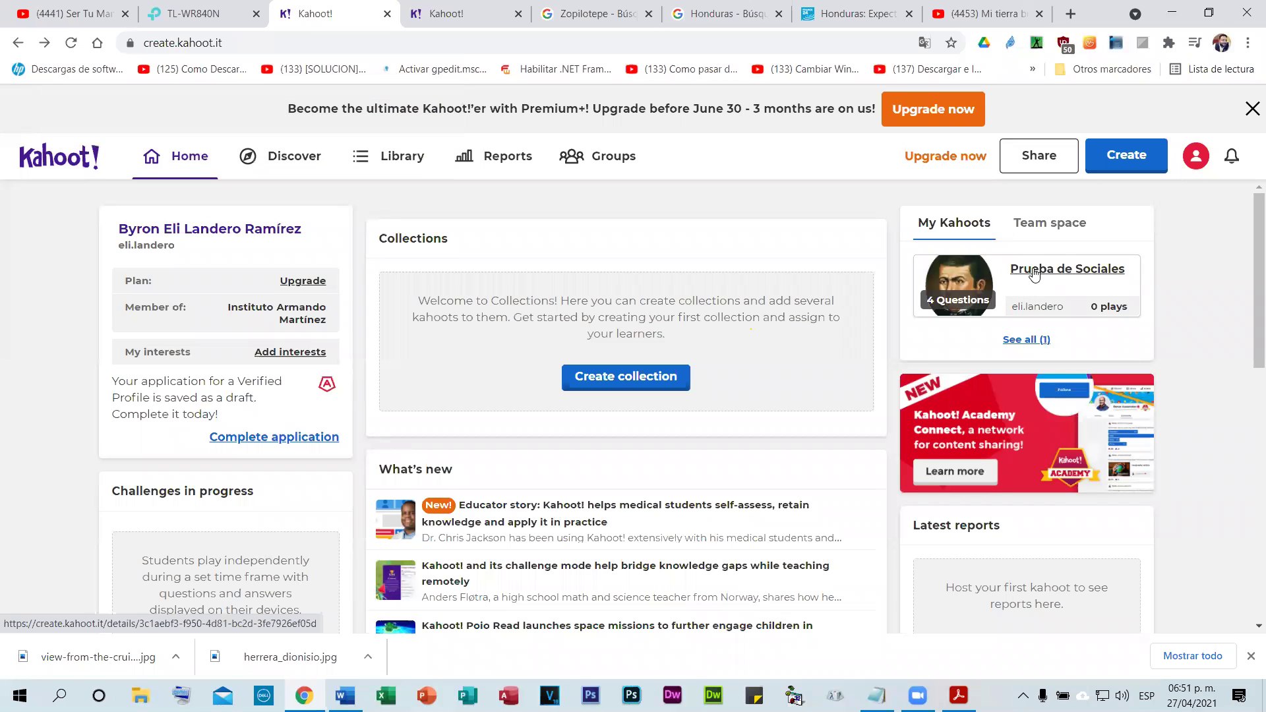
left_click(1054, 272)
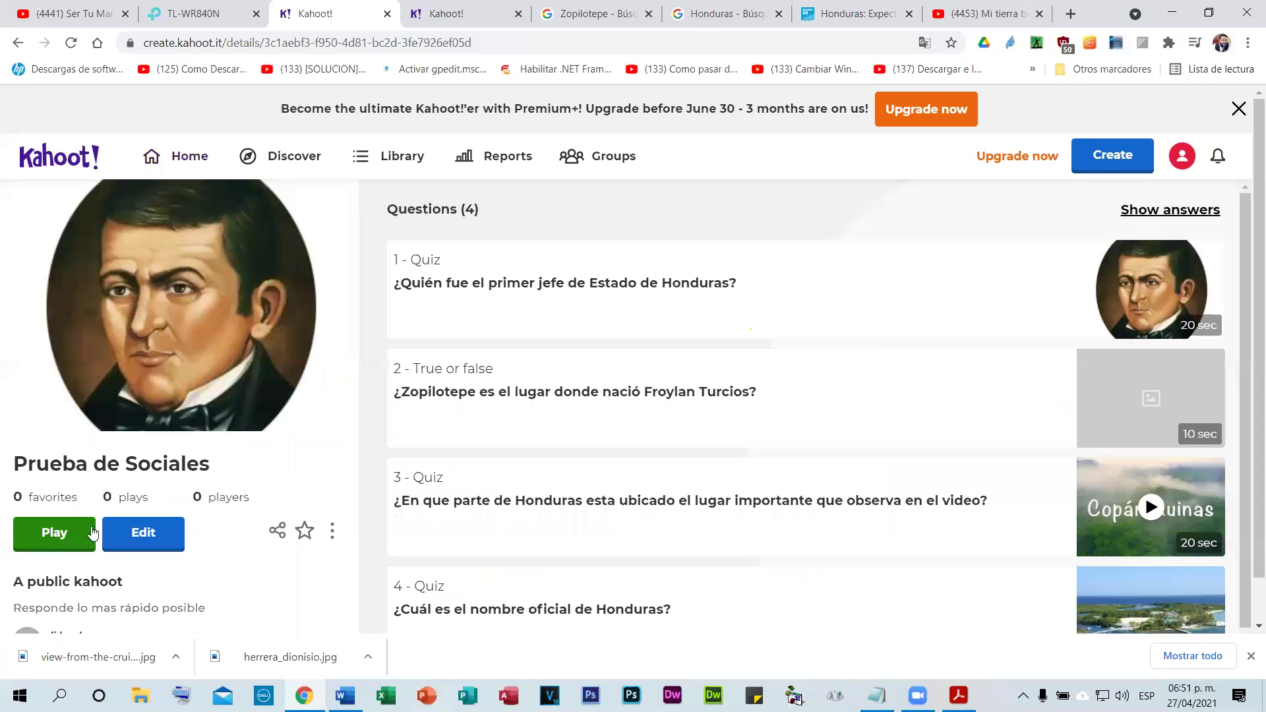
key("XF86AudioPlay")
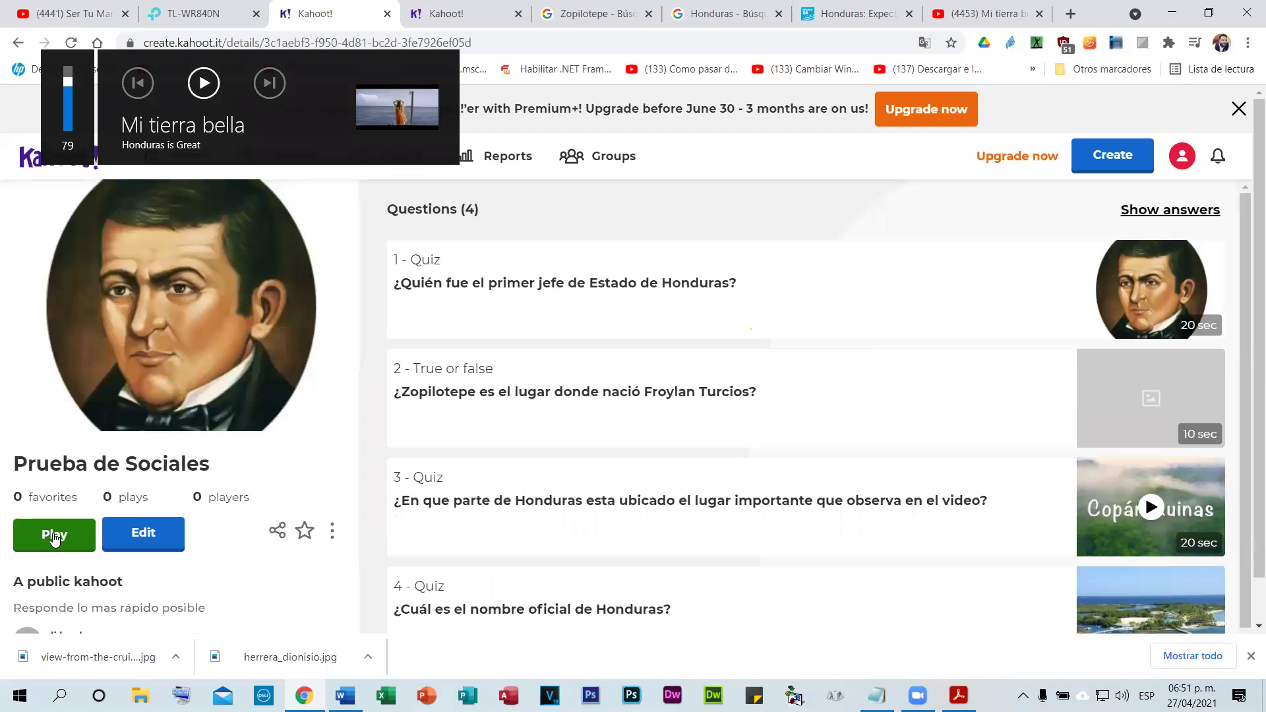
left_click(55, 539)
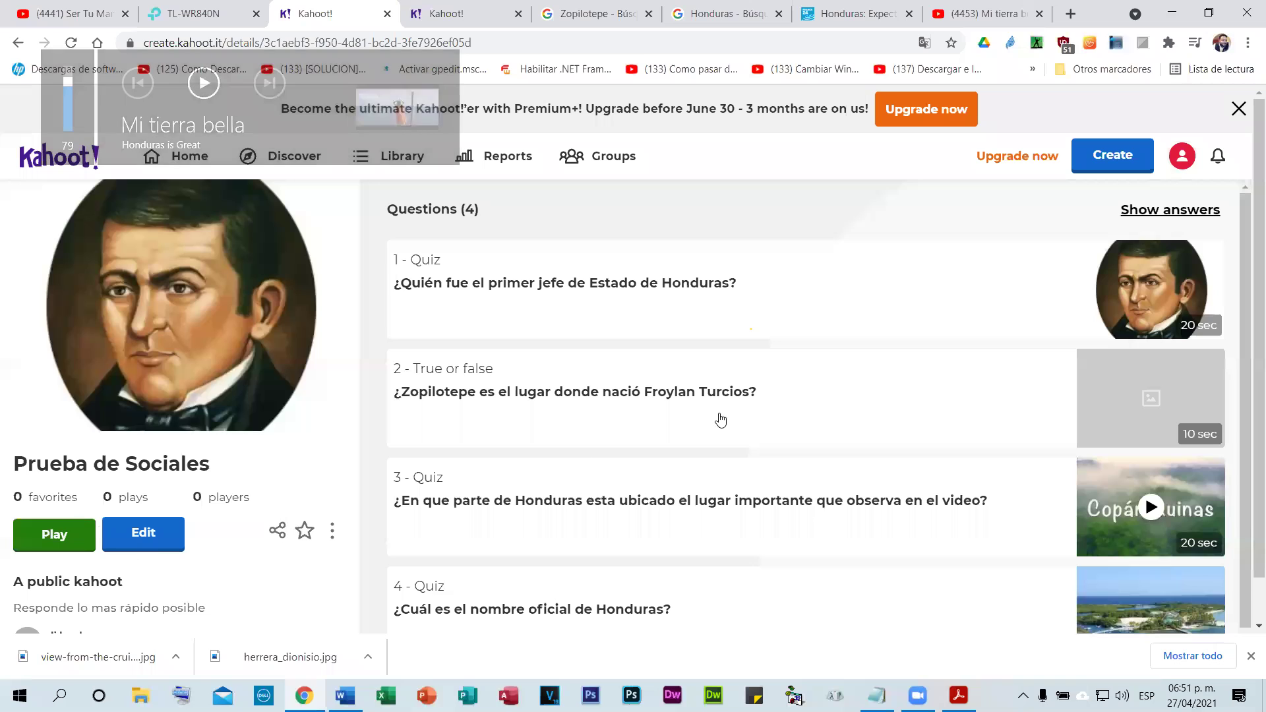
- Raise the system volume to 91
key("XF86AudioRaiseVolume")
key("XF86AudioRaiseVolume")
key("XF86AudioRaiseVolume")
key("XF86AudioRaiseVolume")
key("XF86AudioRaiseVolume")
key("XF86AudioRaiseVolume")
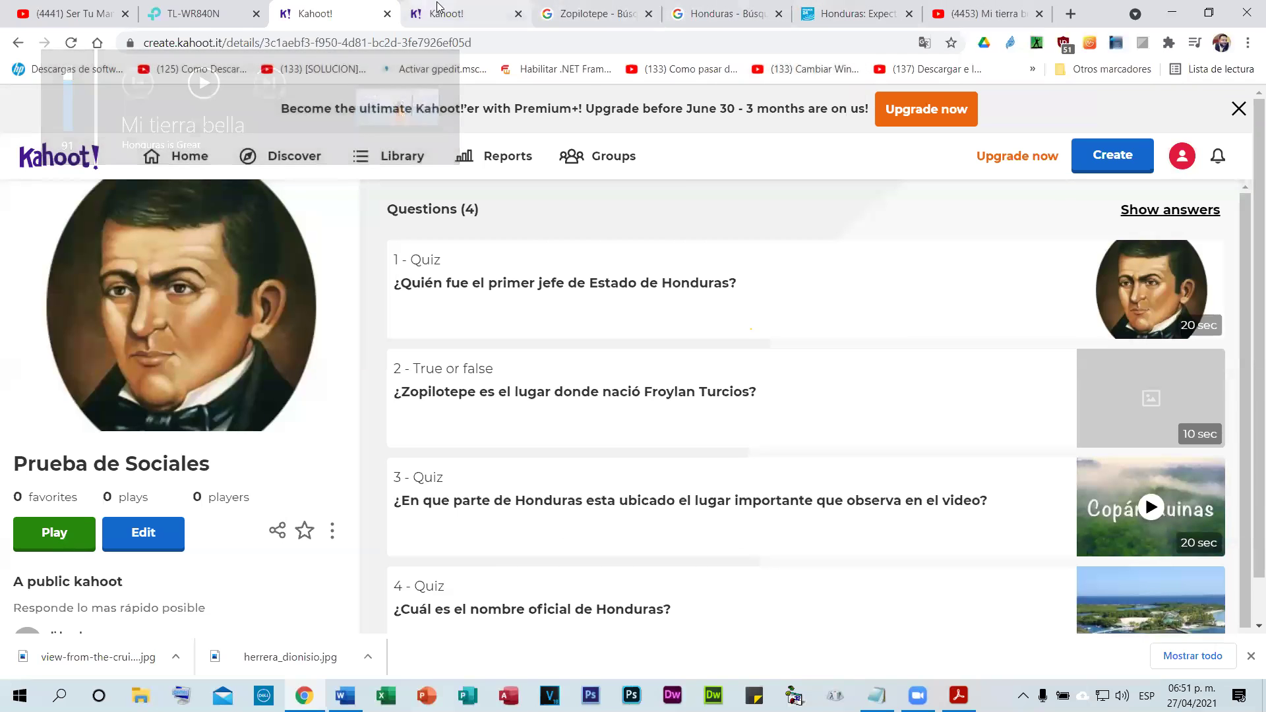
- Return to the game's start page, try showing questions and answers on the players' devices, and switch that option off again
left_click(462, 13)
scroll(788, 369, "down", 7)
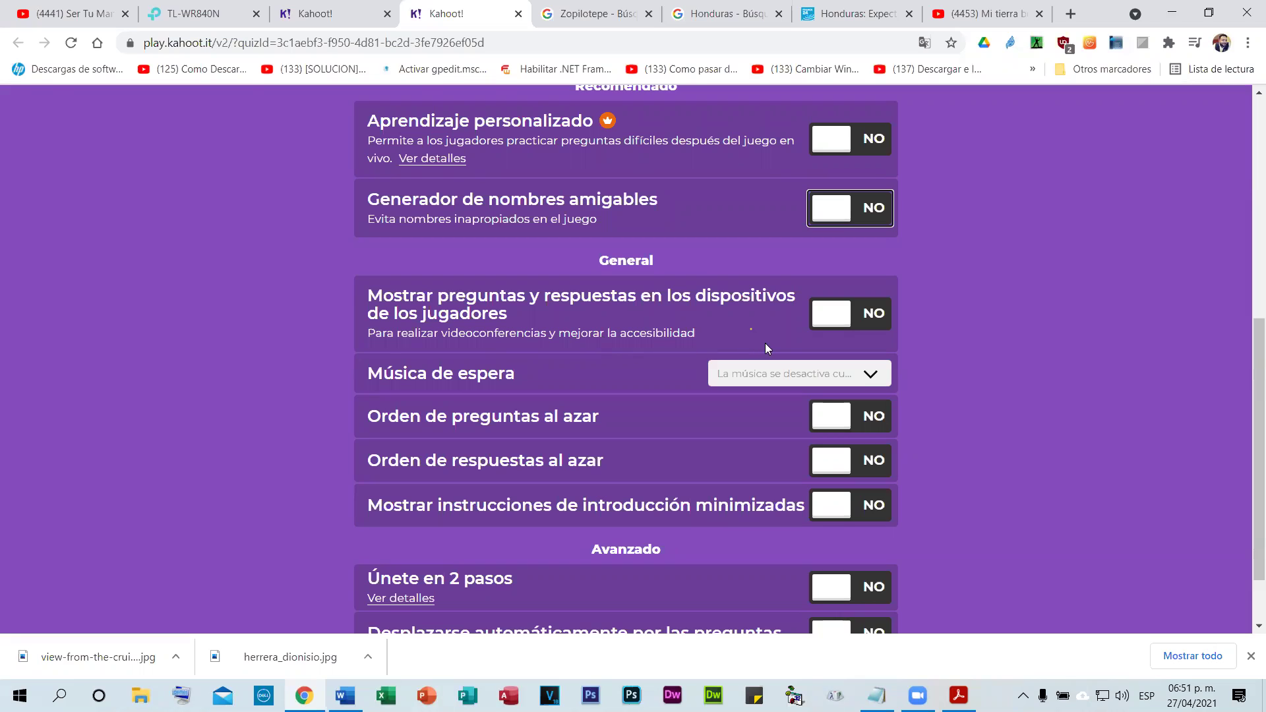
left_click(853, 316)
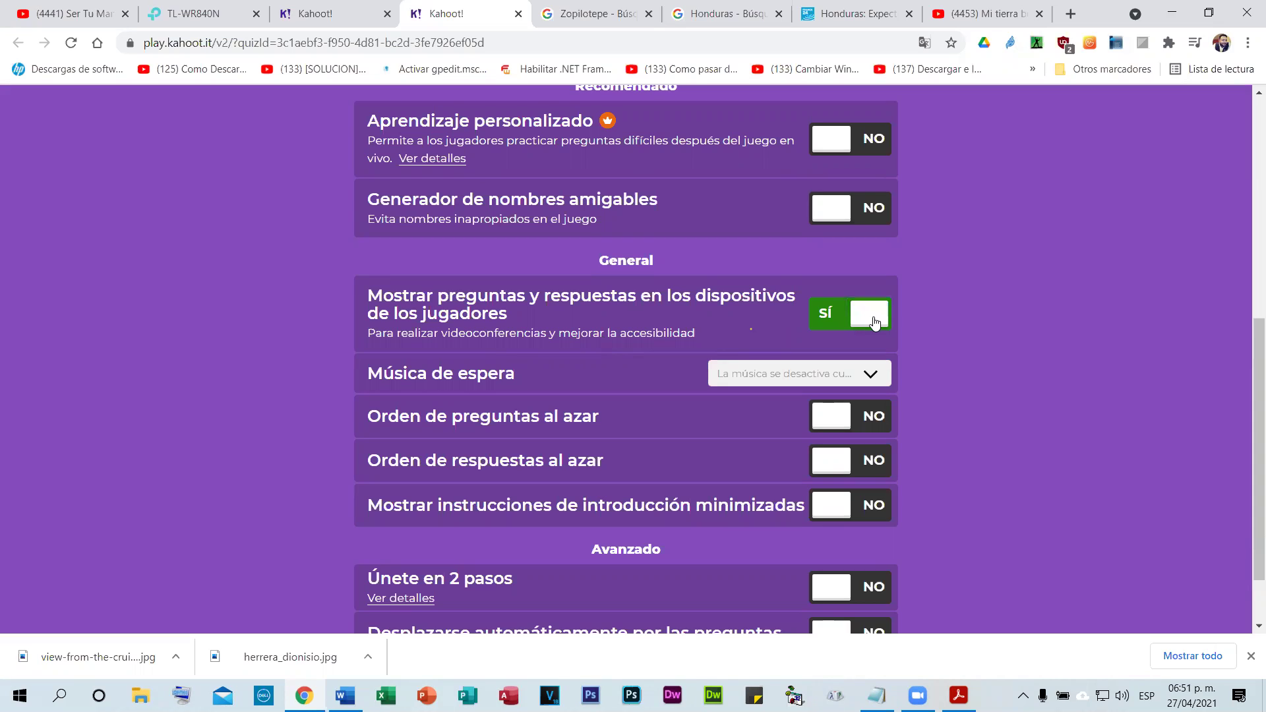
left_click(873, 321)
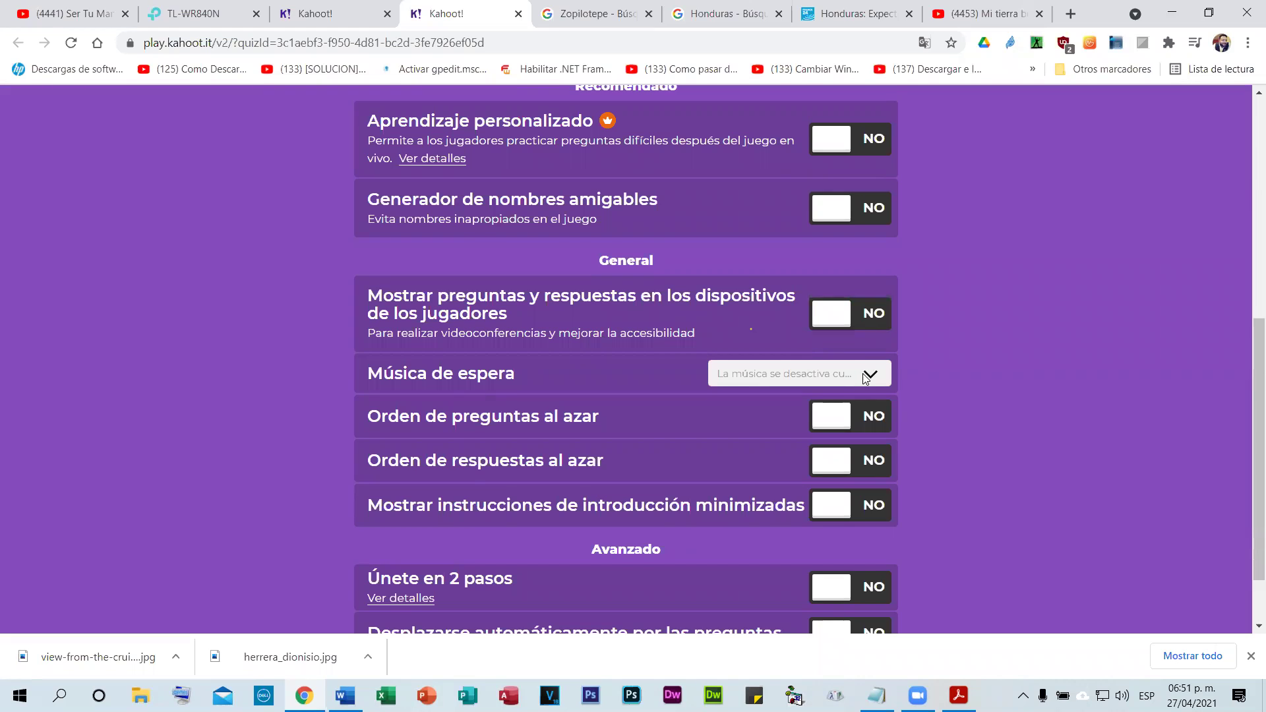
scroll(485, 385, "down", 1)
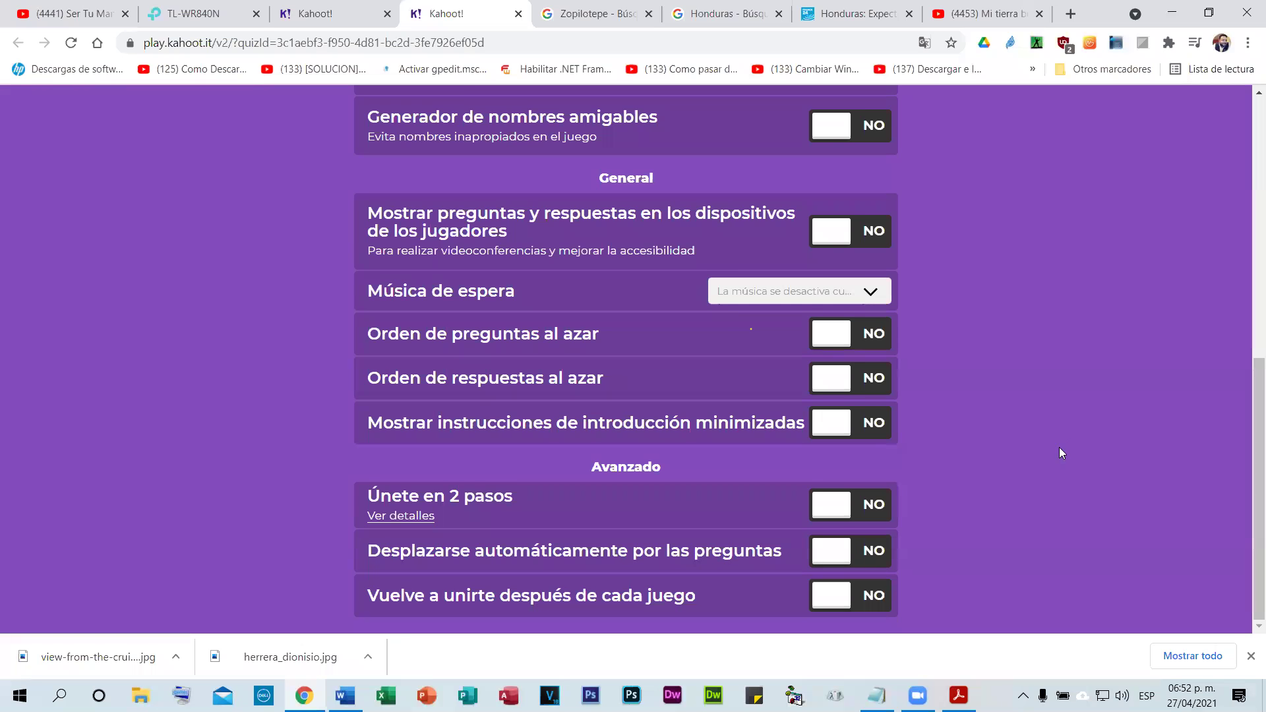
- Start "Prueba de Sociales" as a Classic player vs. player game and point out the game PIN in the lobby
scroll(1062, 395, "up", 8)
scroll(1061, 393, "down", 1)
scroll(1062, 390, "down", 1)
scroll(1067, 392, "up", 2)
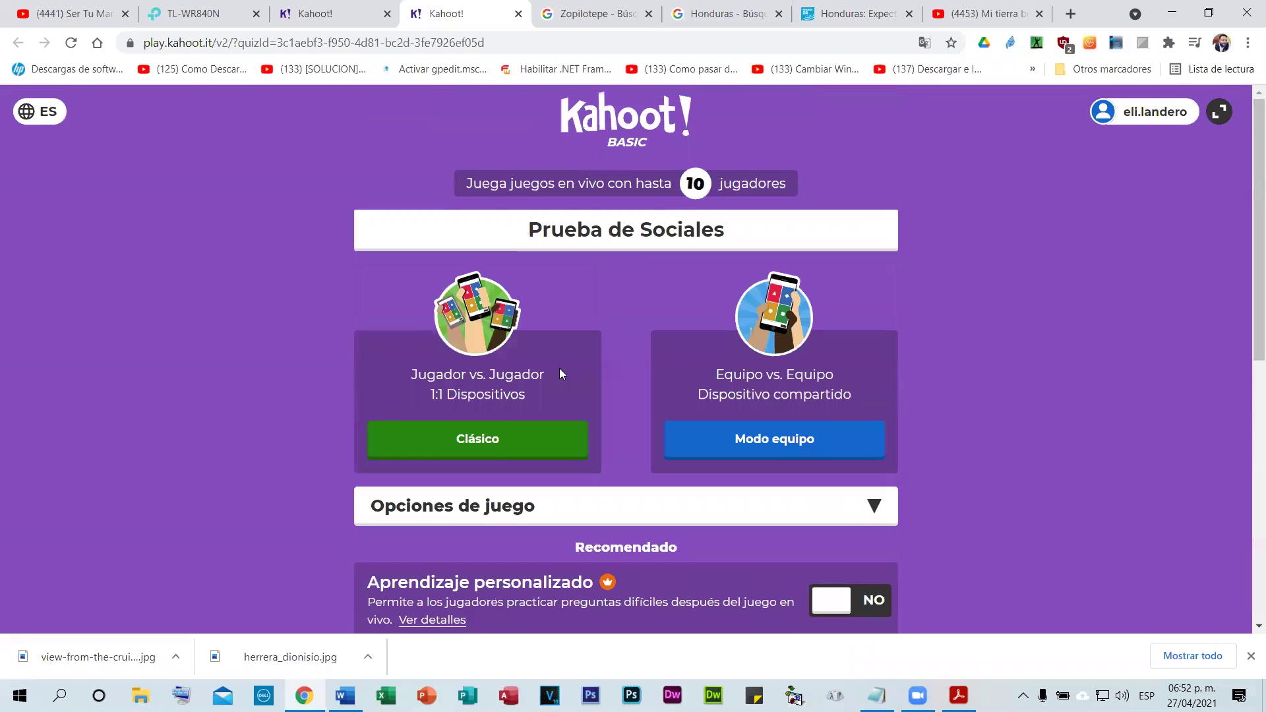
left_click(487, 446)
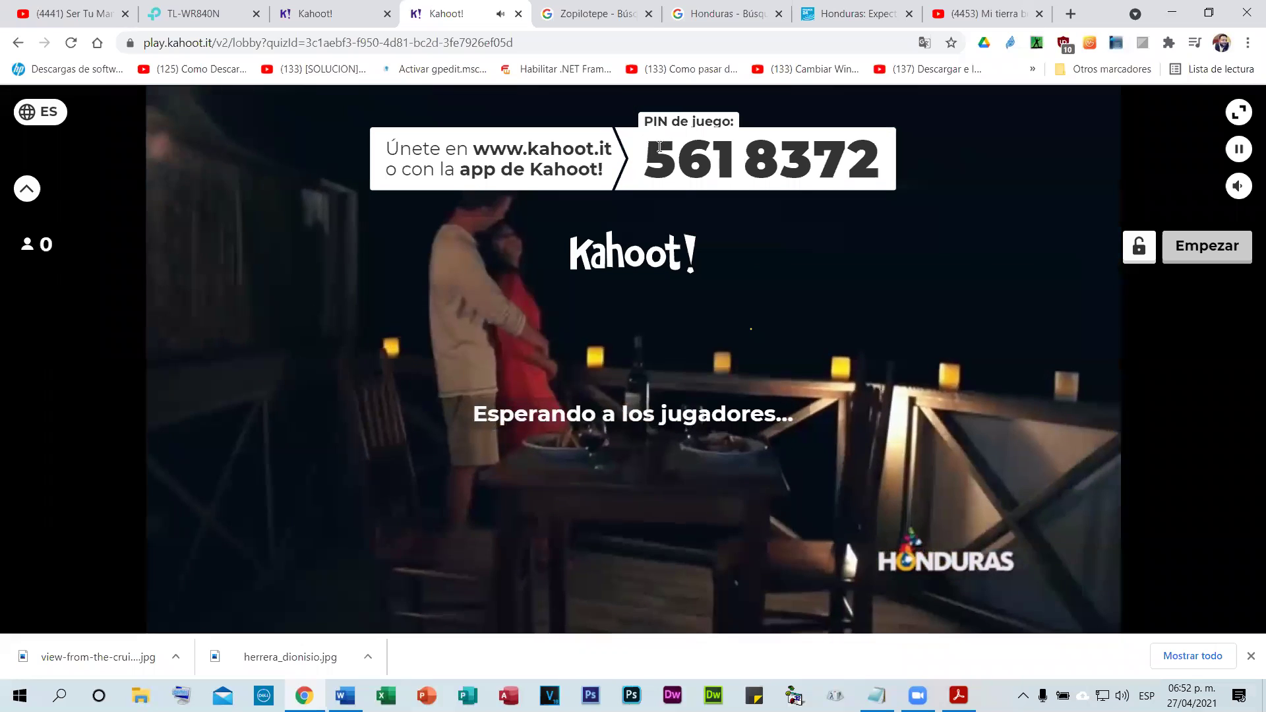
left_click_drag(645, 155, 890, 157)
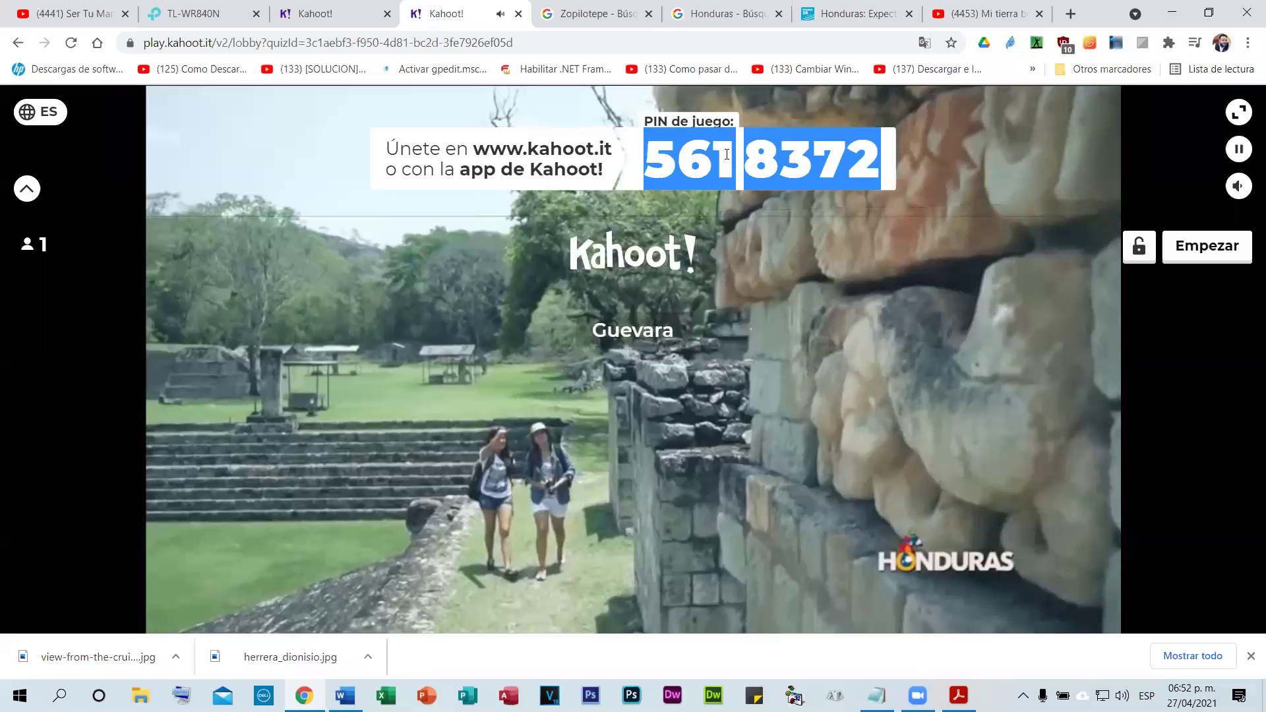
left_click(752, 159)
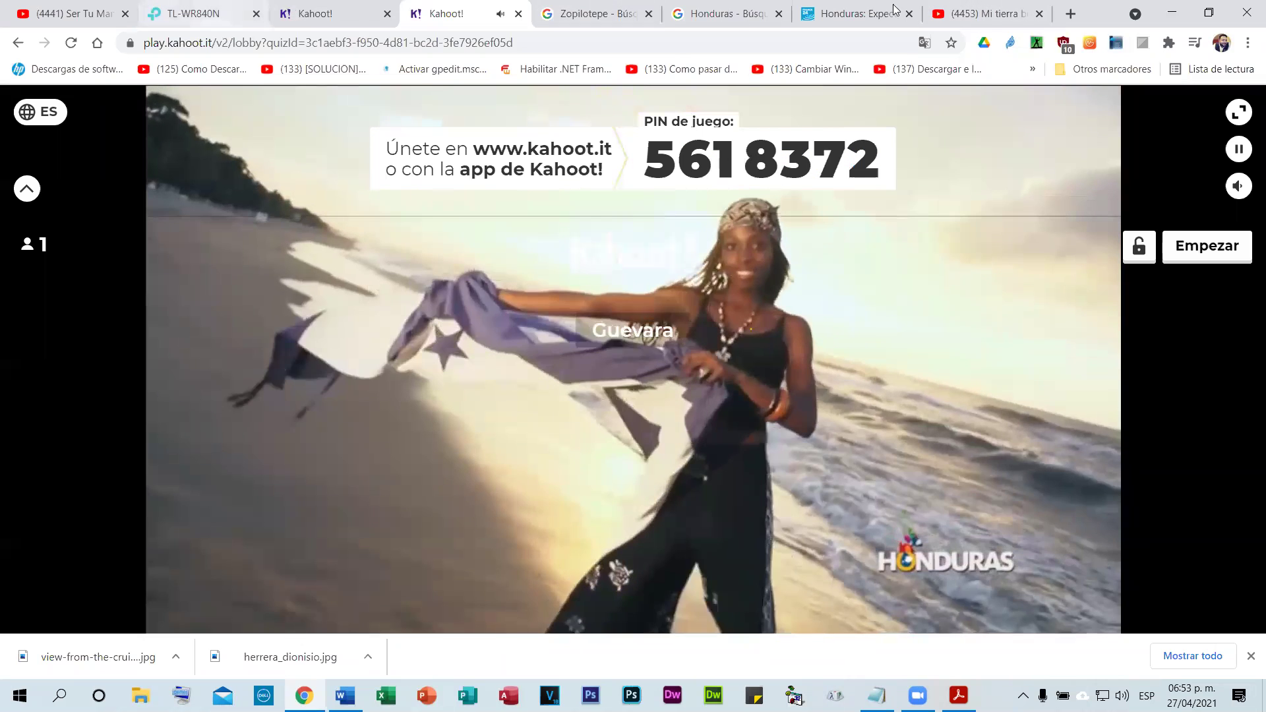
- Search Google for kahoot in a new tab and open the Play Kahoot! PIN entry page, then return to the lobby
left_click(1070, 13)
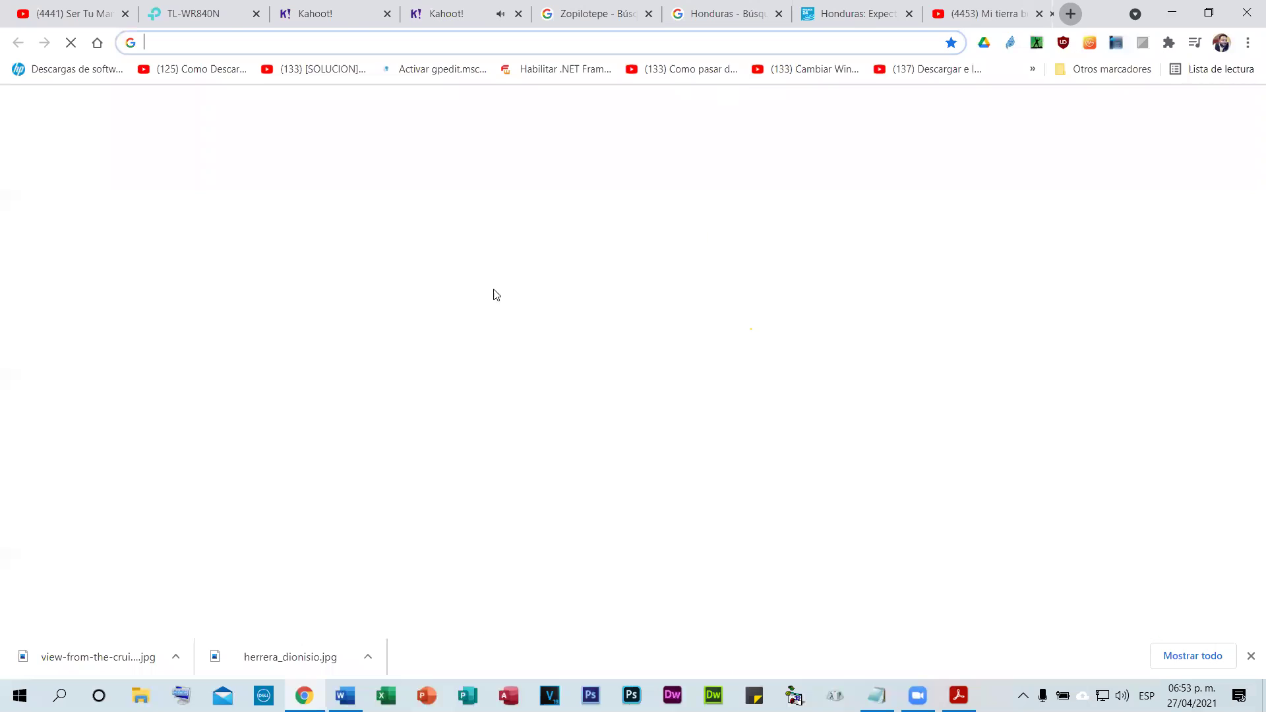
left_click(503, 348)
left_click(475, 379)
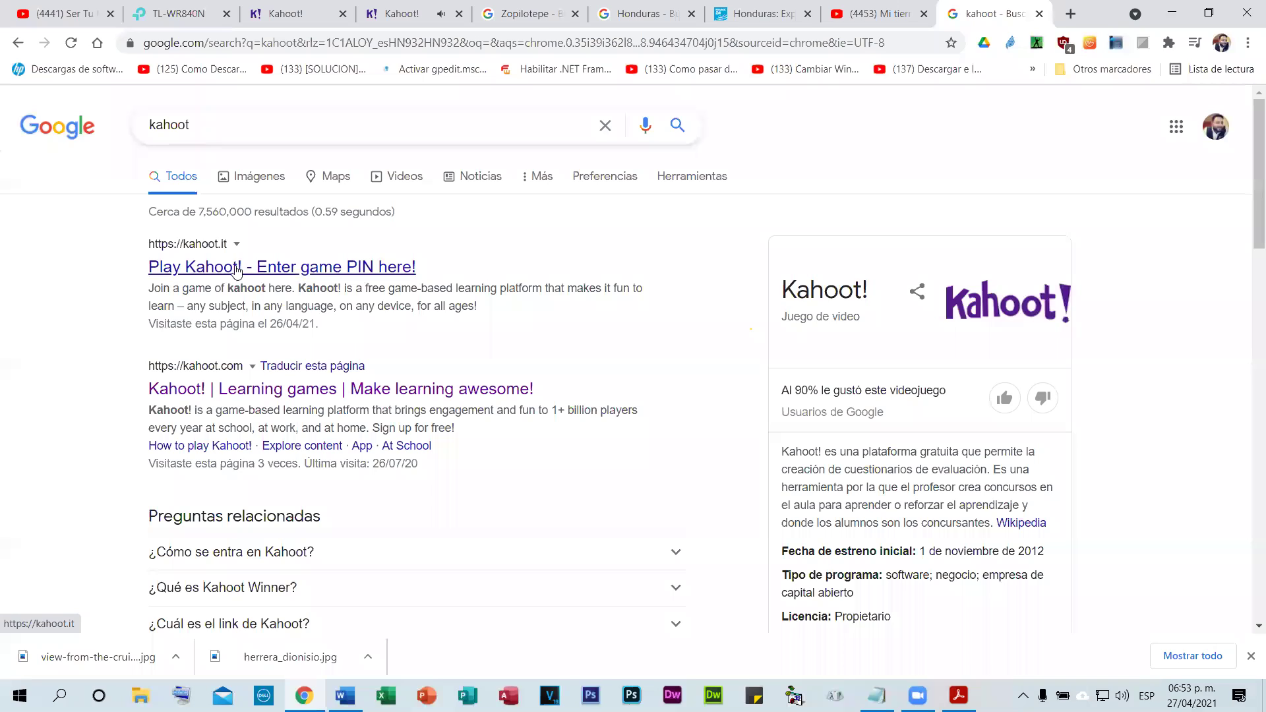
left_click(294, 268)
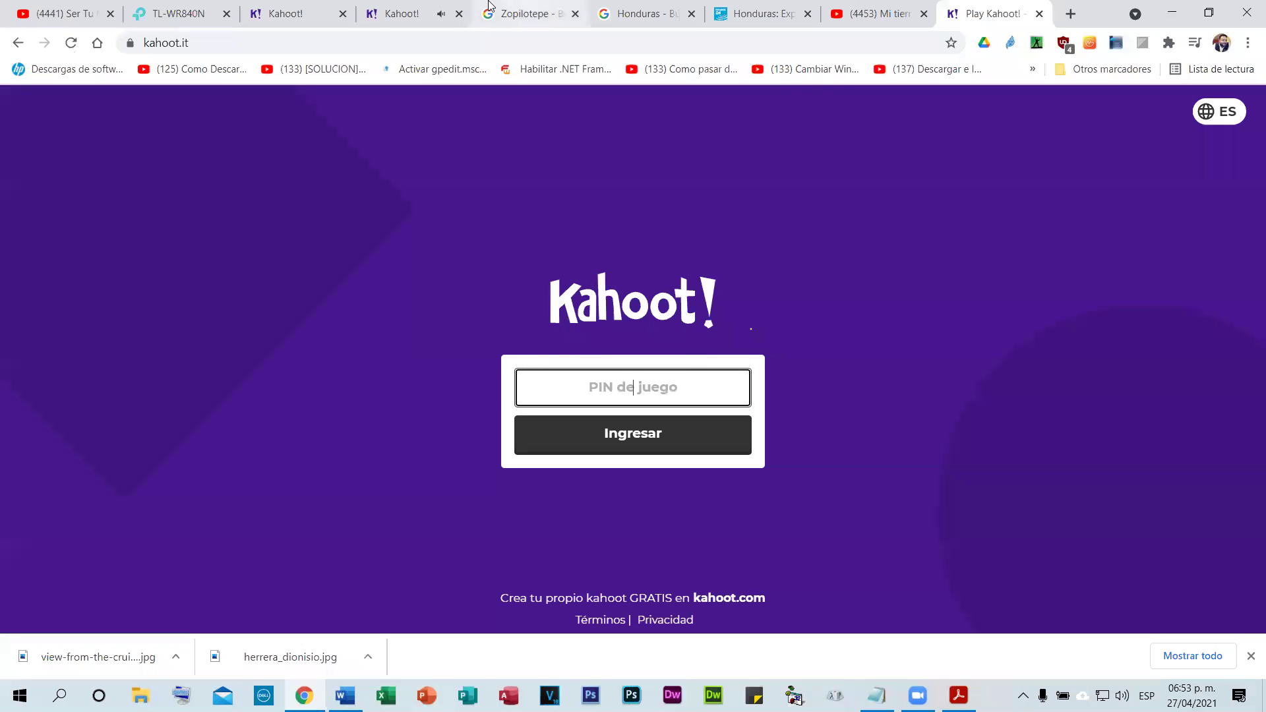
left_click(428, 12)
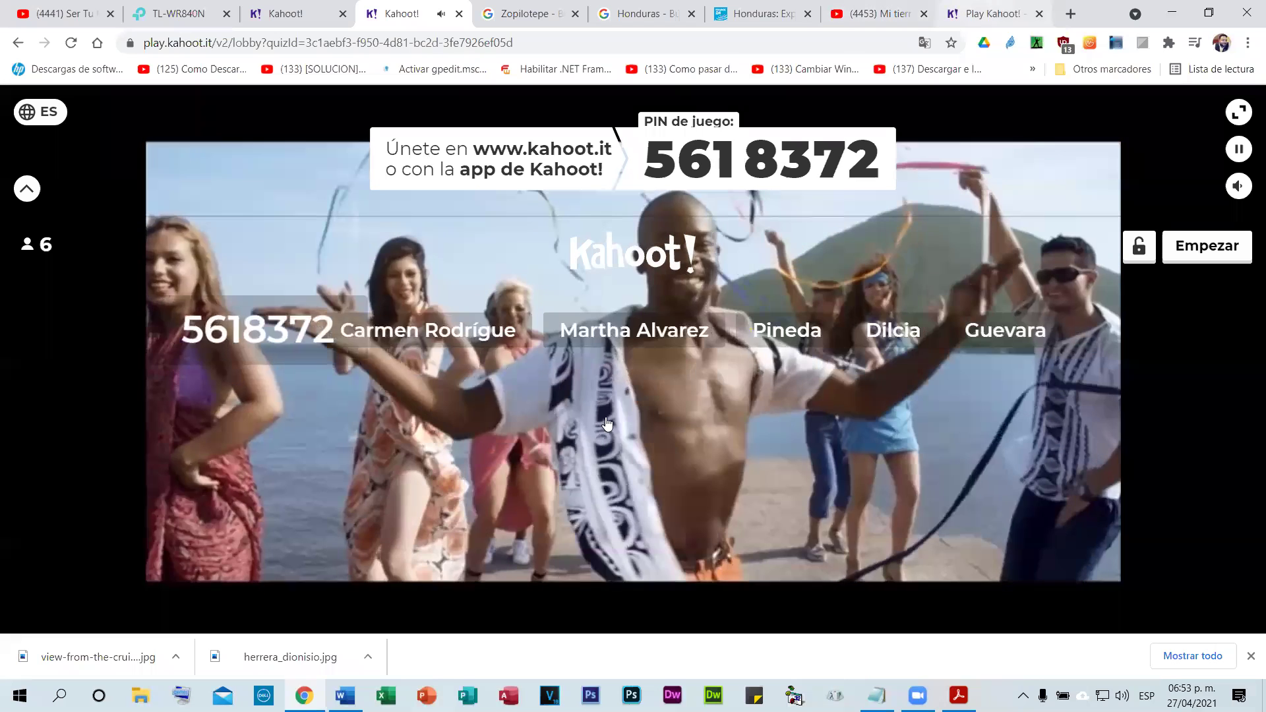
- Repeat the kahoot search from the Google start page to show the kahoot.it result, and go back to the lobby
key("ctrl+9")
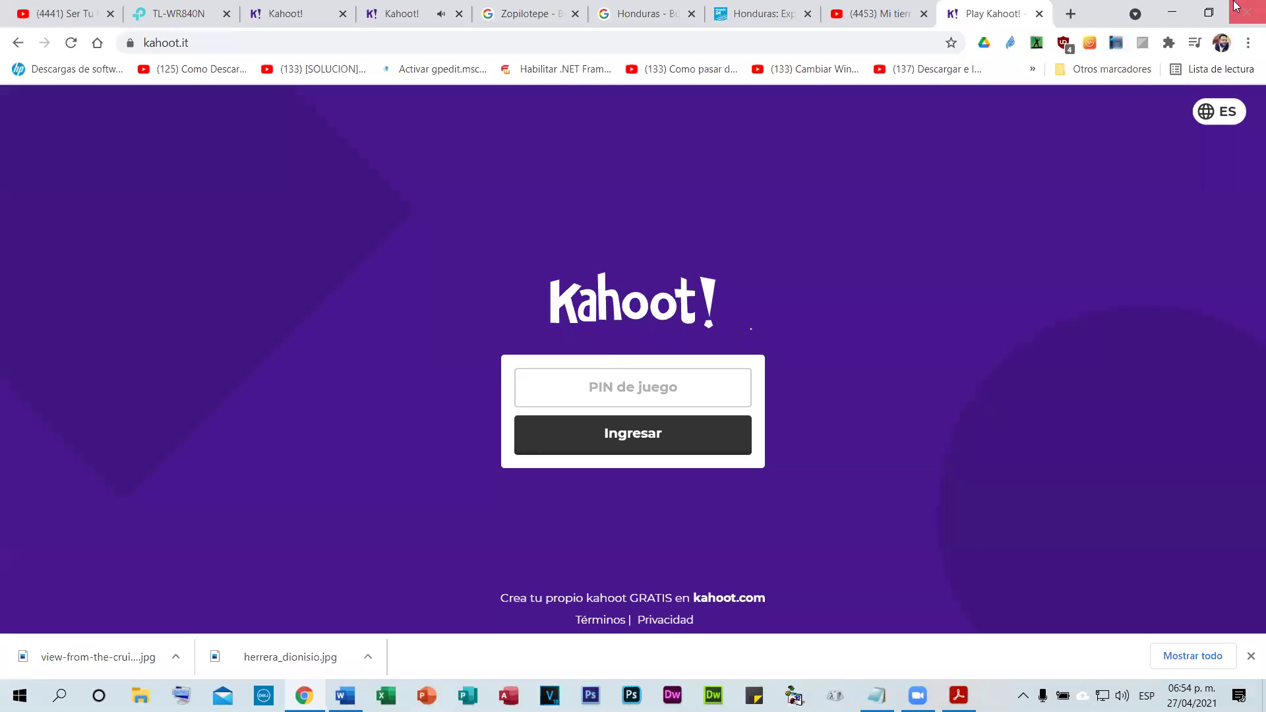
left_click(97, 43)
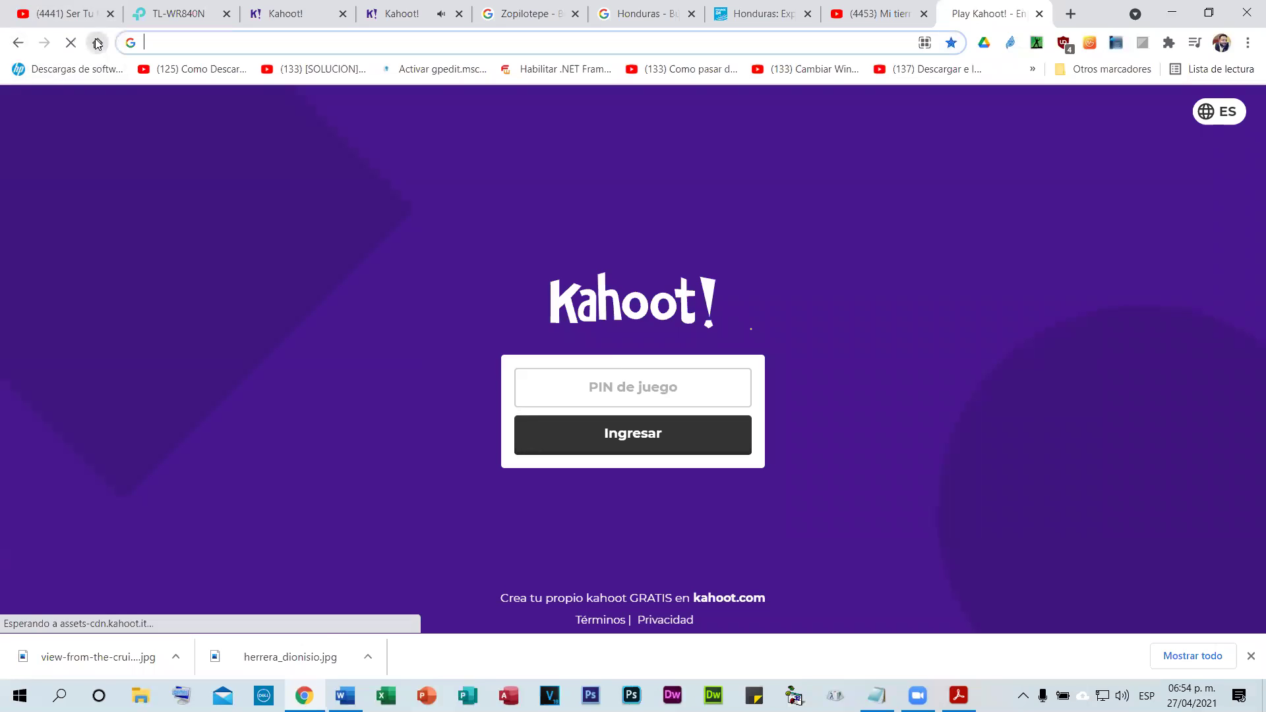
left_click(500, 350)
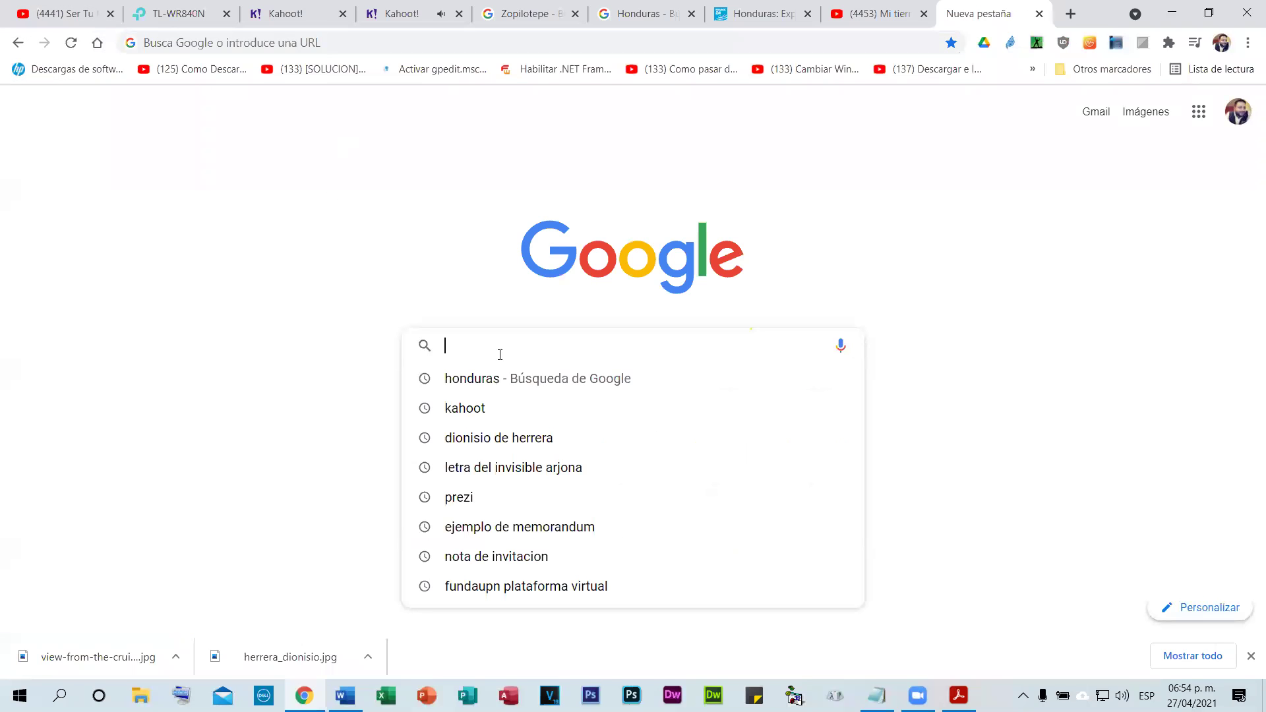
left_click(488, 407)
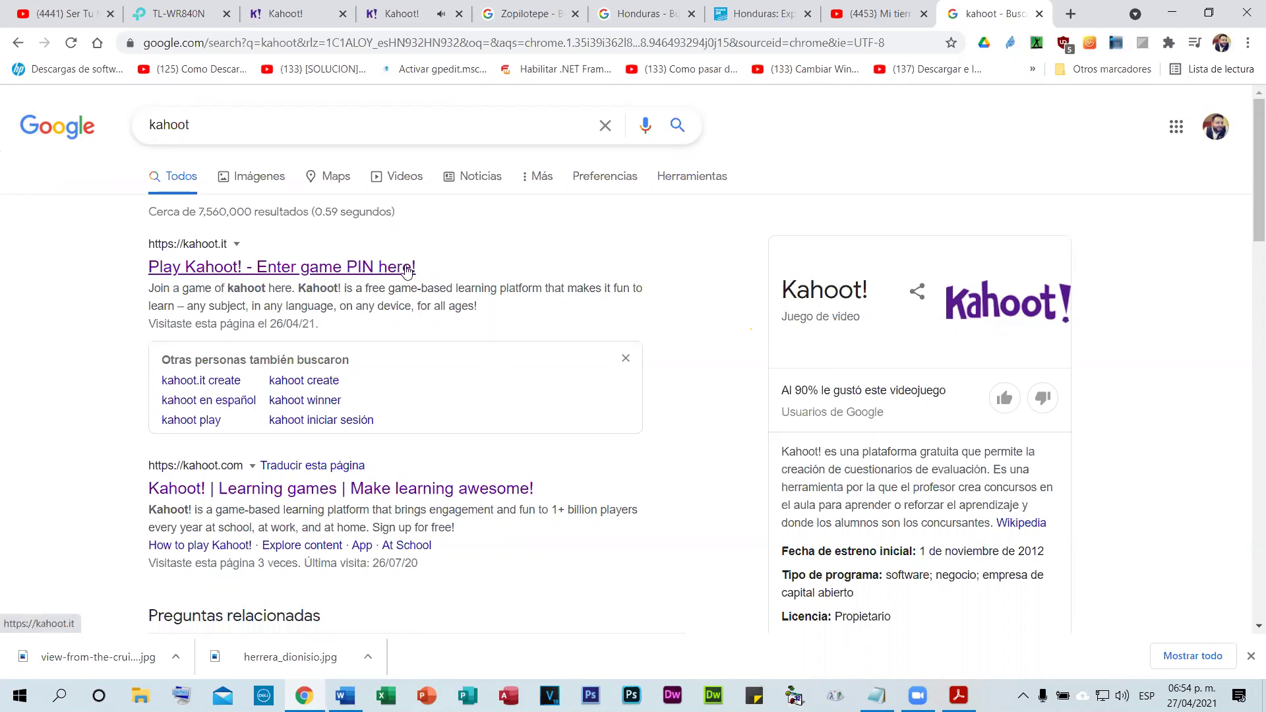
left_click(408, 19)
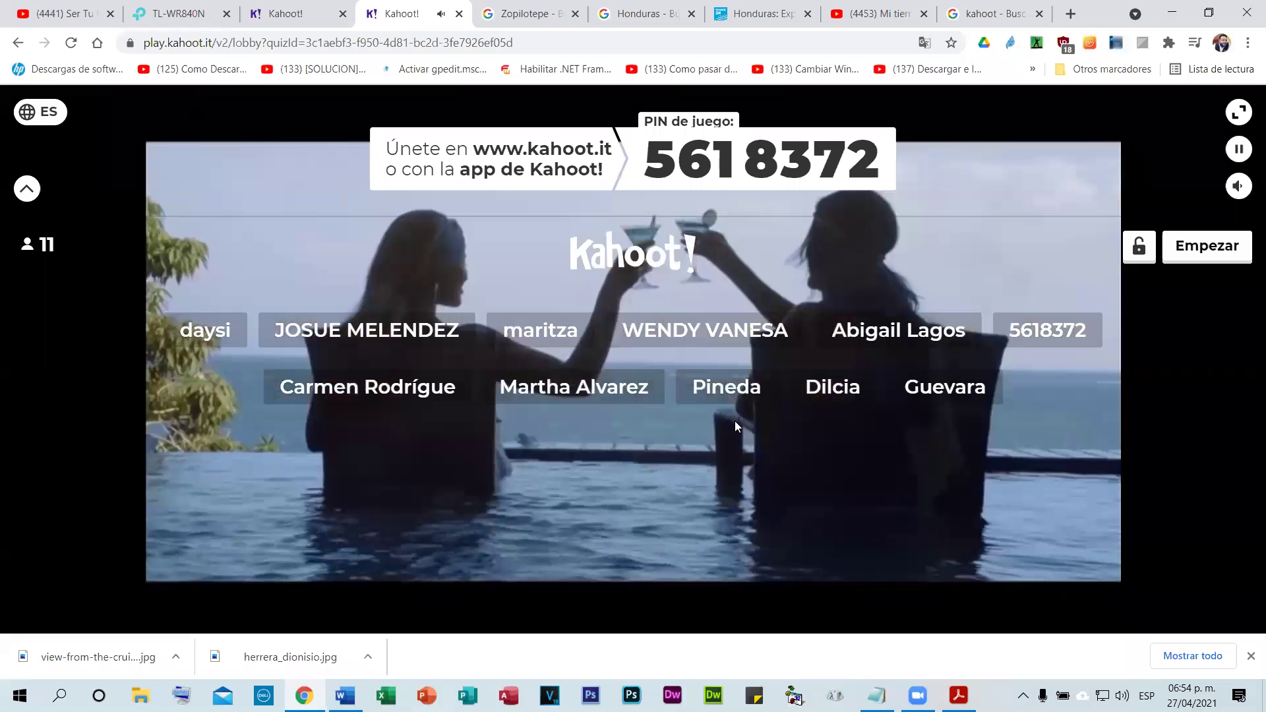
- Remove the player who used the game PIN as nickname from the lobby, and briefly check the quiz's details page
left_click(772, 398)
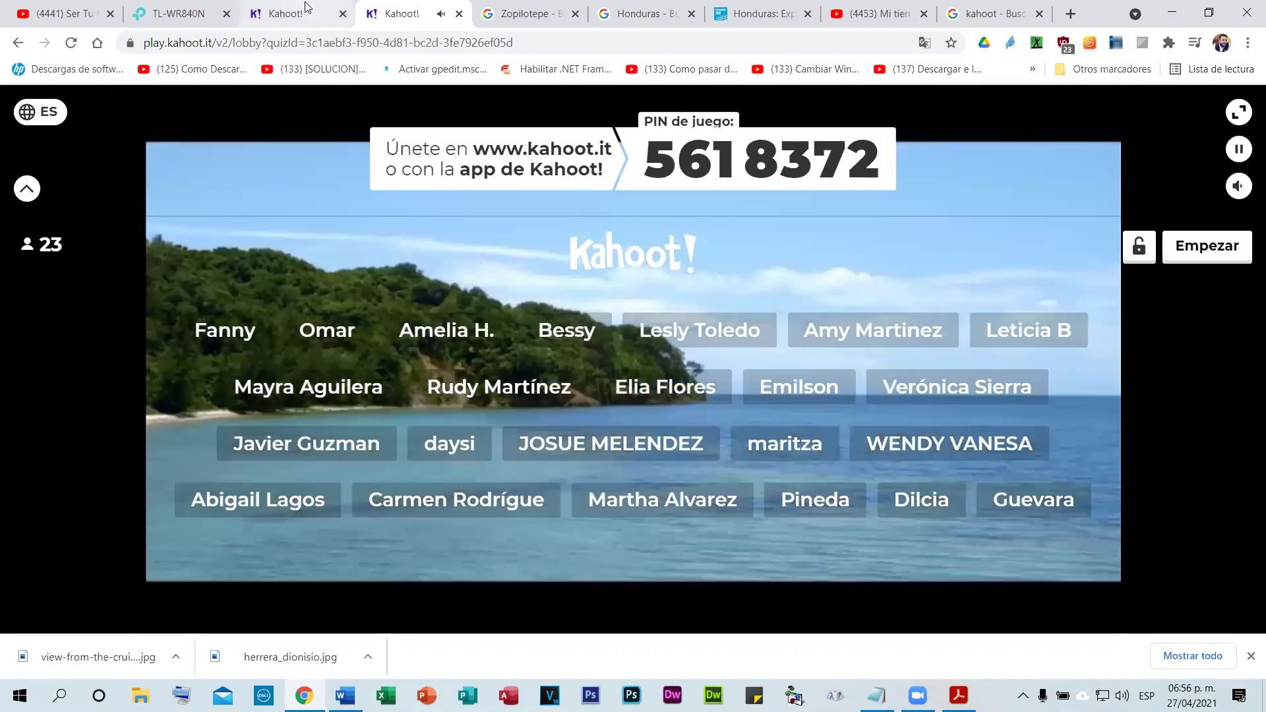
left_click(300, 10)
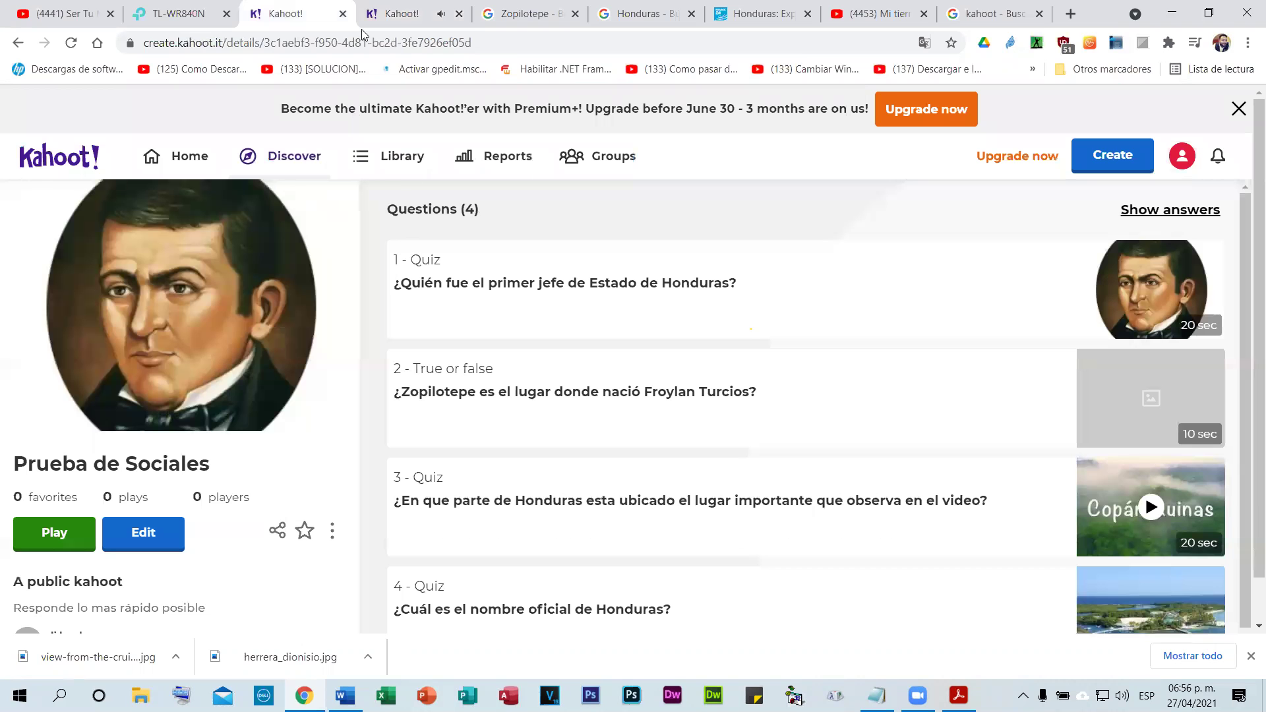
left_click(393, 11)
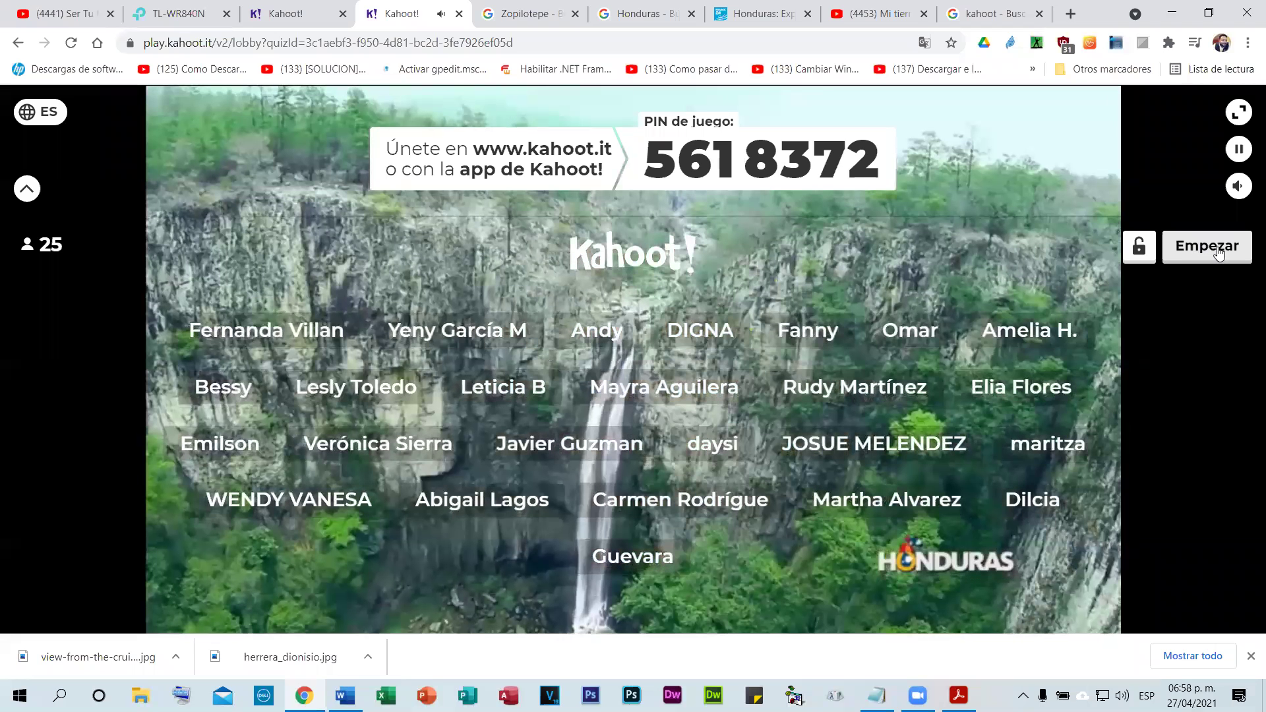
- Start the quiz game and advance through the first two questions and their scoreboards to the third question
left_click(1220, 252)
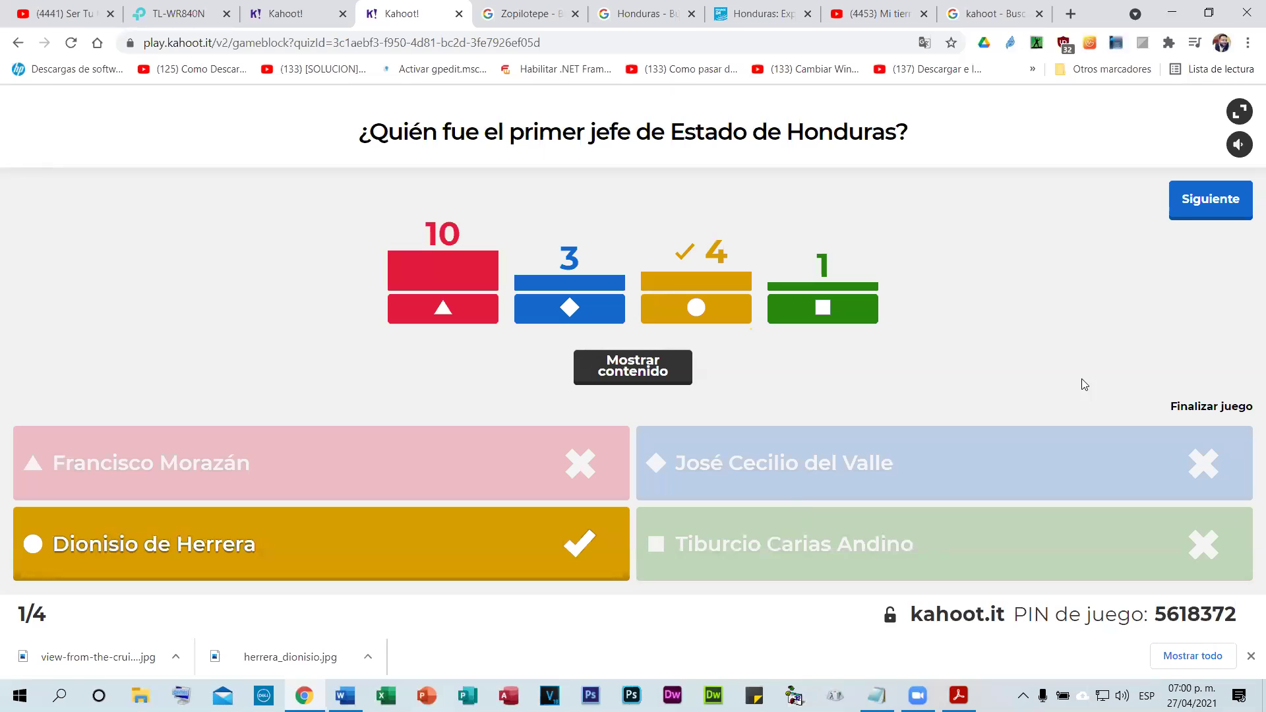
left_click(1201, 206)
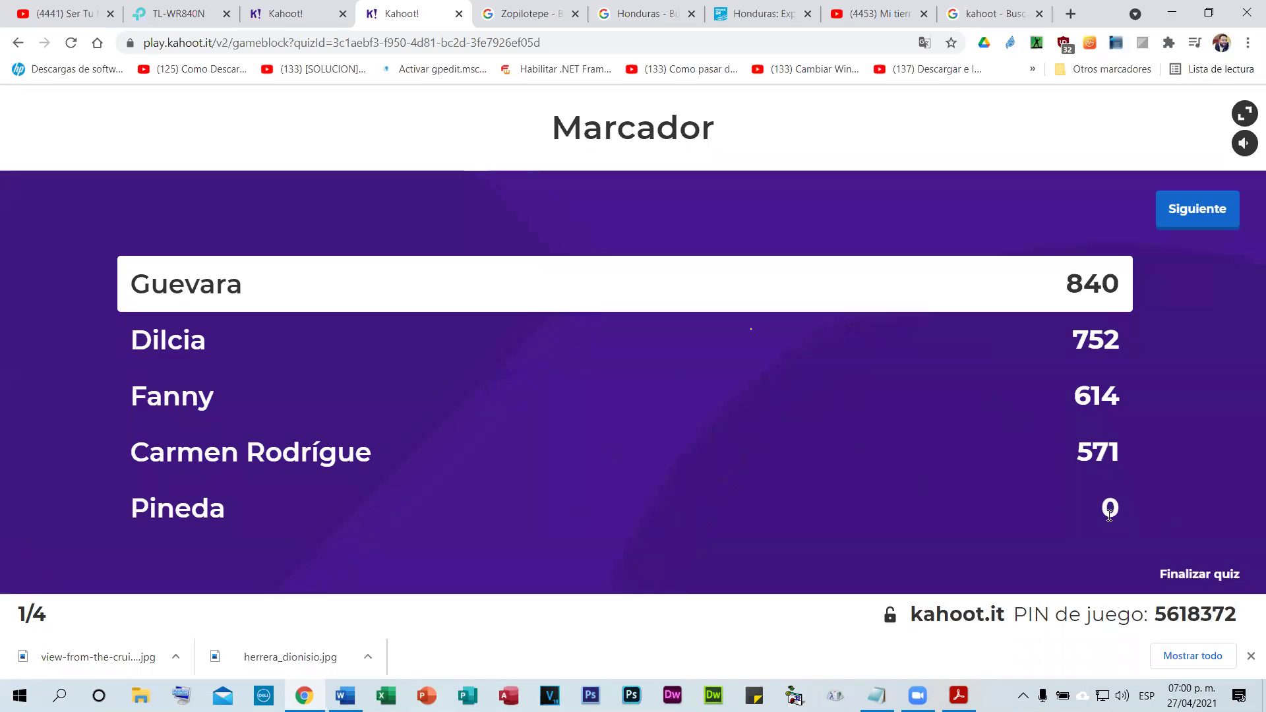
left_click(1194, 214)
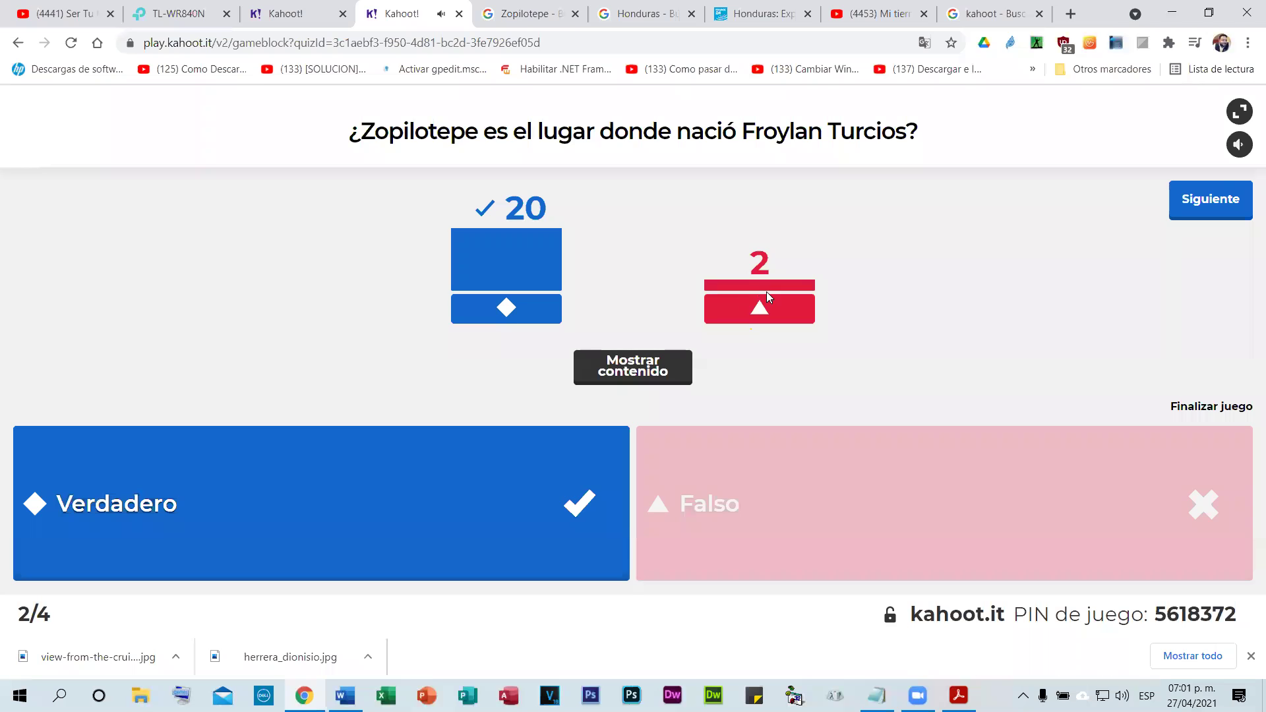
left_click(1211, 198)
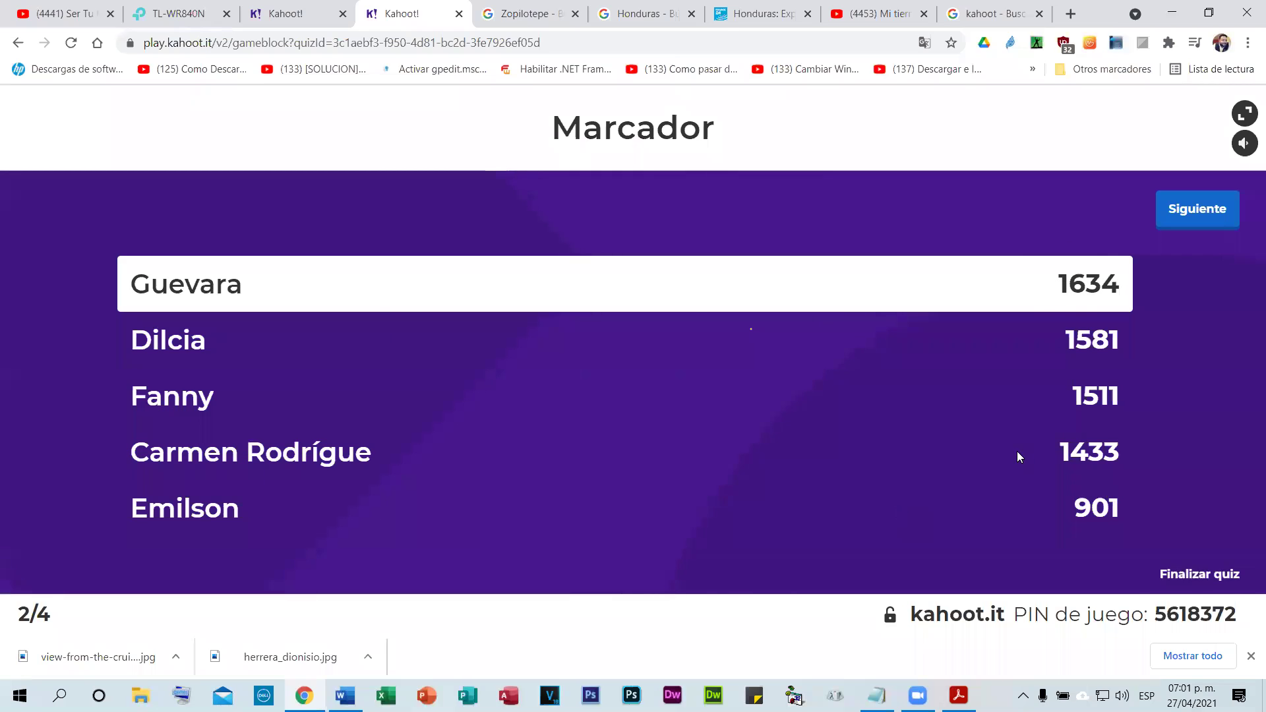
left_click(1187, 219)
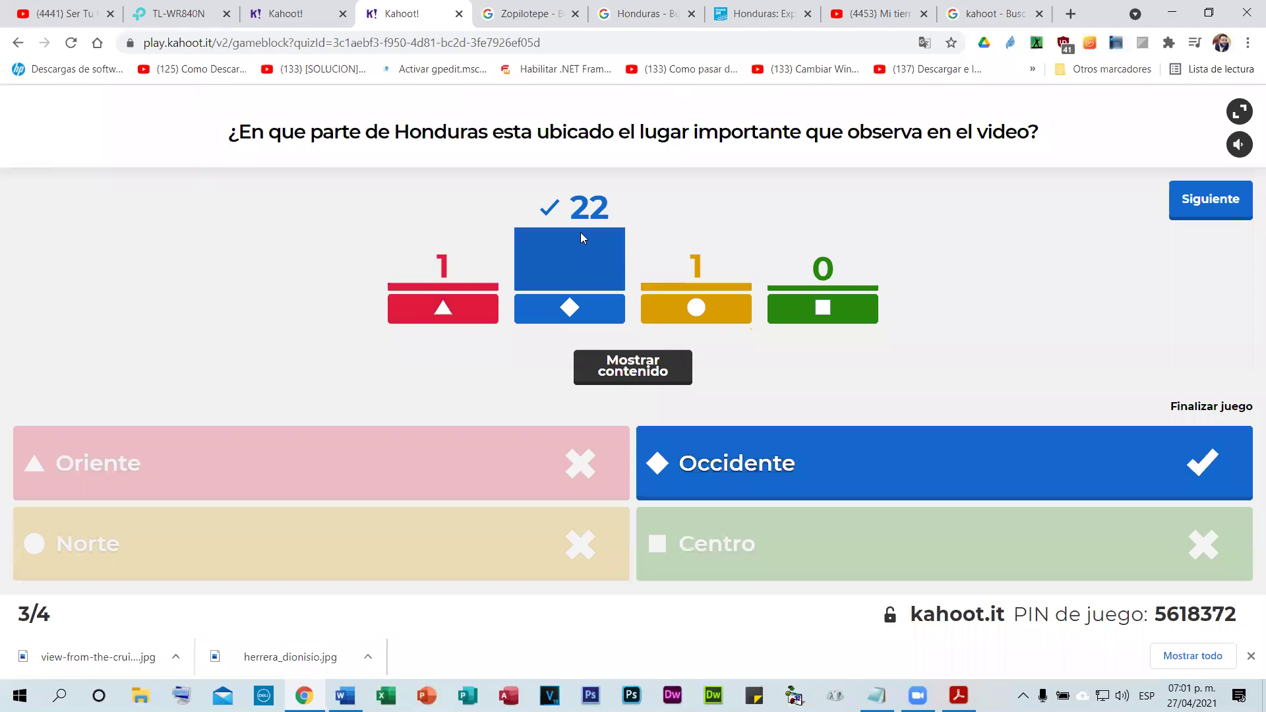
- Advance past the third question's results and scoreboard, and past the fourth question to the final podium
left_click(1240, 211)
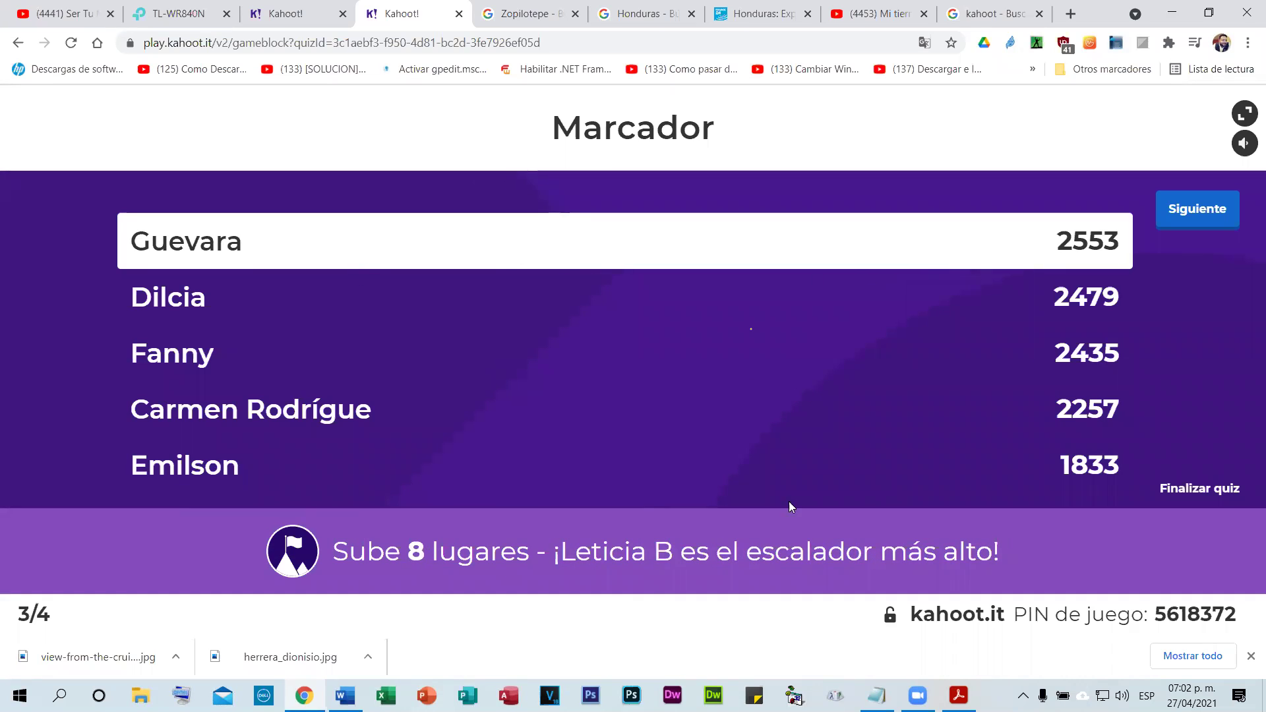
left_click(1179, 224)
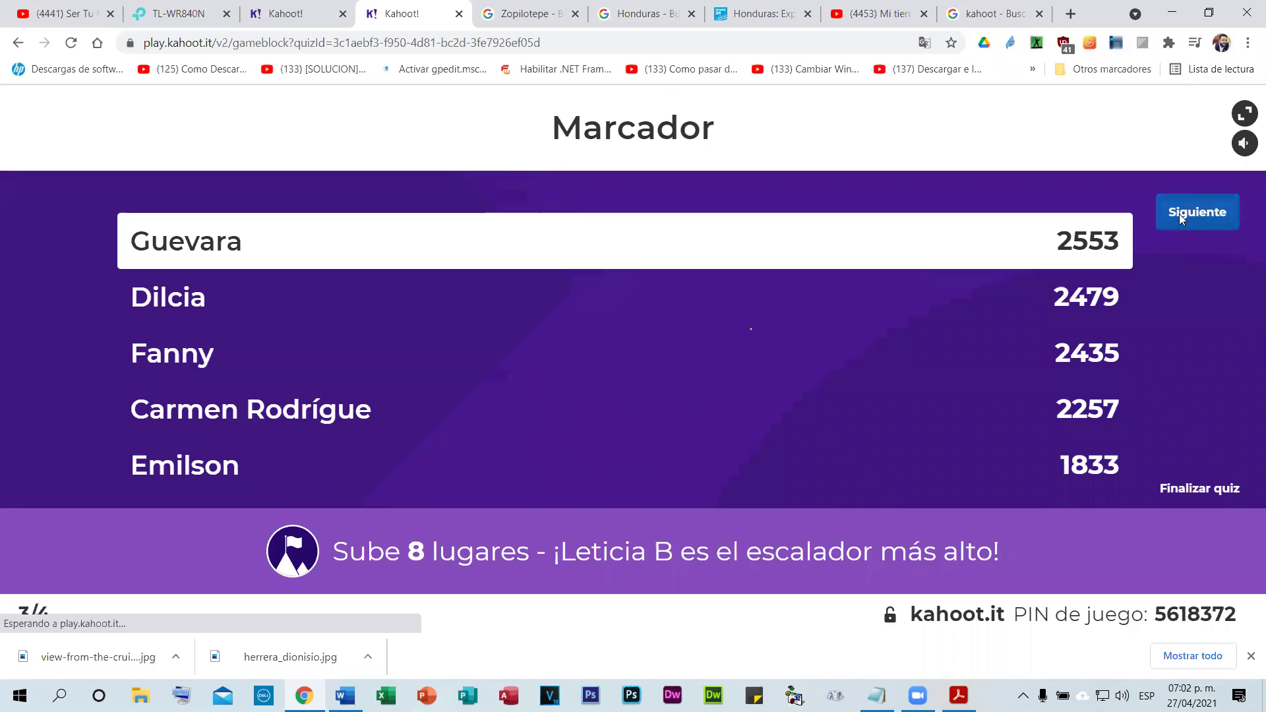
left_click(1180, 218)
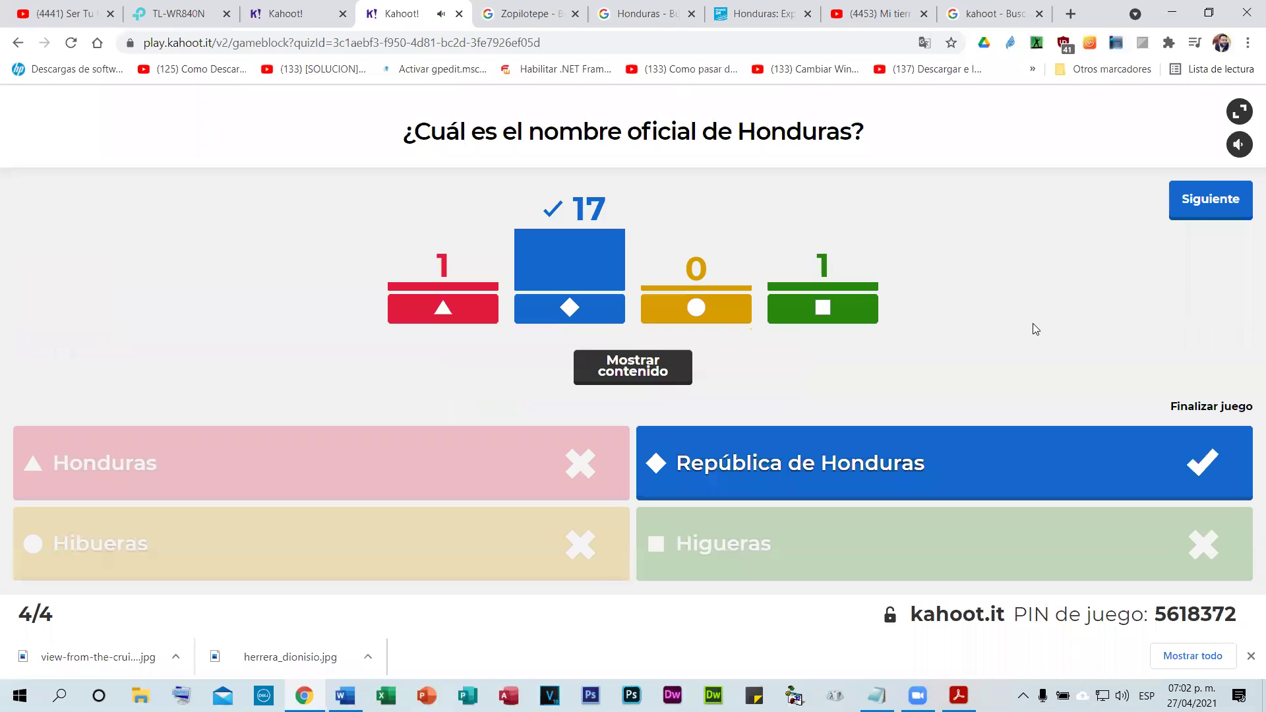
left_click(1210, 201)
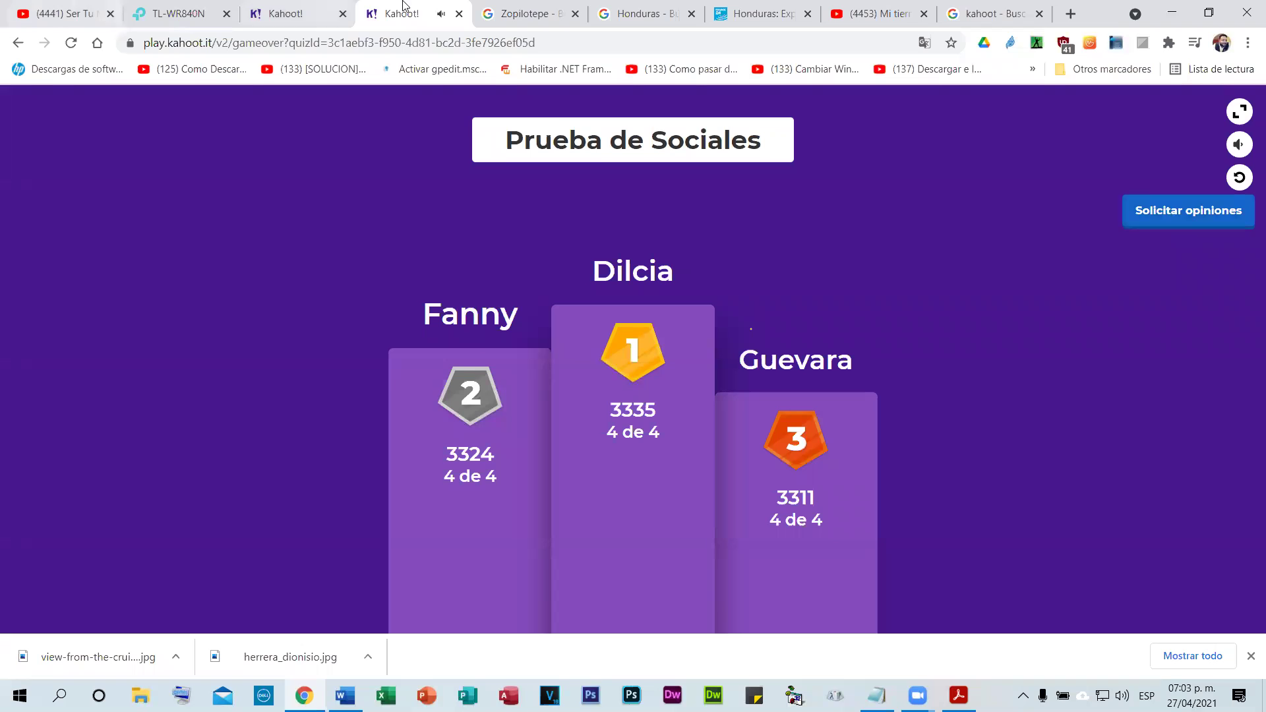
- Close the finished quiz game's page and confirm leaving the site
left_click(459, 13)
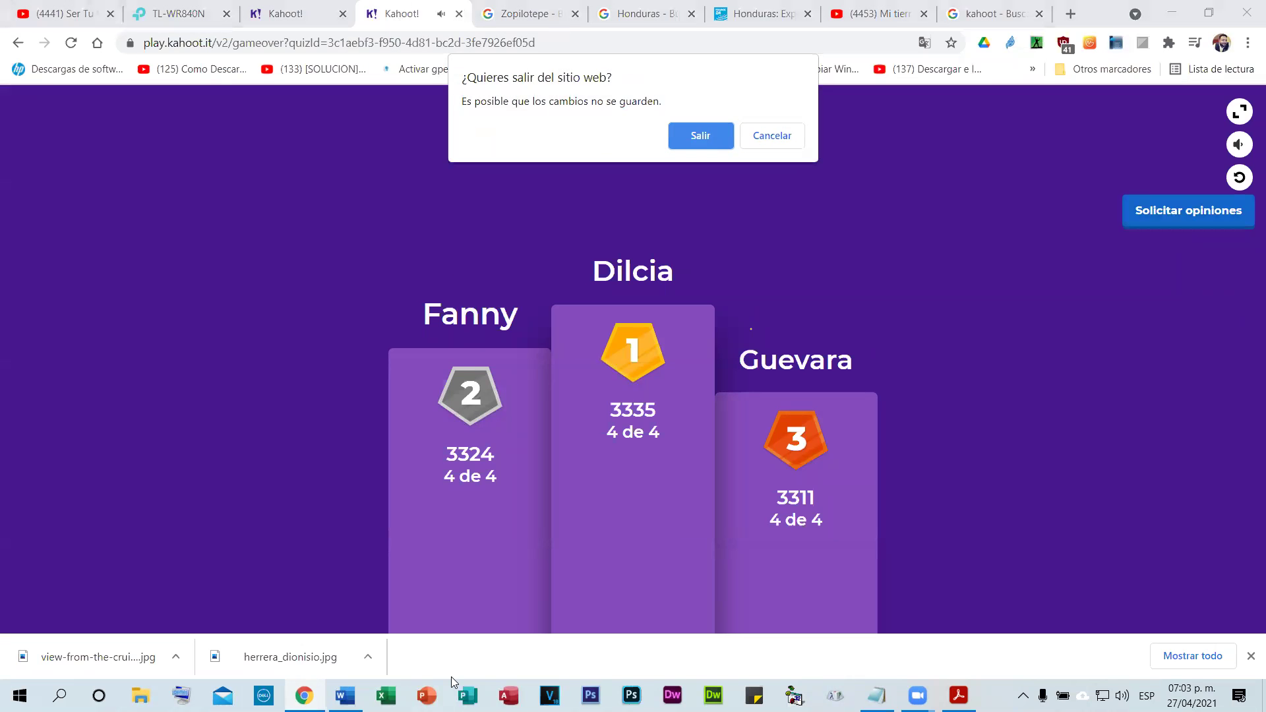
left_click(675, 134)
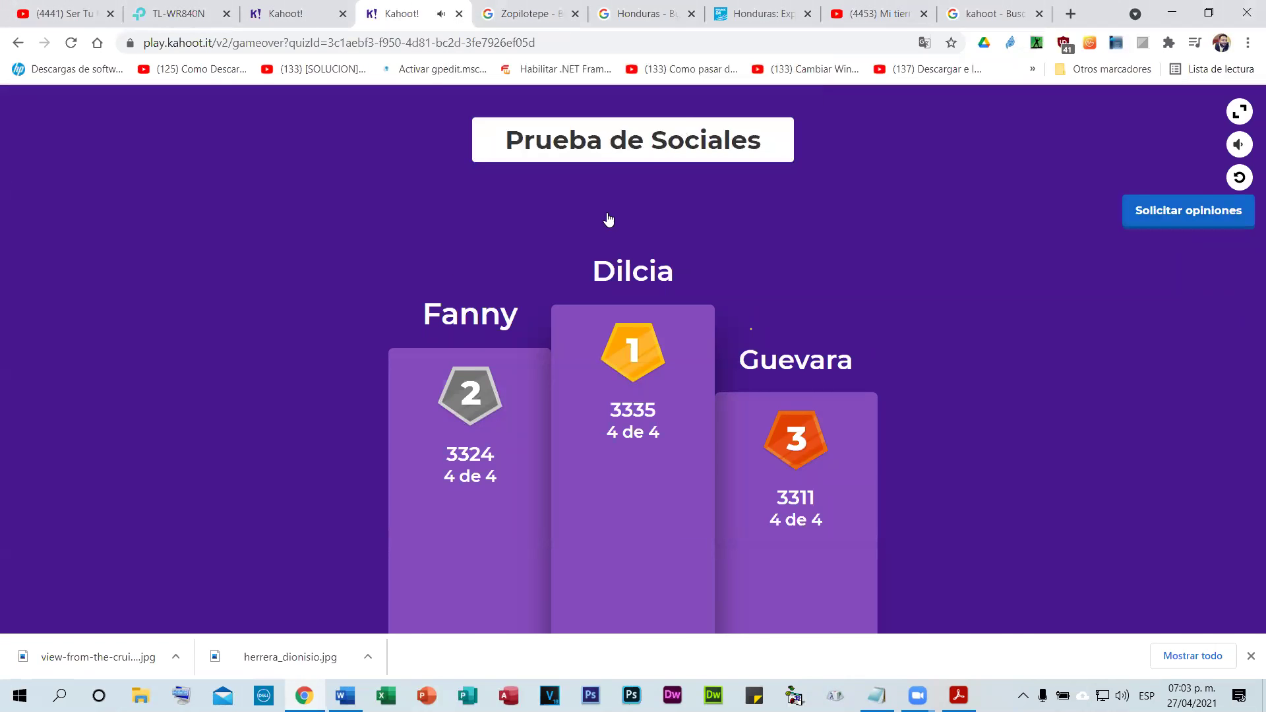
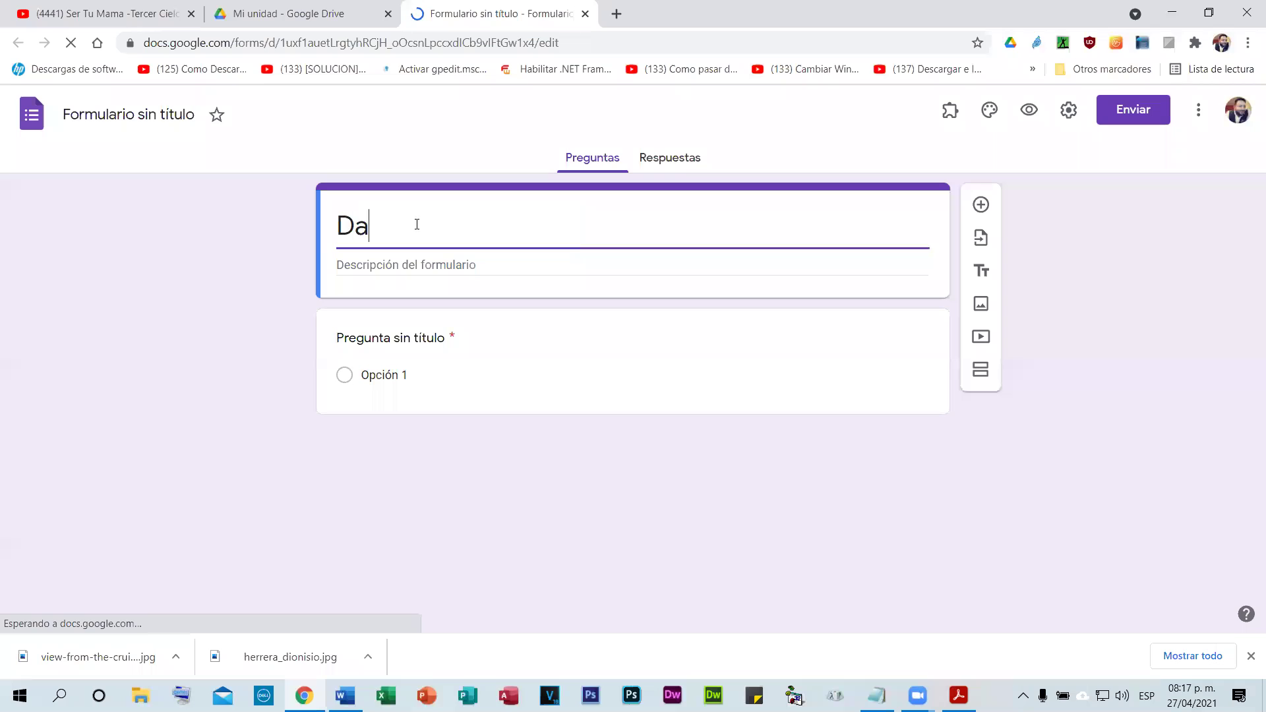
- Title the form "Datos Diplomado COLPEGAGOGOSH" and give it the description "Llenar todos los datos"
type("Diploma")
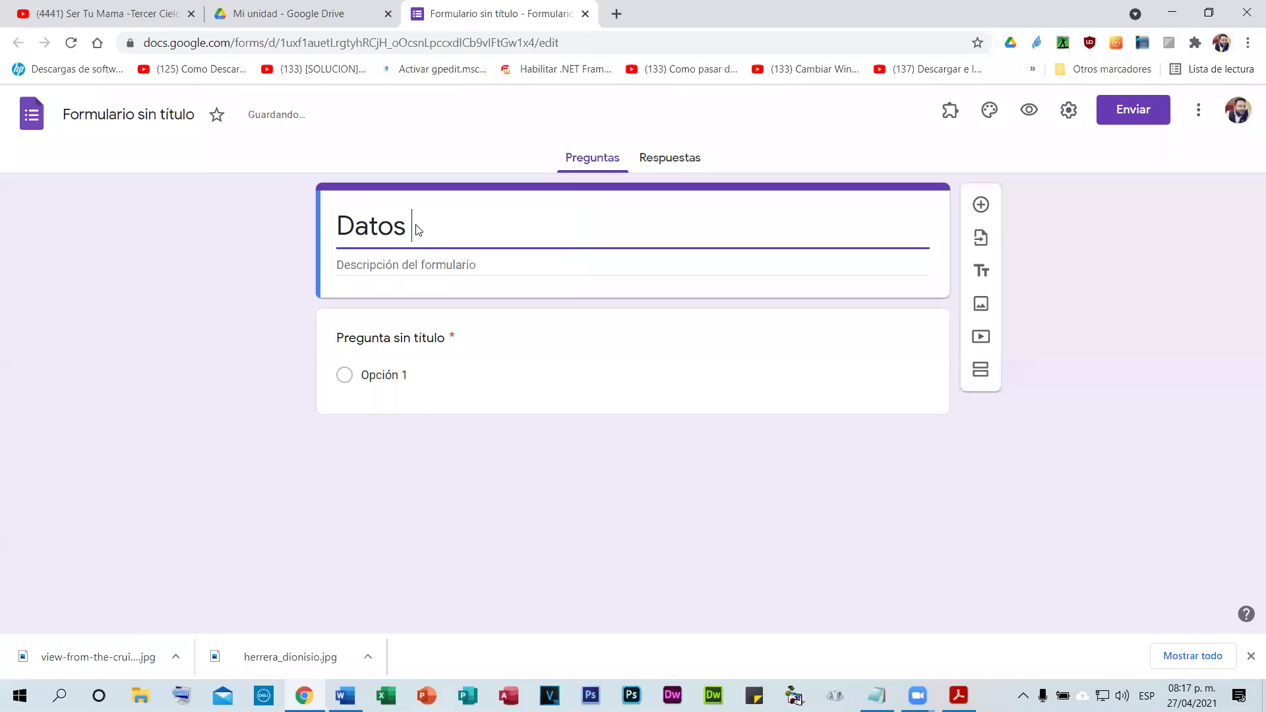
type("do ")
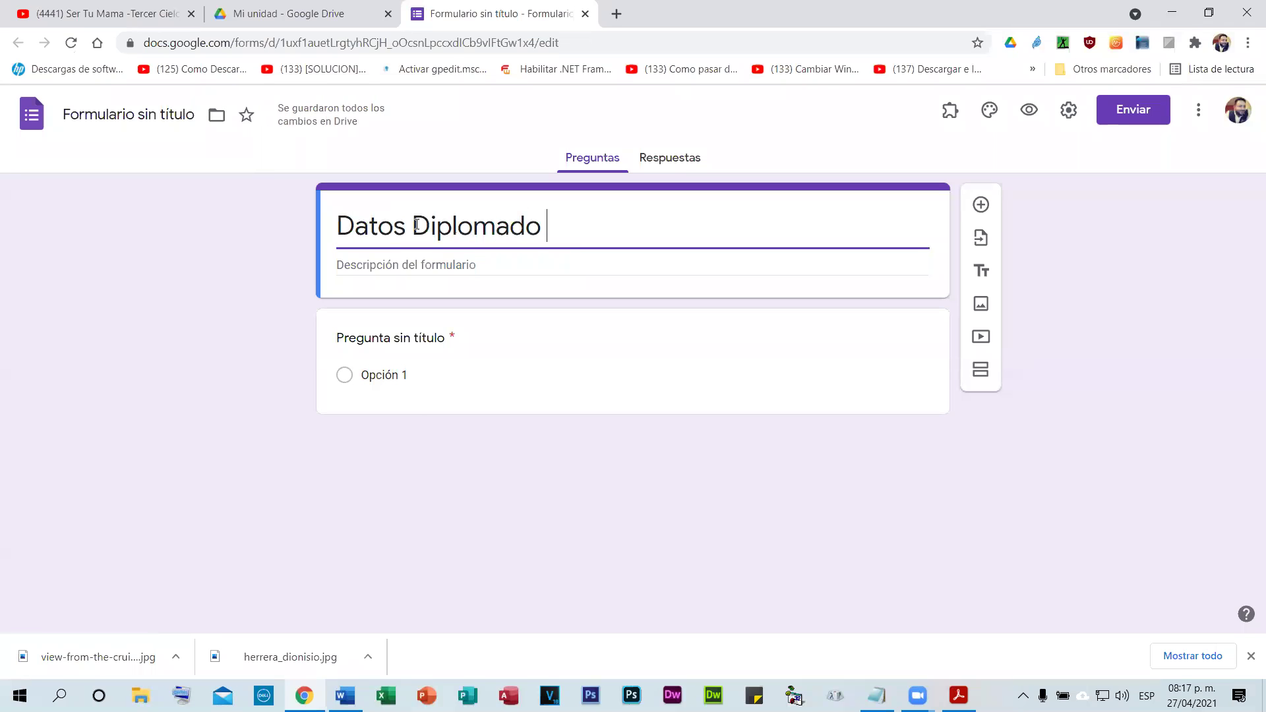
type("COLPEGA")
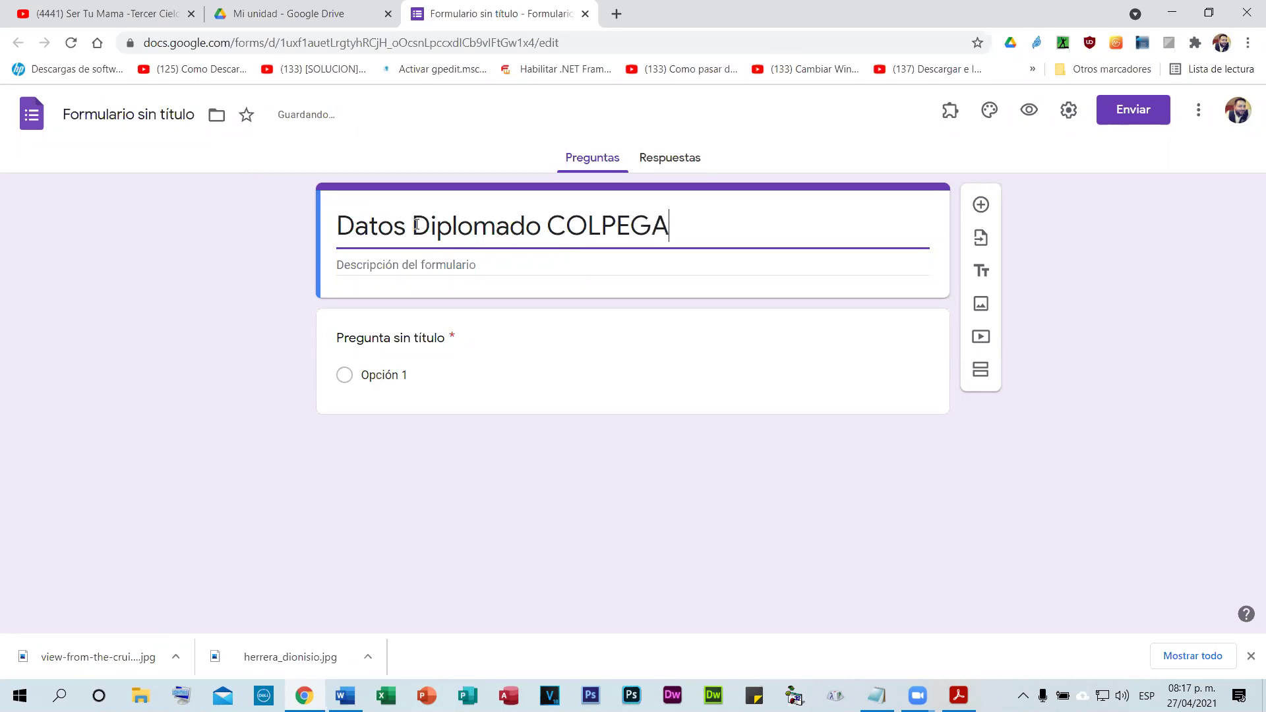
type("GOGOSH")
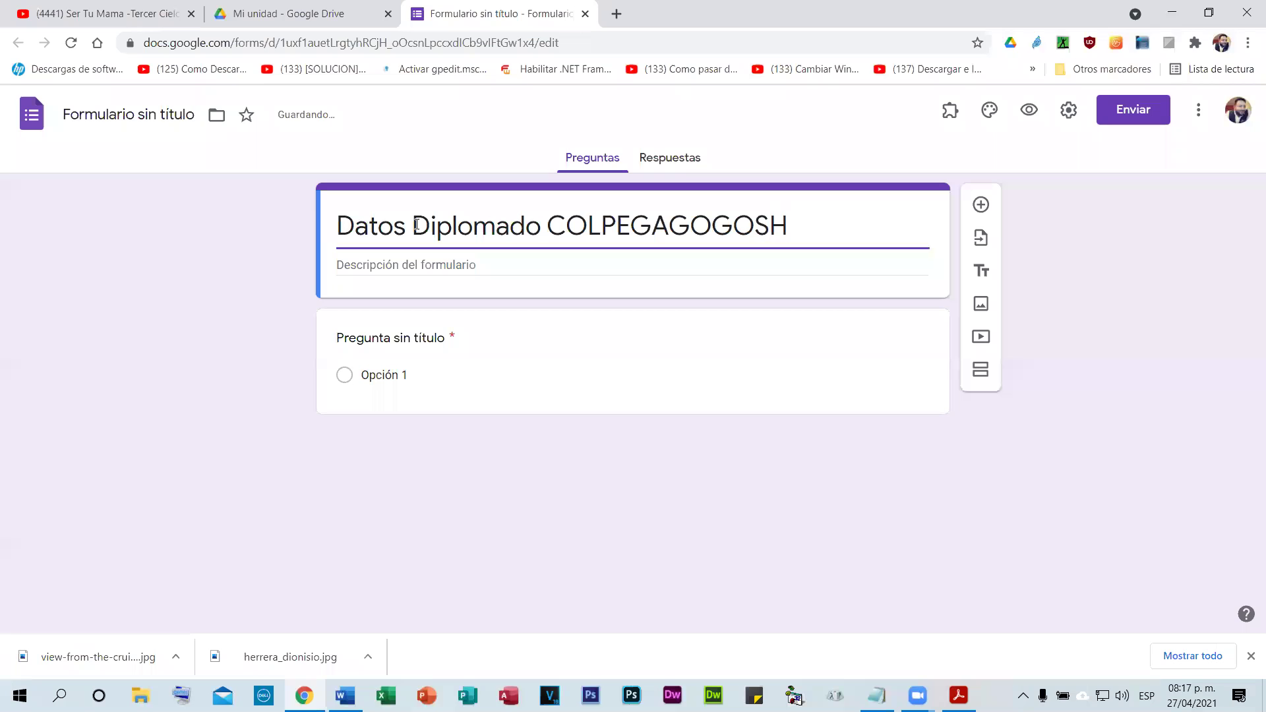
left_click(462, 262)
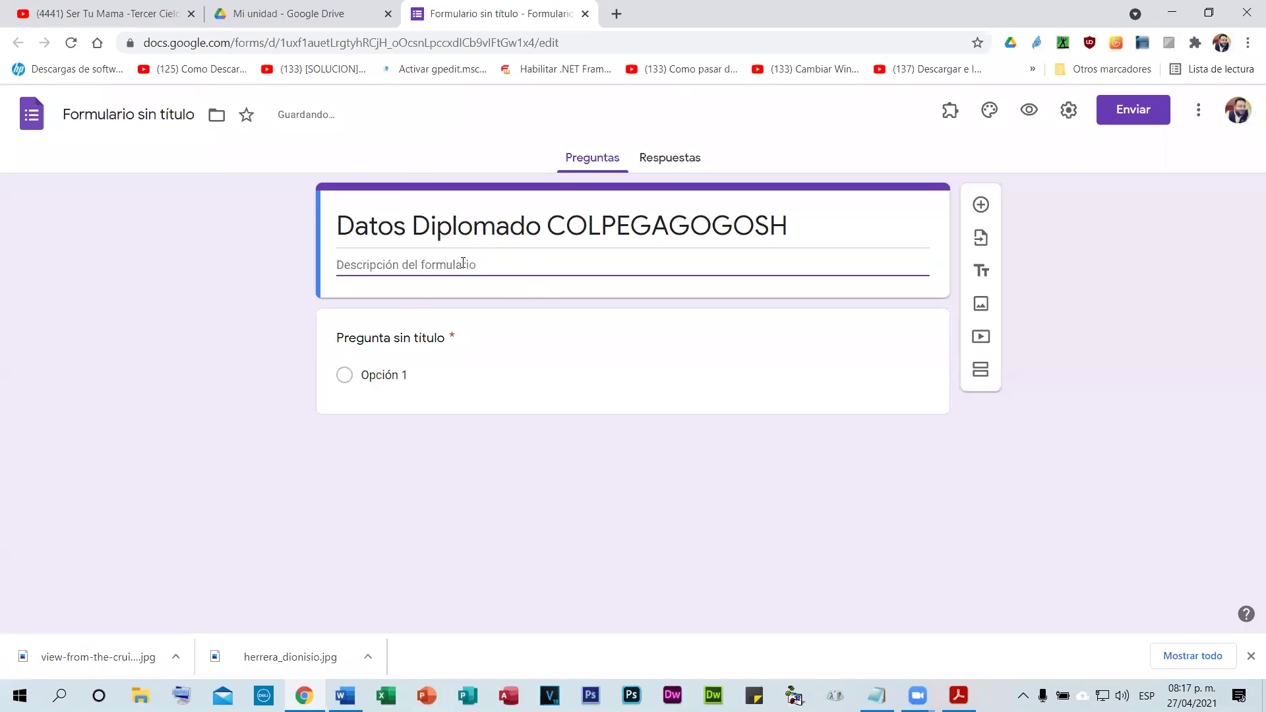
type("Llenar")
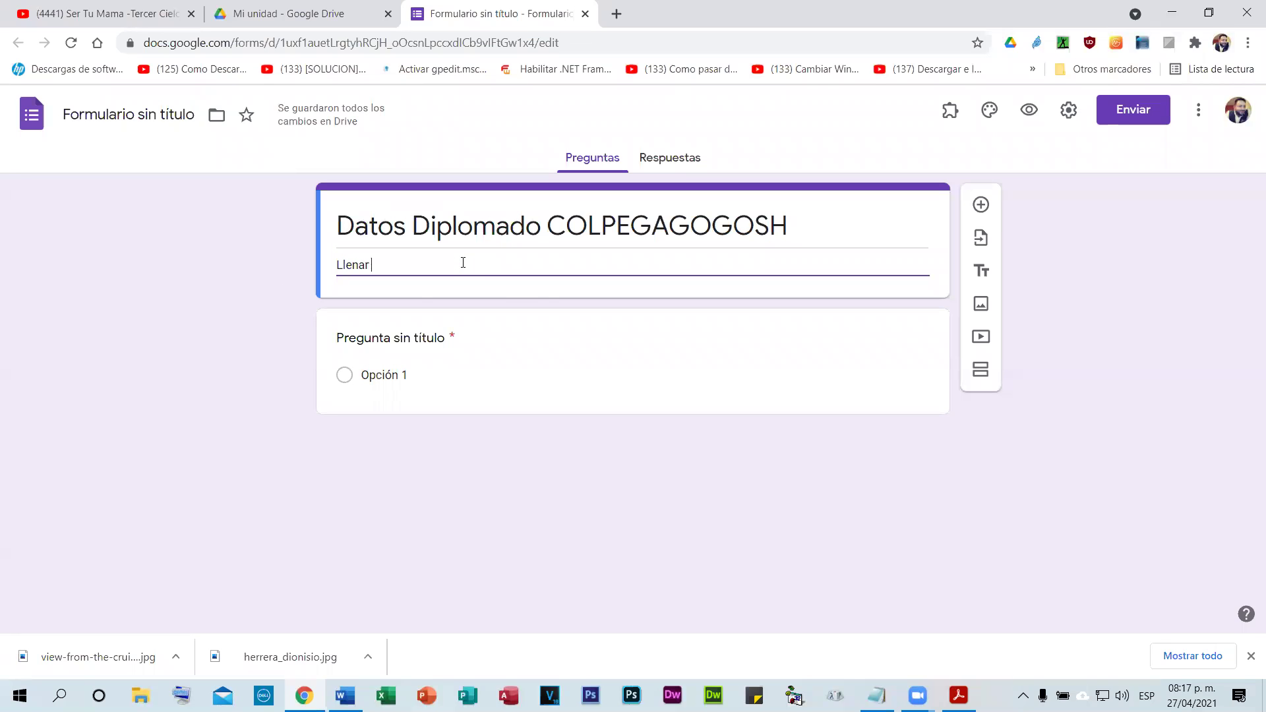
type(" todos los datos")
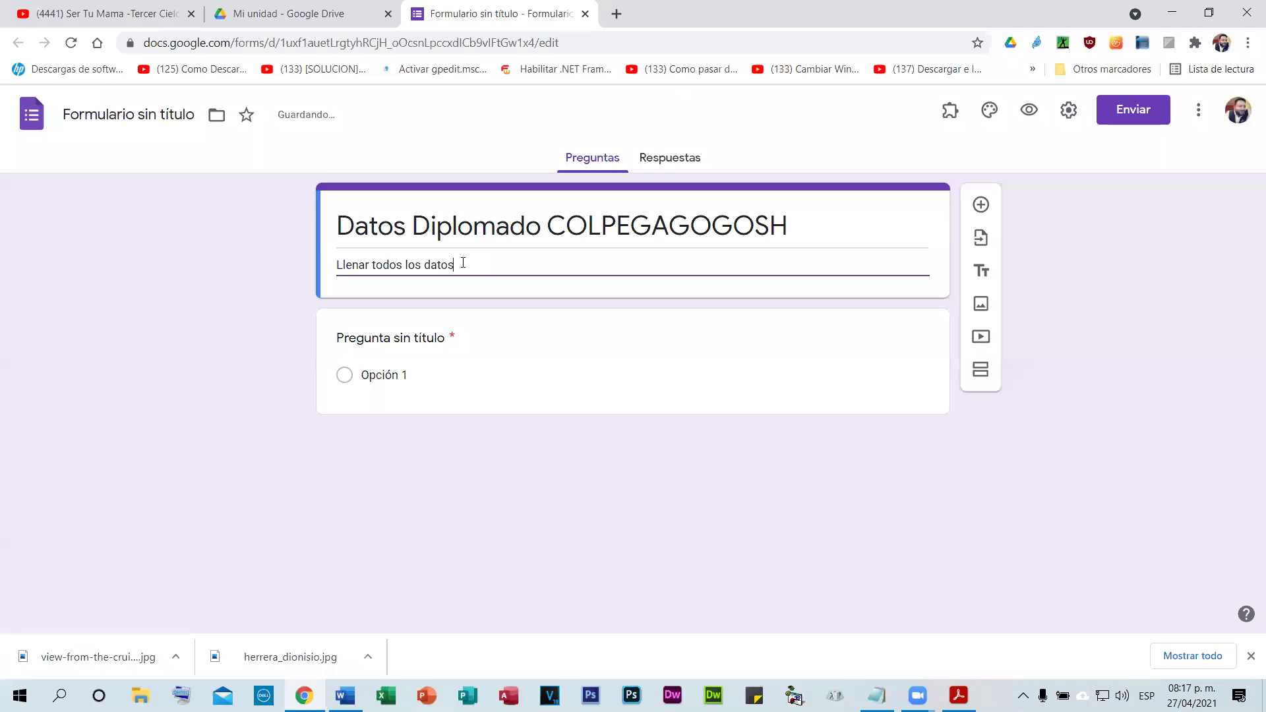
- Word the first question as "Nombre completo (Todo en mayúscula)", correcting the missing accent with the spelling suggestion
left_click(409, 348)
type("Nombre completo ()")
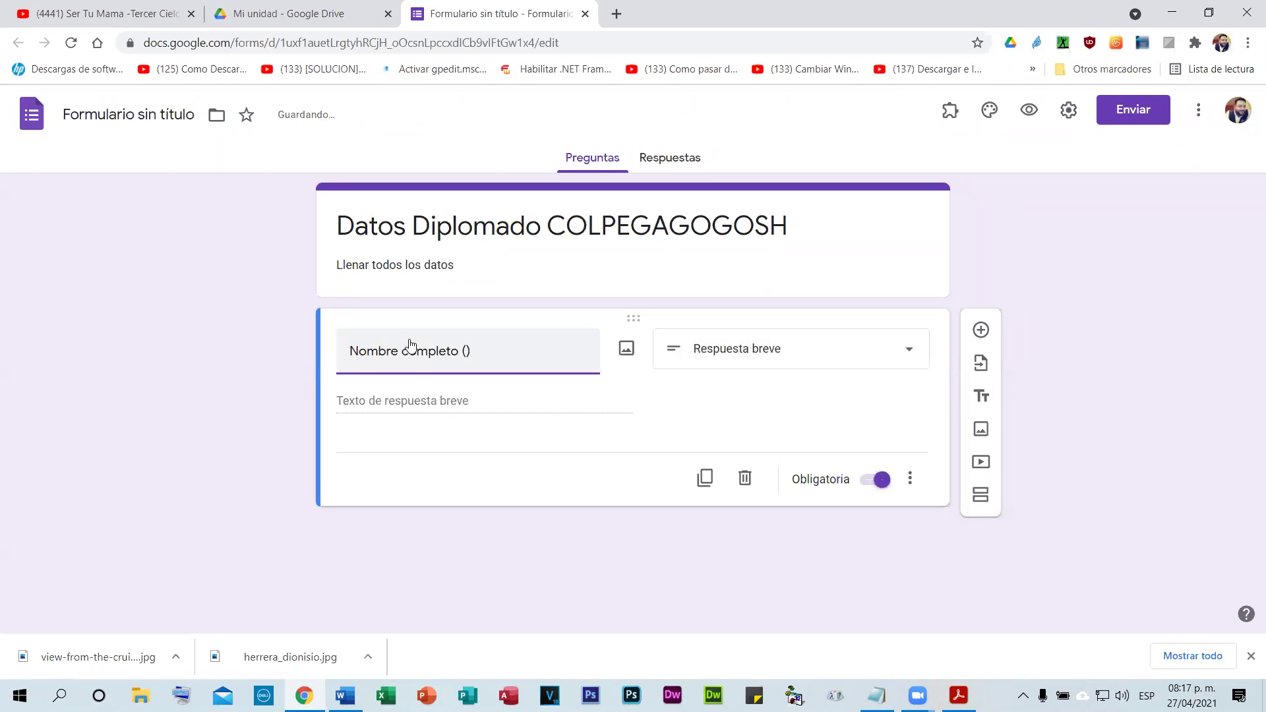
type("Todo en mayu")
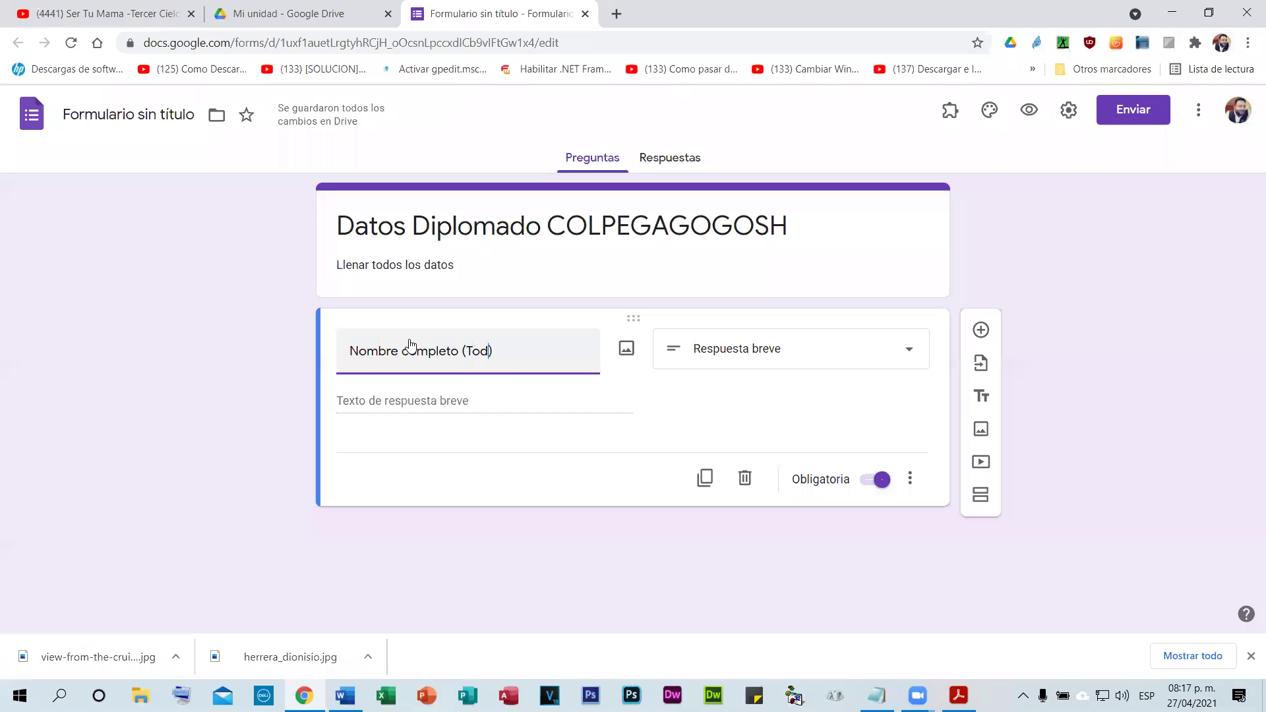
type("scula")
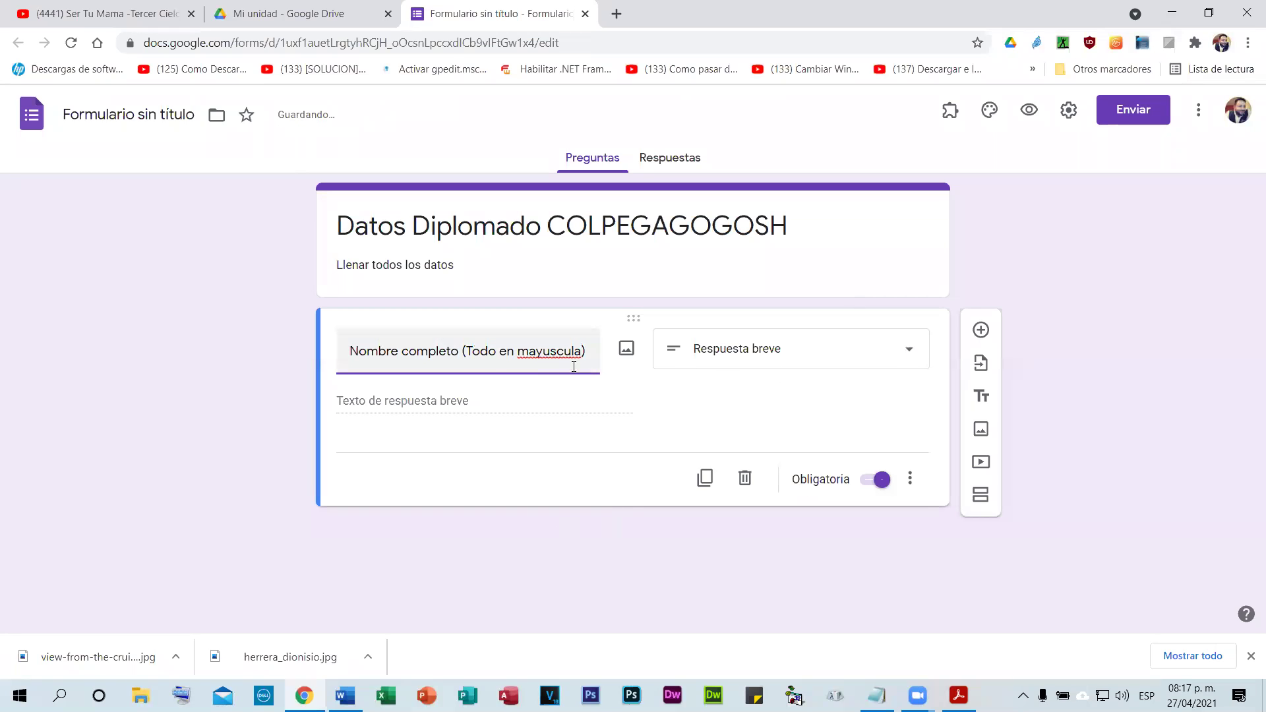
right_click(558, 351)
left_click(611, 361)
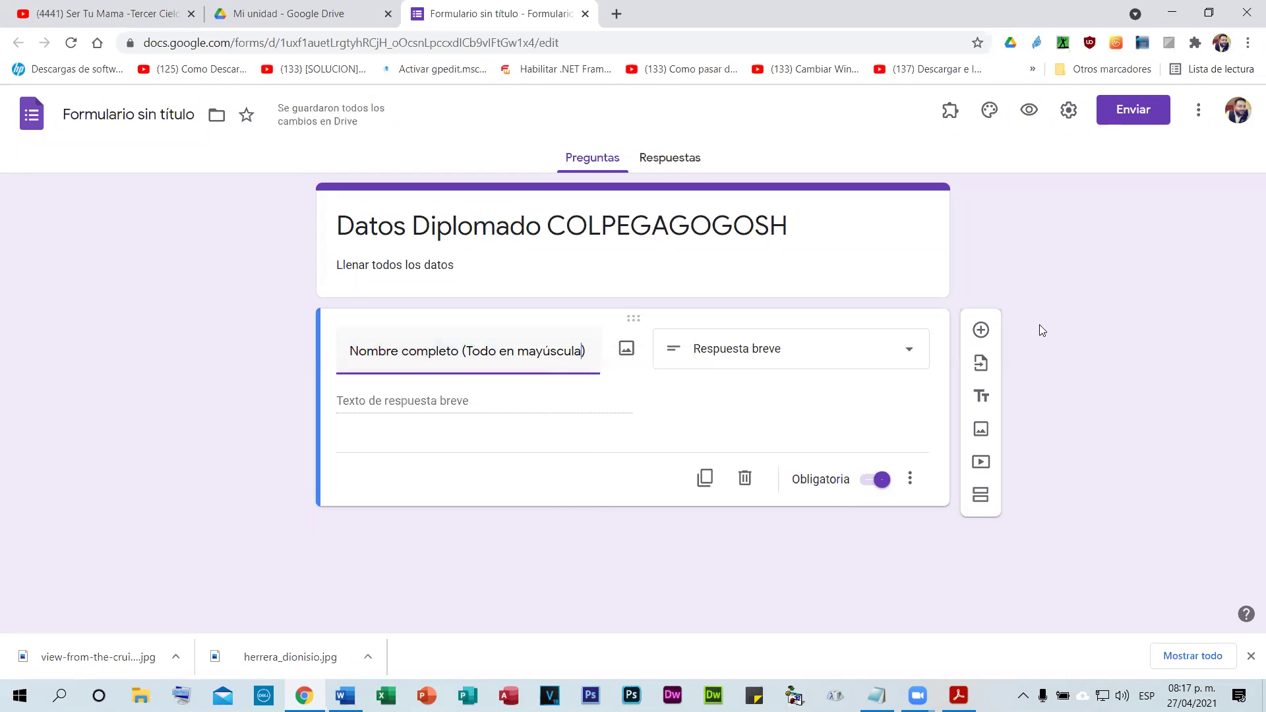
- Add a second question worded "Identidad (Sin guiones ni espacios)", correcting the misspelled "guiones"
left_click(981, 329)
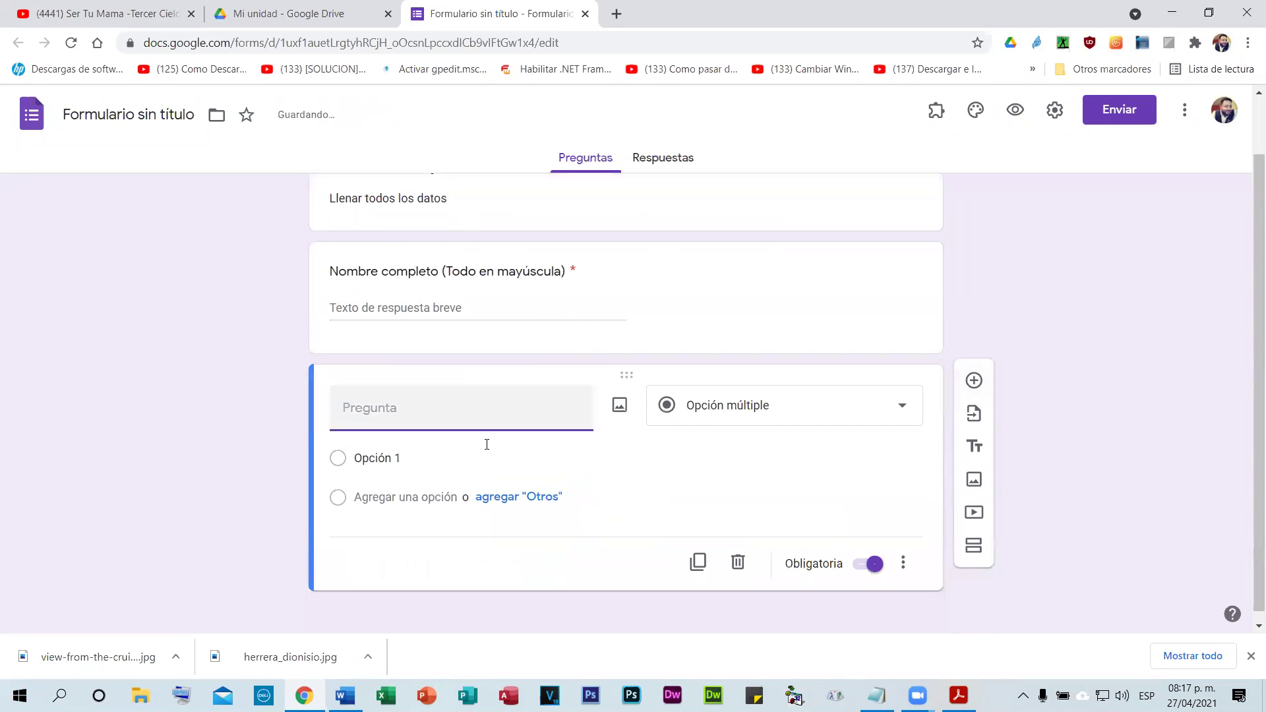
type("I")
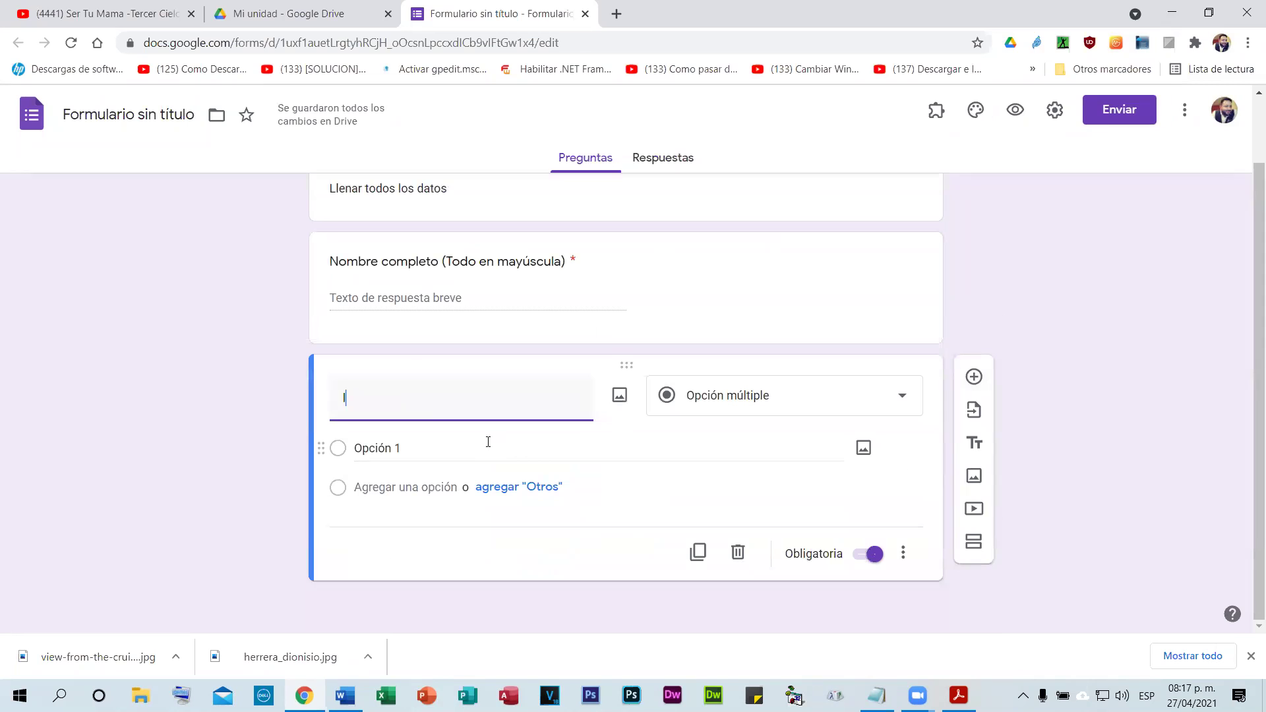
type("dentidad")
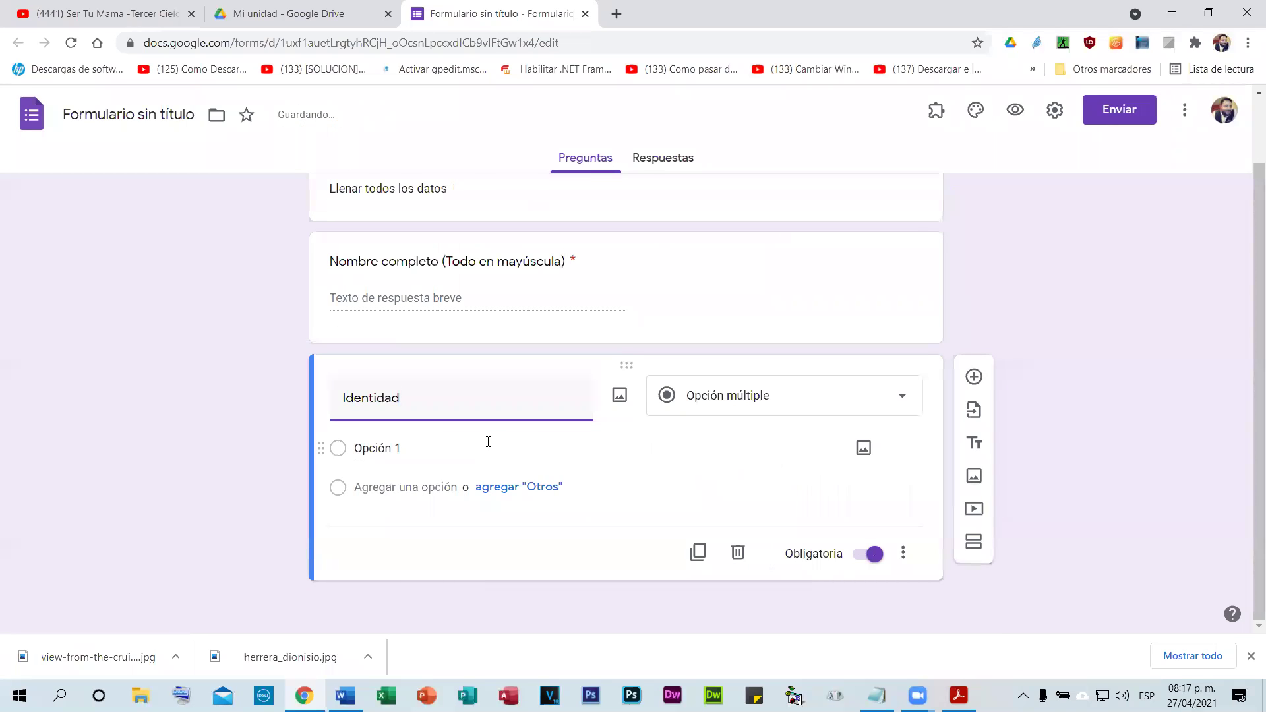
type(" (Sin guin)")
key("Left")
type("Sin guin")
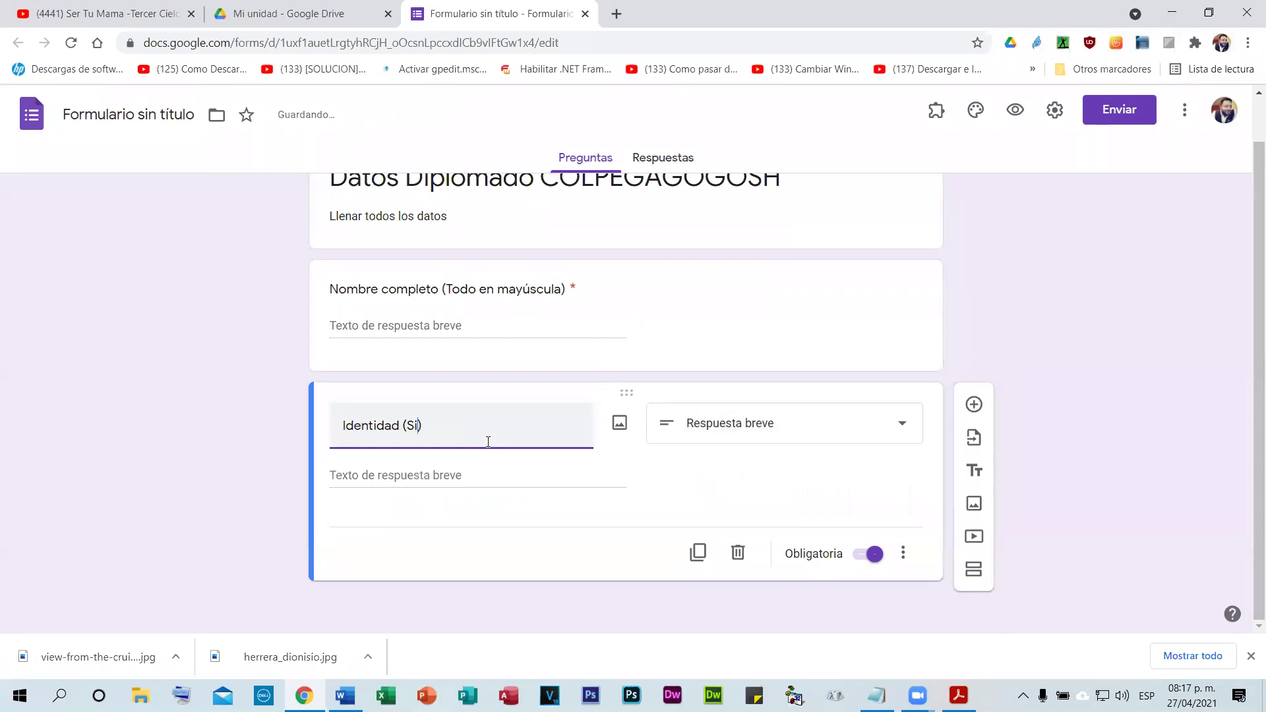
type("es ni espacios")
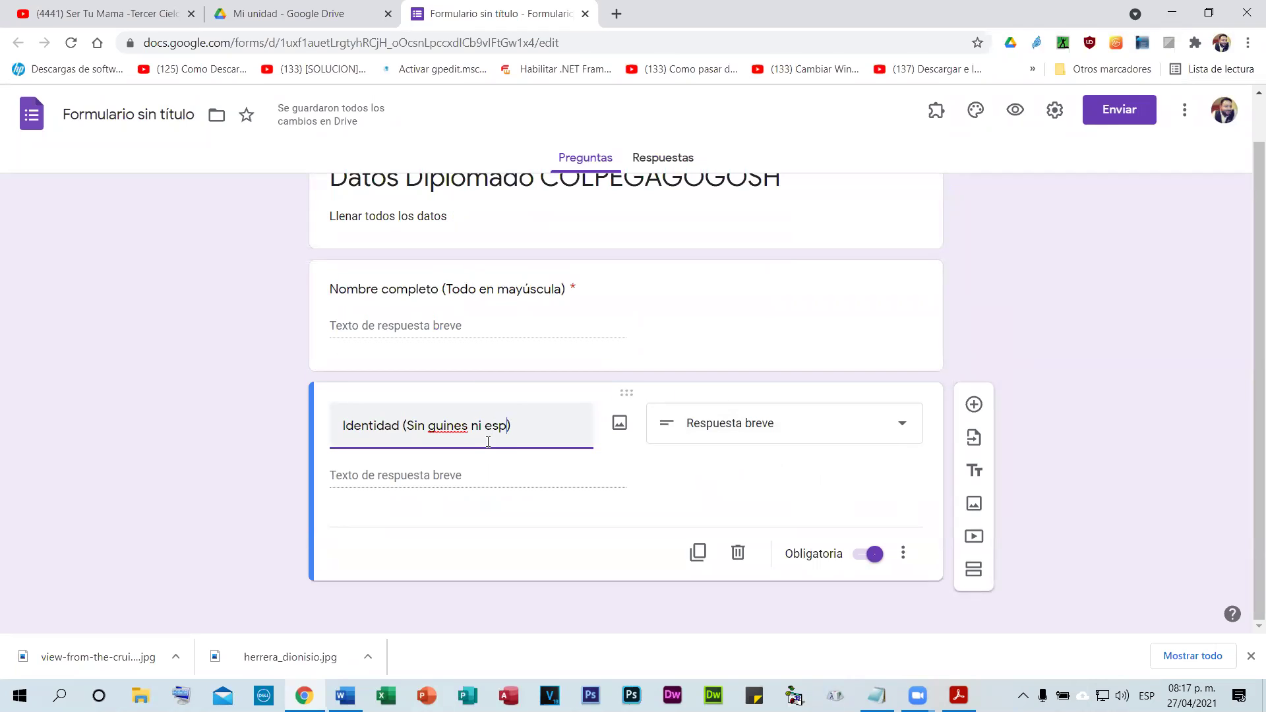
right_click(446, 424)
key("Escape")
left_click(448, 425)
type("o")
- Add the question "Teléfono (Sin guiones ni espacios)", reusing the parenthetical note from the identity question and correcting the missing accent
left_click_drag(571, 425, 402, 432)
key("ctrl+c")
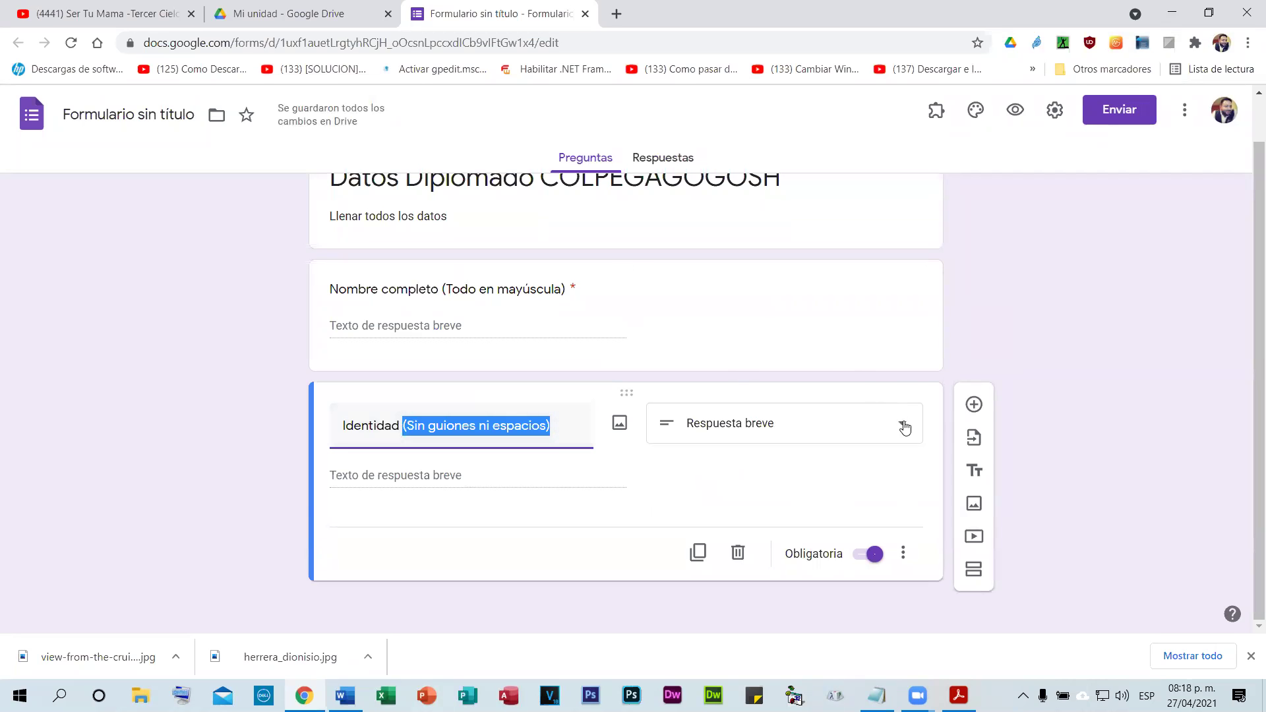
left_click(974, 404)
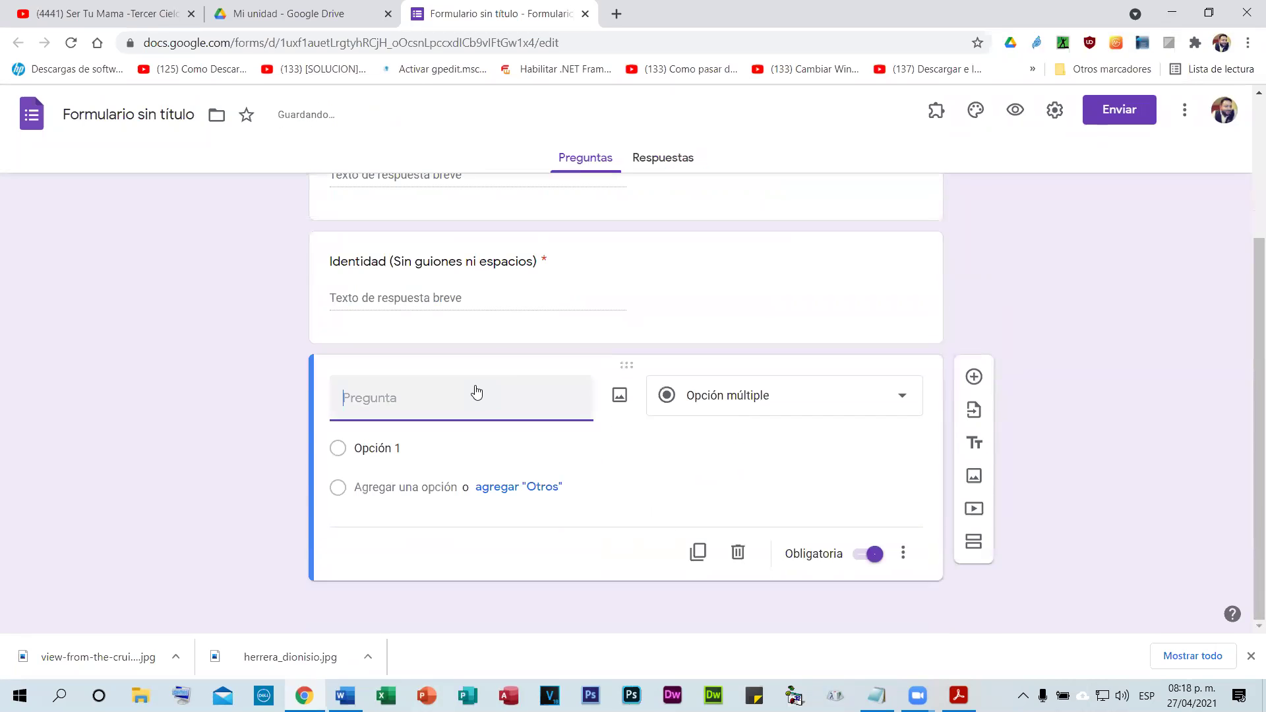
type("Telefono")
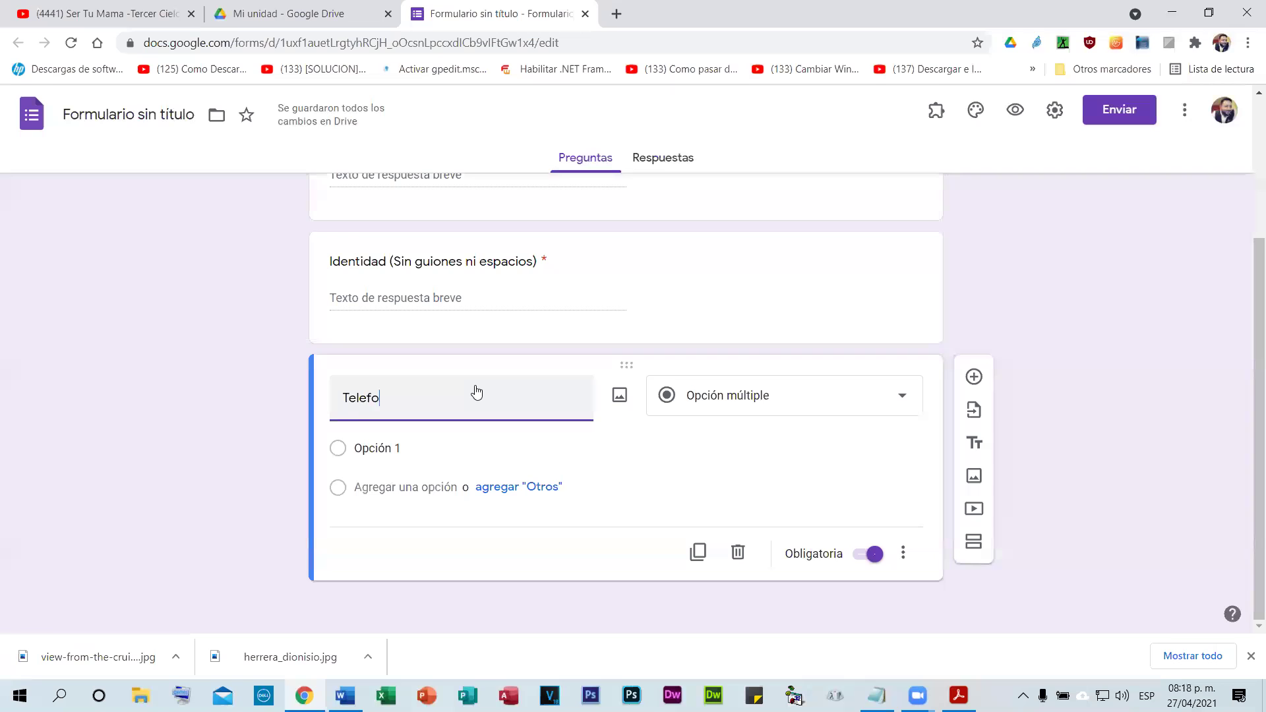
key("ctrl+v")
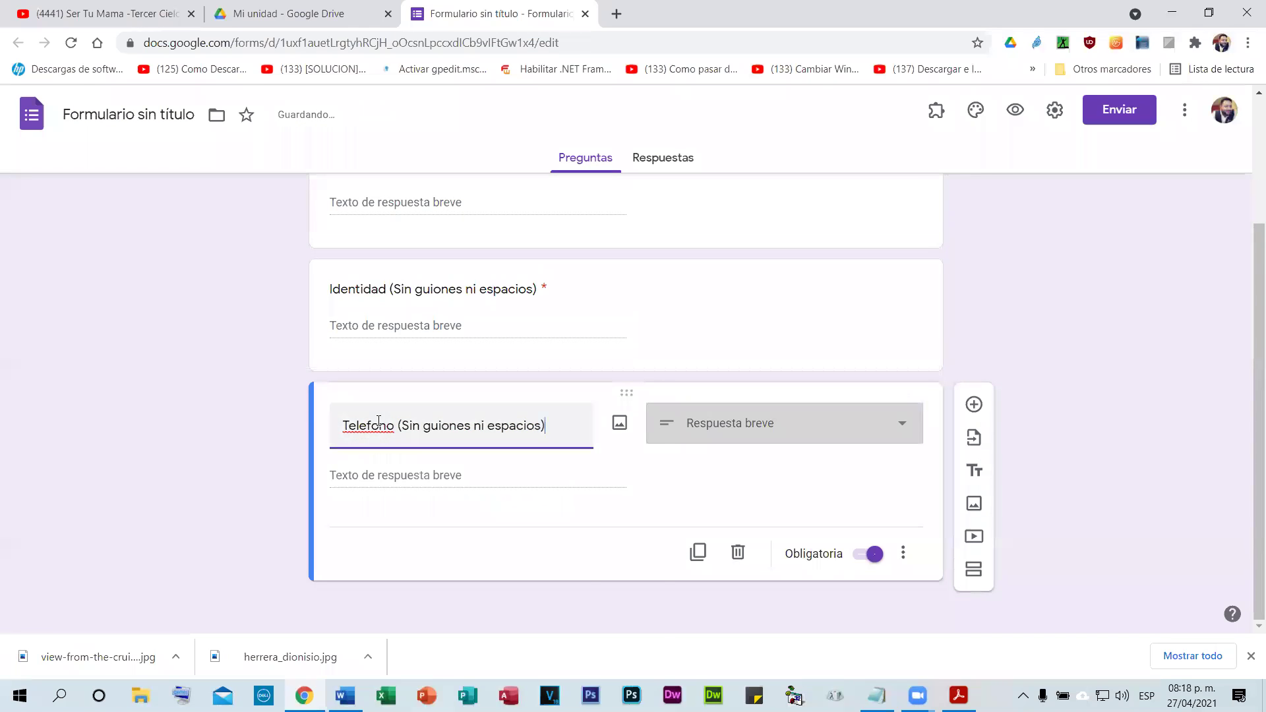
right_click(381, 432)
left_click(421, 437)
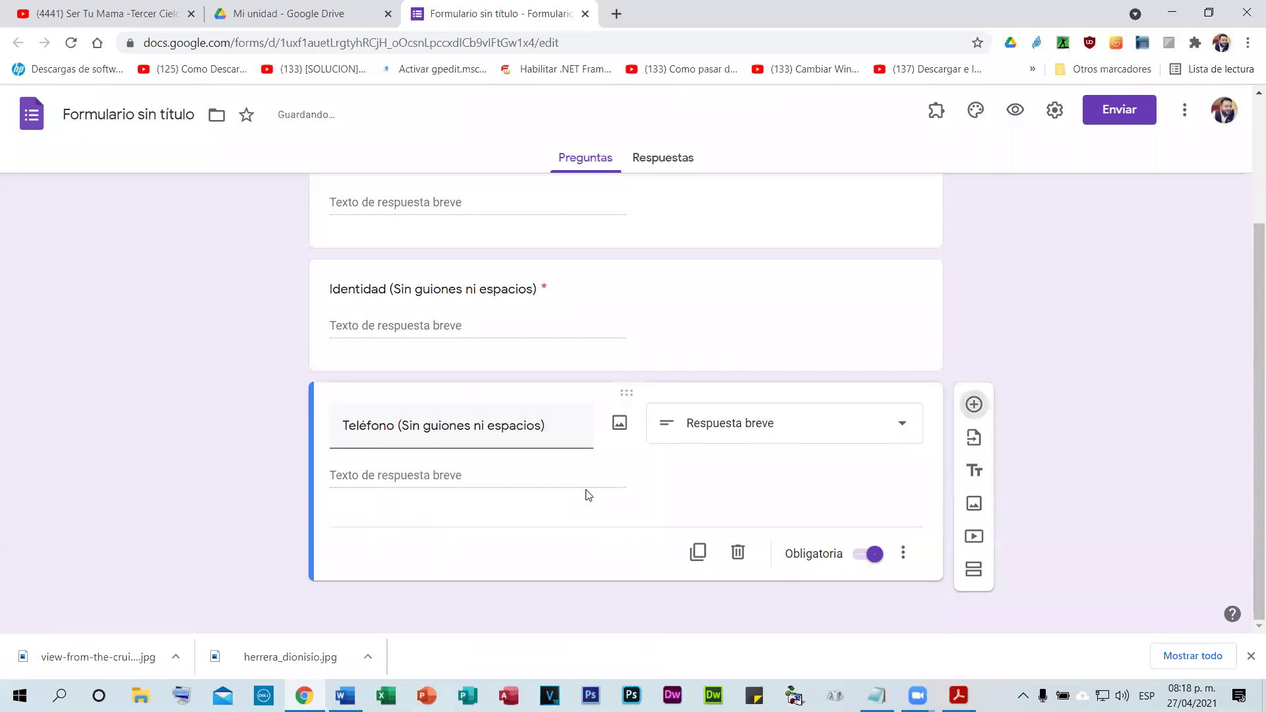
- Add a fourth question worded "Correo" below the telephone question
left_click(974, 404)
type("Corre")
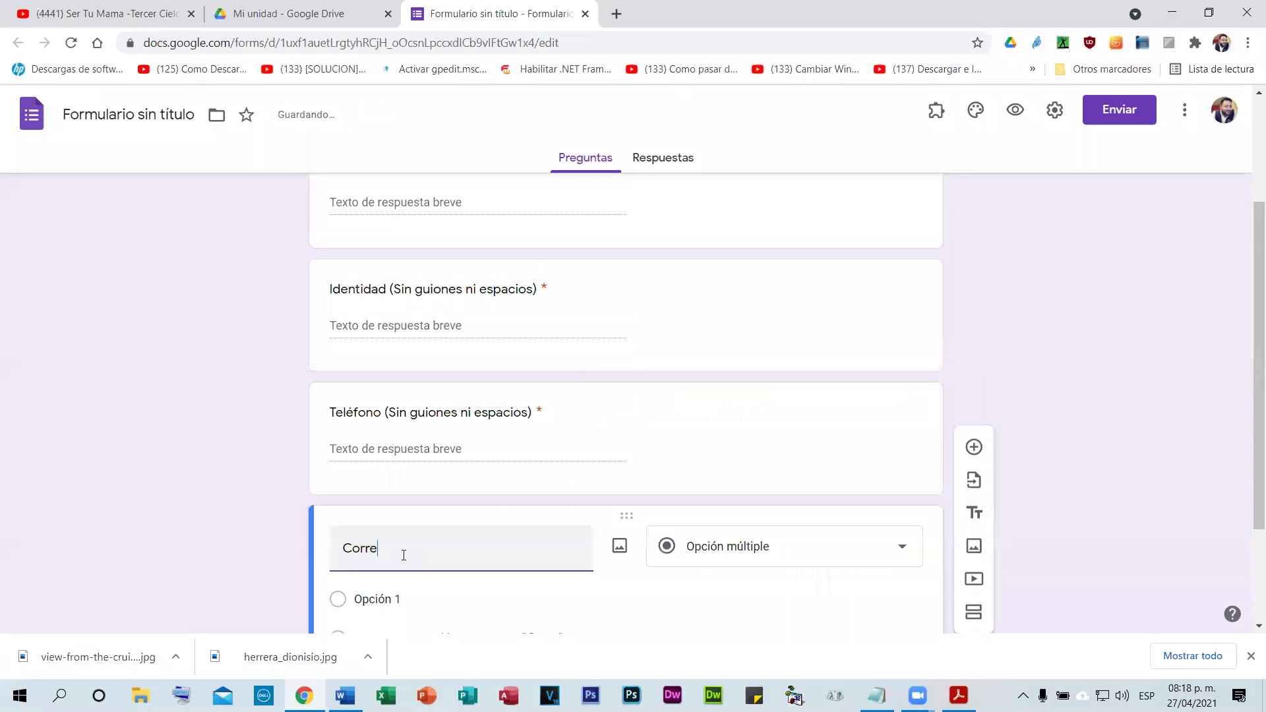
type("o")
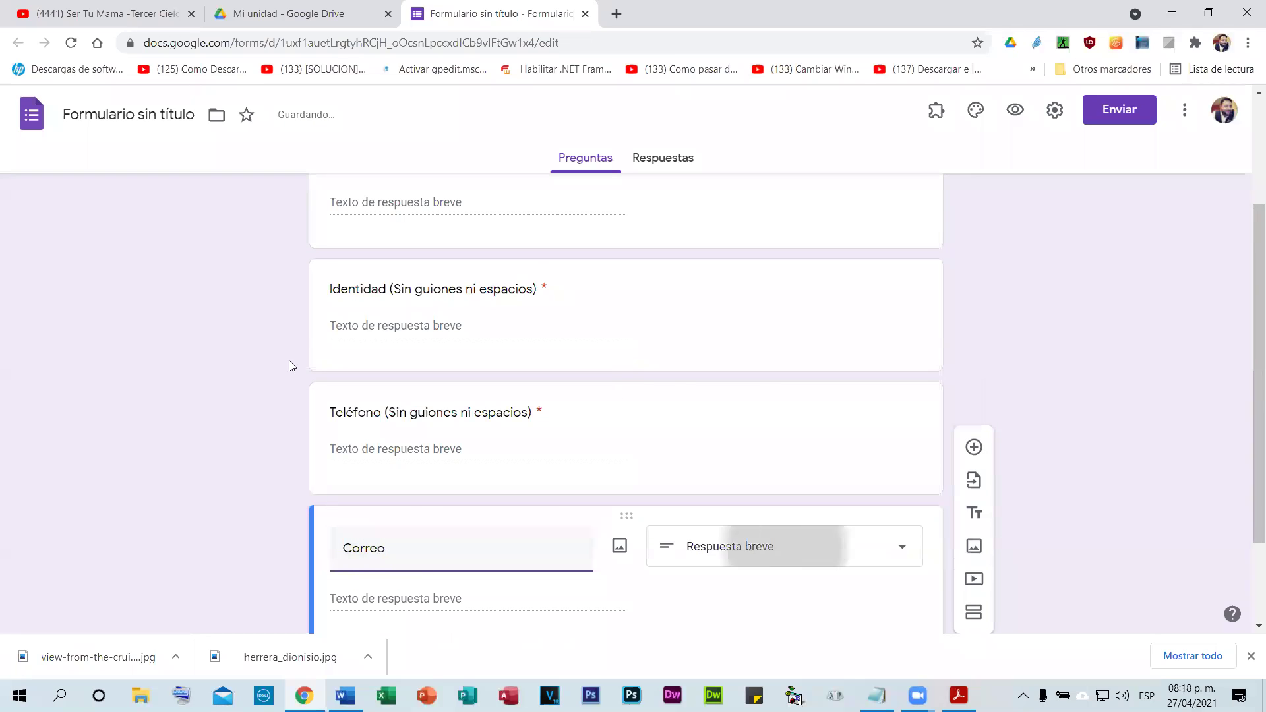
- Generate a shortened shareable link for the form and close the send dialog
scroll(1012, 231, "up", 5)
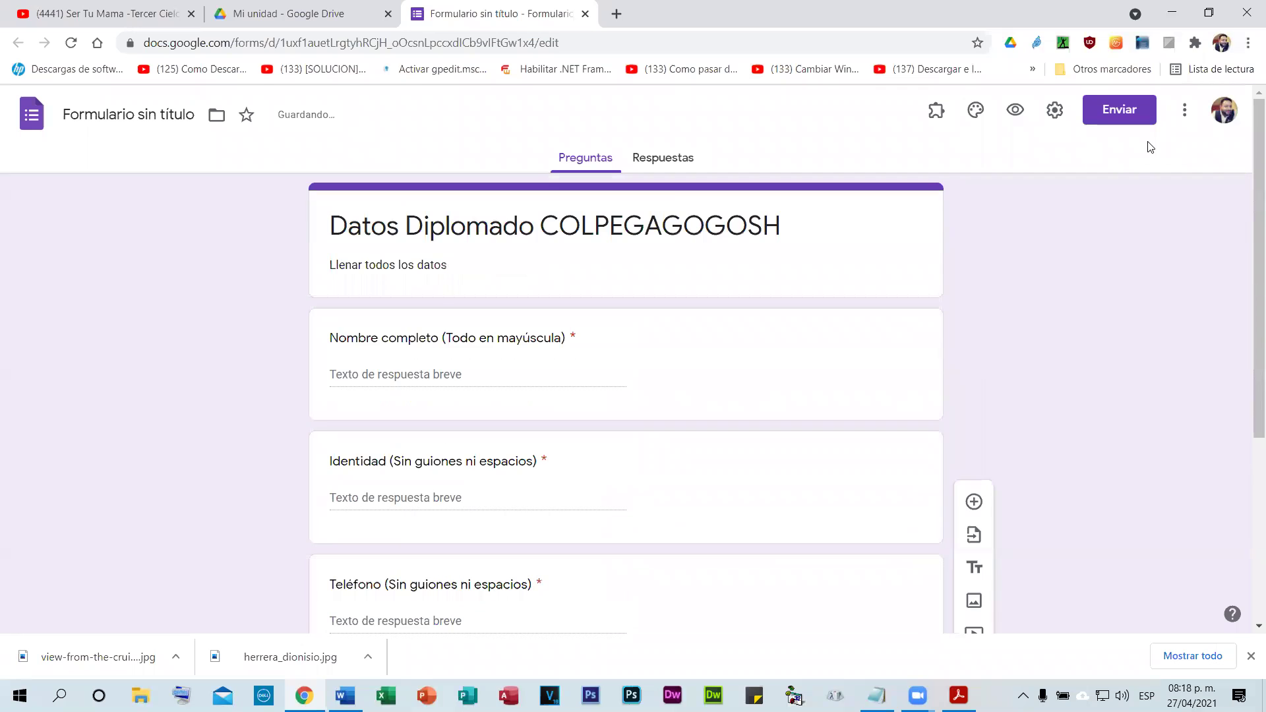
left_click(1125, 110)
left_click(568, 238)
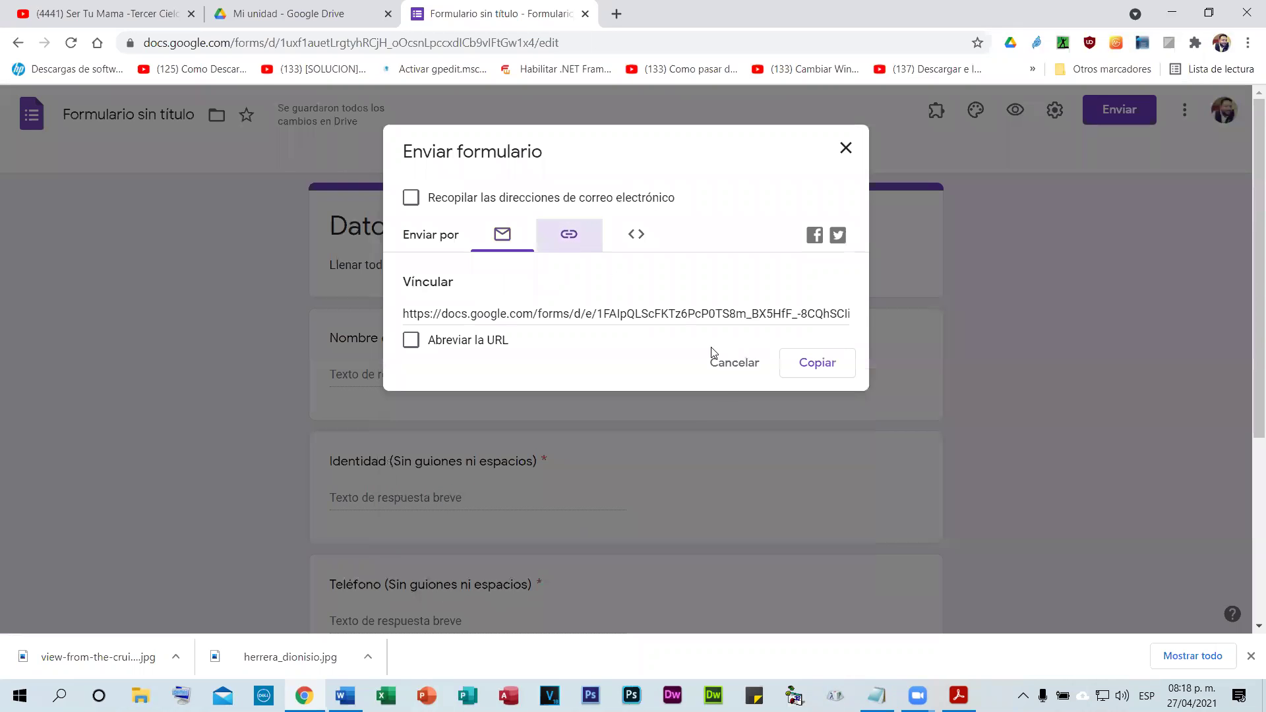
left_click(411, 340)
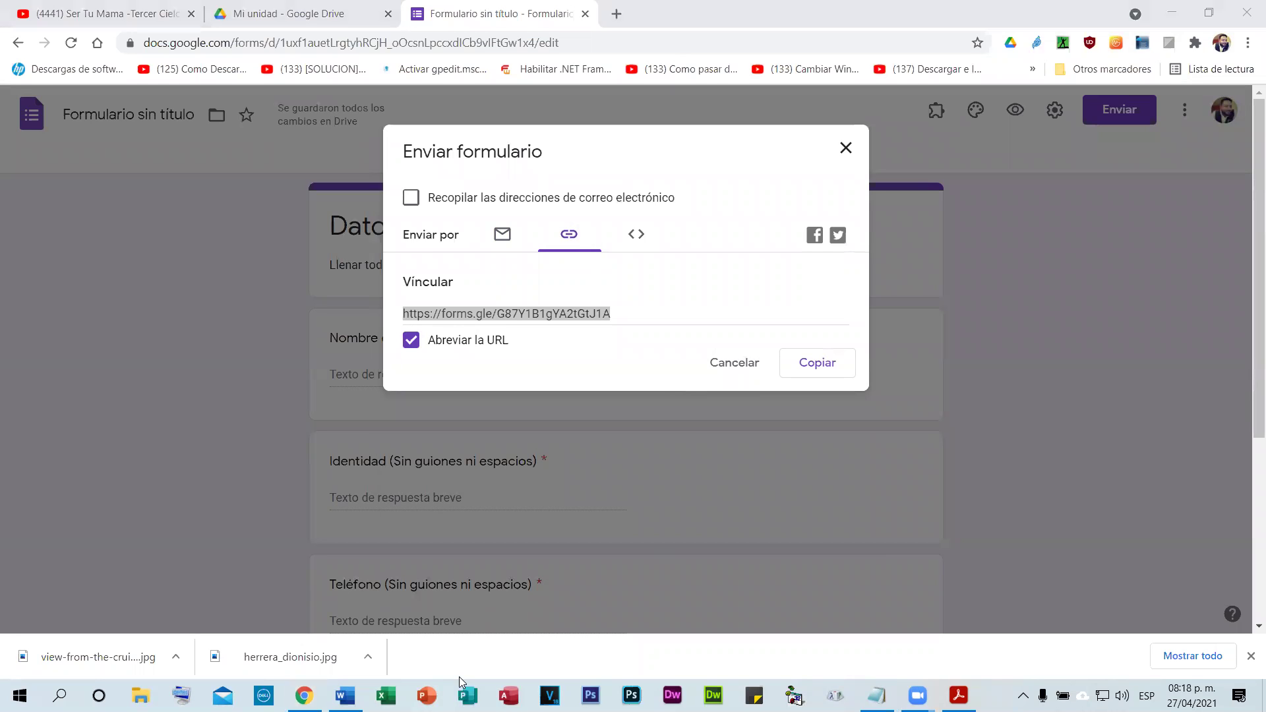
left_click(846, 150)
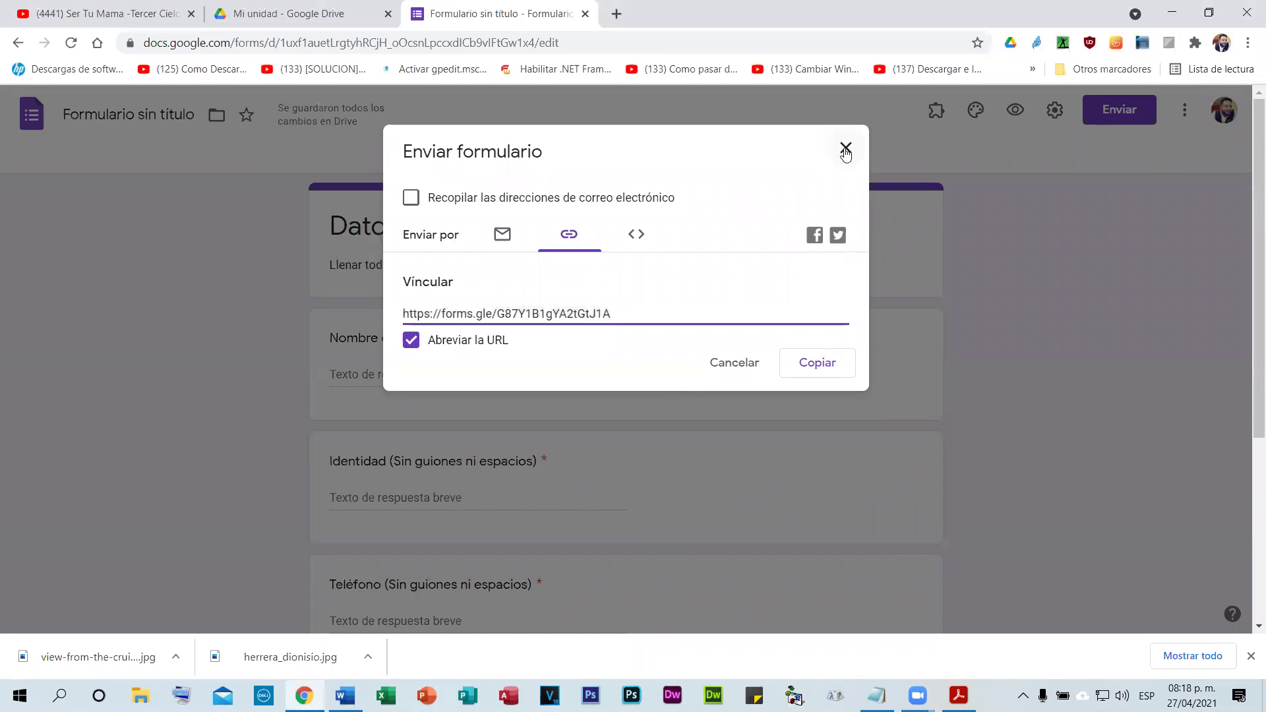
left_click(846, 150)
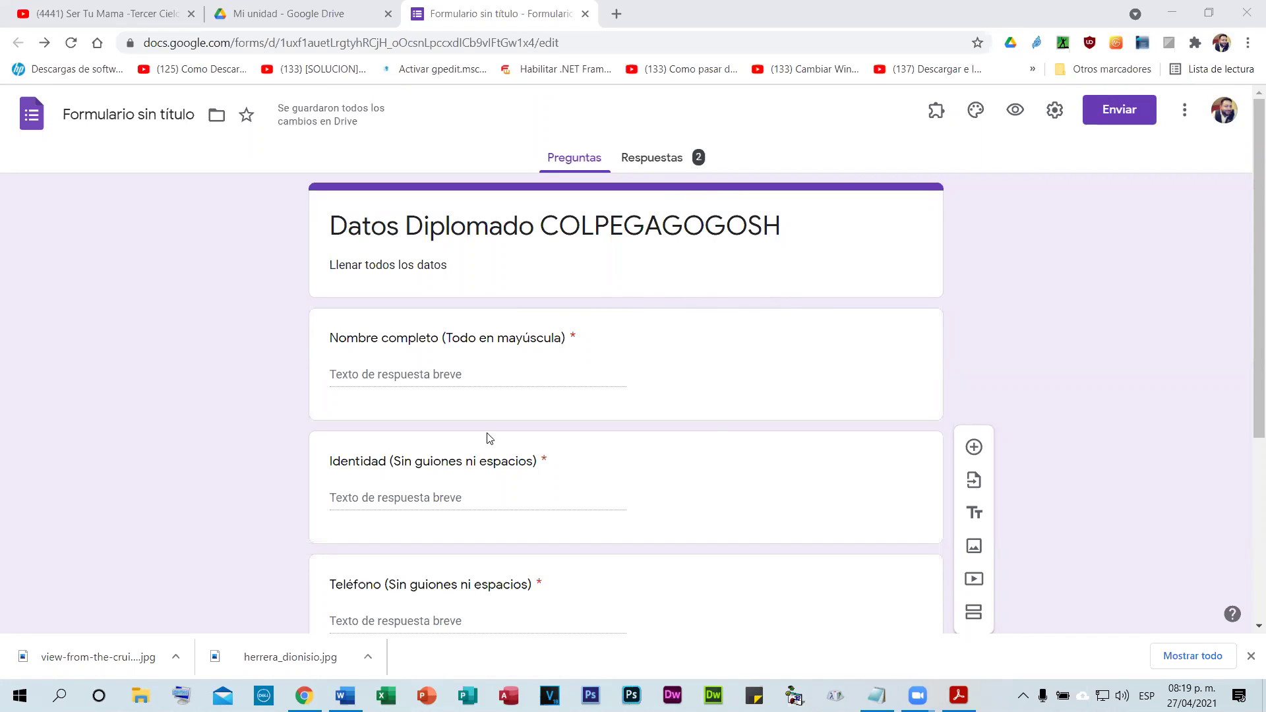
- Switch to Word, close the open table document and create a new blank document
left_click(345, 696)
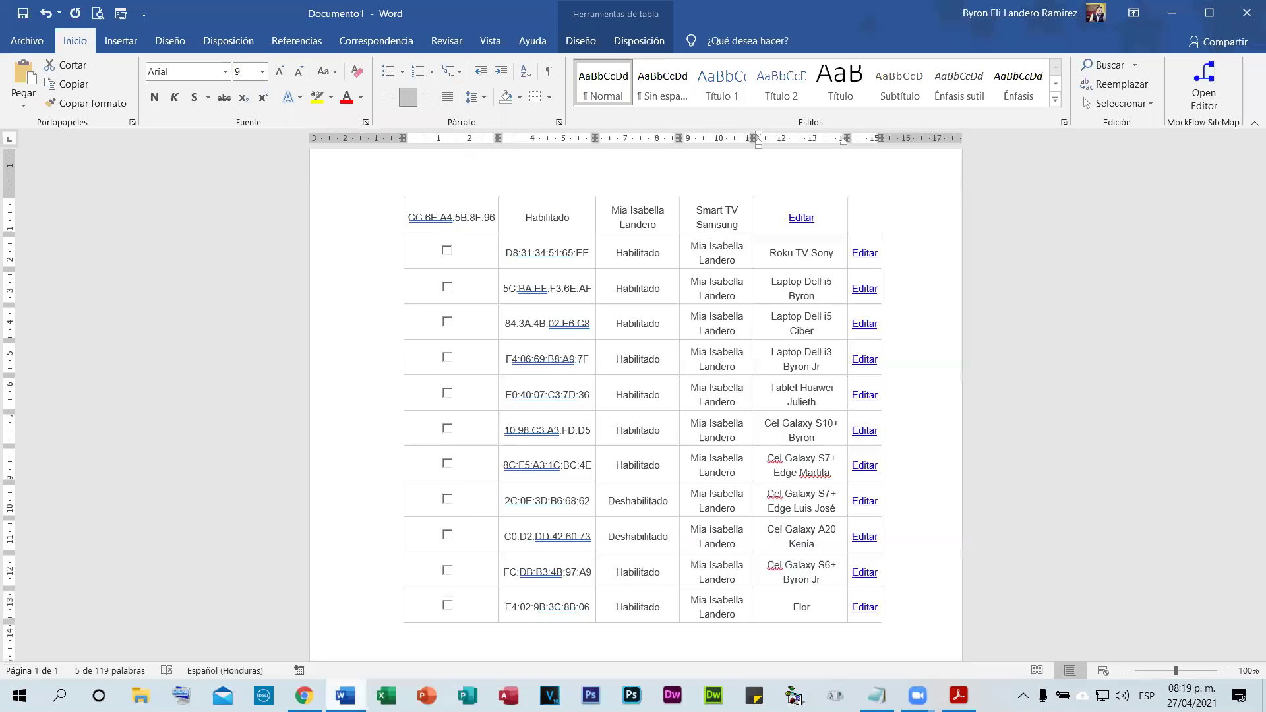
left_click(1246, 8)
left_click(695, 438)
left_click(345, 695)
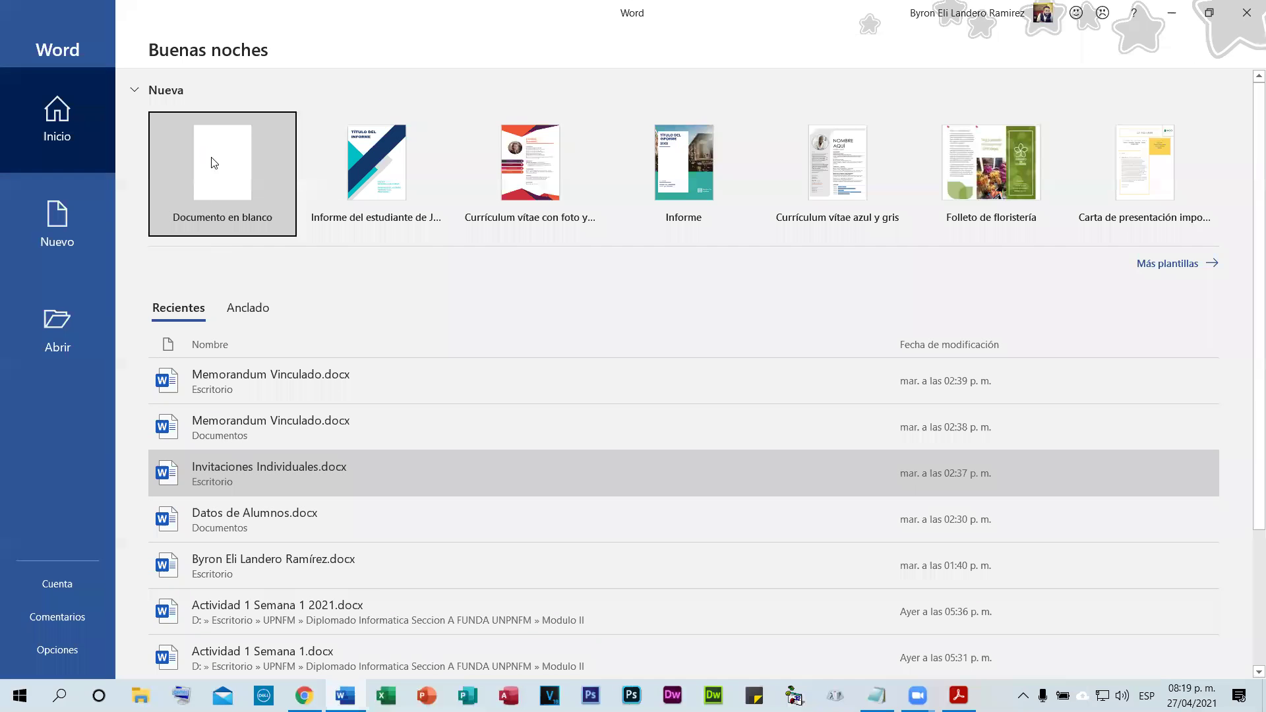
left_click(211, 161)
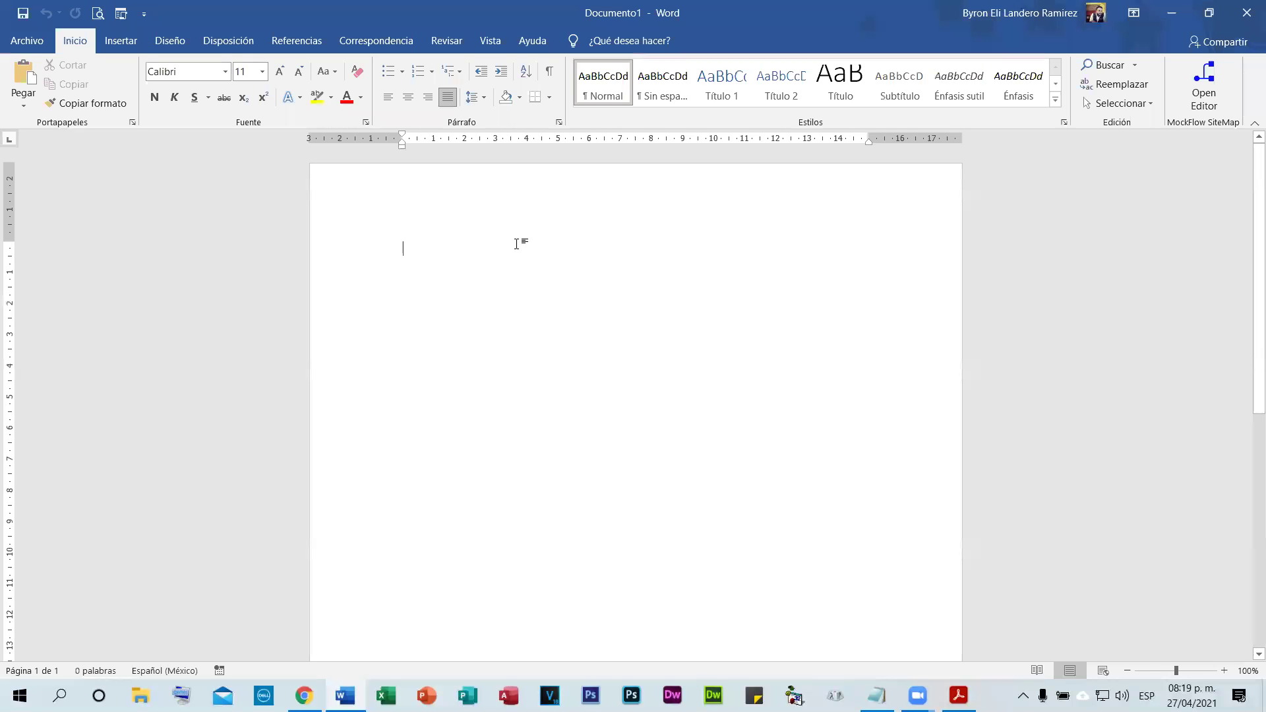
- Write the date line "Danlí, El Paraíso 25 de abril de 2021", correcting the missing accent in "Paraíso" with the spelling suggestion
type("Danlí ")
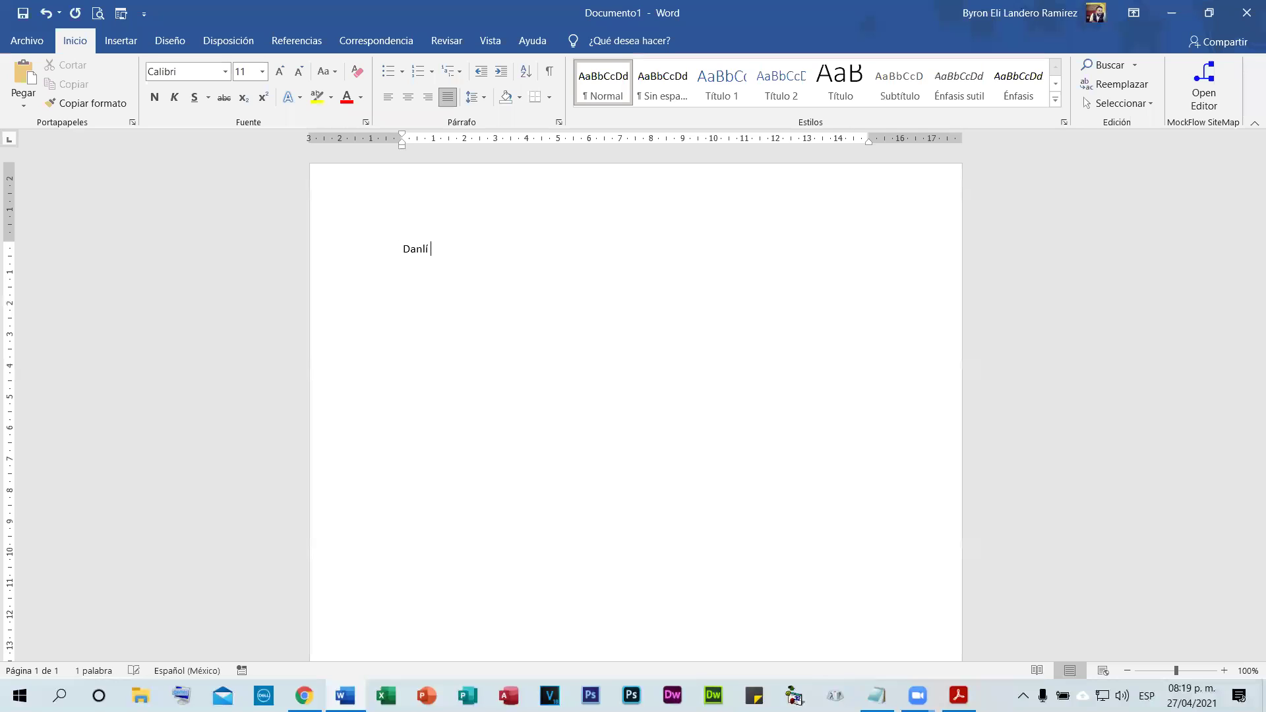
type(", El ")
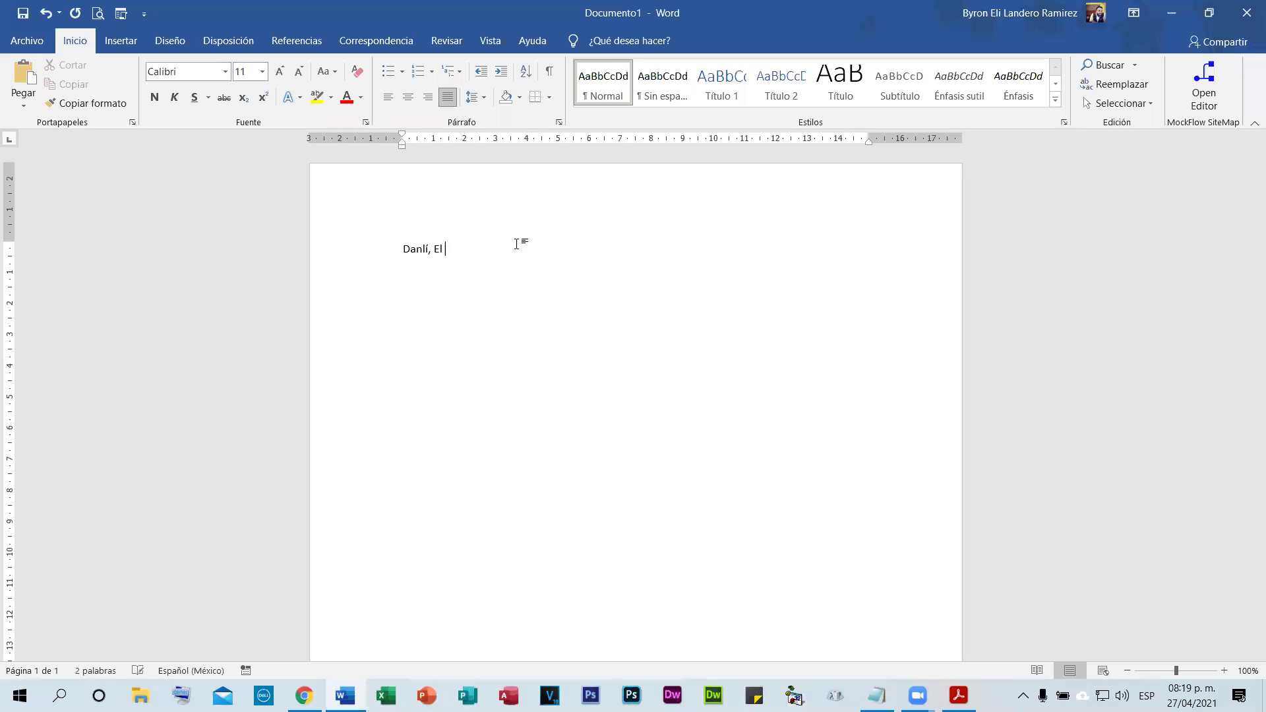
type("Paraiso 25 de abril de 2021")
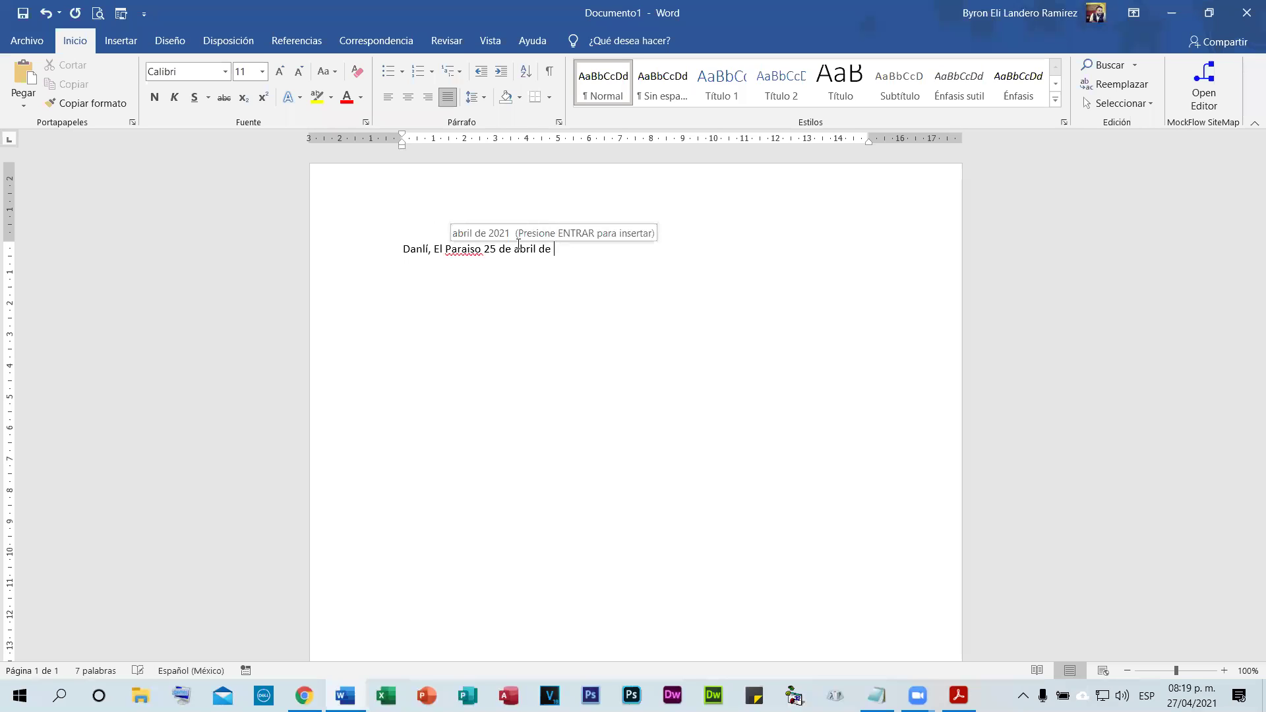
right_click(468, 251)
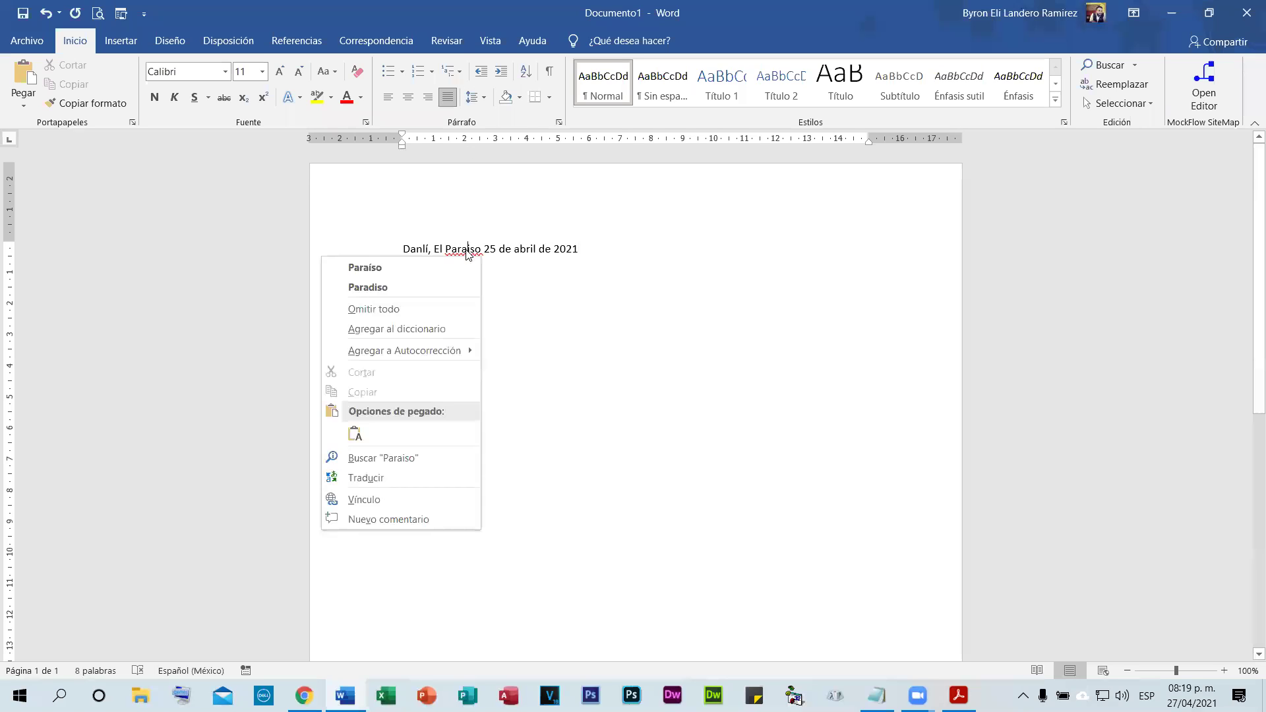
left_click(468, 267)
- Add the salutation "Estimado Licenciados y licenciadas." below the date line, separated by a blank line
left_click(604, 242)
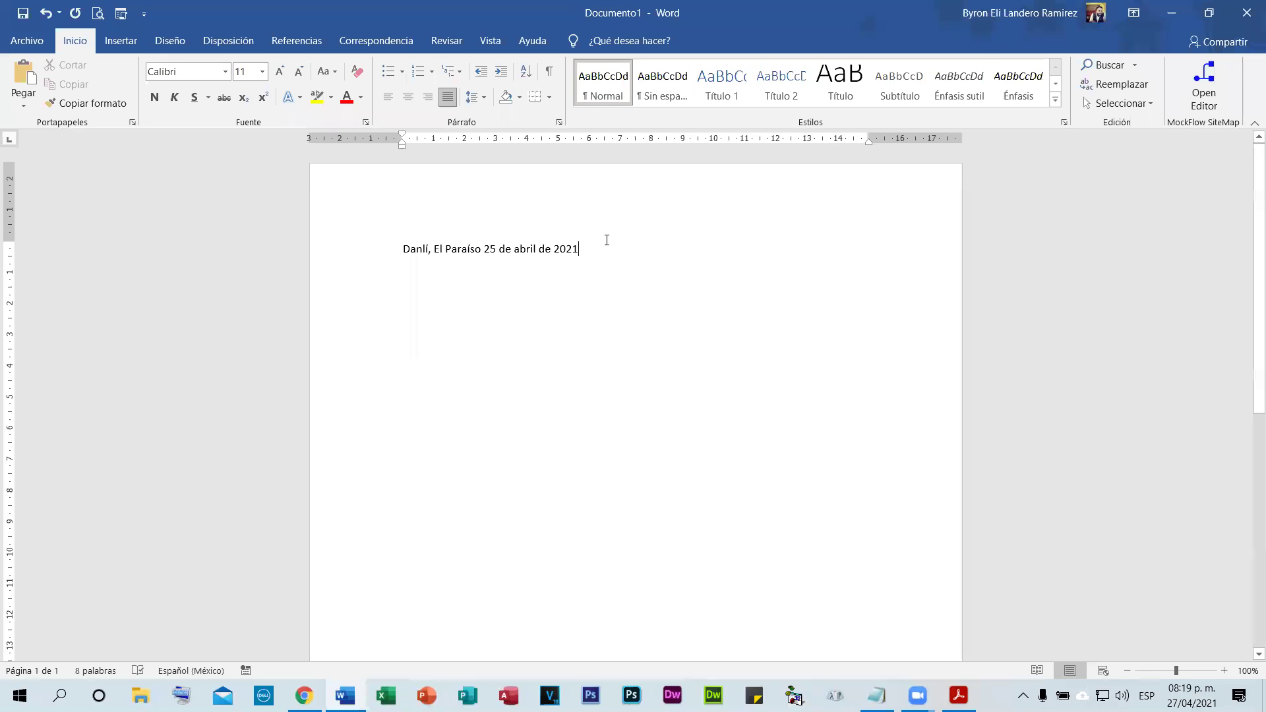
key("Return")
key("Return")
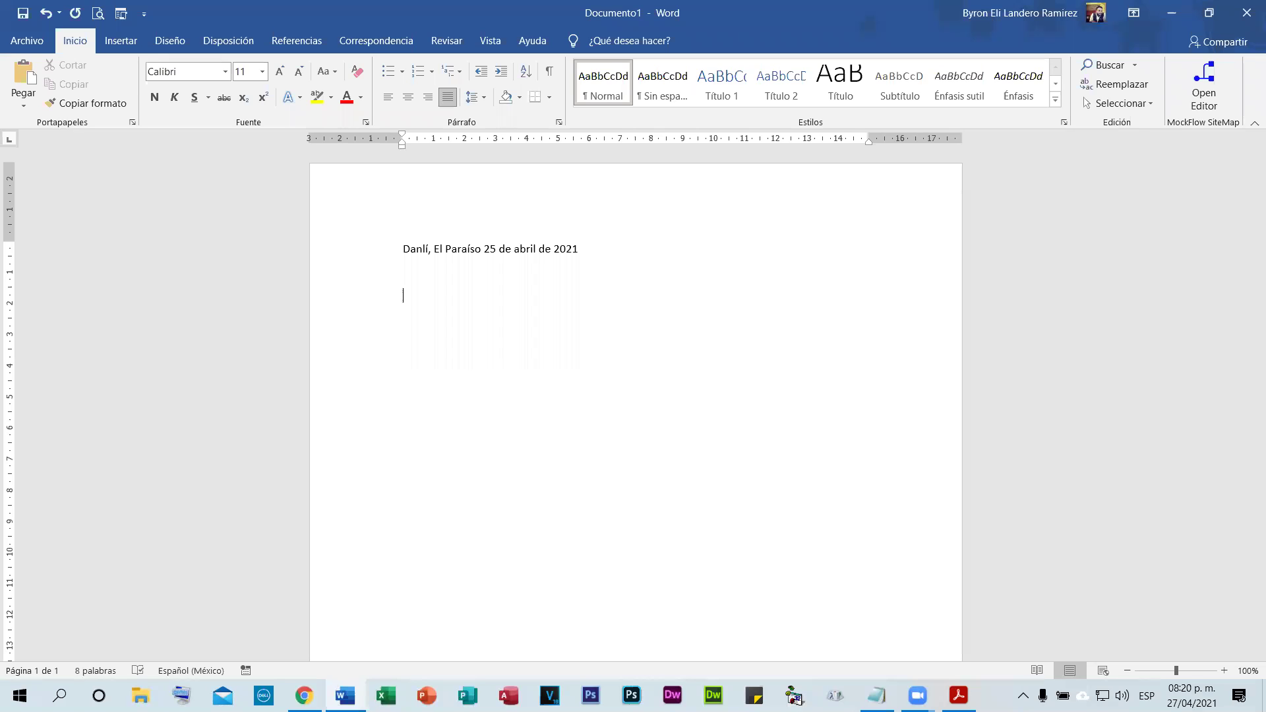
key("BackSpace")
type("Estimado Li")
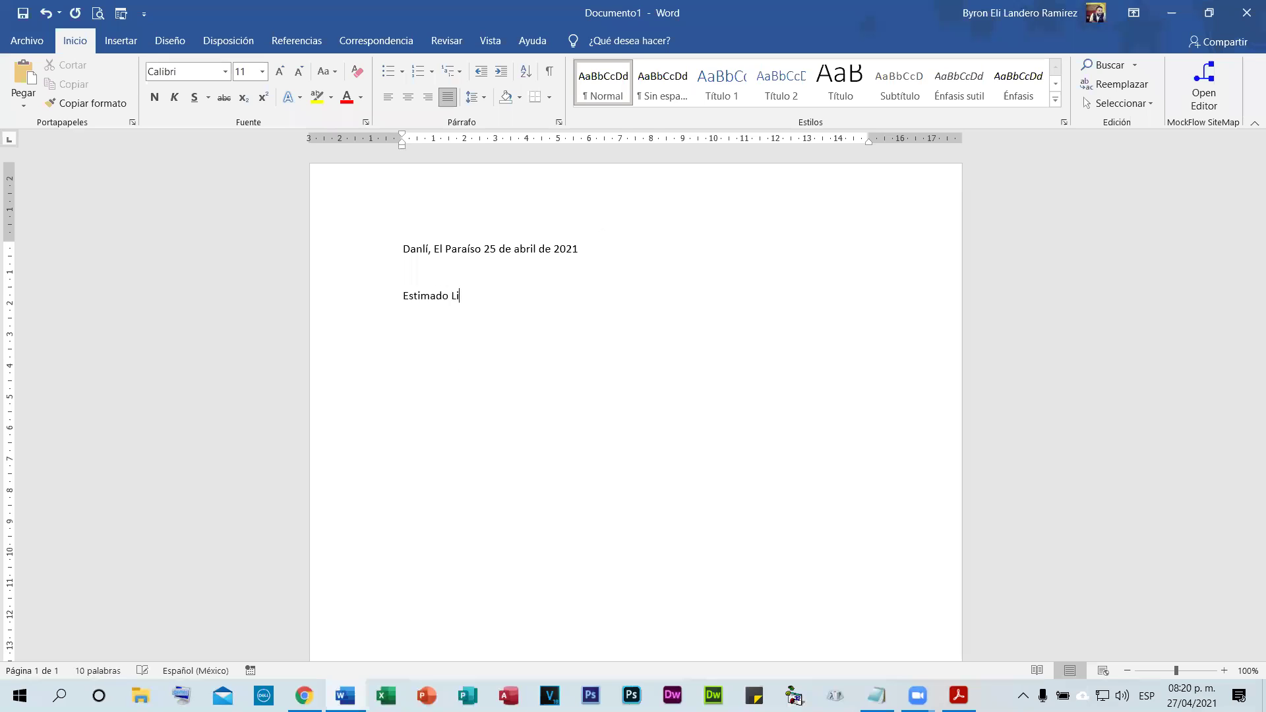
type("cenciados y licenciadas")
type("La J")
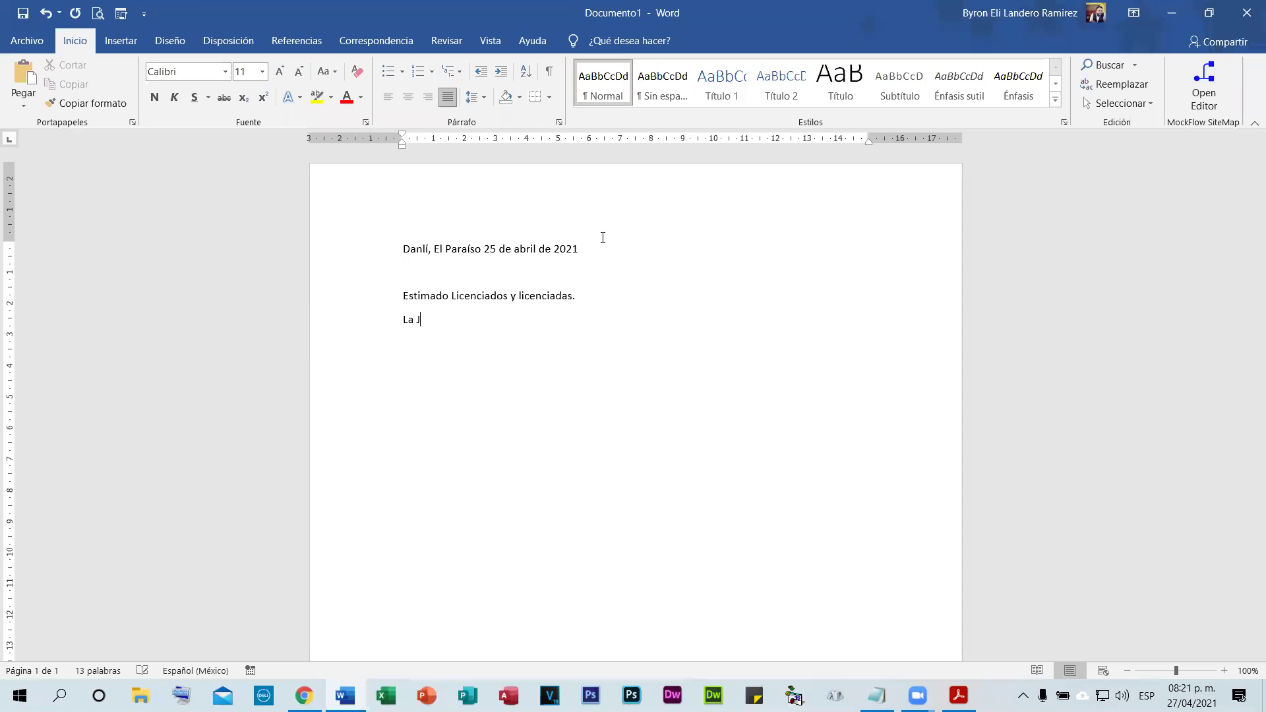
type("unta Directiv")
type("a")
key("BackSpace")
key("BackSpace")
key("BackSpace")
key("BackSpace")
key("BackSpace")
key("BackSpace")
key("BackSpace")
key("BackSpace")
key("BackSpace")
key("BackSpace")
key("BackSpace")
key("BackSpace")
key("BackSpace")
key("BackSpace")
key("BackSpace")
key("BackSpace")
key("BackSpace")
key("BackSpace")
- Begin the body paragraph with "El Colegio de Pedagogos de Honduras a través de la", correcting "través" with the spelling suggestion
type("El Colegio de Pedagogos de Hond")
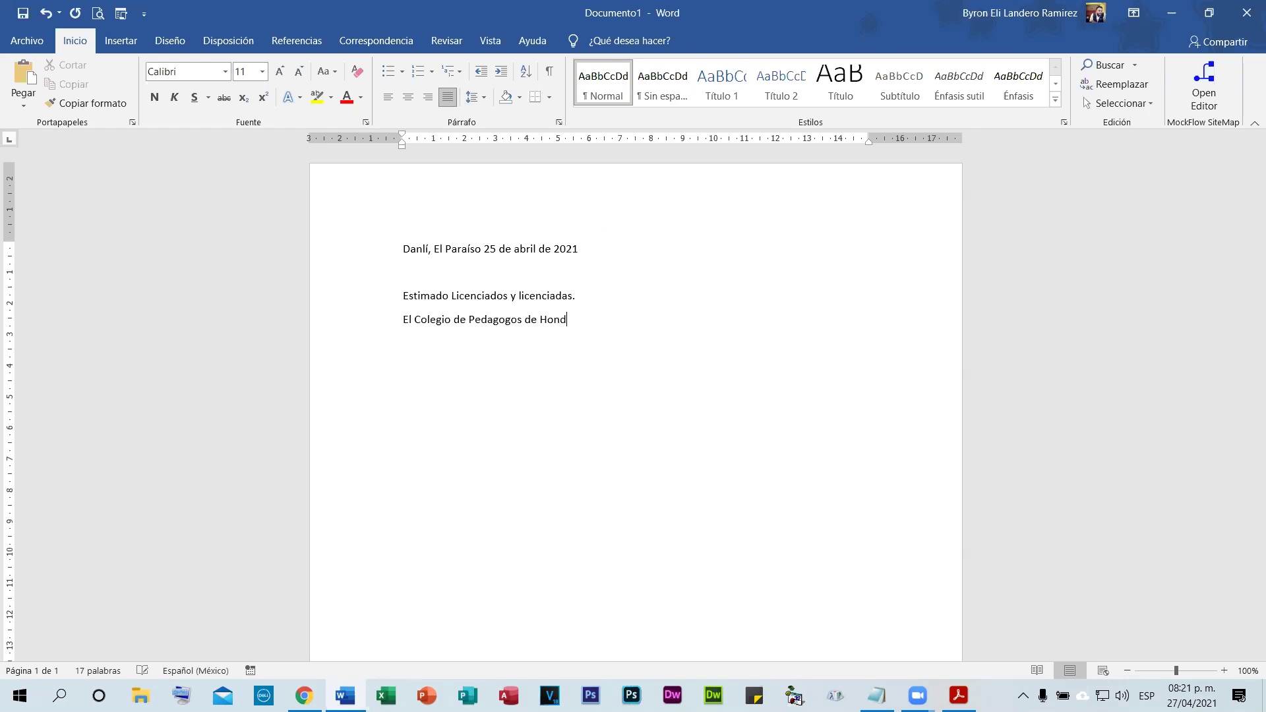
type("uras a t ravez de la")
right_click(623, 319)
left_click(602, 338)
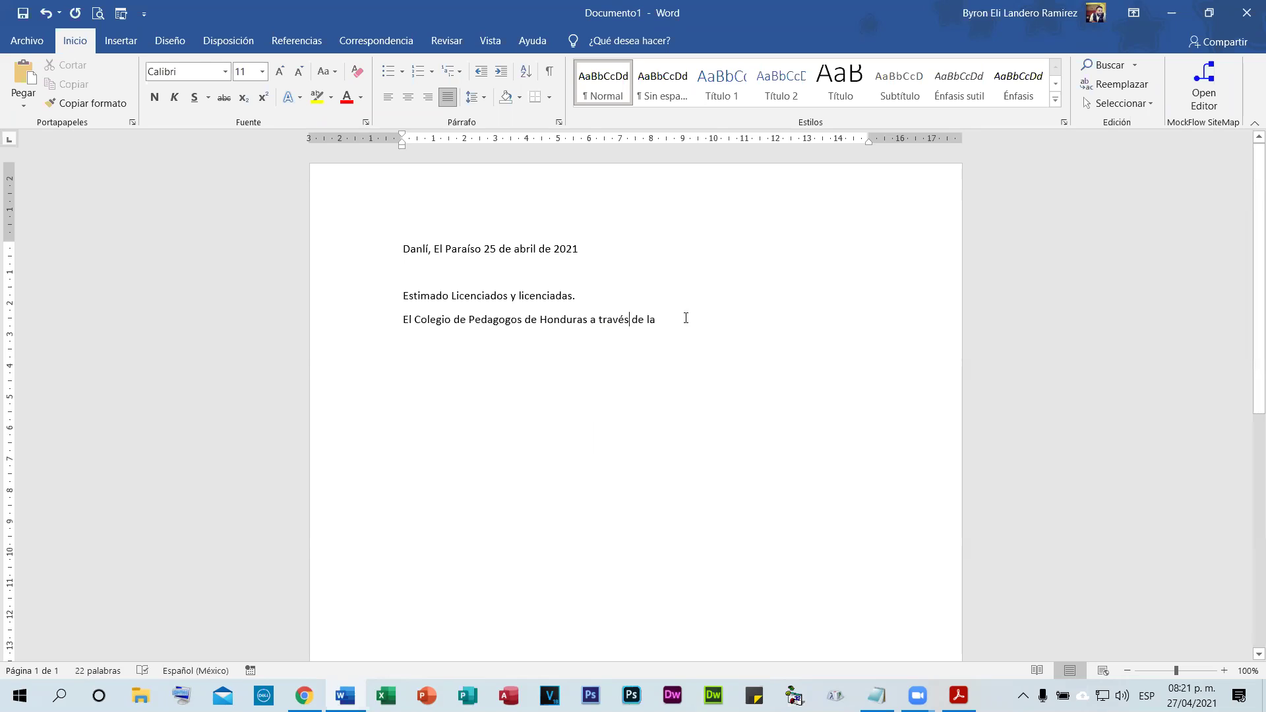
- Continue the paragraph with "Junta Directiva Central tiene el honor de invitarle a la clausura del diplomado “Herramientas Virtuales para la Educacion”."
left_click(689, 319)
type("Junt")
type("a Dir")
type("ectiva Cen")
type("tral tiene el")
type(" honor de inv")
type("itarle a la ")
type("clausura del di")
type("plomado")
type(" \"\"")
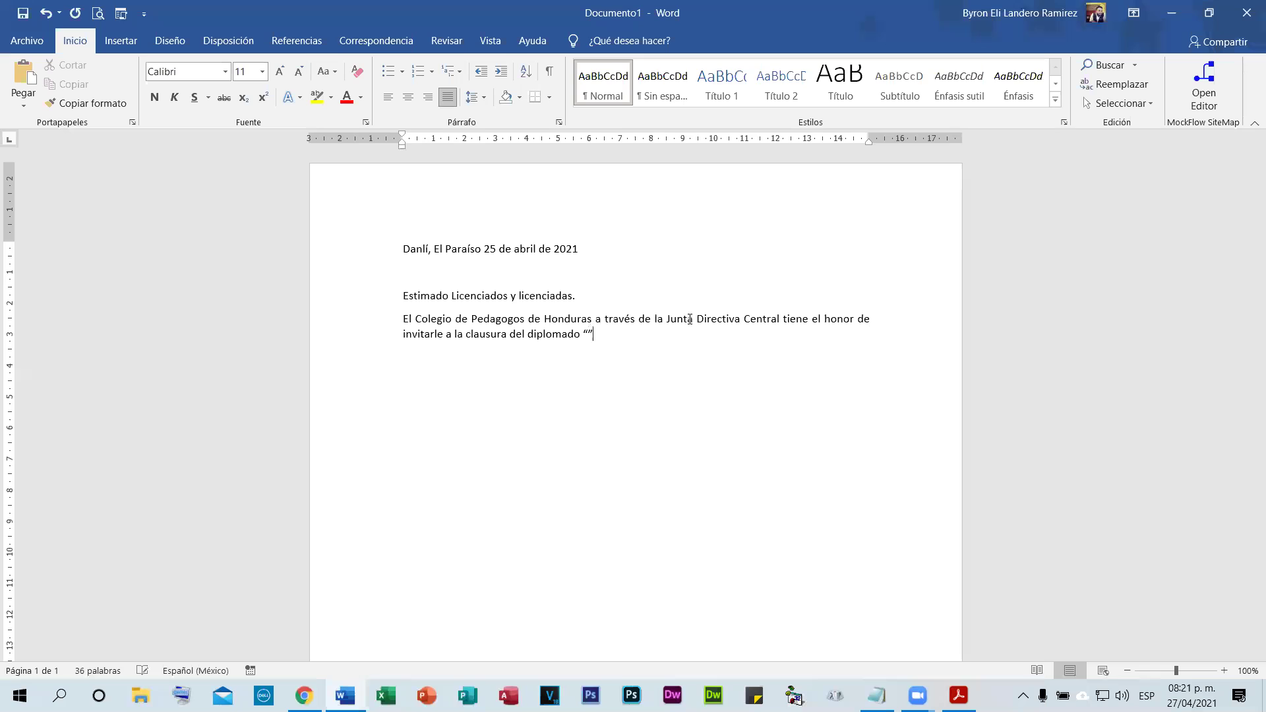
type("Herramientas Virtuales para la Educacion")
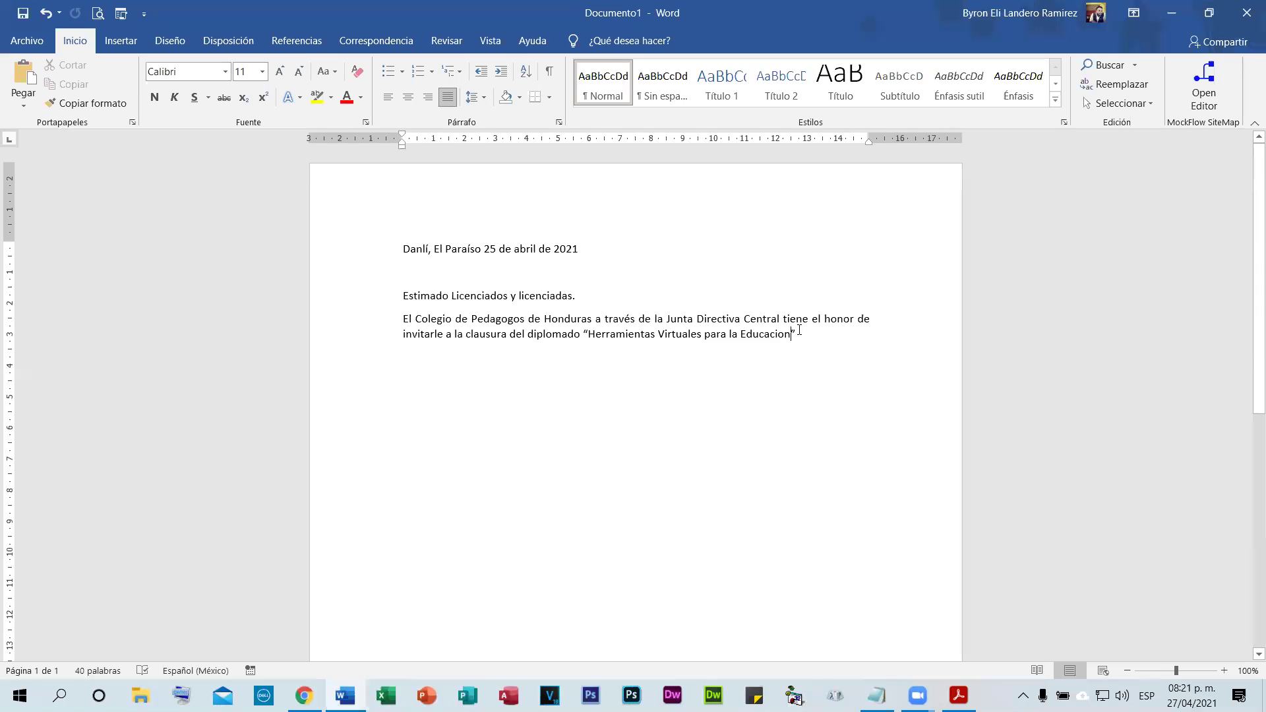
left_click(821, 335)
type(".")
key("Return")
key("Tab")
type("Hol")
key("BackSpace")
key("BackSpace")
key("BackSpace")
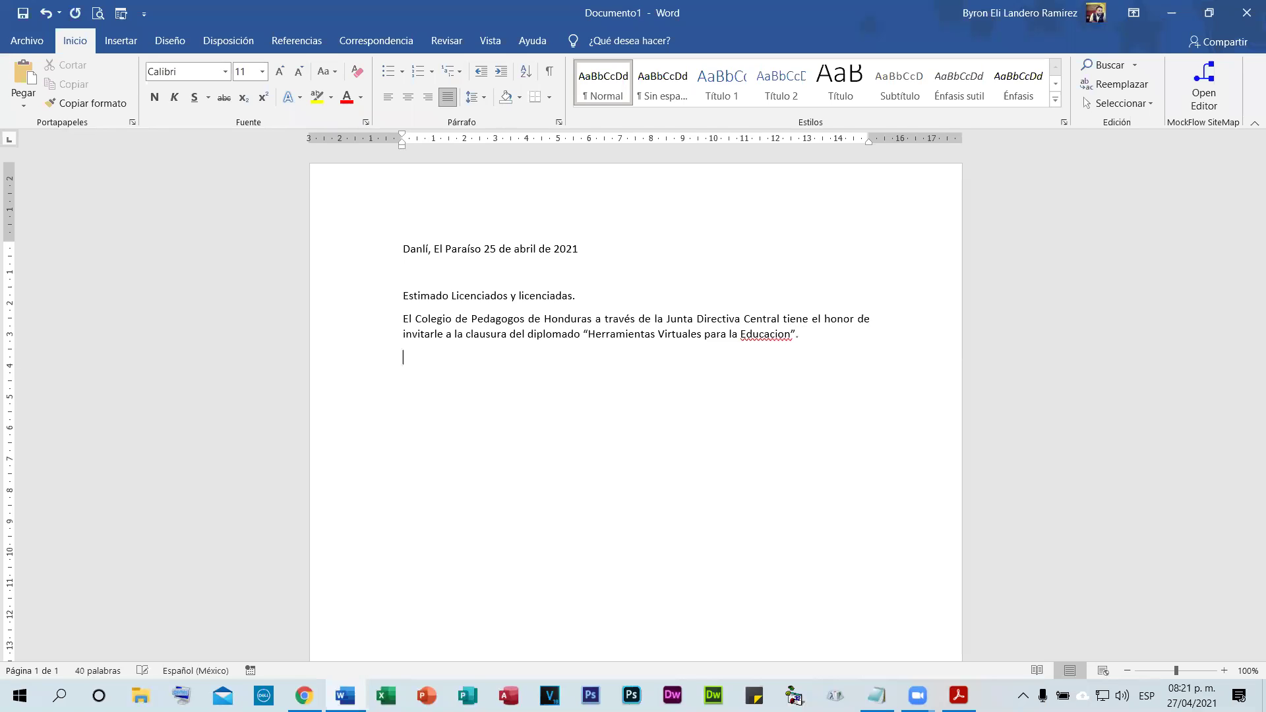
- Add the lines "Fecha: 4 de mayo de 2021" and "Hora: 6:00 p.m.", also correcting the missing accent in "Educación"
type("Fecha: 4 de mayo de 2021")
right_click(770, 341)
left_click(659, 351)
key("Return")
type("Hora: 6")
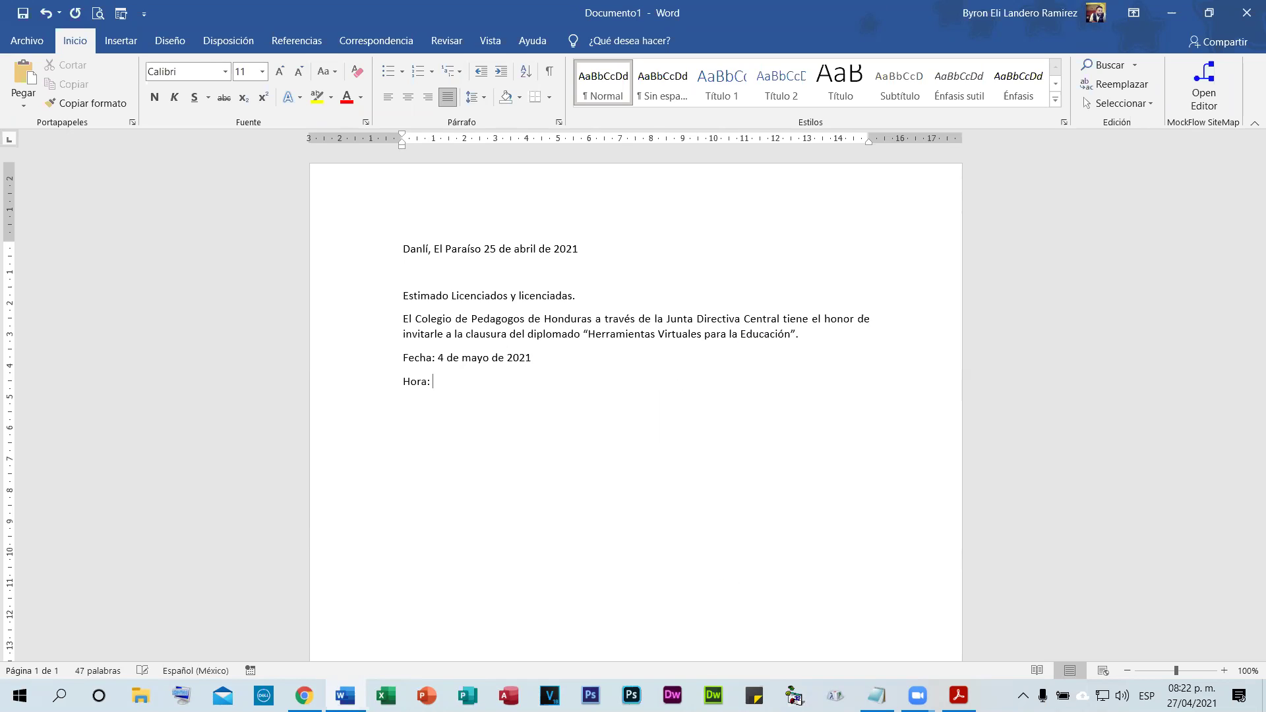
type(":00 p.m.")
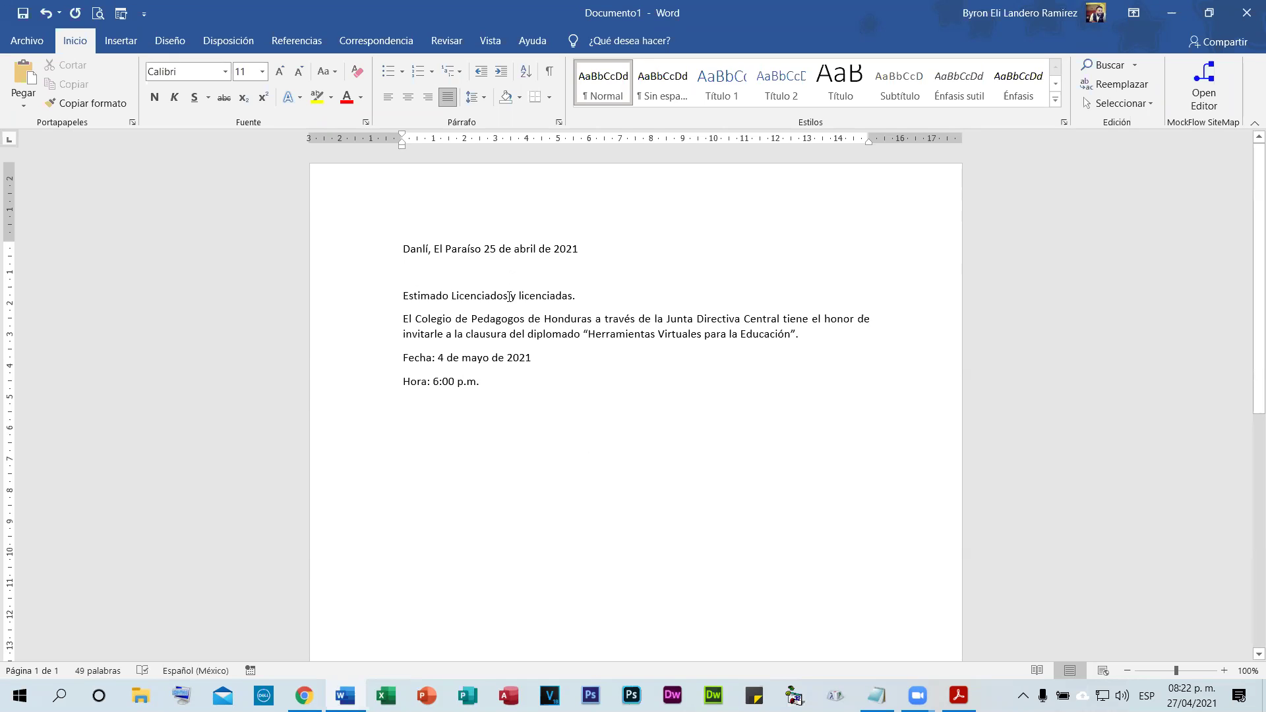
- Delete "y licenciadas." from the salutation
mouse_move(510, 298)
left_mouse_down()
mouse_move(575, 296)
mouse_move(513, 294)
left_mouse_up()
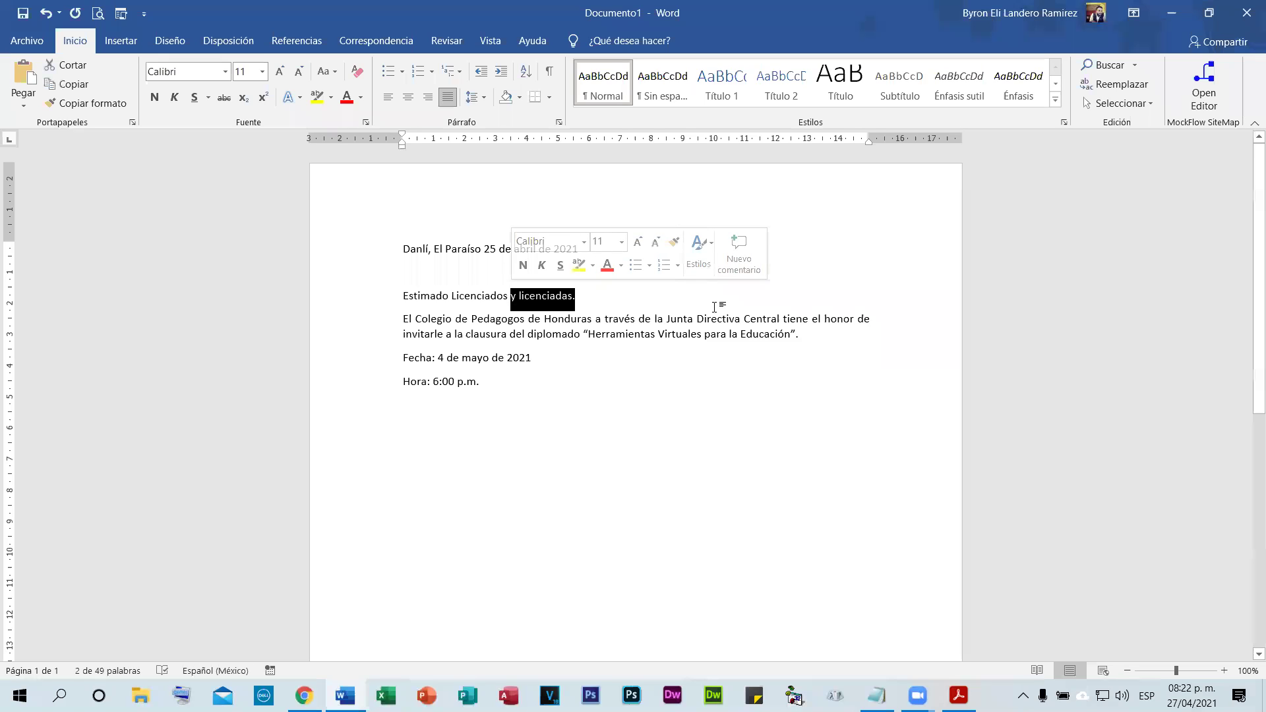
key("Delete")
- Add the closing sentence "Su asistencia es importante para la institución." after a blank line below the time
triple_click(448, 396)
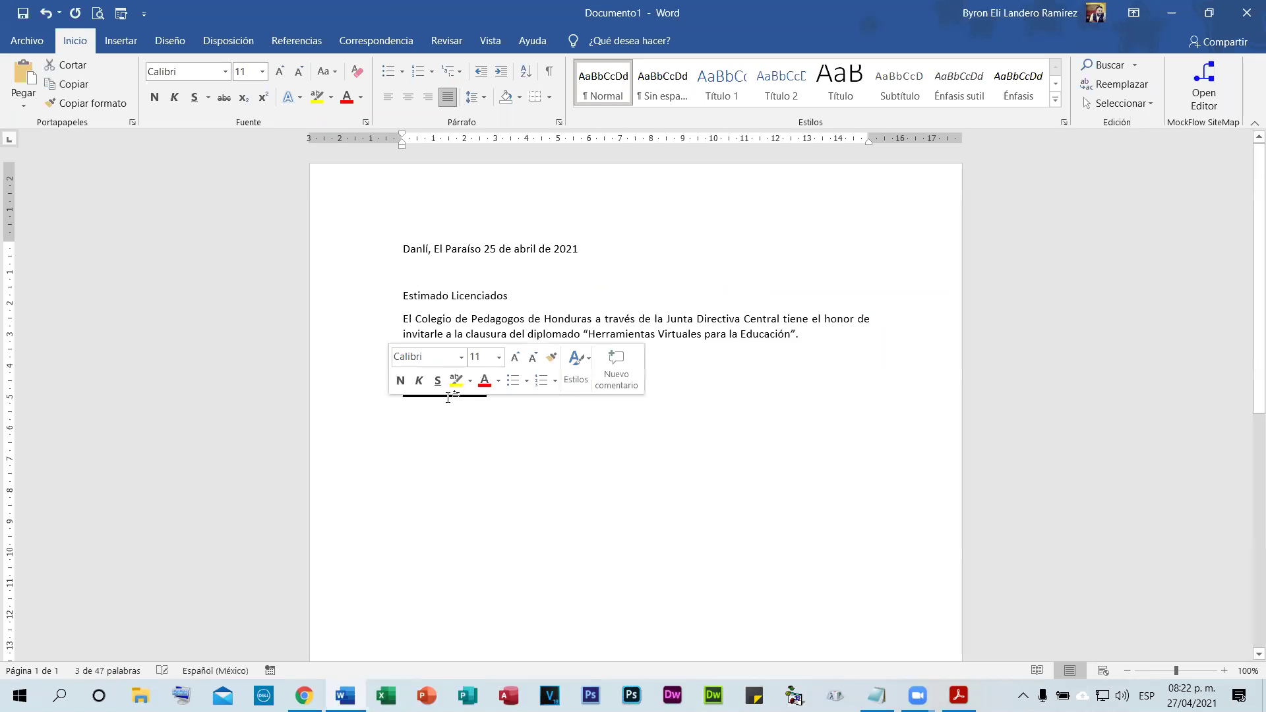
left_click(537, 394)
key("Return")
key("Return")
type("Su asistec")
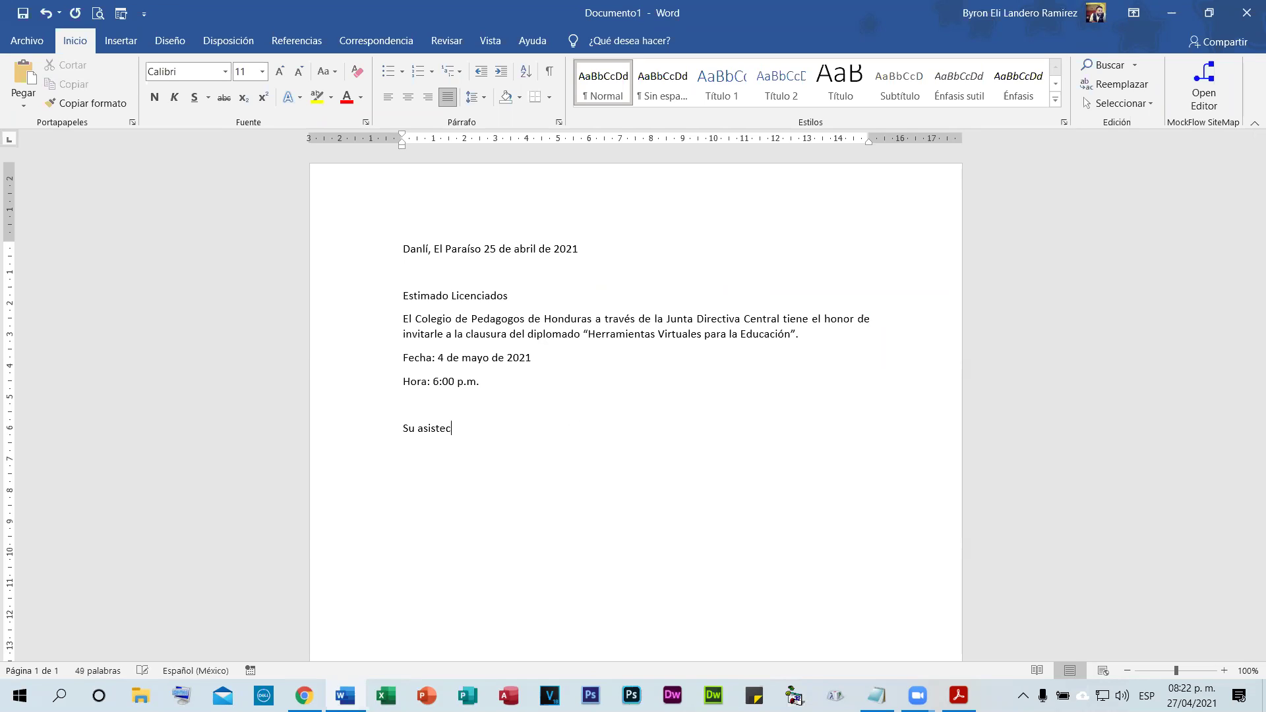
type("ncia e impo")
key("BackSpace")
key("BackSpace")
key("BackSpace")
key("BackSpace")
key("BackSpace")
type("s importante para la instituio")
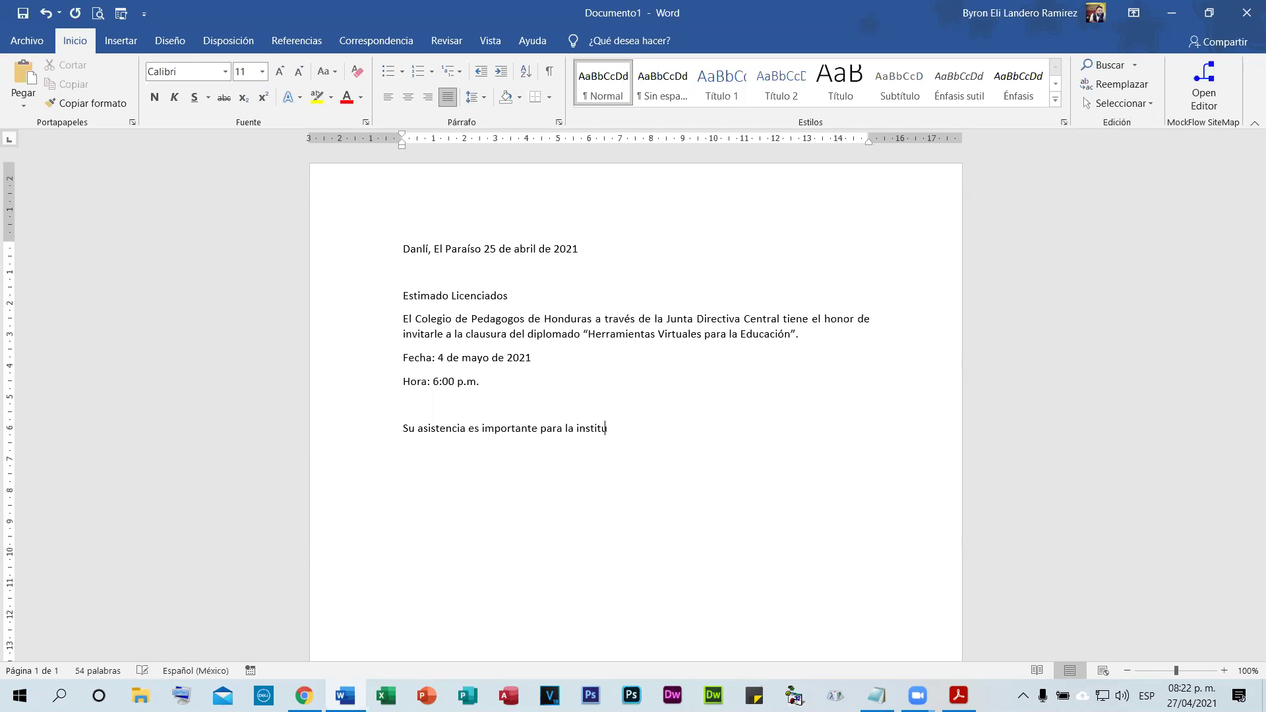
key("BackSpace")
key("BackSpace")
type("ción.")
- Add the sign-off "Junta Directiva Central" after a blank line below the closing sentence
type("Junta Di")
type("rectiva Cent")
type("ral")
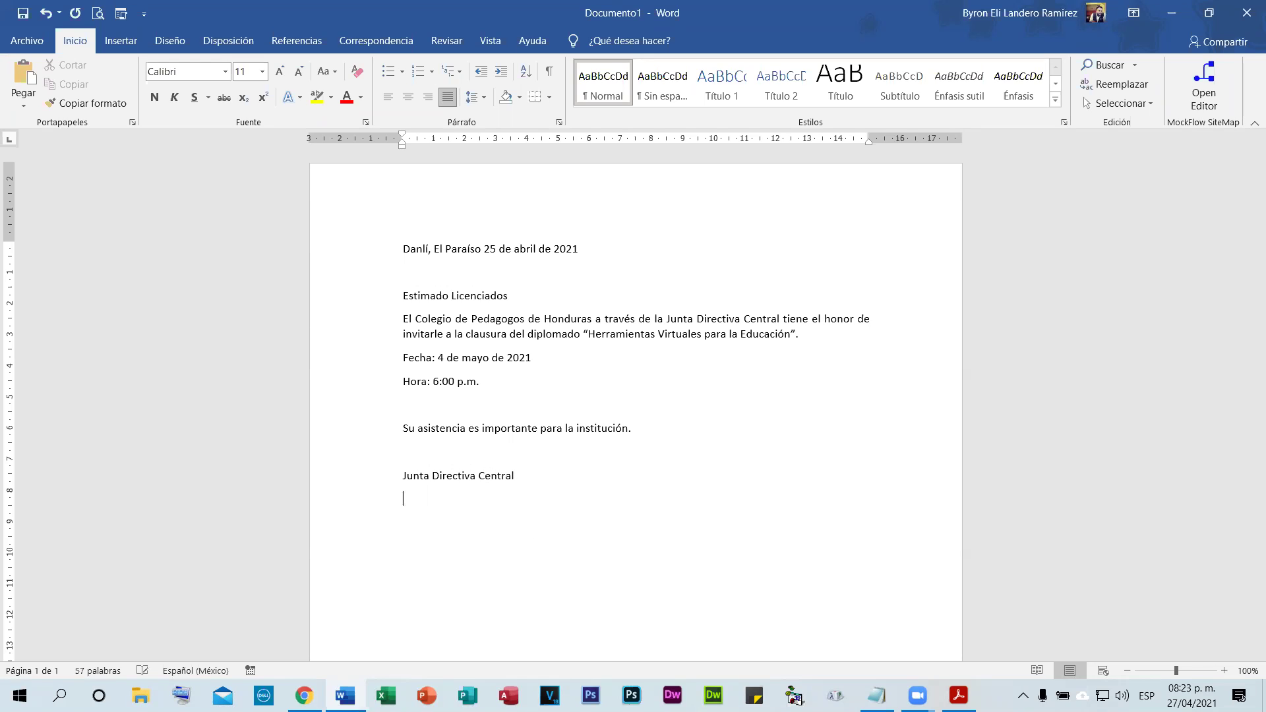
- Leave a blank line below the sign-off and insert the signer's full name by expanding the abbreviation "bel"
scroll(545, 489, "down", 3)
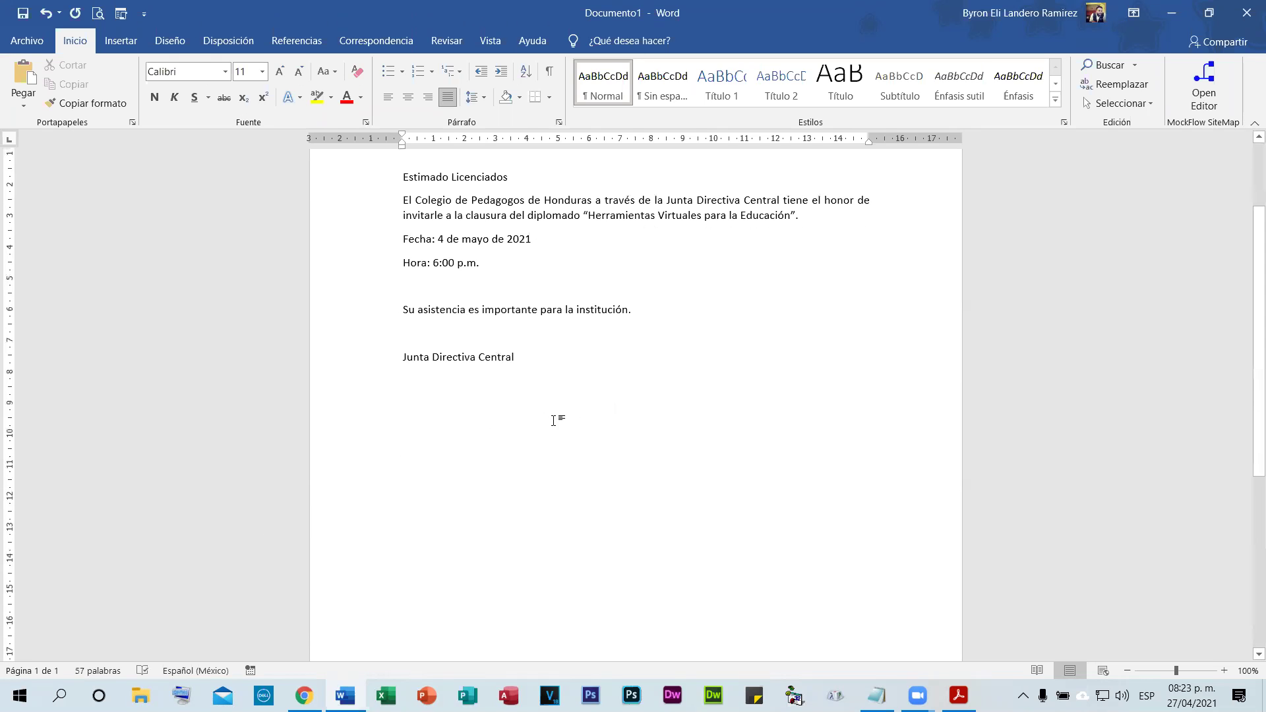
key("Return")
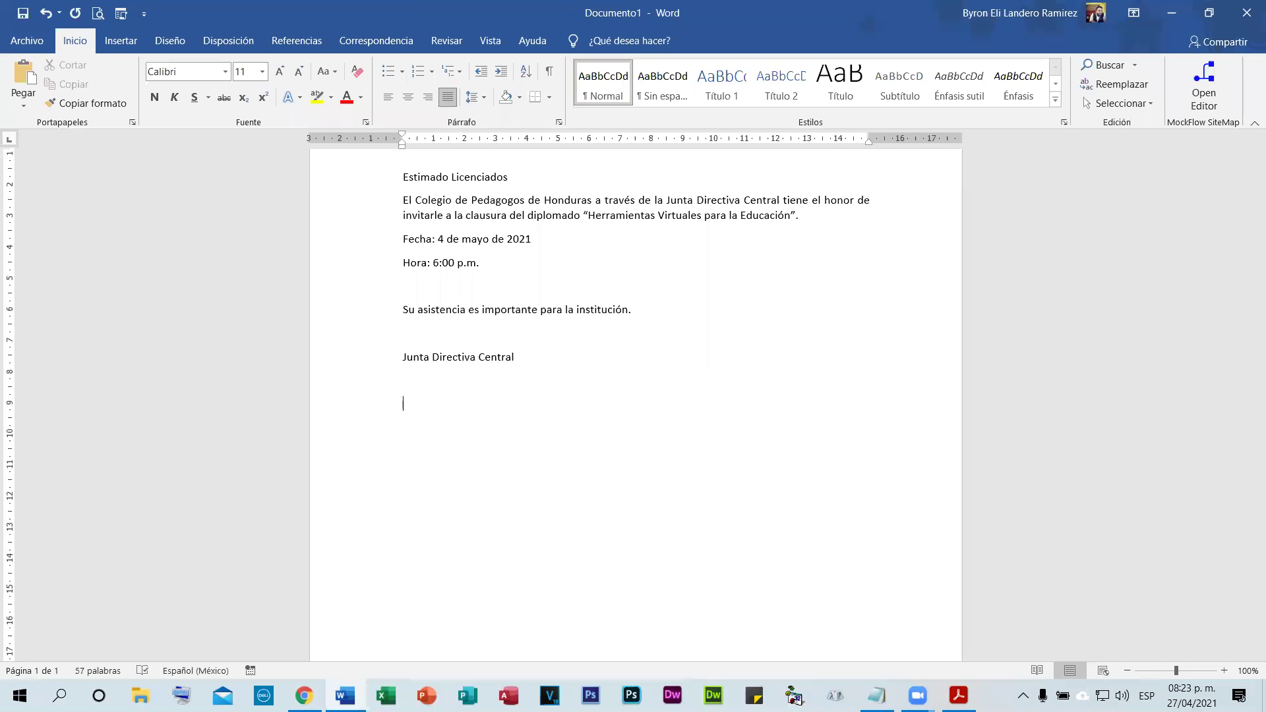
type("bel")
key("Return")
- Try expanding the abbreviation "upn" into the university's name twice, undoing the first expansion and deleting the second one
type("upn")
key("Return")
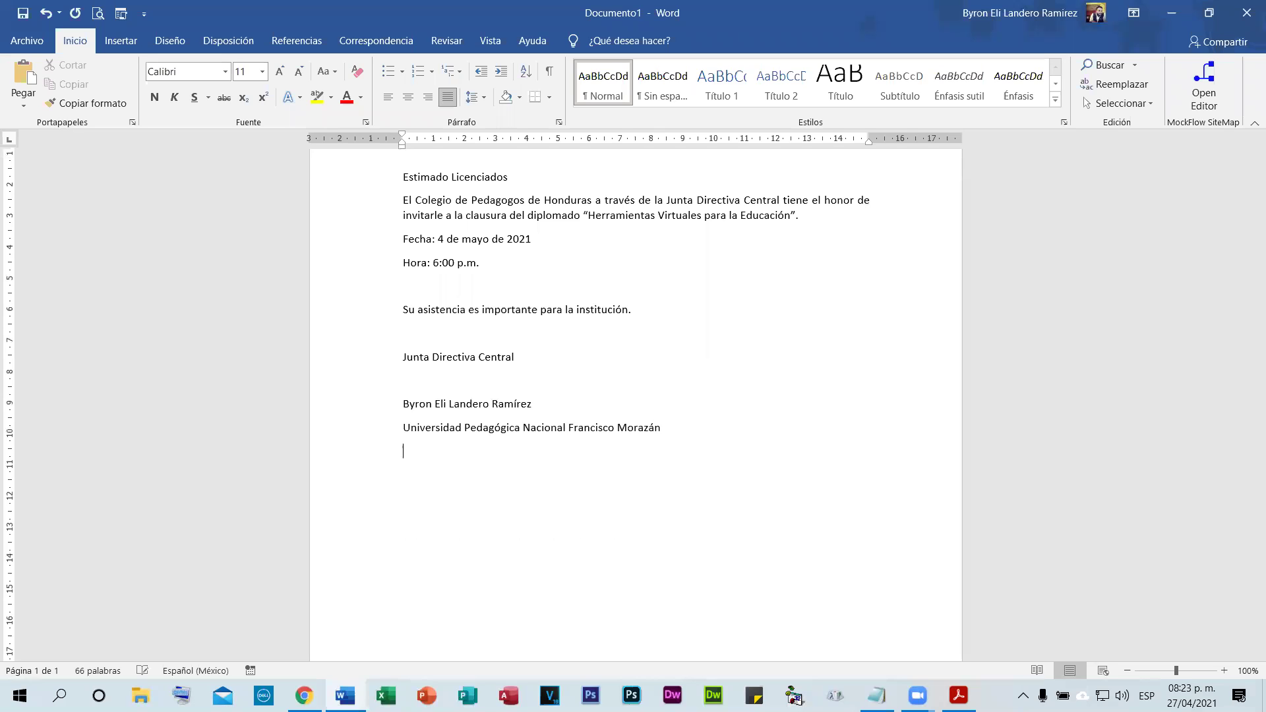
key("ctrl+z")
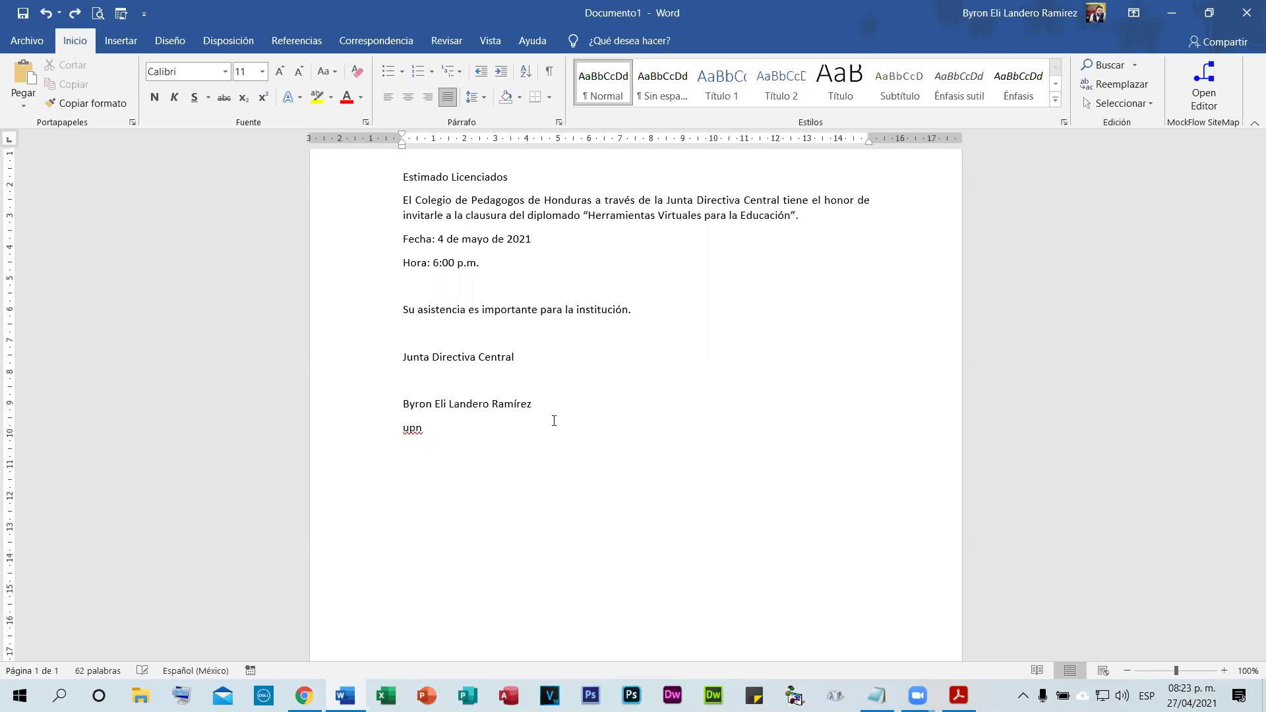
key("BackSpace")
key("BackSpace")
key("BackSpace")
key("BackSpace")
type("upn")
key("Return")
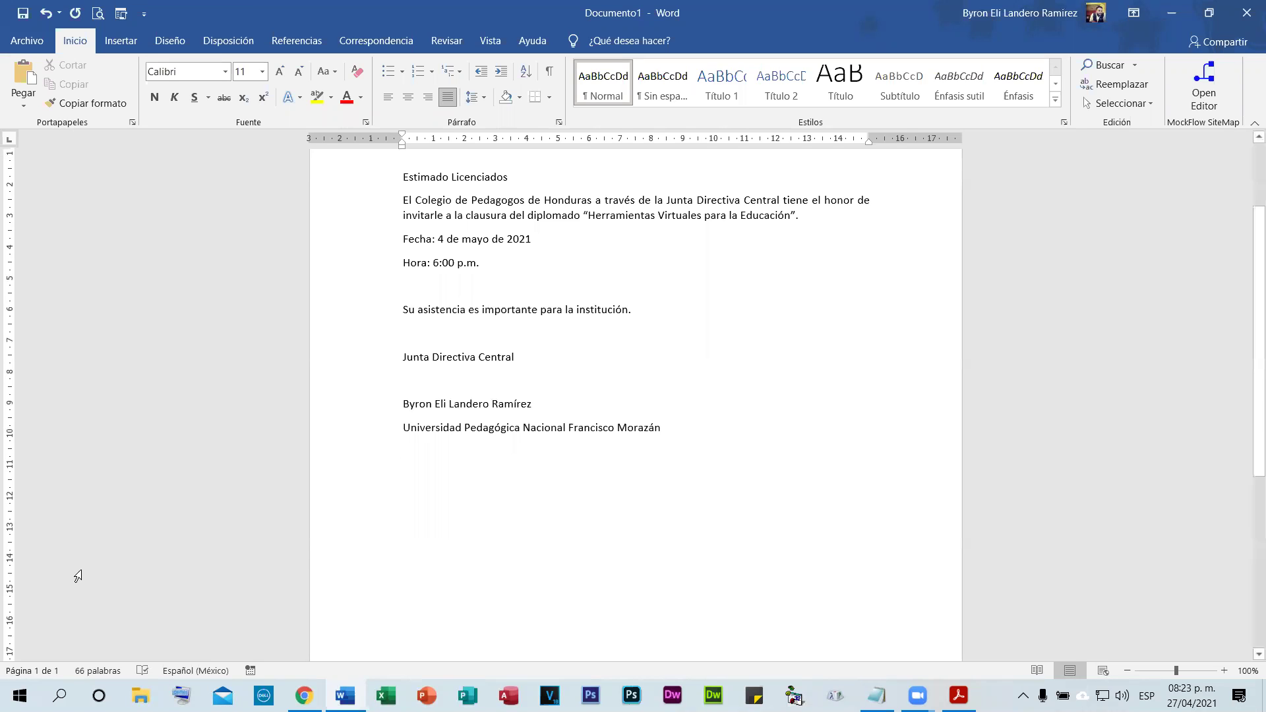
left_click(362, 430)
key("BackSpace")
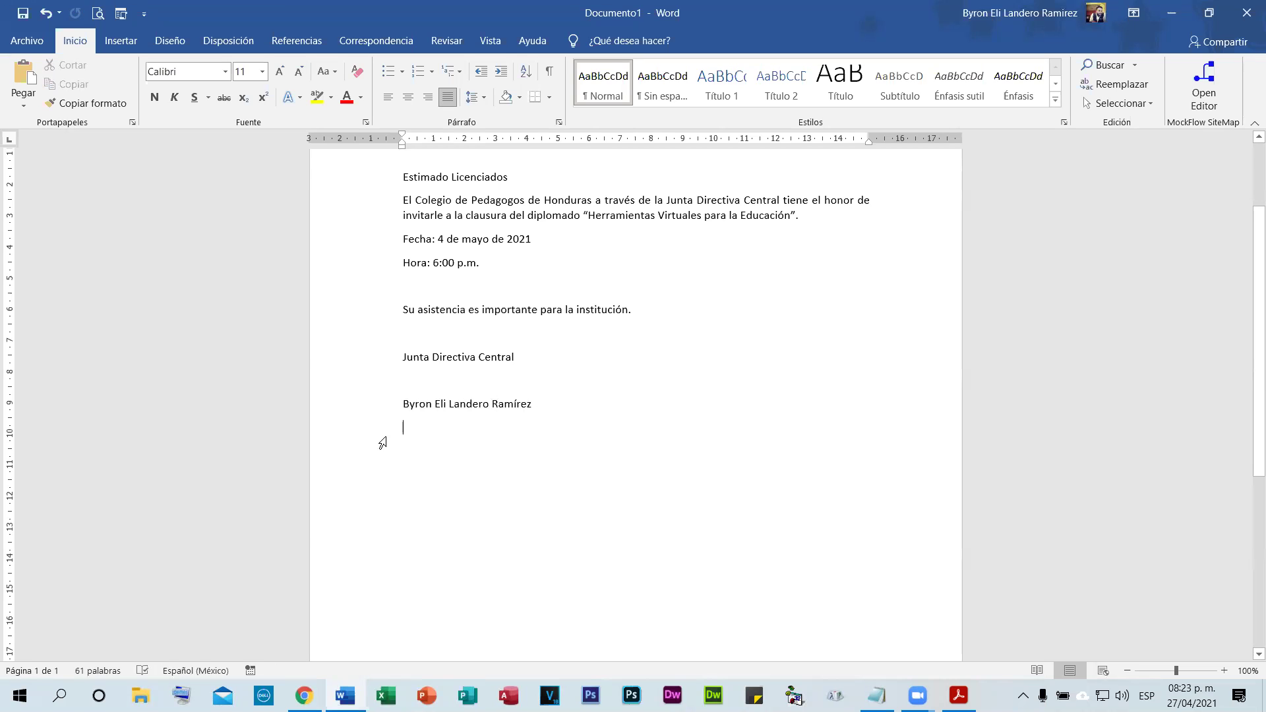
- Delete the line with the signer's full name below the sign-off "Junta Directiva Central"
left_click(360, 414)
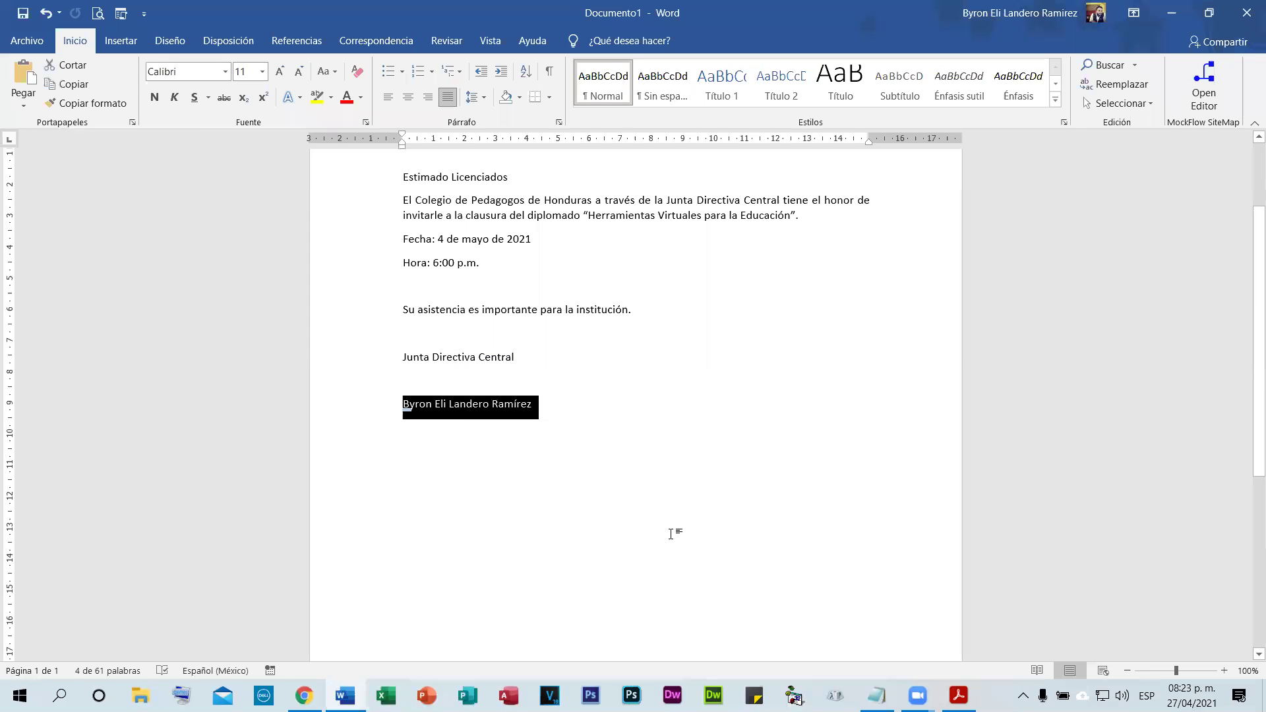
key("BackSpace")
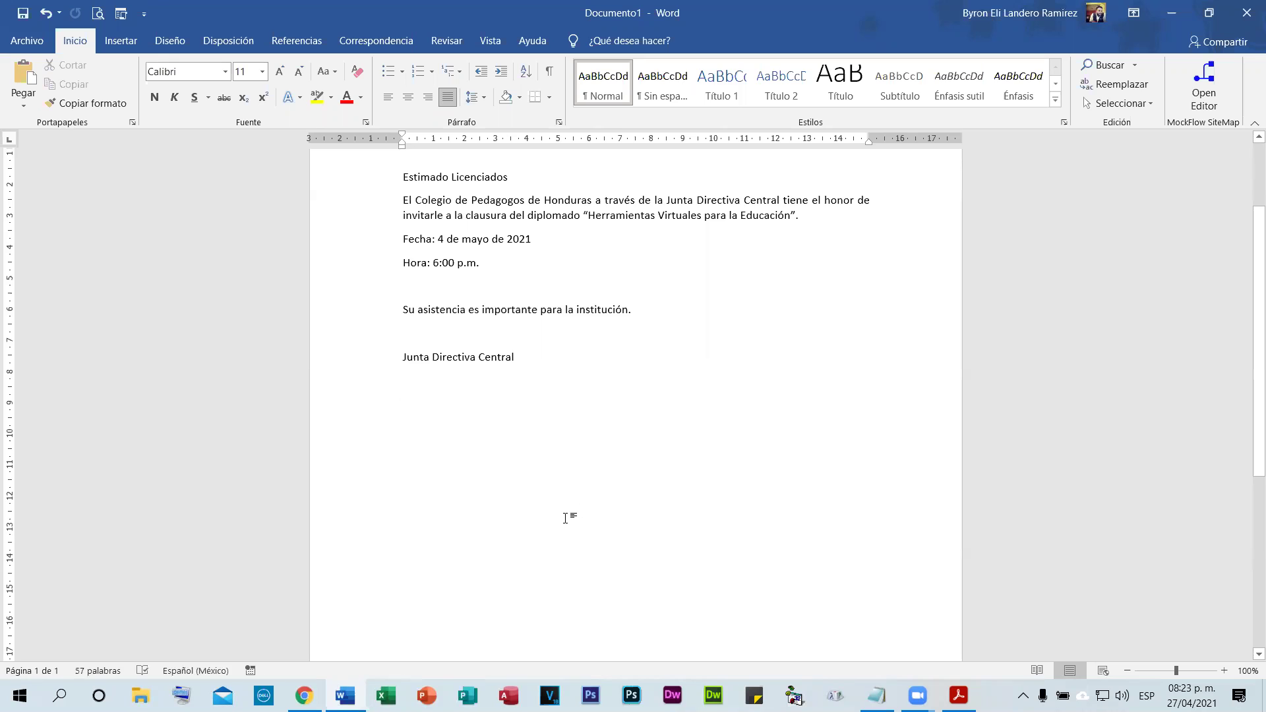
scroll(593, 527, "up", 3)
left_click(370, 255)
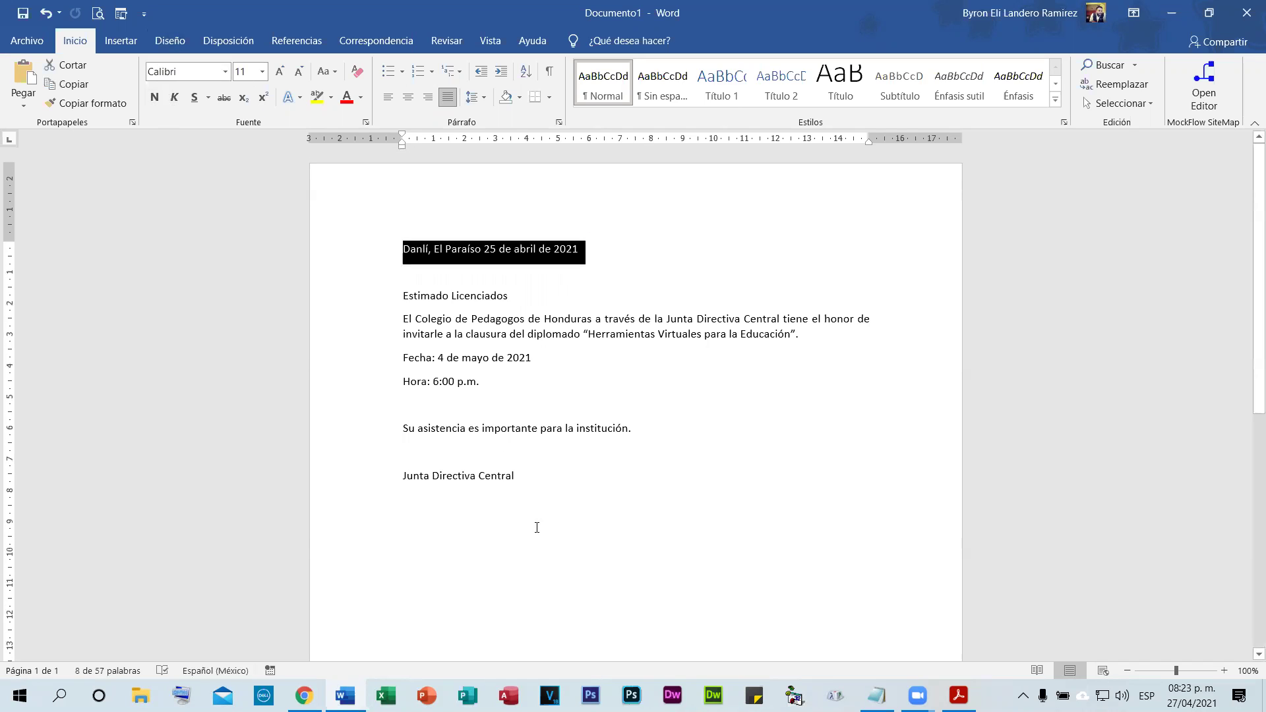
left_click(503, 515)
left_click(370, 249)
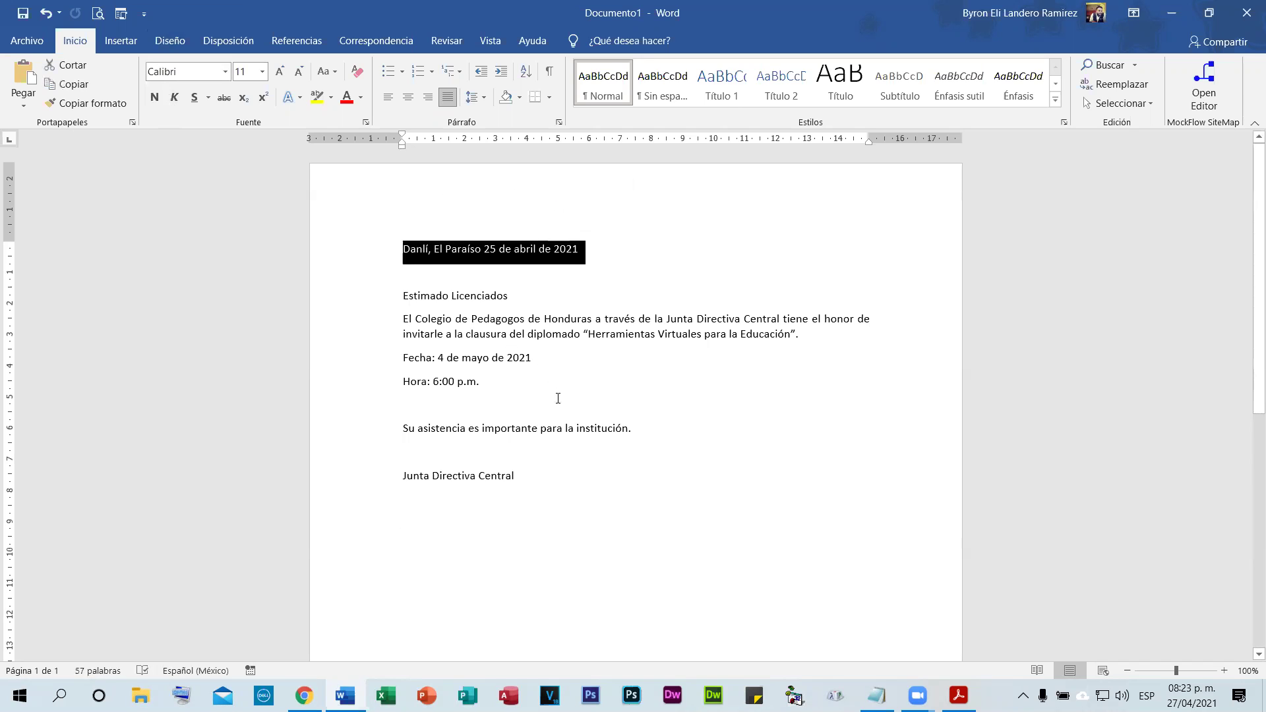
- Try expanding the abbreviation "upn" below the sign-off and undo the expansion
left_click(495, 541)
scroll(494, 462, "down", 3)
type("upn")
key("Return")
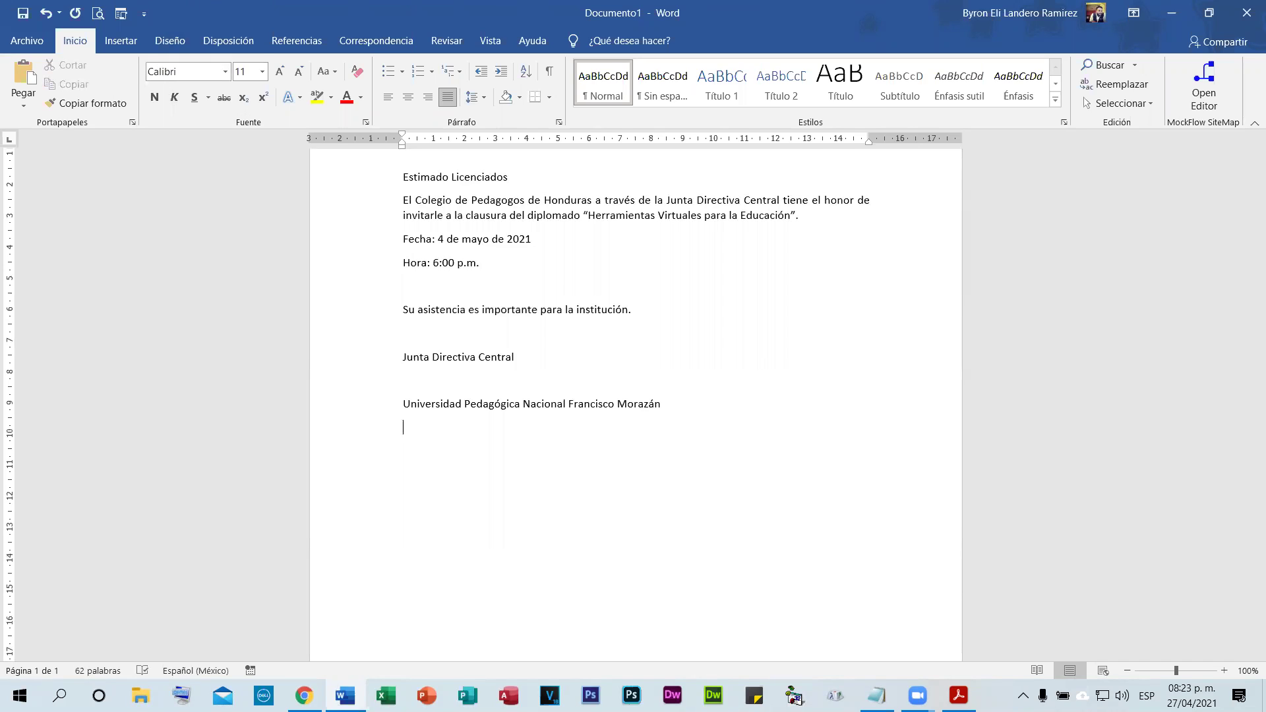
key("ctrl+z")
key("ctrl+z")
key("ctrl+z")
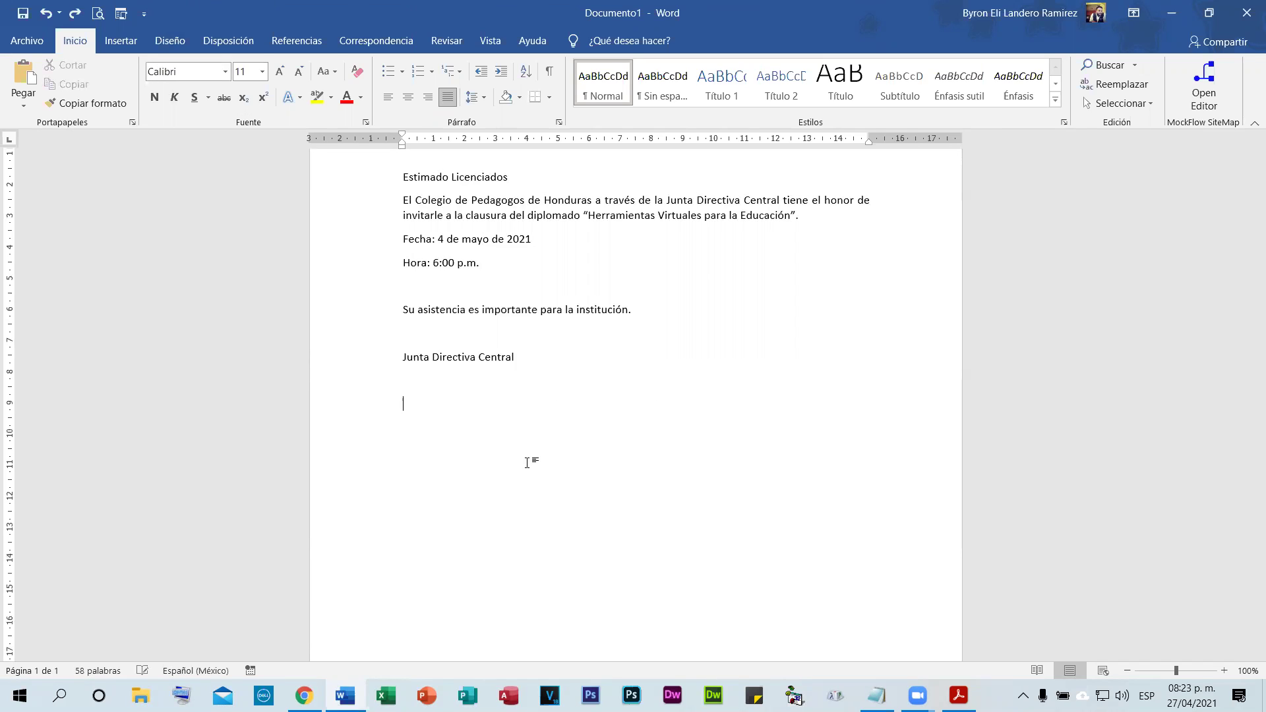
- Try entering the signer's name below the sign-off and undo the entry
type("Byr")
key("Return")
key("ctrl+z")
key("ctrl+z")
key("ctrl+z")
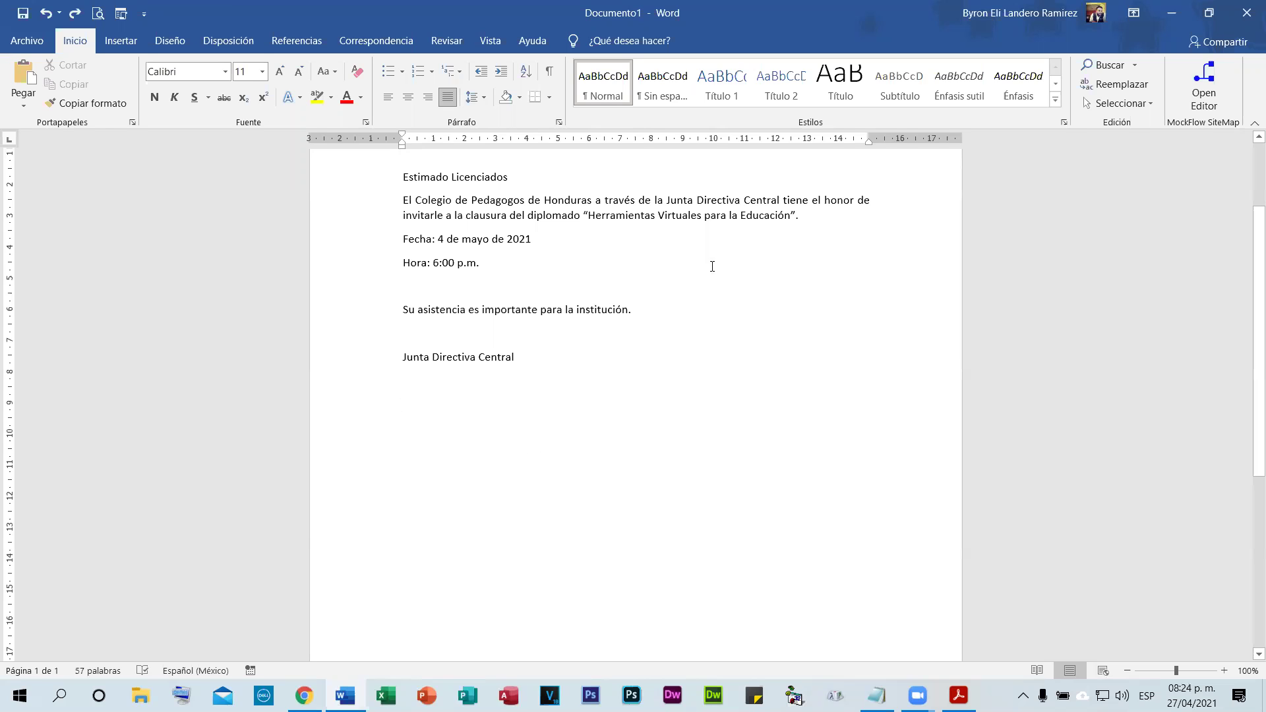
- Add an AutoCorrect entry in the Word options that replaces "col" with "Colpedagogos"
left_click(18, 42)
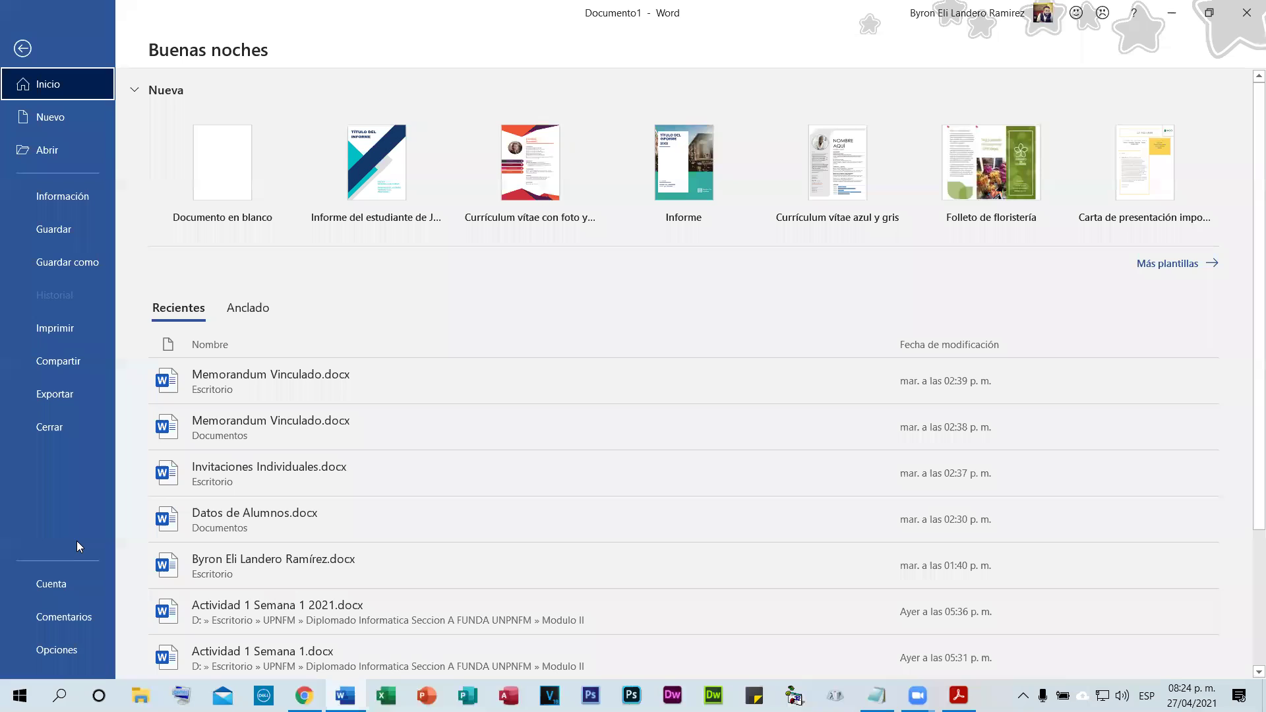
left_click(57, 650)
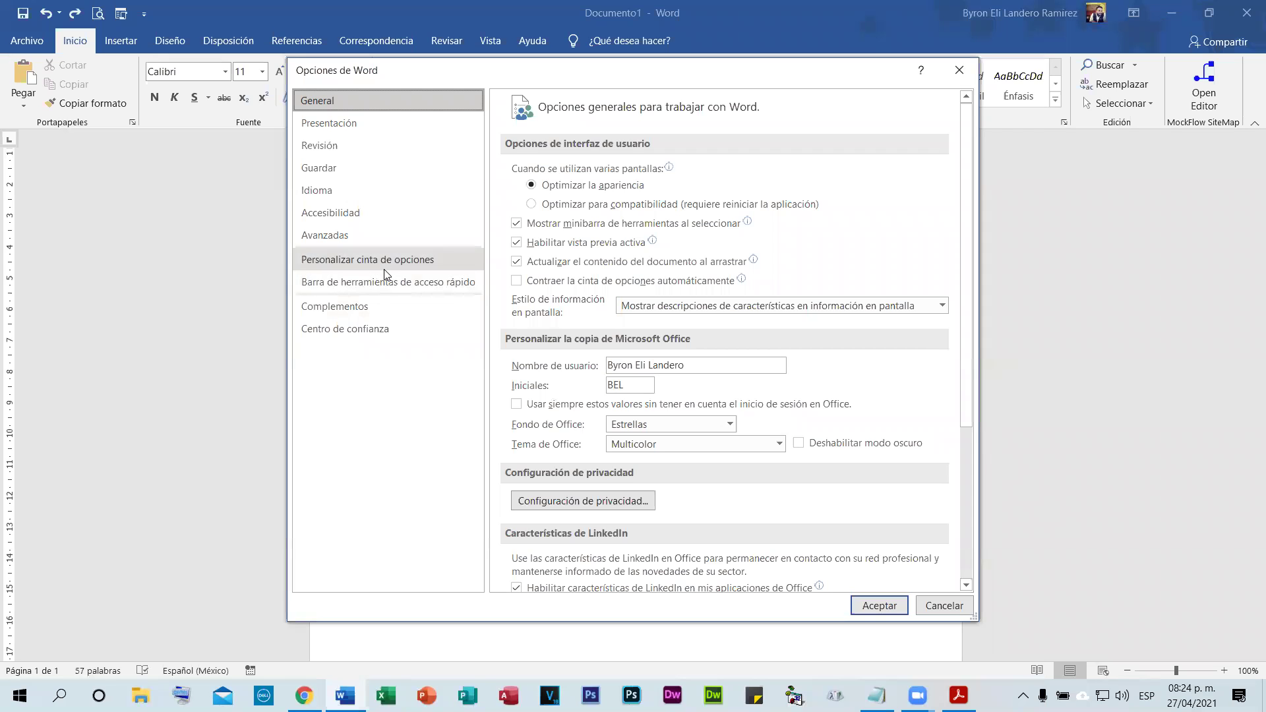
left_click(333, 148)
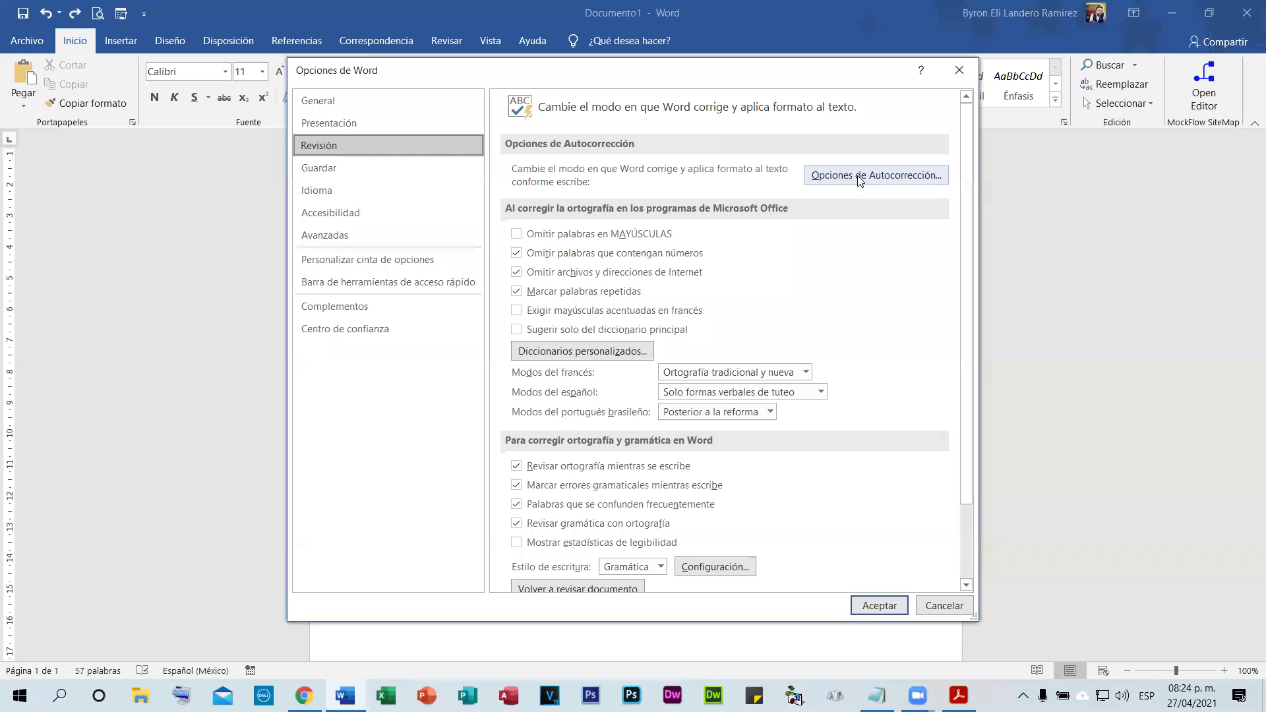
left_click(893, 176)
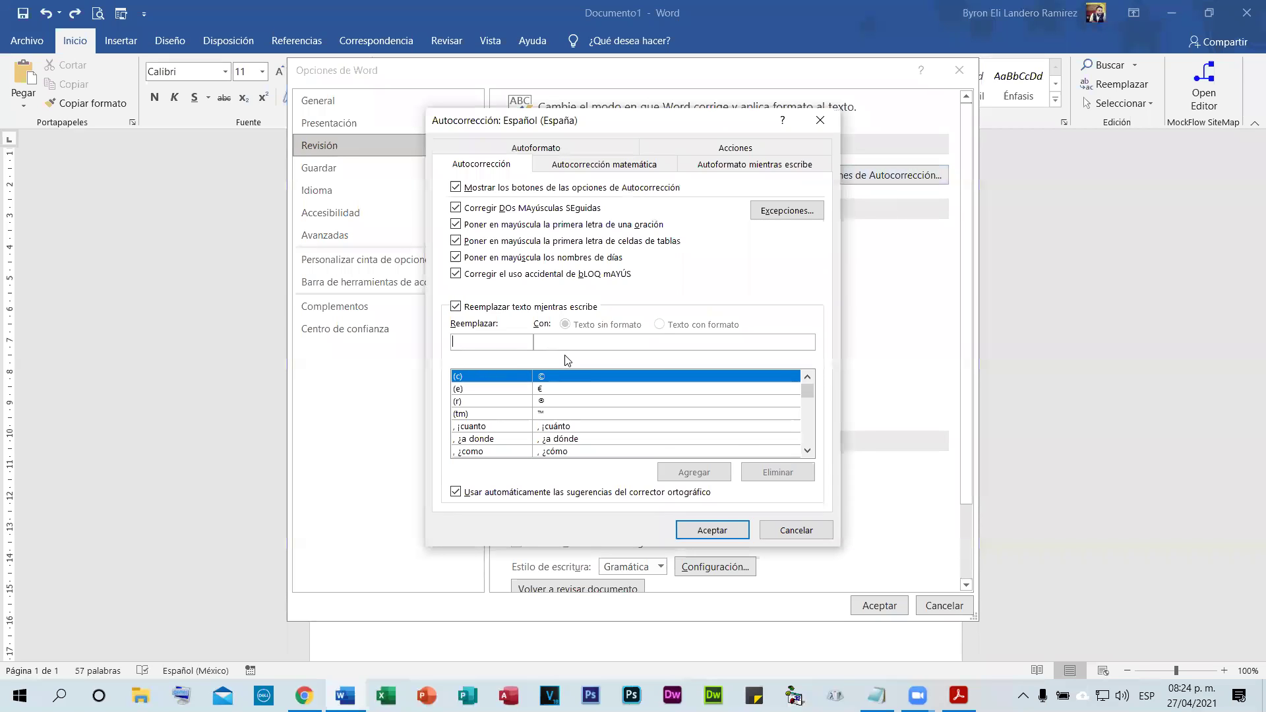
type("col")
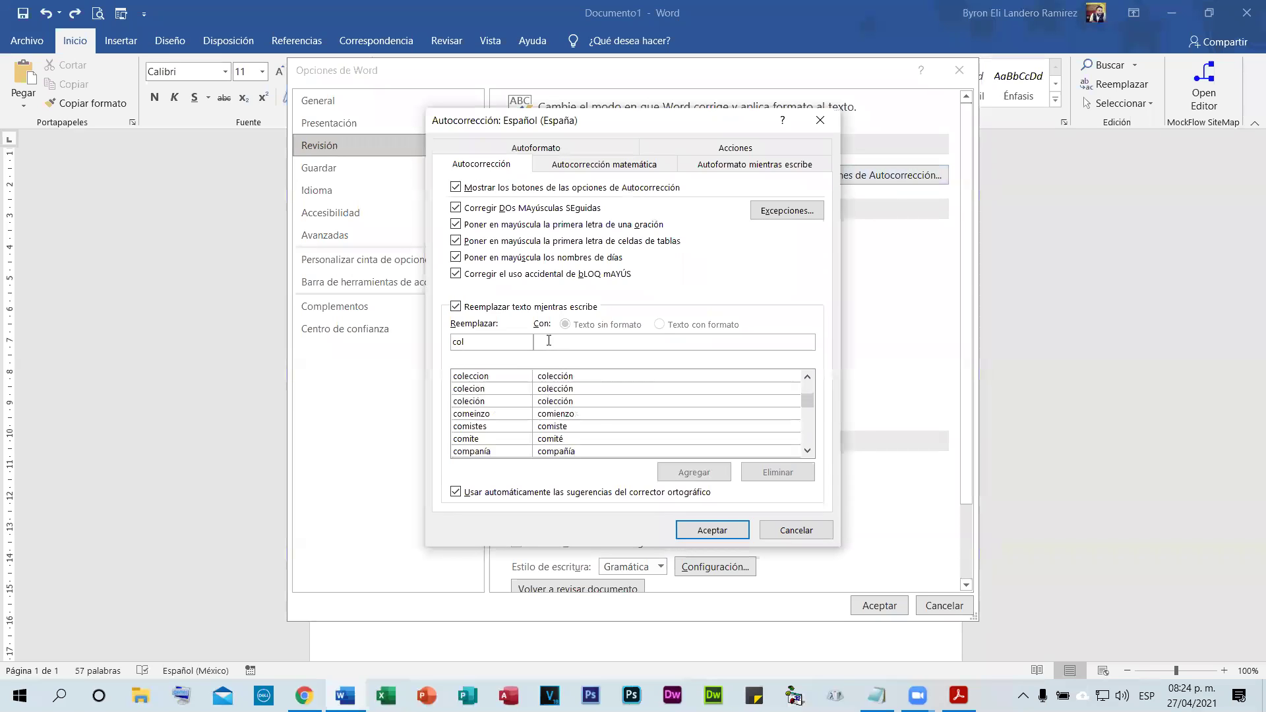
type("c")
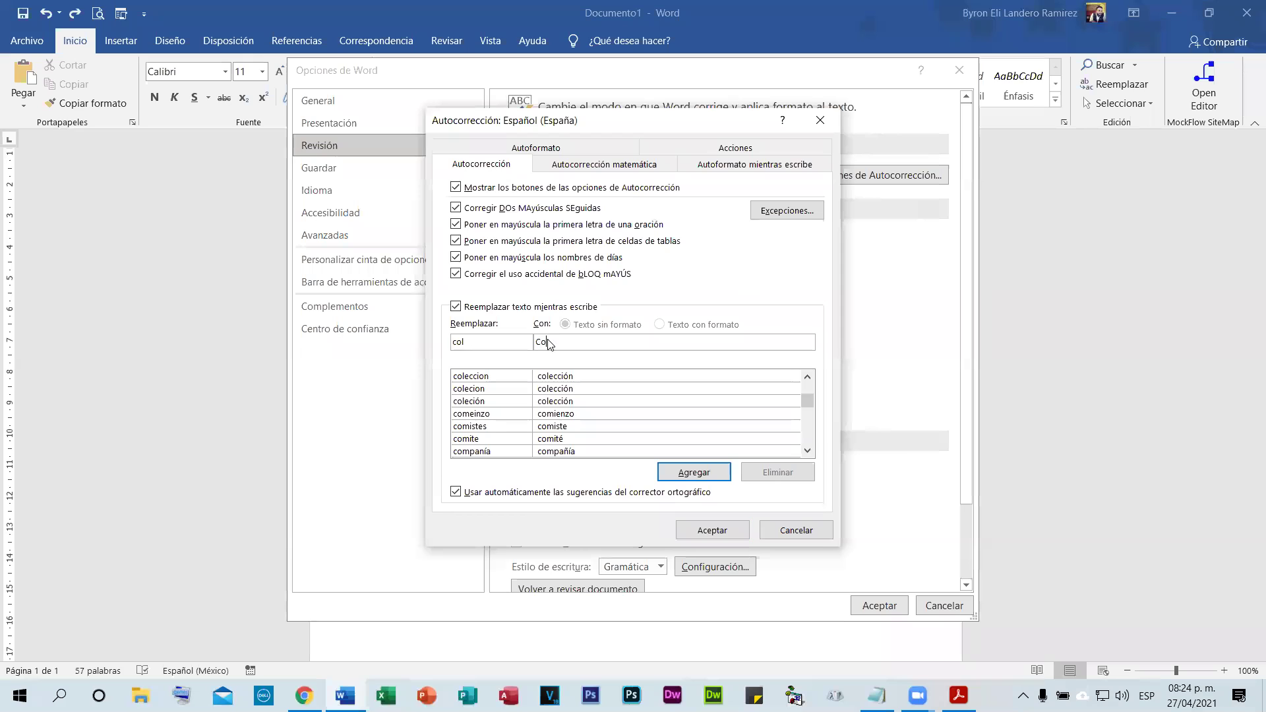
type("op")
left_click(703, 474)
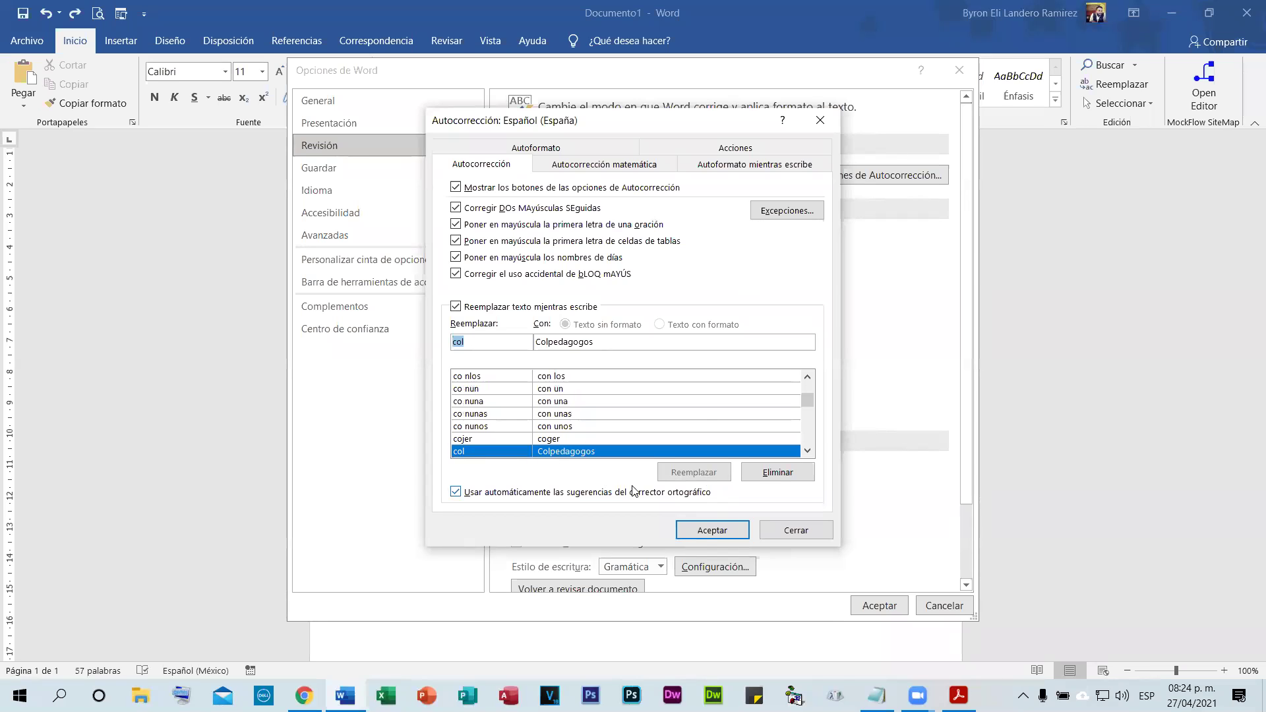
left_click(712, 530)
left_click(863, 603)
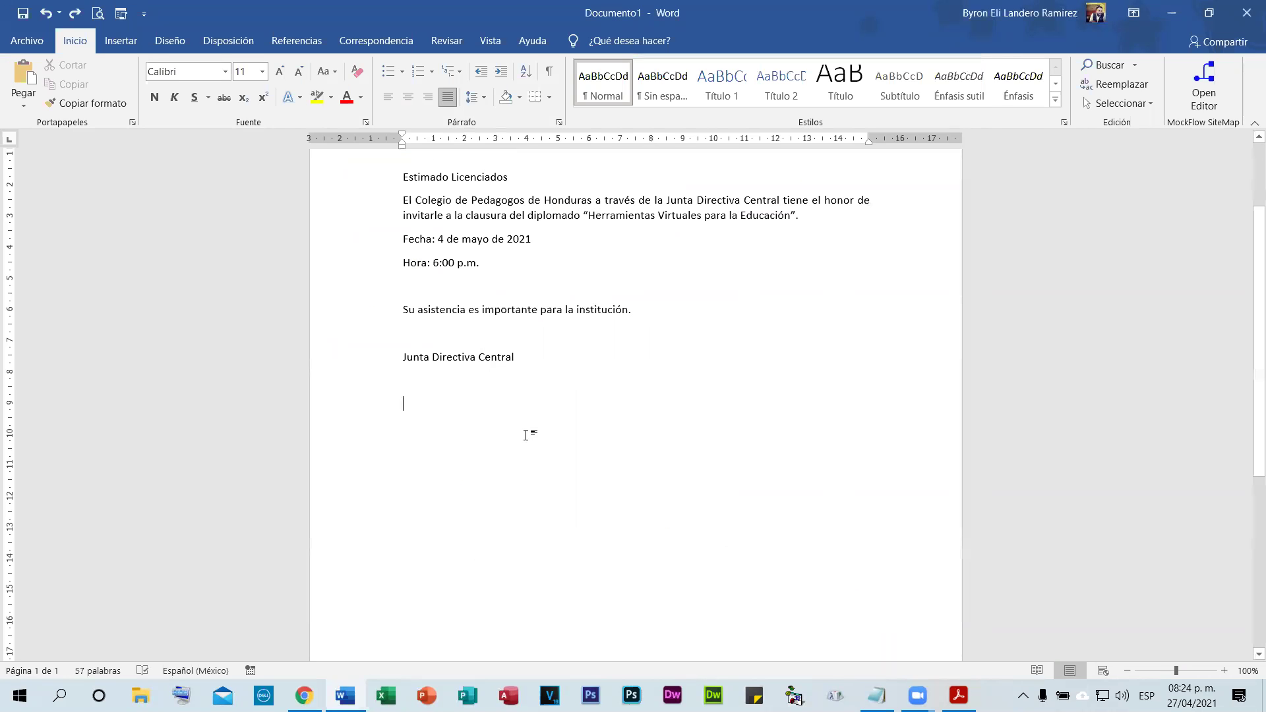
- Test the abbreviation "col" below the sign-off and remove the expanded text
type("col")
key("Return")
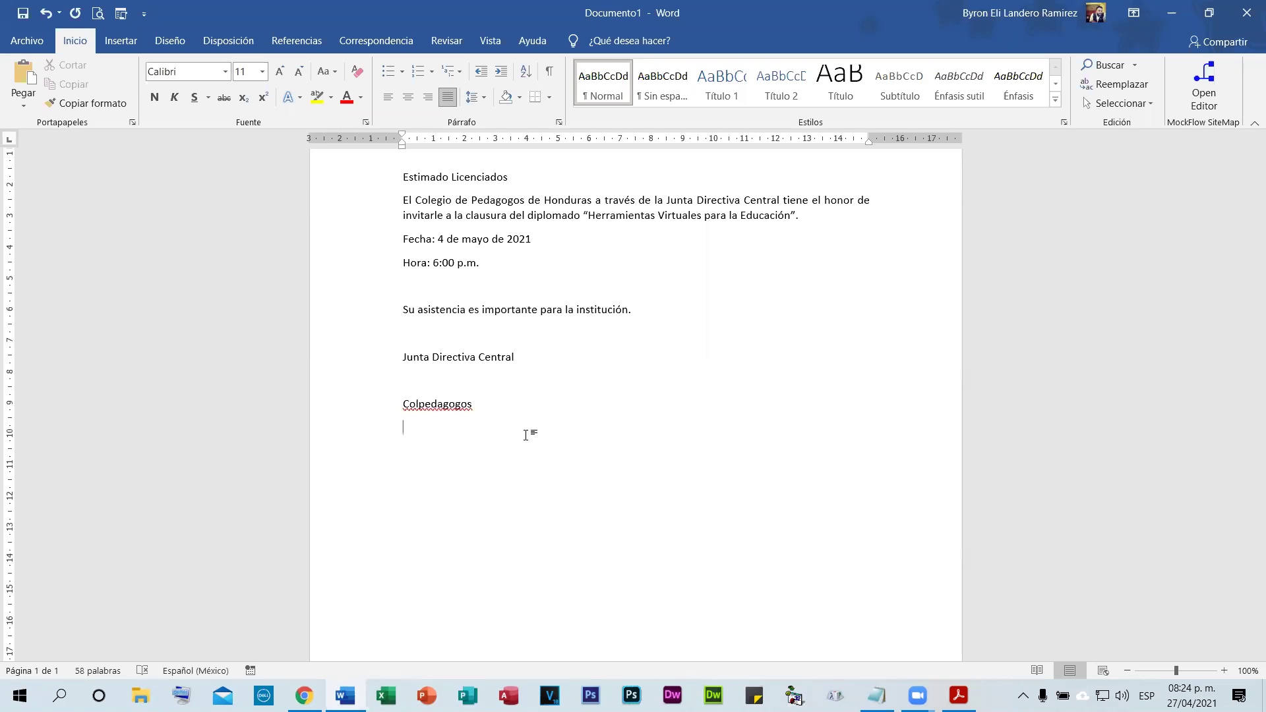
key("ctrl+z")
key("BackSpace")
key("BackSpace")
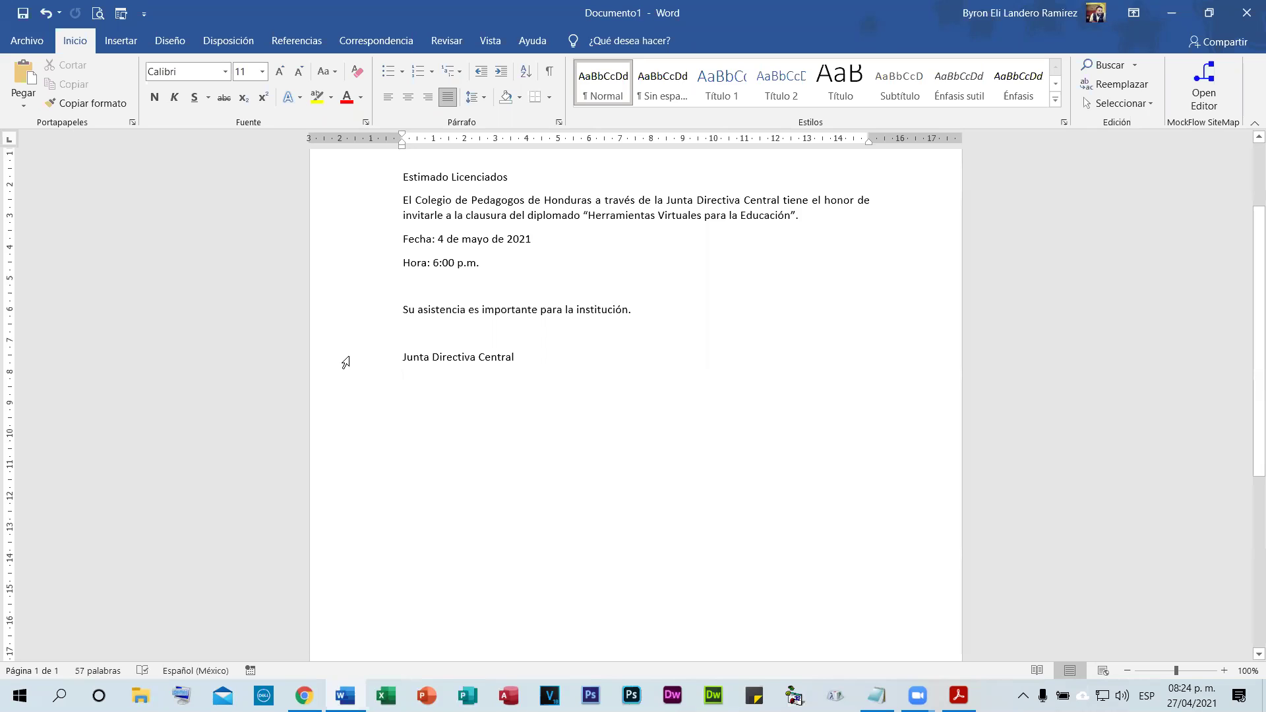
- Right-align the place and date line of the letter and format it in bold italic
scroll(349, 370, "up", 3)
left_click(358, 251)
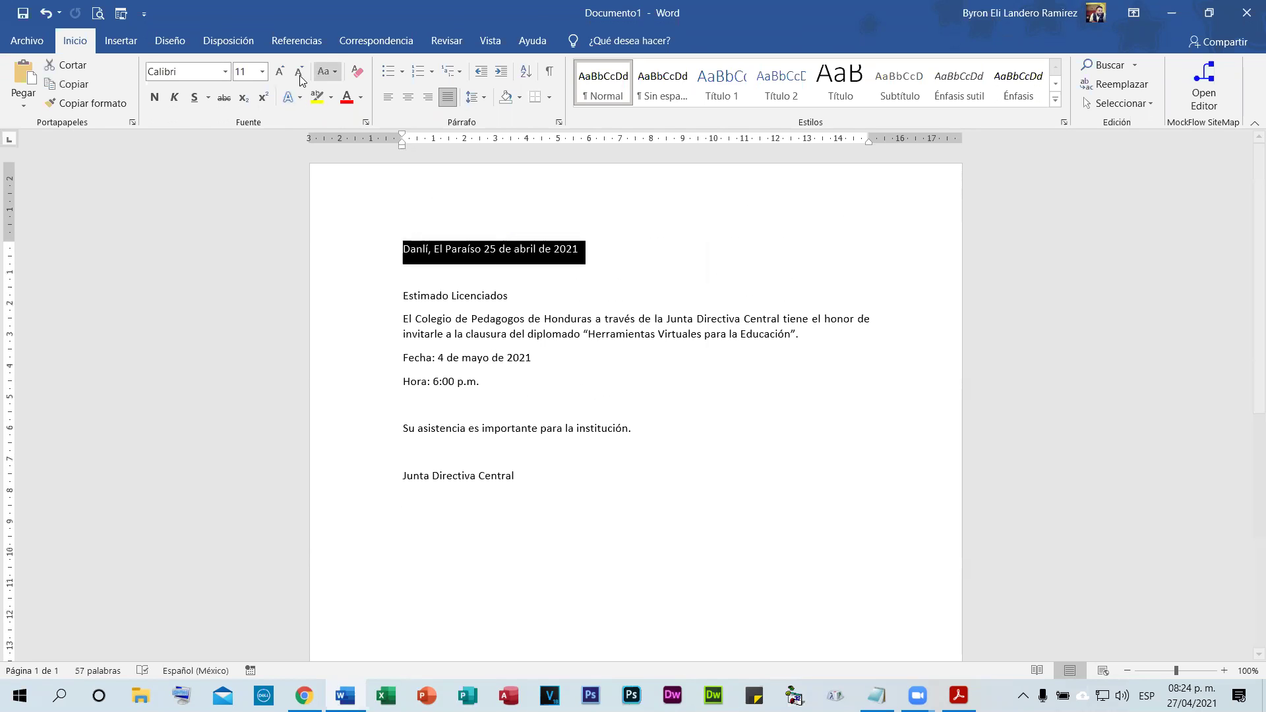
left_click(426, 99)
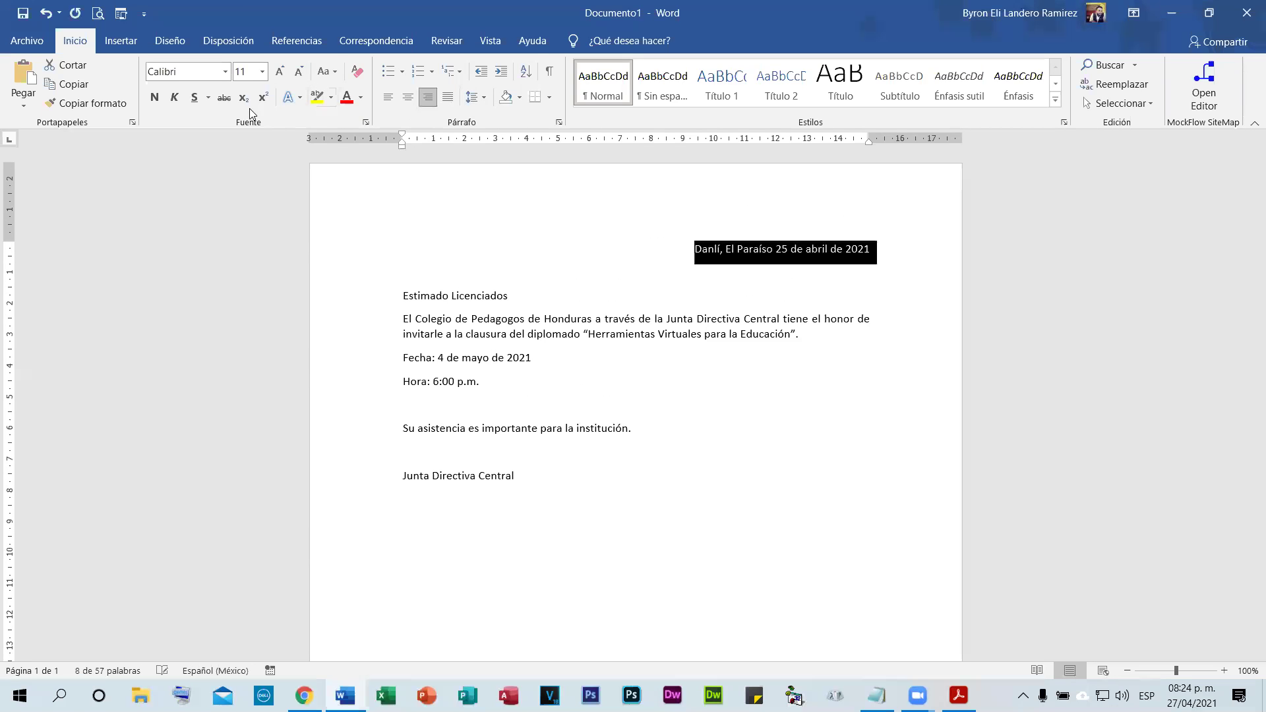
left_click(154, 97)
left_click(536, 393)
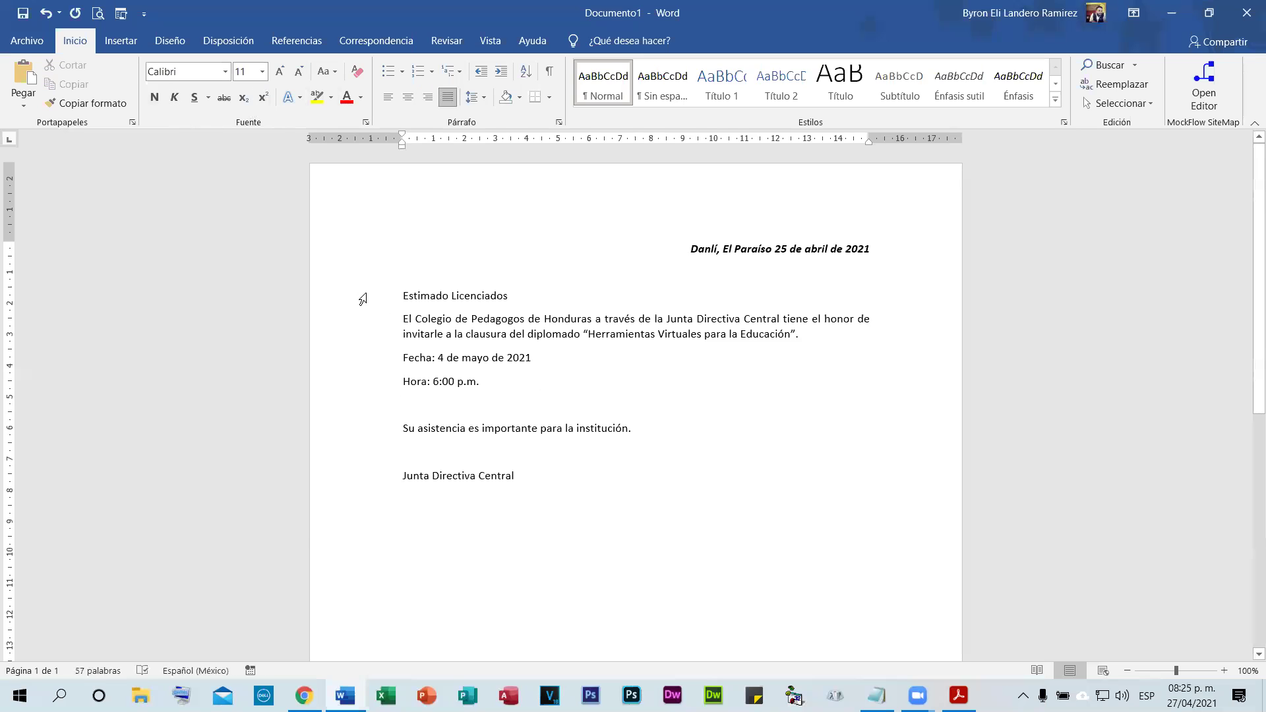
- Change the greeting to "Estimado Licenciado (a):"
left_click(362, 297)
left_click(500, 296)
key("BackSpace")
- Format the sign-off "Junta Directiva Central" in bold, 14 pt and centred
left_click(356, 478)
left_click(151, 96)
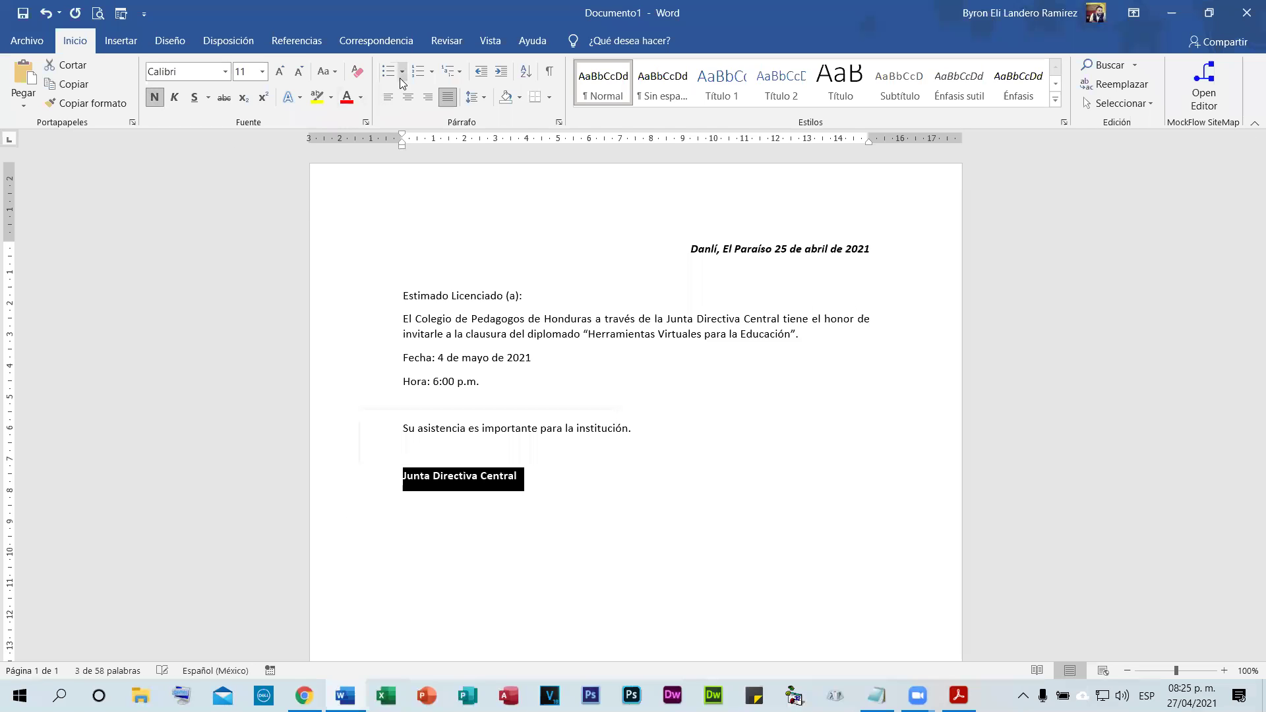
left_click(279, 74)
left_click(280, 74)
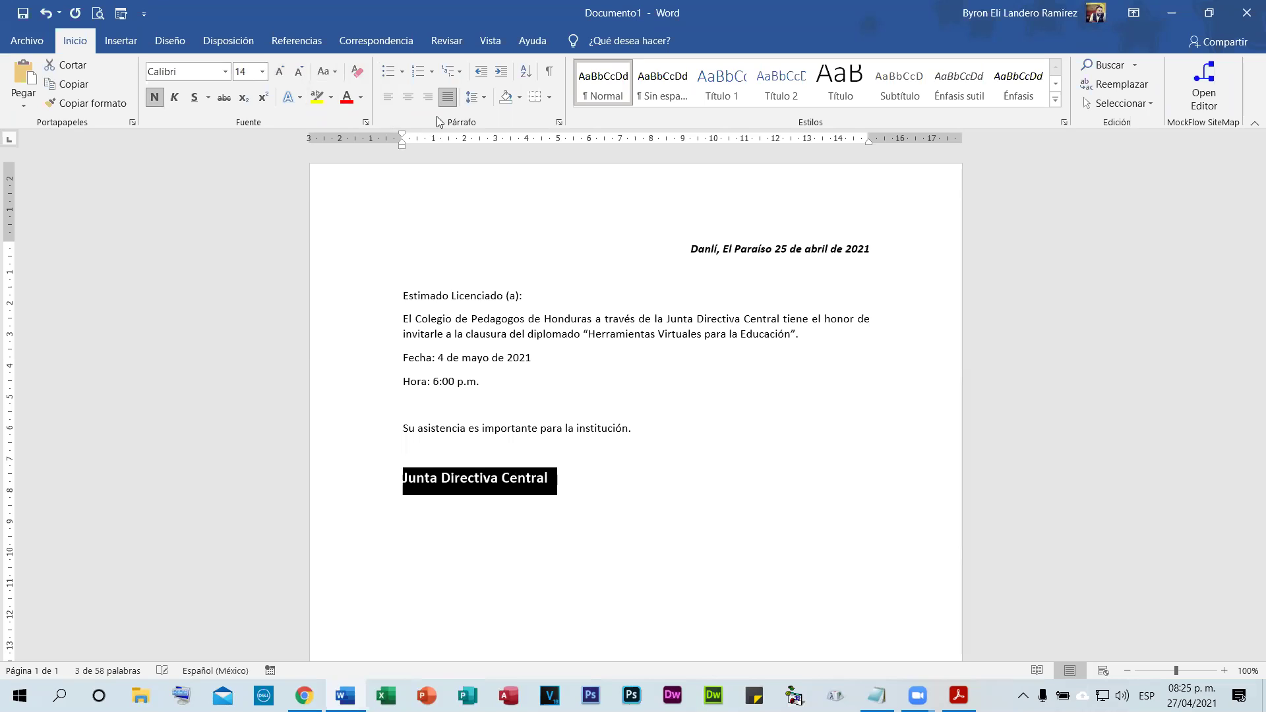
left_click(408, 97)
- Insert two more blank lines above the sign-off and one between the greeting and the body paragraph
left_click(660, 446)
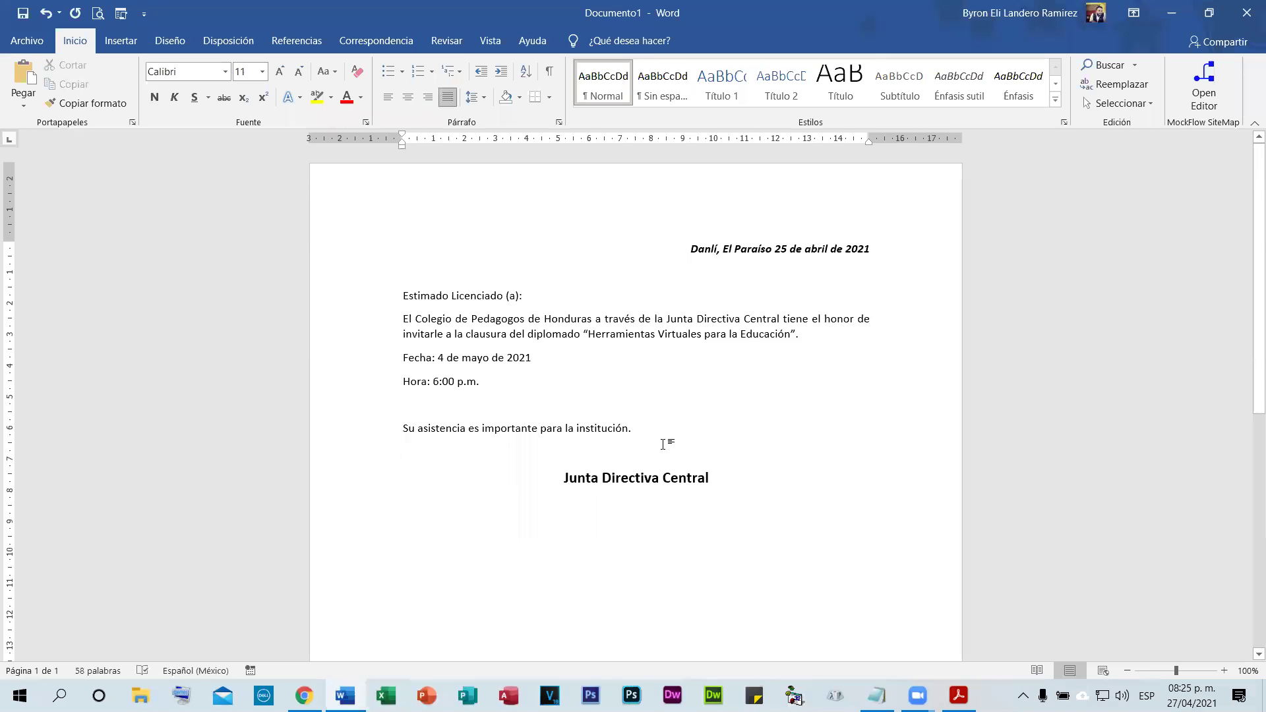
key("Return")
key("Return")
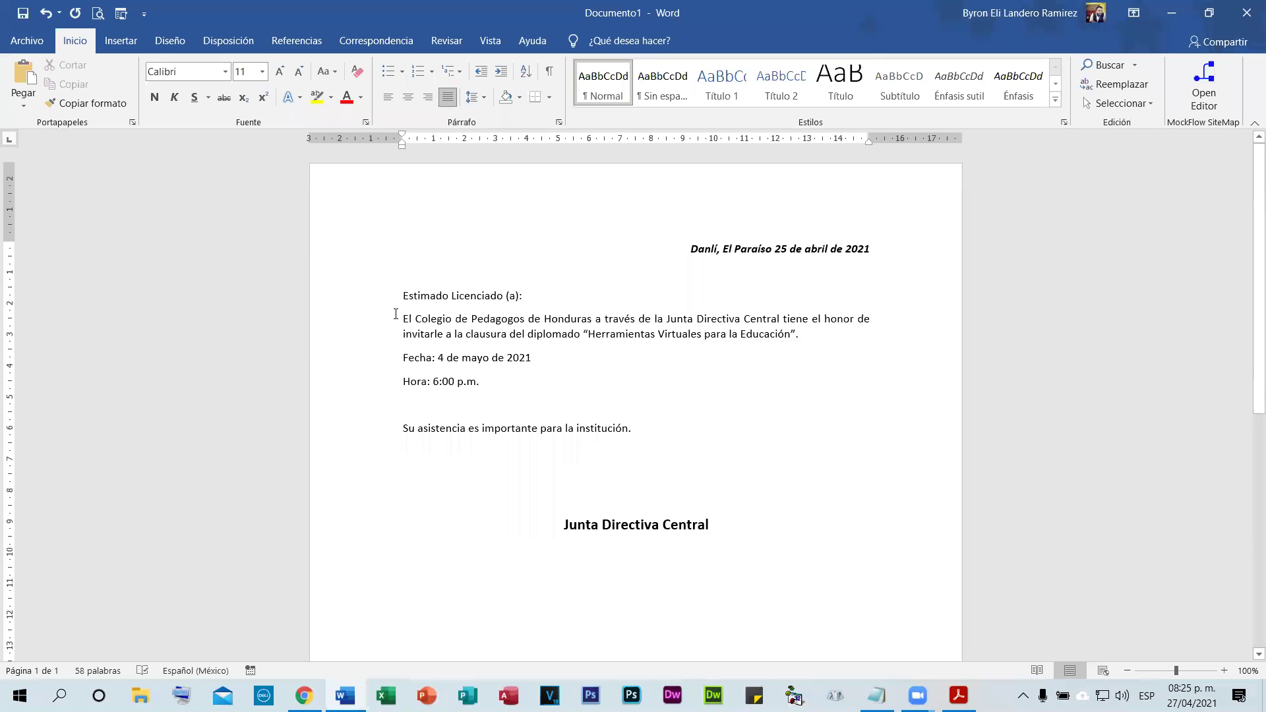
left_click(396, 314)
key("Return")
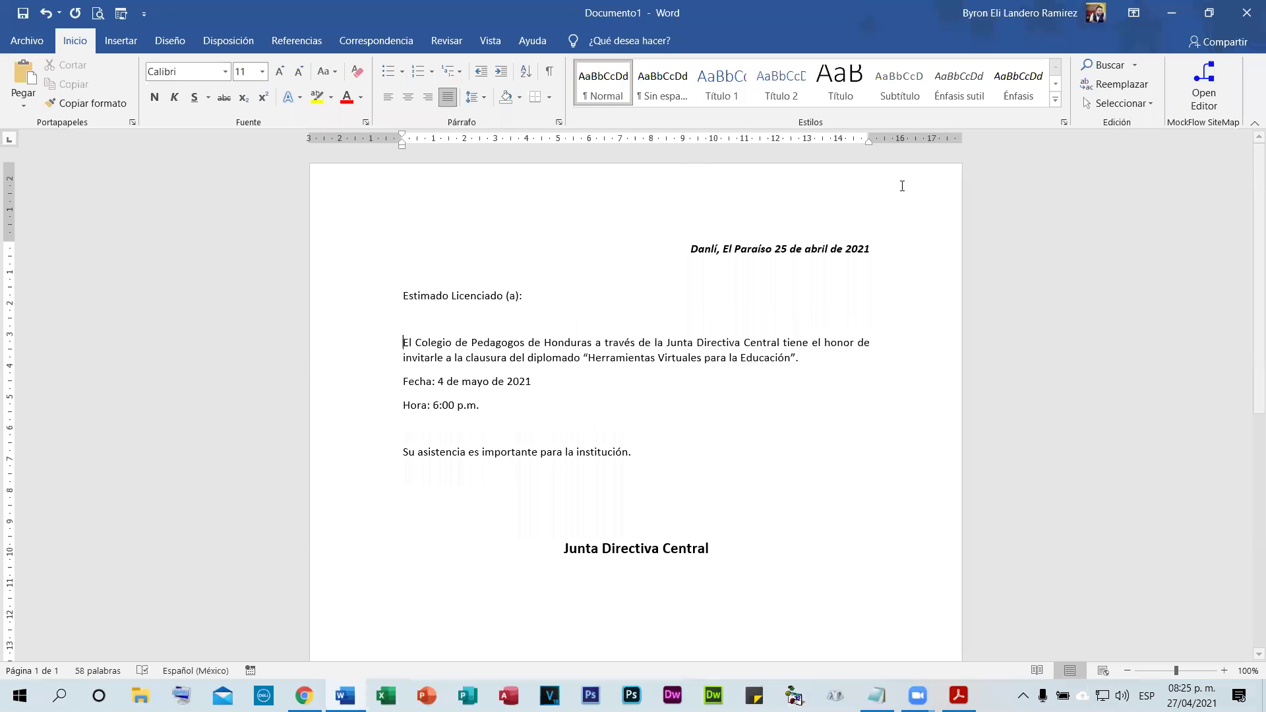
- Switch to the form in Chrome and send its responses to a new spreadsheet named "Datos Diplomado COLPEGAGOGOSH (Respuestas)"
left_click(304, 696)
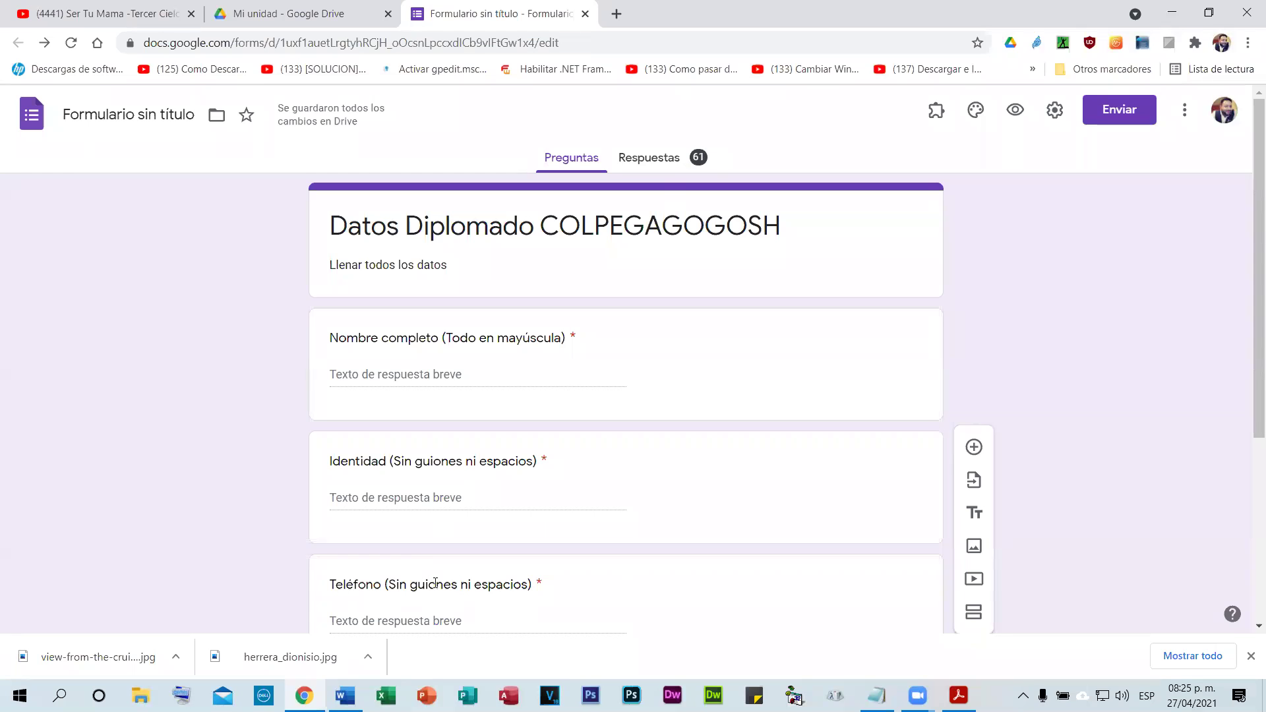
left_click(659, 159)
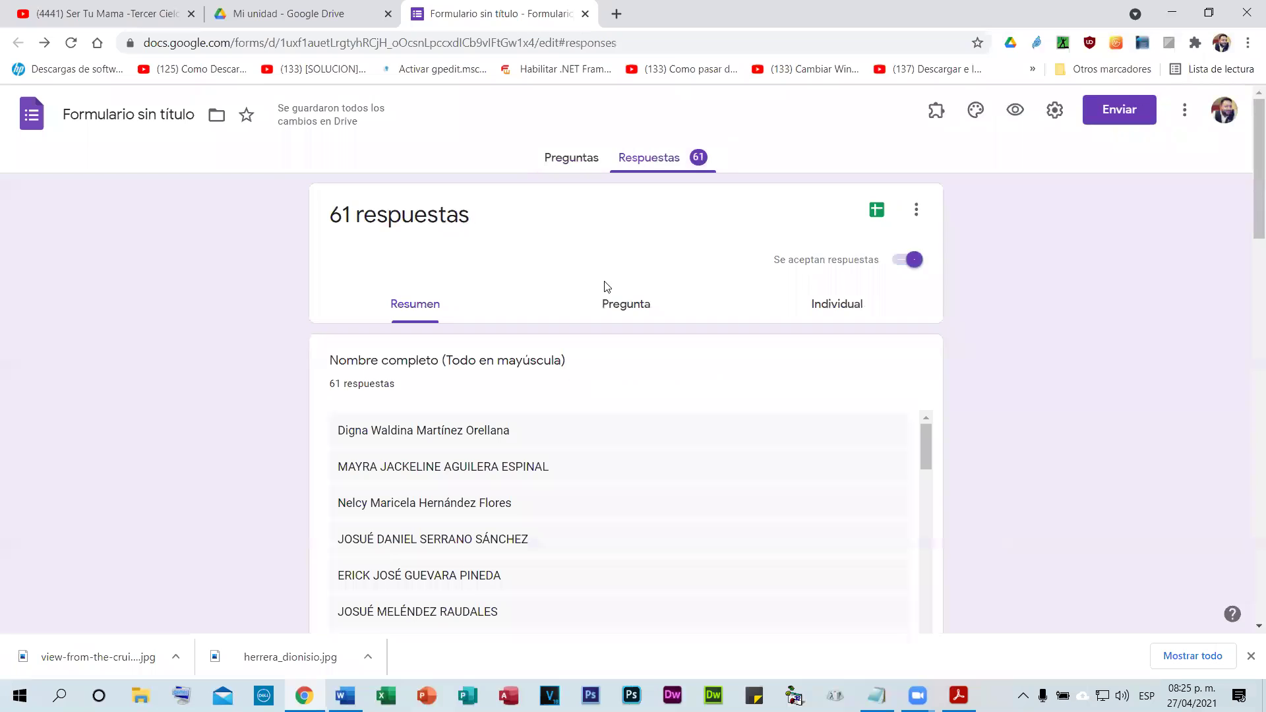
left_click(878, 212)
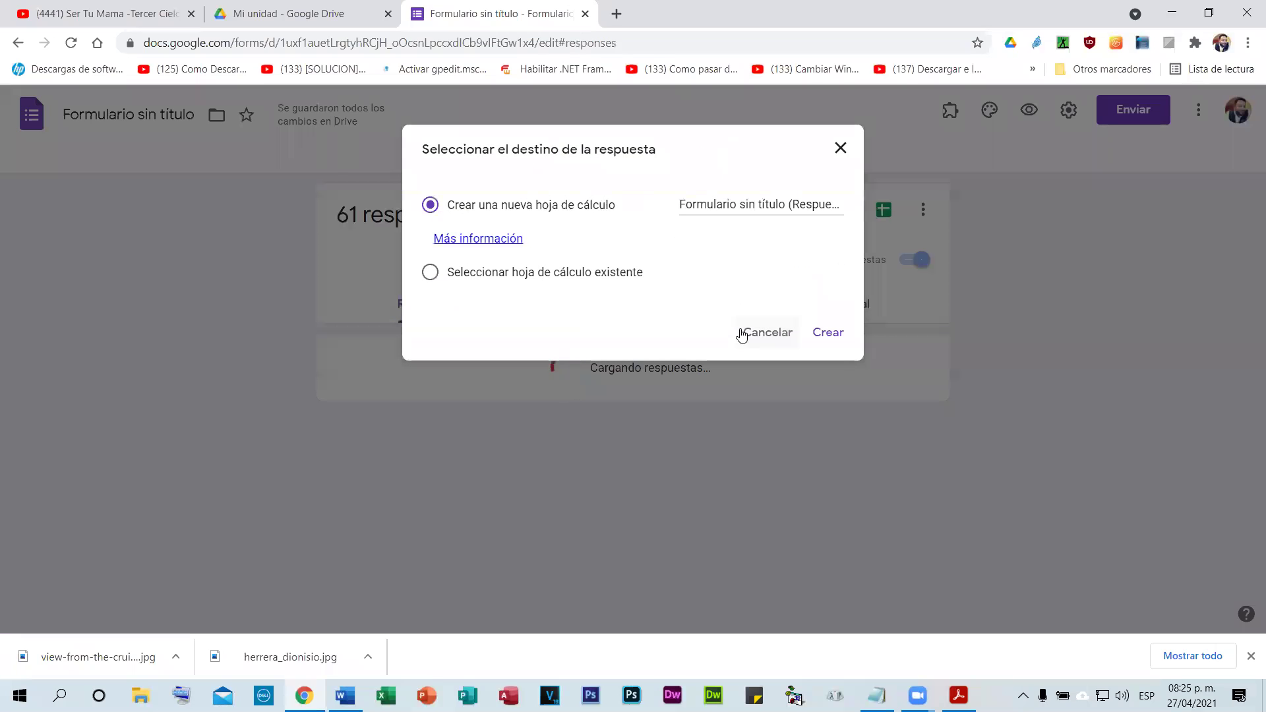
left_click(841, 149)
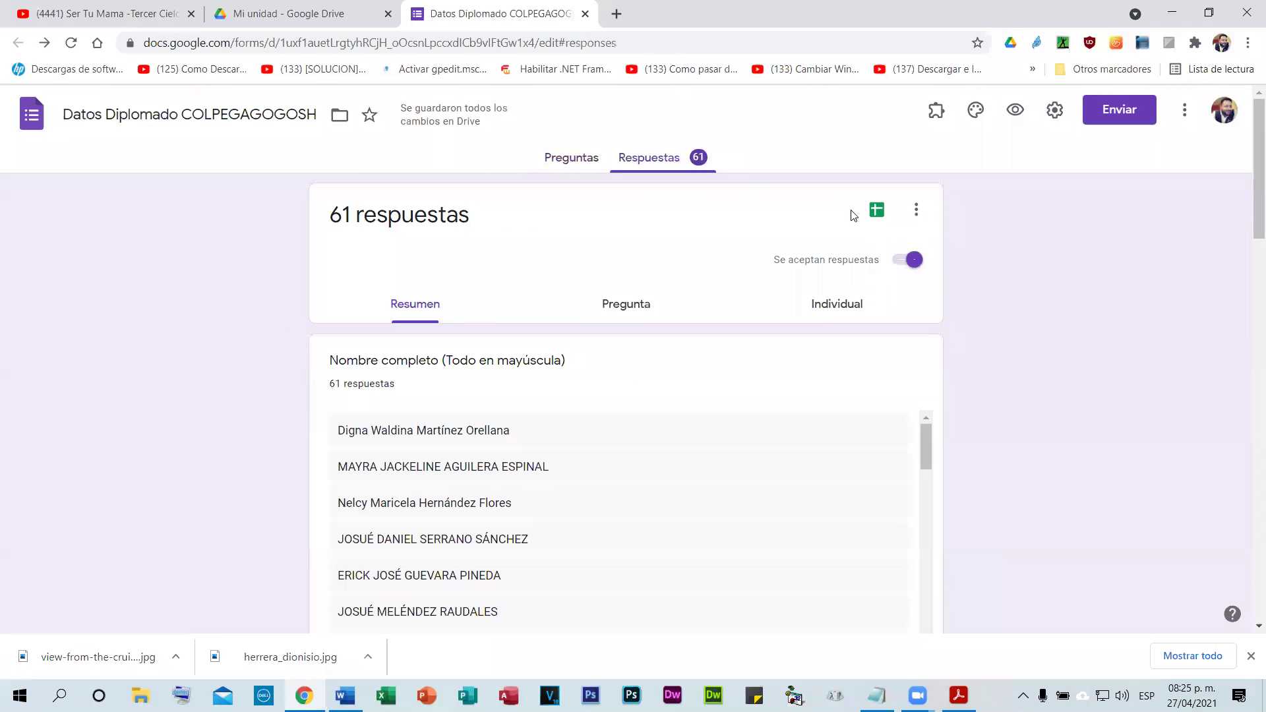
left_click(877, 211)
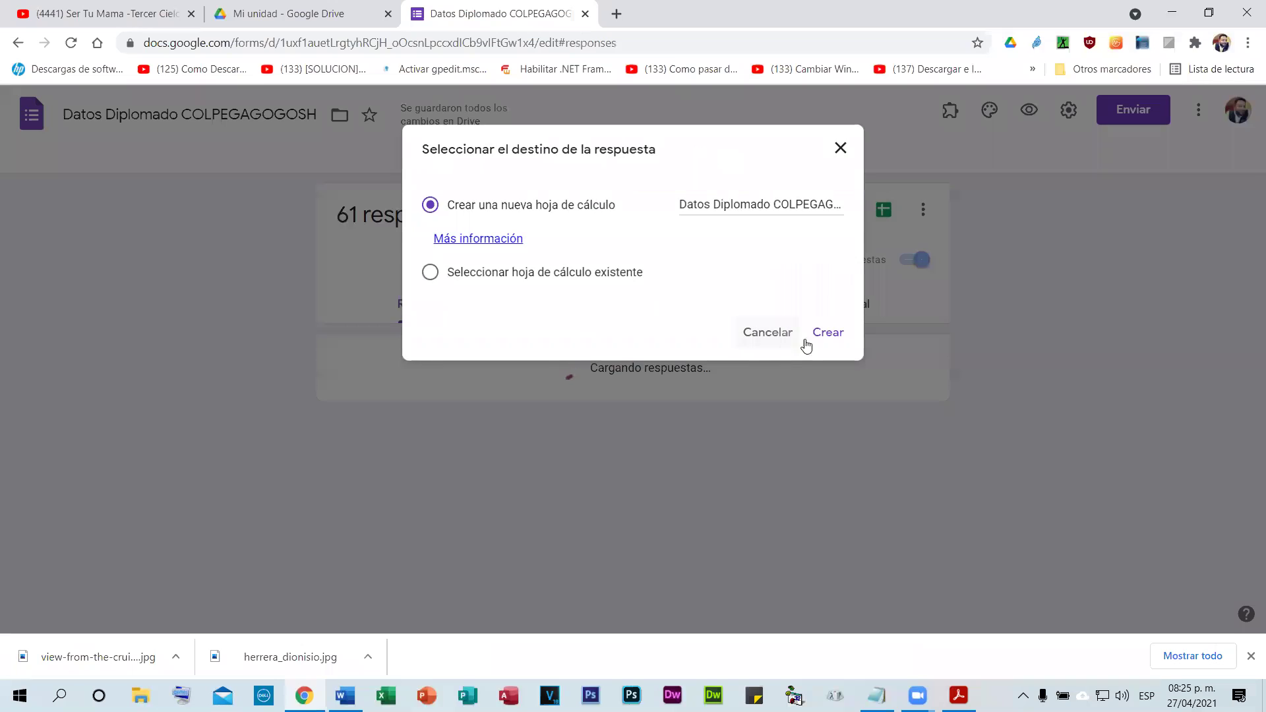
left_click(826, 333)
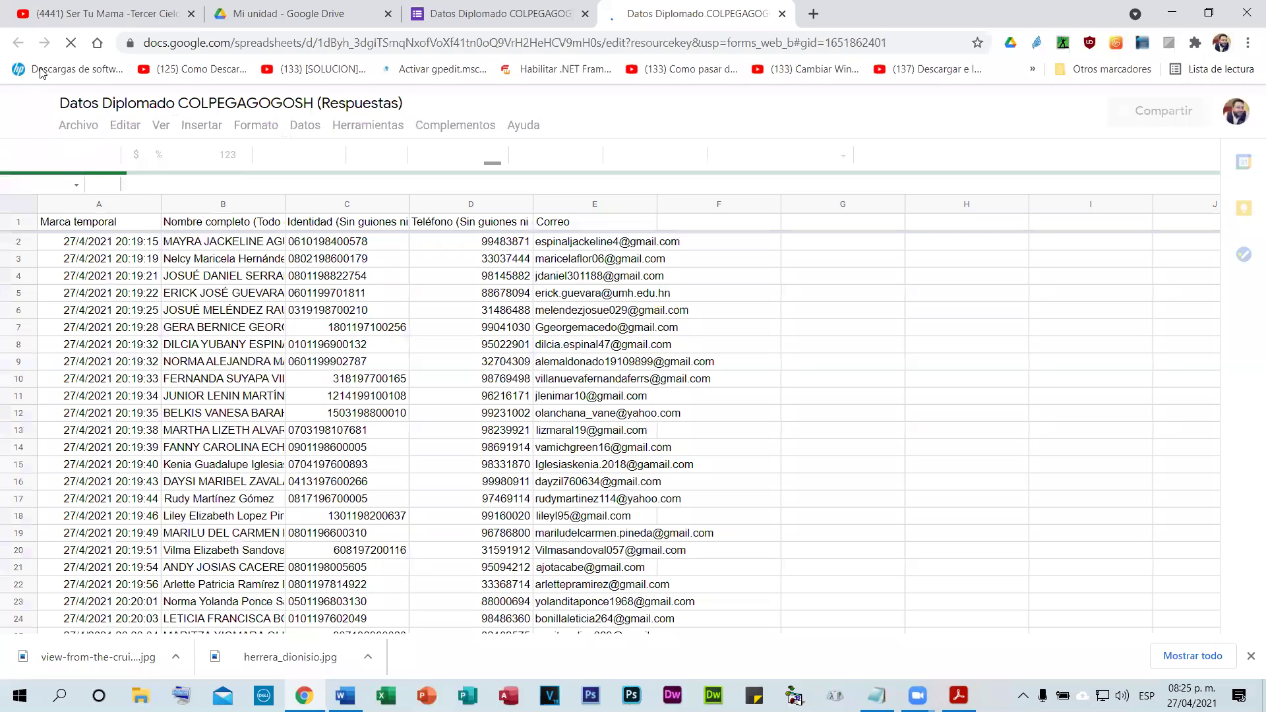
- Download the responses spreadsheet as a Microsoft Excel file, "Datos Diplomado COLPEGAGOGOSH (Respuestas).xlsx", to the Escritorio folder
left_click(77, 131)
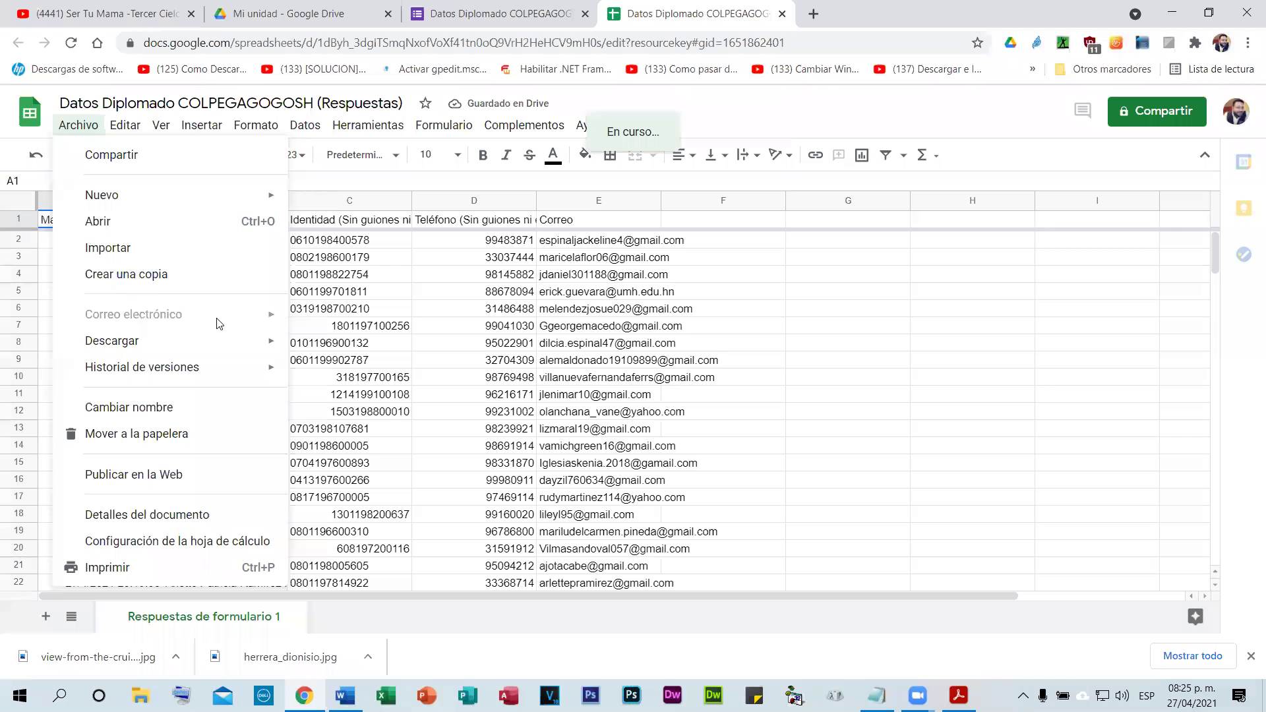
mouse_move(249, 350)
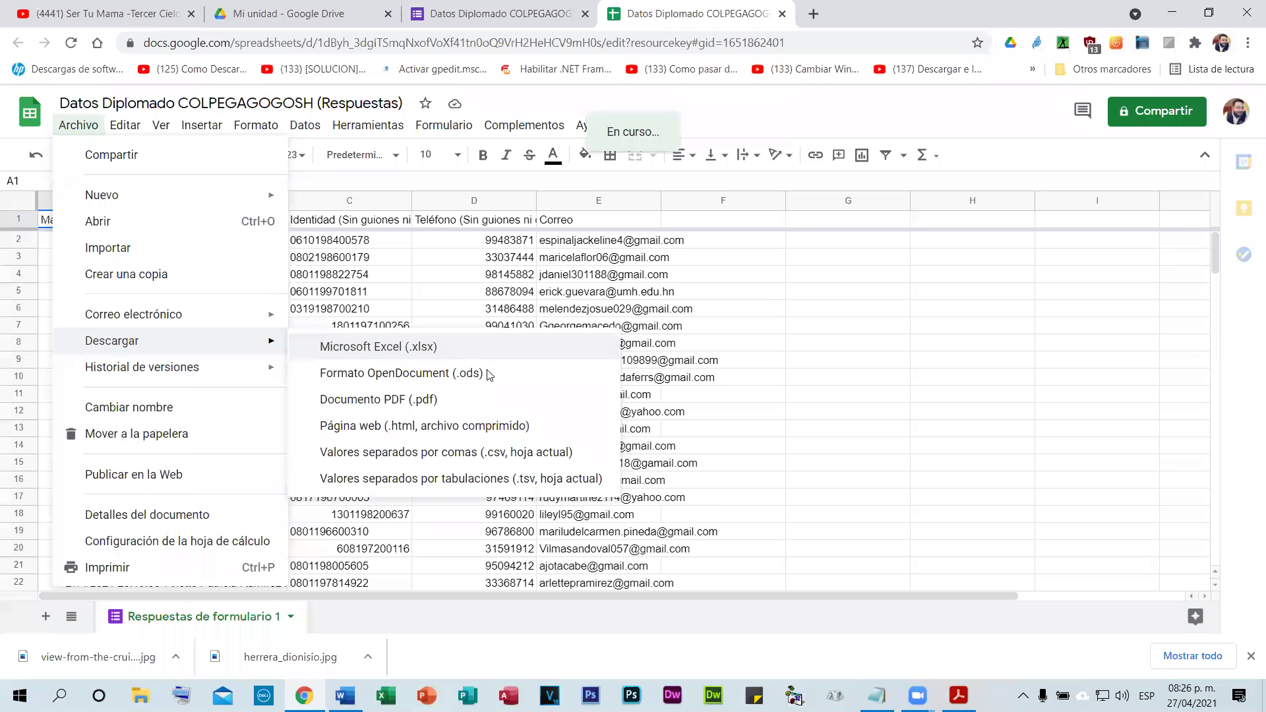
left_click(593, 347)
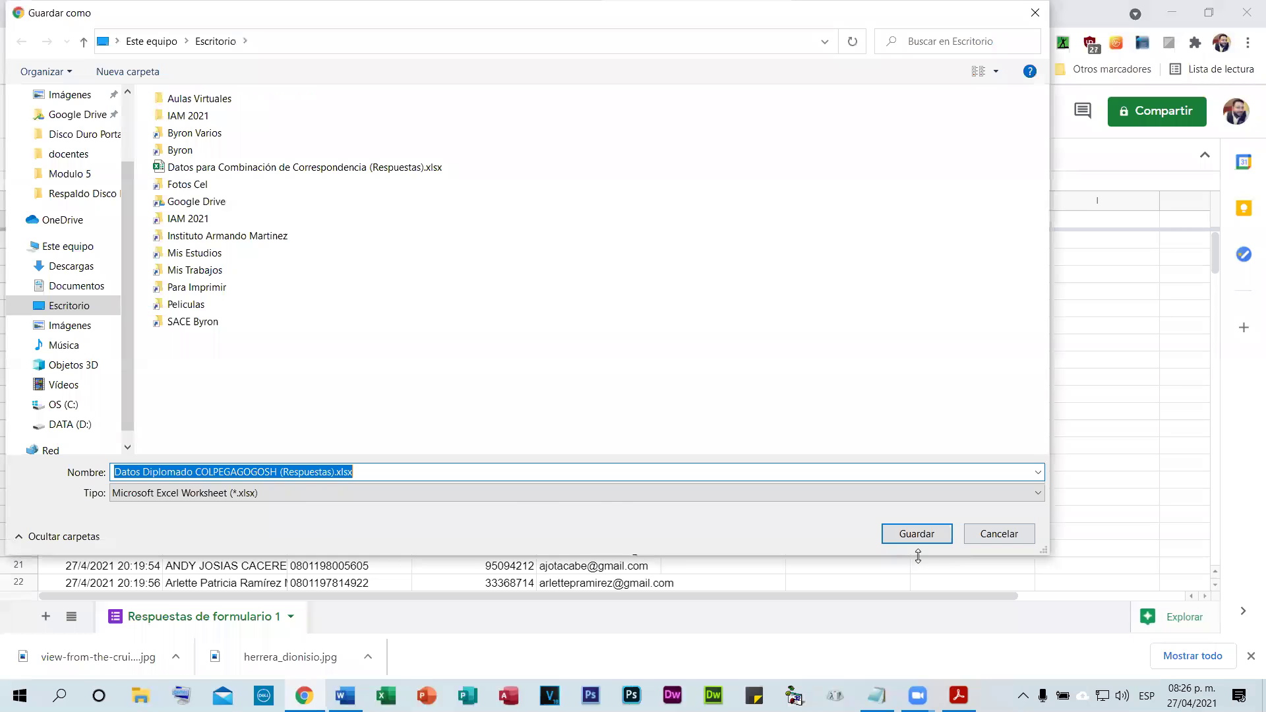
left_click(897, 536)
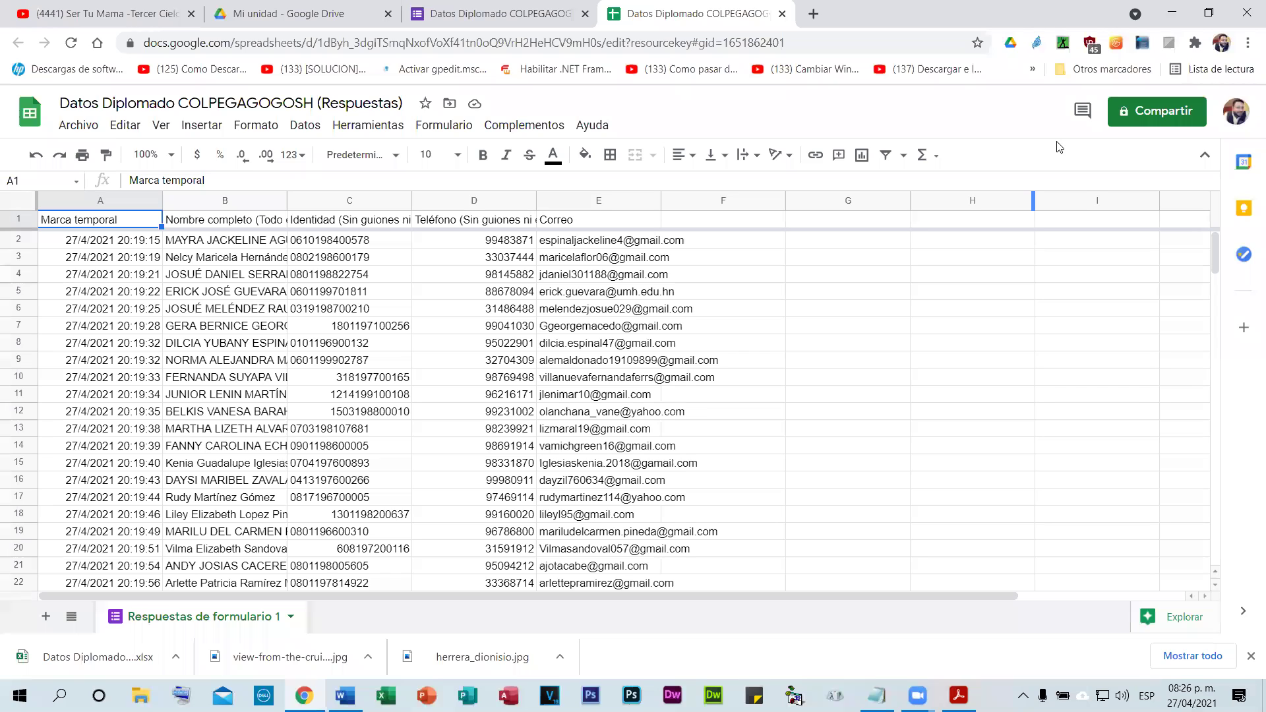
- Switch to the downloaded responses workbook in Excel and delete the "Marca temporal" column
left_click(1169, 13)
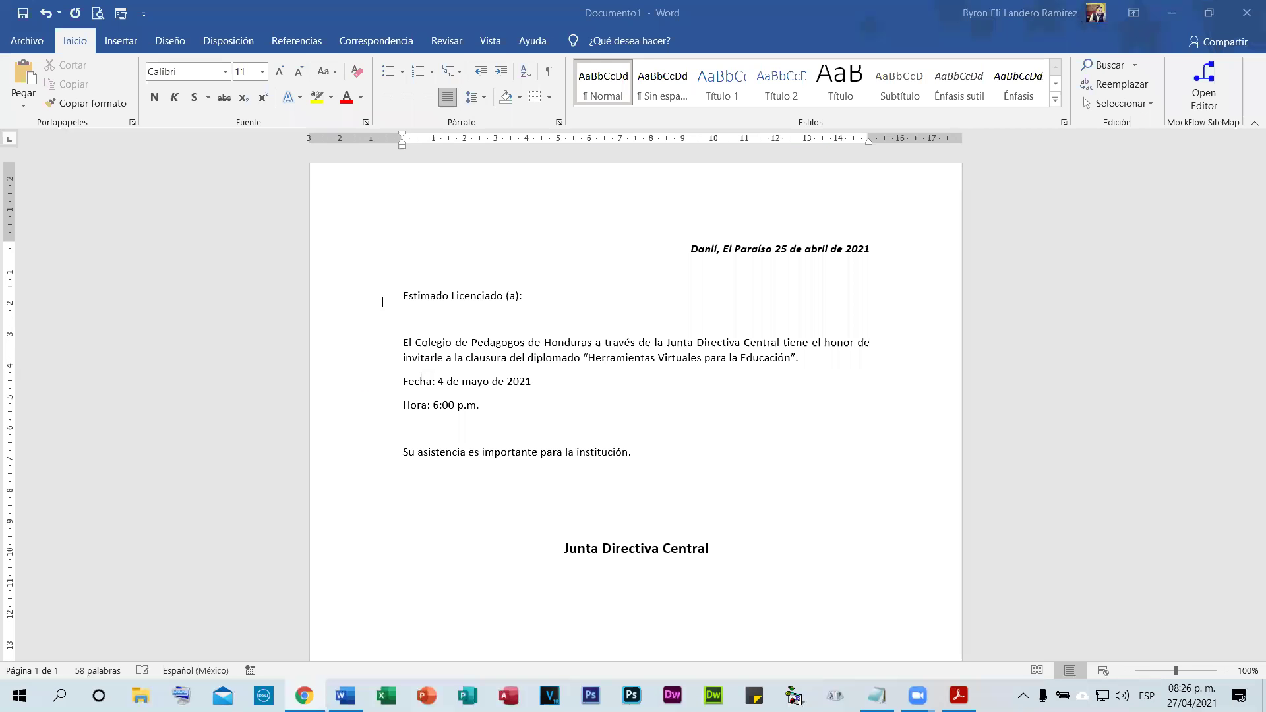
key("super+d")
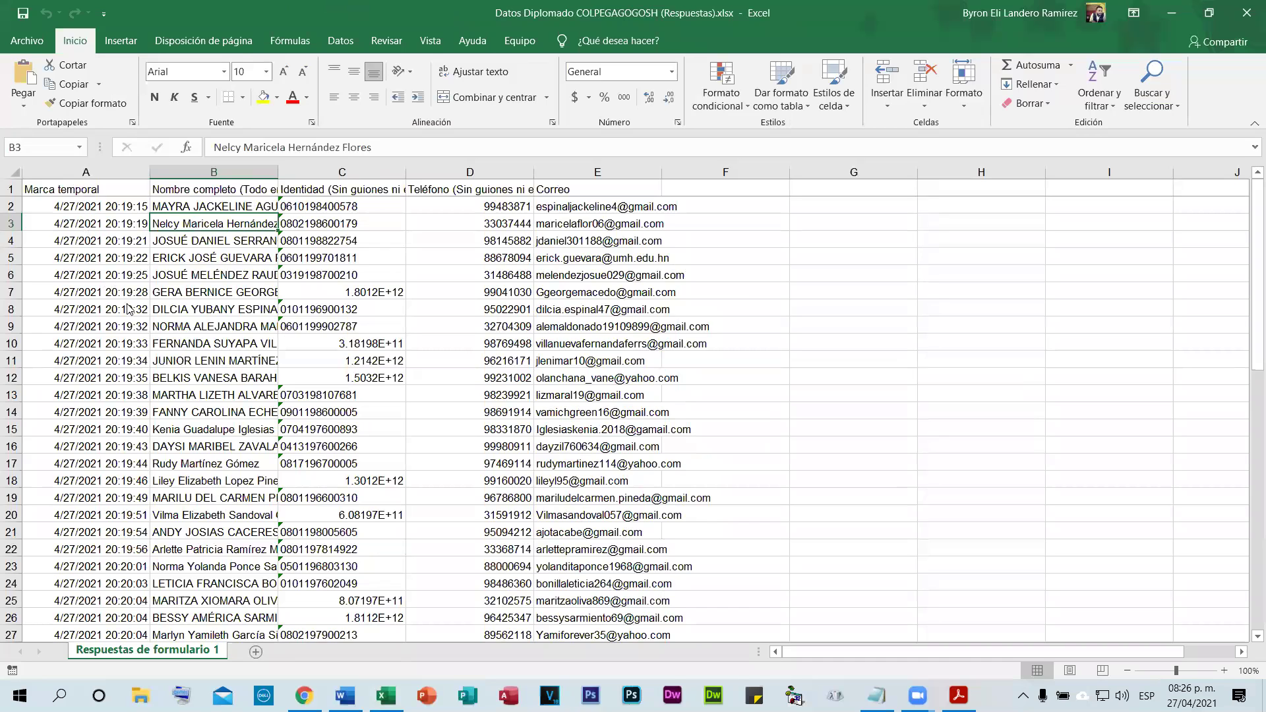
key("ctrl+minus")
- Widen the name, Identidad, Teléfono and Correo columns so their full contents fit
left_click_drag(151, 177, 297, 183)
left_click_drag(426, 169, 510, 171)
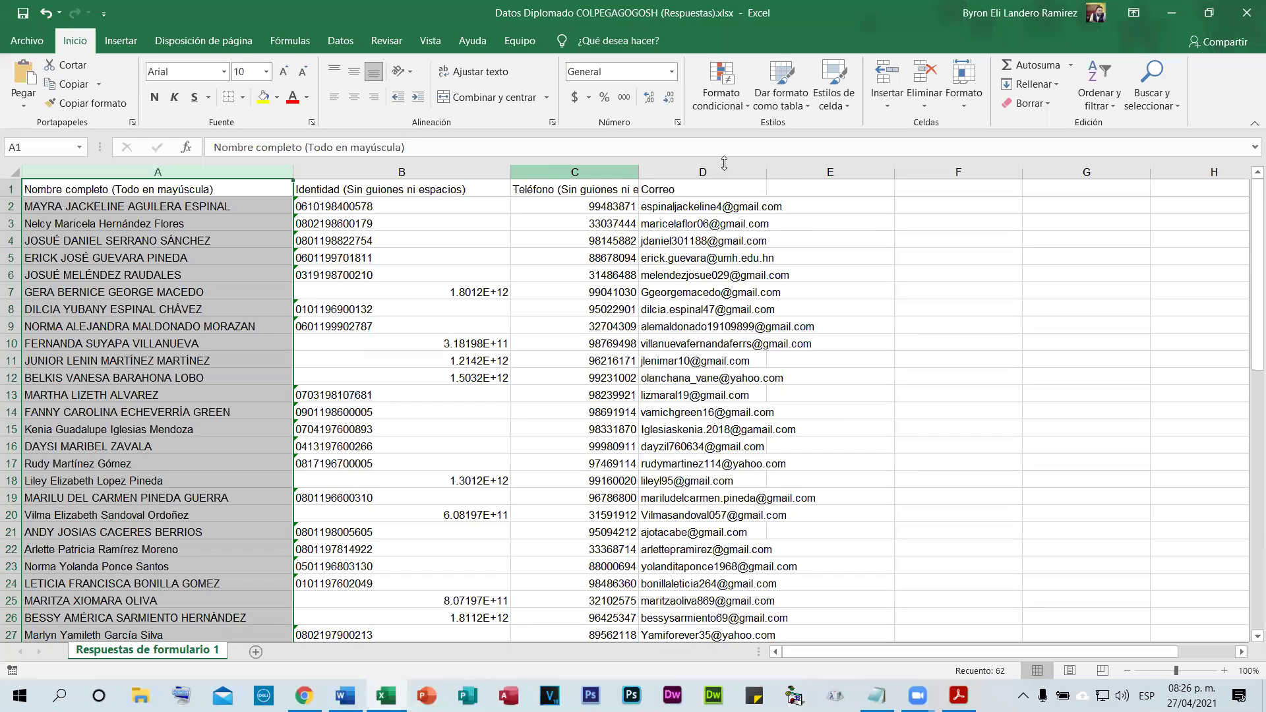
double_click(639, 172)
left_click_drag(847, 171, 964, 173)
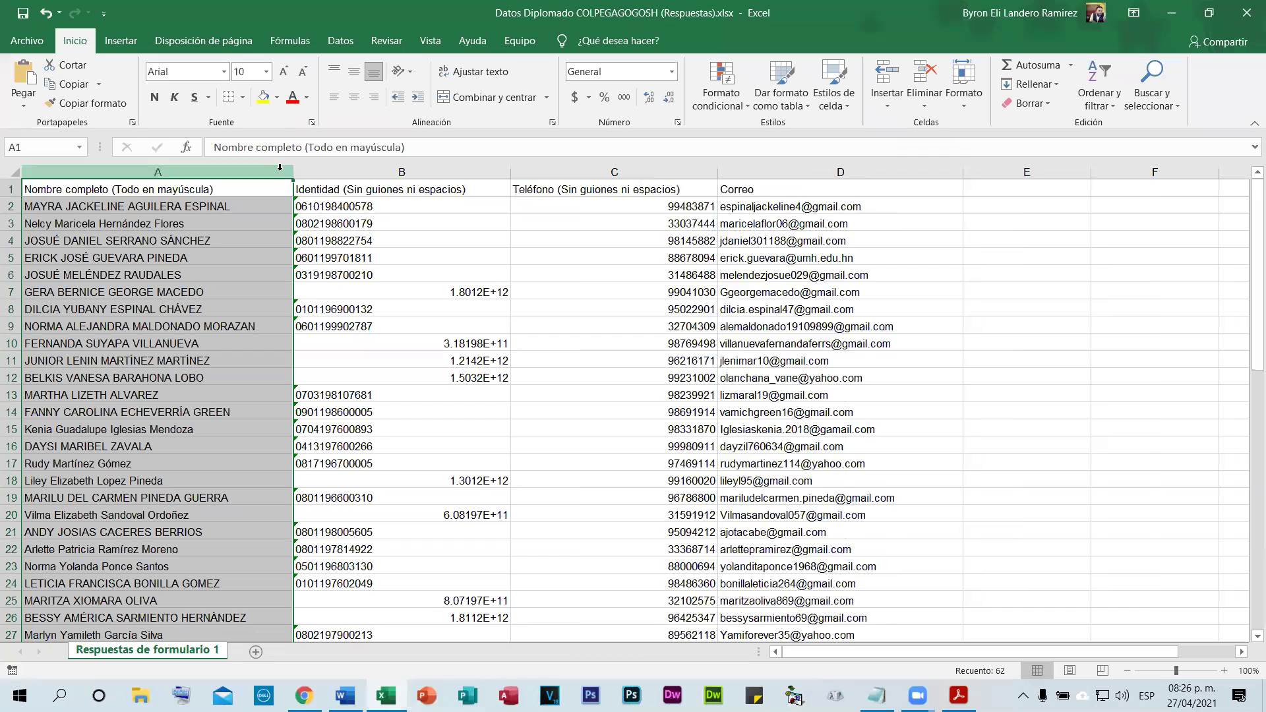
- Centre the contents of the Identidad, Teléfono and Correo columns
left_click(369, 165)
left_click(571, 163, "ctrl")
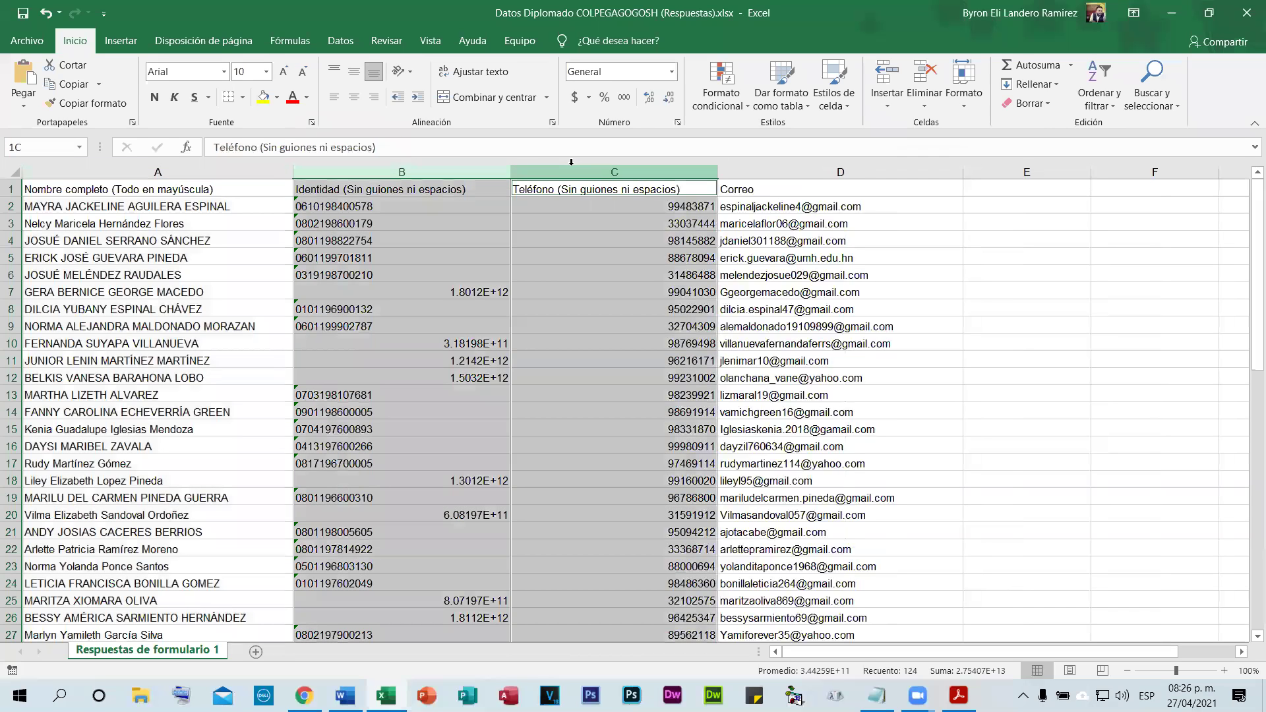
left_click(799, 169, "ctrl")
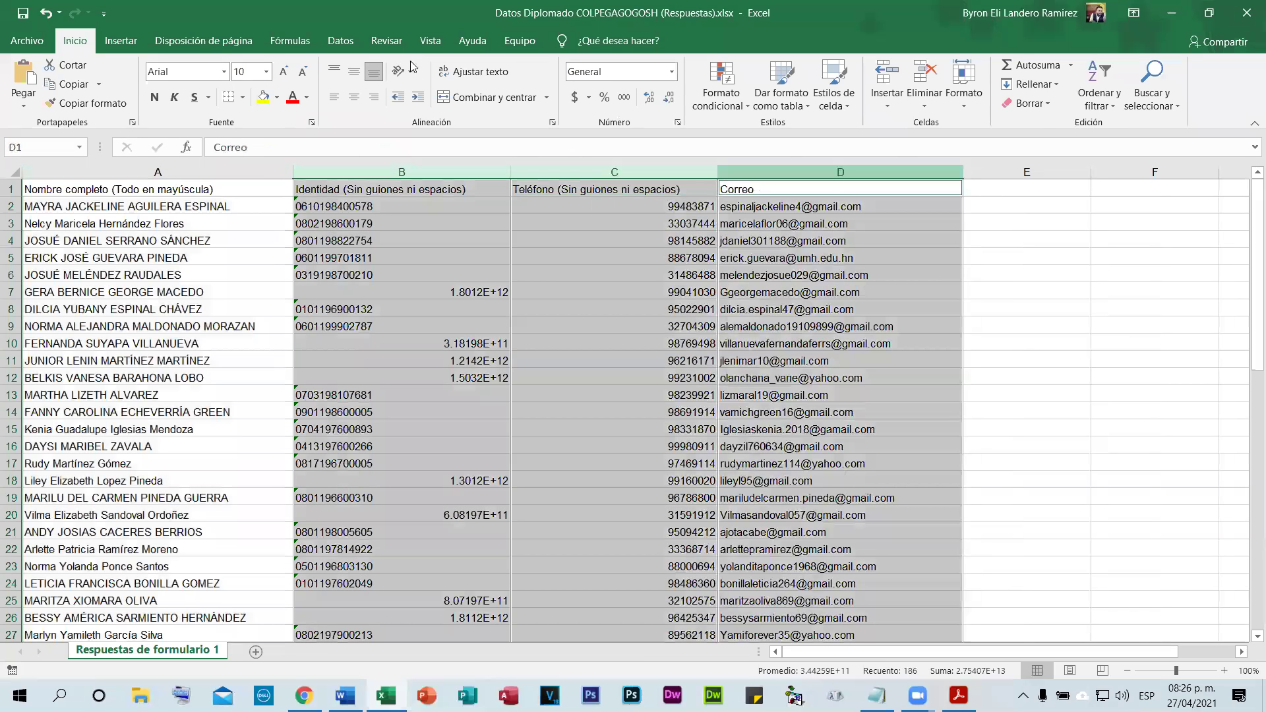
left_click(354, 97)
left_click(461, 398)
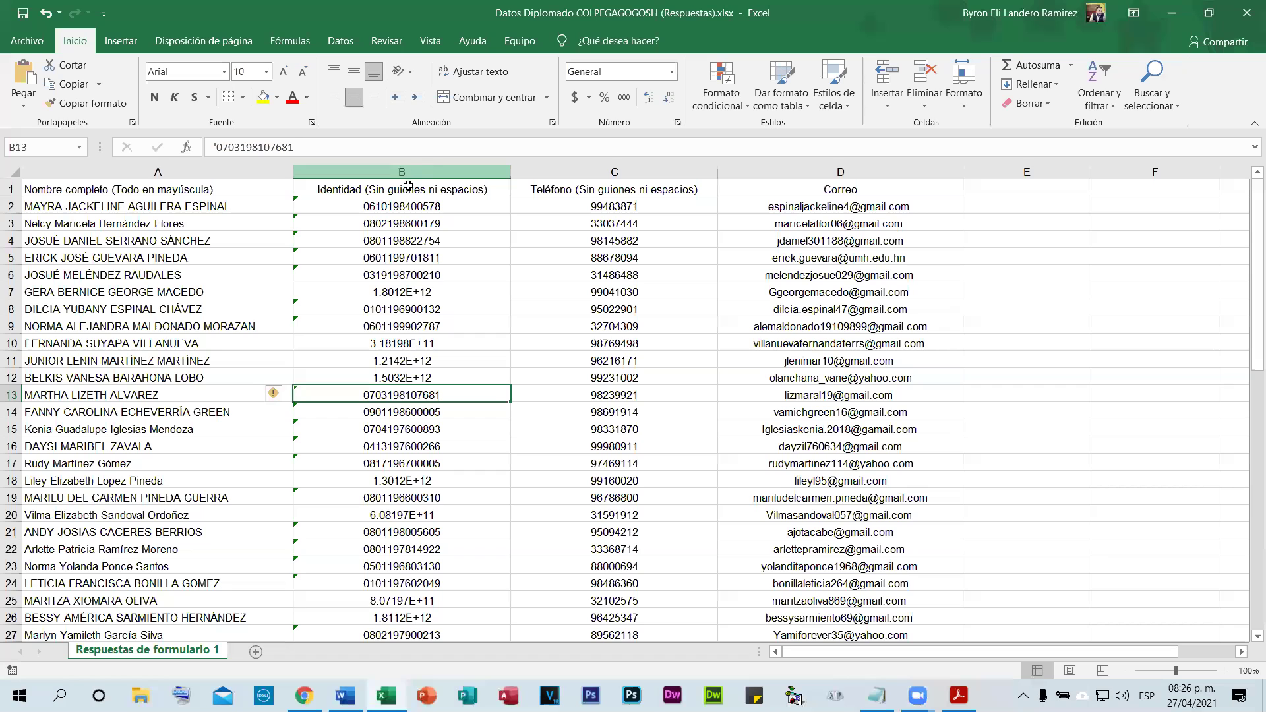
- Apply the Texto number format to the whole Identidad column
key("ctrl+space")
left_click(672, 72)
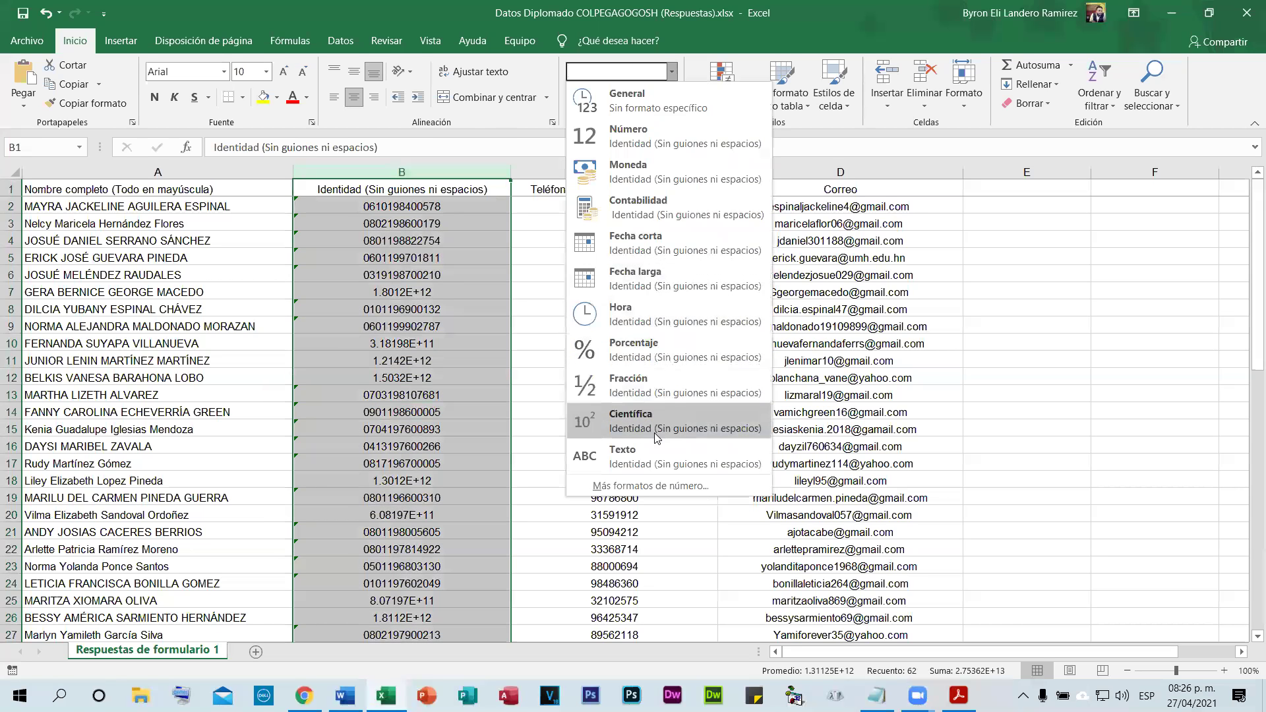
left_click(653, 457)
- Re-enter the Identidad cells shown in scientific notation from row 7 to row 25 so they display as text
left_click(440, 351)
left_click(453, 297)
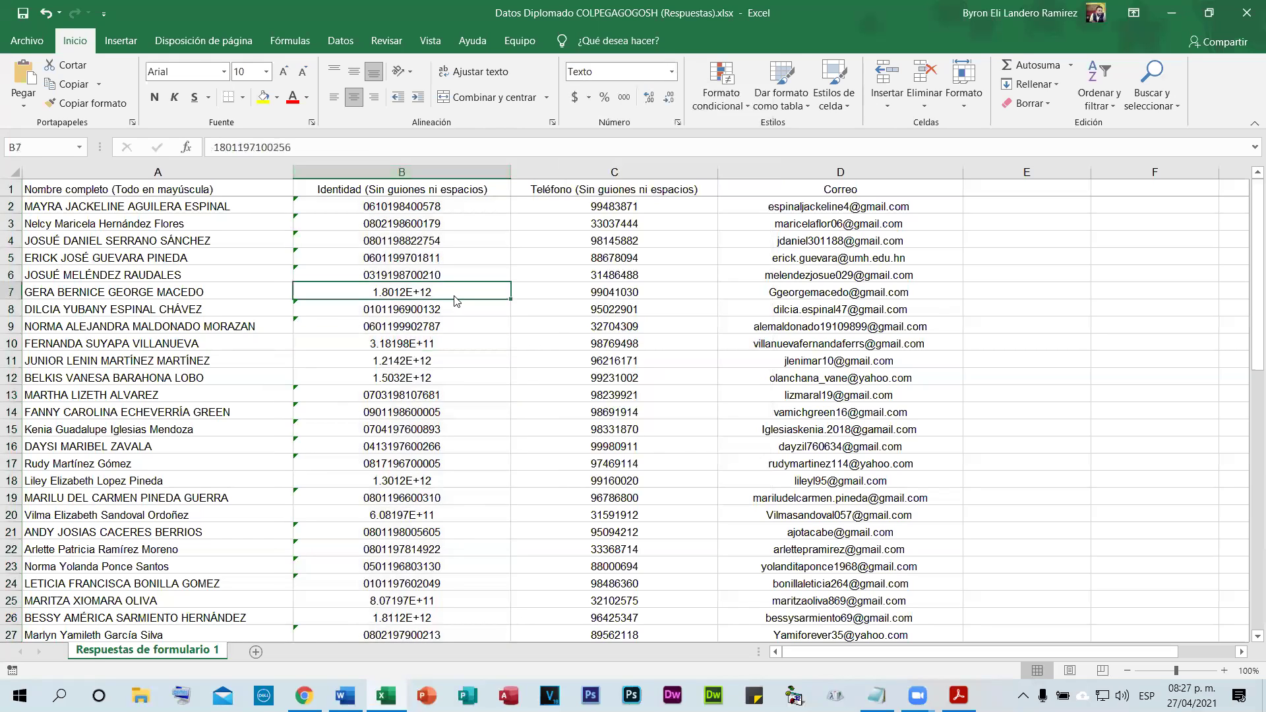
double_click(456, 292)
key("Return")
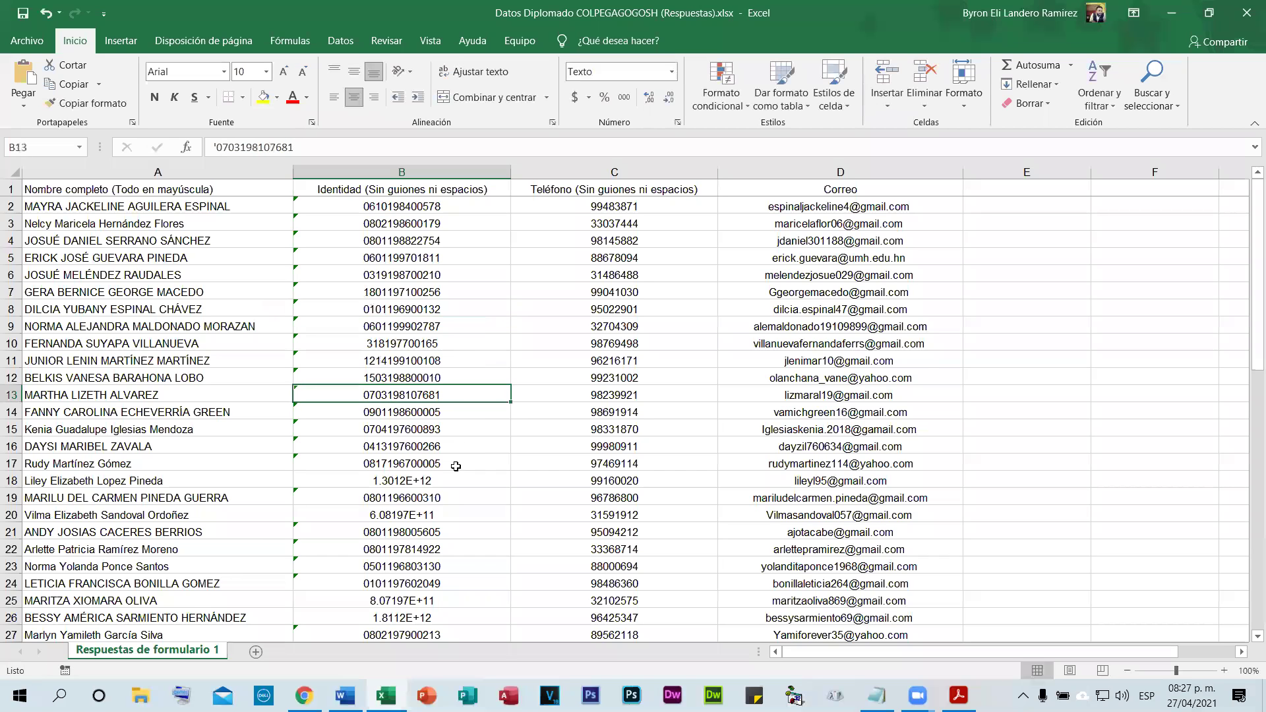
double_click(454, 477)
key("Return")
scroll(454, 478, "down", 4)
double_click(452, 309)
key("Return")
double_click(449, 397)
key("Return")
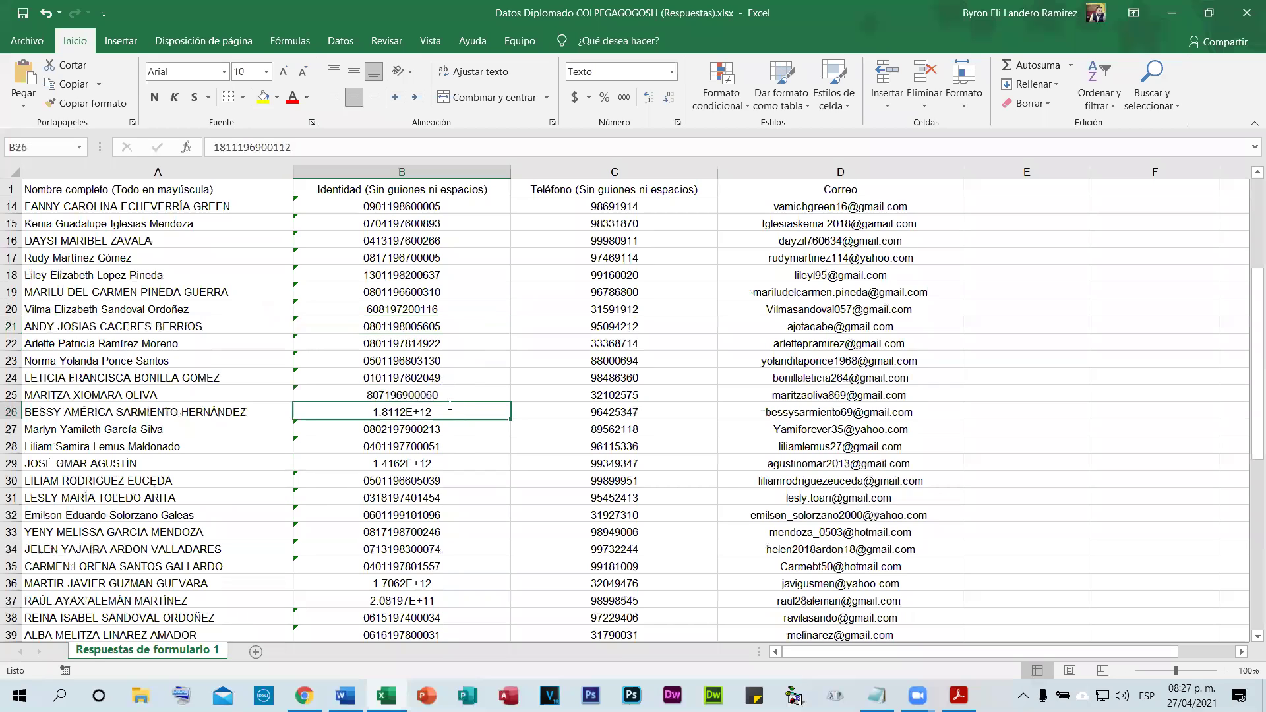
- Re-enter the Identidad cells shown in scientific notation in rows 26, 29, 36 and 37 so they display as text
key("F2")
key("Return")
double_click(445, 461)
key("Return")
double_click(450, 582)
key("Return")
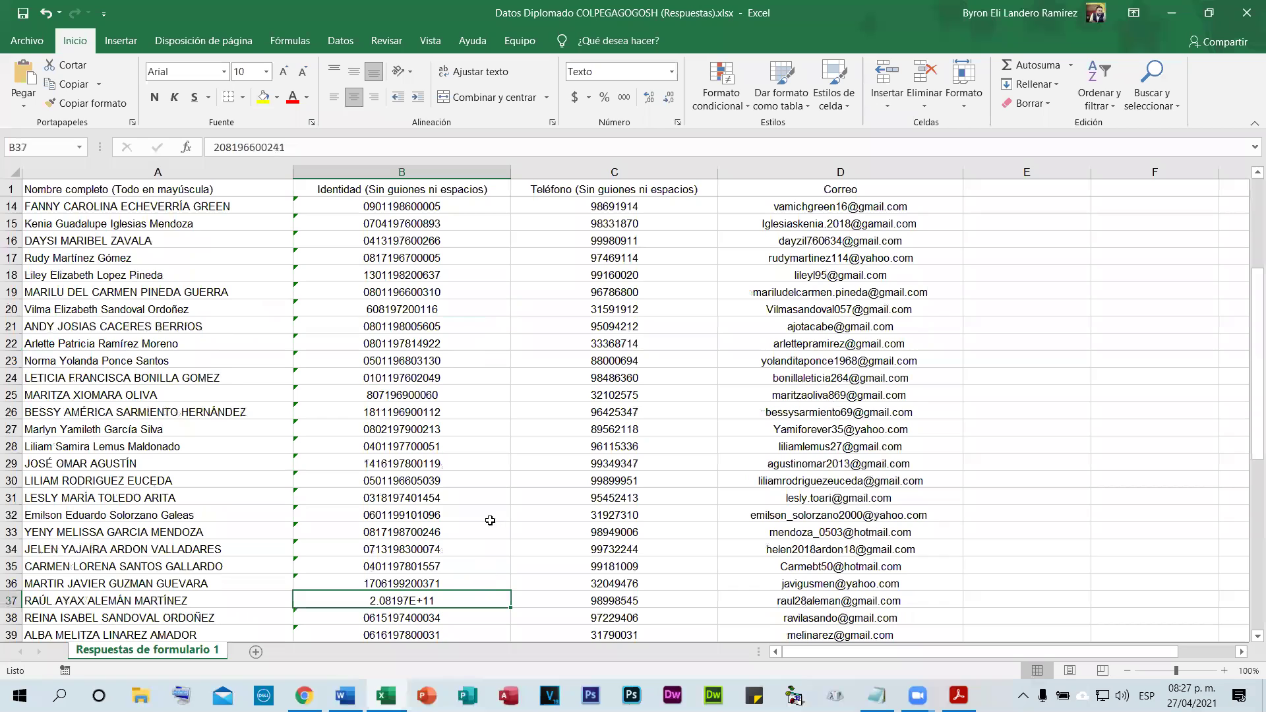
key("F2")
key("Return")
- Re-enter the Identidad cells shown in scientific notation from row 40 to row 48 so they display as text
scroll(471, 444, "down", 4)
double_click(474, 465)
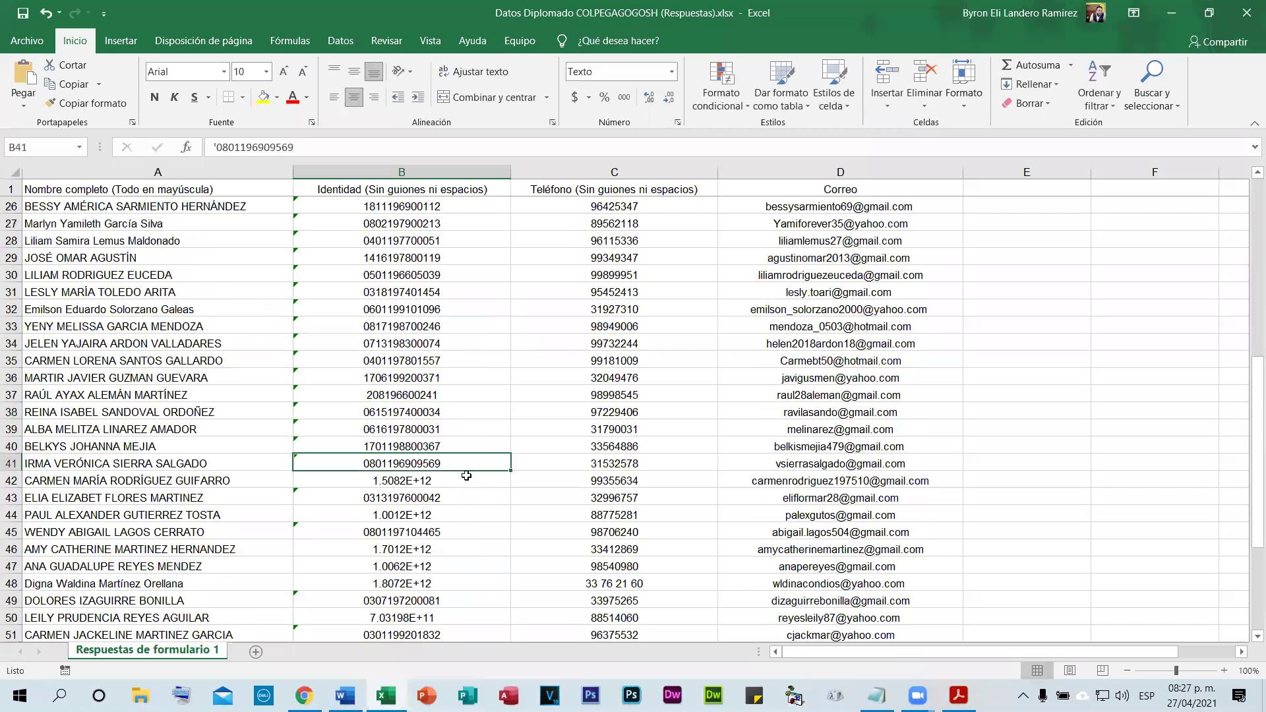
key("Return")
key("F2")
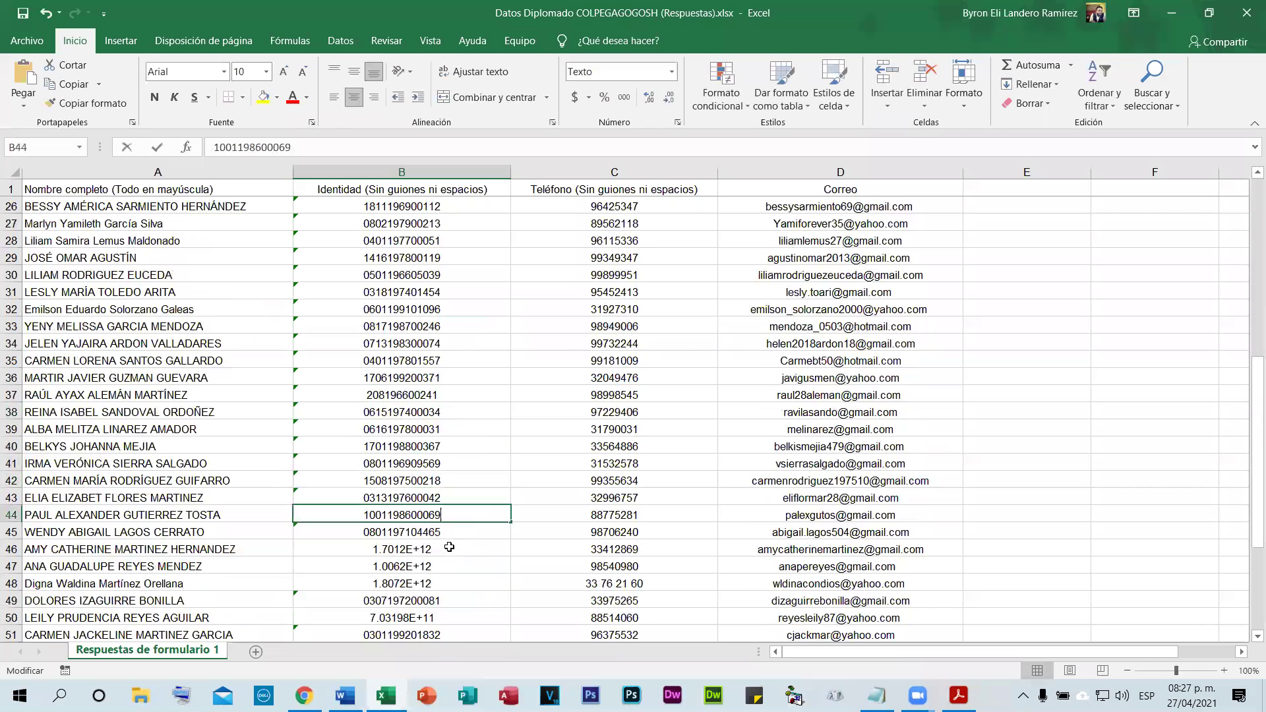
left_click(453, 554)
double_click(447, 567)
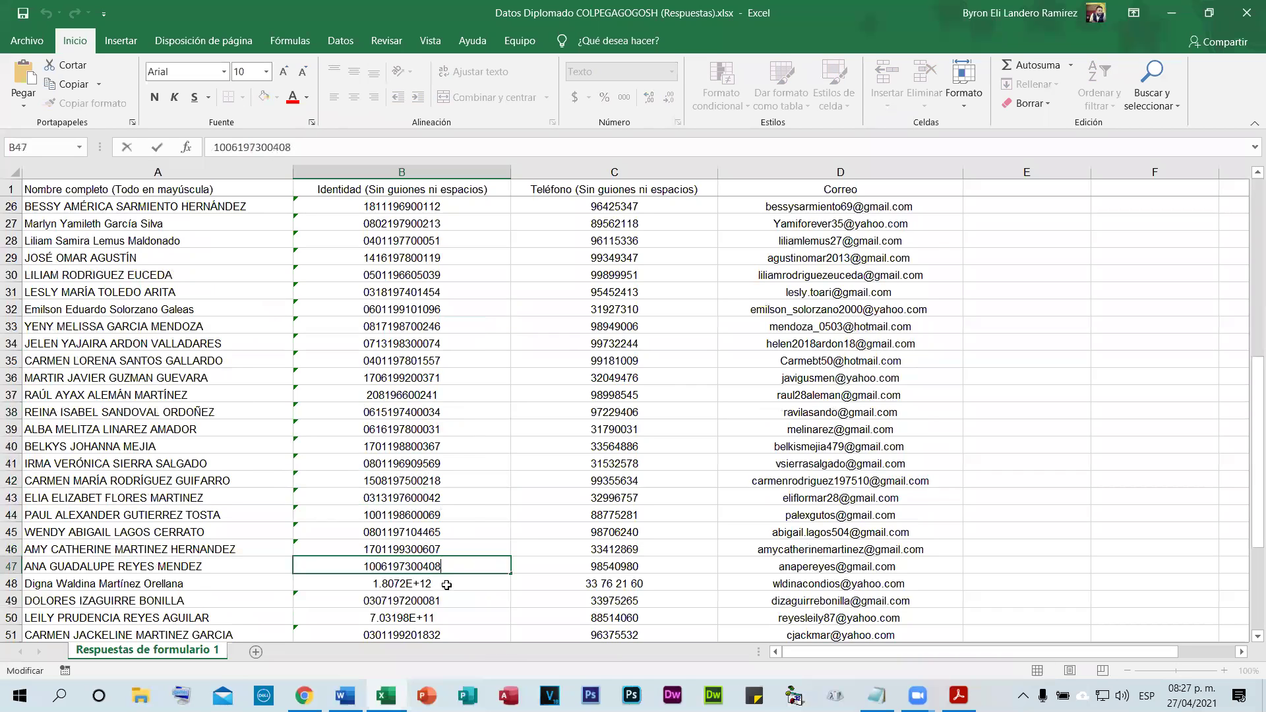
key("Return")
key("F2")
key("Return")
- Re-enter the Identidad cells shown in scientific notation in rows 50, 55, 56 and 60 so they display as text
scroll(486, 493, "down", 4)
double_click(445, 409)
key("Home")
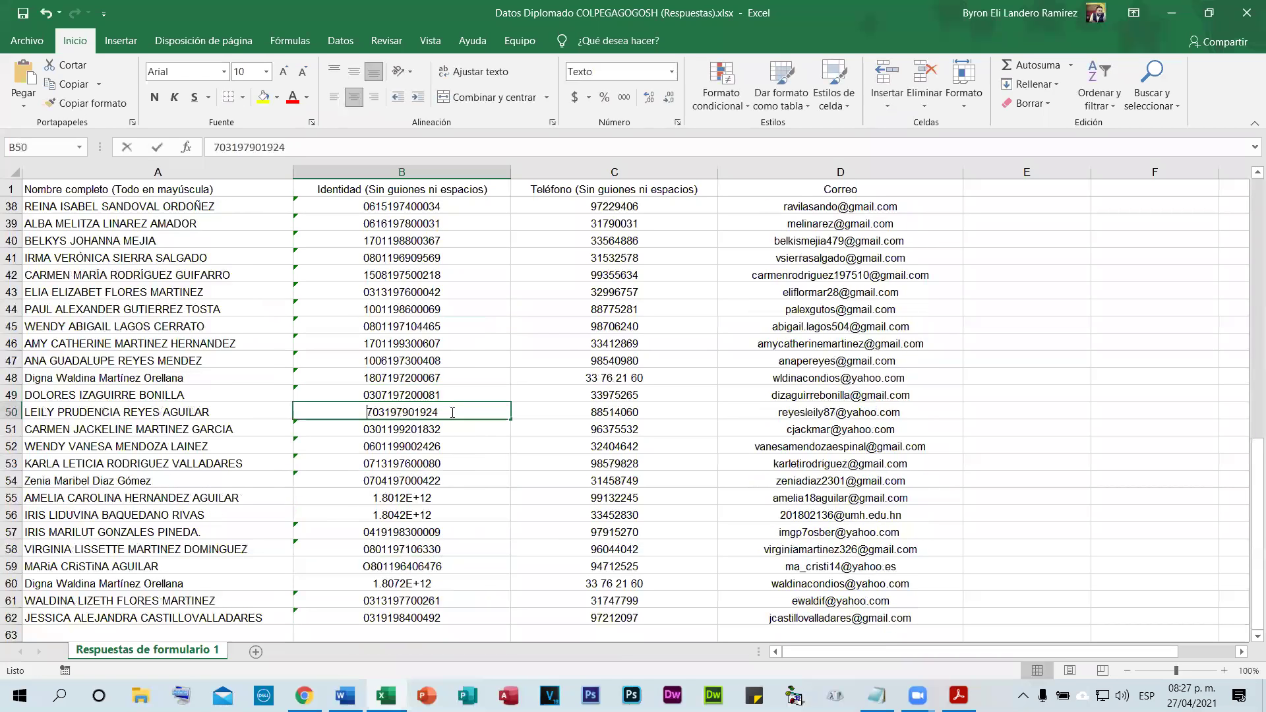
left_click(456, 501)
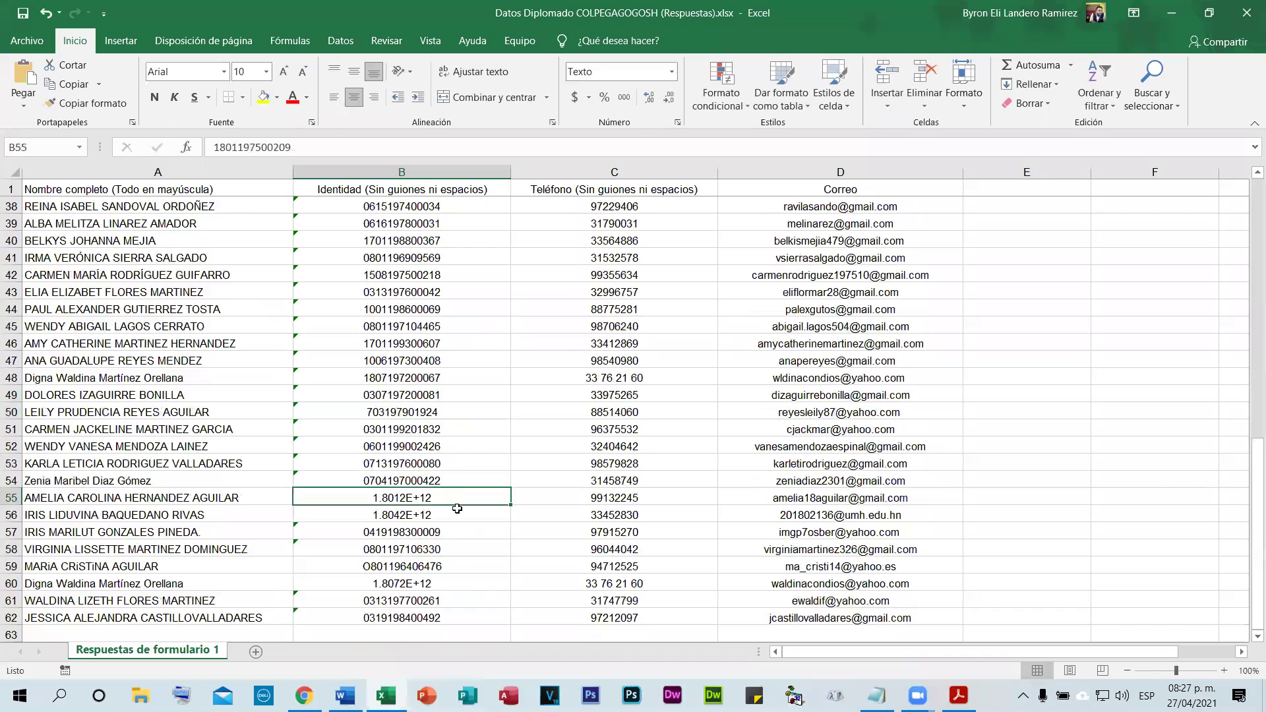
key("F2")
key("Return")
key("F2")
left_click(443, 585)
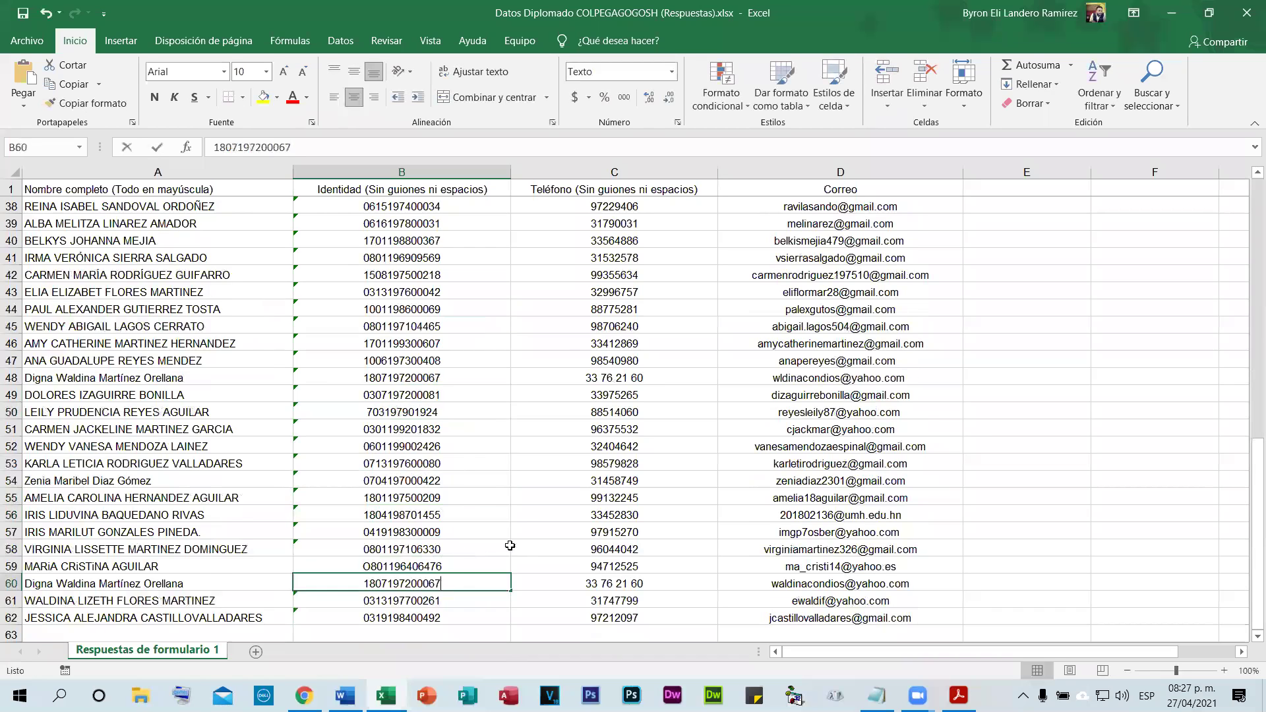
key("F2")
key("Return")
- Remove the spaces from the phone number in cell C60
scroll(491, 495, "down", 3)
scroll(563, 451, "up", 5)
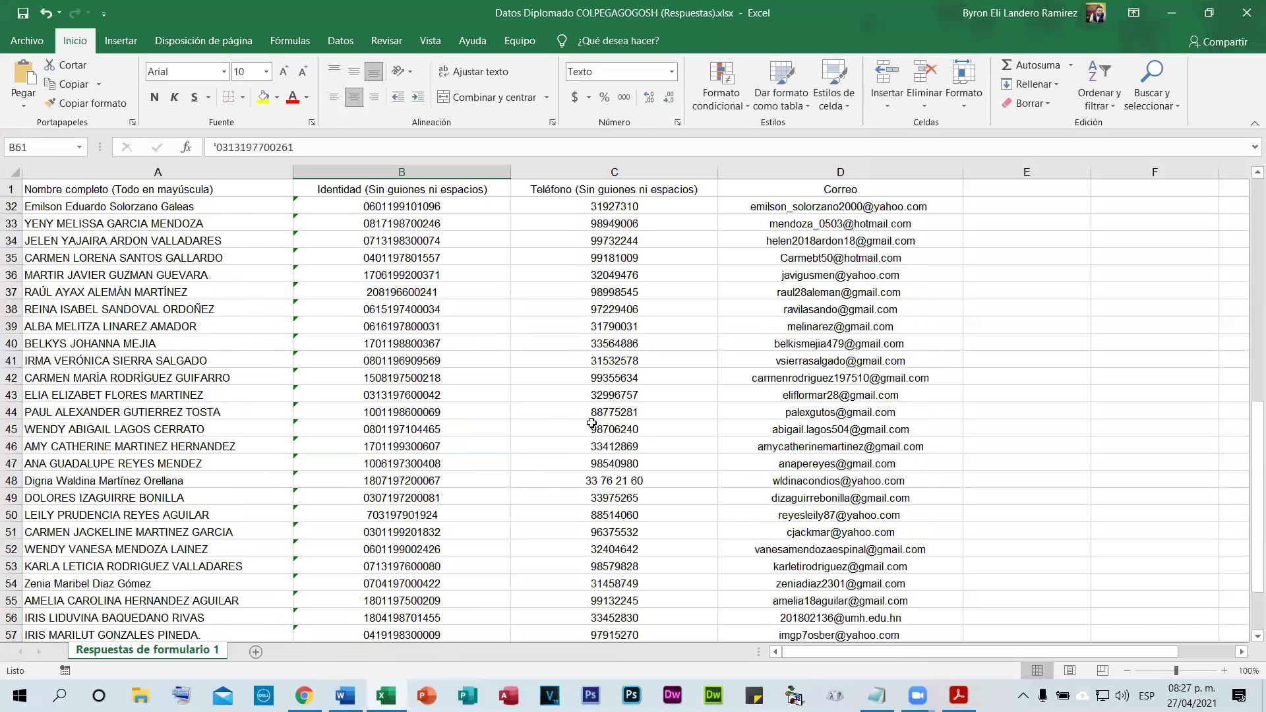
scroll(604, 432, "down", 3)
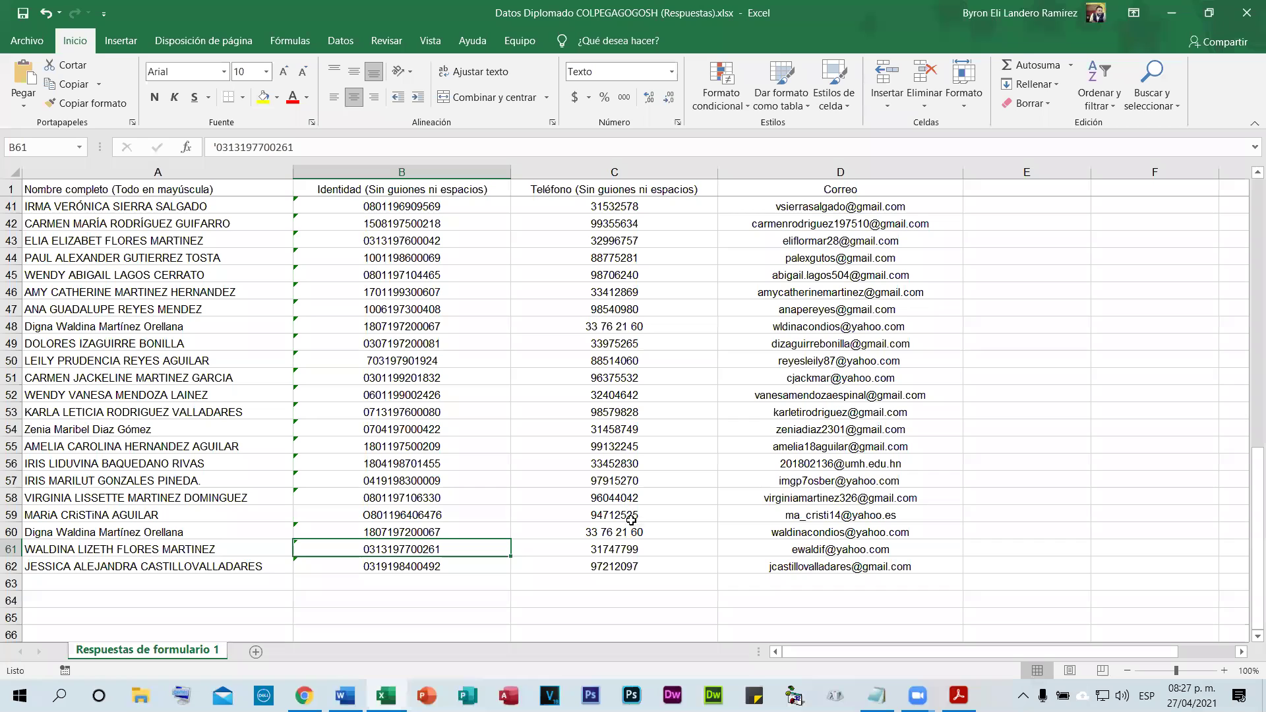
left_click(597, 528)
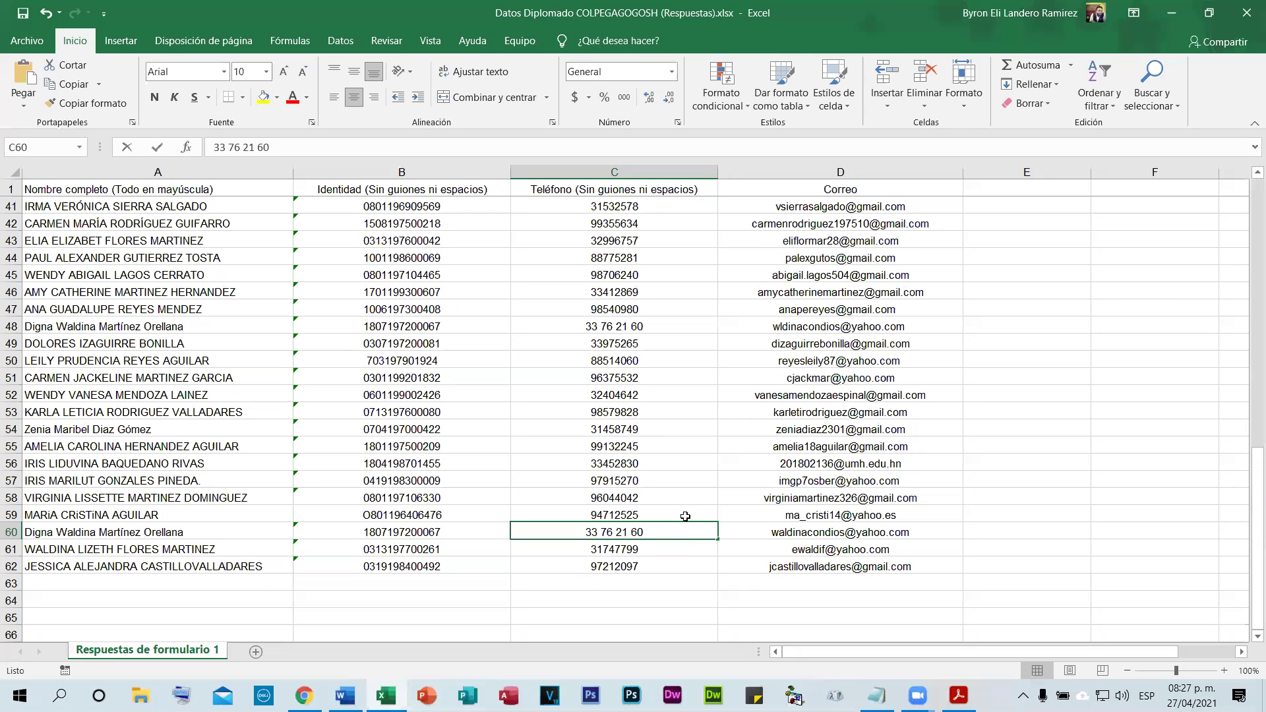
double_click(616, 530)
key("BackSpace")
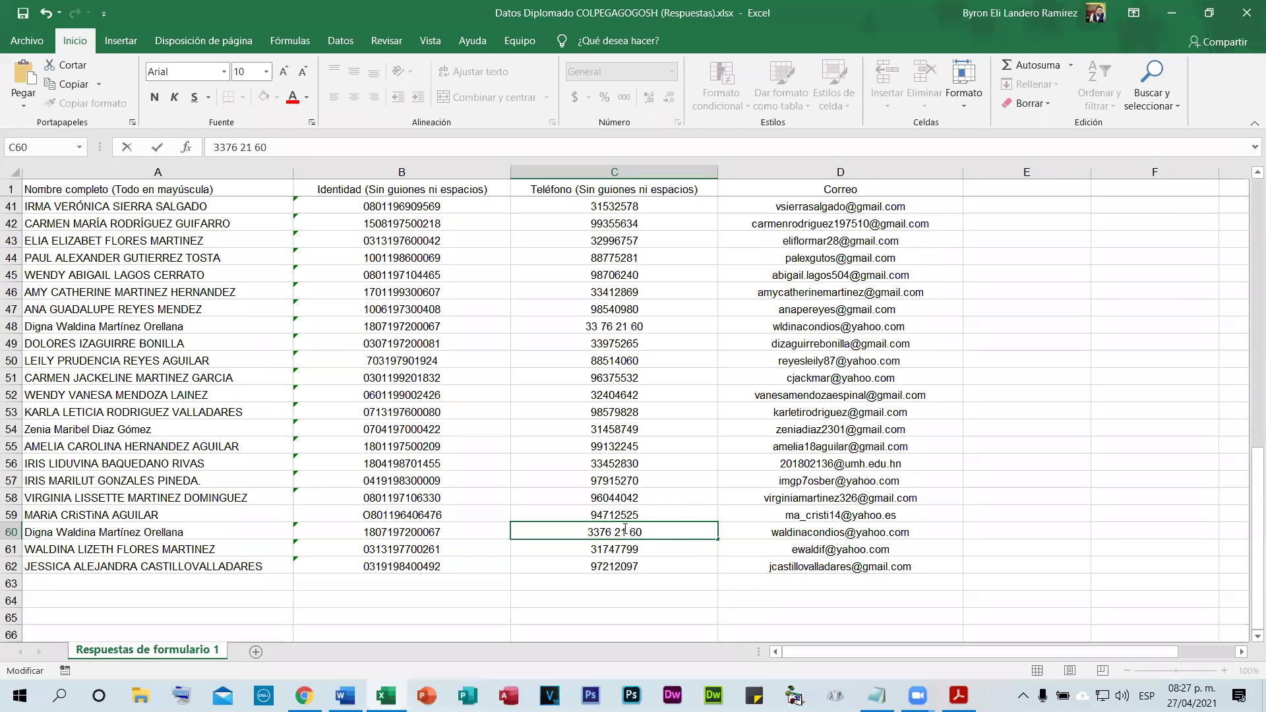
key("Right")
key("Right")
key("Delete")
key("Right")
key("Right")
key("Delete")
- Remove the spaces from the phone number in cell C48
left_click(604, 324)
double_click(604, 324)
key("BackSpace")
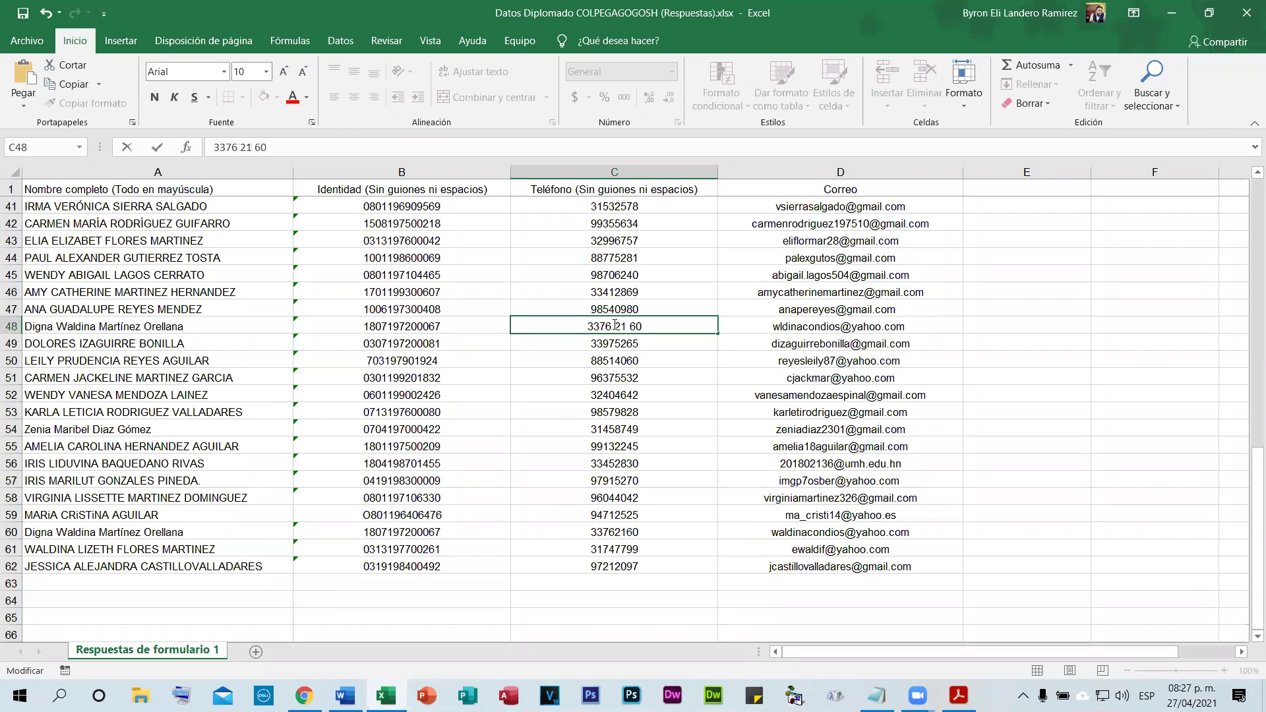
key("Right")
key("Right")
key("Delete")
key("Delete")
left_click(976, 463)
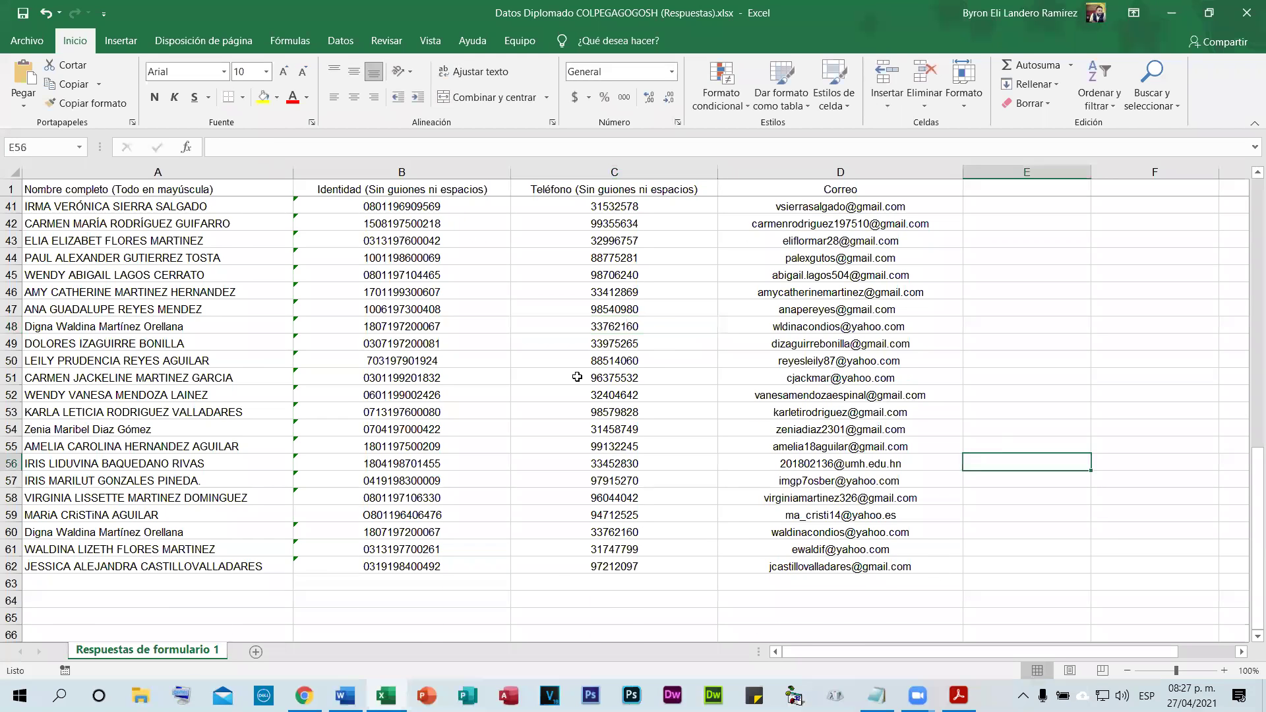
- Shorten the header in A1 to "Nombre completo" by removing the parenthetical note
scroll(567, 363, "up", 8)
scroll(360, 226, "up", 5)
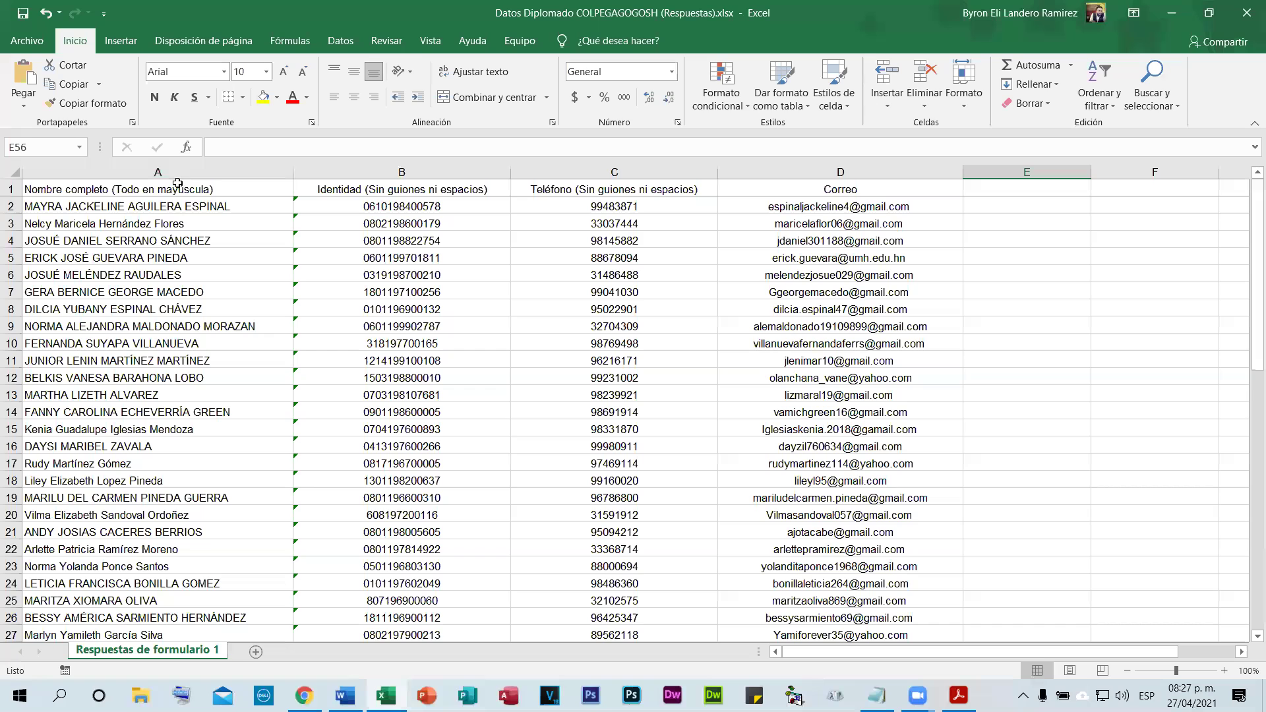
double_click(107, 194)
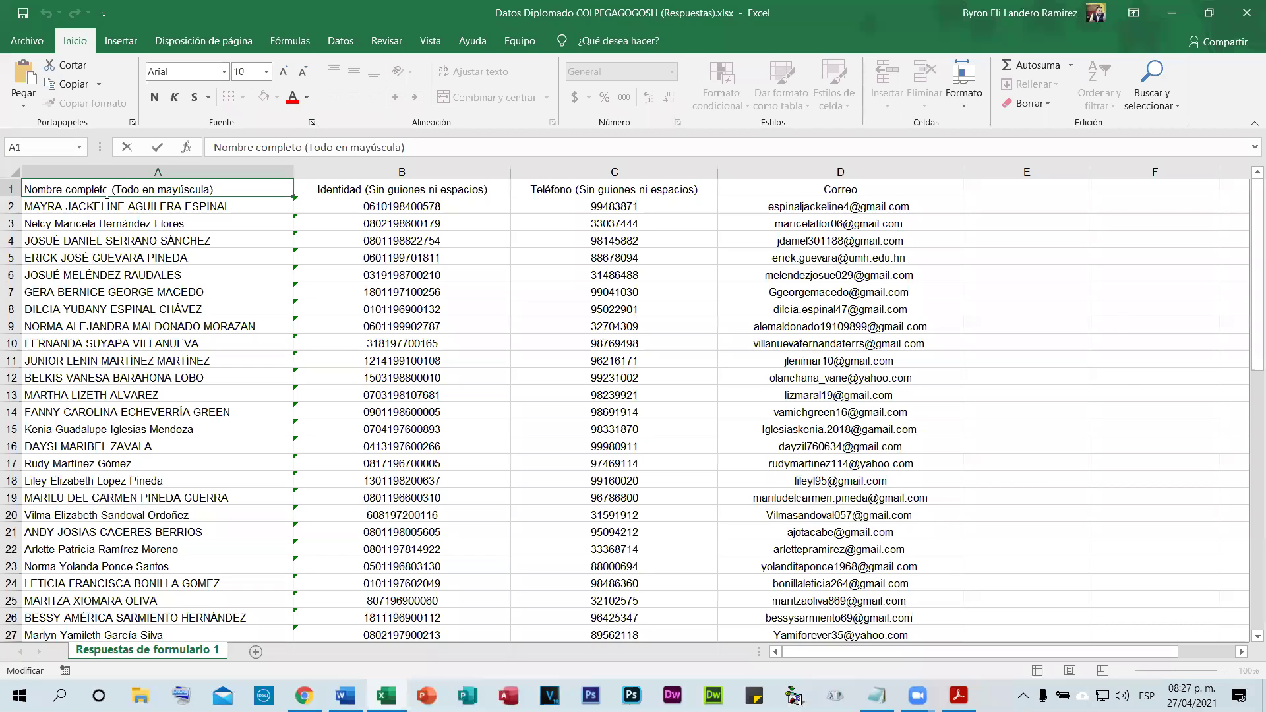
left_click_drag(107, 193, 231, 204)
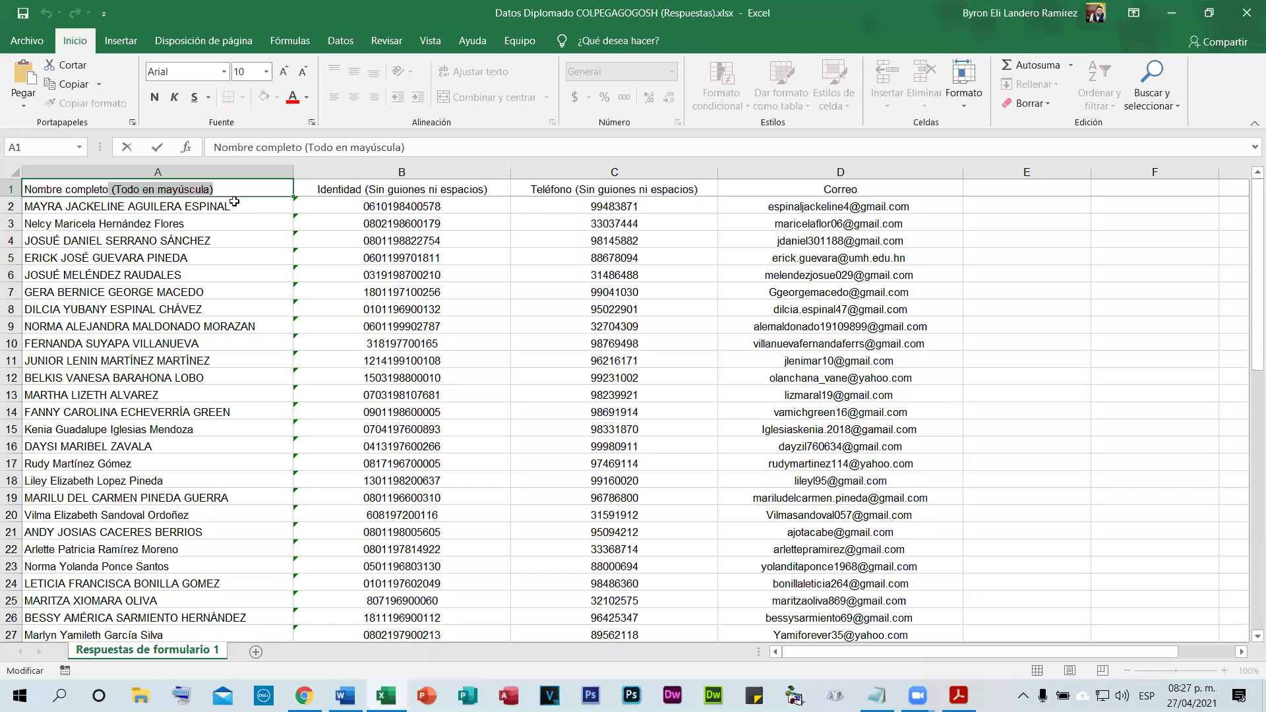
key("BackSpace")
- Shorten the headers in B1 and C1 to "Identidad" and "Teléfono" by removing their parenthetical notes
double_click(325, 189)
left_click_drag(361, 184, 296, 190)
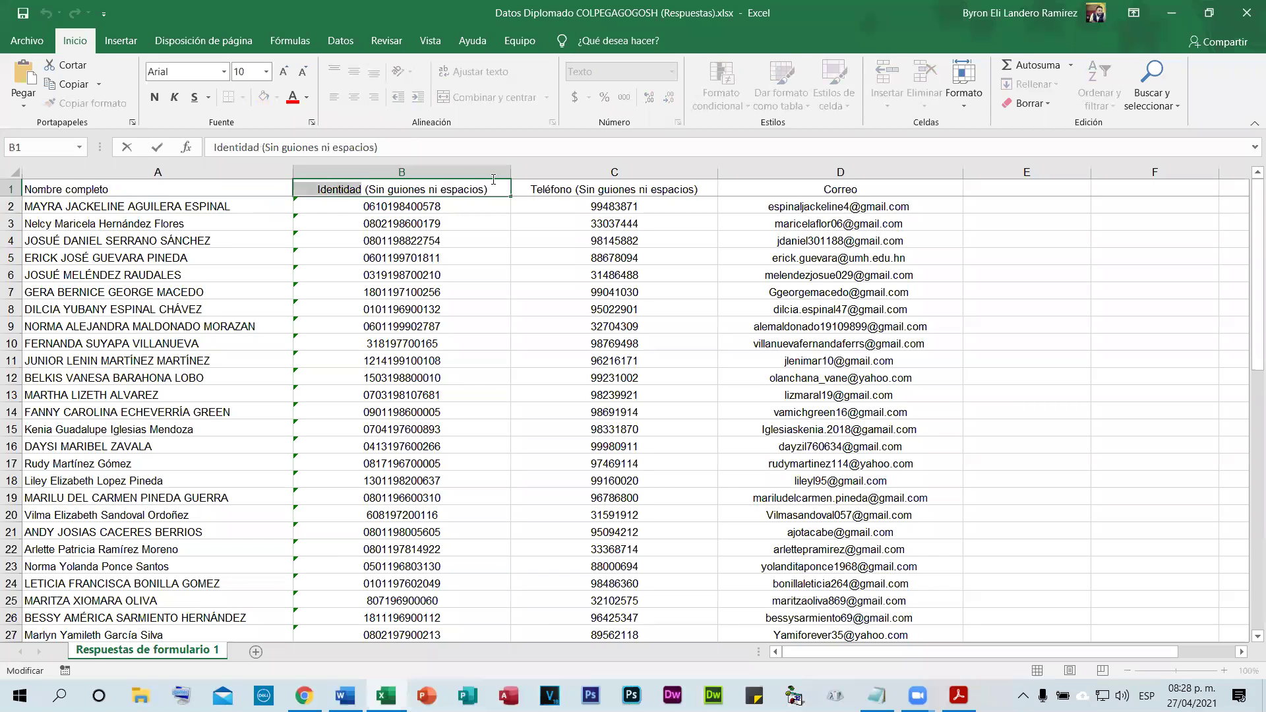
left_click(496, 180, "shift")
key("BackSpace")
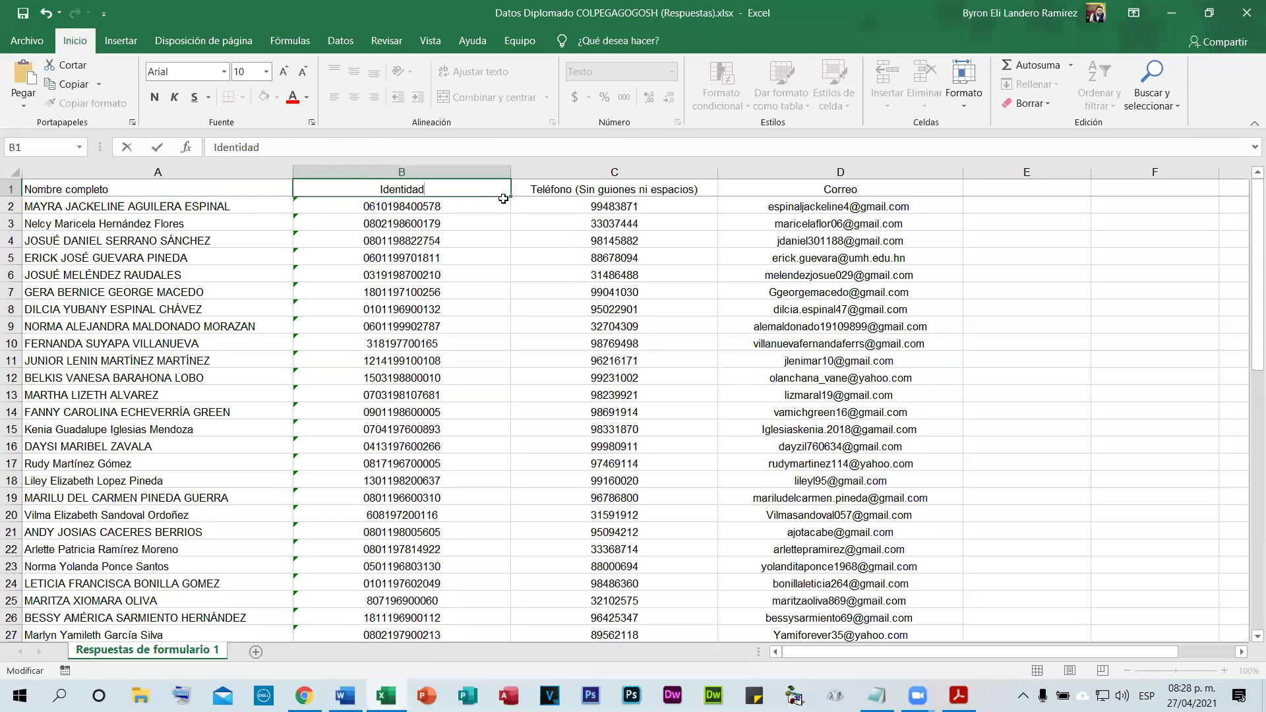
left_click(595, 190)
left_click_drag(575, 191, 726, 191)
key("BackSpace")
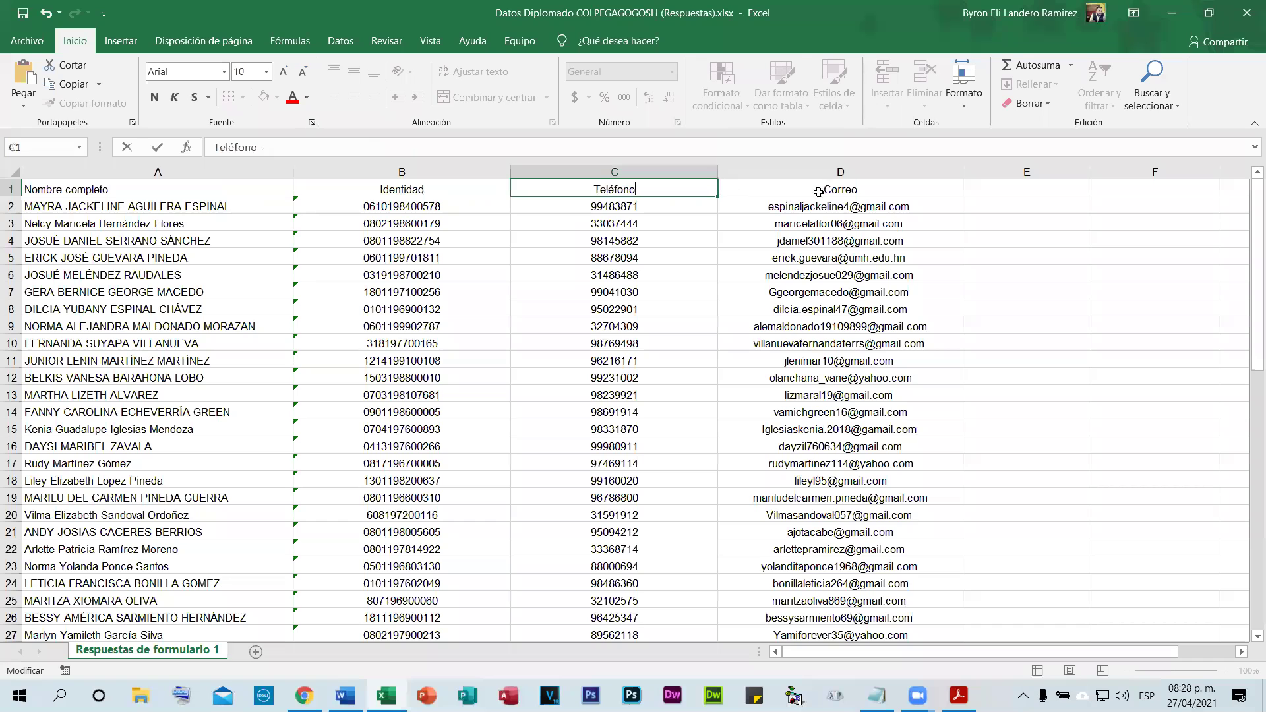
left_click(818, 190)
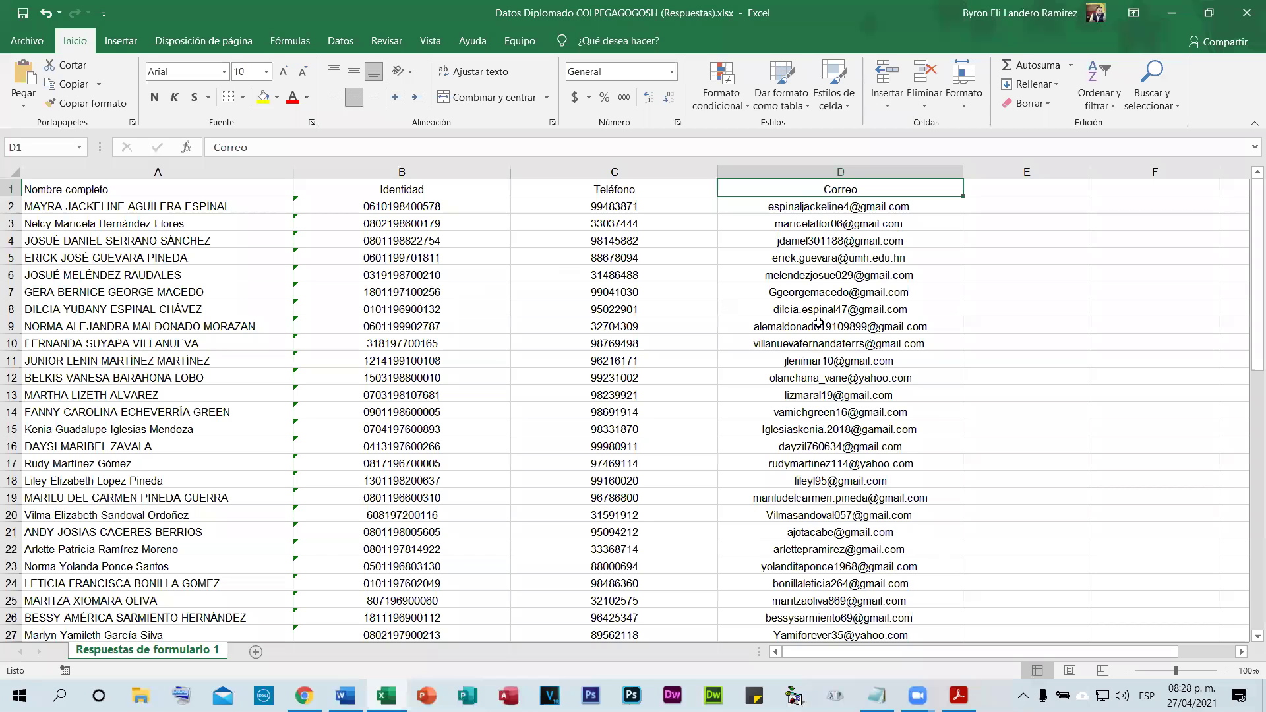
scroll(818, 356, "down", 8)
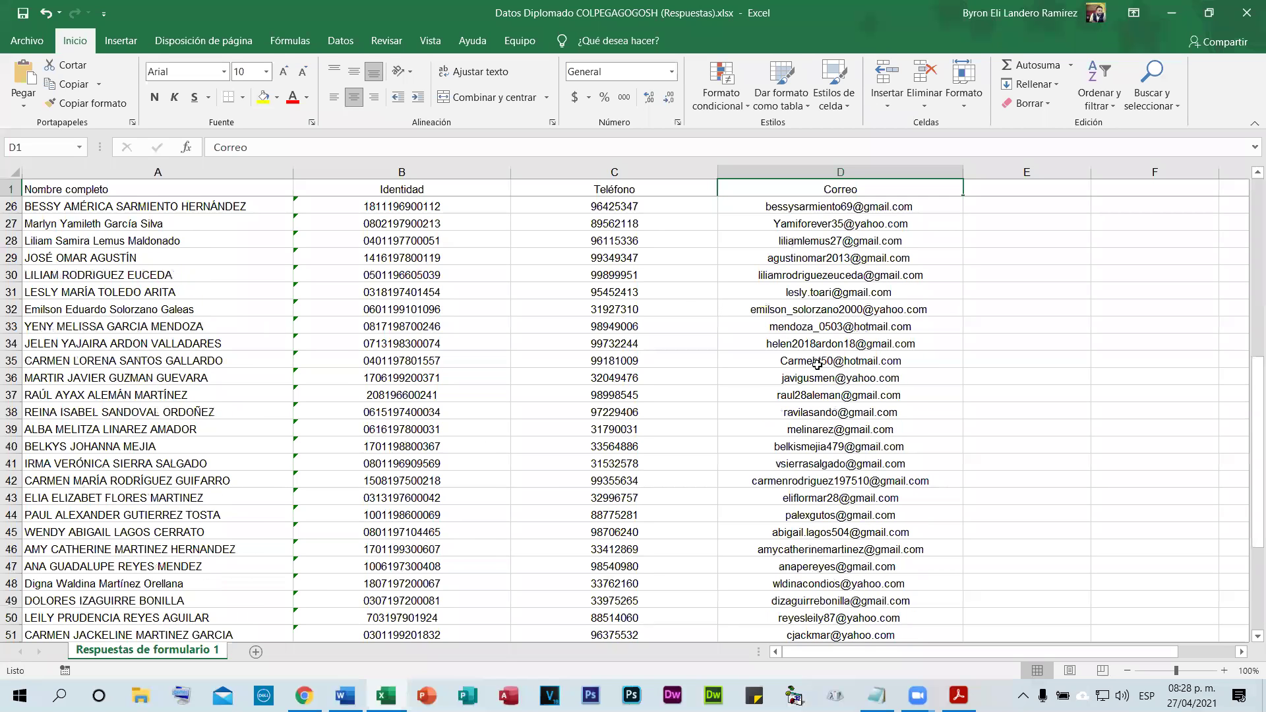
scroll(818, 364, "up", 8)
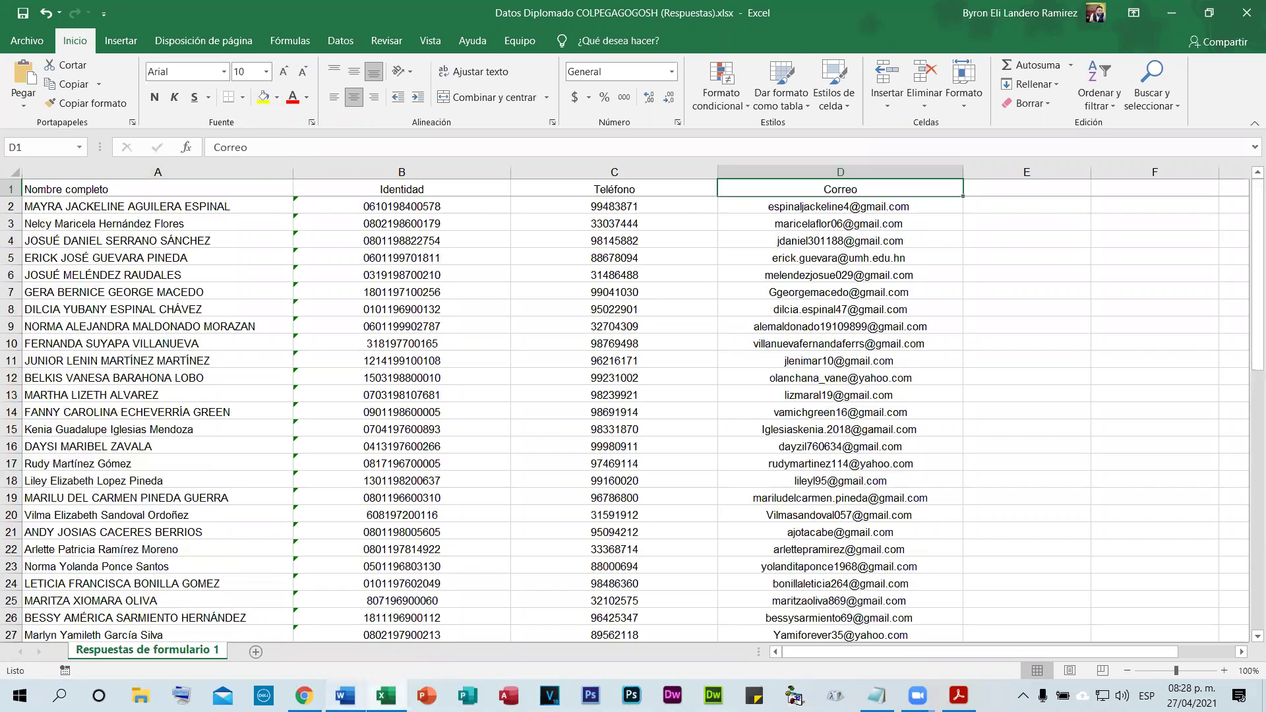
- Open a new blank Word document and maximise its window
right_click(344, 695)
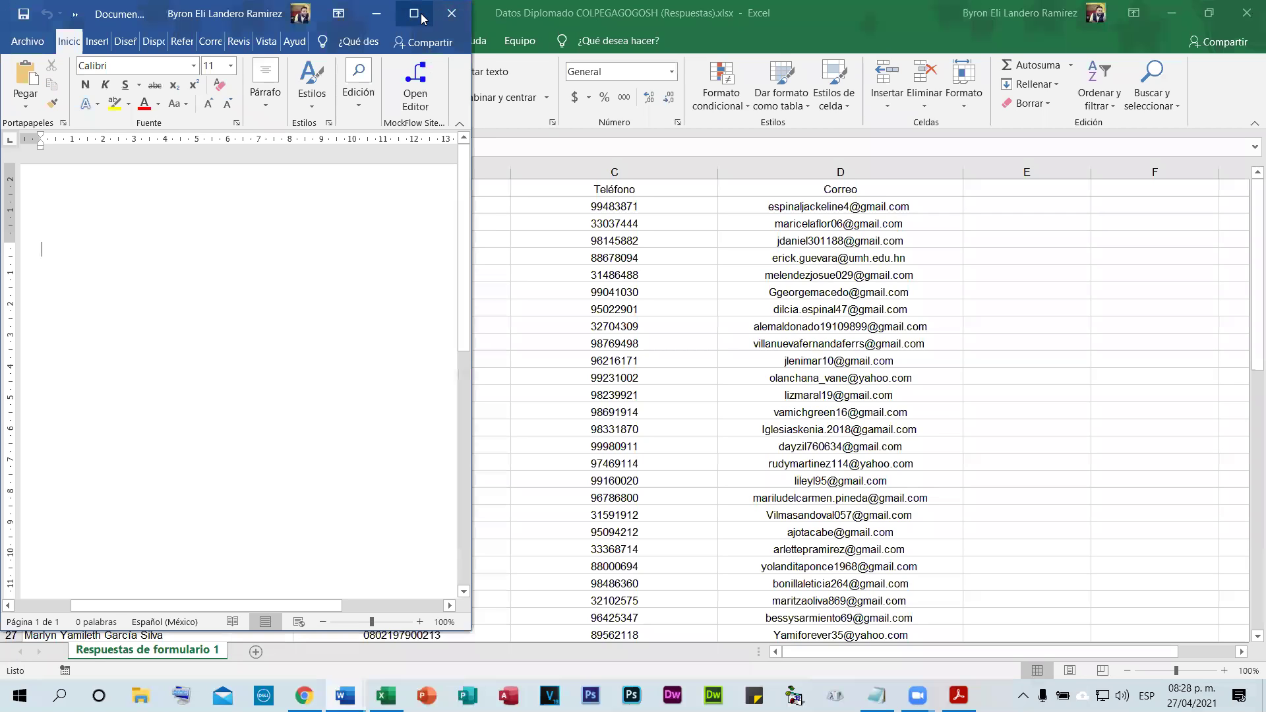
left_click(422, 18)
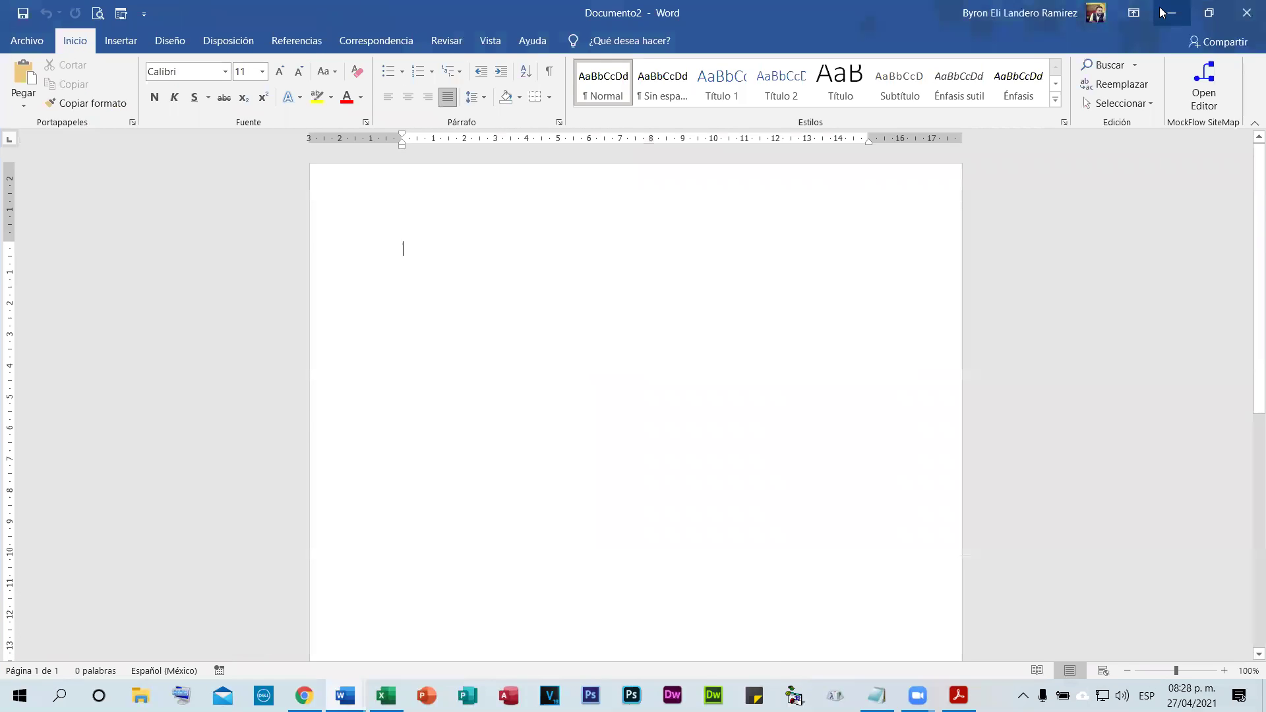
- Return to the Excel workbook and sort the names in column A from A to Z, expanding the selection to the adjacent columns
left_click(1167, 13)
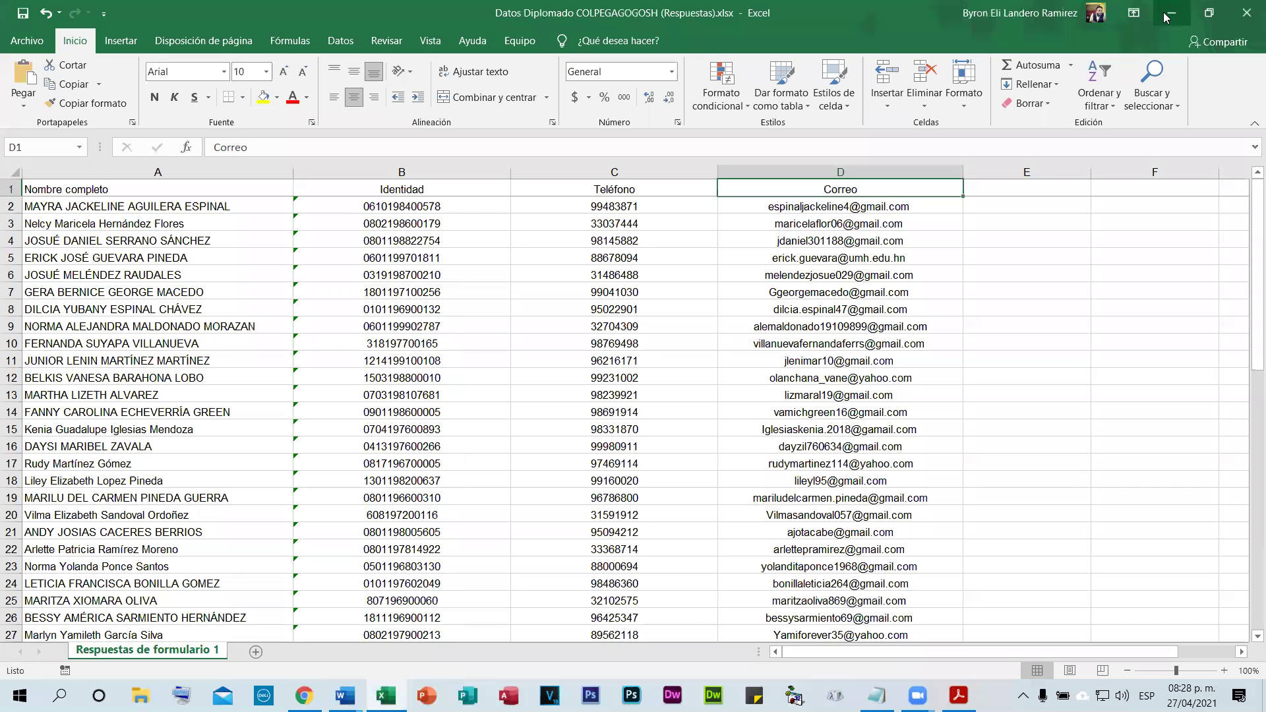
left_click(1167, 13)
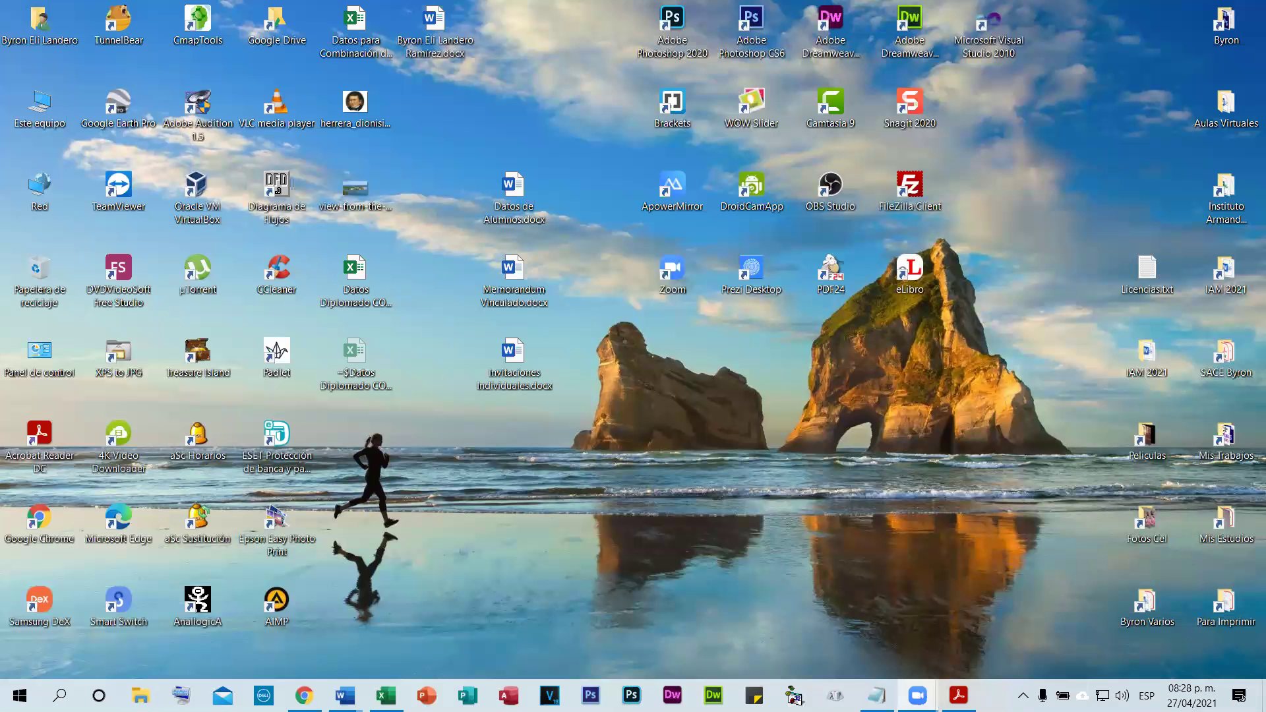
left_click(386, 695)
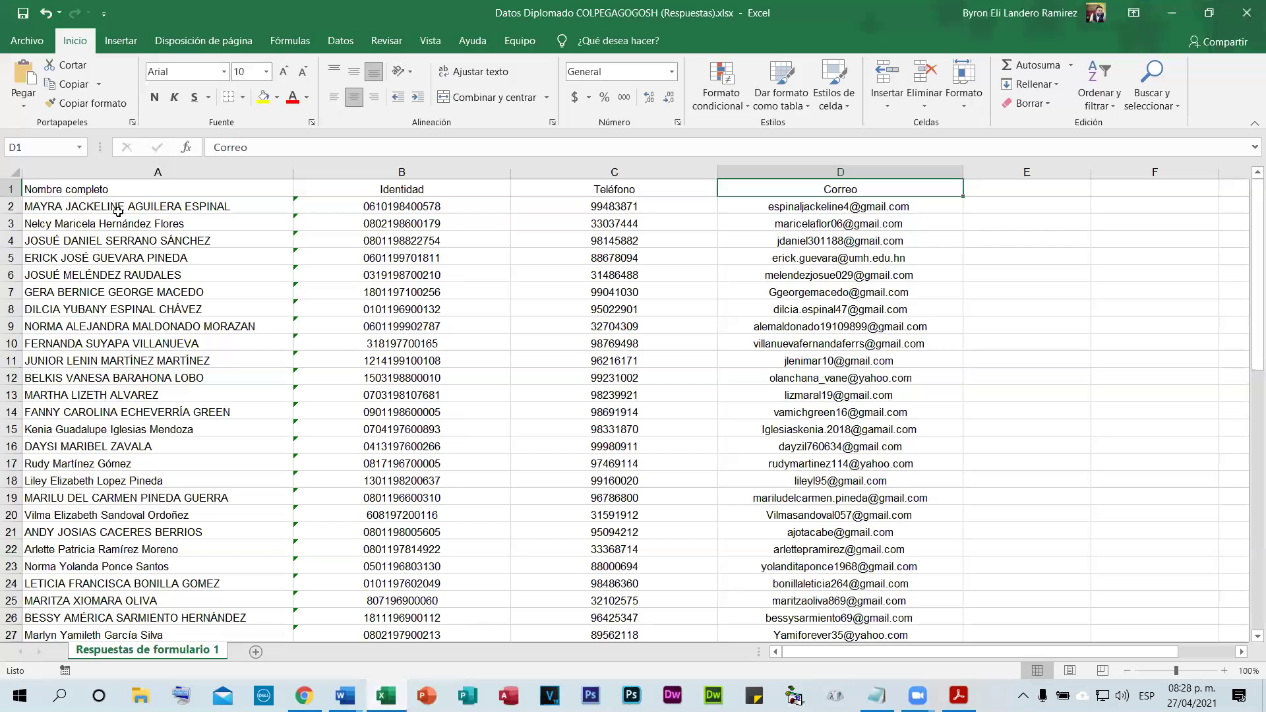
left_click_drag(119, 207, 132, 686)
scroll(118, 377, "up", 10)
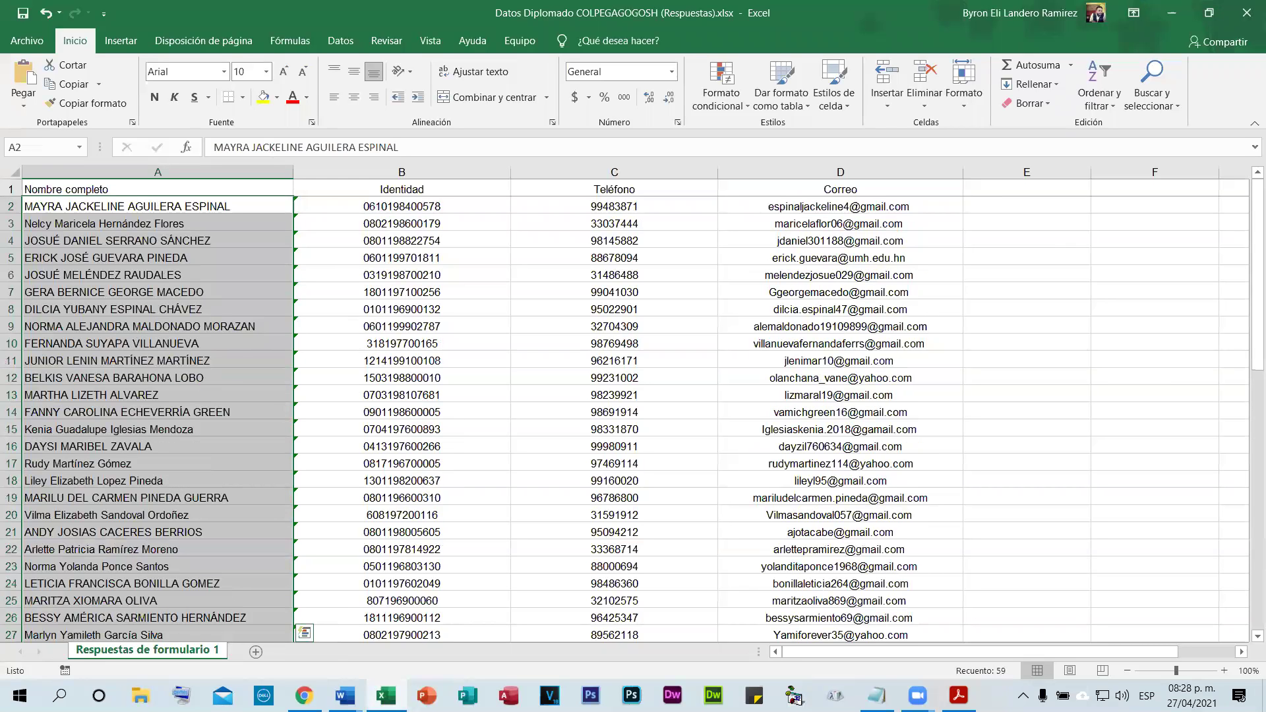
left_click_drag(148, 674, 150, 589)
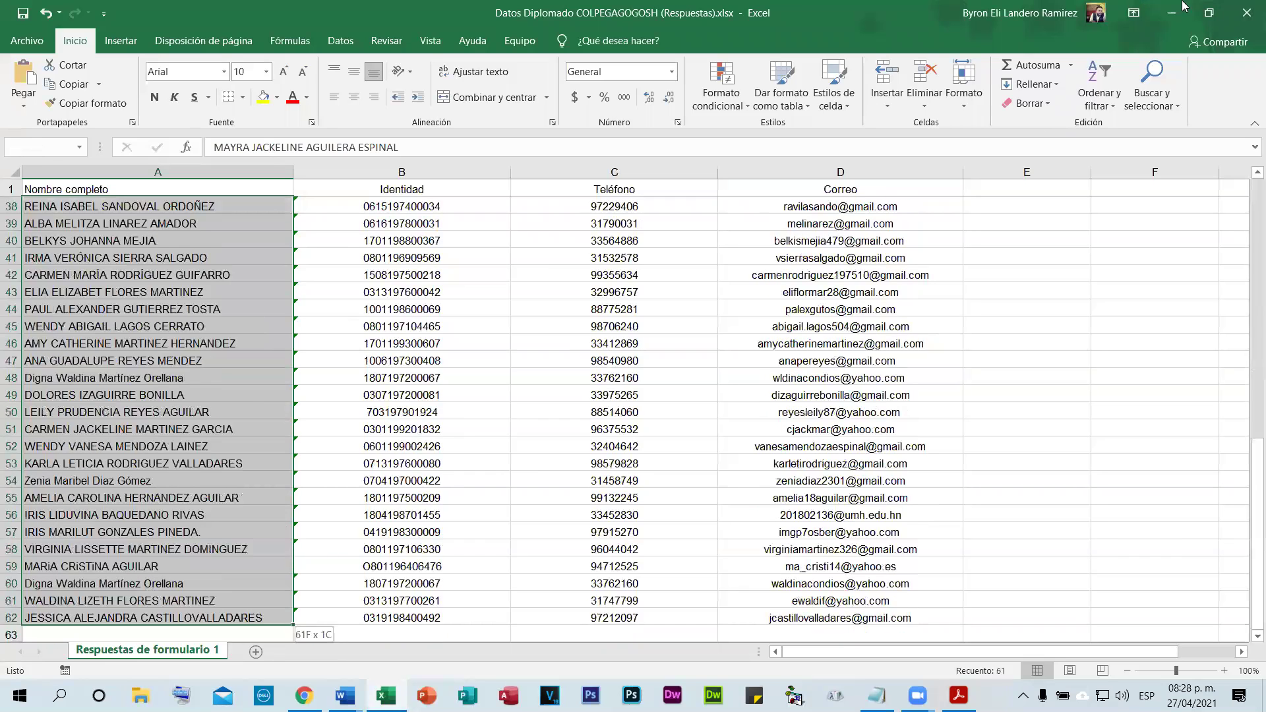
left_click(1099, 95)
left_click(1120, 115)
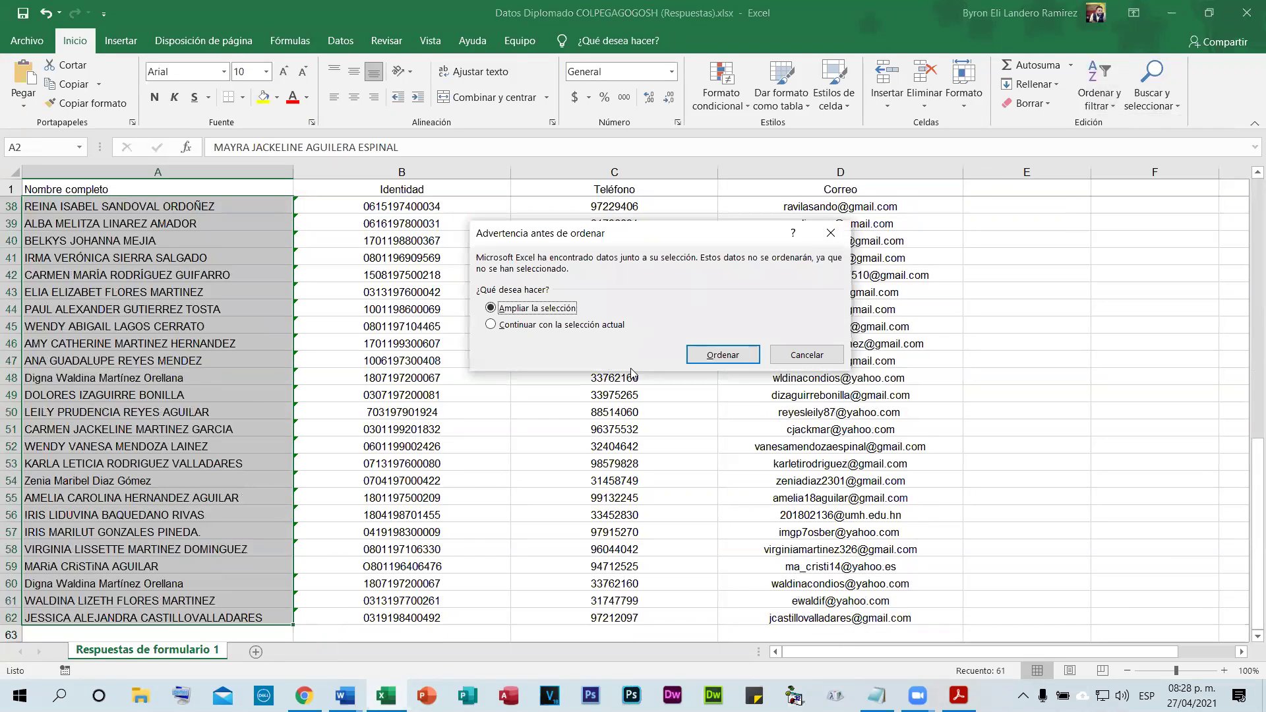
key("Return")
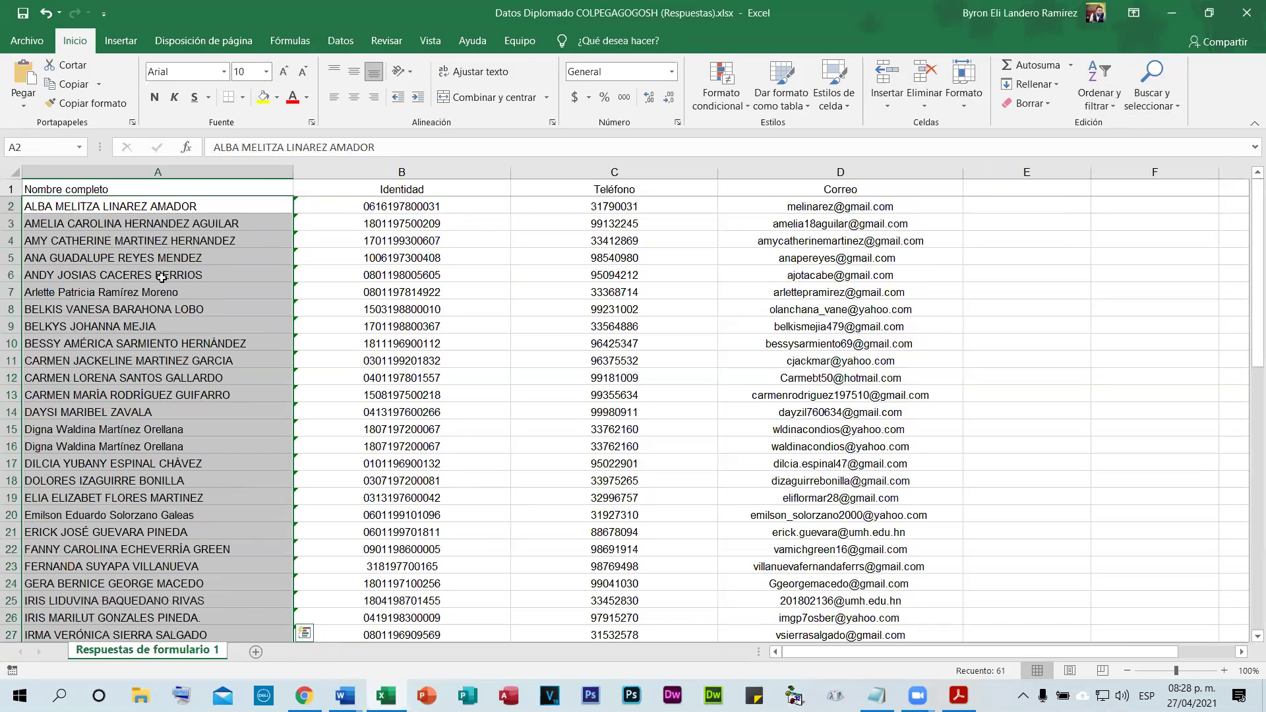
- Look through the sorted participant list from the first to the last row, checking for repeated names
key("Down")
key("Down")
key("Down")
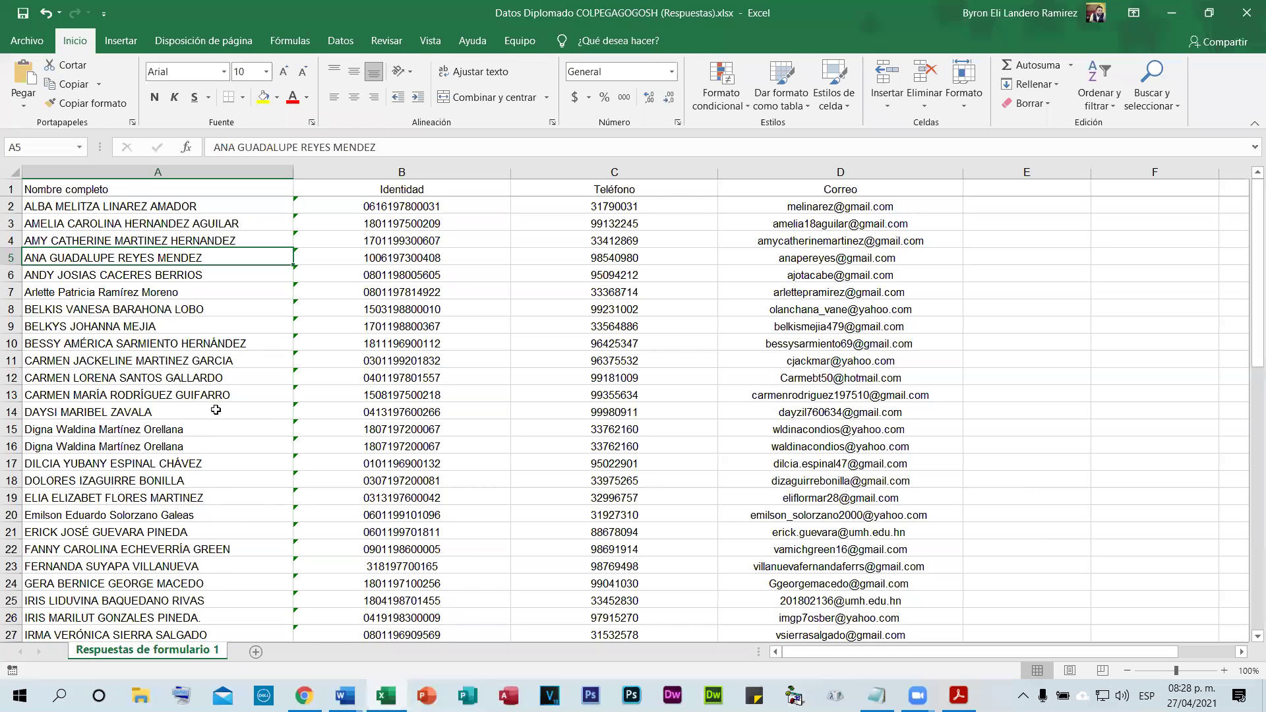
scroll(215, 409, "down", 6)
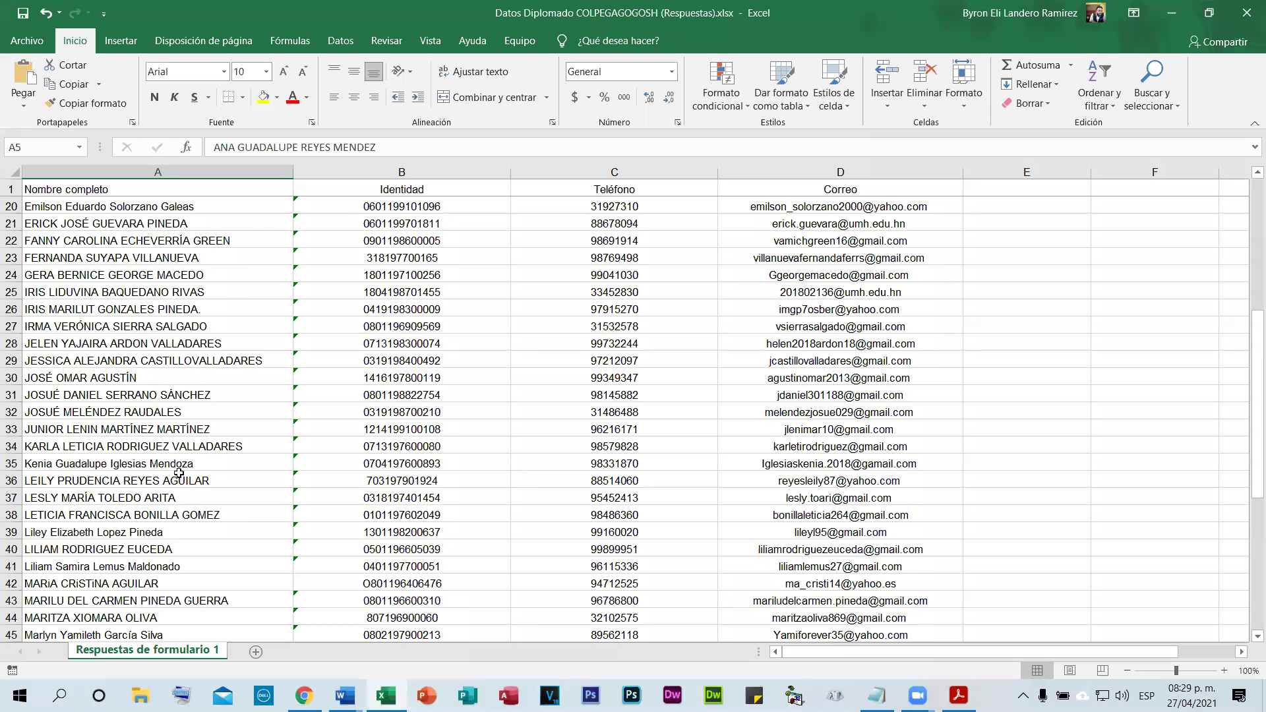
scroll(174, 503, "down", 1)
scroll(175, 504, "down", 1)
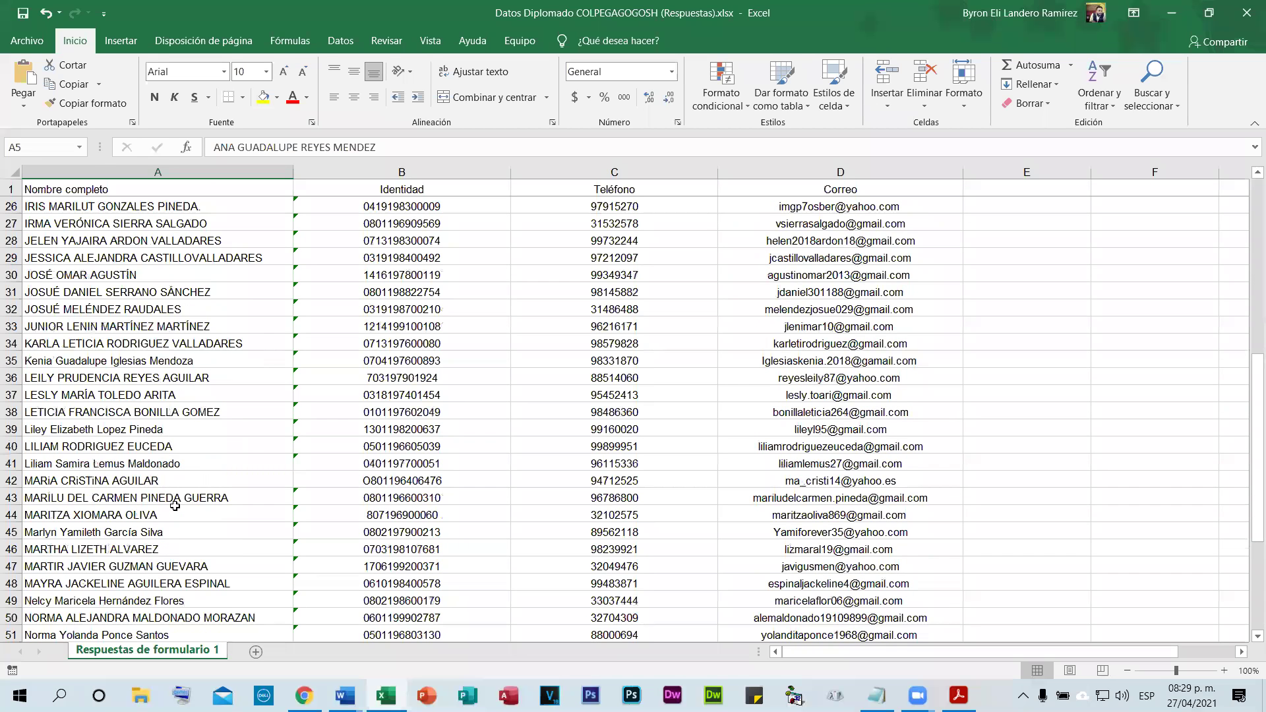
scroll(175, 505, "down", 1)
scroll(184, 505, "down", 4)
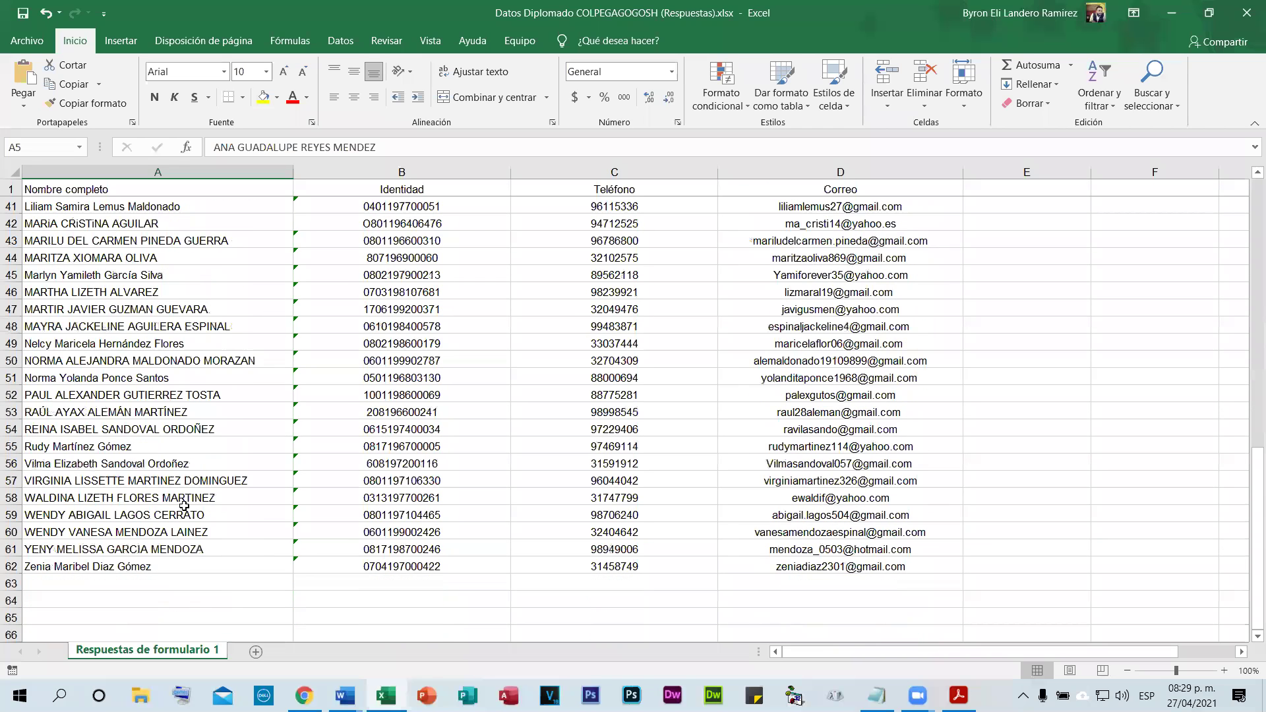
scroll(184, 506, "up", 13)
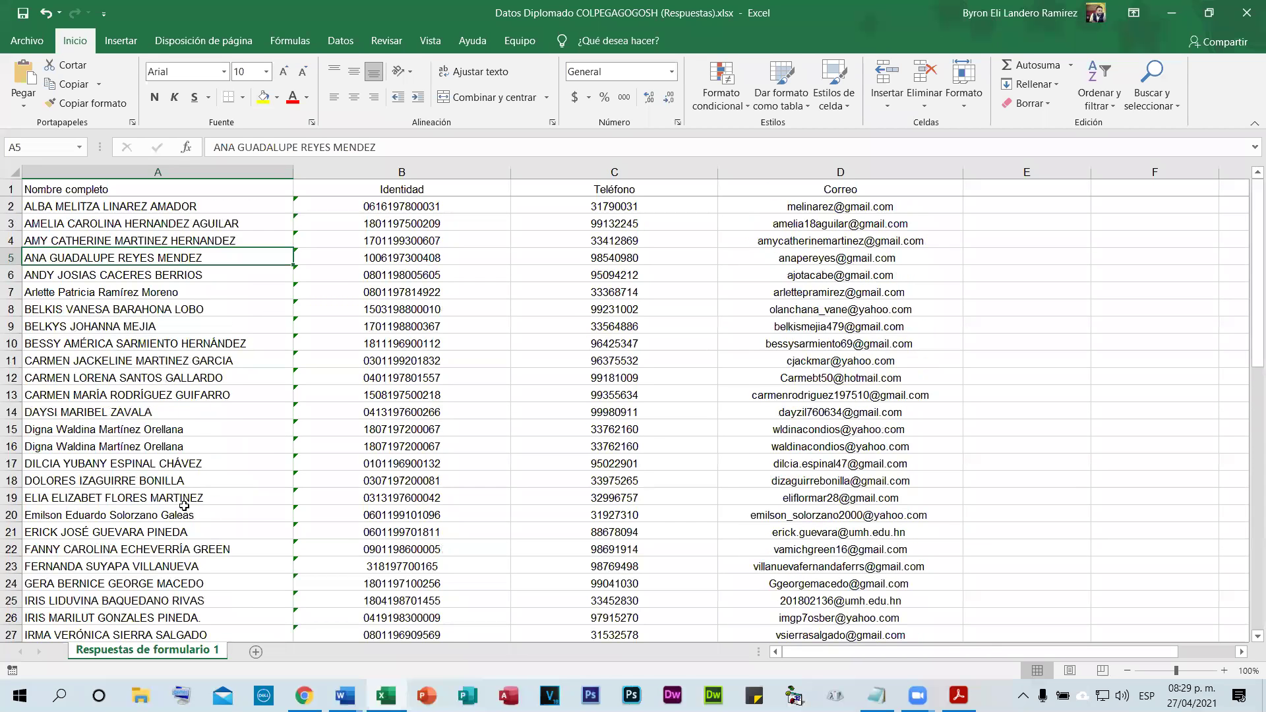
- Delete row 15, the first of the two duplicate participant records
left_click(120, 430)
left_click(107, 448)
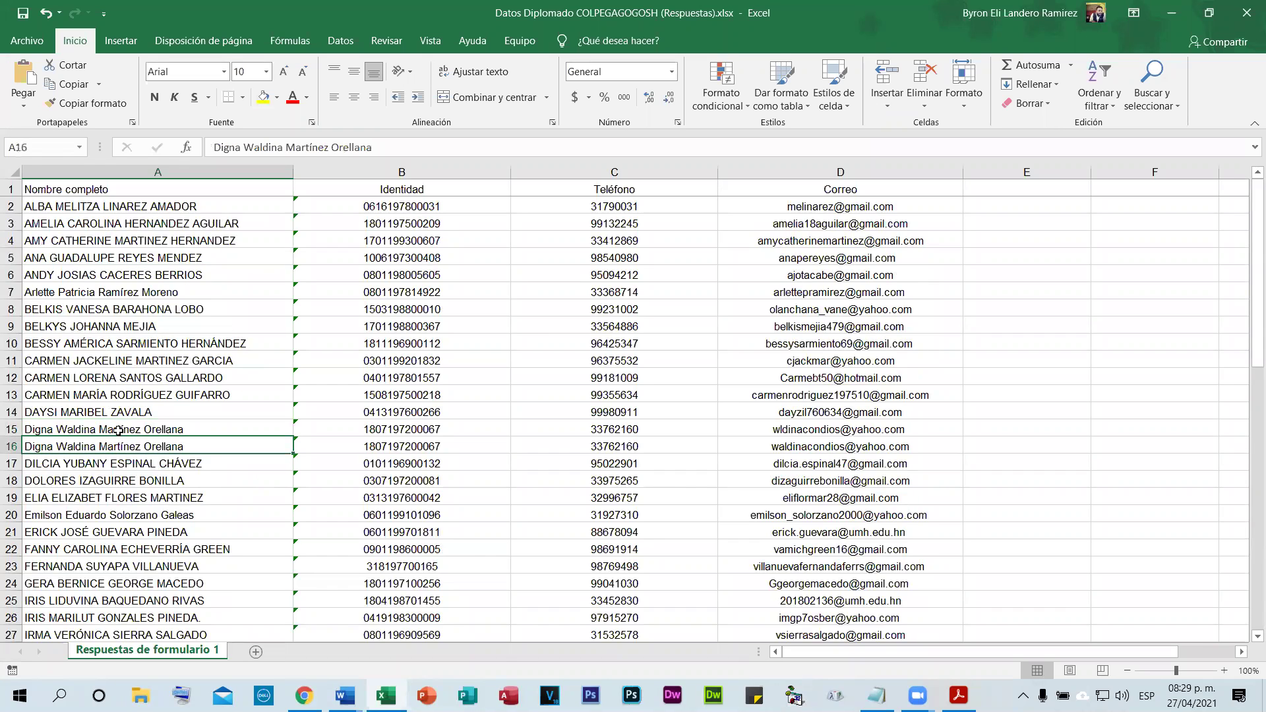
left_click(6, 429)
right_click(3, 430)
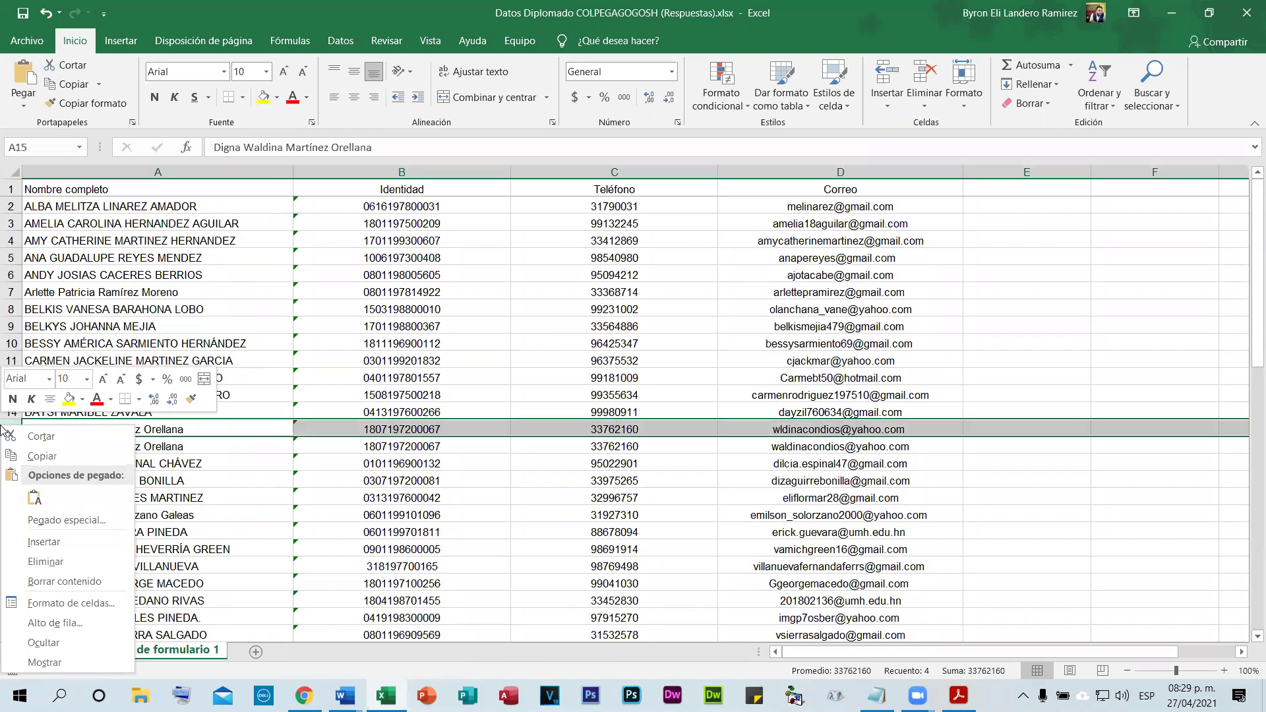
left_click(66, 561)
left_click(80, 447)
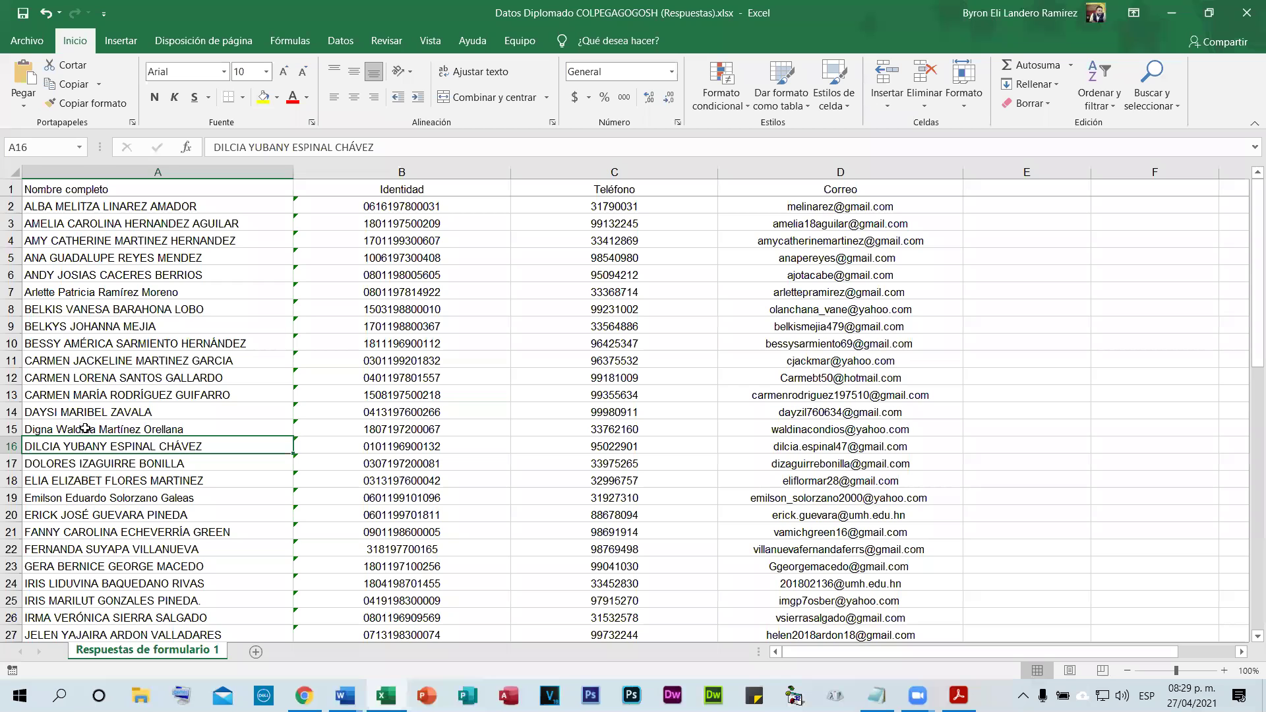
- Copy all the full names in column A from A2 down and paste them into the blank Word document
scroll(140, 482, "down", 4)
key("Up")
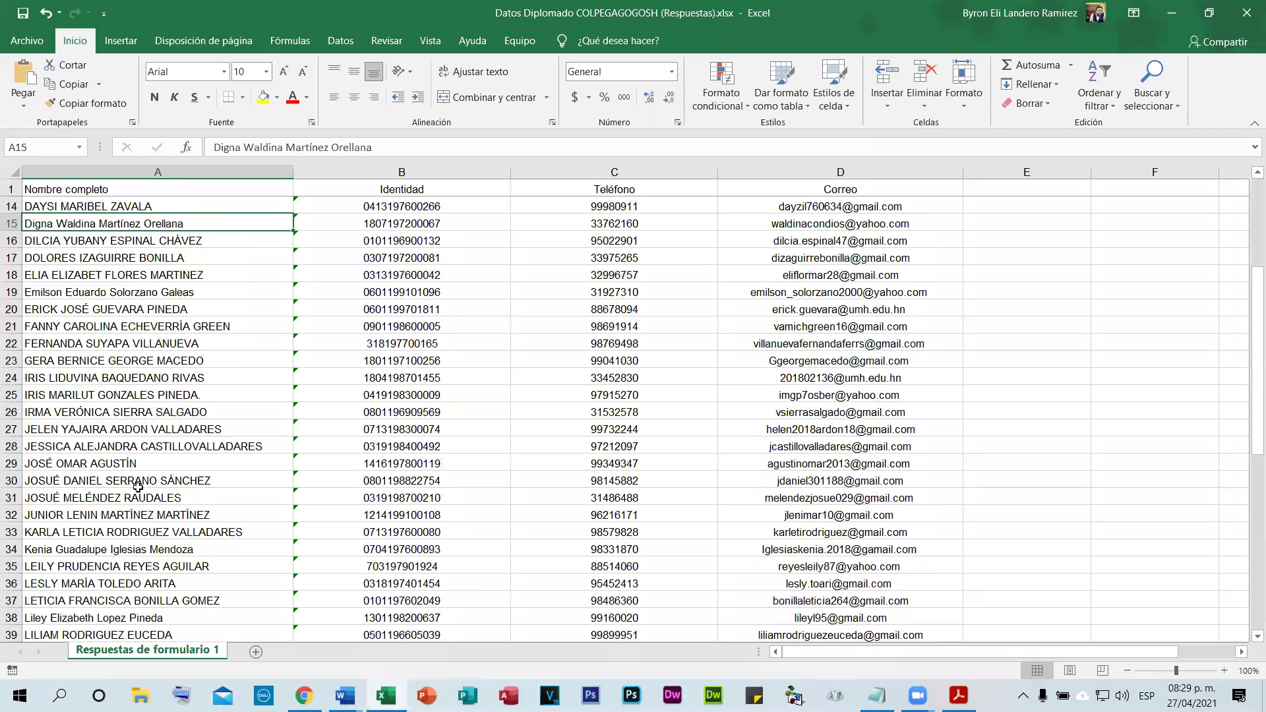
scroll(137, 487, "down", 7)
scroll(154, 341, "up", 11)
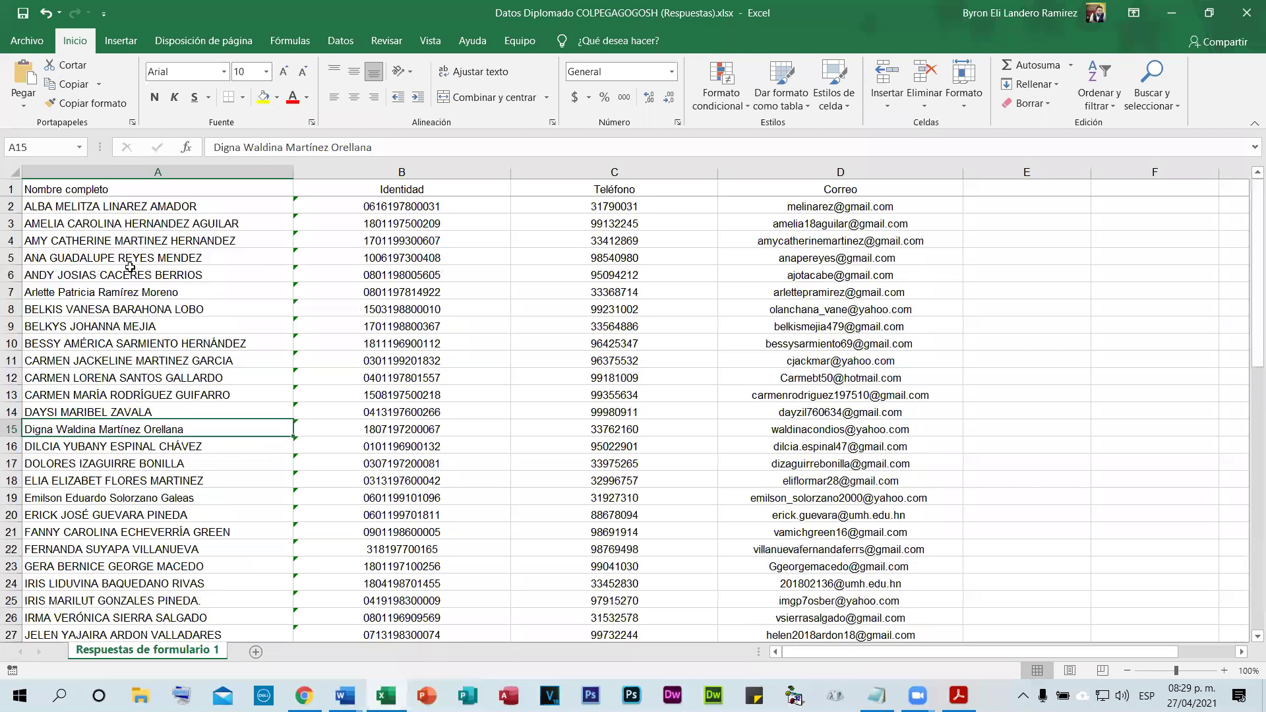
left_click(69, 205)
left_click_drag(83, 251, 293, 626)
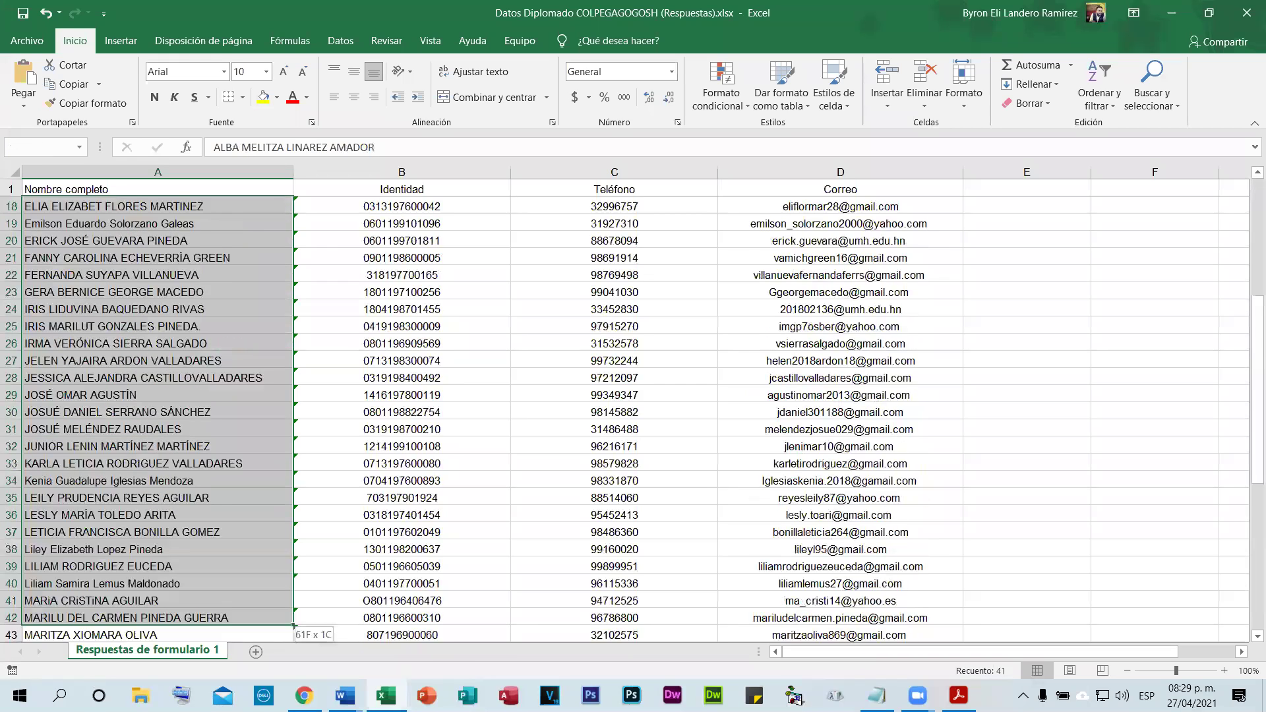
left_click_drag(102, 675, 134, 577)
key("ctrl+c")
left_click(345, 696)
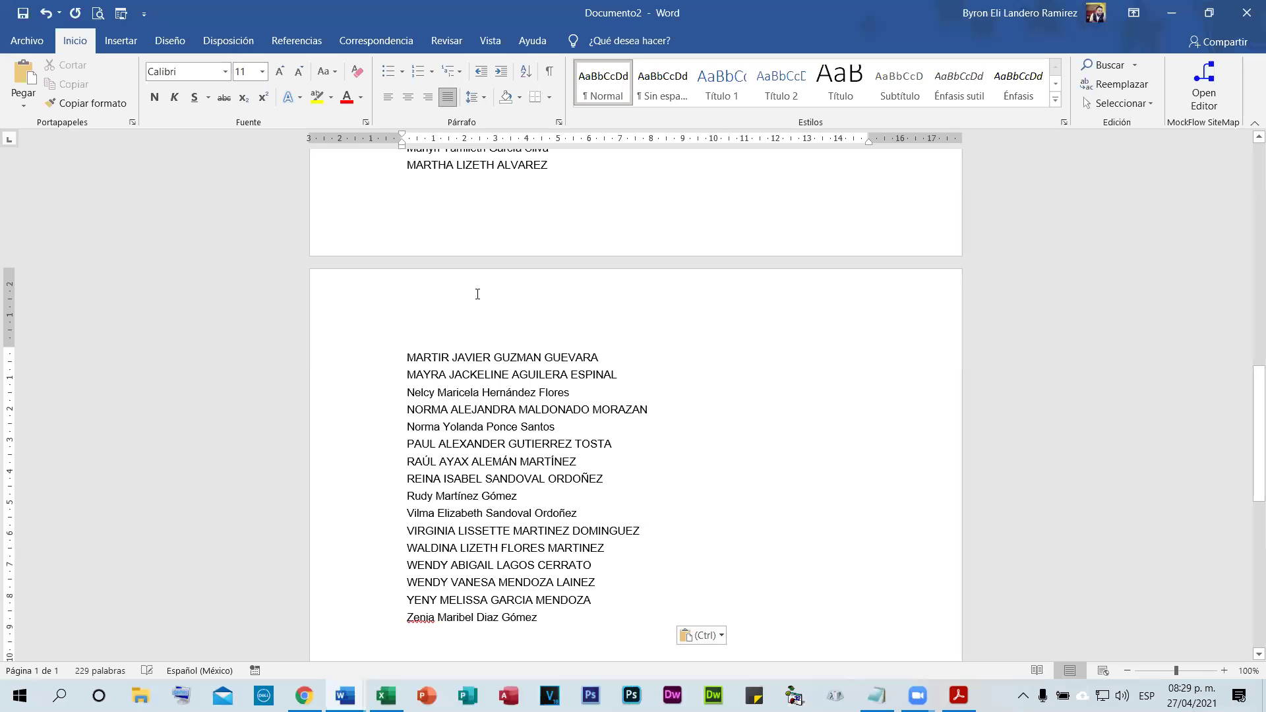
left_click(433, 626)
key("ctrl+v")
- Convert all the pasted names in Word to uppercase, copy them and switch back to Excel
key("ctrl+a")
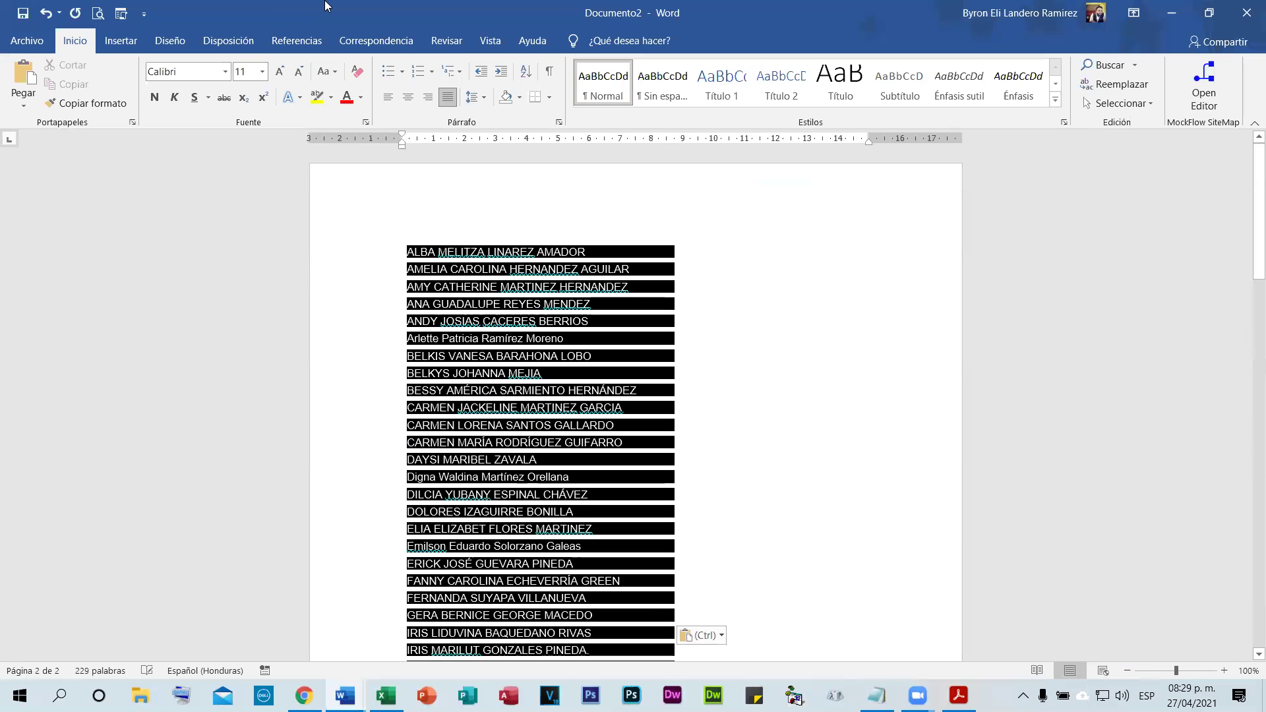
left_click(323, 73)
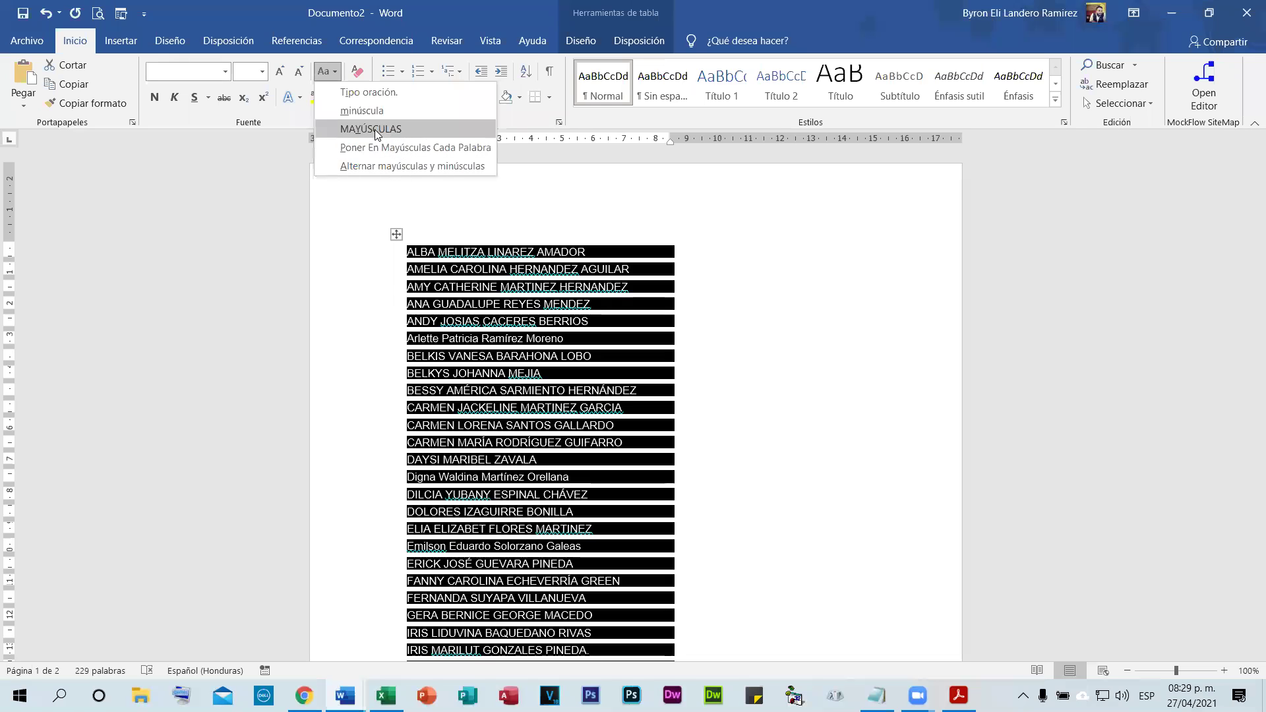
left_click(379, 130)
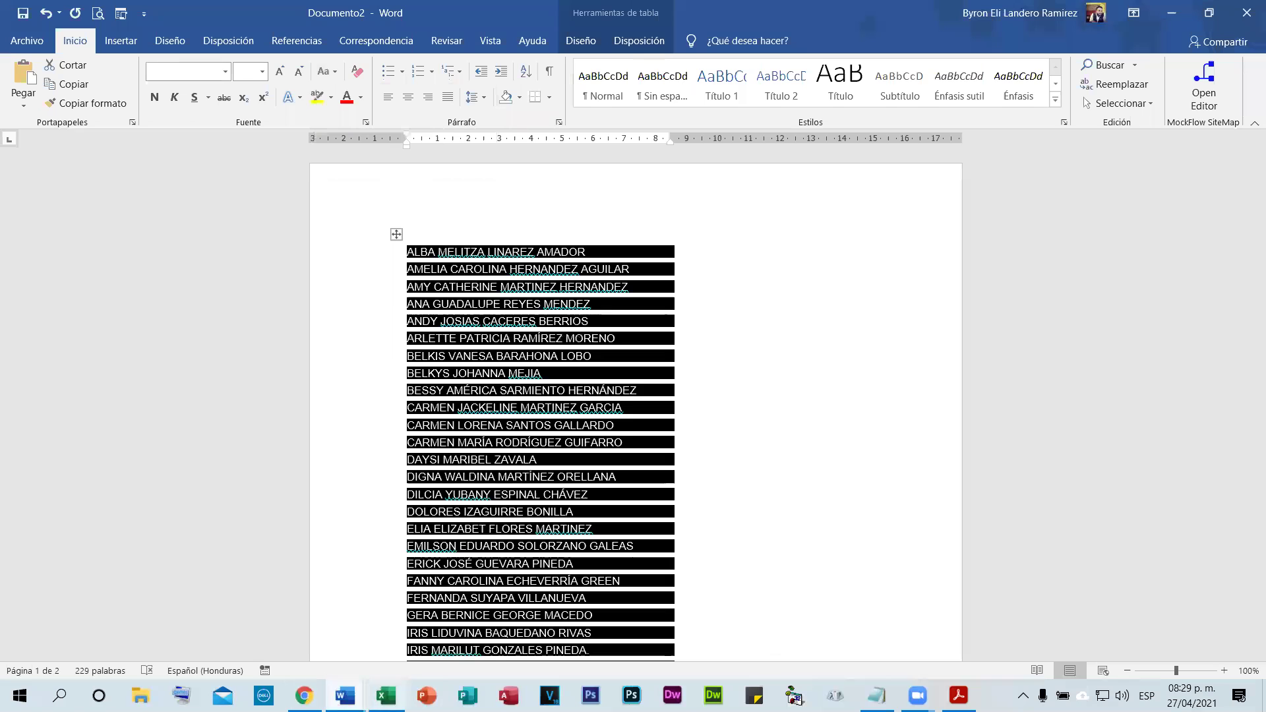
left_click(386, 696)
- Try to paste the uppercase names into column A starting at cell A39, matching the destination formatting
left_click(93, 202)
right_click(93, 203)
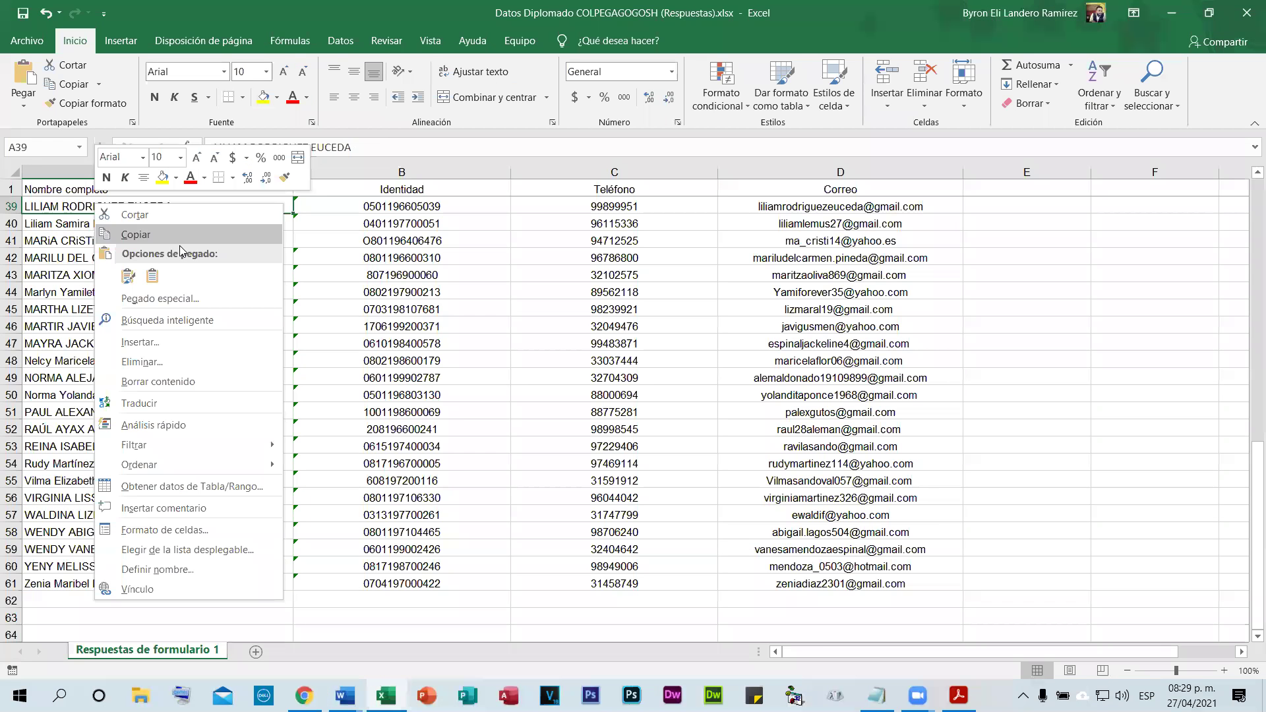
left_click(154, 277)
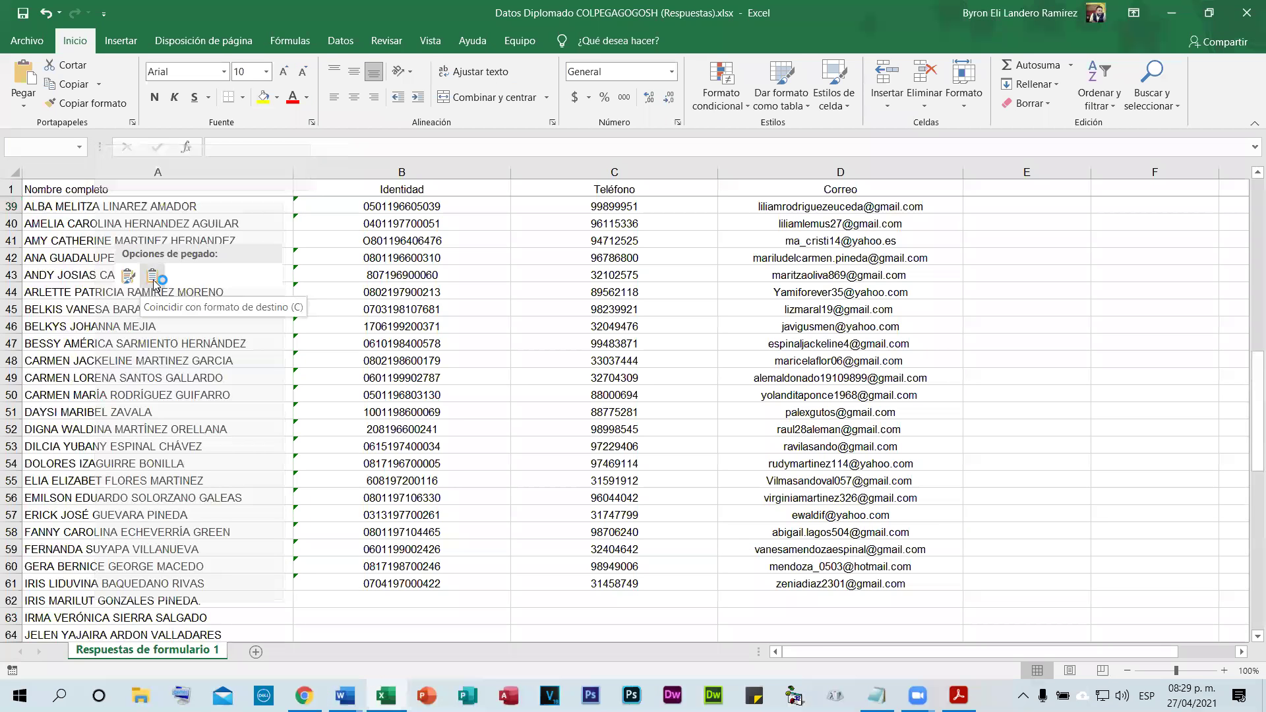
scroll(310, 428, "down", 13)
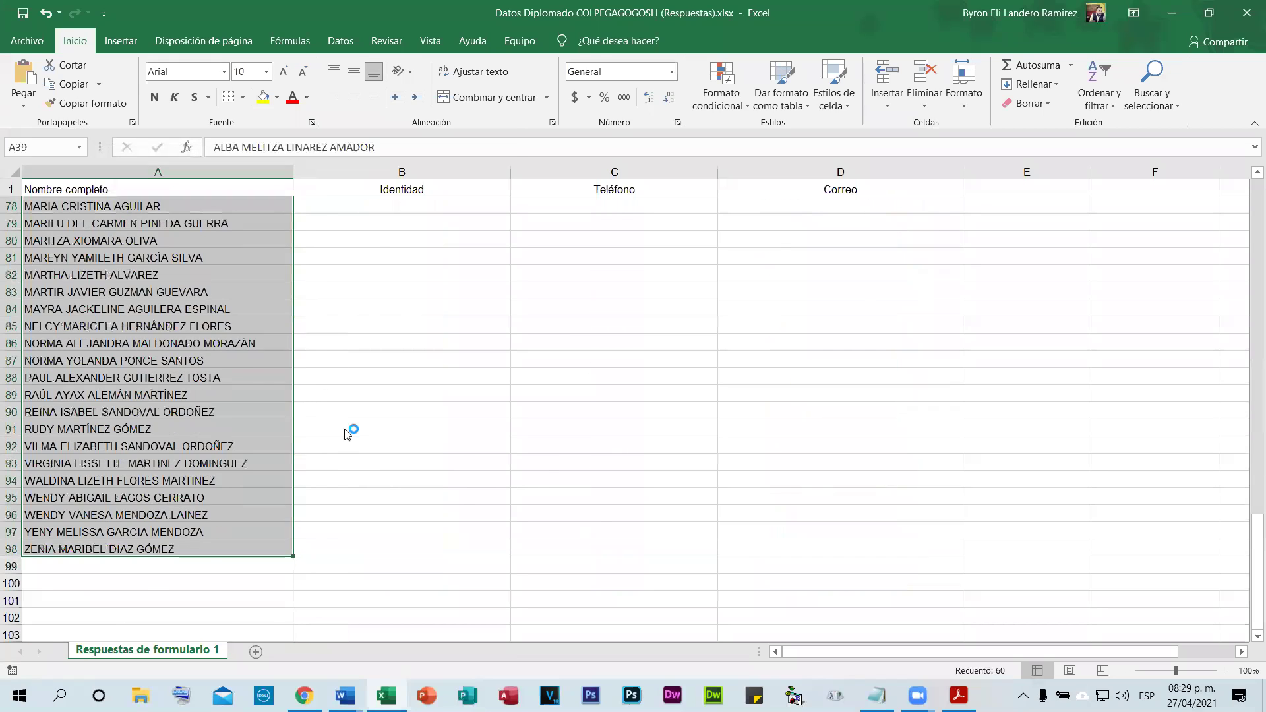
- Undo the misplaced paste of the uppercase names in column A
scroll(348, 429, "up", 6)
right_click(347, 432)
scroll(214, 341, "up", 6)
left_click(213, 341)
key("ctrl+z")
key("ctrl+z")
key("ctrl+z")
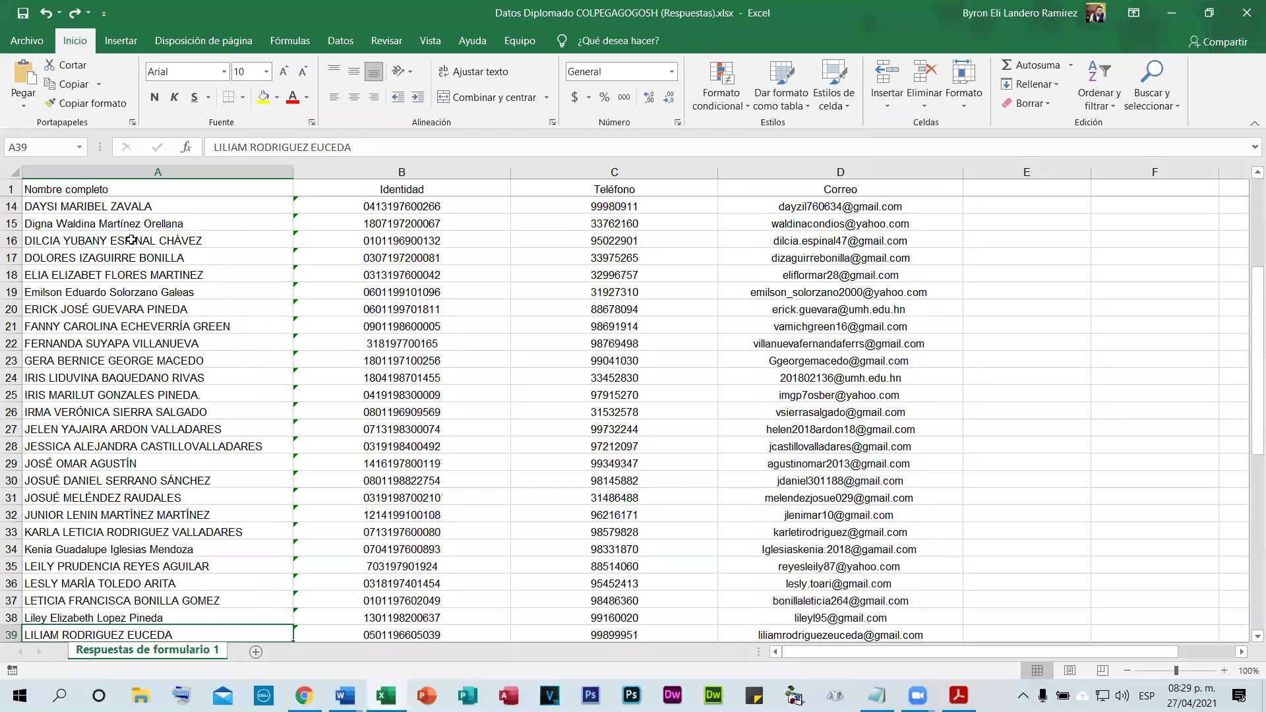
key("ctrl+z")
key("ctrl+z")
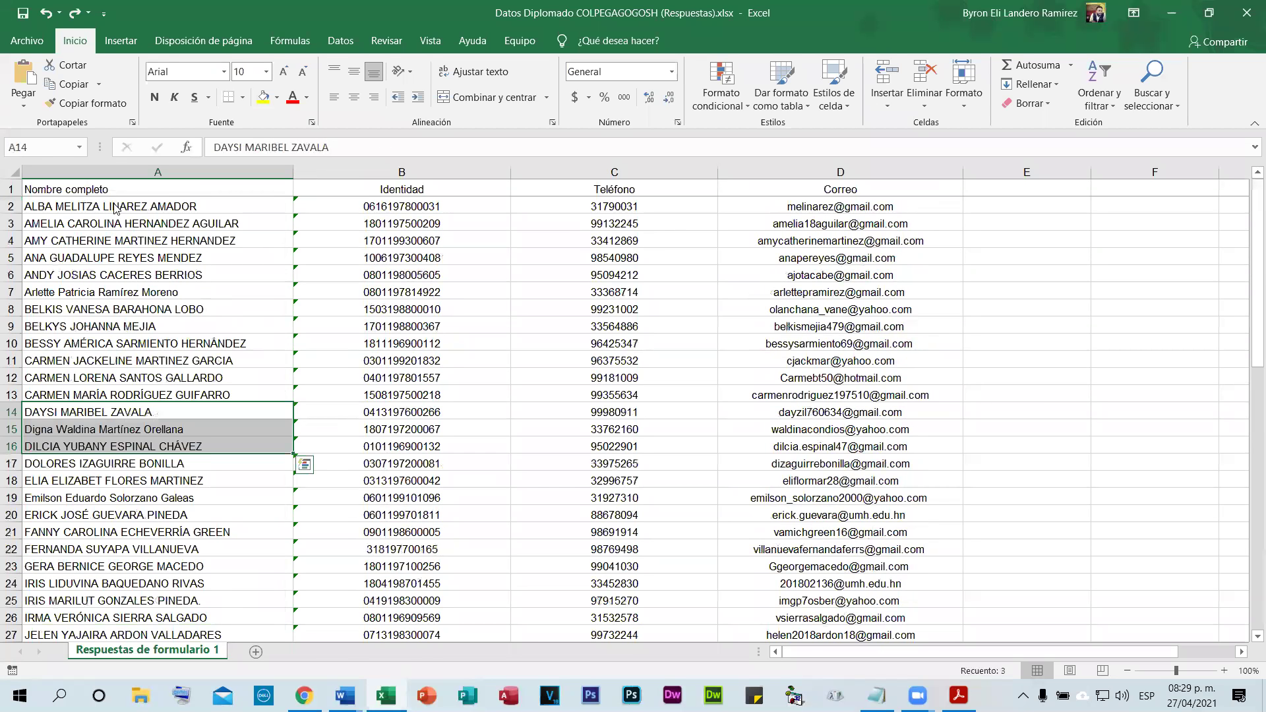
- Paste the uppercase names over the Nombre completo column starting at cell A2, keeping the source formatting
right_click(116, 204)
left_click(150, 277)
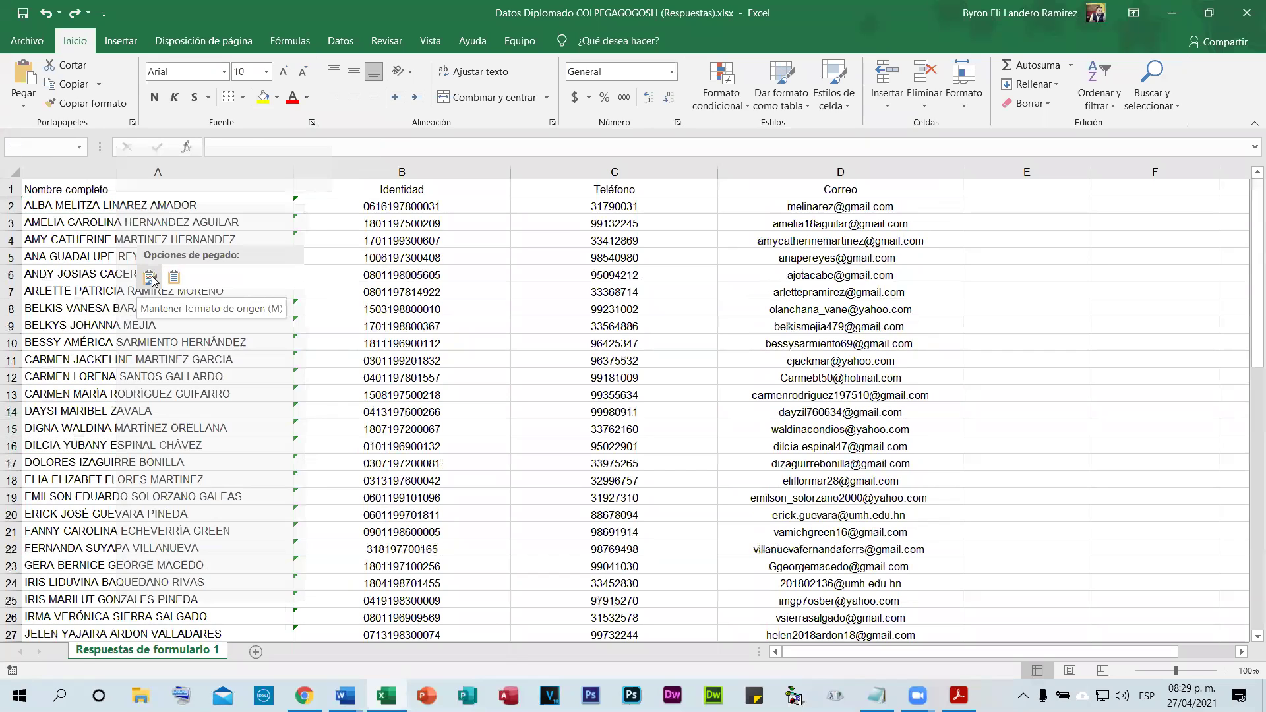
scroll(242, 389, "down", 12)
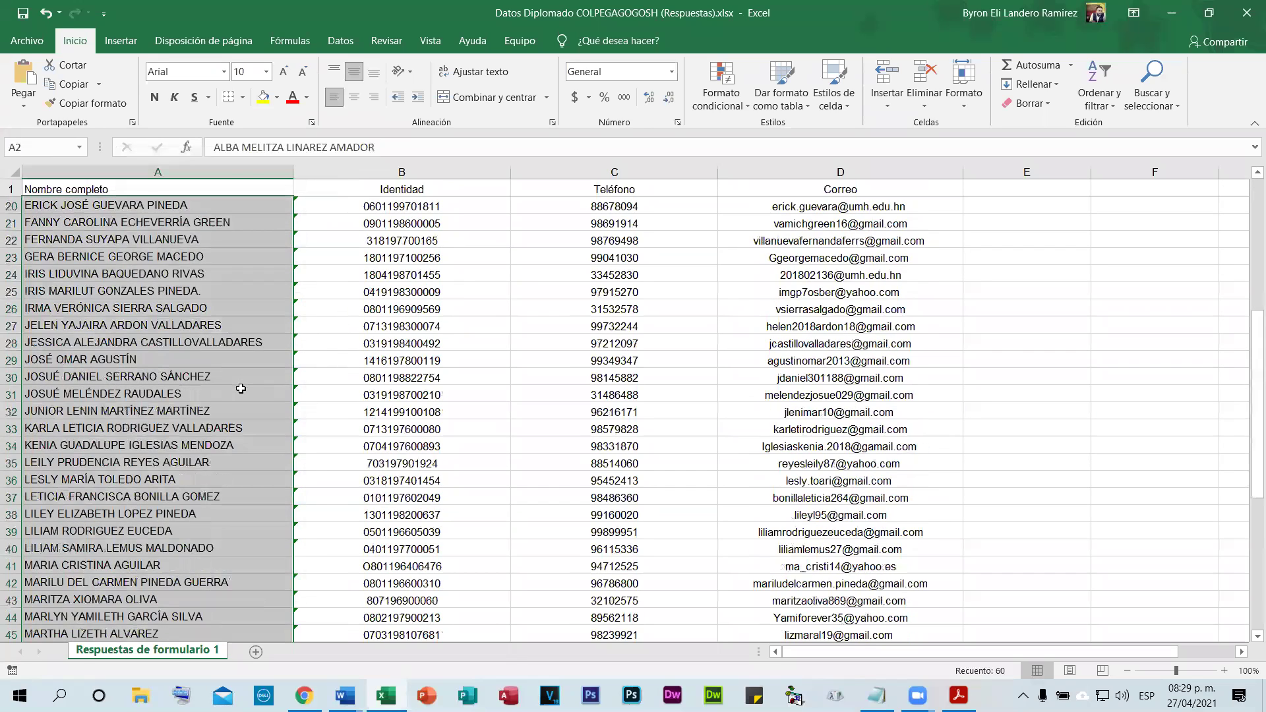
scroll(257, 360, "up", 8)
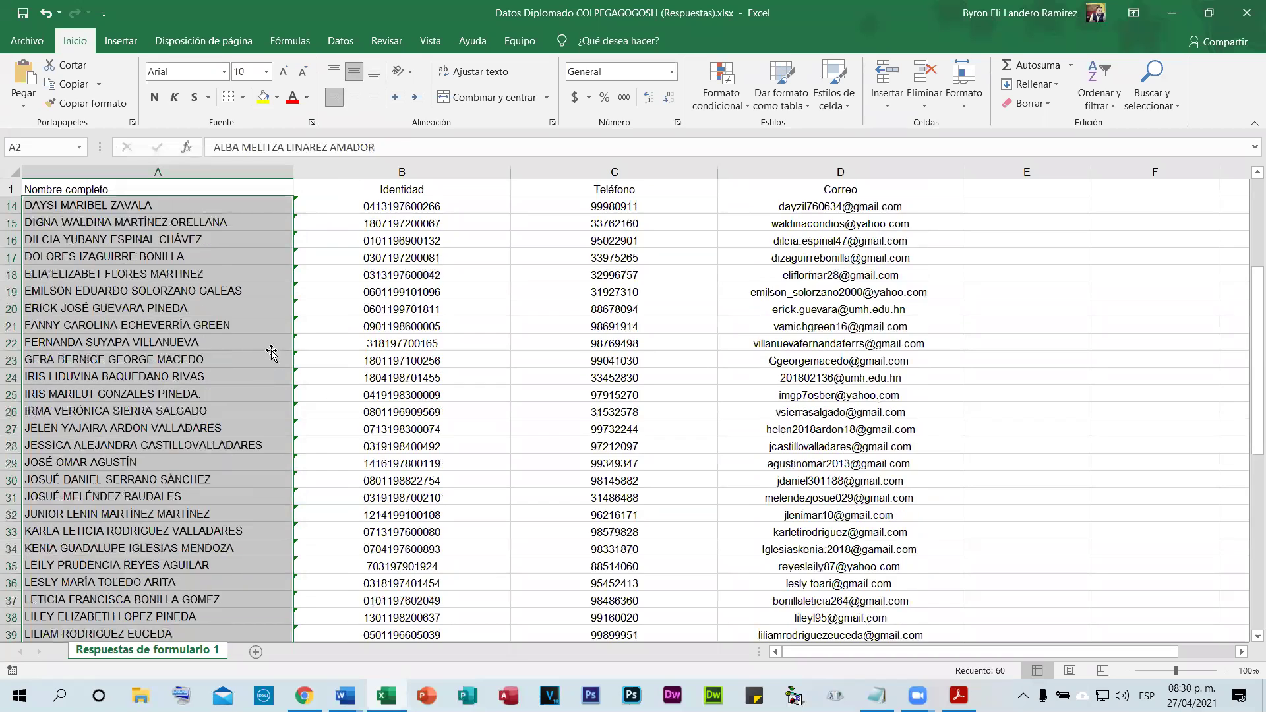
scroll(257, 360, "up", 4)
left_click(257, 360)
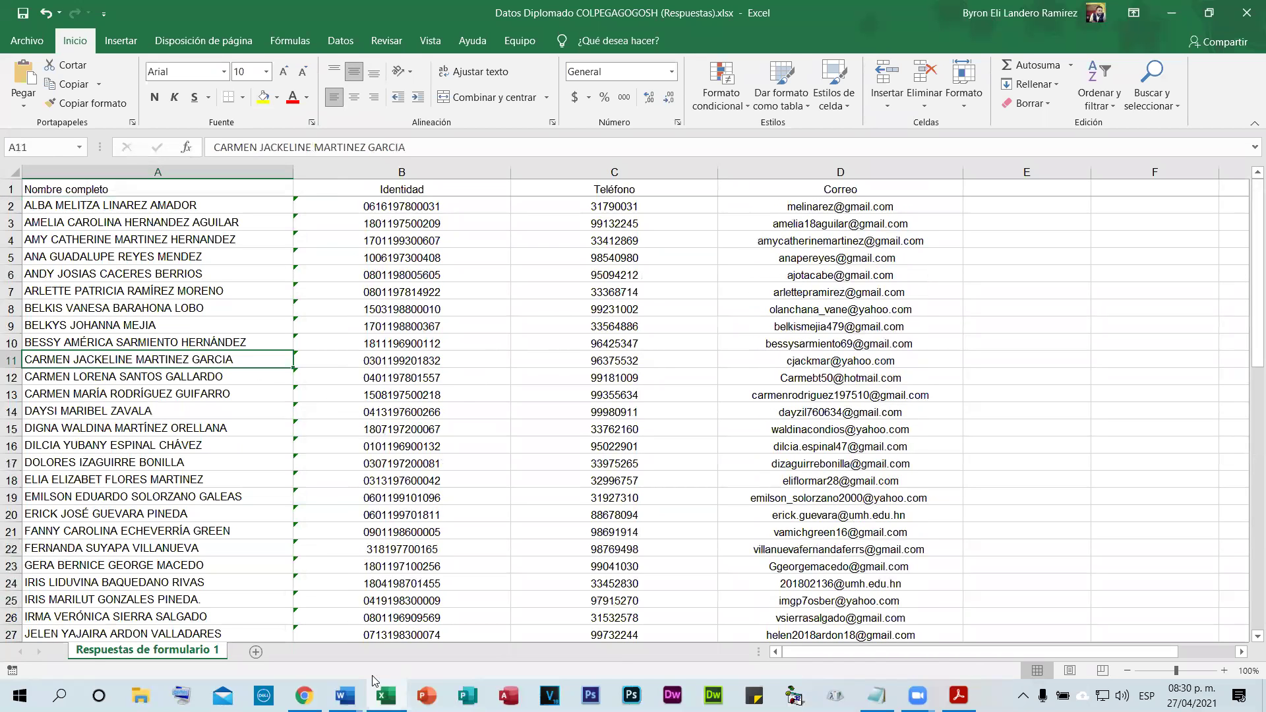
- Centre the header cells A1 to D1 and make them bold
mouse_move(345, 694)
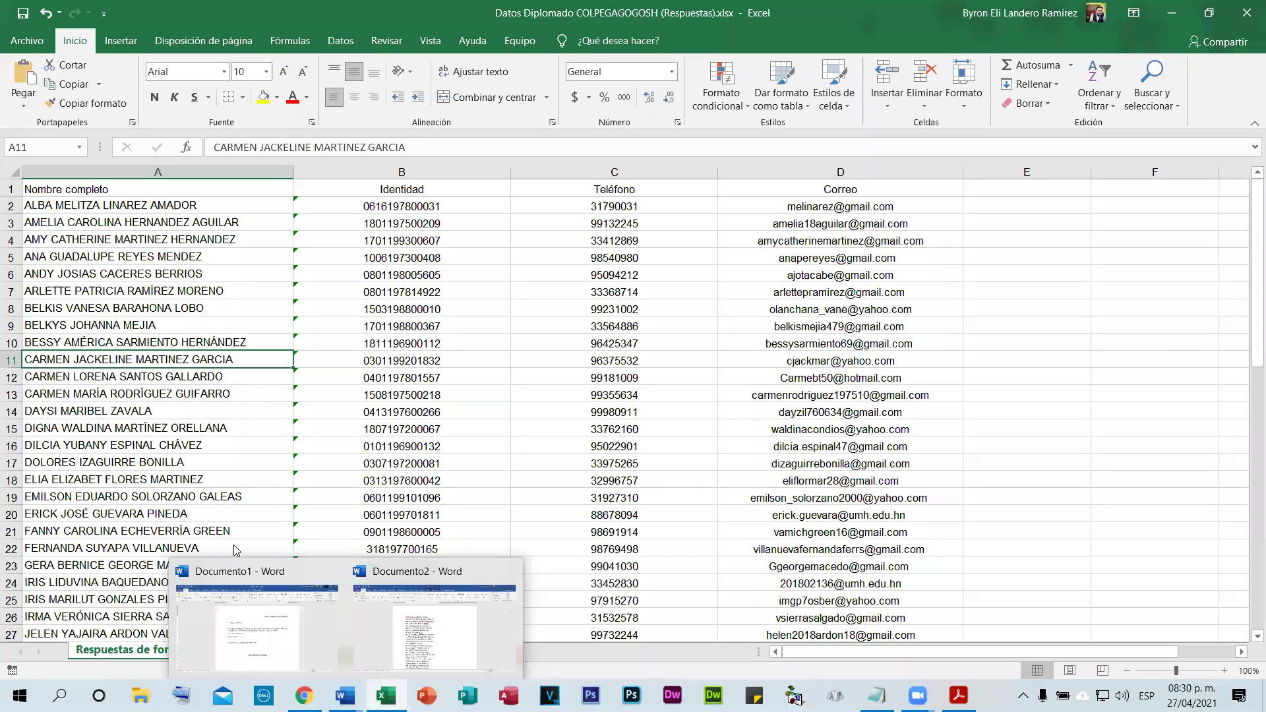
left_click(568, 320)
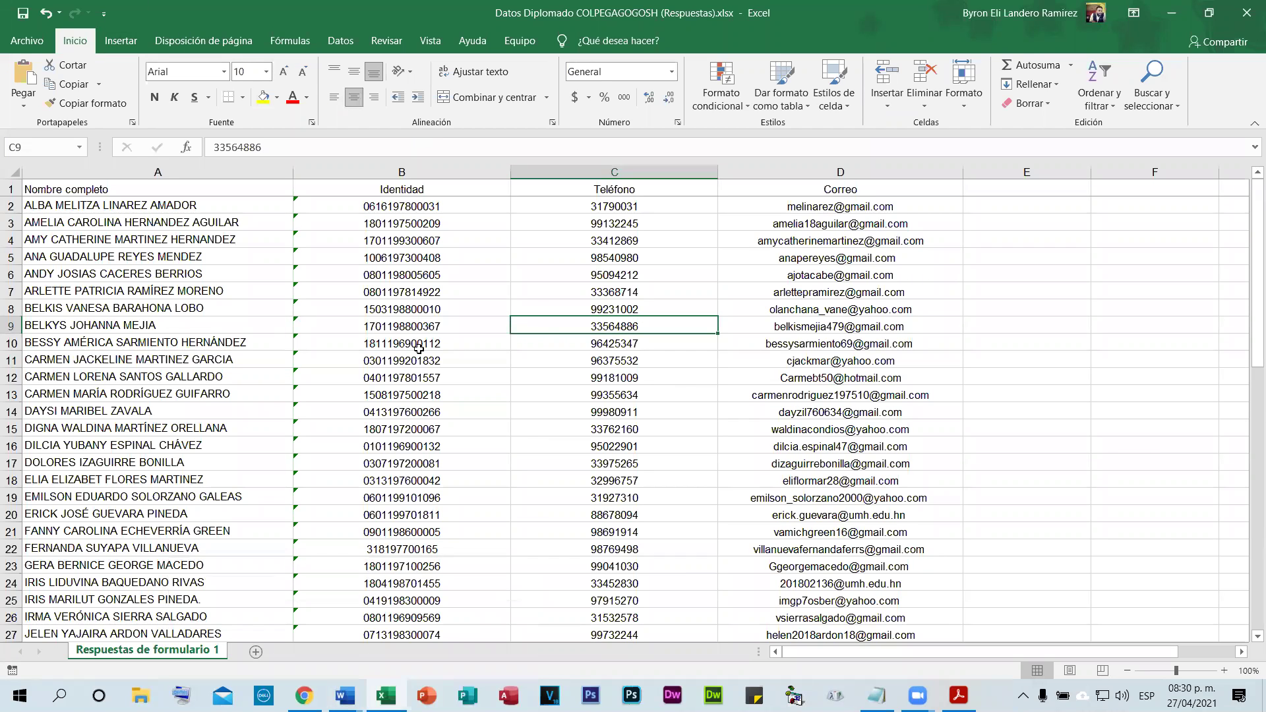
left_click(35, 189)
left_click_drag(35, 188, 813, 185)
left_click(354, 97)
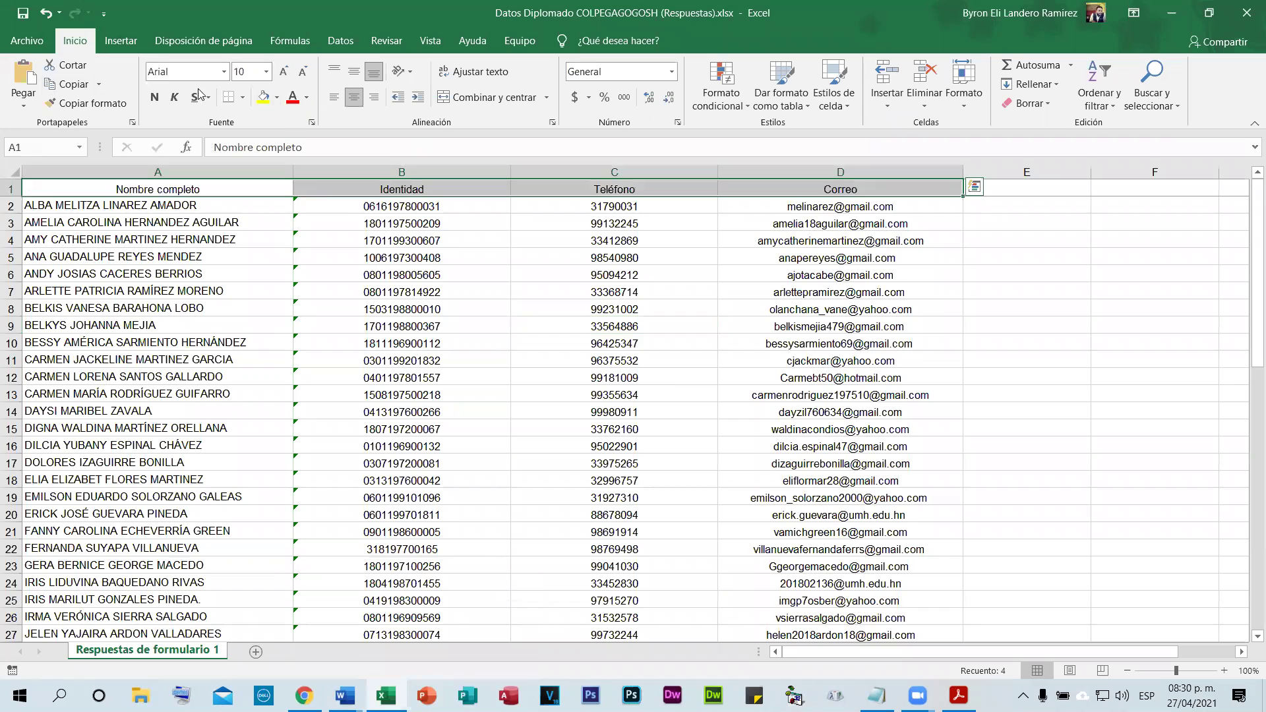
left_click(154, 98)
left_click(161, 253)
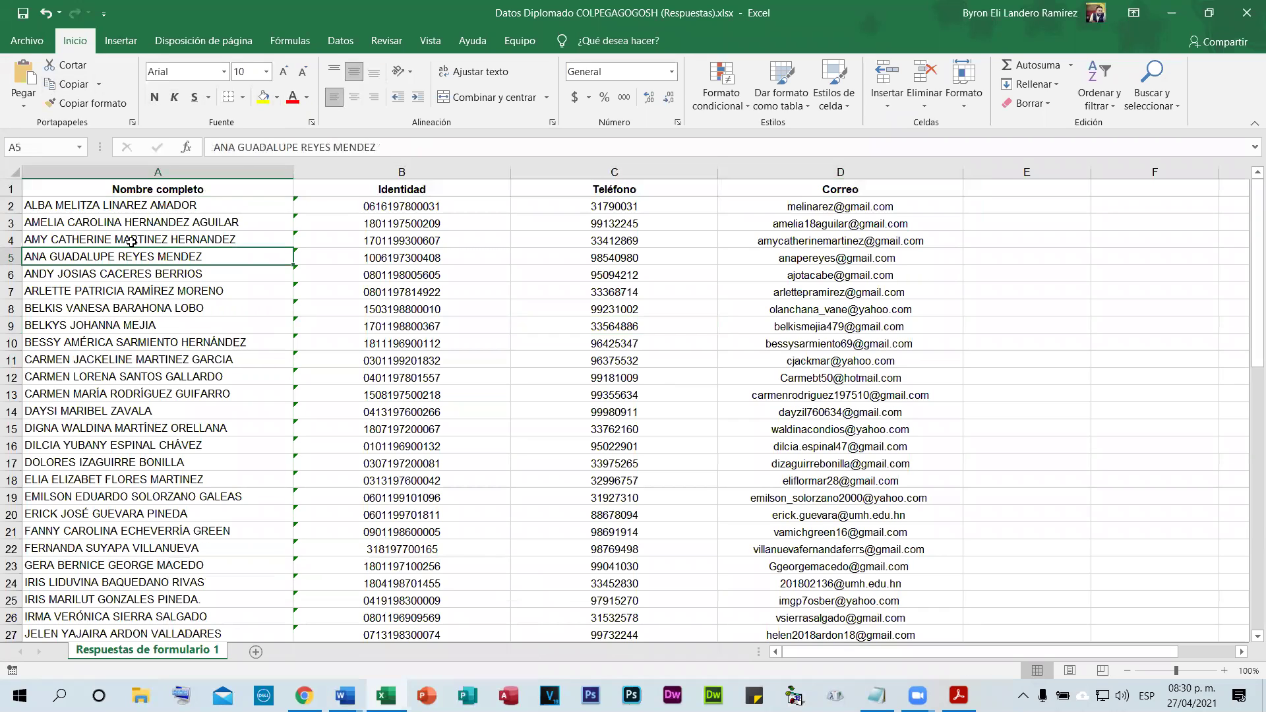
left_click(82, 204)
left_click_drag(83, 204, 797, 210)
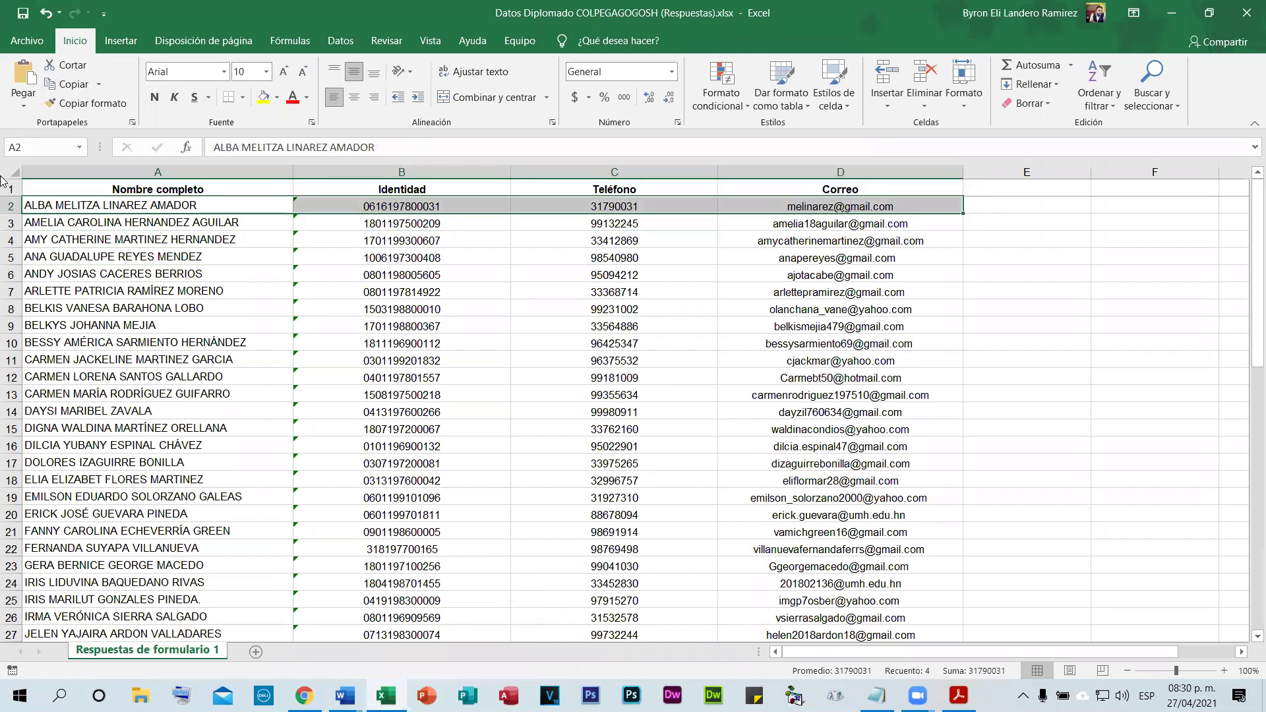
left_click(117, 189)
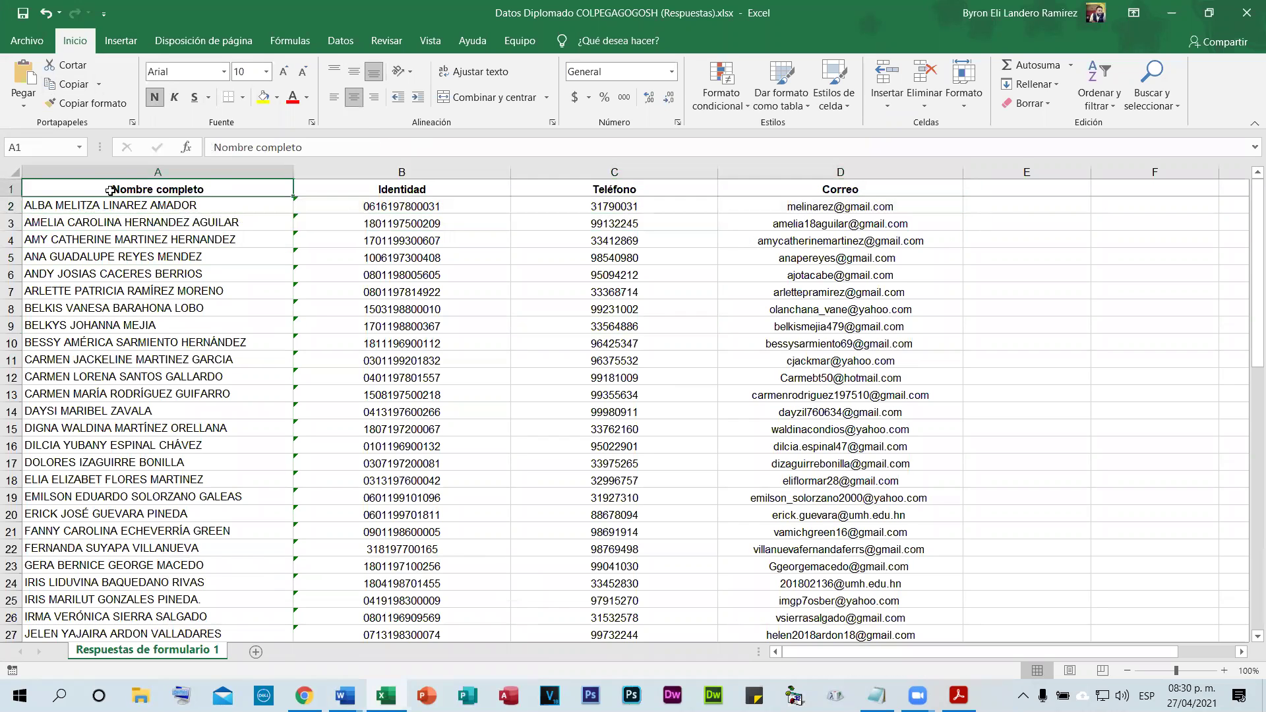
left_click(804, 196, "shift")
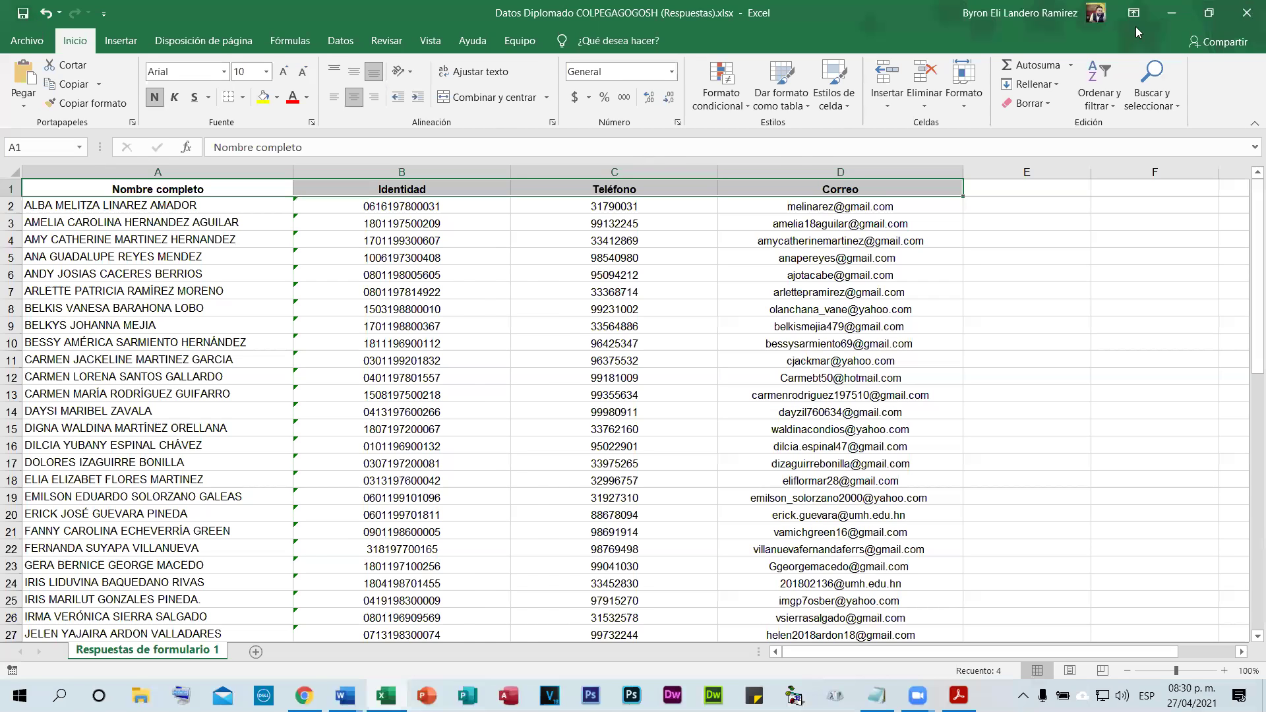
- Switch from the participants' workbook to the invitation letter in Word
key("alt+Tab")
key("ctrl+e")
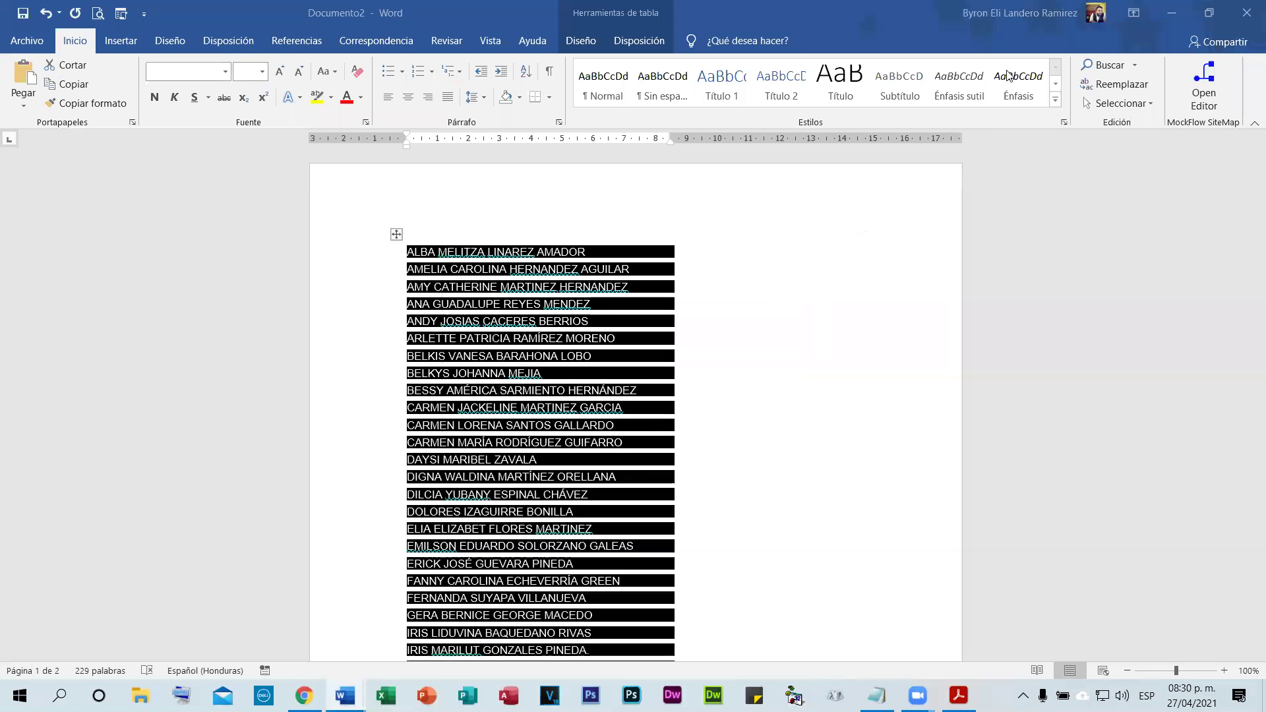
key("super+d")
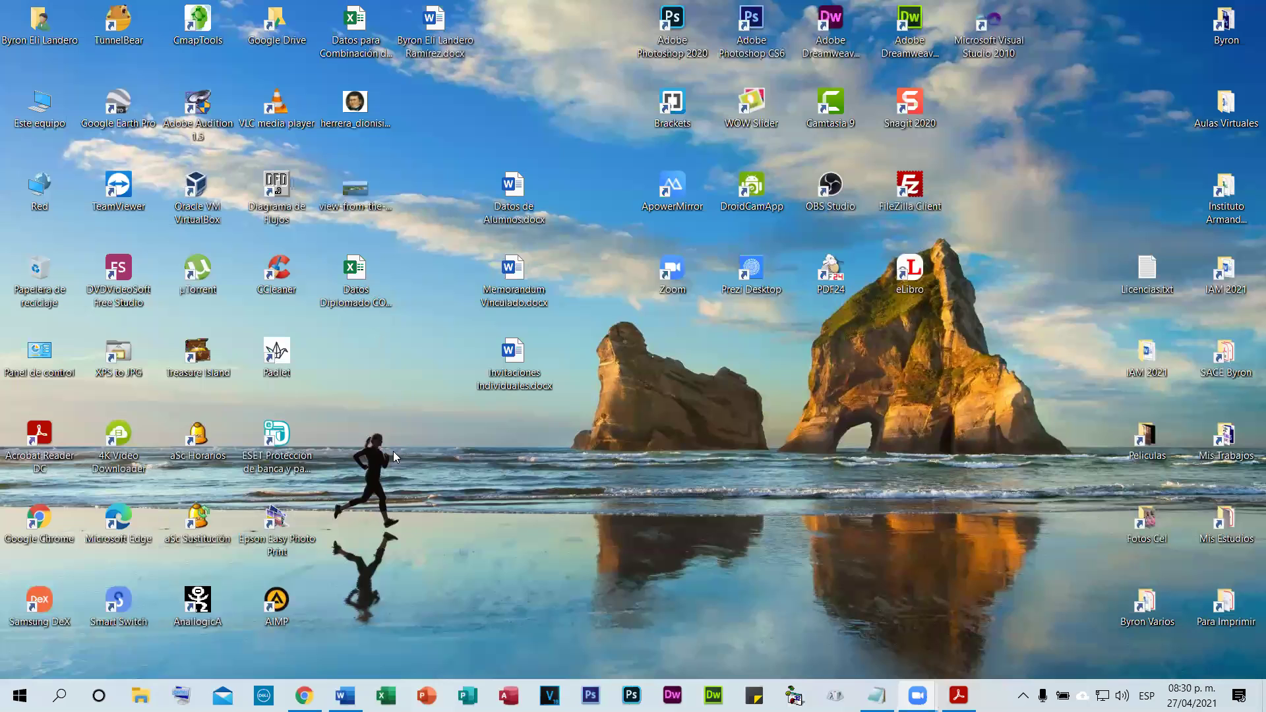
key("alt+Tab")
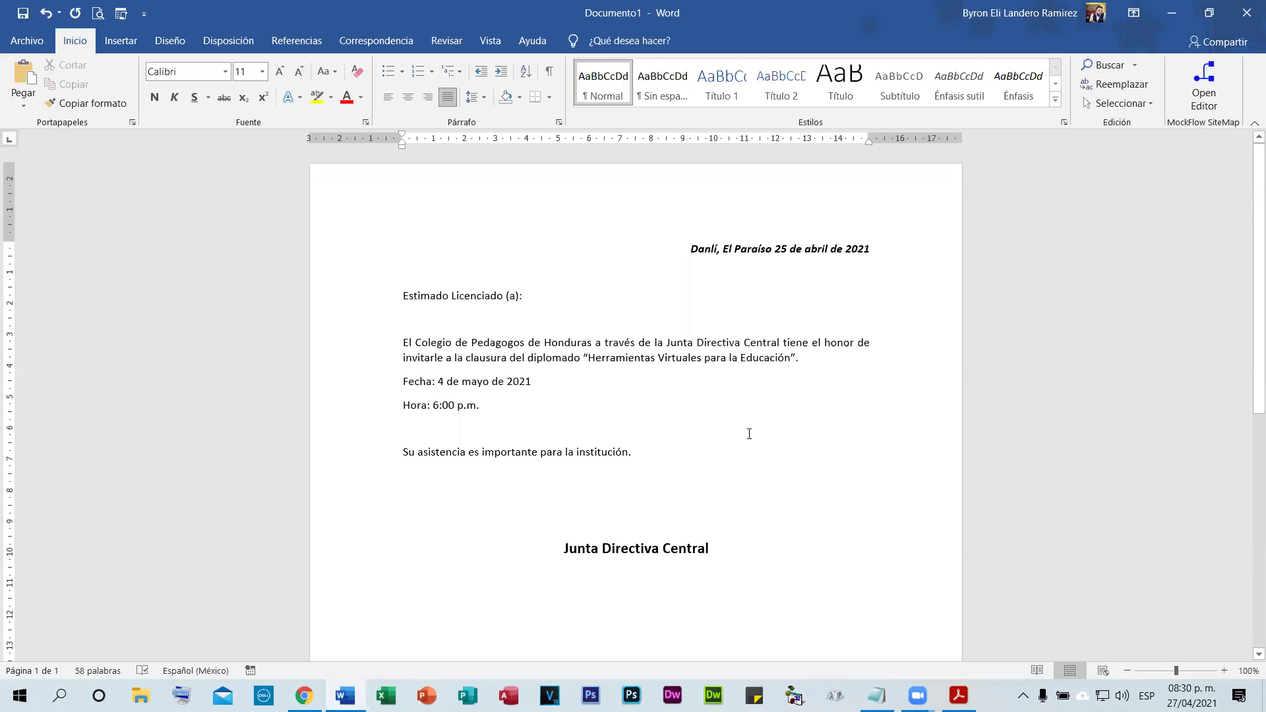
- Start the step-by-step mail merge wizard for letters, using the current document, and advance to recipient selection
left_click(375, 42)
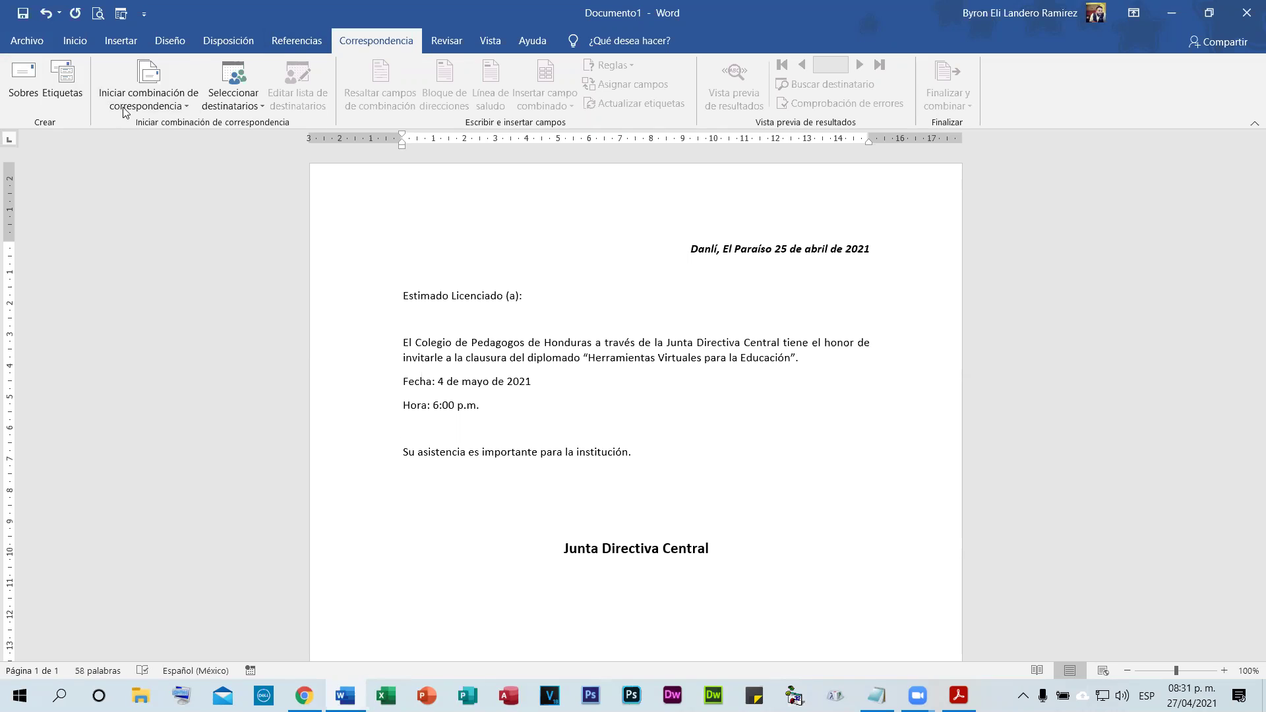
left_click(184, 105)
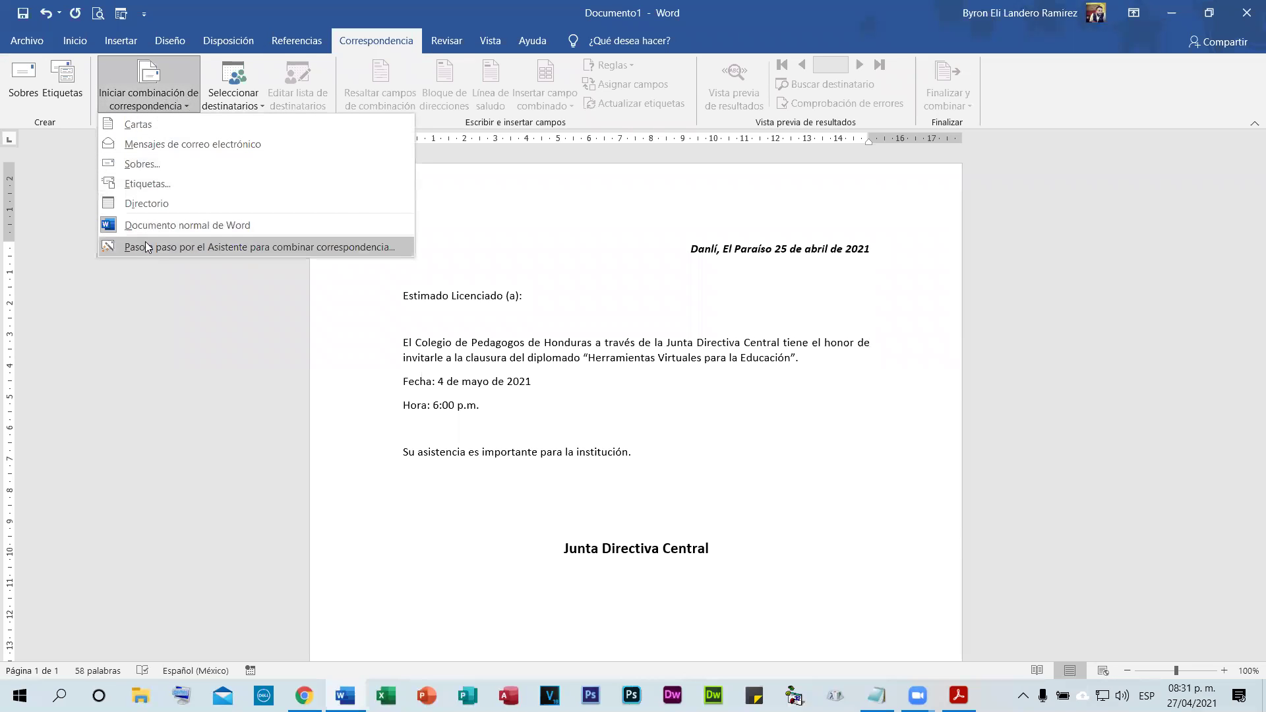
left_click(228, 249)
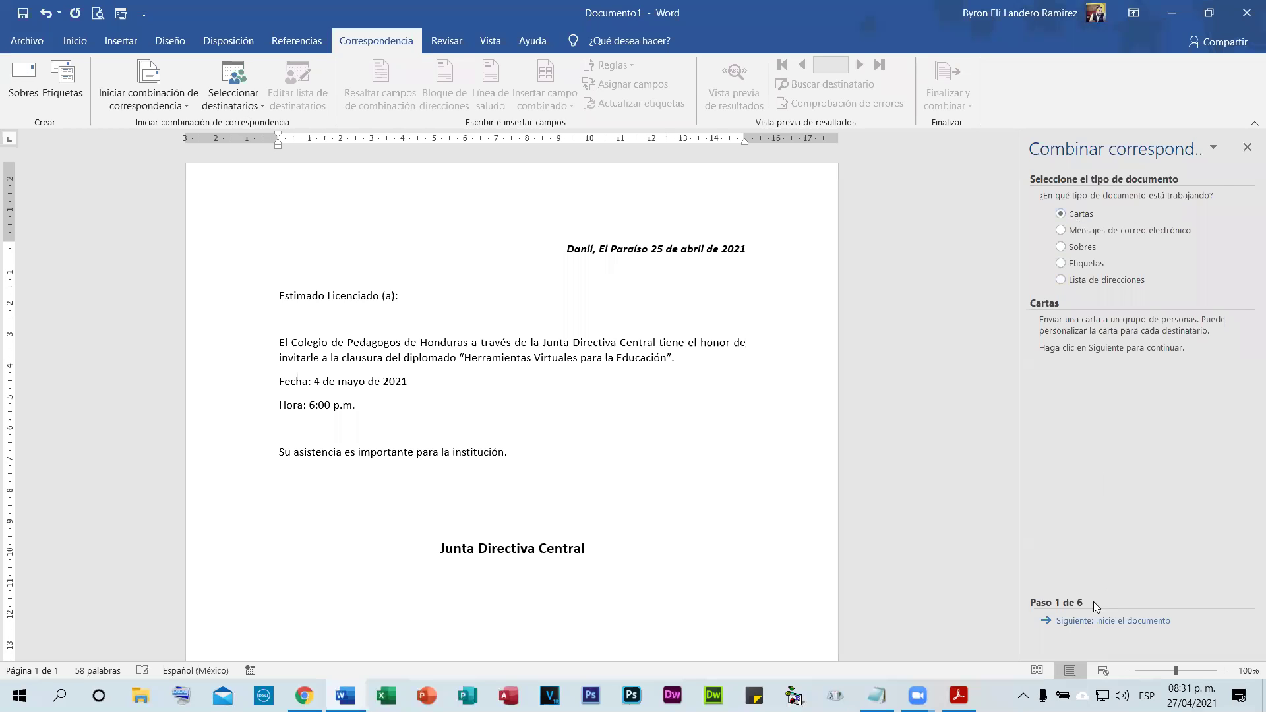
left_click(1121, 621)
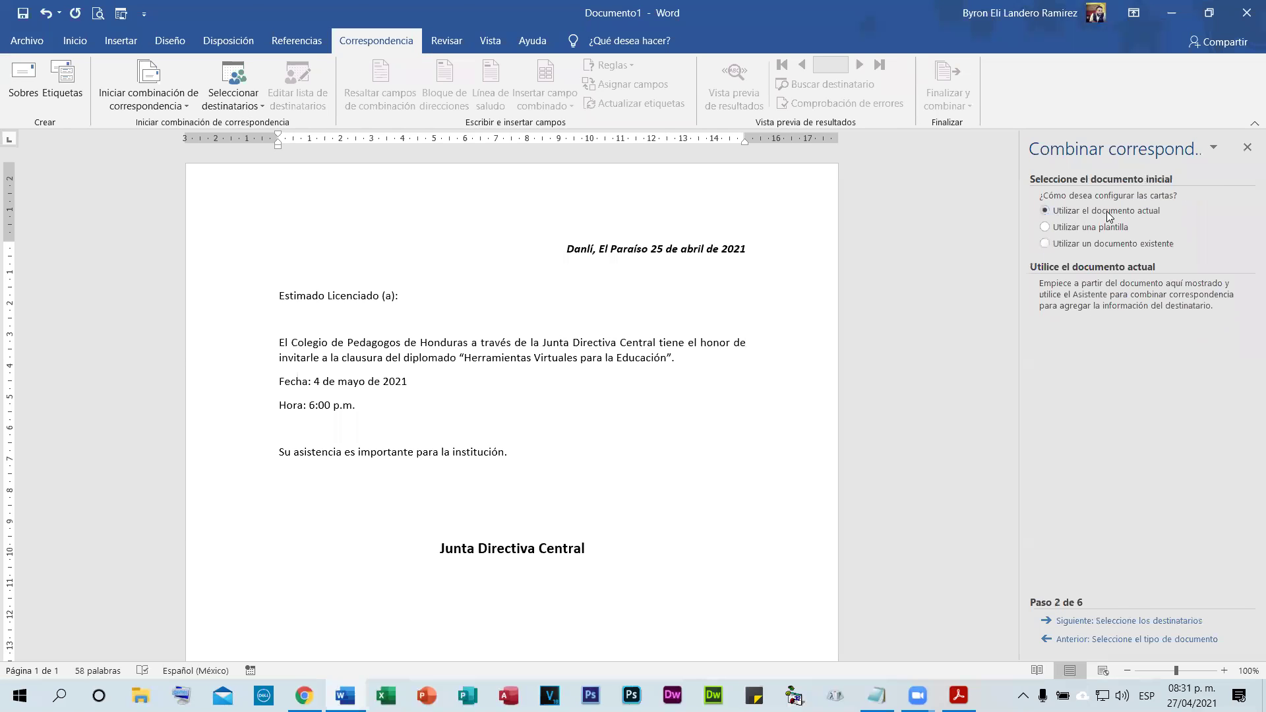
left_click(1132, 623)
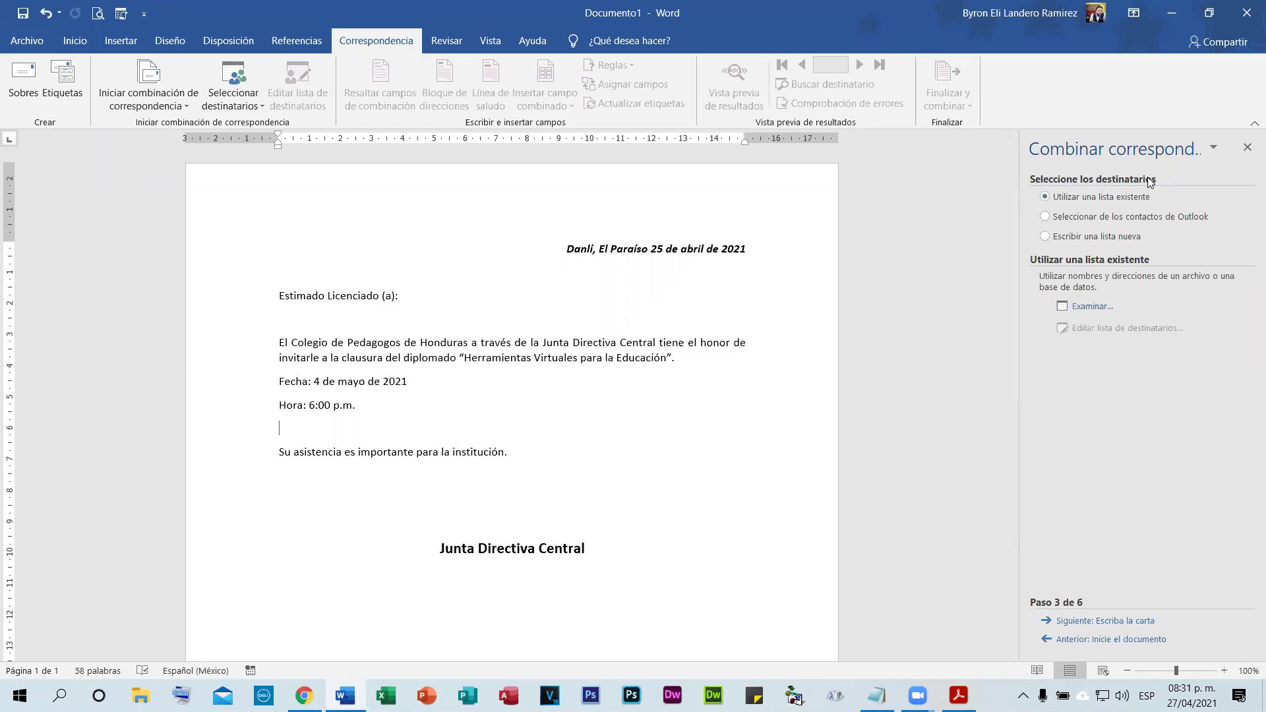
- Use the sheet Respuestas de formulario 1$ of Datos Diplomado COLPEGAGOGOSH (Respuestas).xlsx on the desktop as recipient list, keeping all recipients and the first row as headers
left_click(1084, 308)
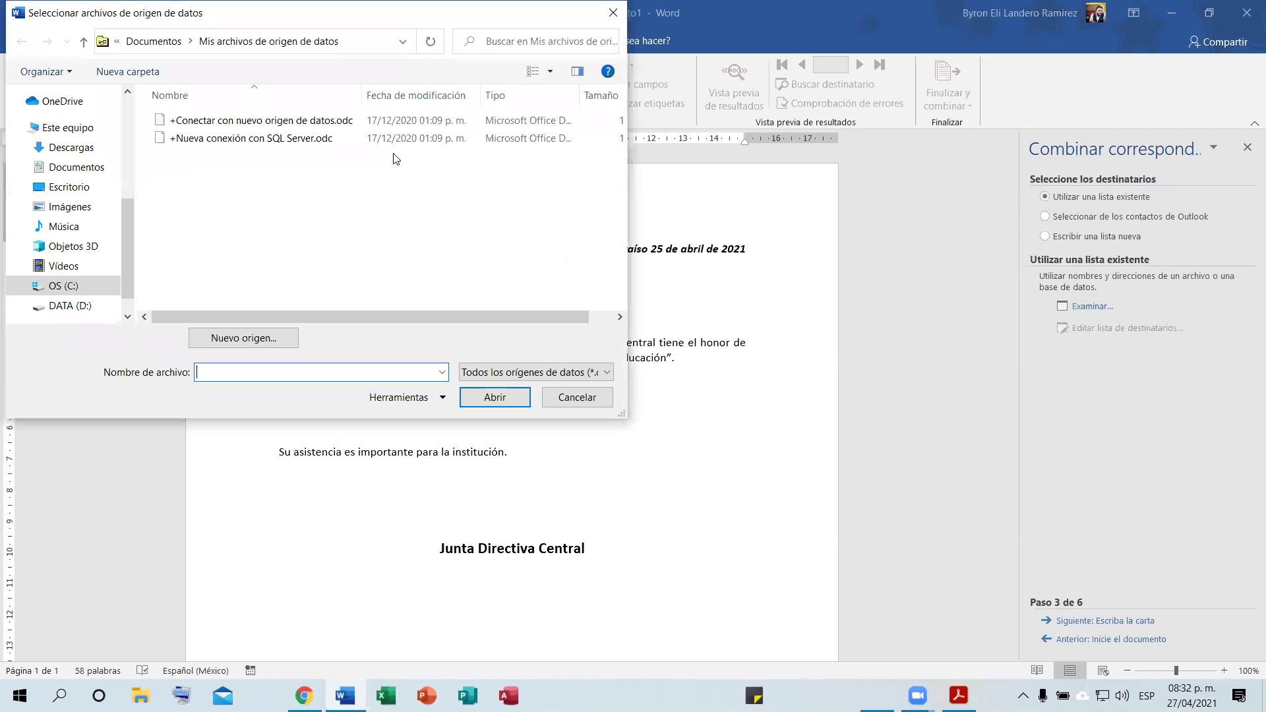
left_click(81, 190)
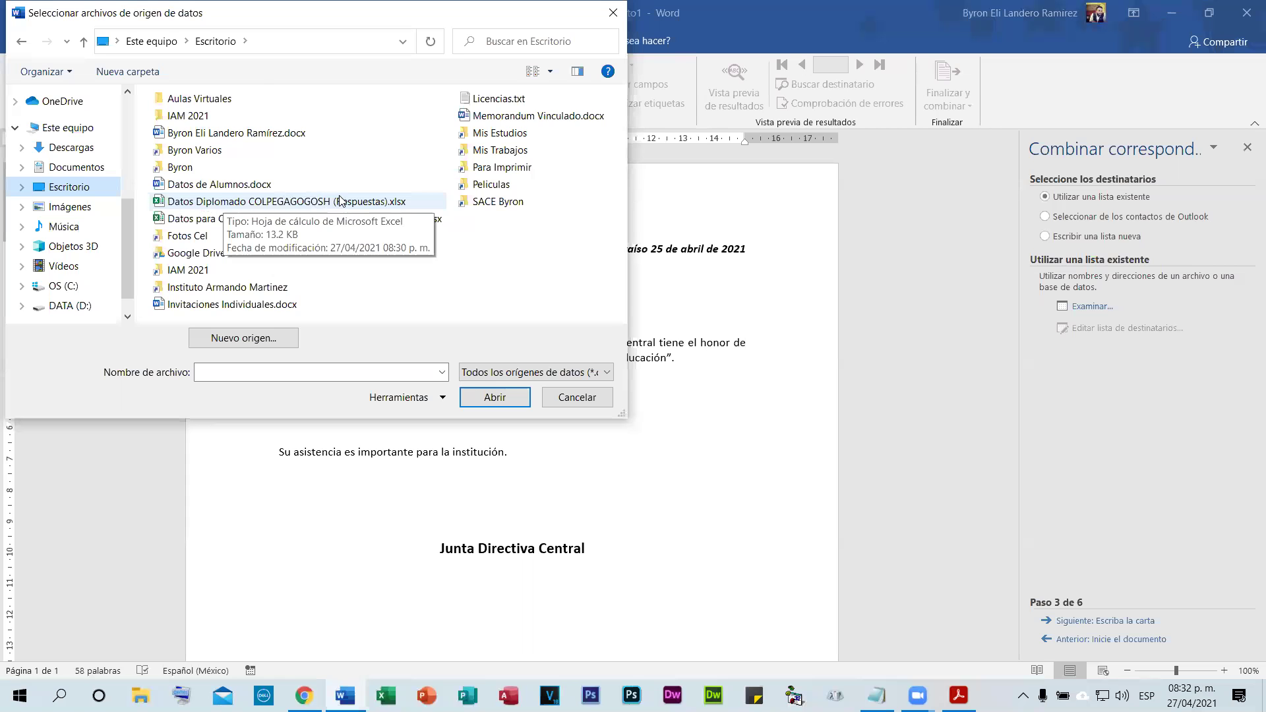
double_click(246, 203)
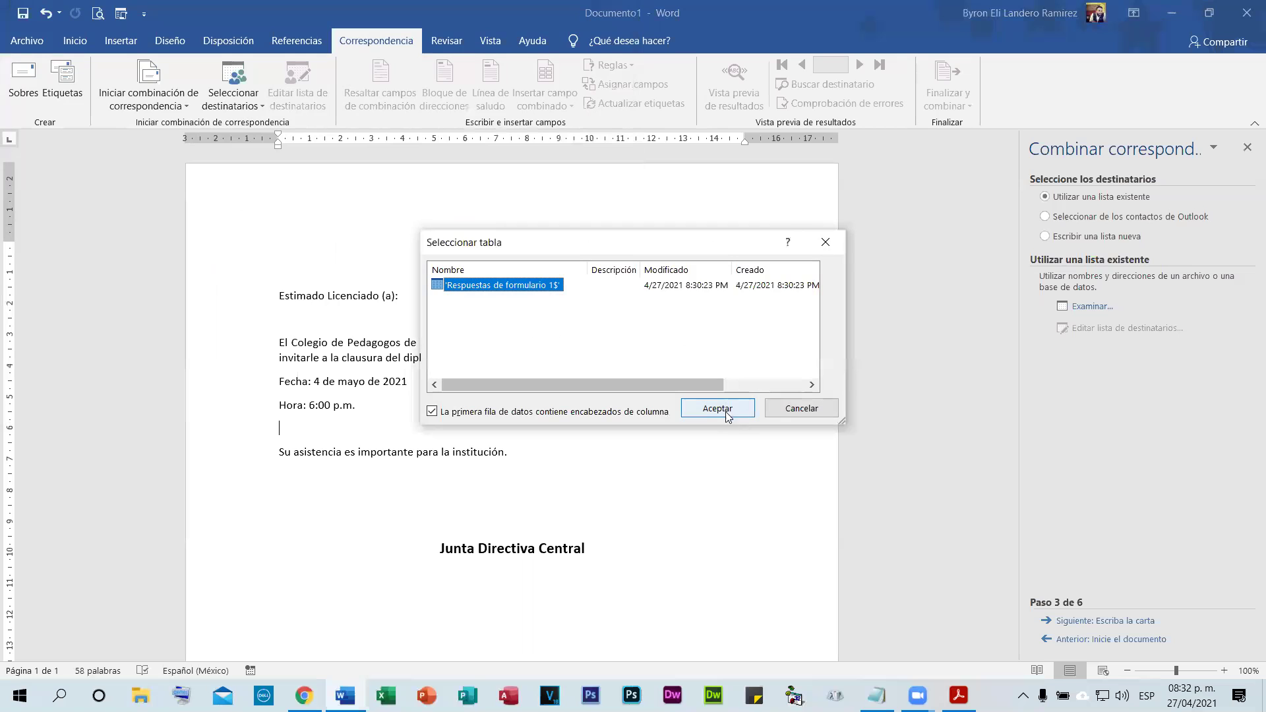
left_click(718, 408)
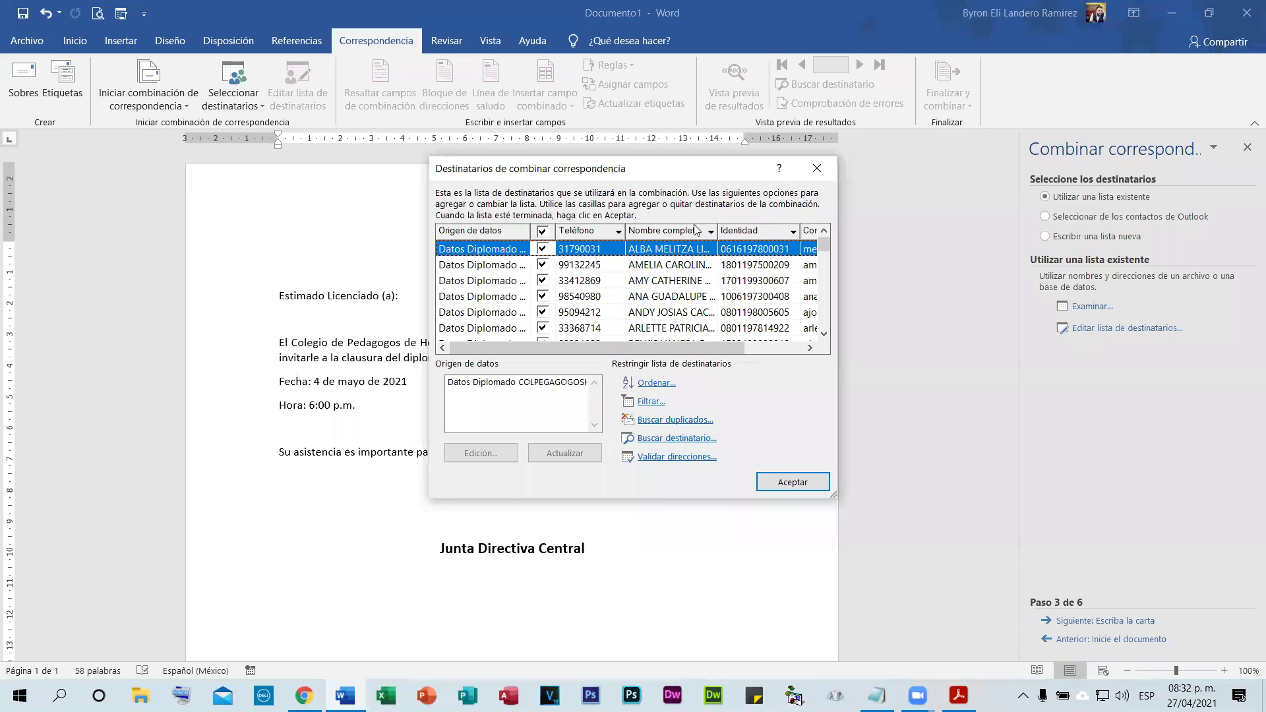
scroll(773, 302, "down", 5)
scroll(773, 302, "up", 10)
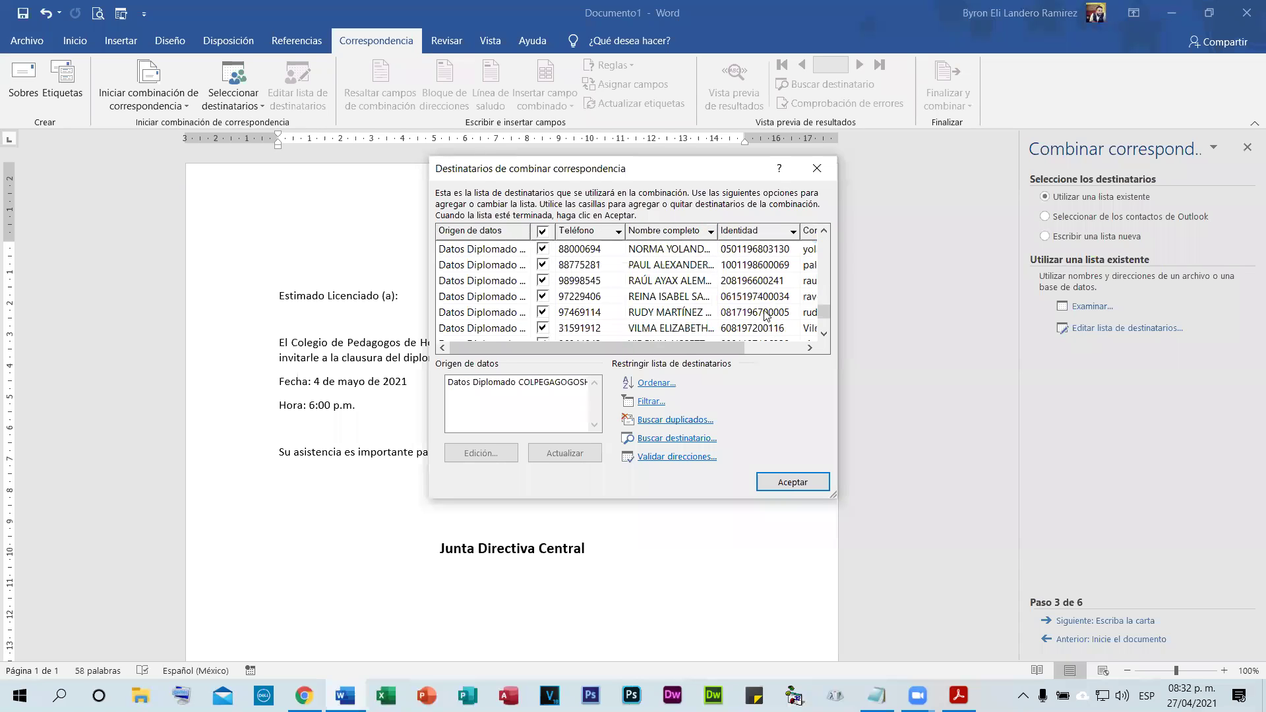
left_click(793, 483)
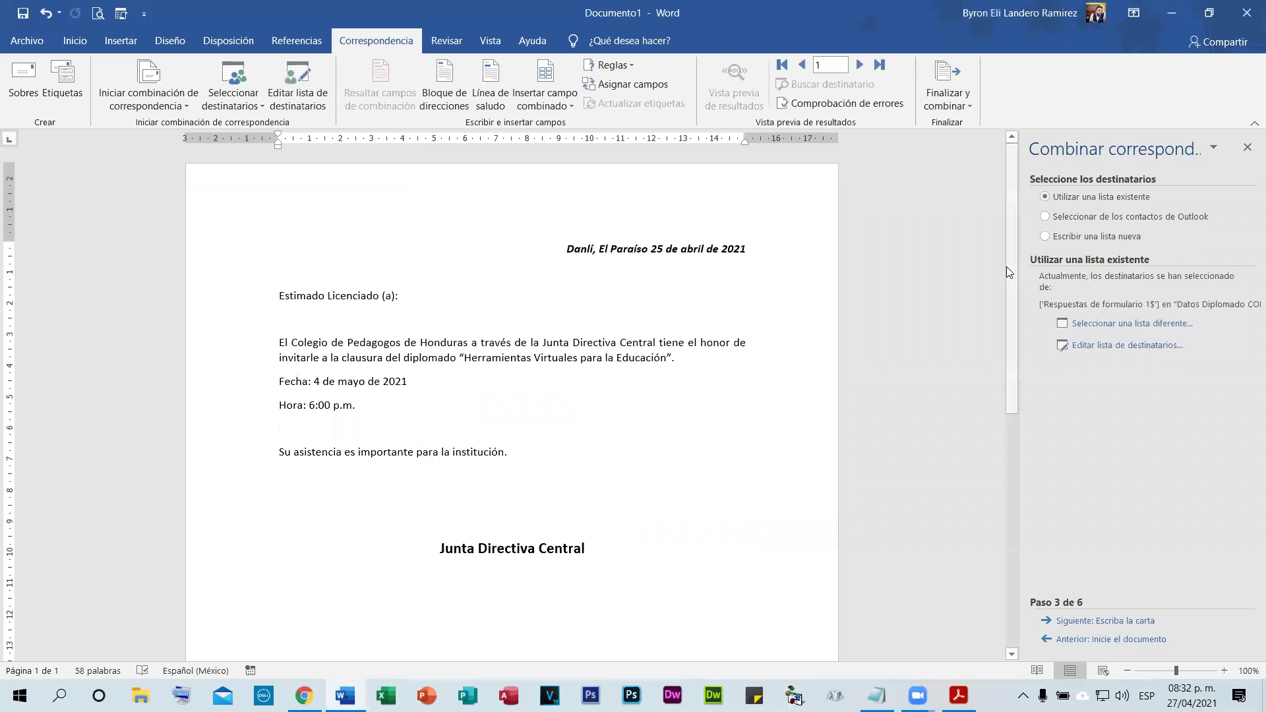
- Insert the Nombre completo merge field after the greeting "Estimado Licenciado (a):"
left_click(1090, 623)
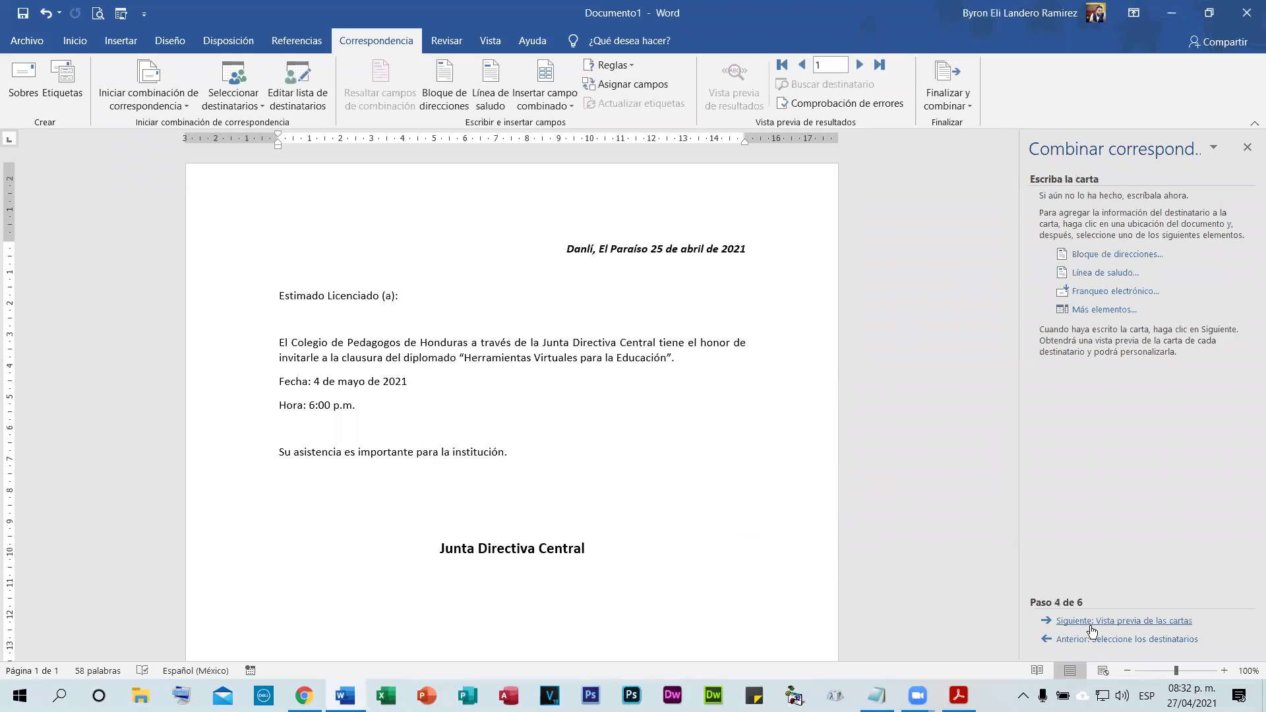
left_click(406, 291)
left_click(1102, 311)
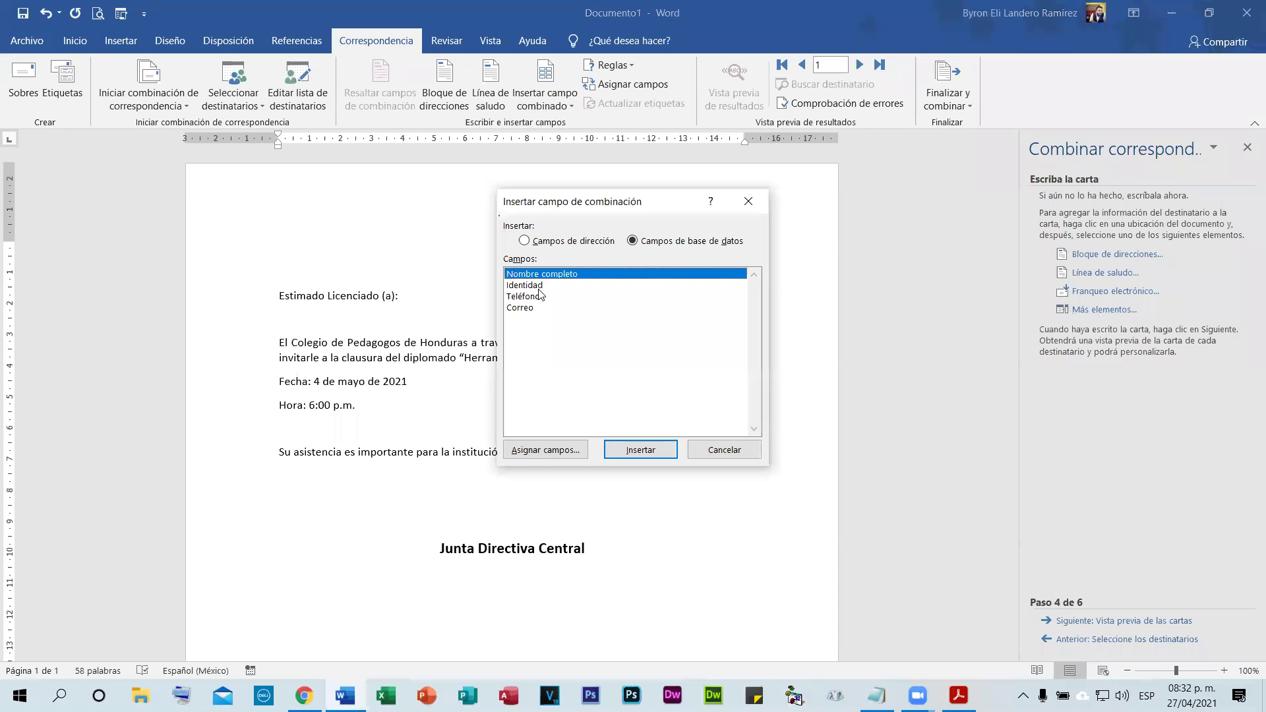
left_click(535, 285)
left_click(530, 297)
left_click(525, 307)
left_click(533, 296)
left_click(534, 275)
left_click(529, 285)
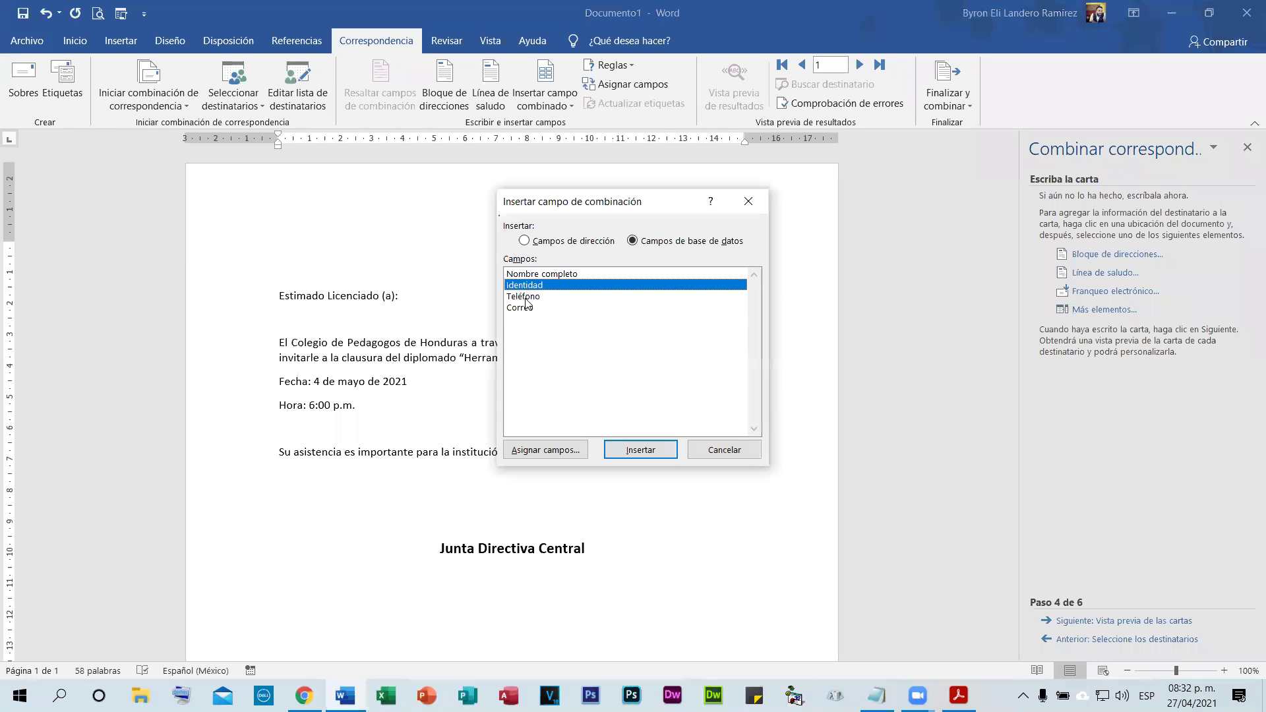
left_click(528, 296)
left_click(525, 308)
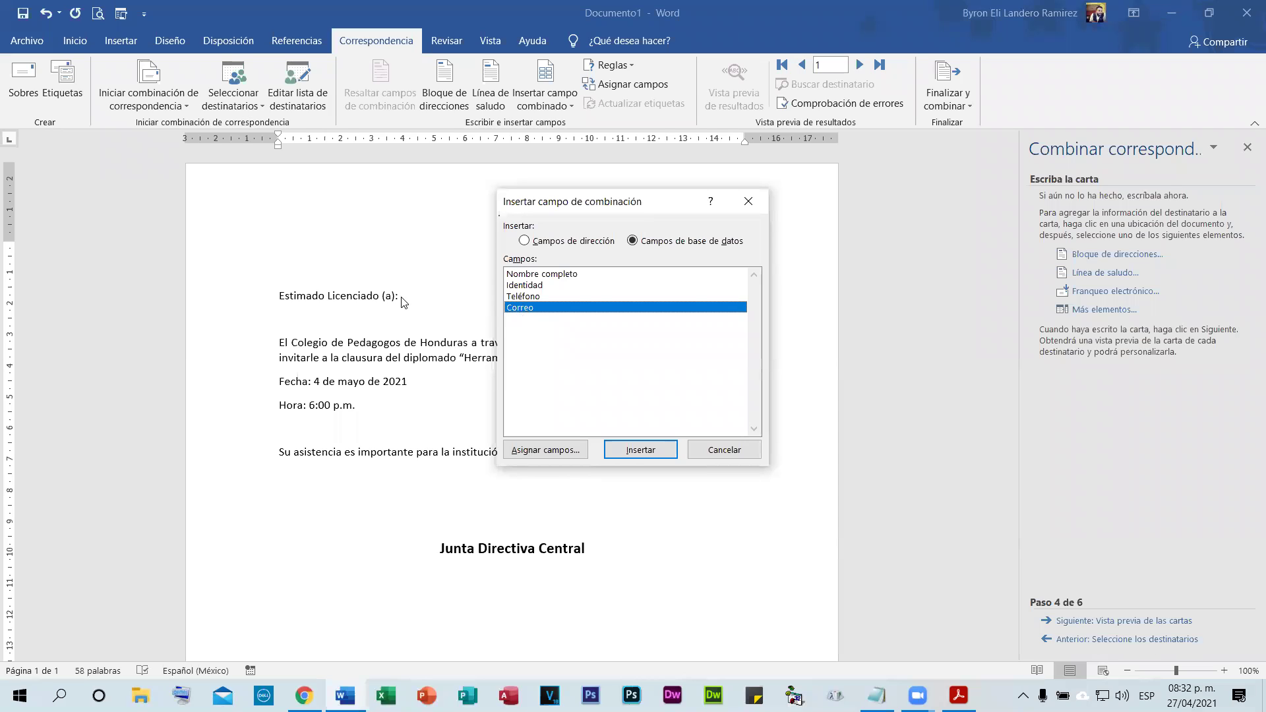
left_click(530, 274)
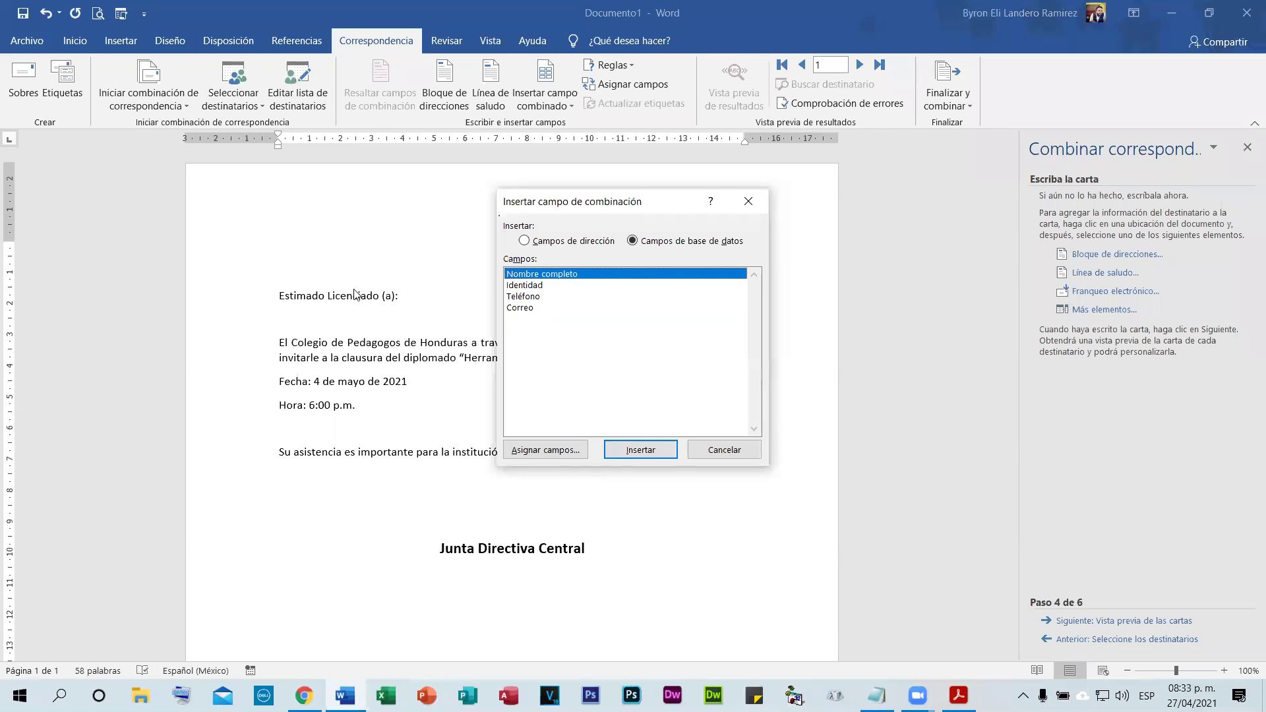
left_click(630, 451)
left_click(719, 450)
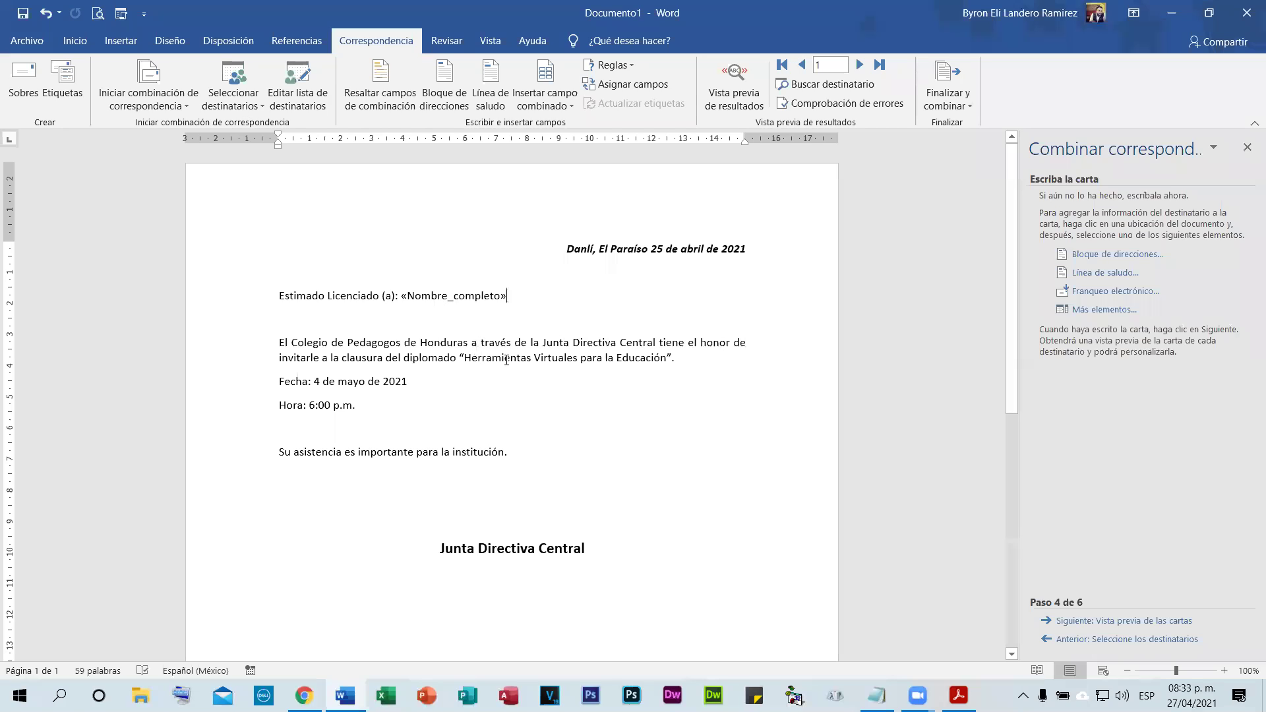
- Preview the merged letters, stepping through several recipients and returning to the first one
left_click(1091, 621)
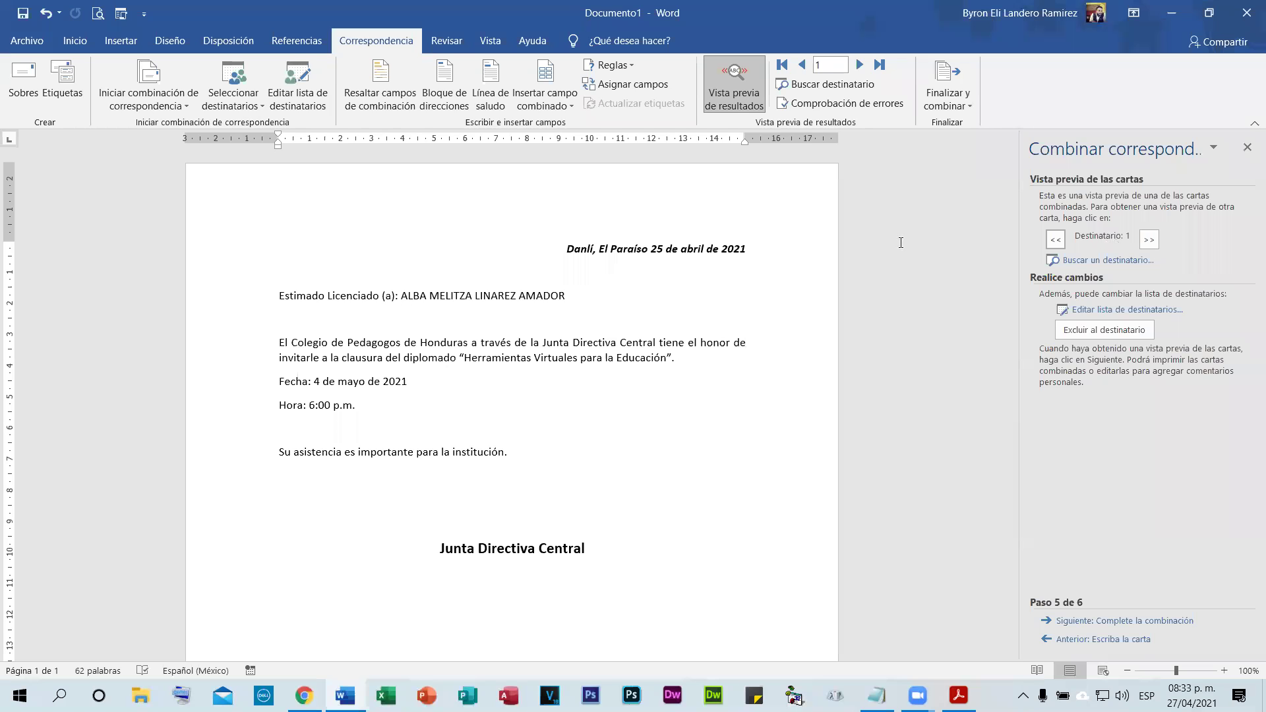
scroll(799, 515, "down", 3)
scroll(778, 517, "down", 6)
scroll(742, 407, "up", 9)
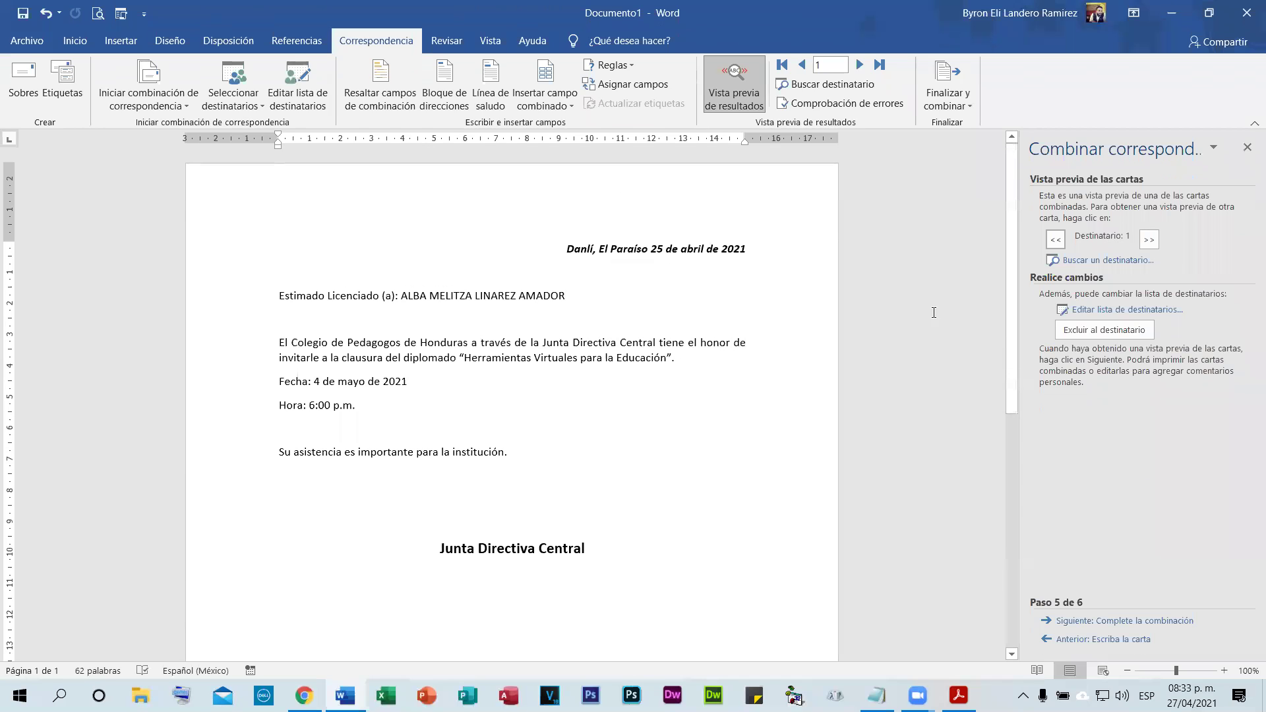
left_click(1149, 239)
left_click(1149, 239)
left_click(1149, 239)
left_click(1149, 239)
left_click(1149, 239)
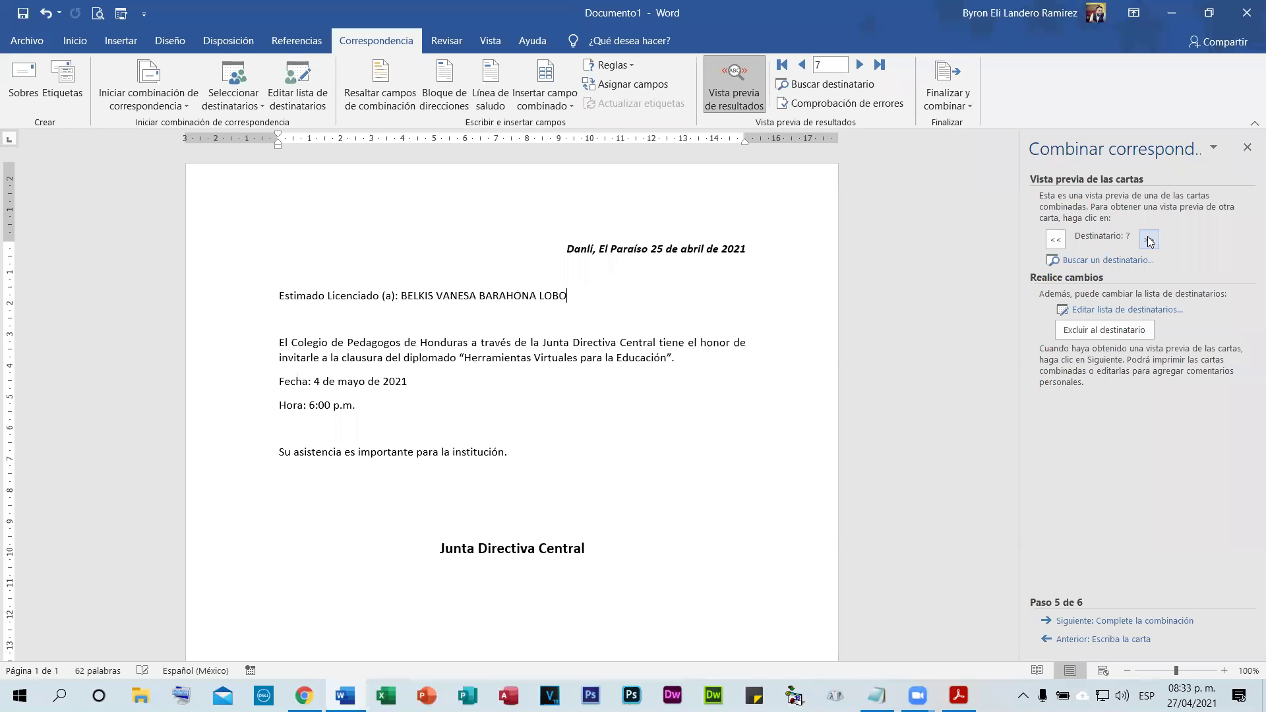
left_click(1150, 239)
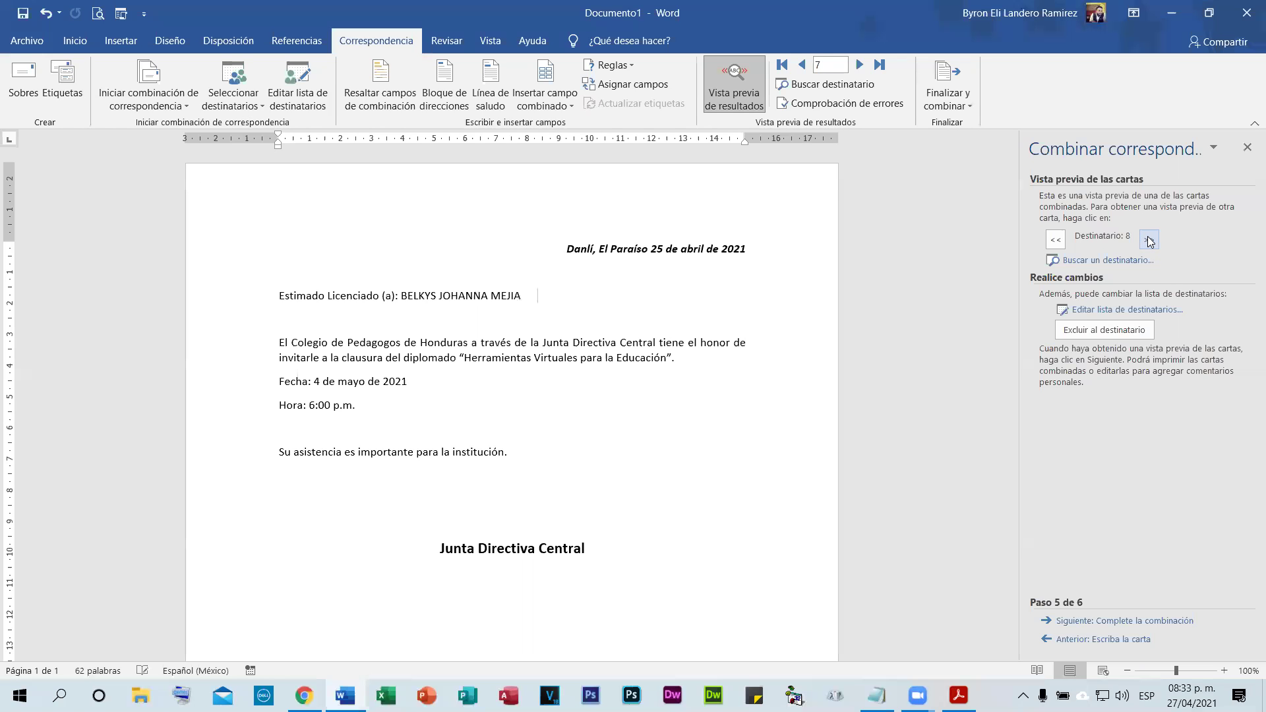
left_click(1149, 239)
left_click(1150, 239)
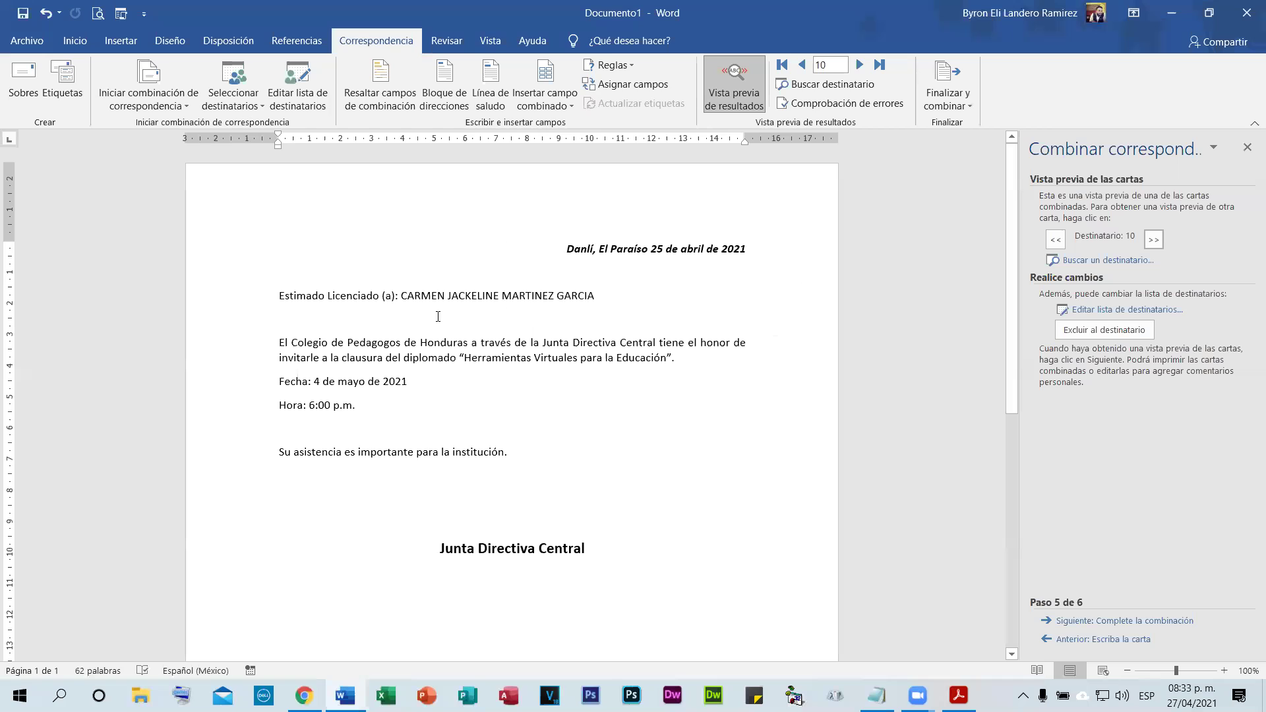
left_click(1054, 242)
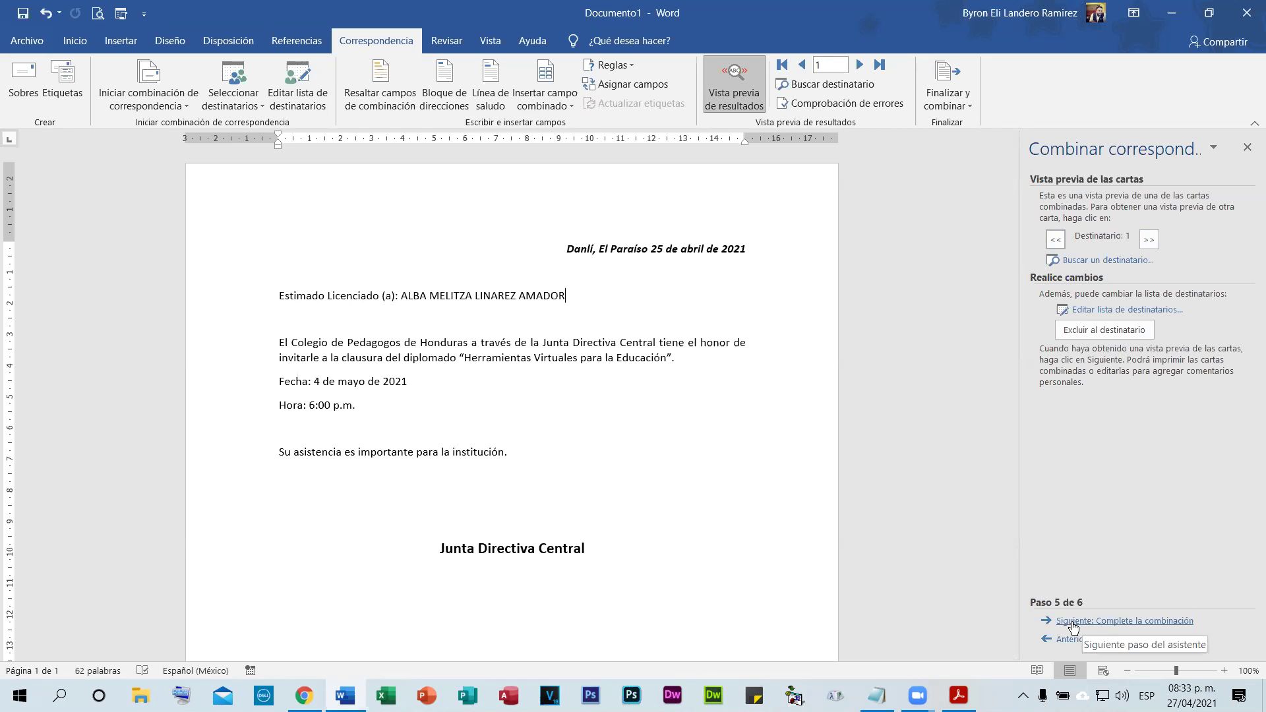
- Complete the merge by generating editable individual letters in a new document
left_click(1150, 621)
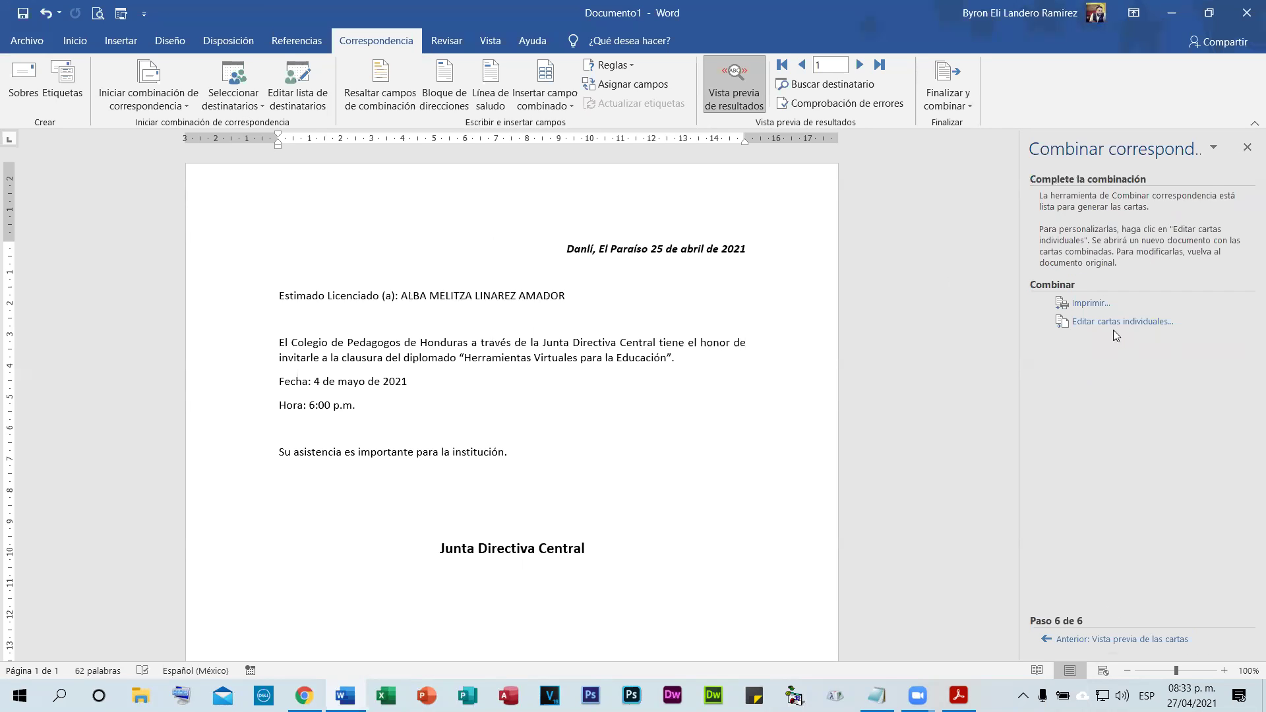
scroll(1011, 329, "down", 2)
scroll(1032, 548, "down", 3)
scroll(1014, 244, "up", 5)
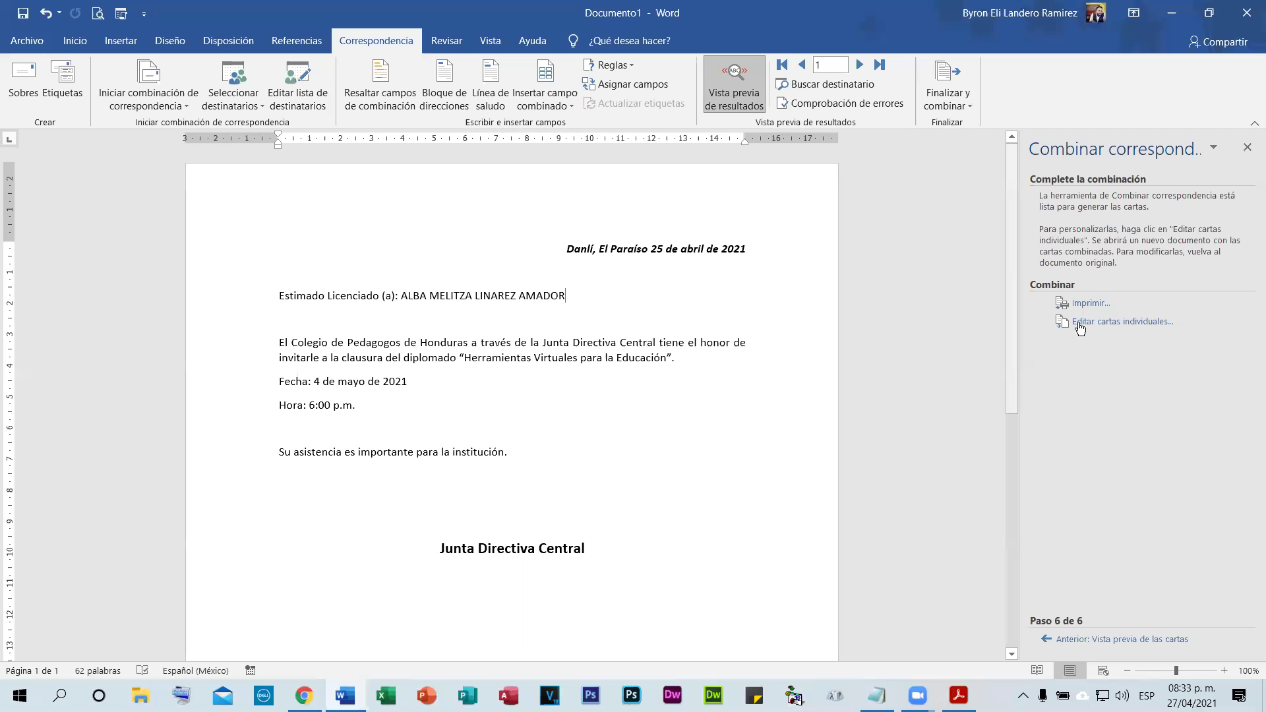
left_click(1121, 322)
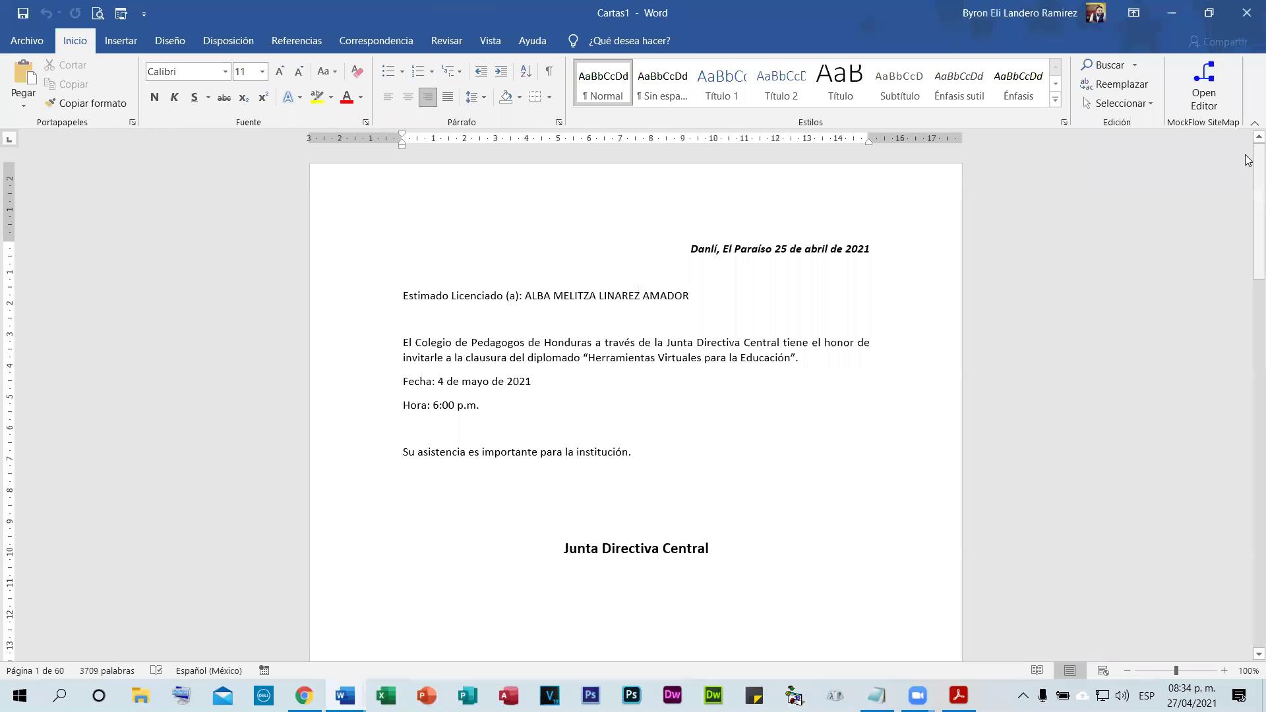
- Look through the generated letters to check each recipient's name in the greeting
scroll(1247, 181, "down", 10)
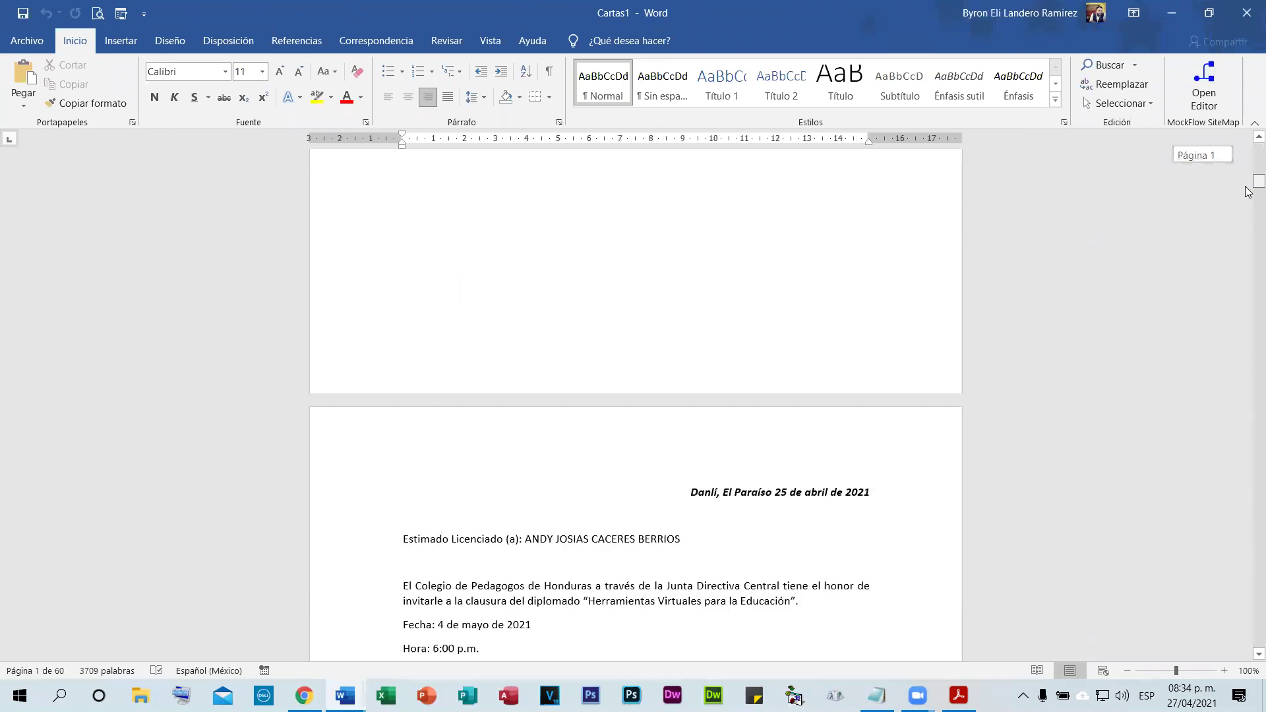
scroll(601, 303, "up", 1)
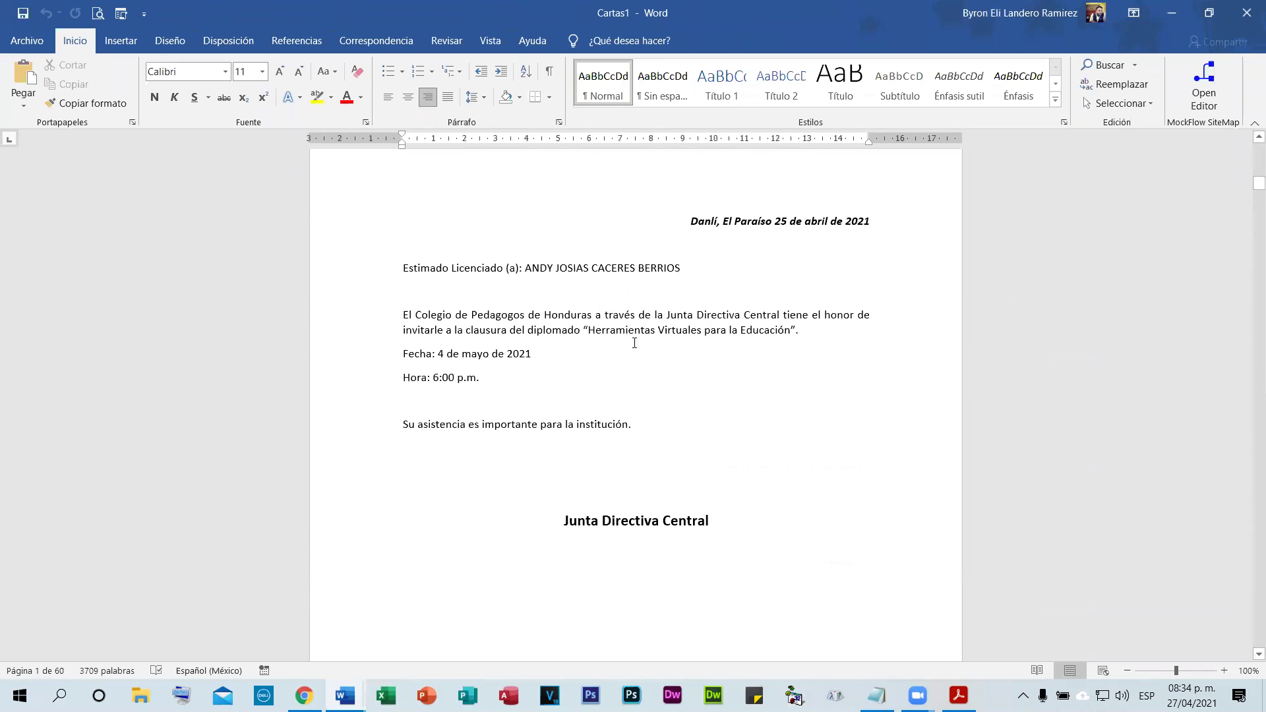
scroll(634, 343, "down", 15)
scroll(706, 331, "down", 5)
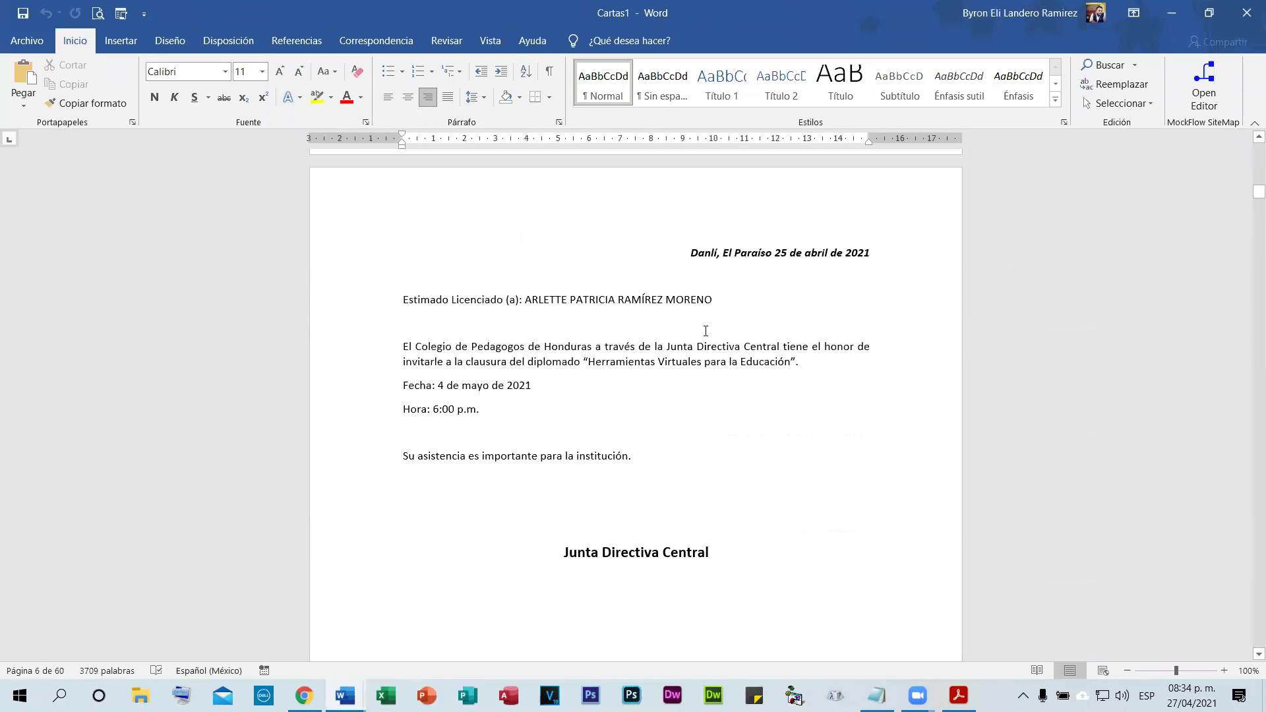
- Check the recipient names in the letters around pages 46 to 48 and return to the first letter
left_click_drag(1248, 202, 554, 365)
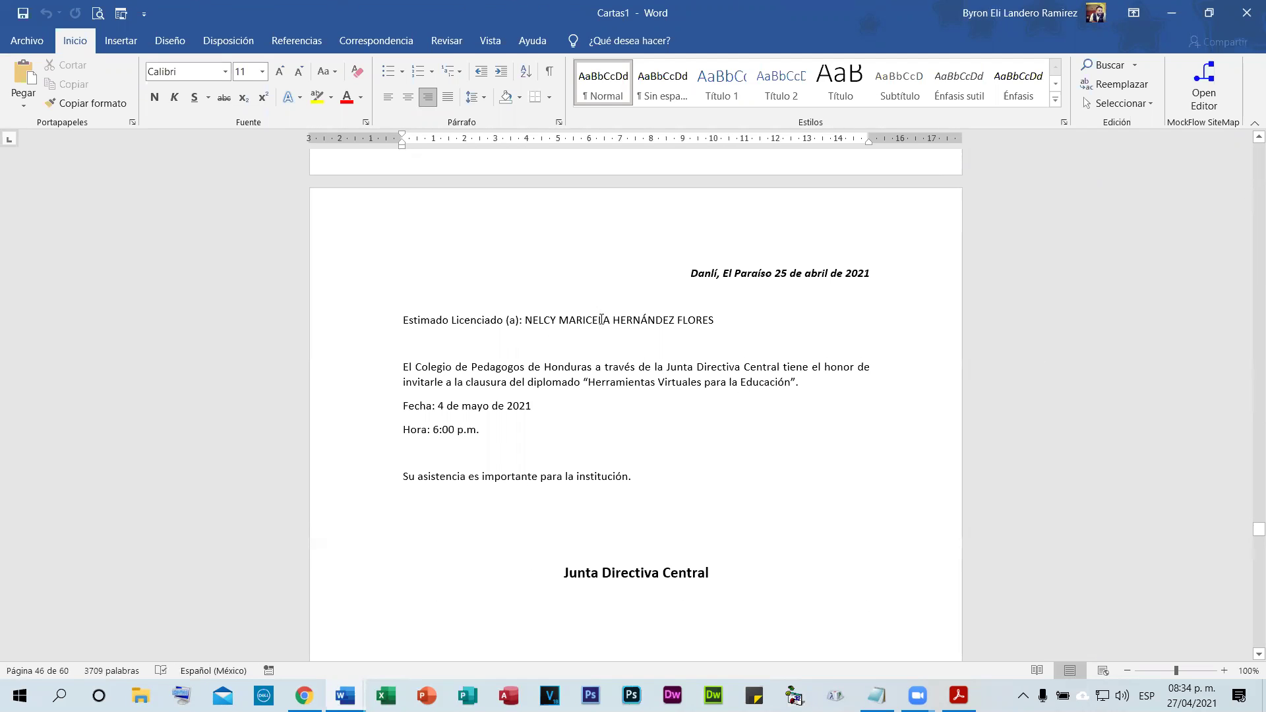
scroll(601, 320, "down", 15)
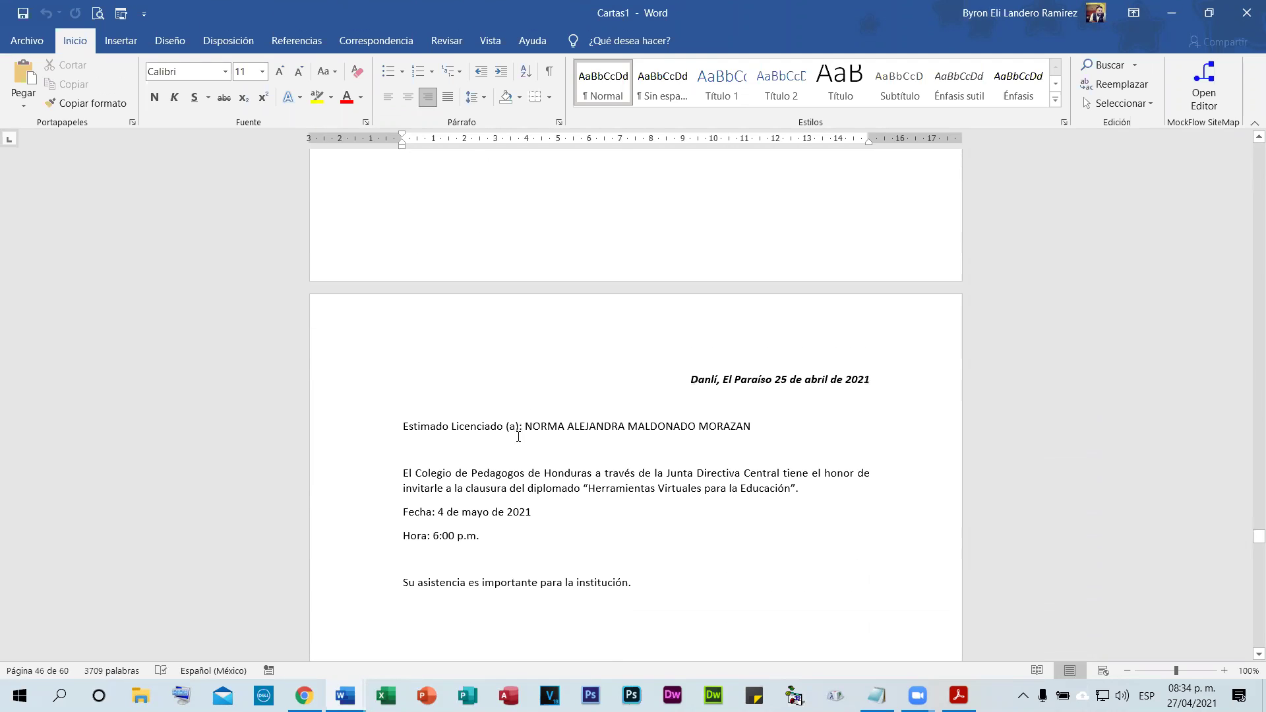
left_click_drag(540, 429, 658, 439)
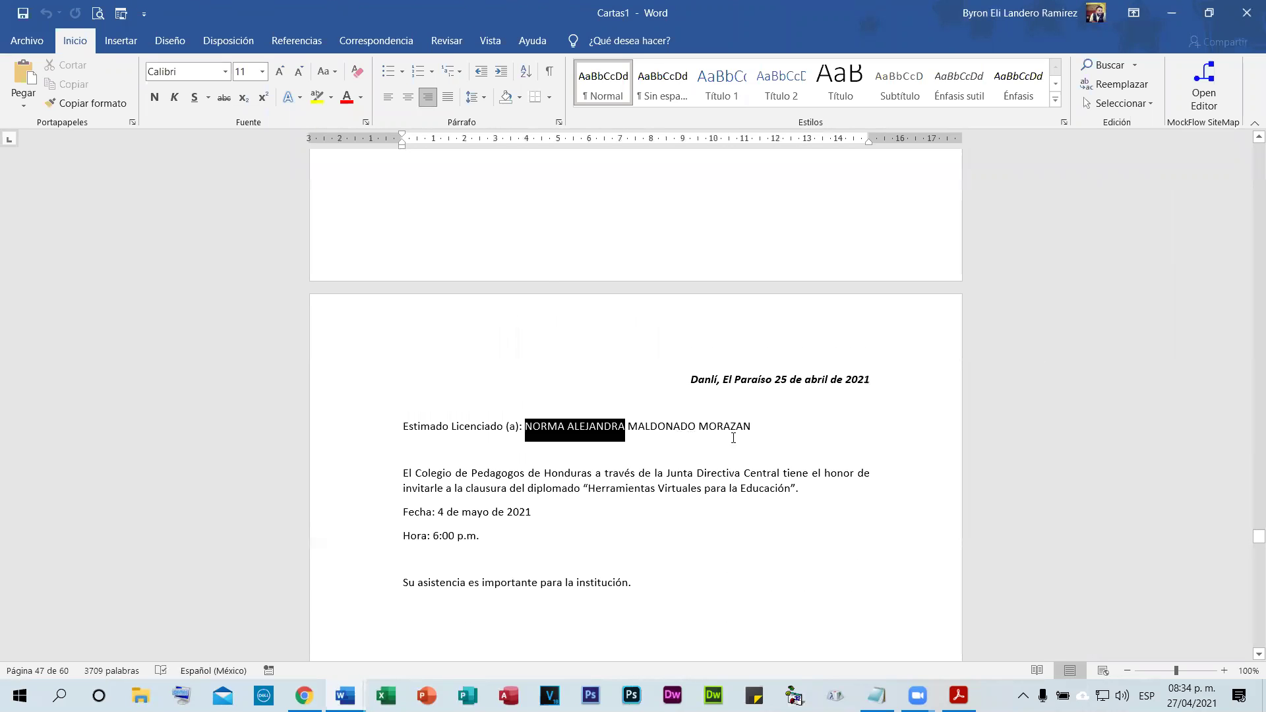
scroll(734, 438, "down", 10)
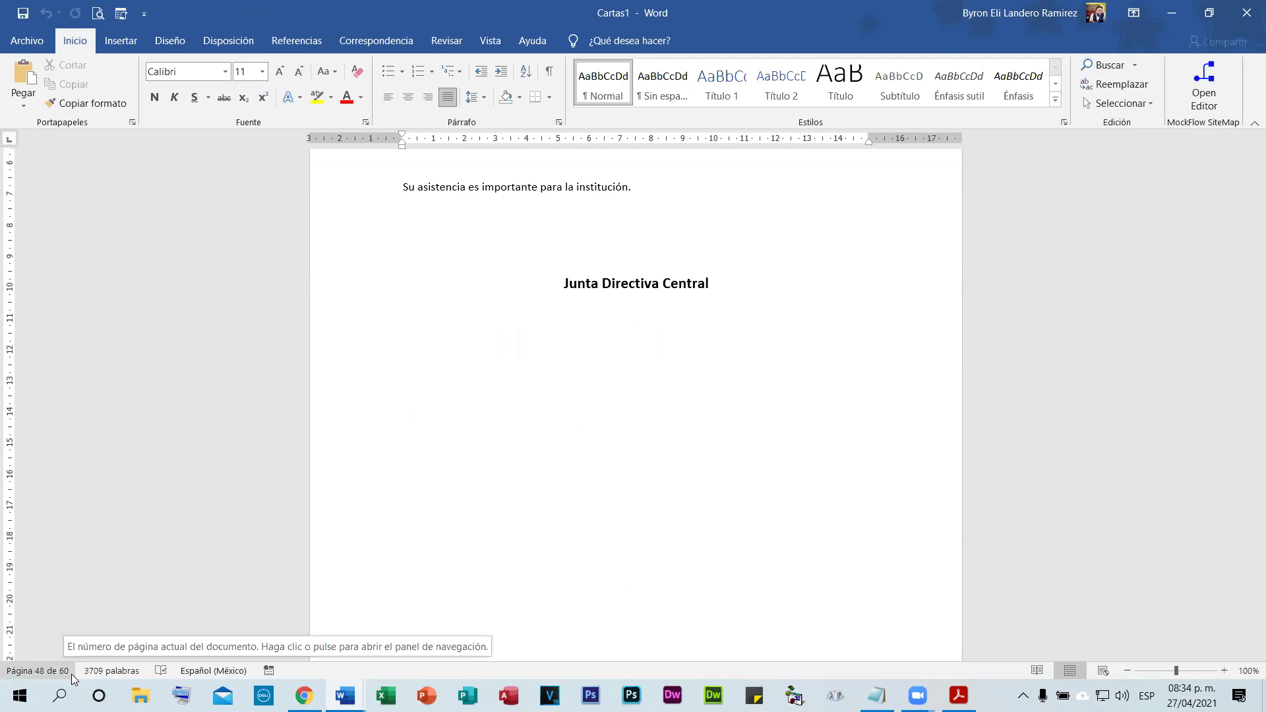
key("Page_Down")
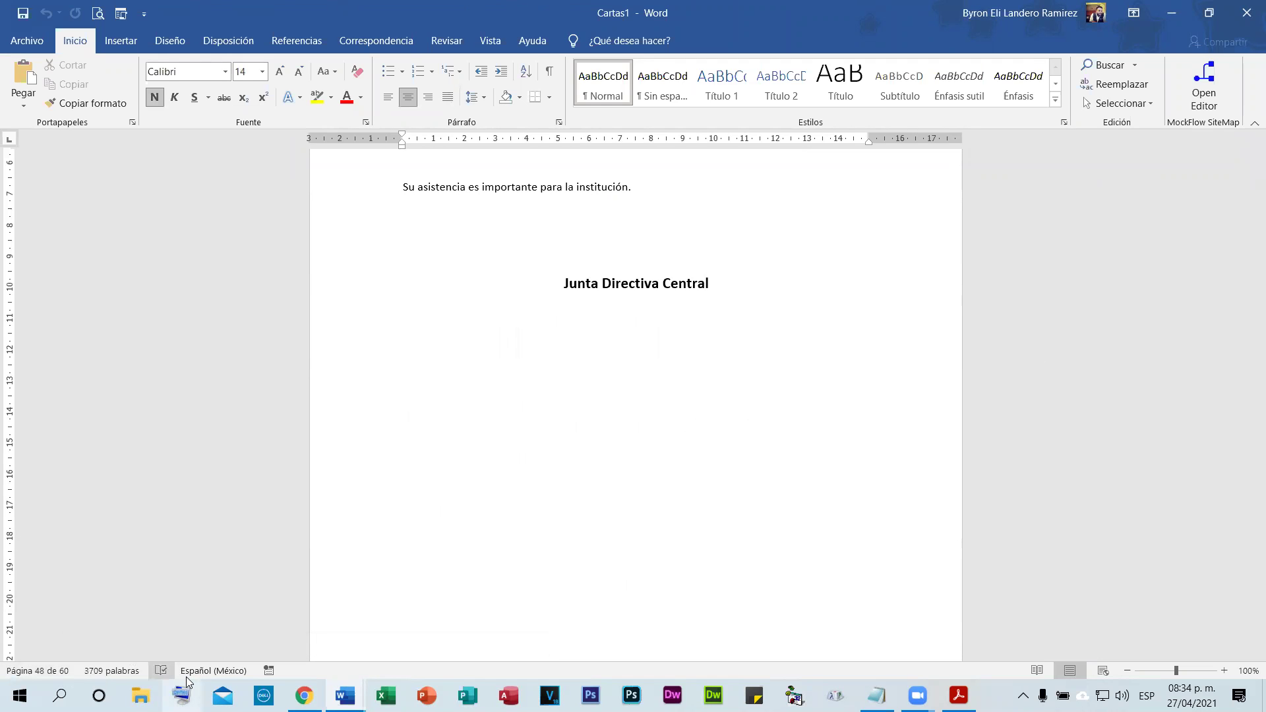
left_click_drag(1259, 541, 1248, 144)
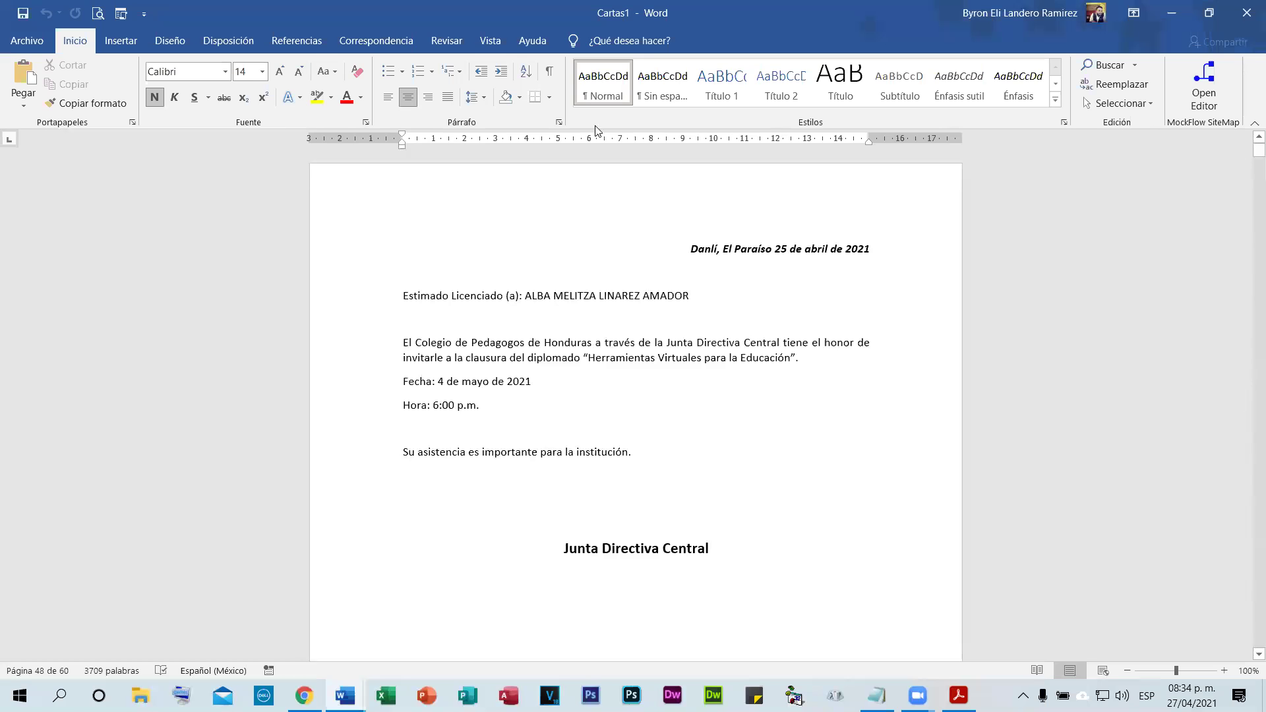
- Save the generated letters on the desktop (Escritorio) as Invitaciones Individuales Colegio.docx
left_click(26, 41)
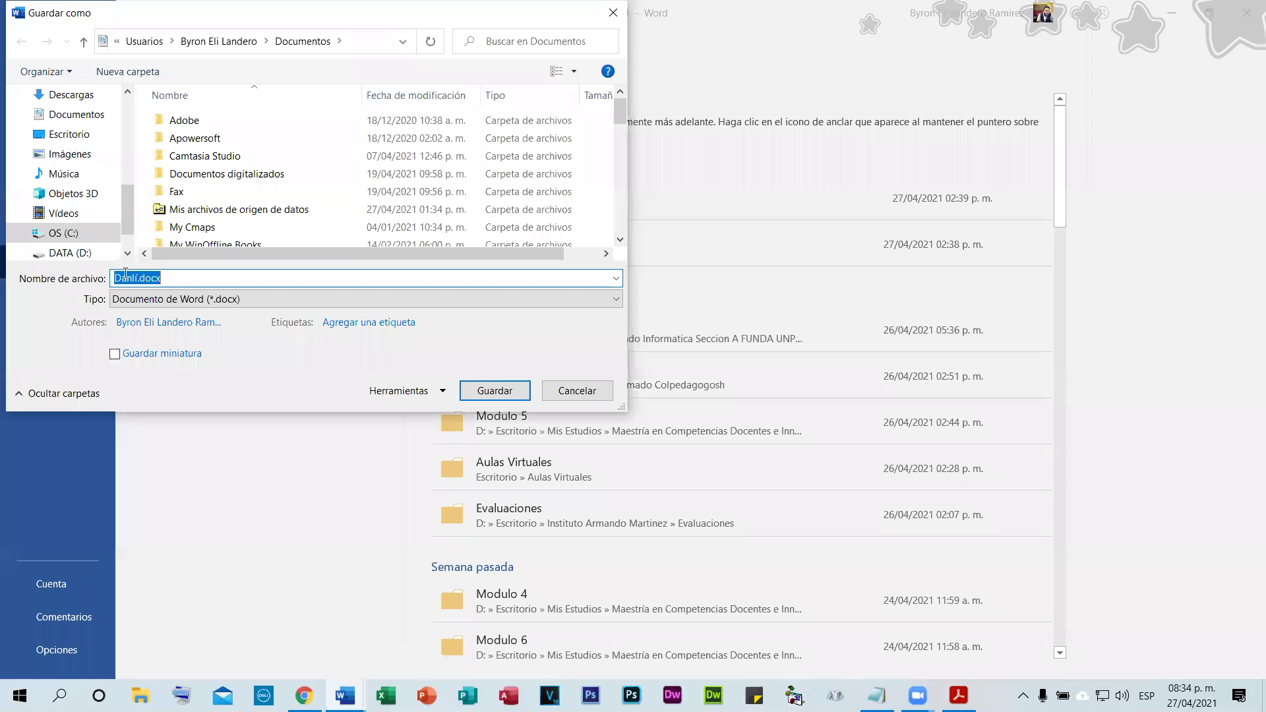
left_click(137, 278)
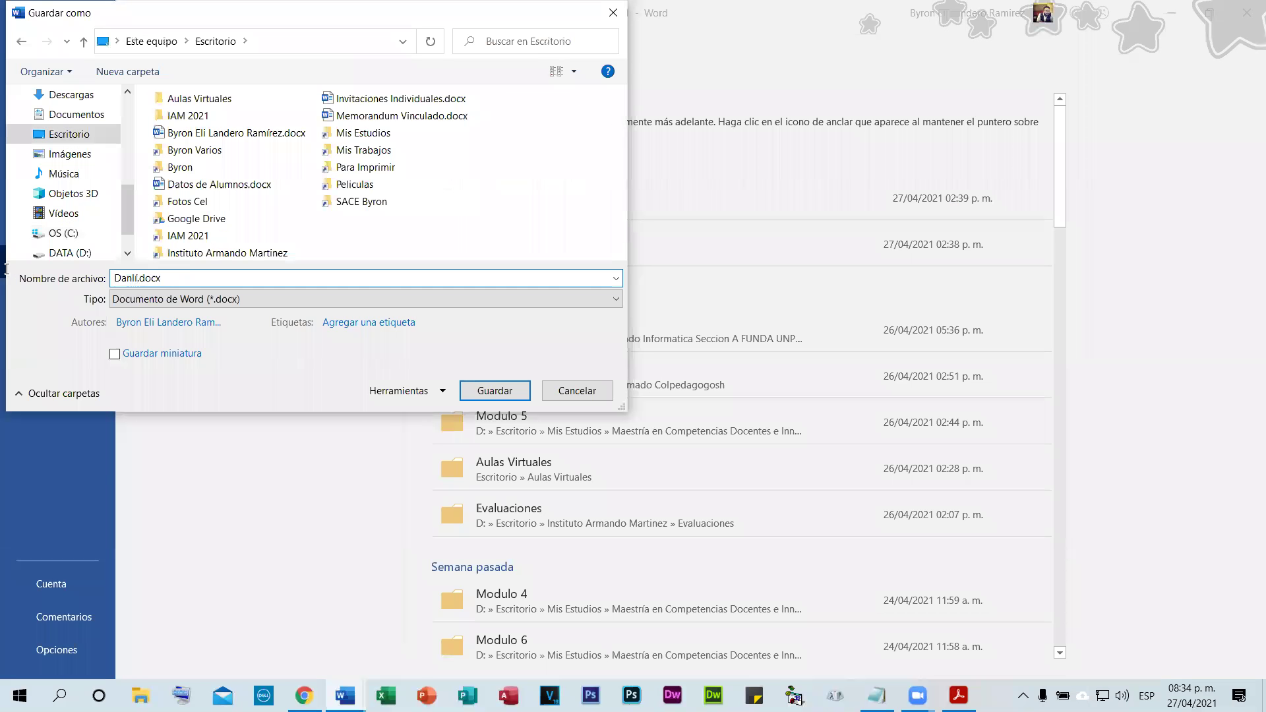
type("Invitaciones Individuales")
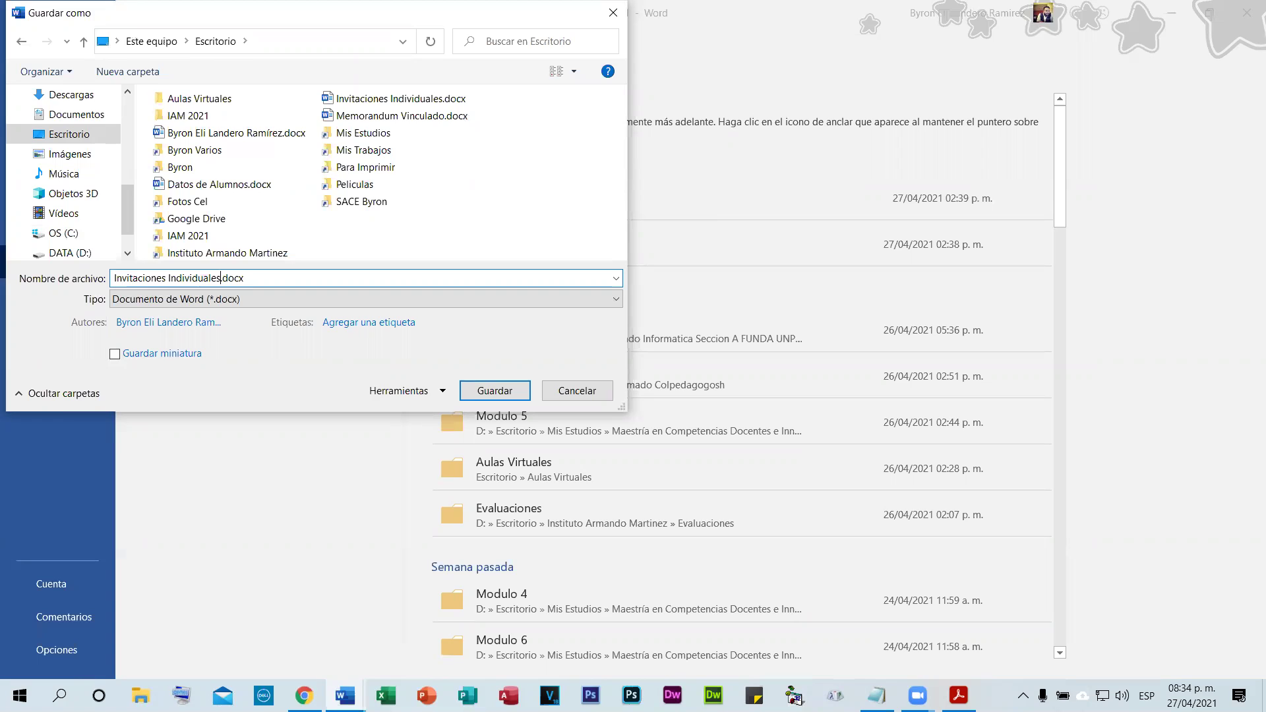
type(" Colegio")
key("Return")
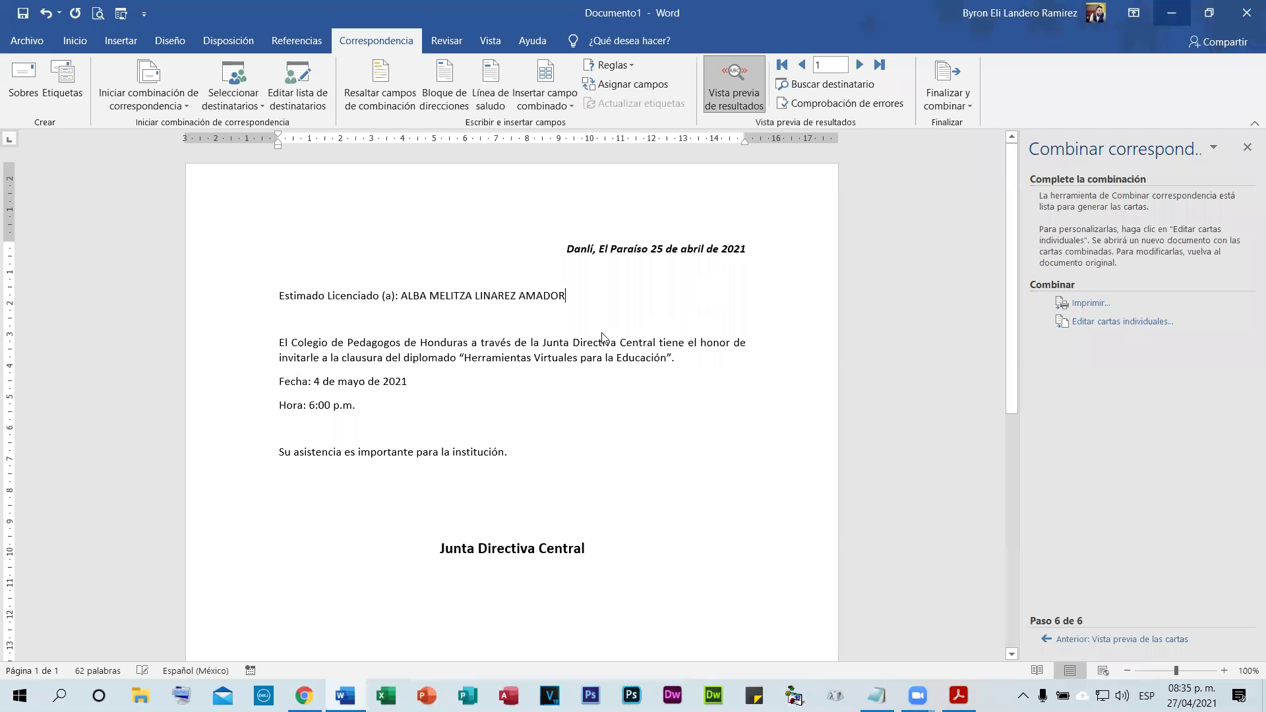
- Save the main merge letter on the desktop (Escritorio) as Invitacion.docx
key("ctrl+w")
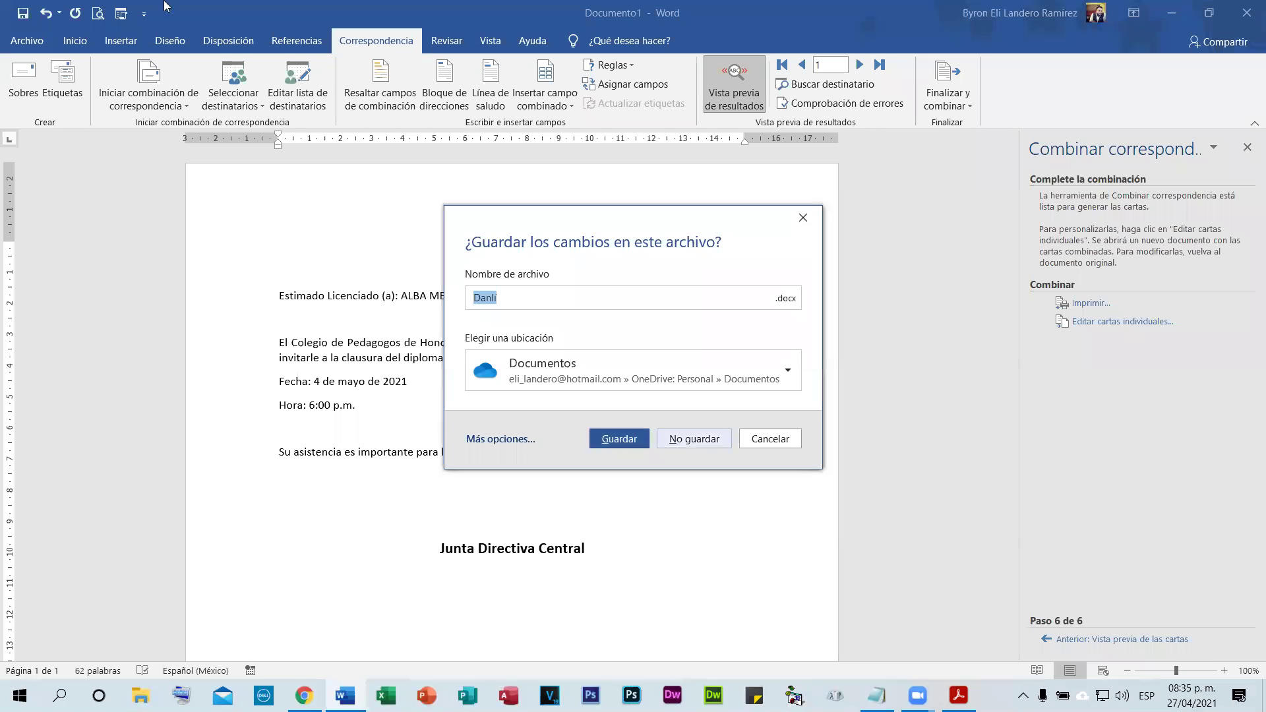
key("alt+m")
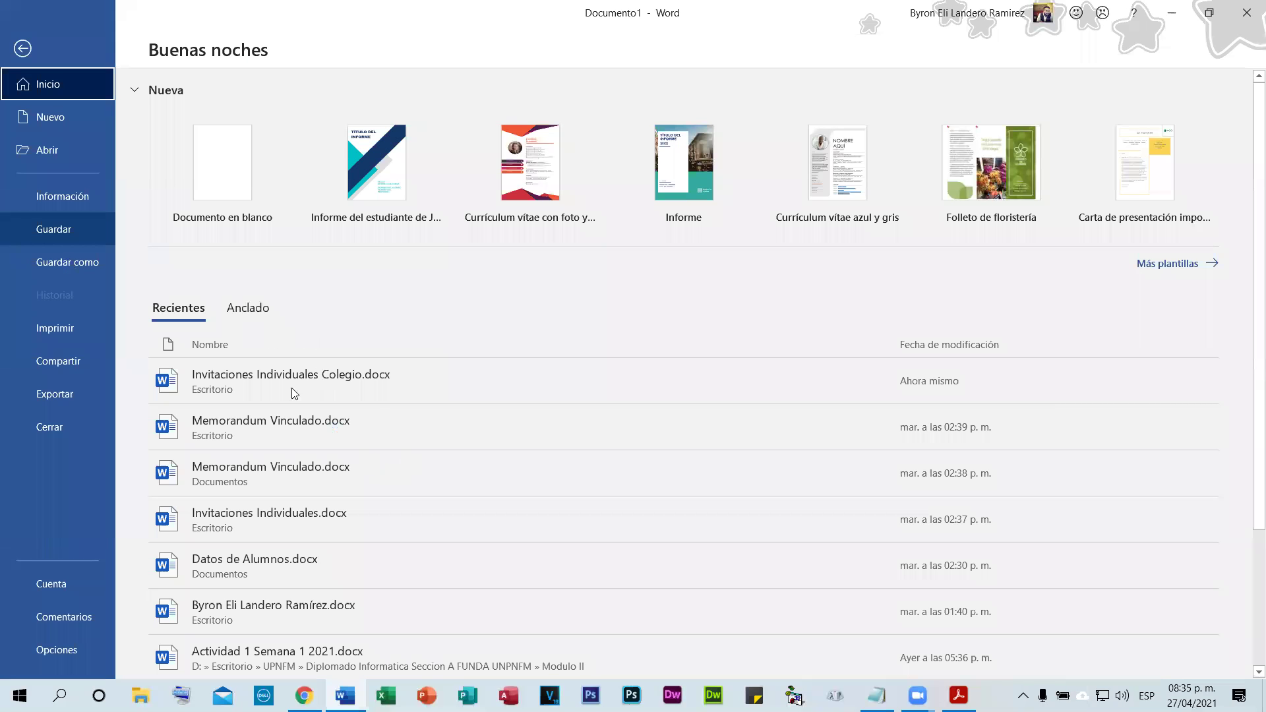
key("F12")
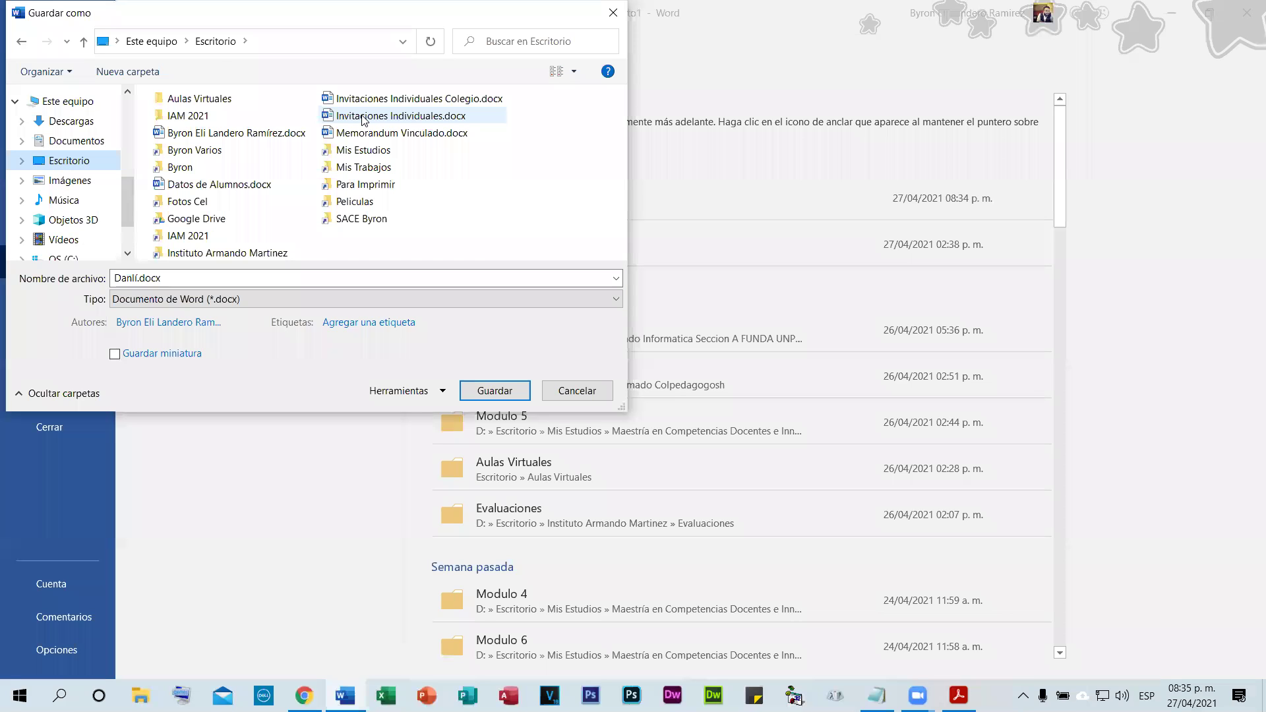
left_click(215, 276)
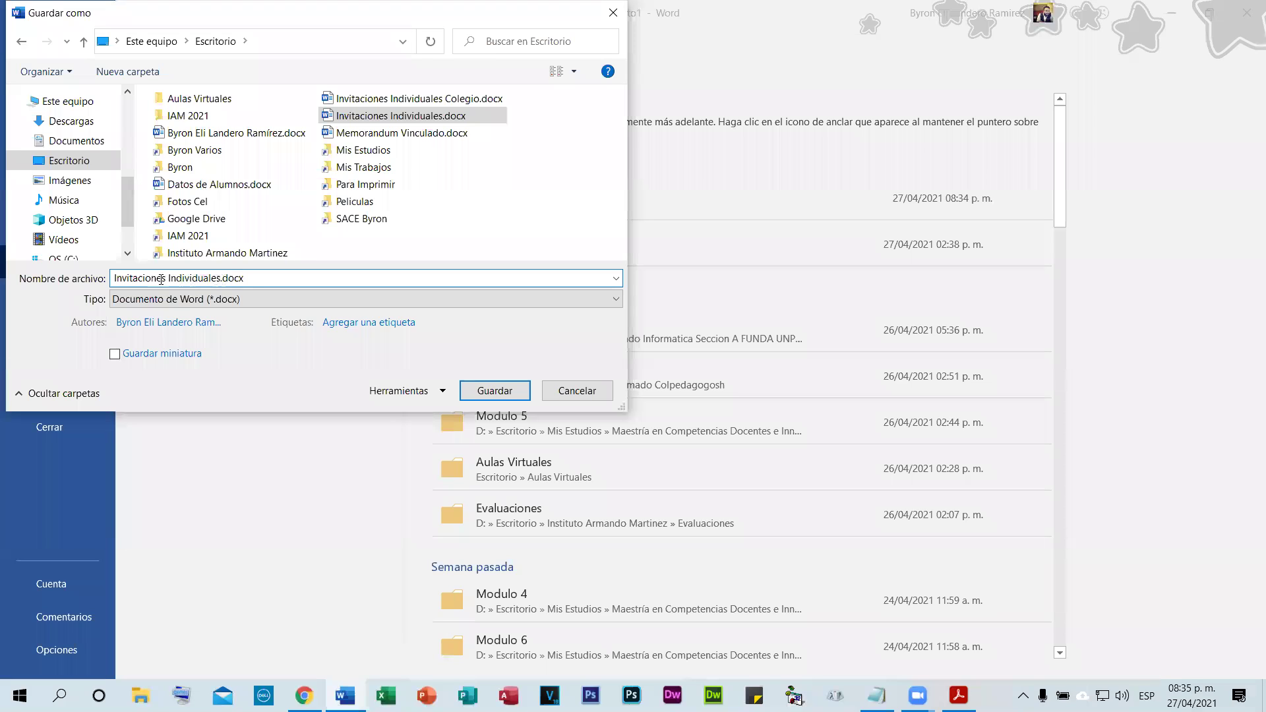
left_click_drag(156, 278, 225, 277)
key("BackSpace")
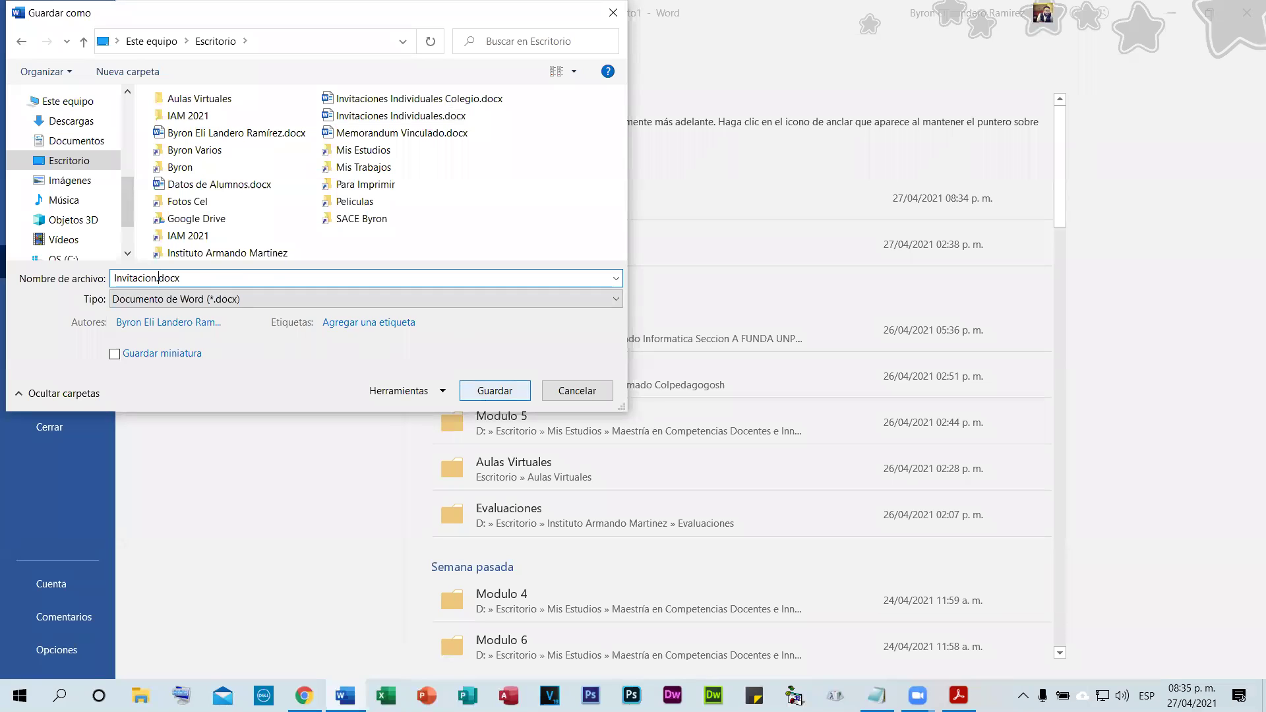
left_click(489, 401)
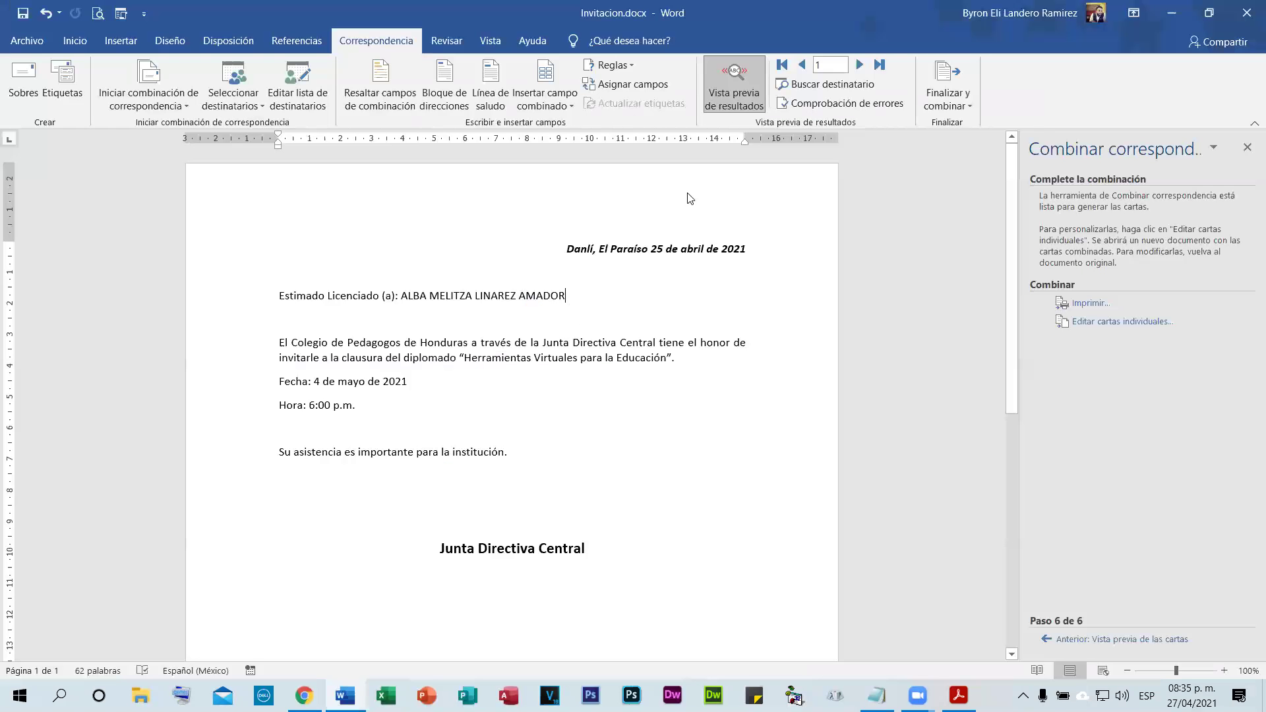
- Review the saved letters in Invitaciones Individuales Colegio.docx and close the document without saving changes
key("super+d")
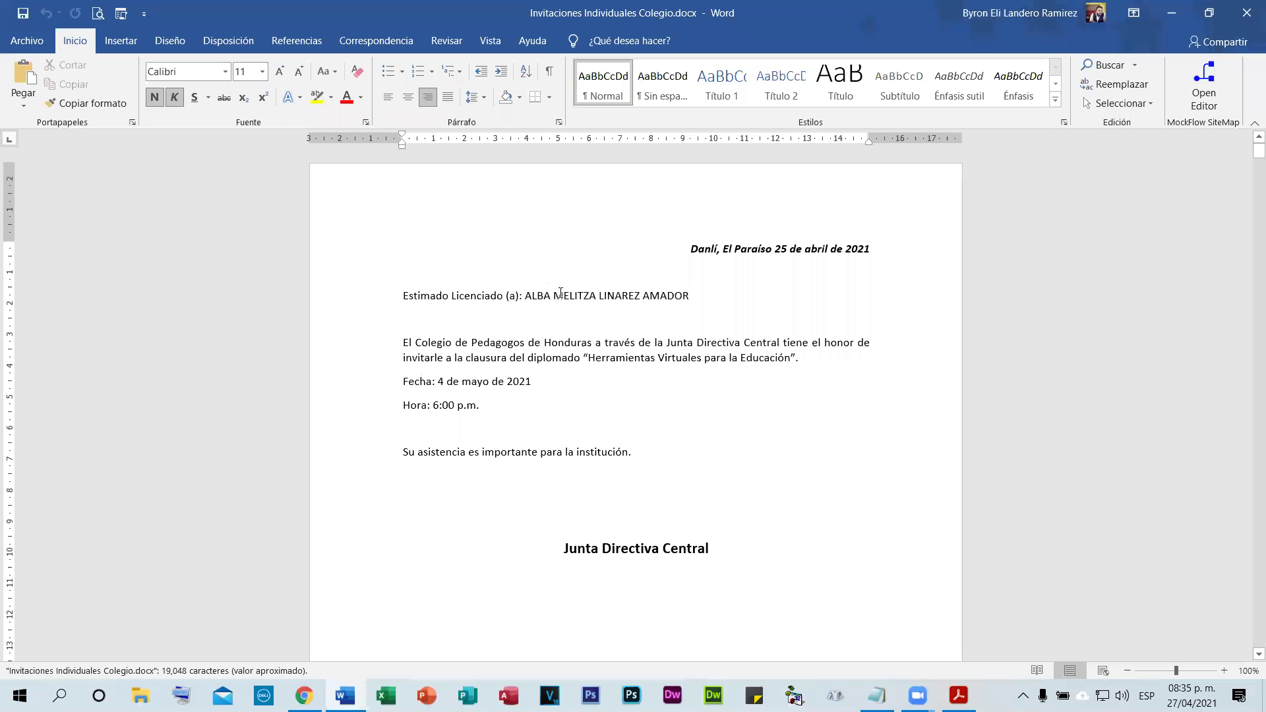
left_click_drag(1248, 153, 1248, 290)
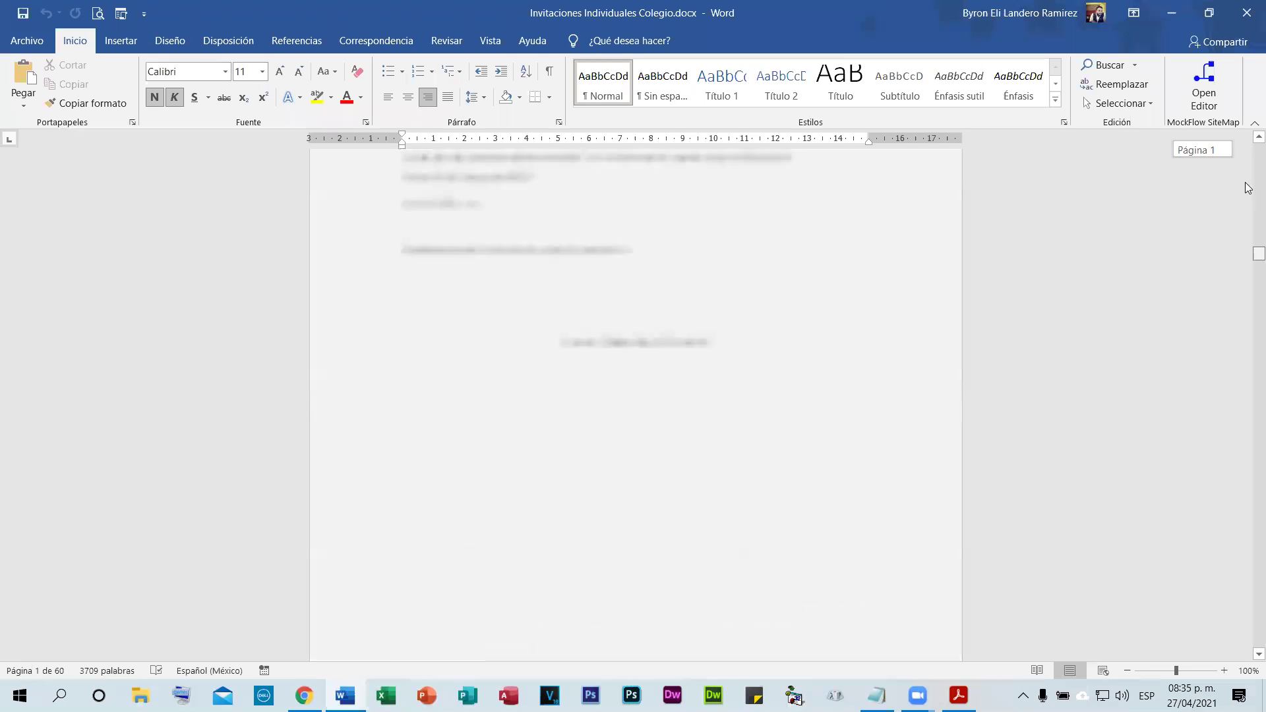
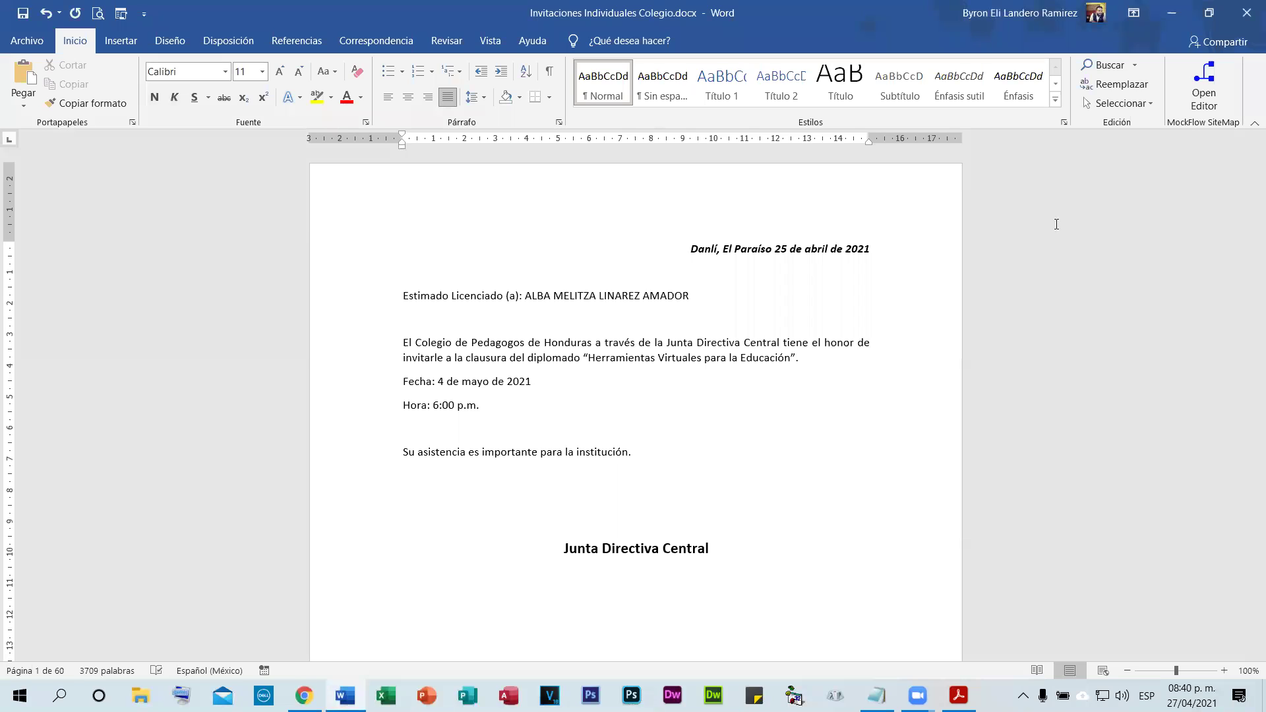
left_click(1246, 12)
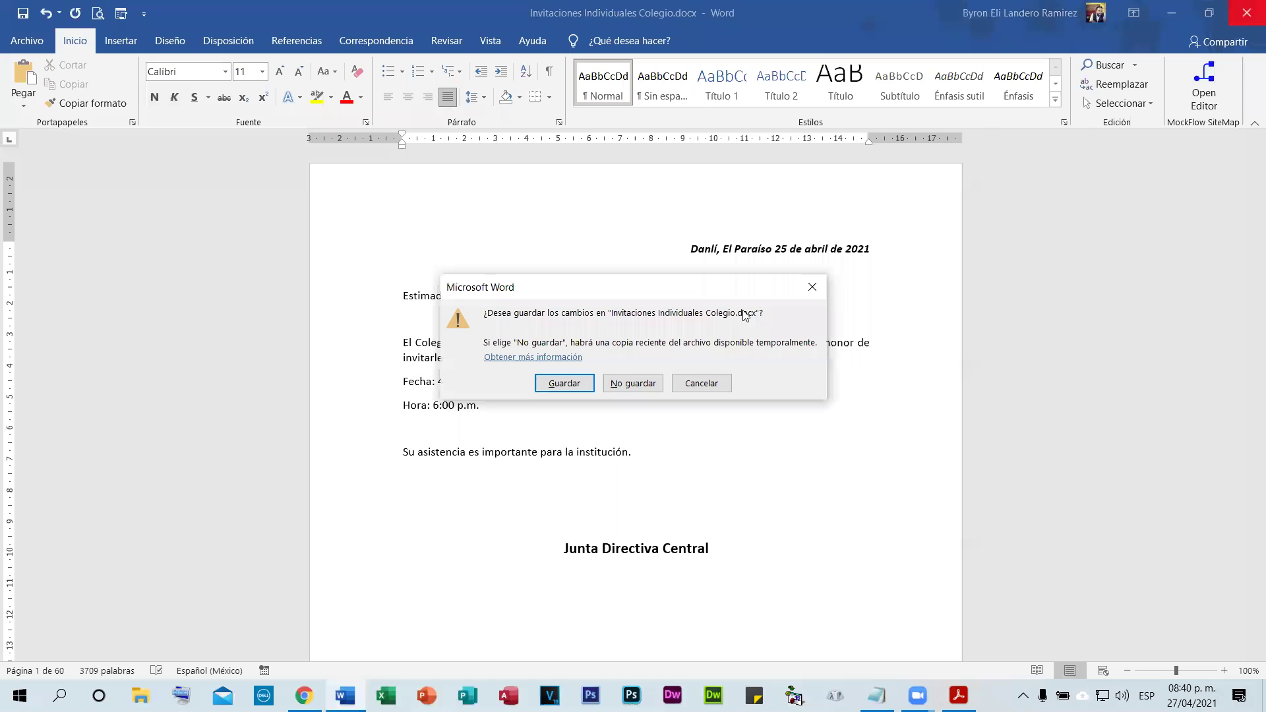
left_click(630, 382)
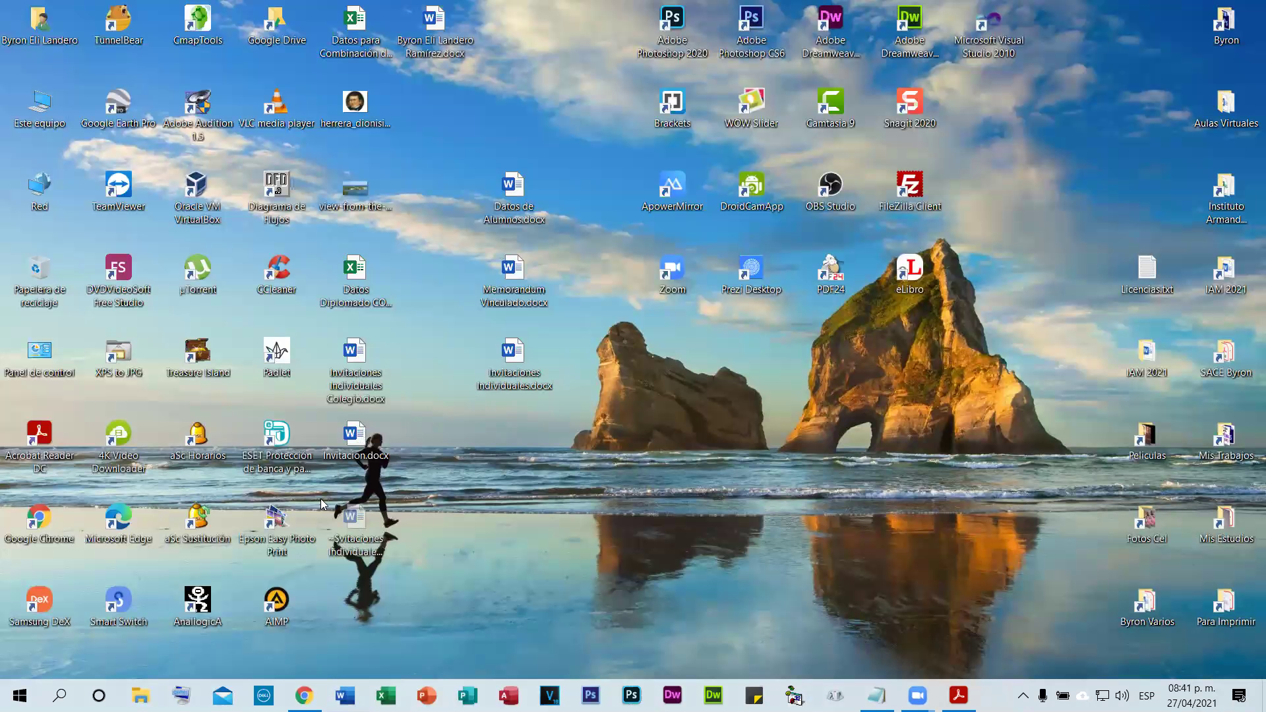
- Open Invitacion.docx from the desktop, allowing its SQL query to load the recipient data
left_click(355, 454)
double_click(355, 454)
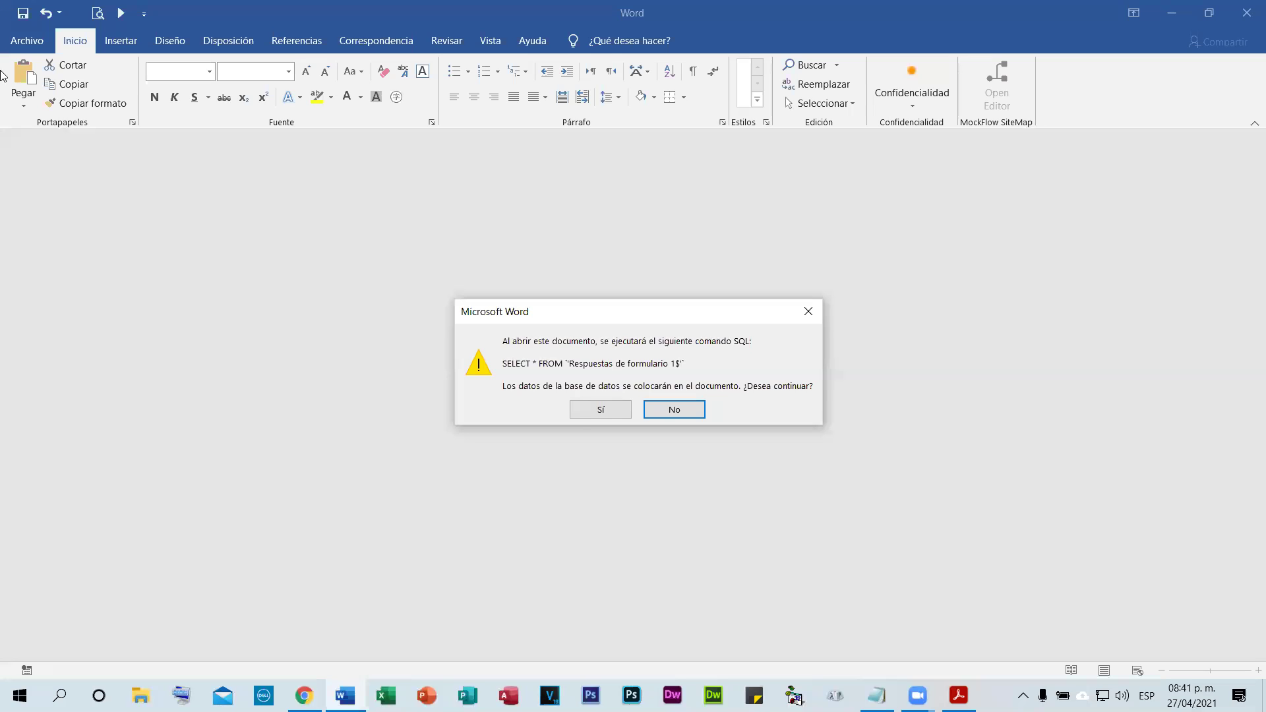
left_click(574, 411)
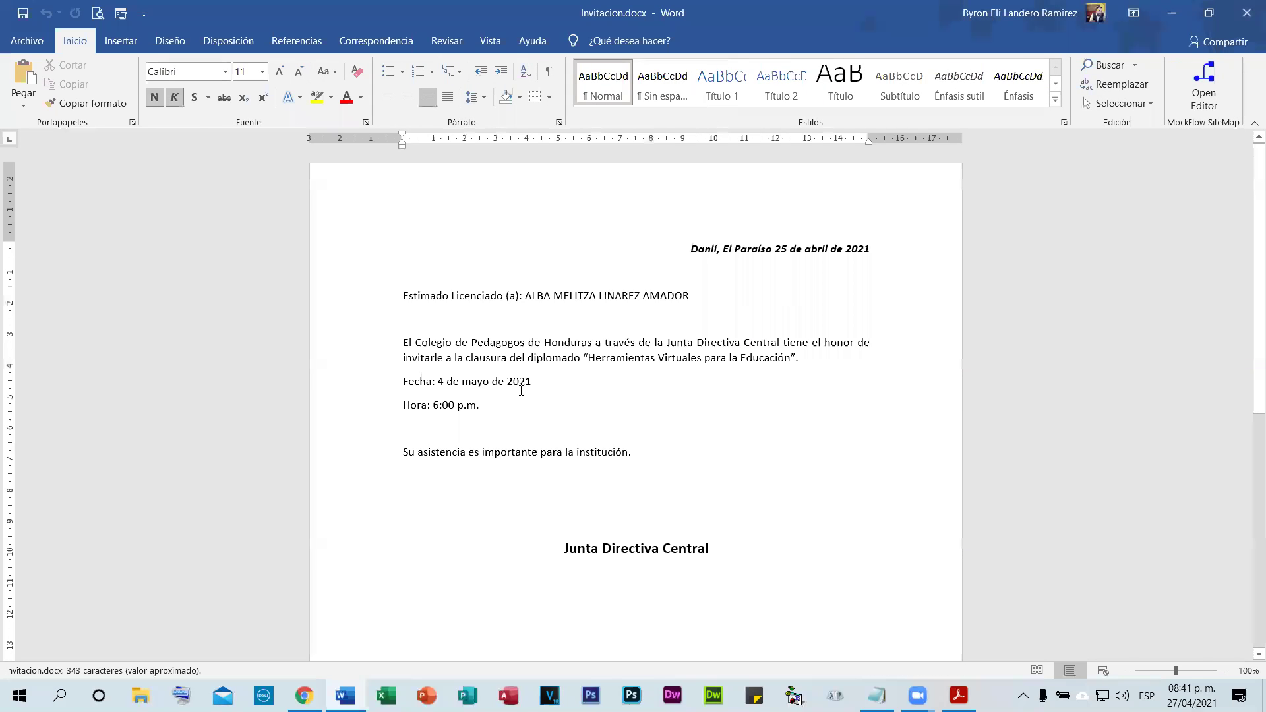
- Start the step-by-step mail merge wizard, keep the existing recipient list and advance to writing the letter
left_click(376, 41)
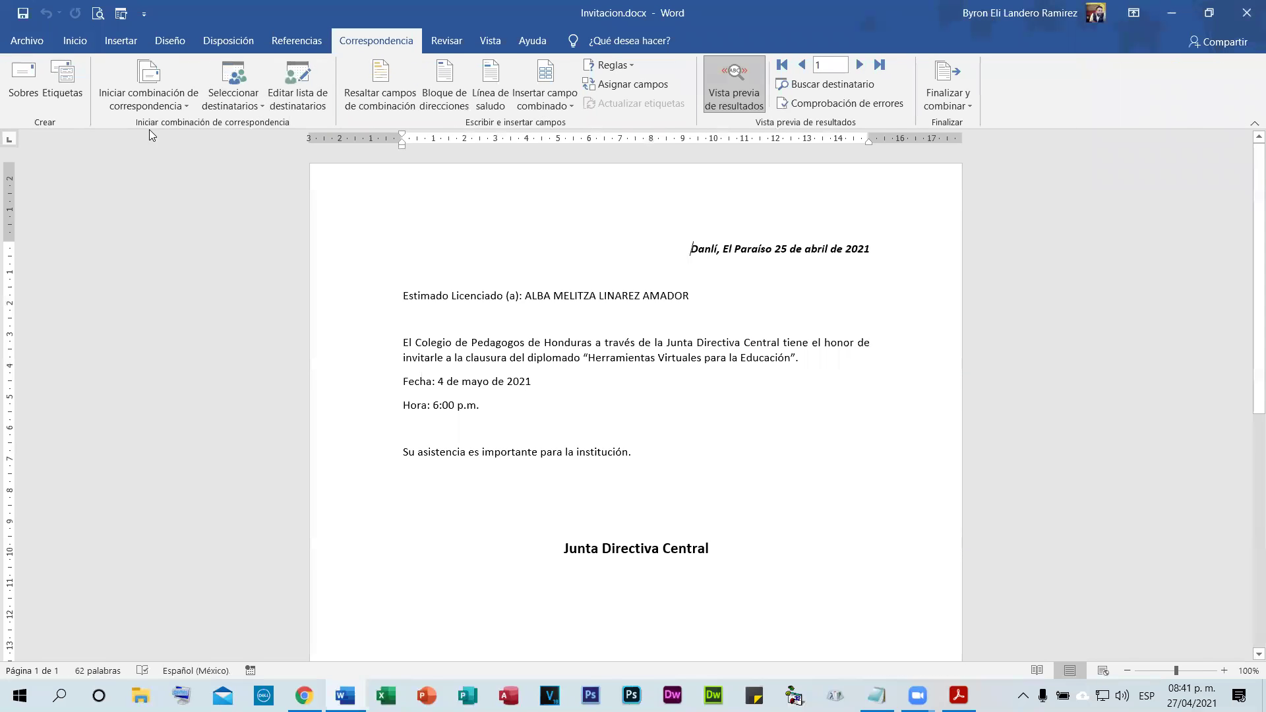
left_click(148, 99)
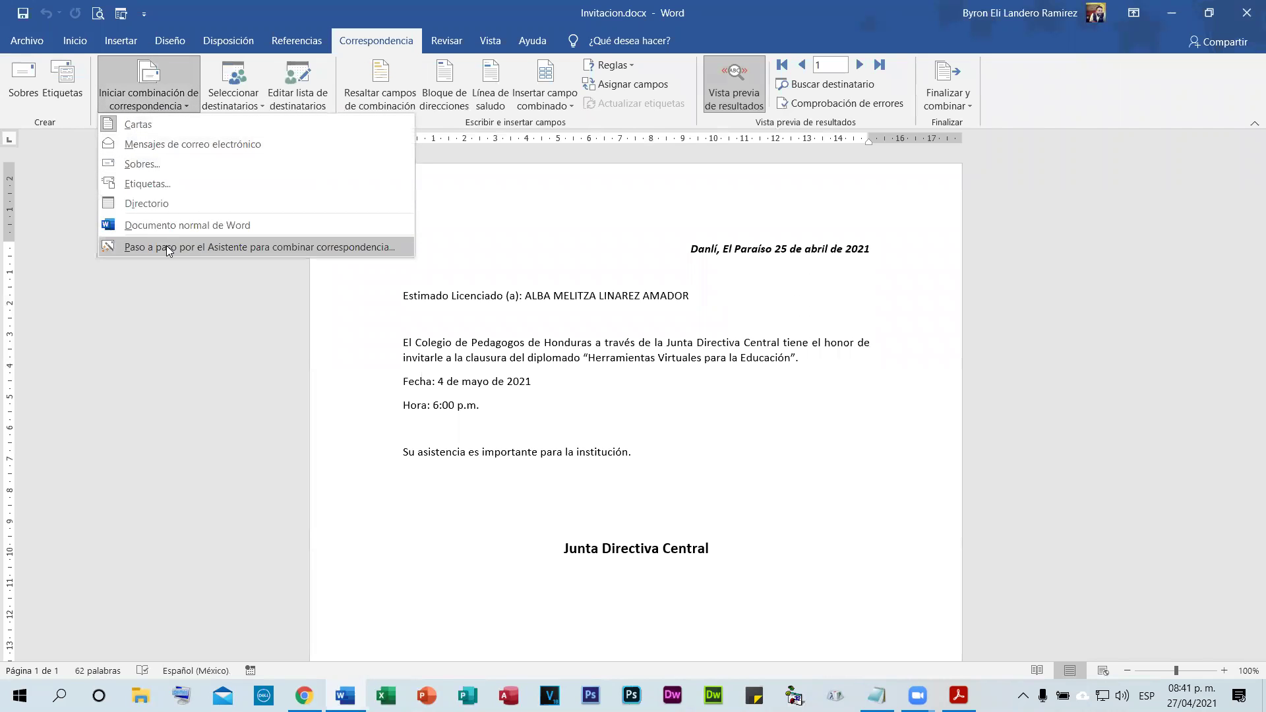
left_click(168, 249)
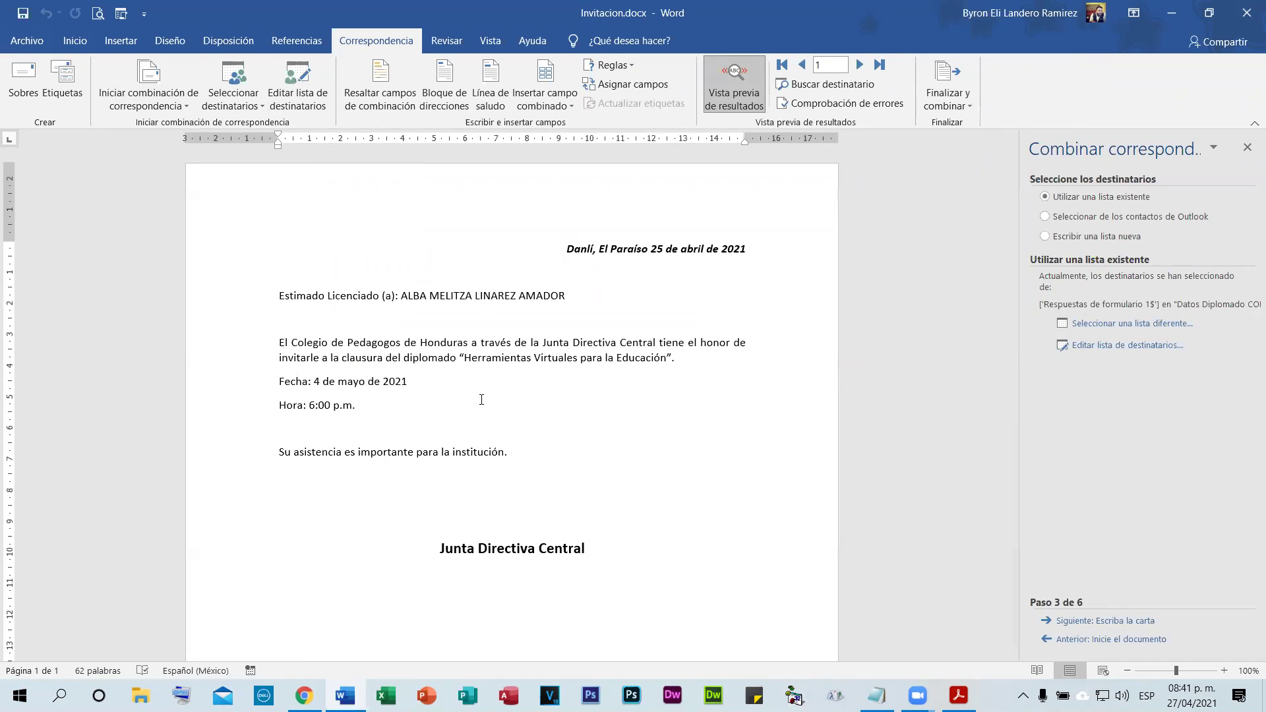
left_click(1078, 622)
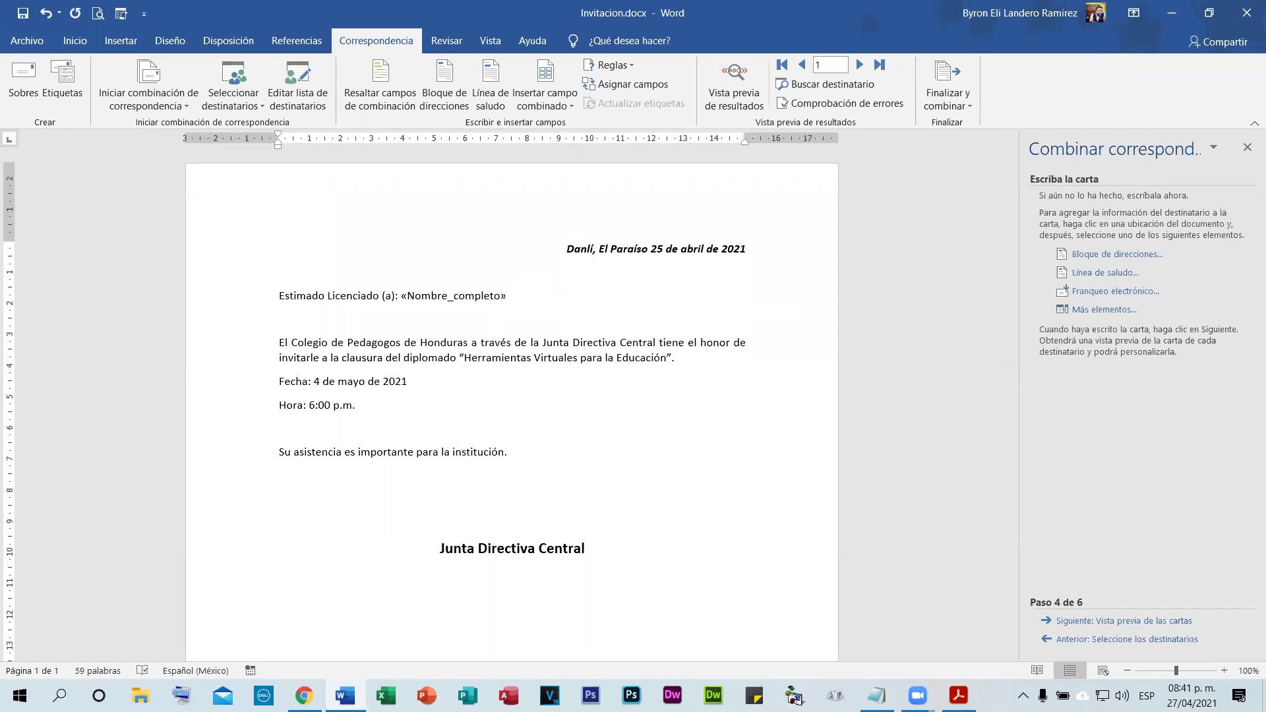
- Add ", con numero de identidad: ," after the name field and "Con teléfono: , con correo electrónico:" on the line below
key("BackSpace")
type(", con numero de identidad: ,")
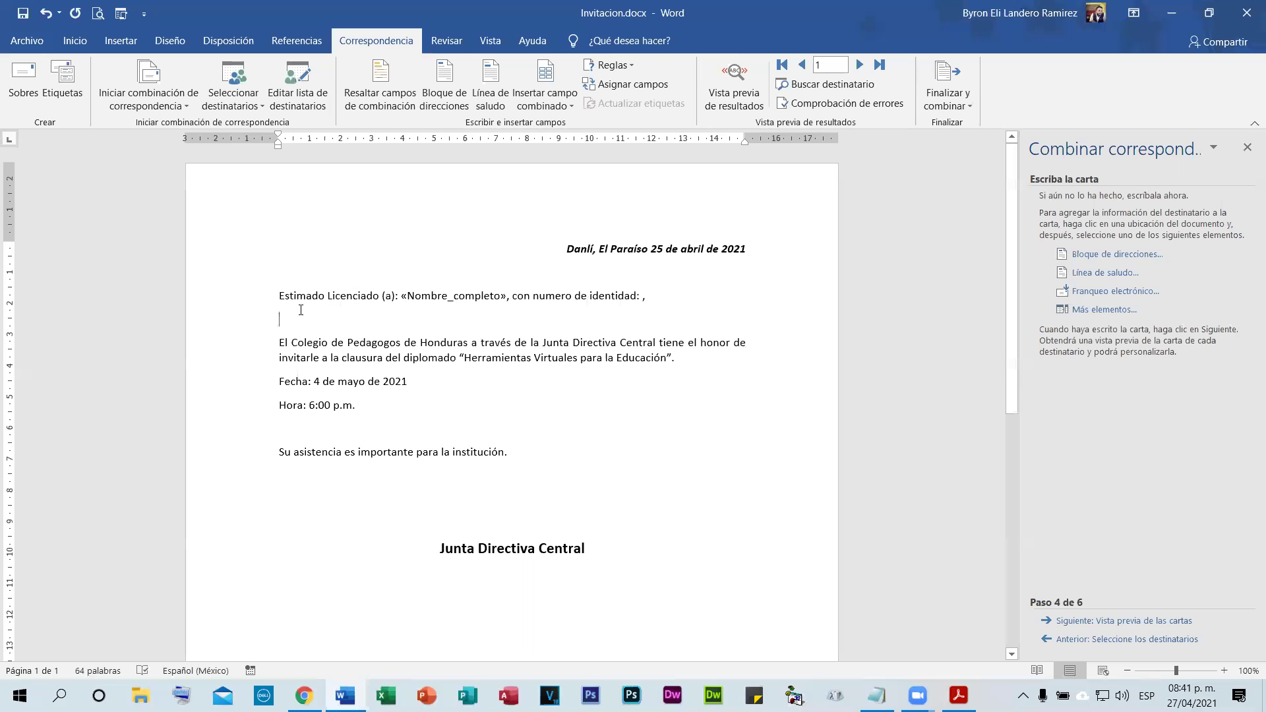
type("Con tele")
type("fono: ,")
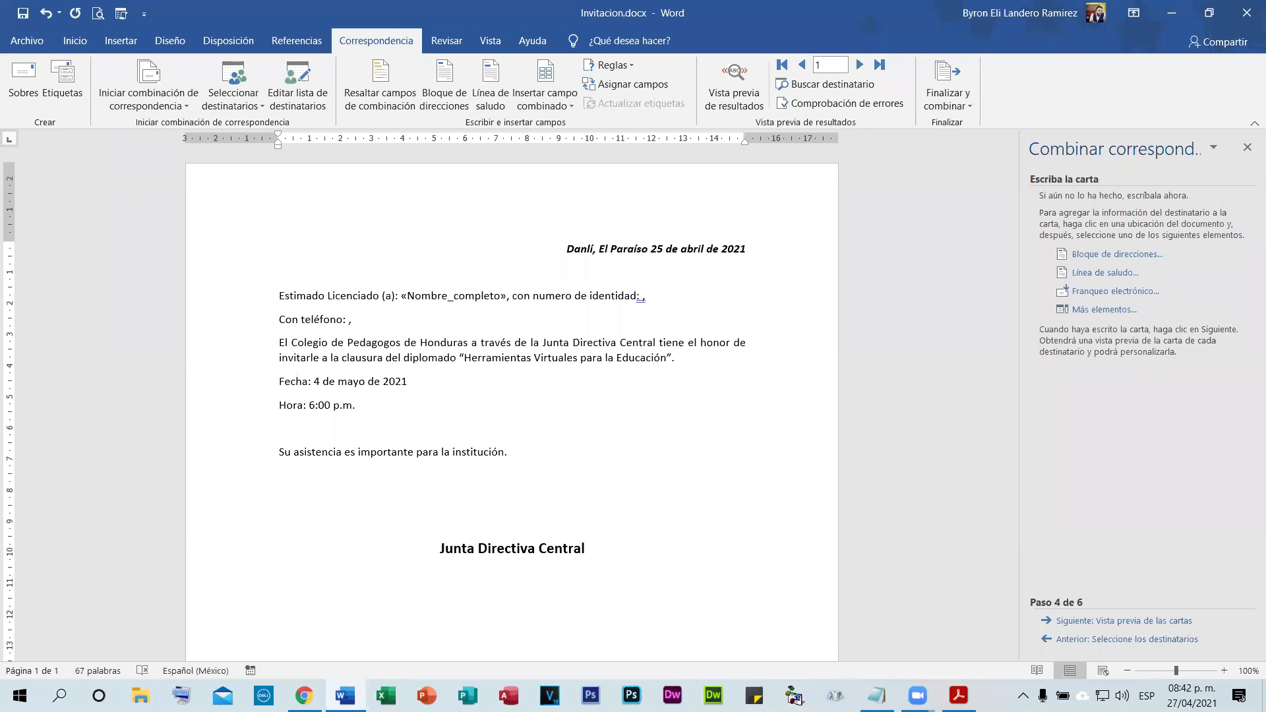
type("con correo electronico:")
left_click(368, 315)
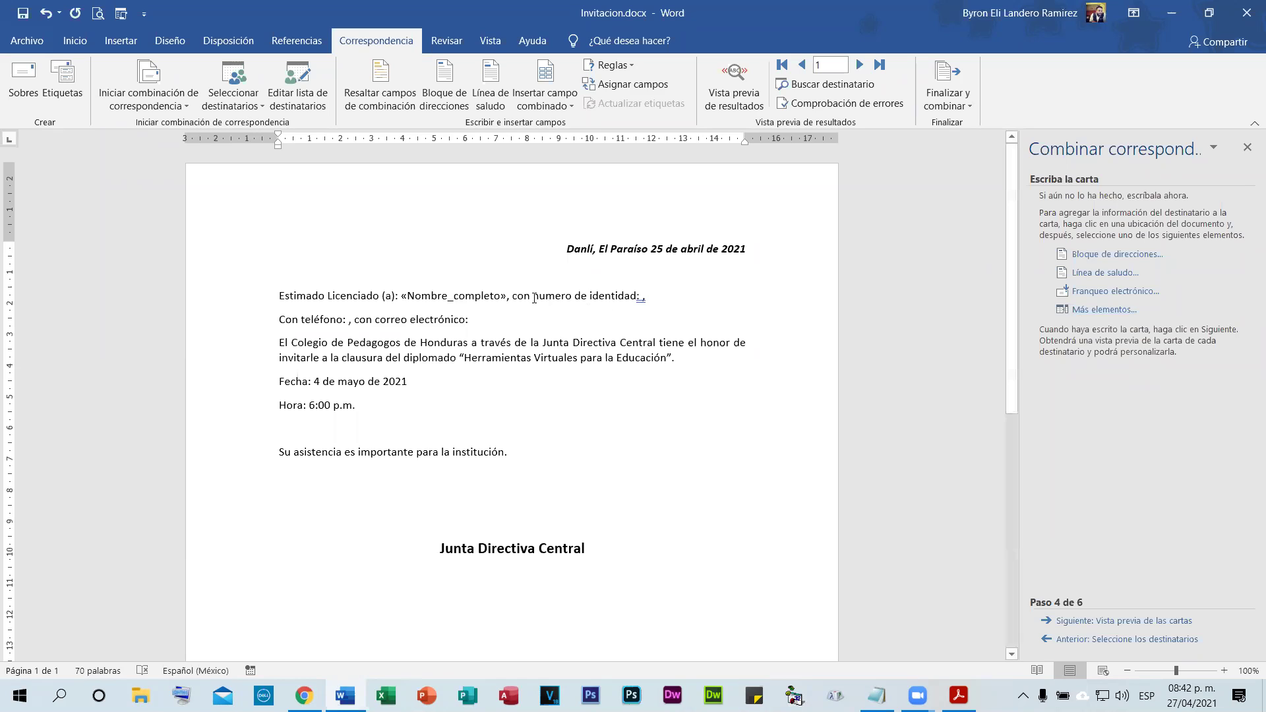
- Insert the Identidad merge field after "con numero de identidad:", before the closing comma
left_click(644, 294)
left_click(1095, 309)
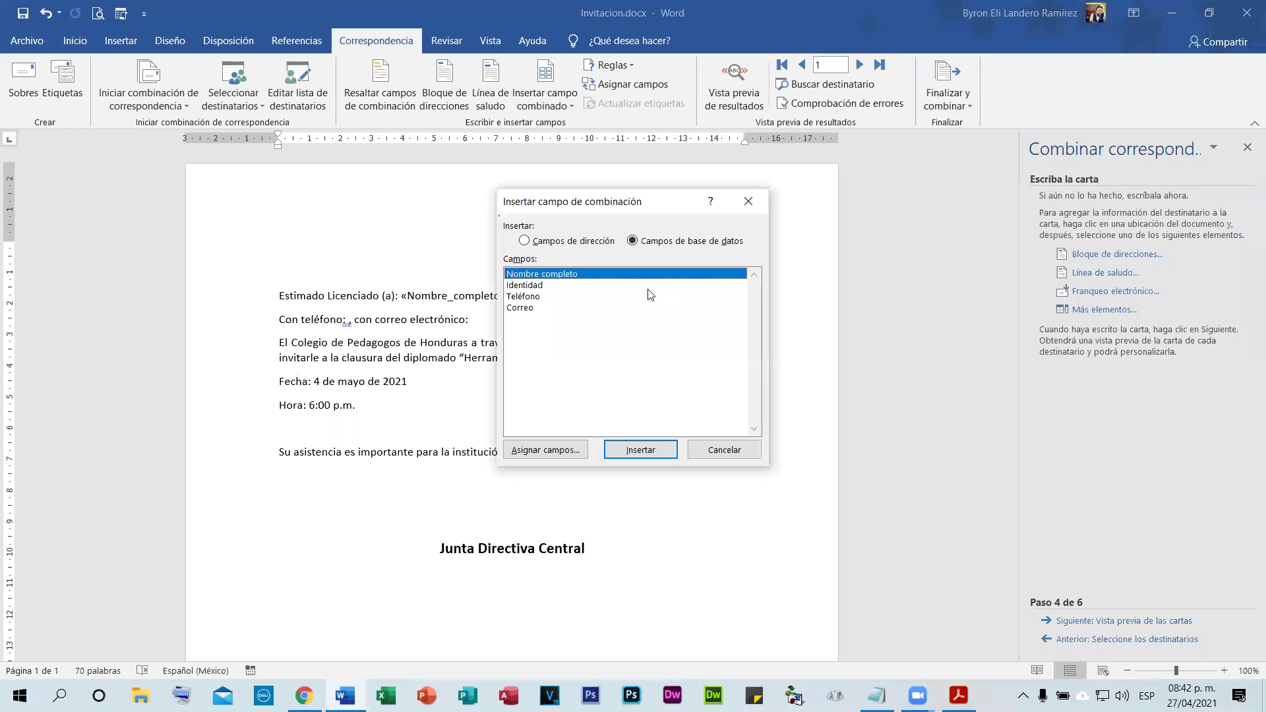
left_click(531, 286)
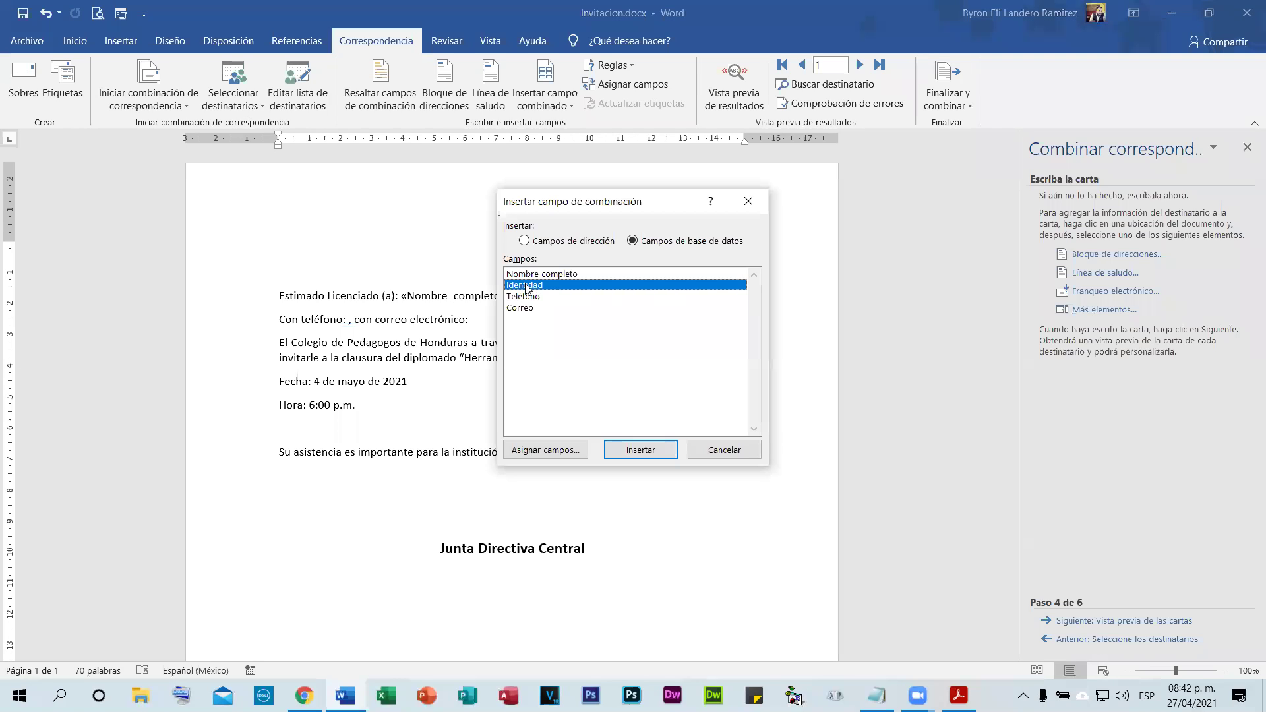
left_click(637, 451)
left_click(699, 450)
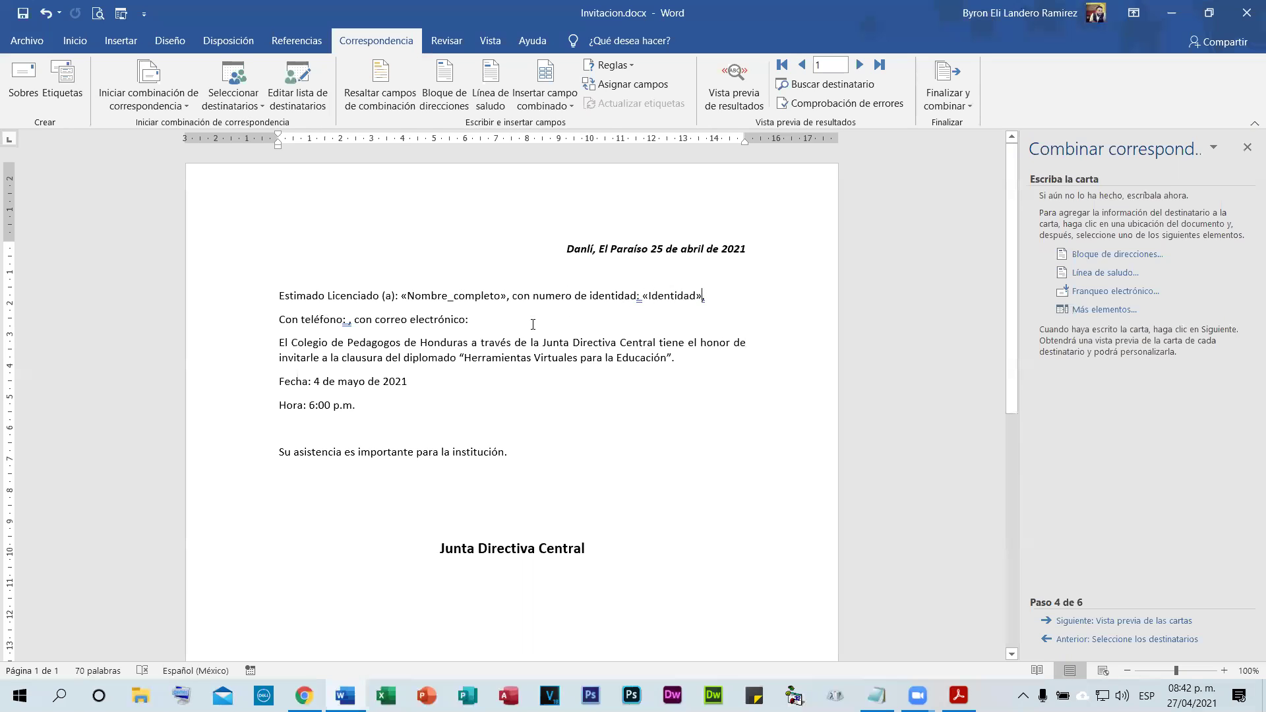
- Insert the Teléfono merge field after "Con teléfono:", before the comma
left_click(344, 320)
left_click(1105, 309)
left_click(526, 298)
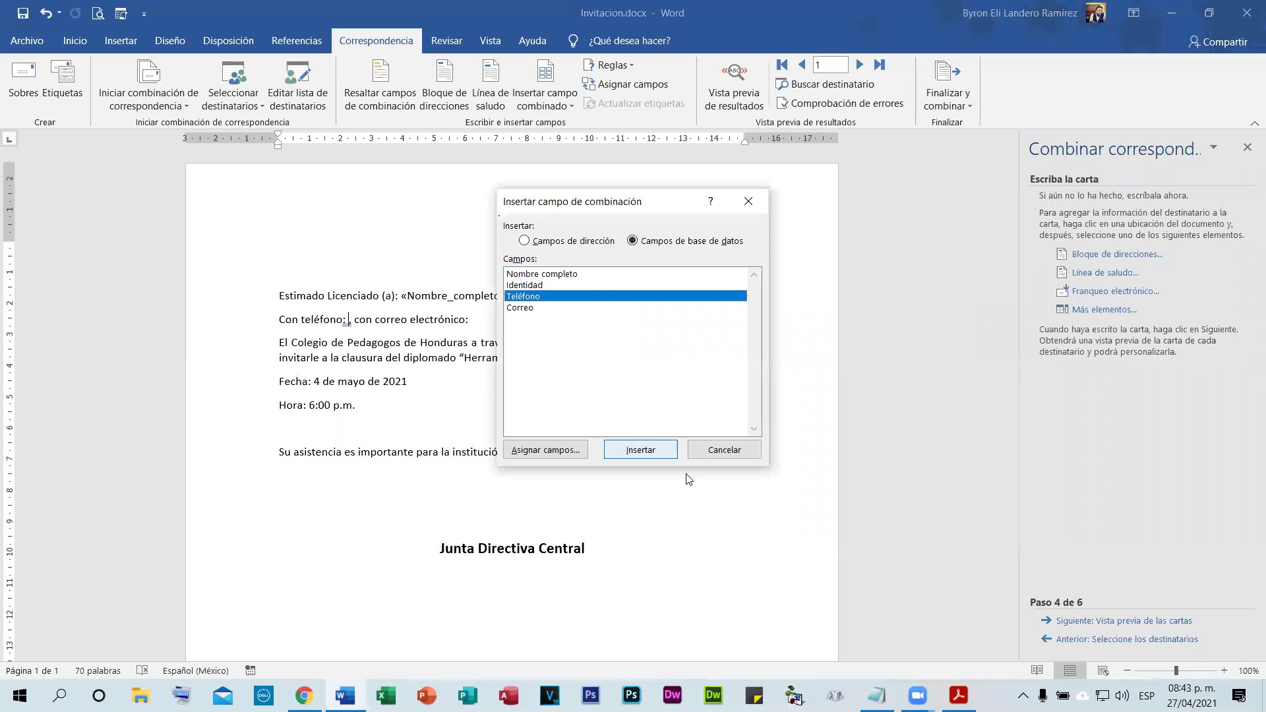
left_click(640, 450)
left_click(724, 450)
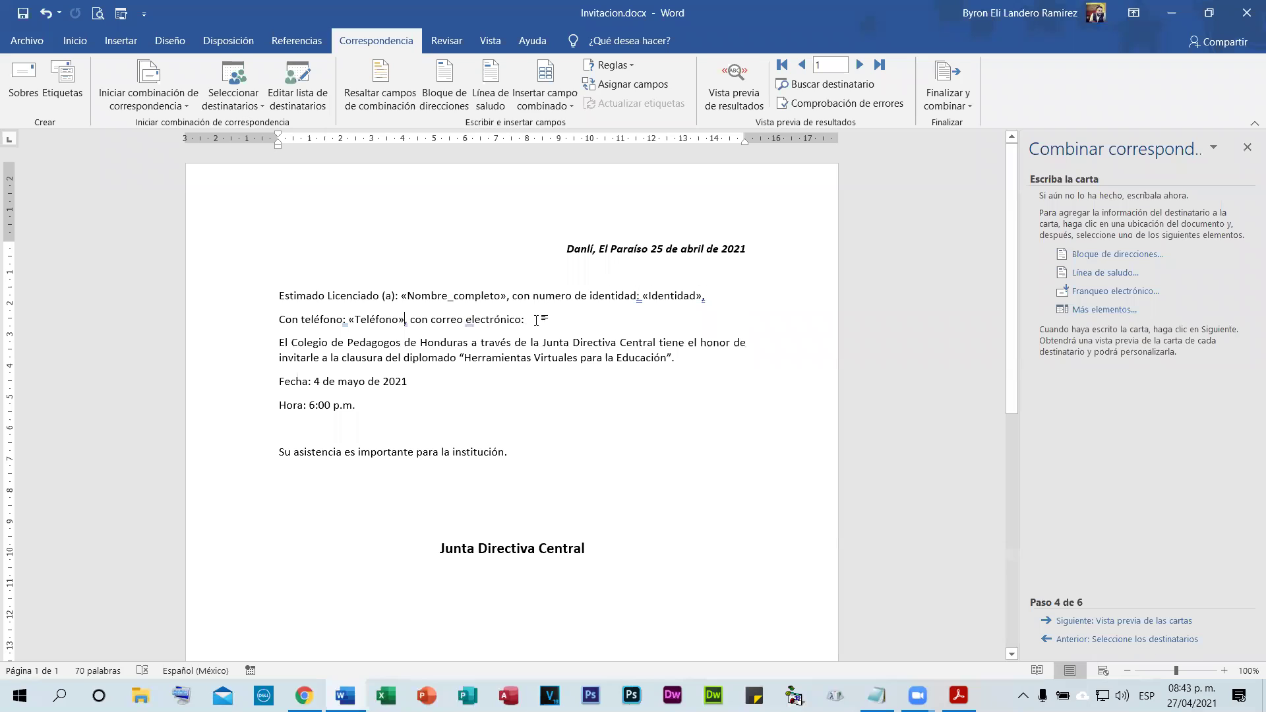
- Insert the Correo merge field after "con correo electrónico:"
left_click(1102, 310)
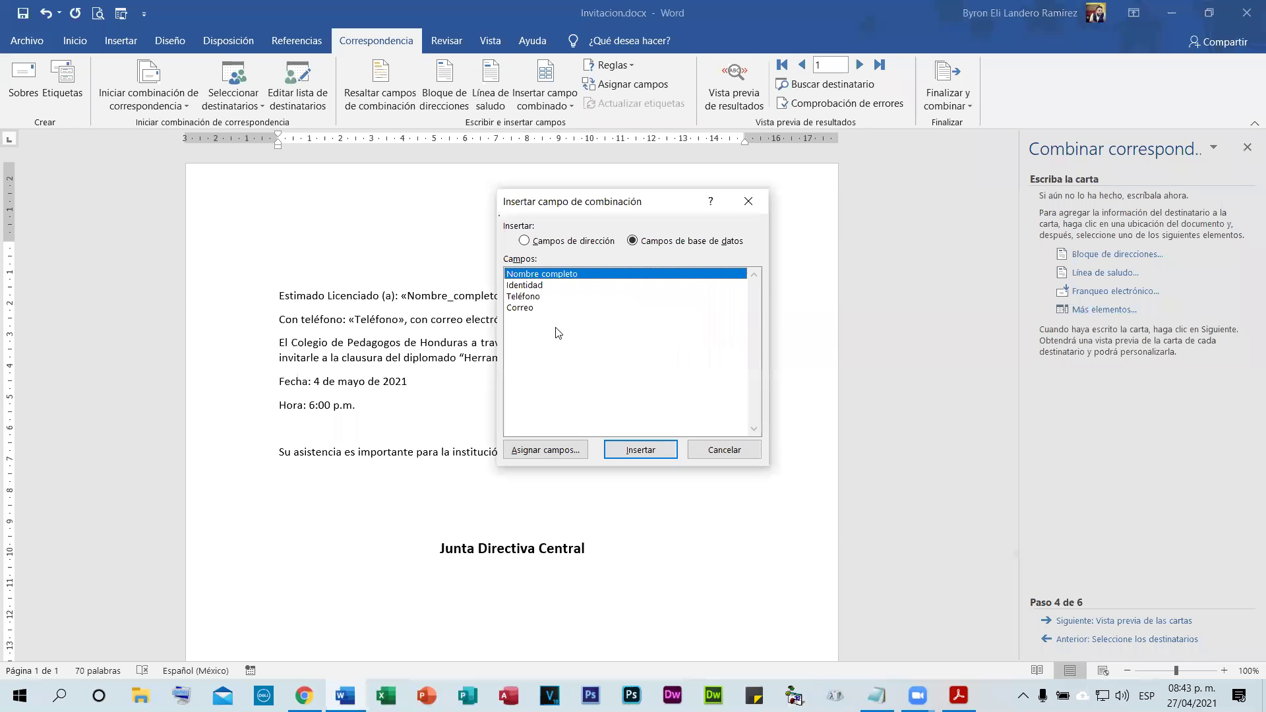
left_click(521, 308)
left_click(639, 453)
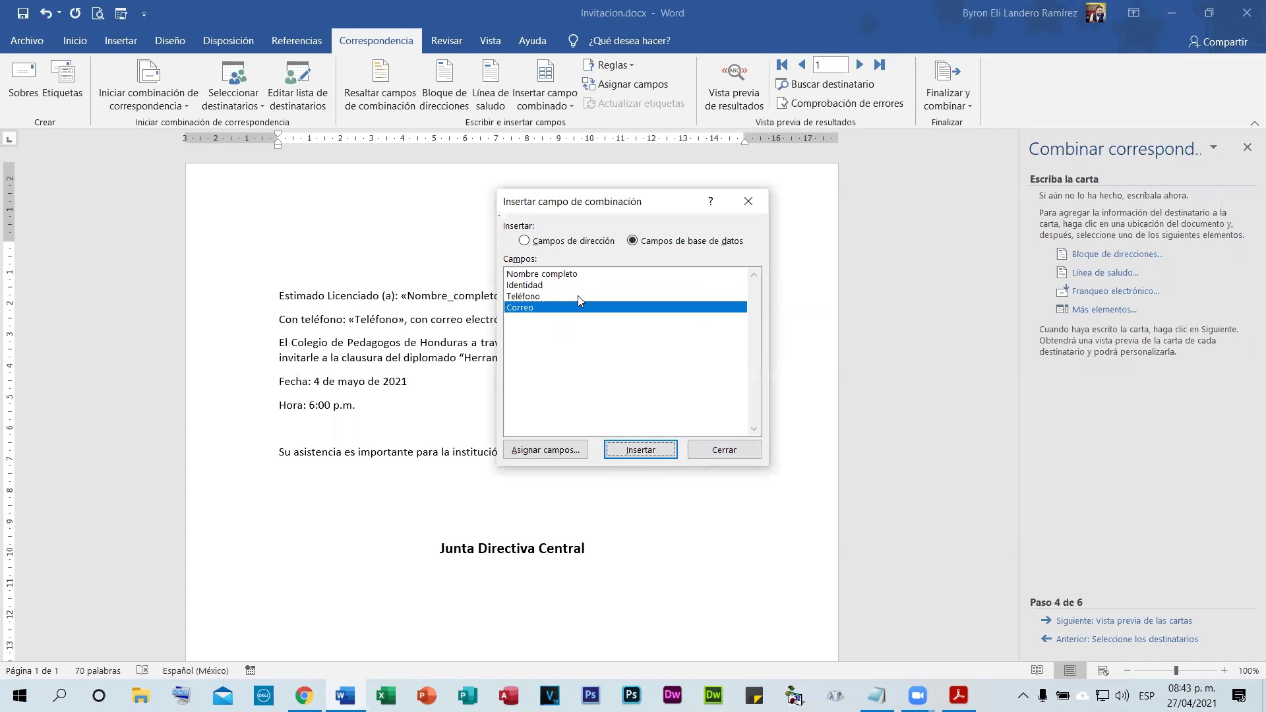
left_click(724, 450)
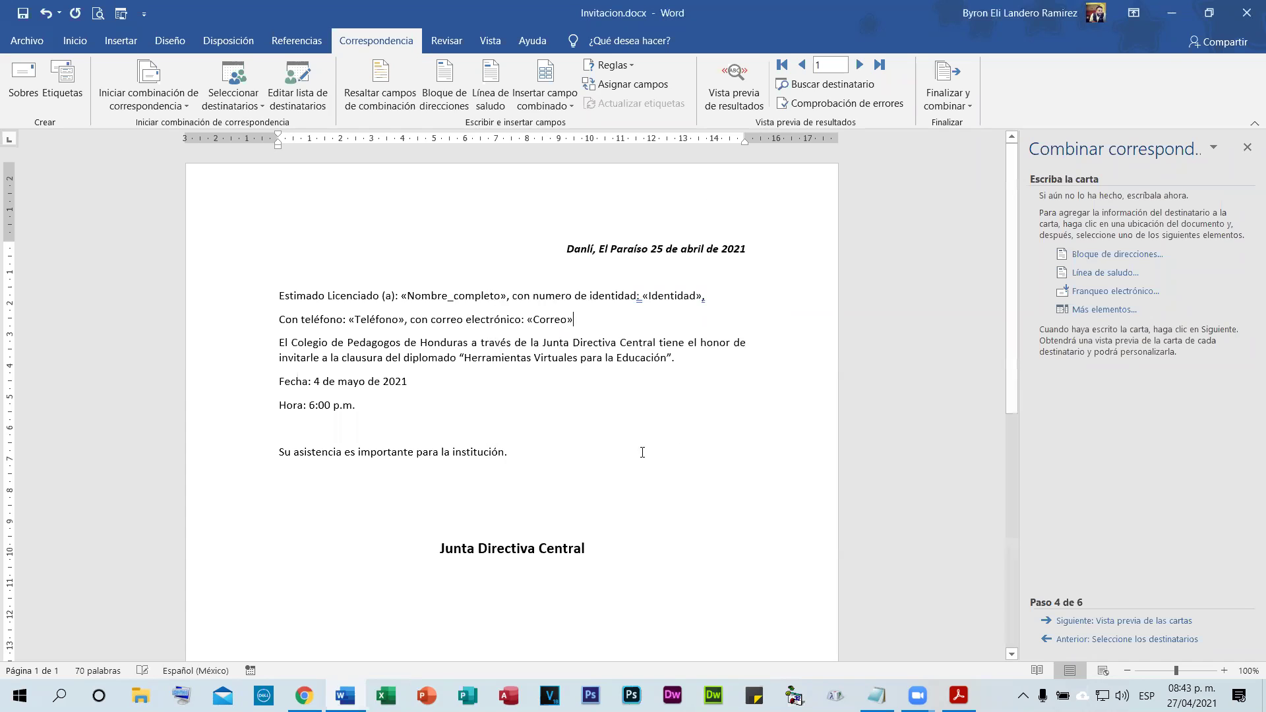
- Advance the mail merge wizard through the letter preview to its final stage, leaving the individual-letters dialog without merging
left_click(1108, 622)
left_click(1108, 621)
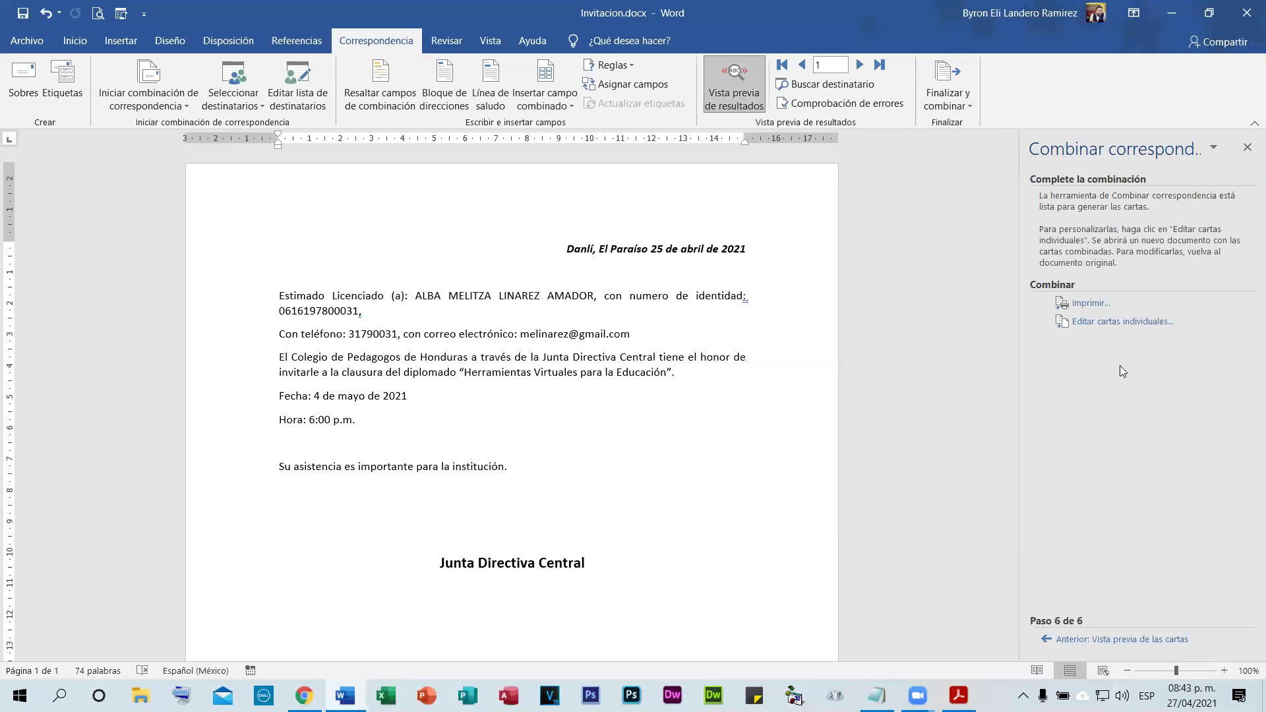
left_click(1094, 321)
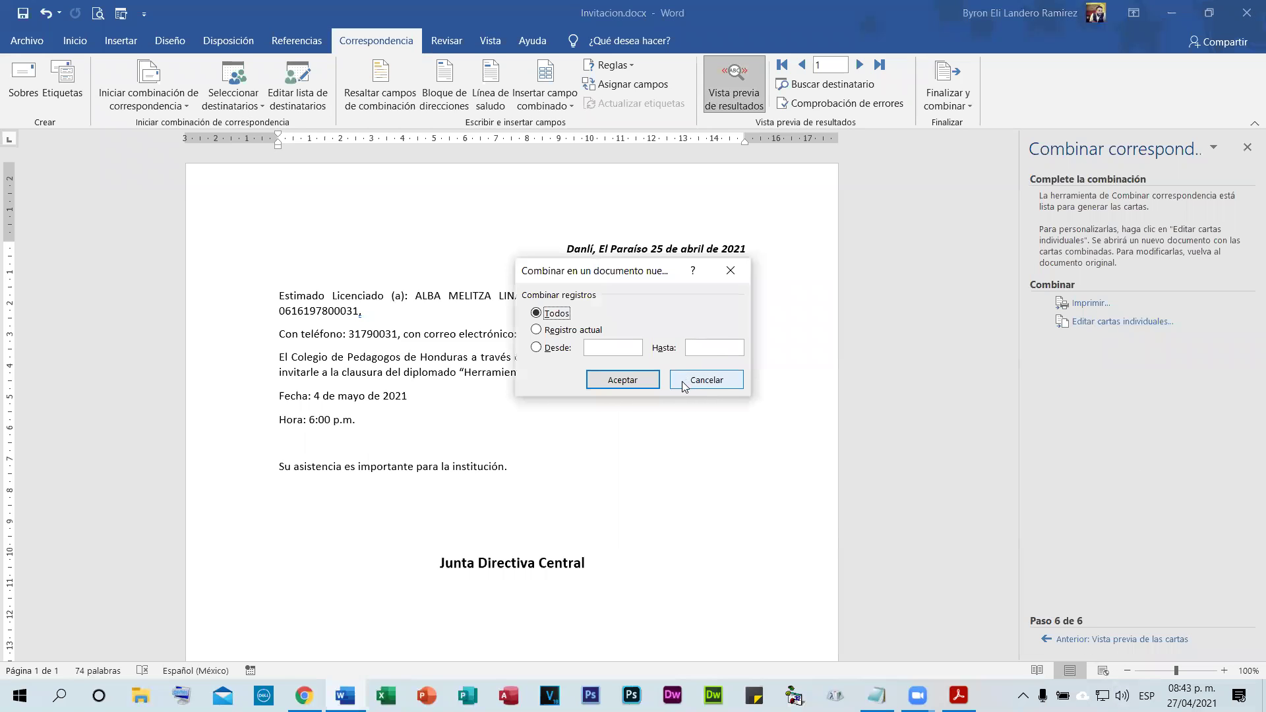
left_click(718, 387)
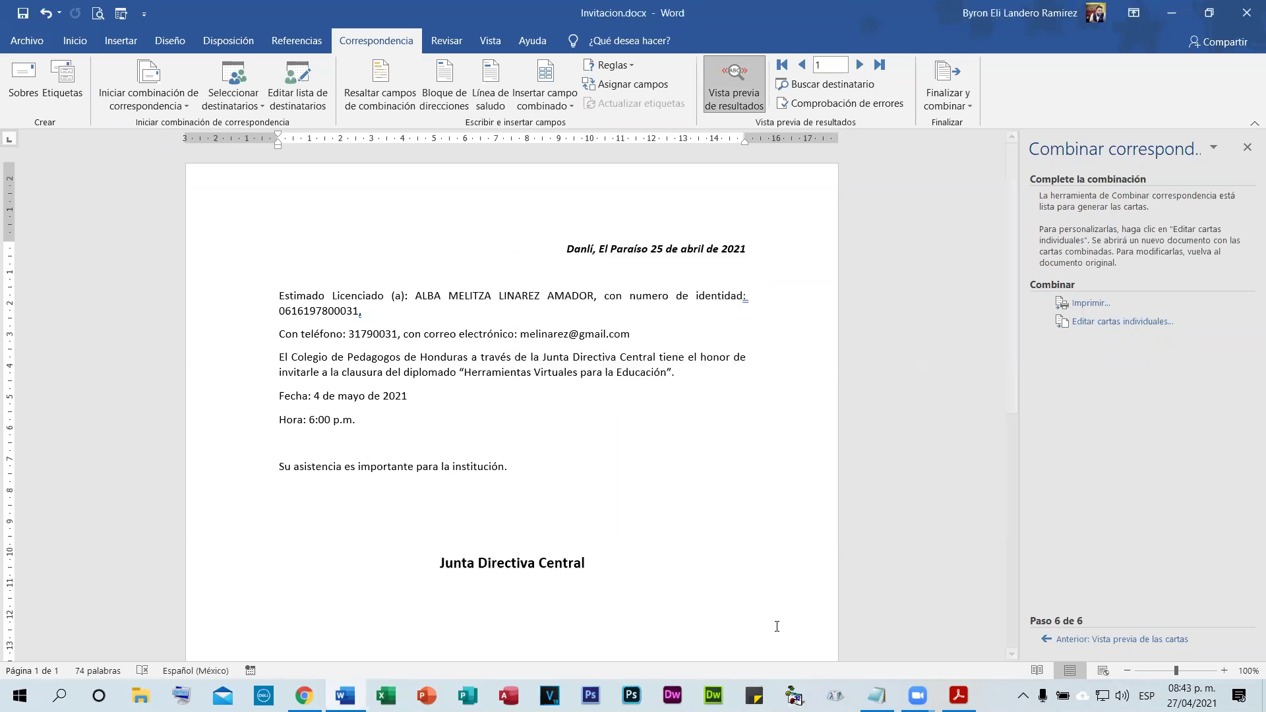
- Set the font of the recipient's name field in the greeting line to Androgyne
left_click_drag(416, 292, 590, 300)
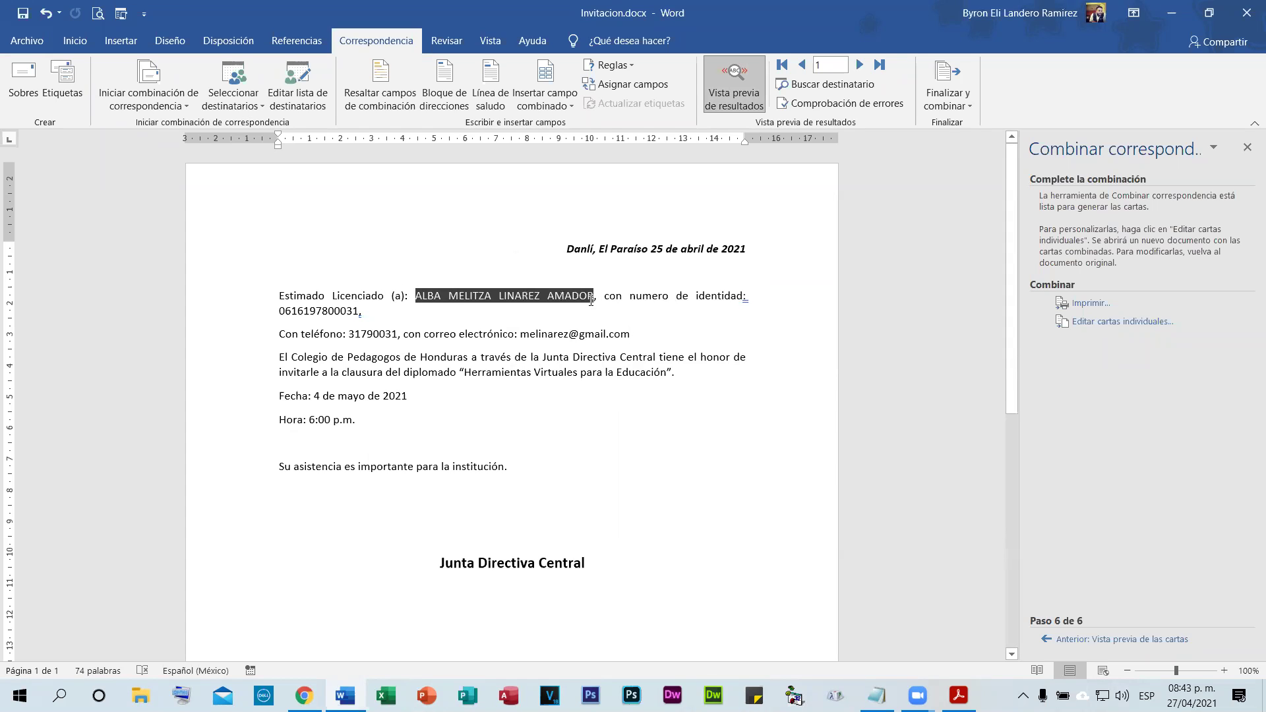
left_click(75, 40)
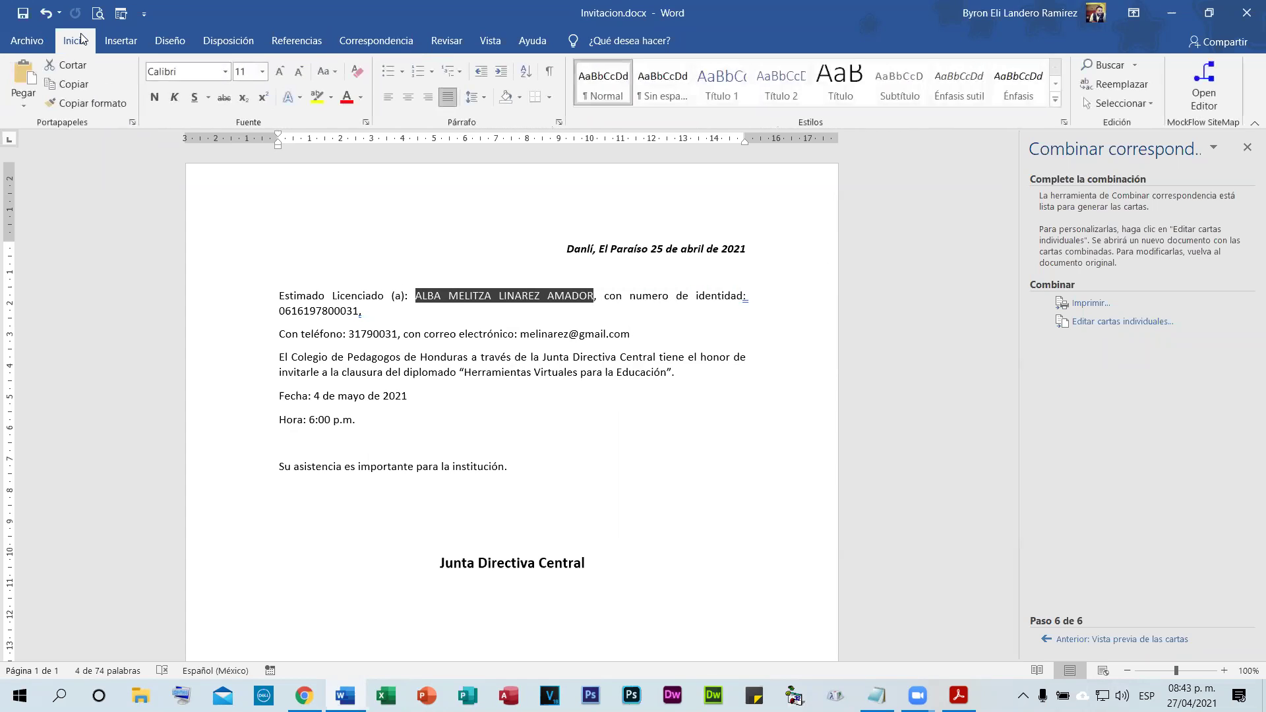
left_click(224, 71)
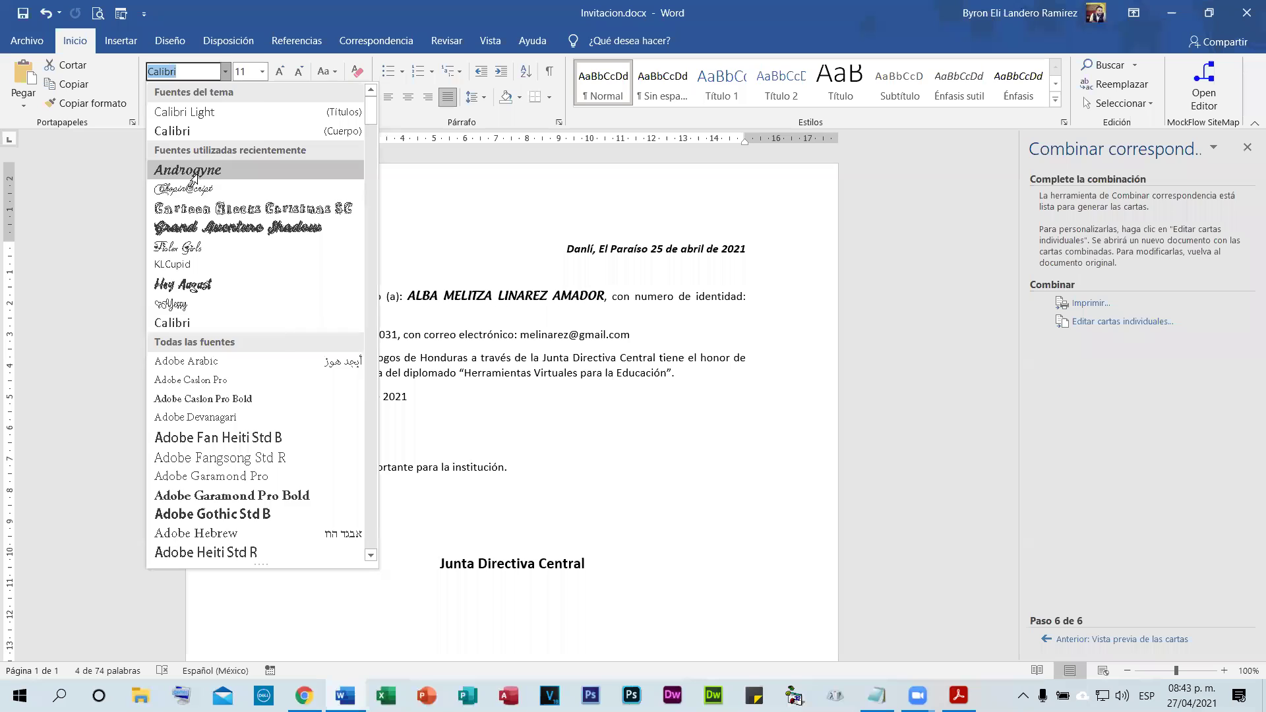
left_click(188, 167)
- Make the identity number and phone fields bold and the e-mail field italic
left_click_drag(267, 314, 359, 310)
key("ctrl+n")
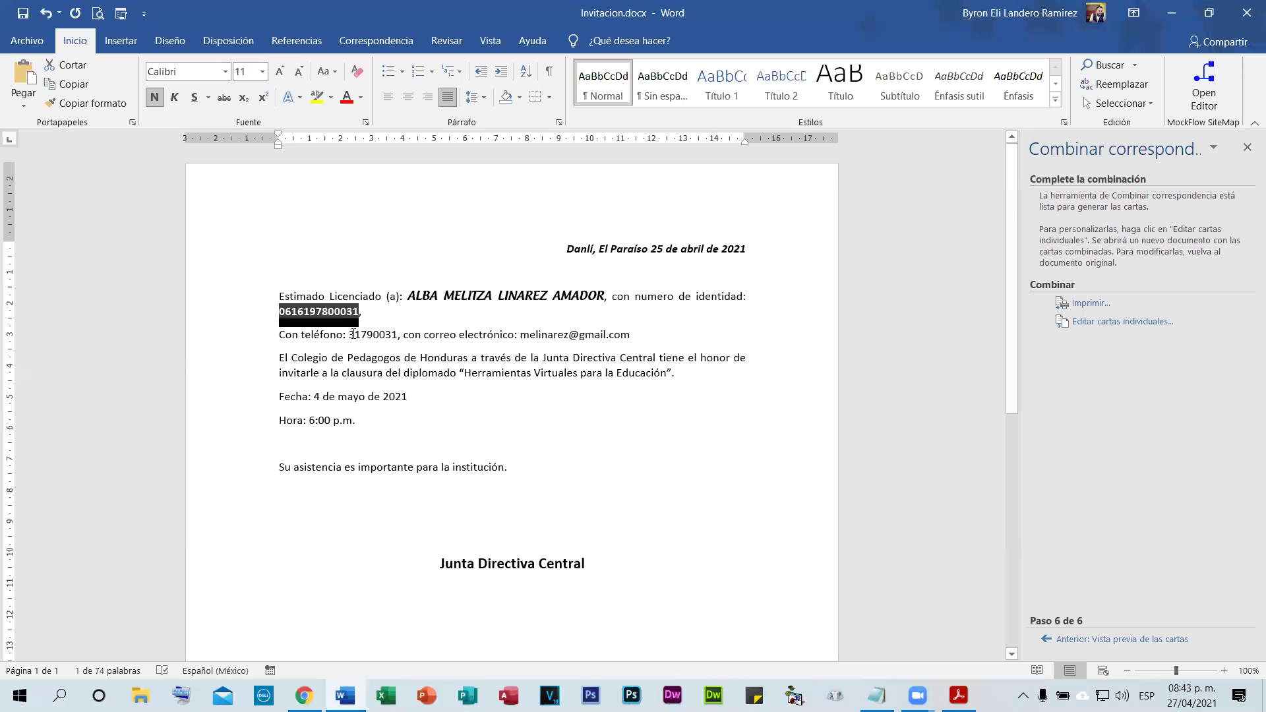
left_click_drag(350, 334, 398, 335)
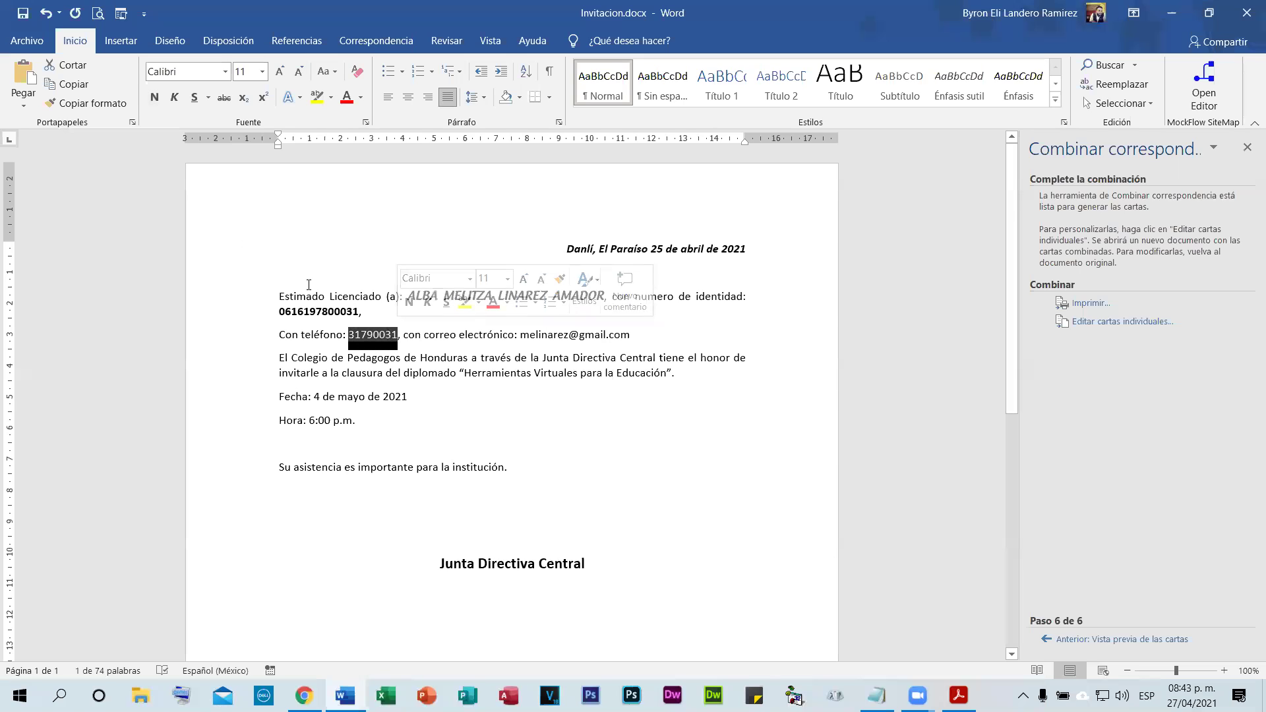
left_click(154, 97)
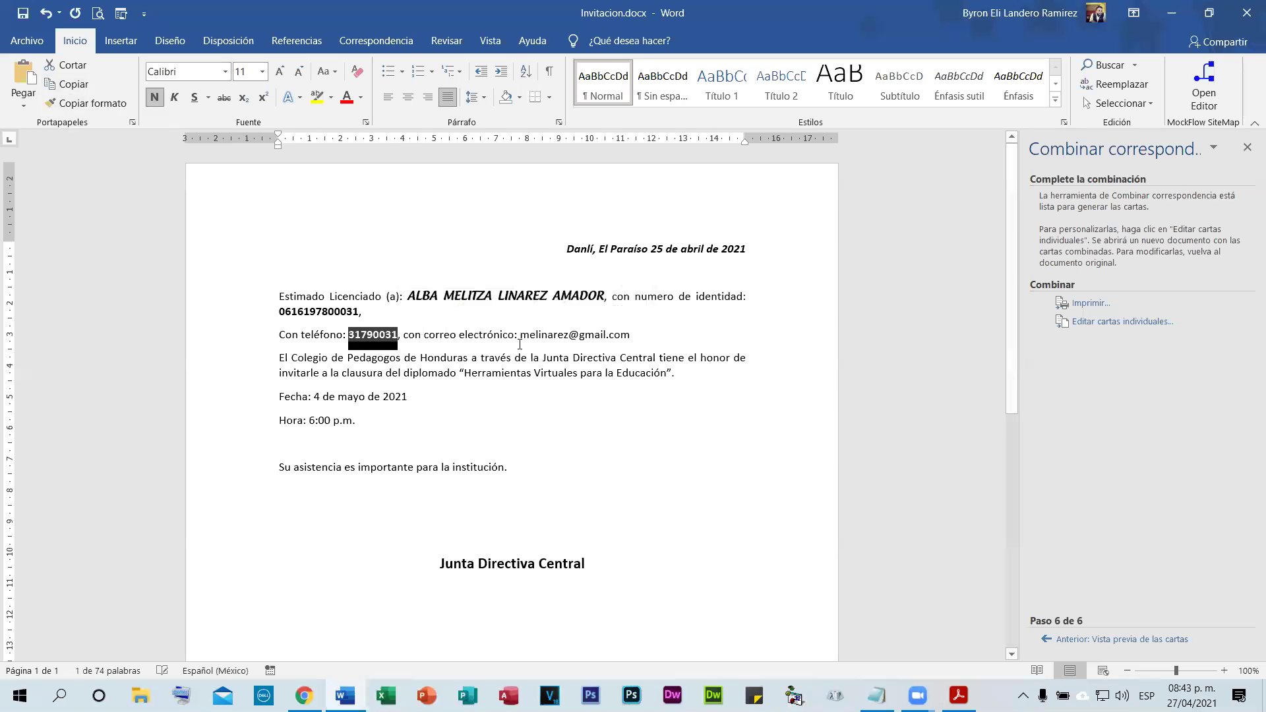
left_click_drag(521, 334, 630, 335)
left_click(174, 97)
left_click(699, 442)
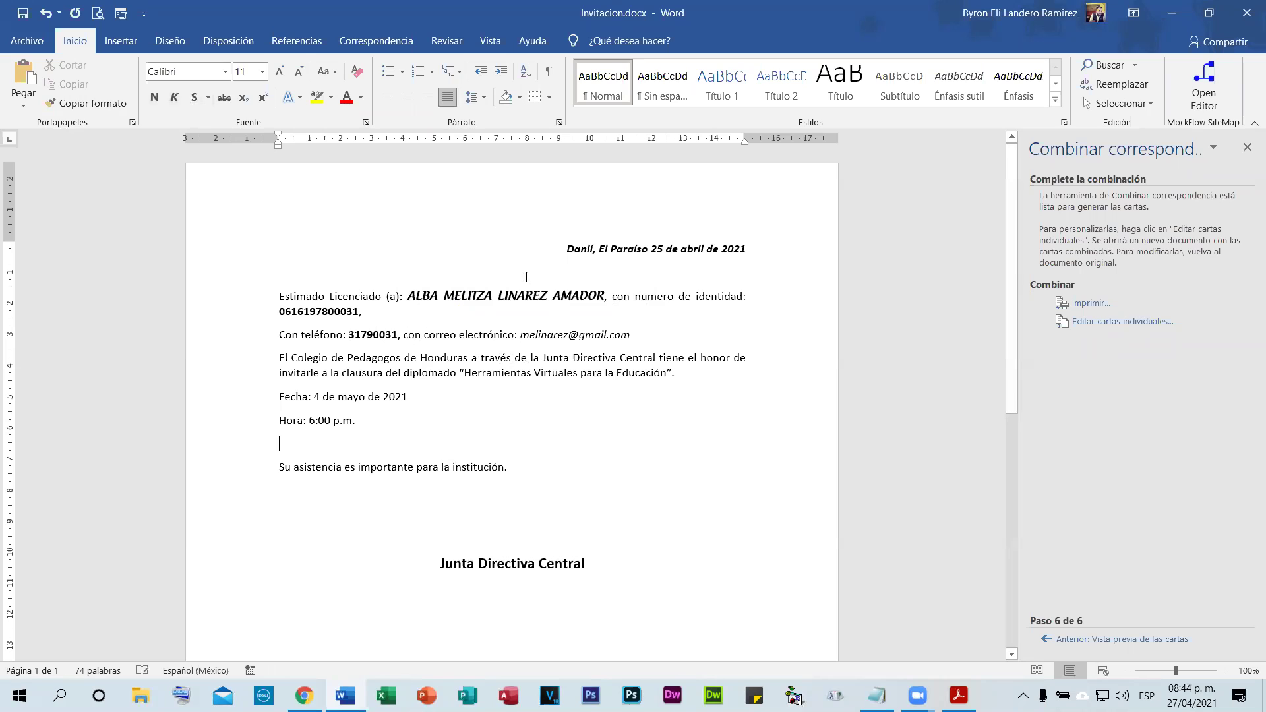
- Merge all records into individual letters to check the field formatting, and close the merged document without saving
left_click(1114, 322)
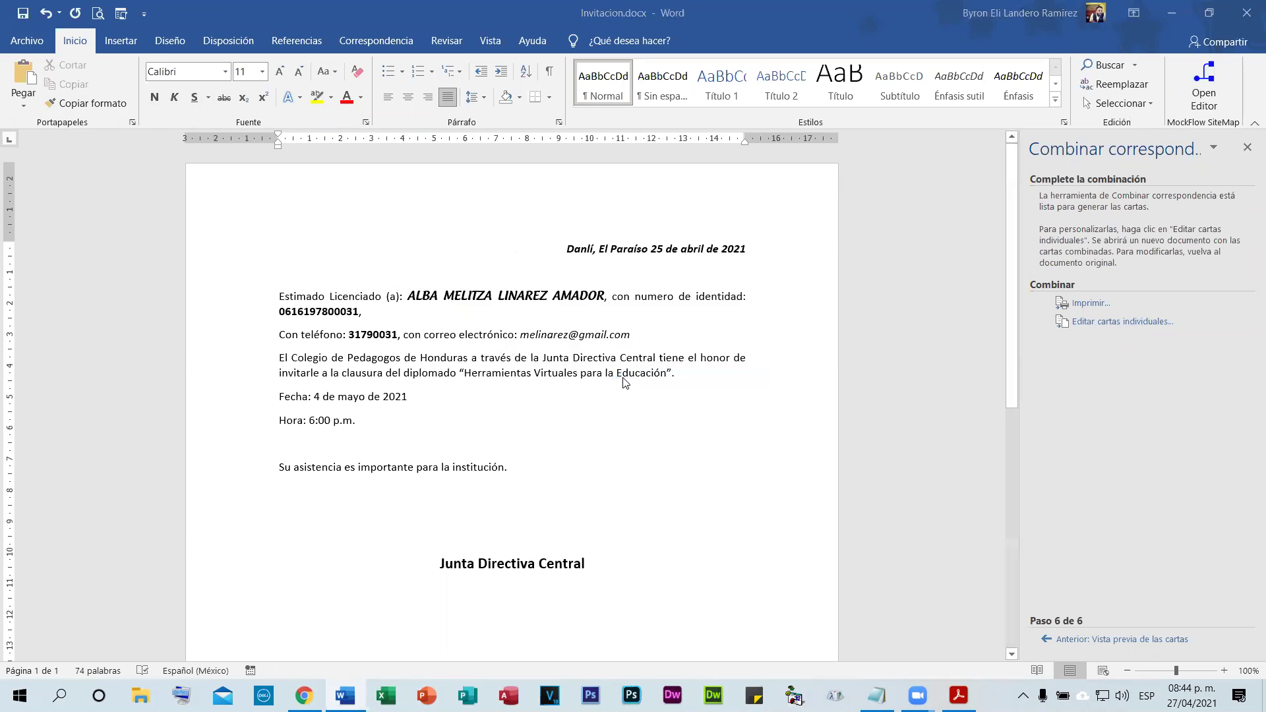
left_click_drag(1248, 170, 1249, 475)
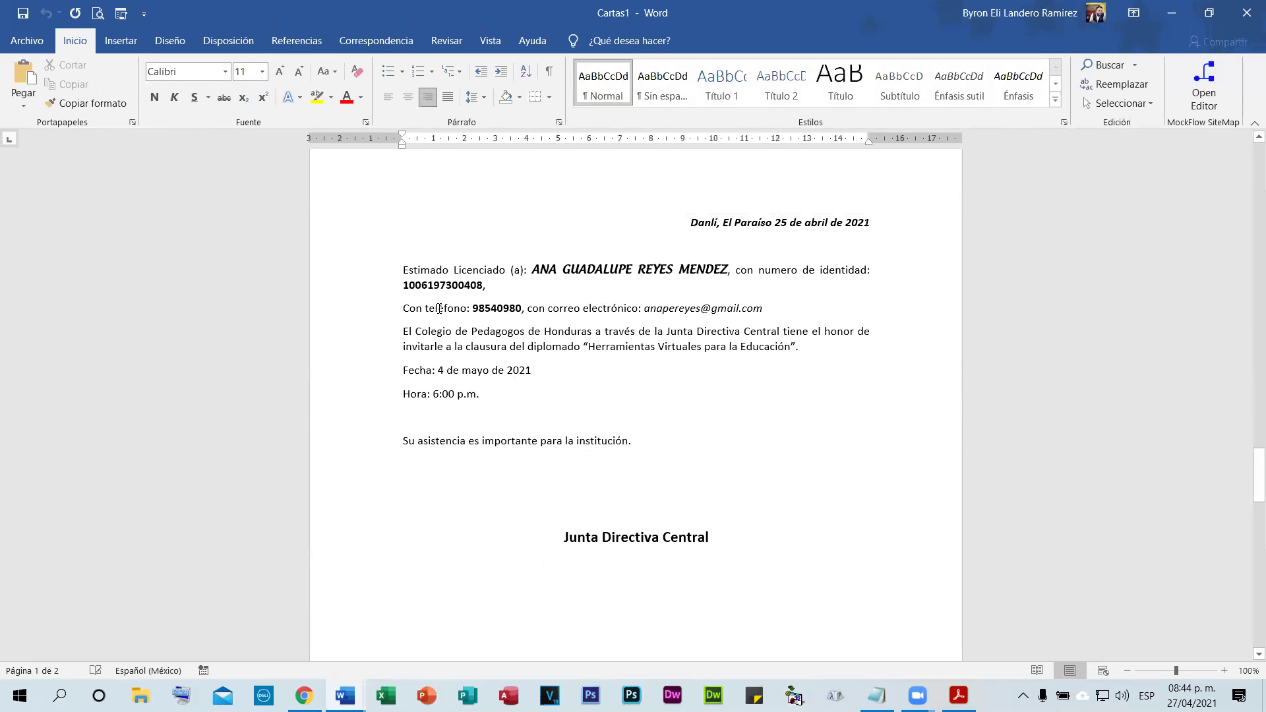
left_click(498, 308)
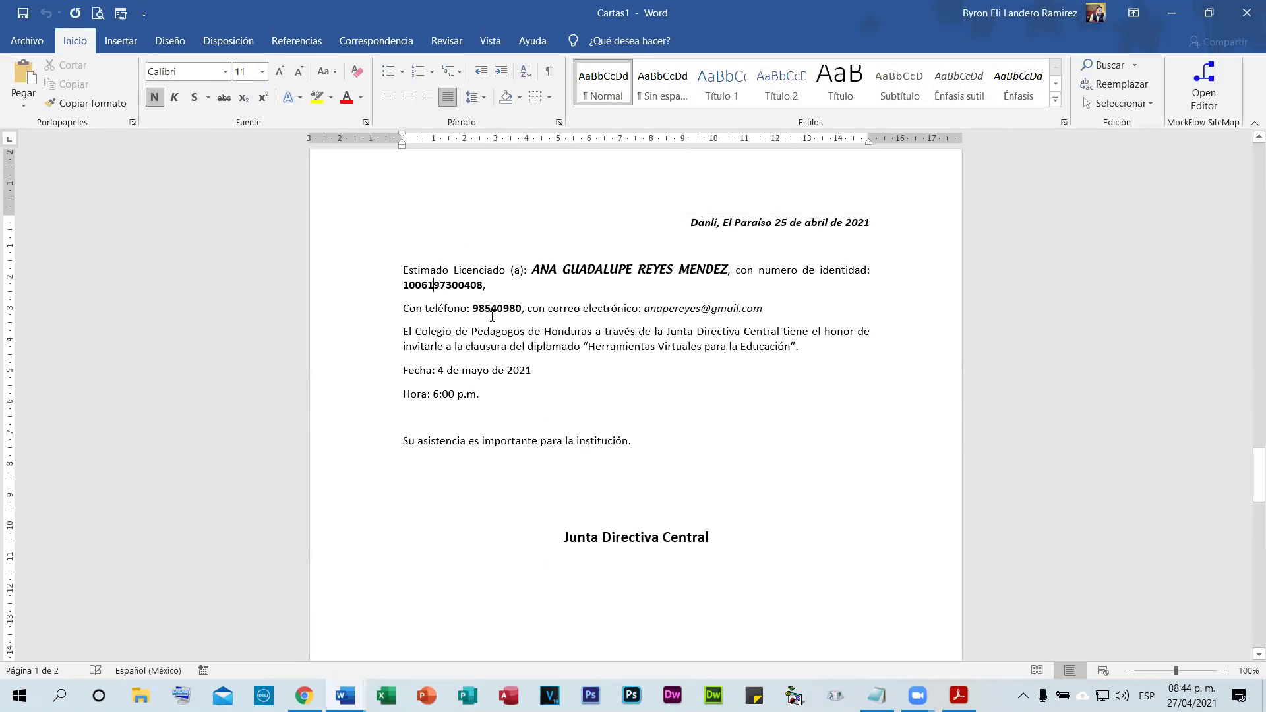
left_click(692, 308)
left_click_drag(1248, 412, 1248, 135)
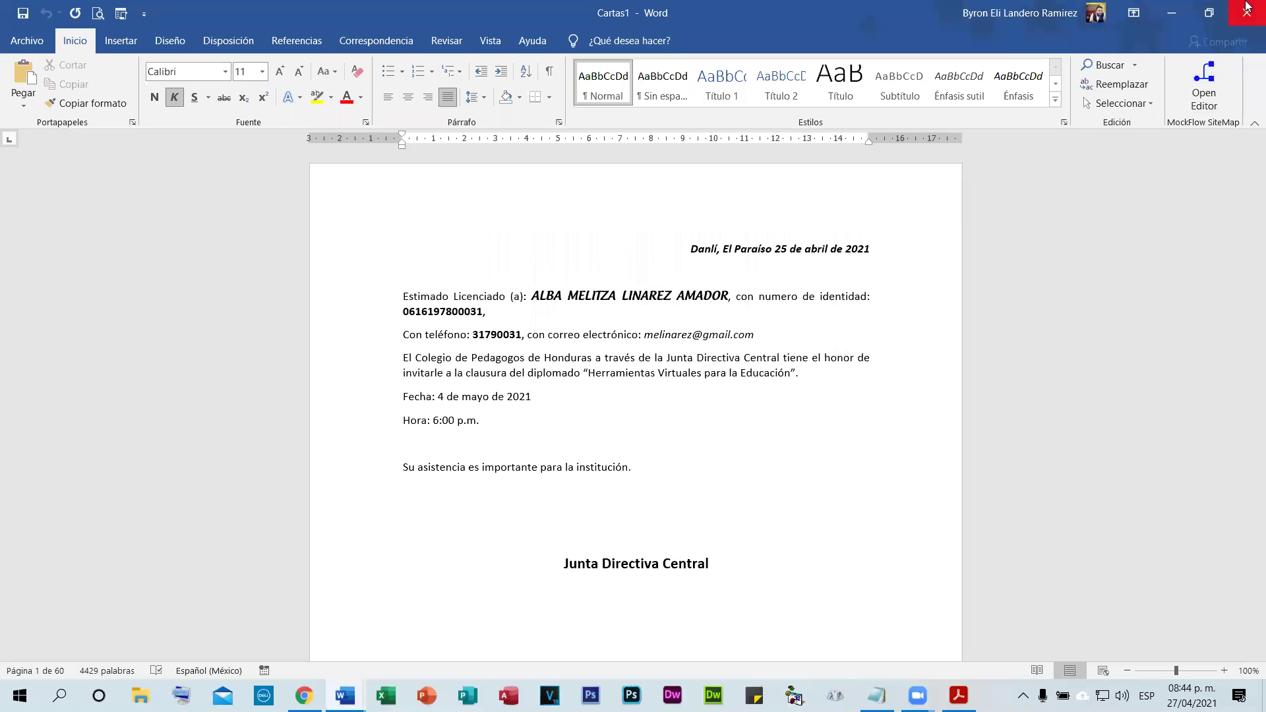
left_click(1247, 7)
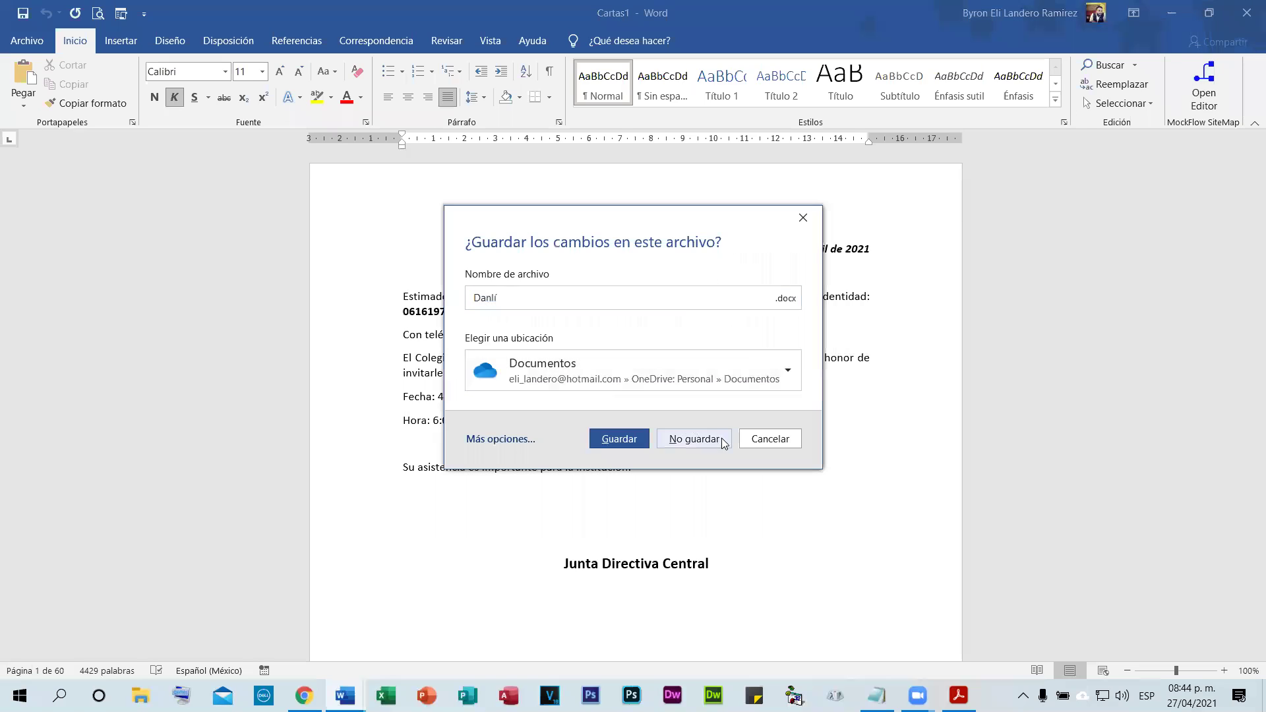
left_click(694, 438)
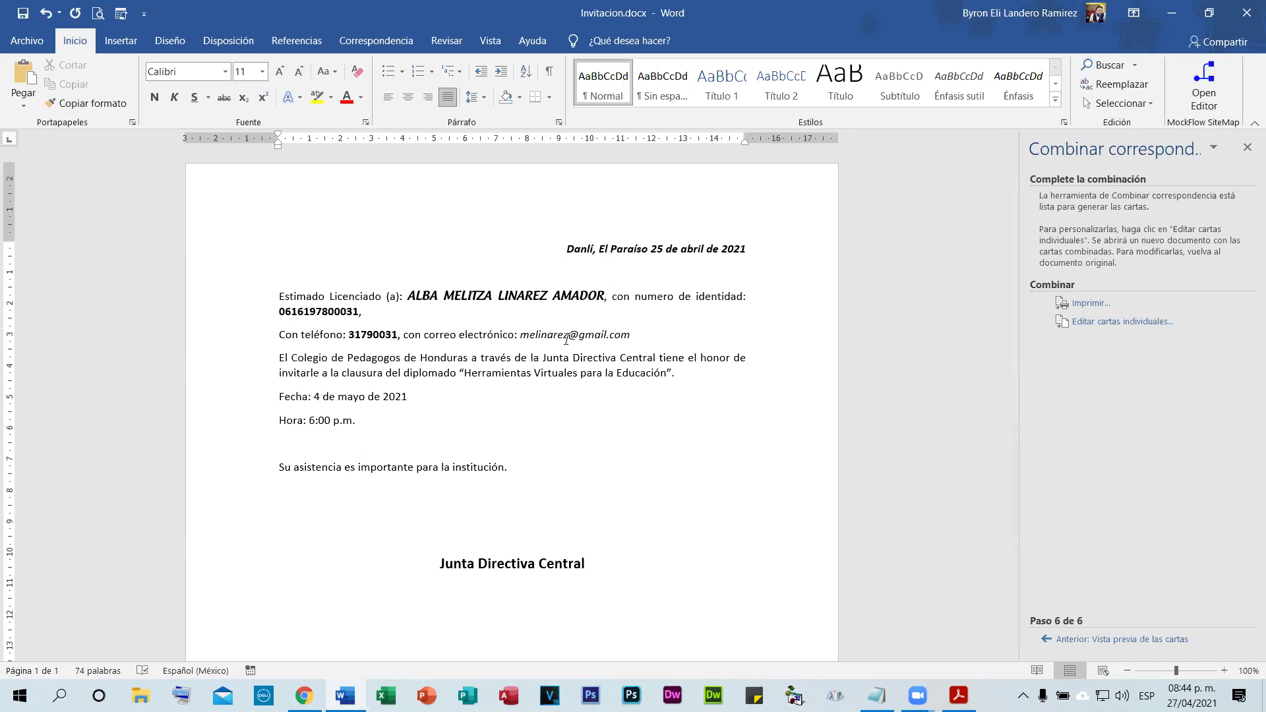
- Minimize the invitation document and create a blank workbook in Excel
scroll(438, 393, "down", 8)
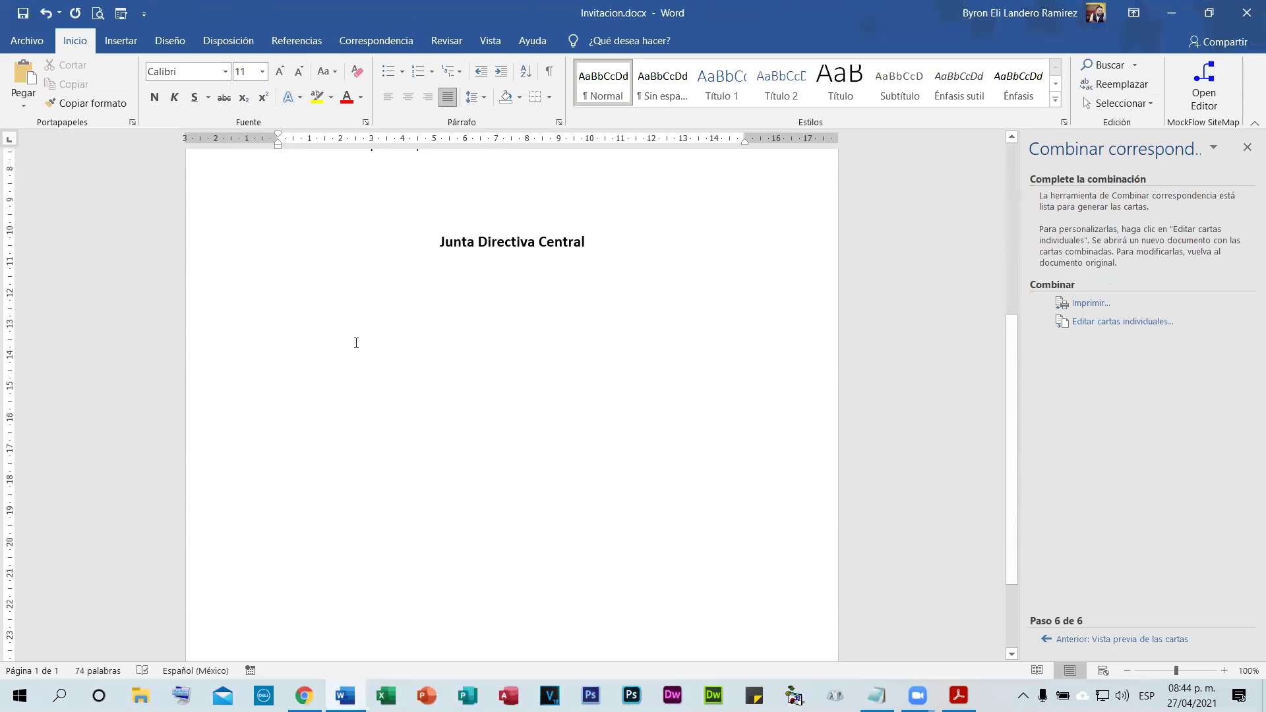
left_click(1171, 14)
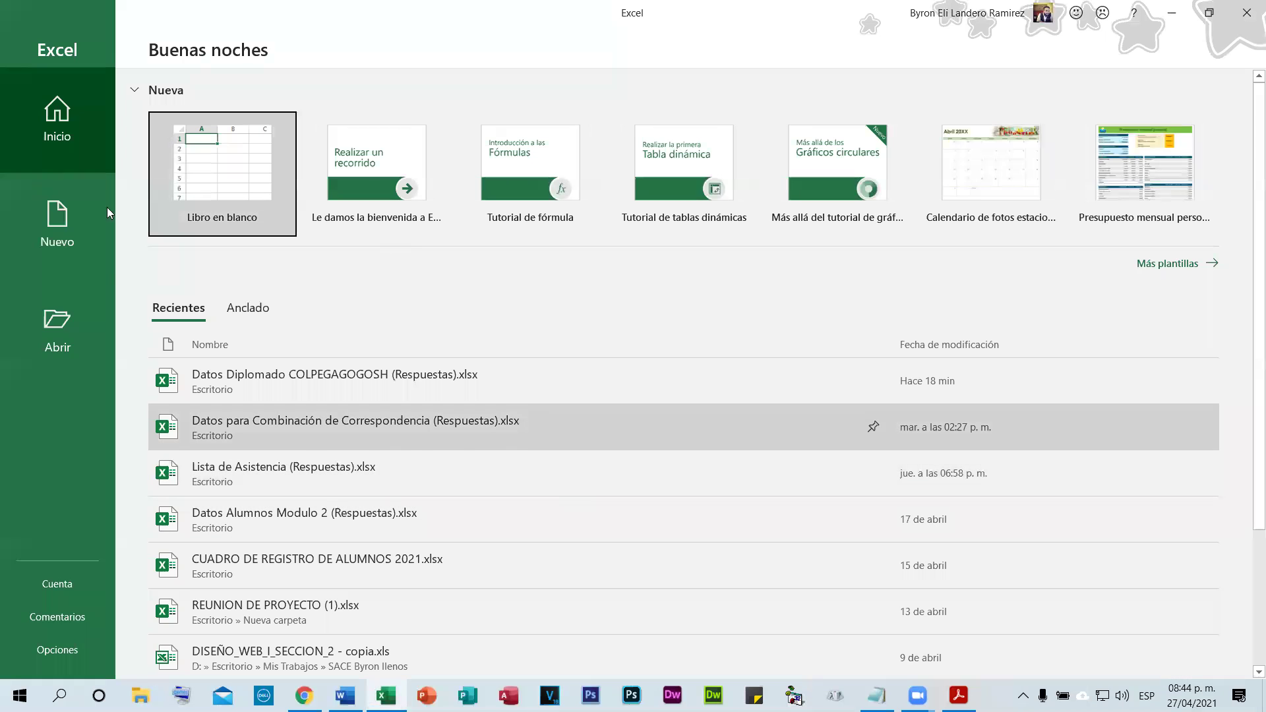
left_click(212, 160)
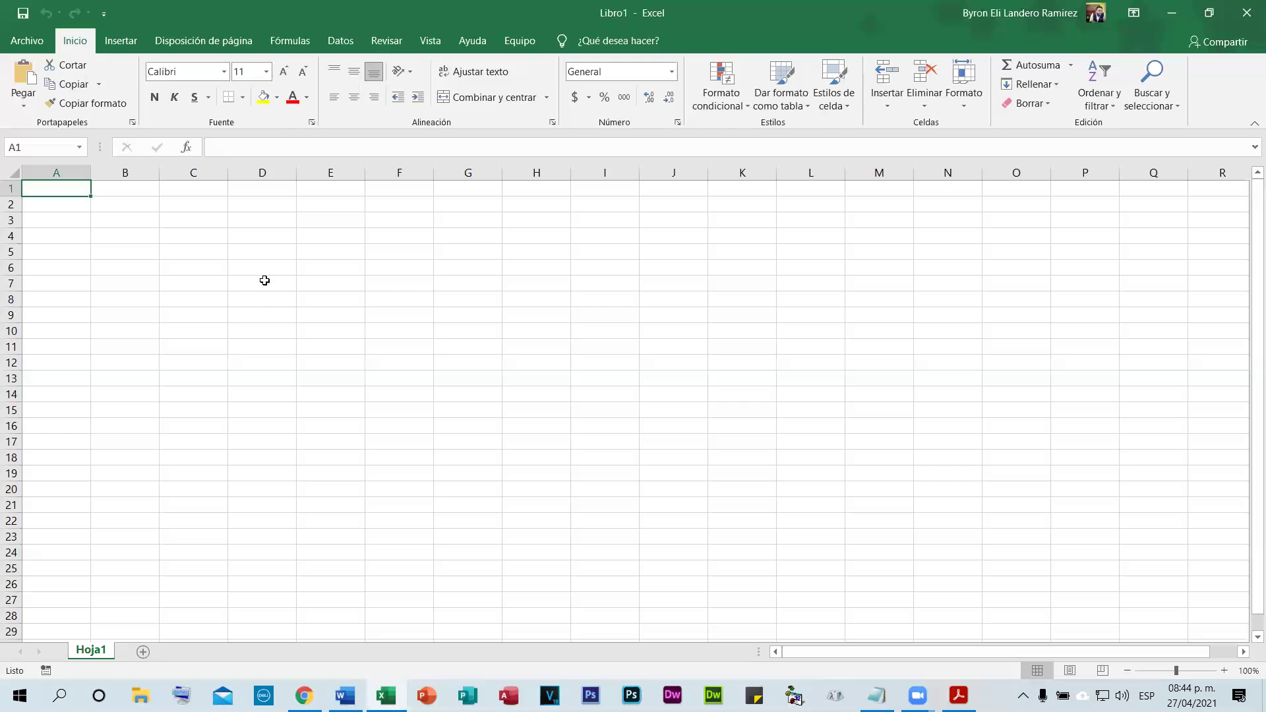
- Enter the headings Nombre, Español, Matematicas, CCNN and EESS across cells F4 to J4
left_click(395, 238)
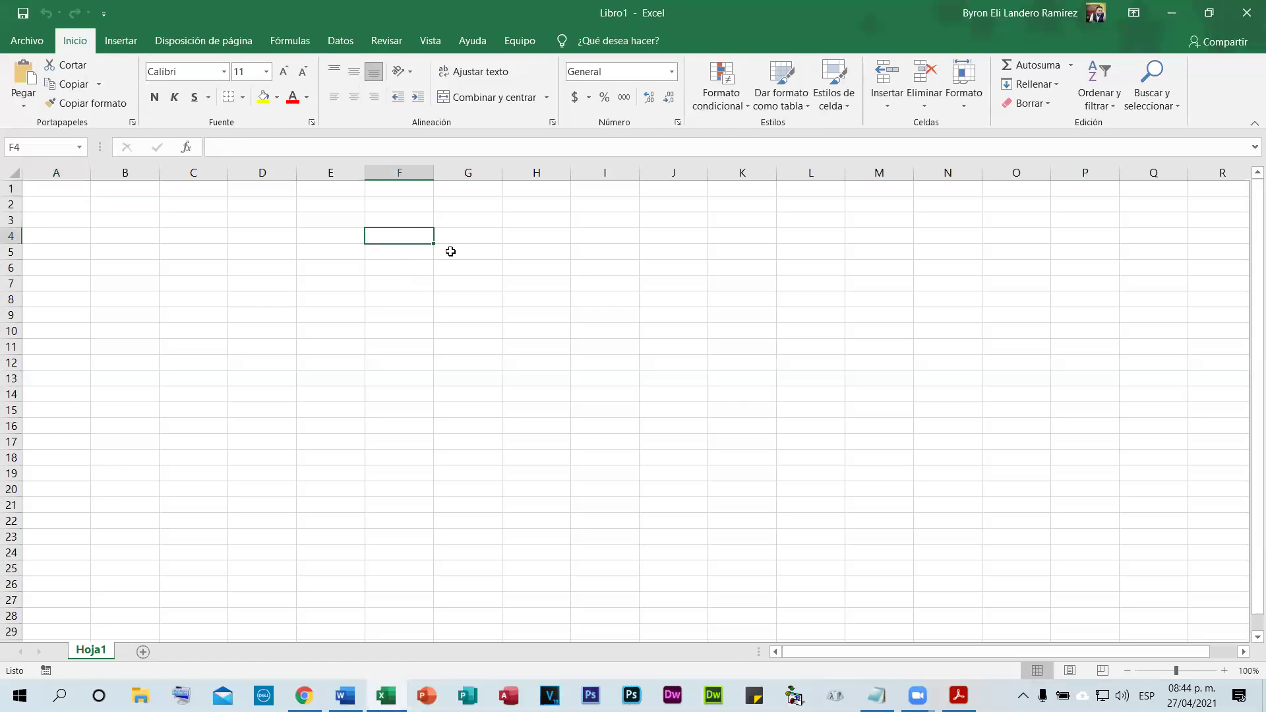
type("Nombre")
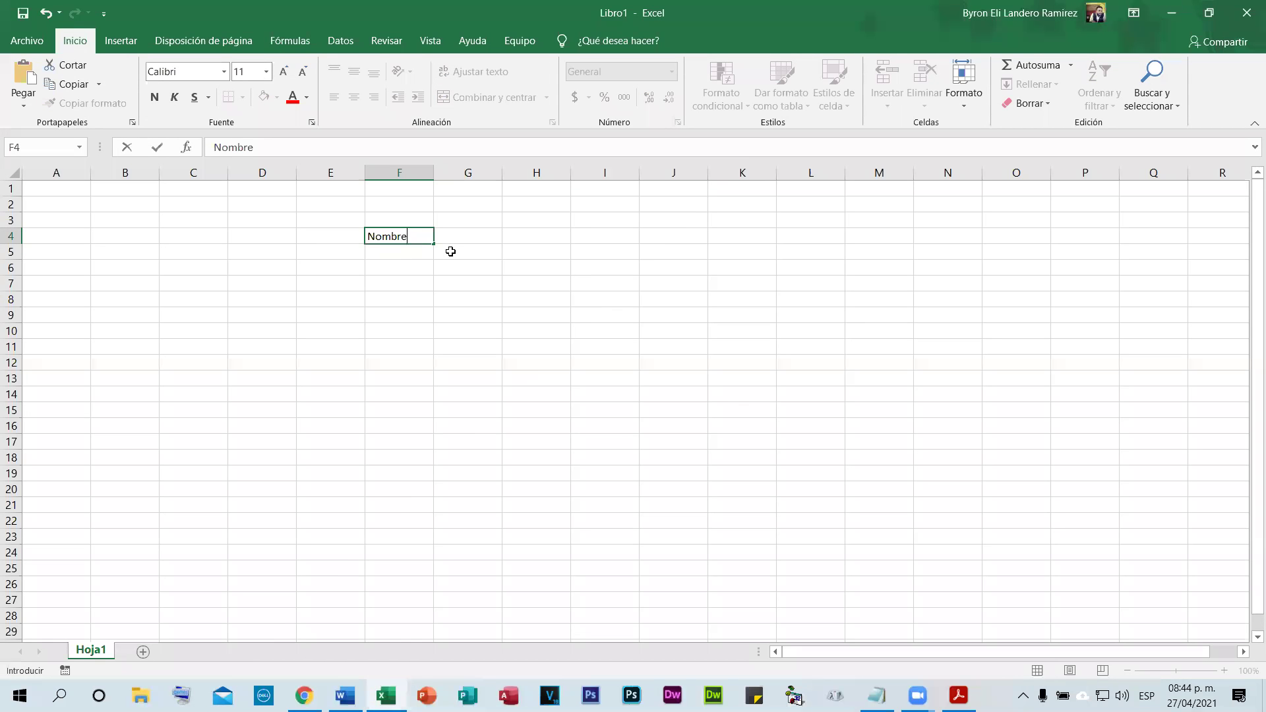
left_click(447, 238)
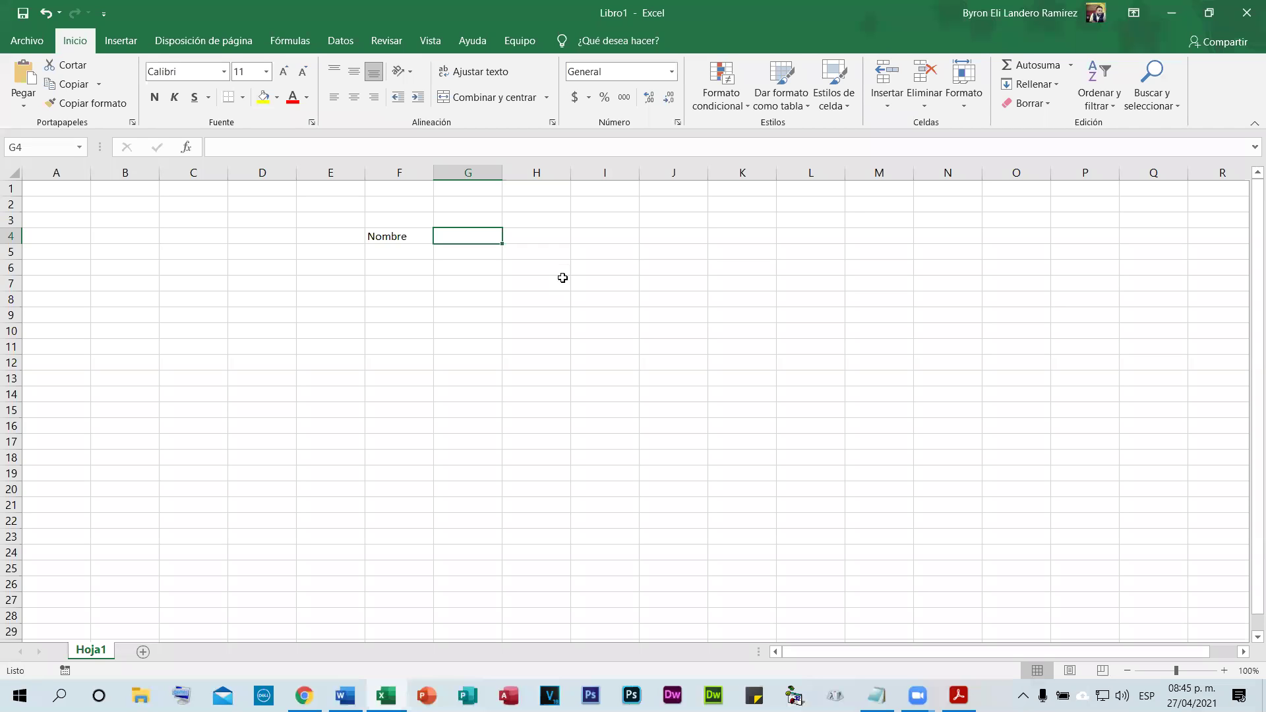
type("Español")
key("Tab")
type("Matematicas")
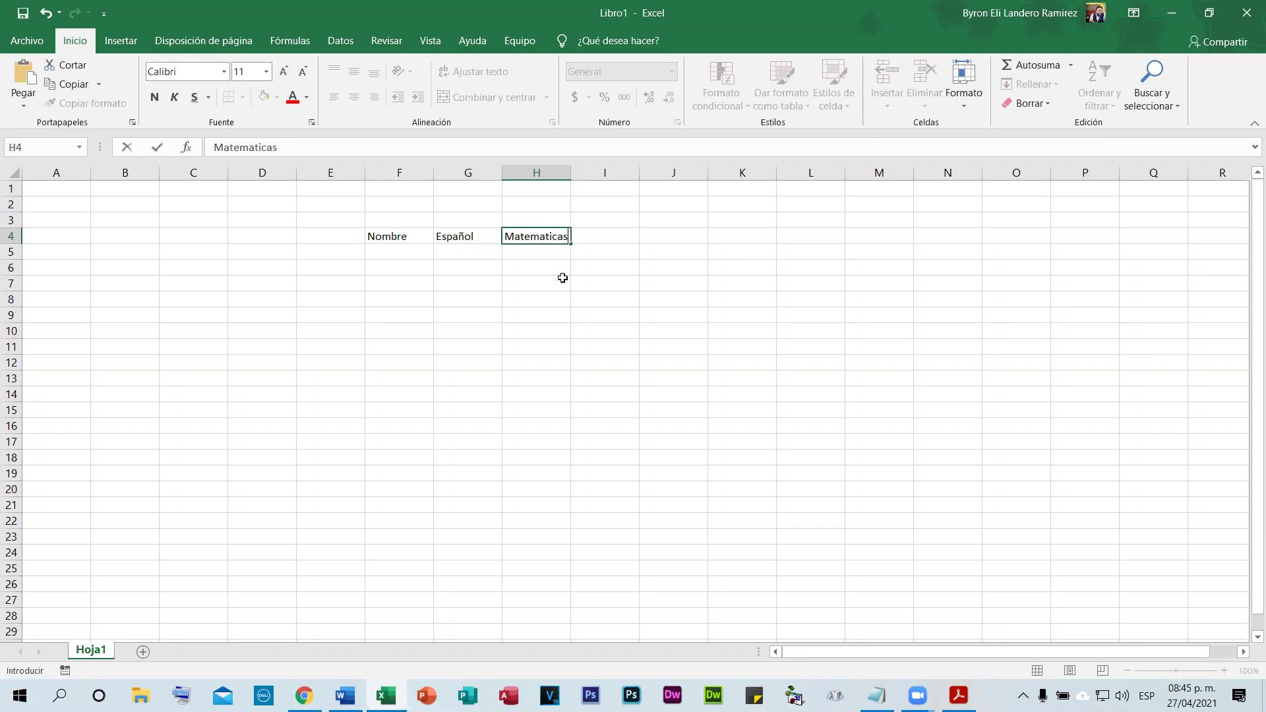
key("Tab")
type("CCNN")
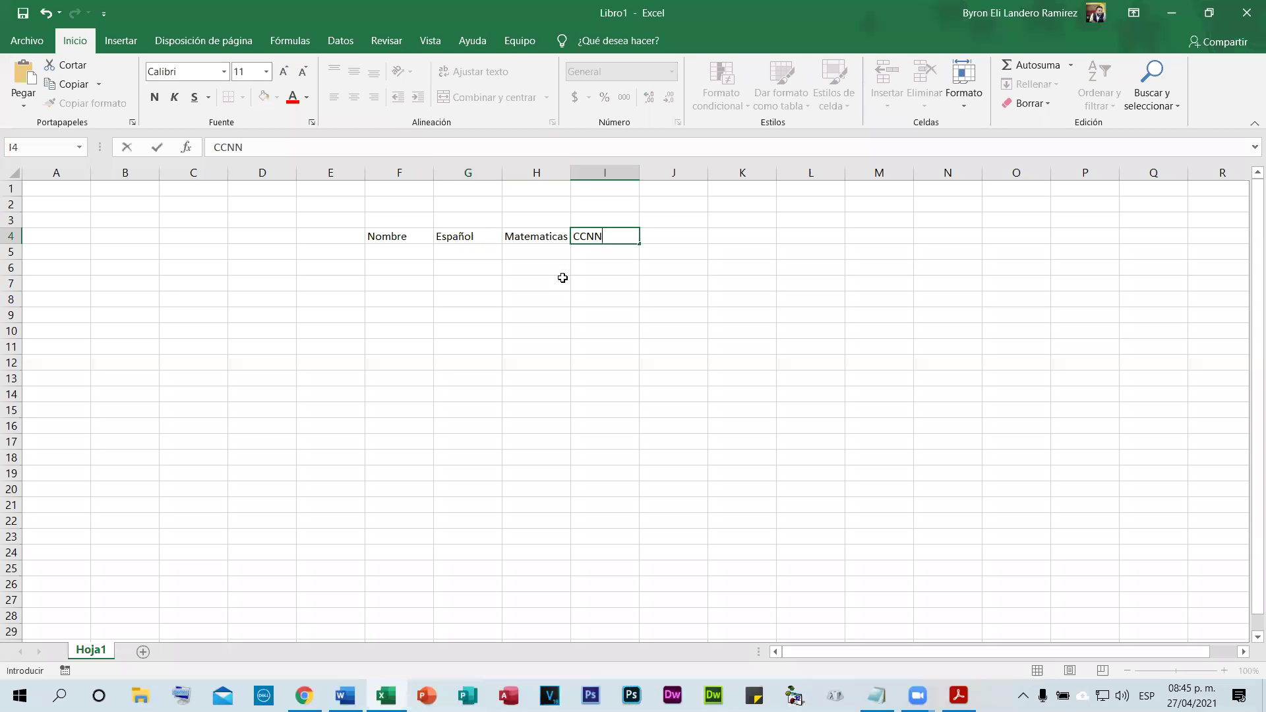
key("Tab")
type("EESS")
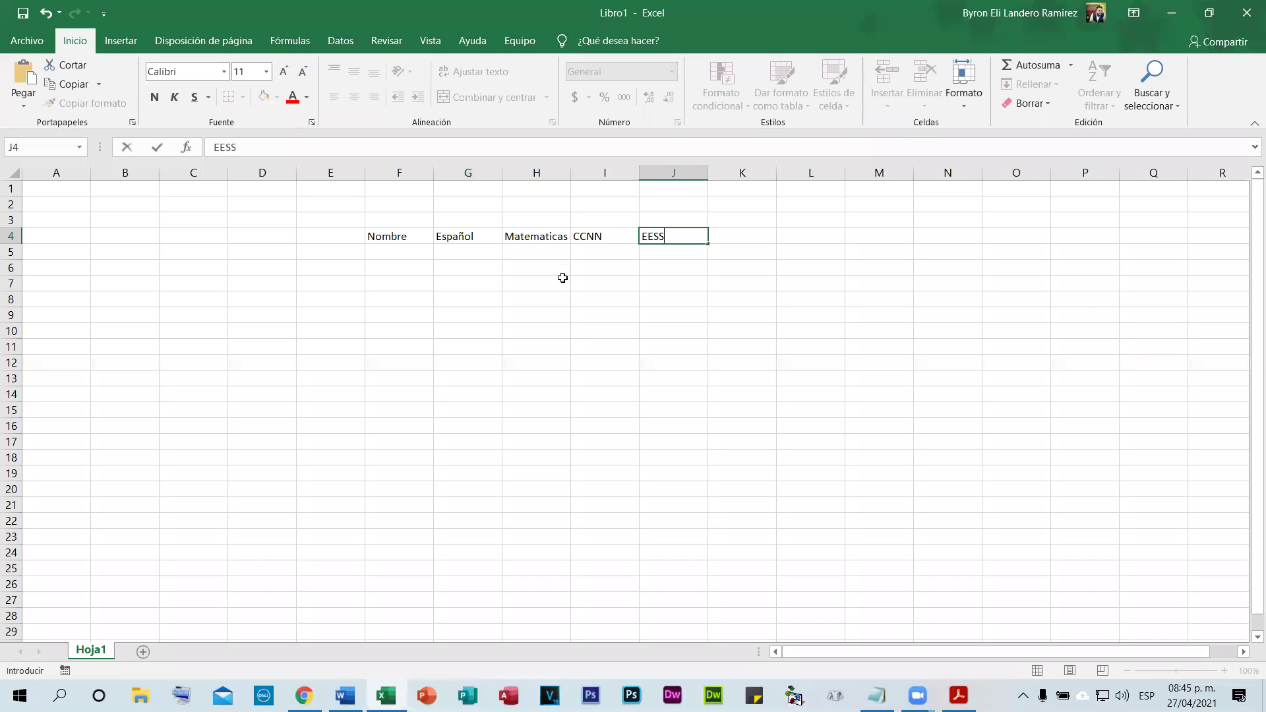
key("Tab")
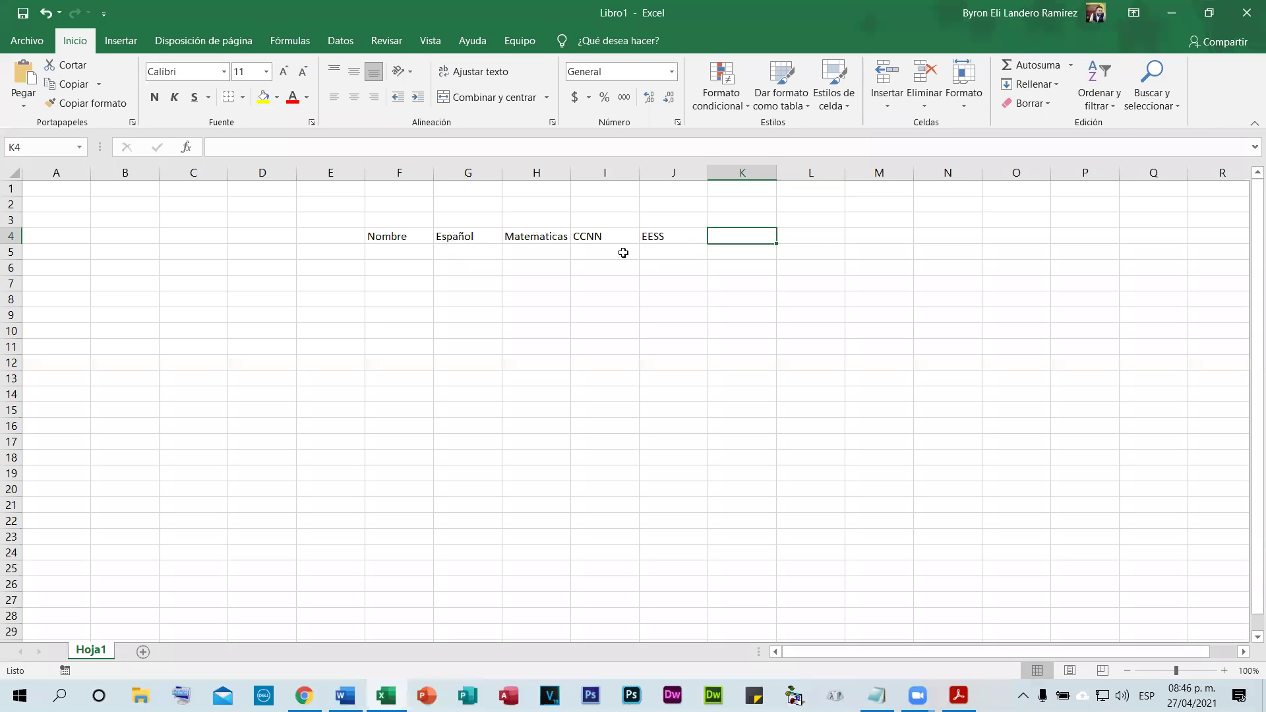
- Widen columns F to J, making the Nombre column the widest
left_click(395, 235)
left_click_drag(433, 175, 821, 171)
left_click(453, 267)
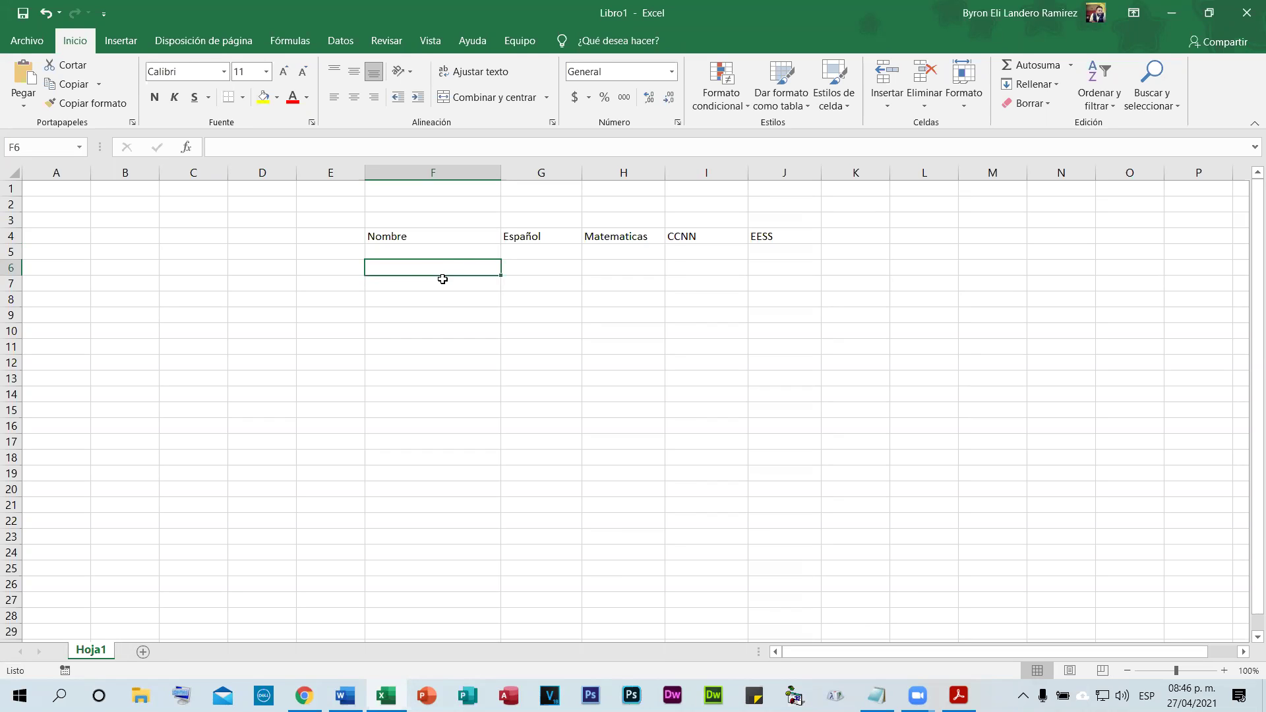
- Enter four students' first names under Nombre in cells F5 to F8
left_click(405, 252)
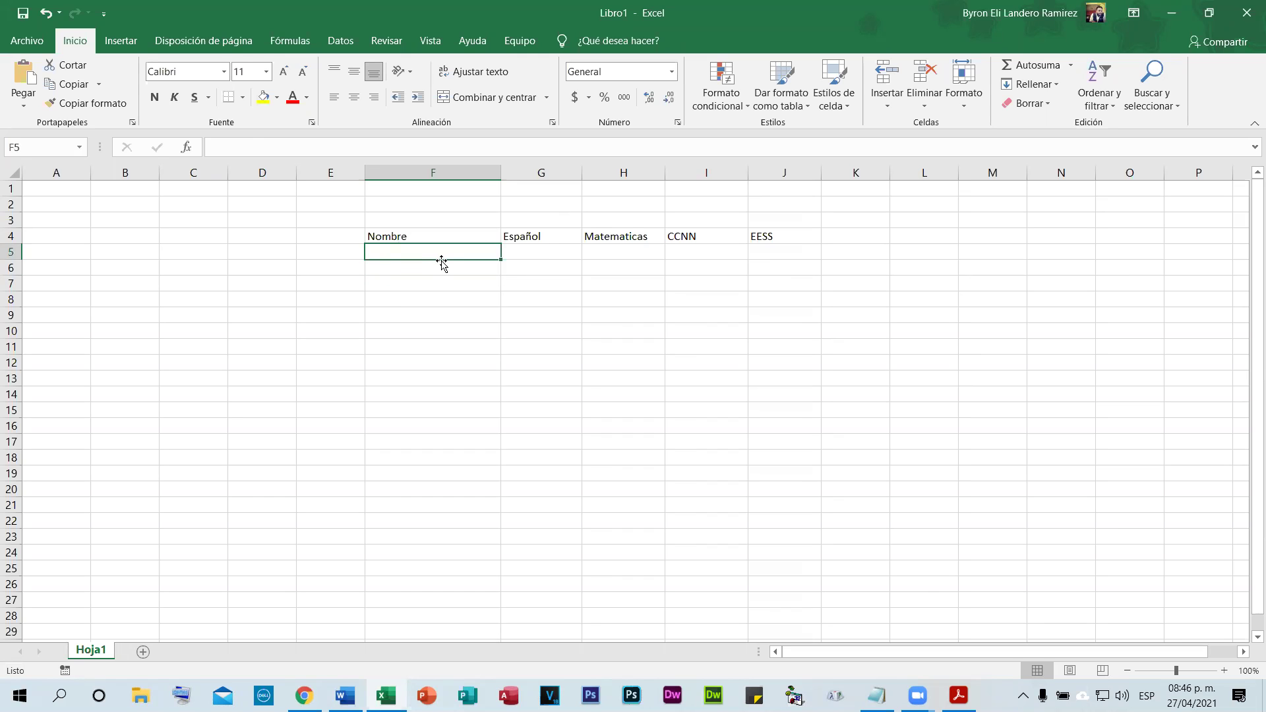
type("Juan")
key("Return")
type("Maria")
key("Return")
type("Pedro")
key("Return")
type("Jose")
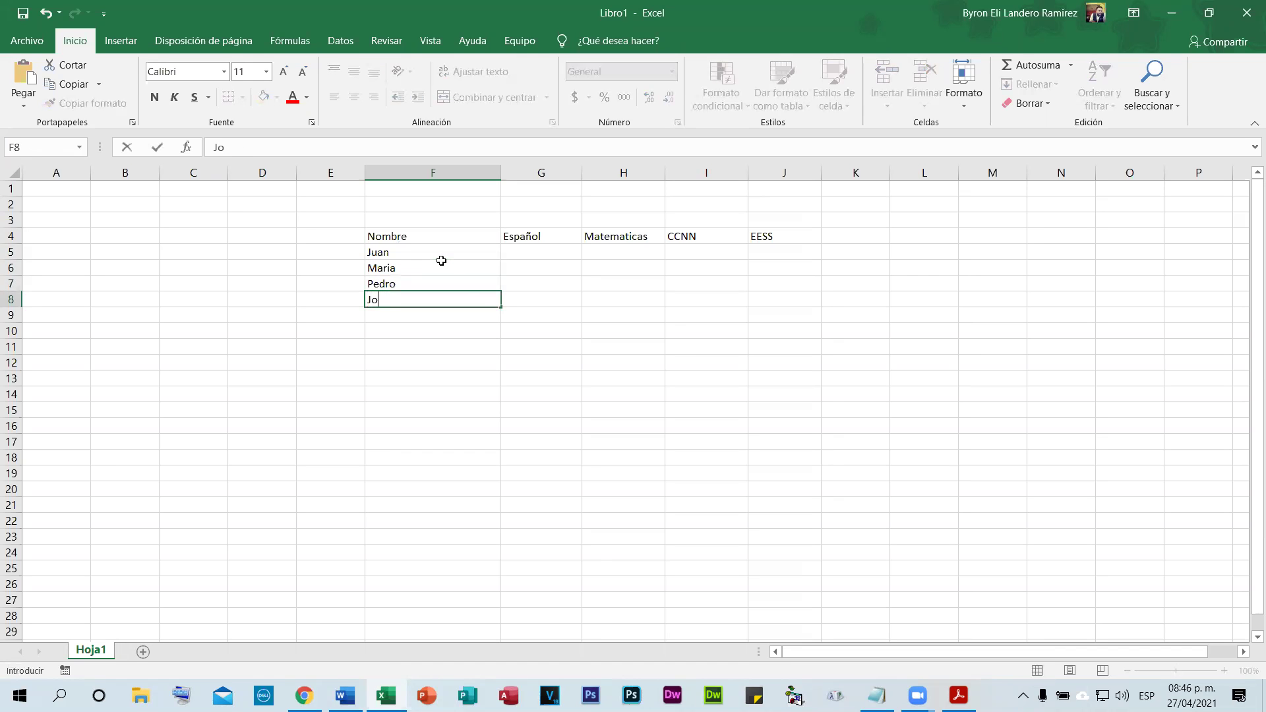
- Enter the Español grades 98, 85, 70 and 87 in cells G5 to G8
left_click(562, 256)
type("98")
key("Return")
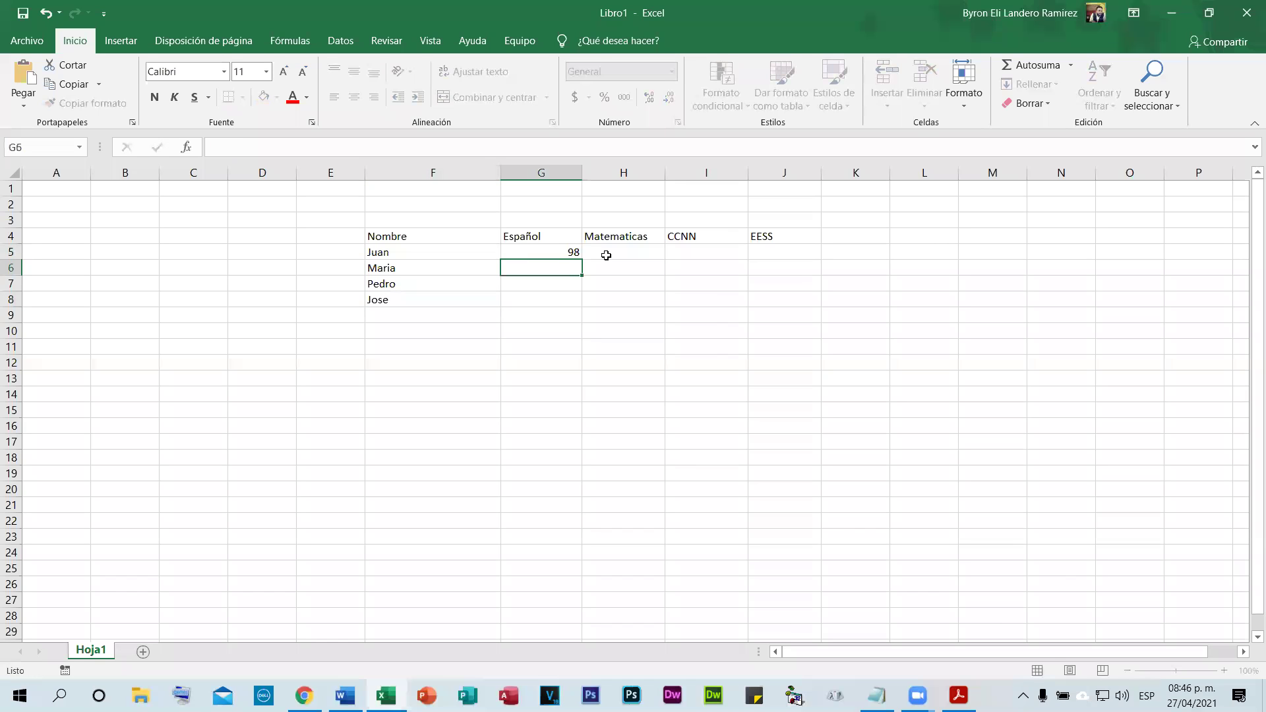
type("85")
key("Return")
type("70")
key("Return")
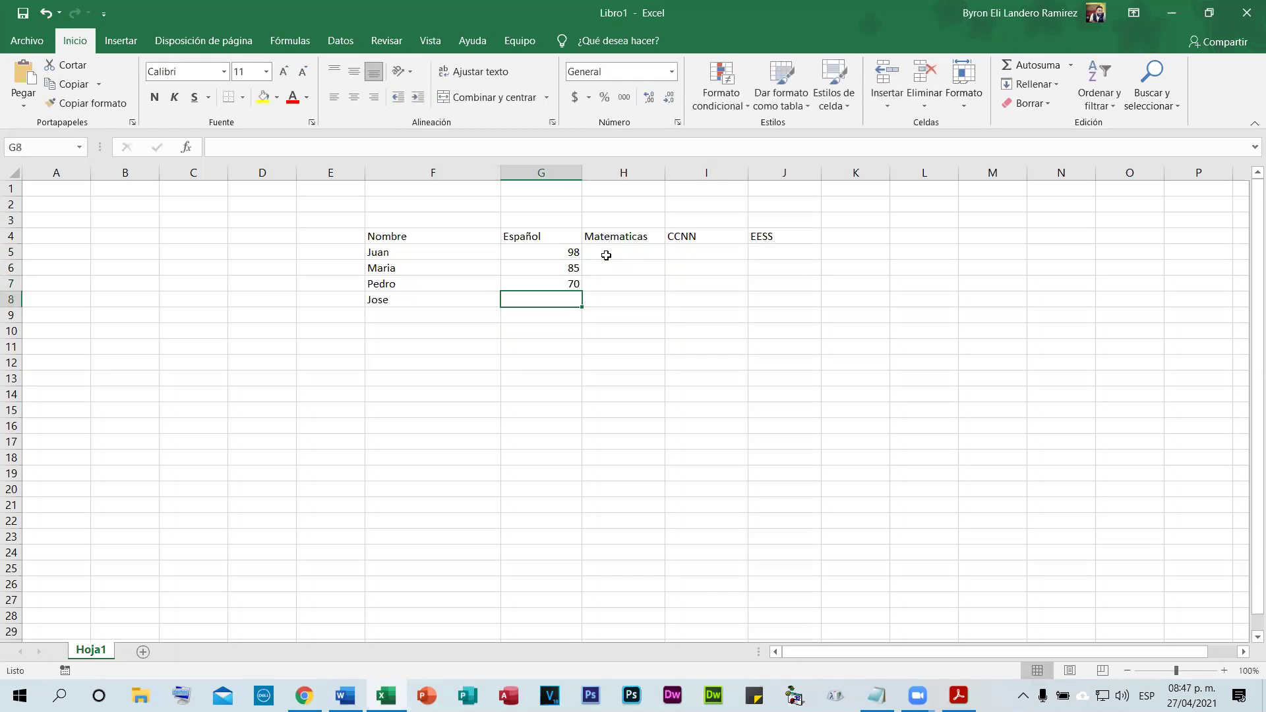
type("85")
key("BackSpace")
type("7")
key("Tab")
- Enter the first student's grades 100, 90 and 89 in cells H5 to J5
left_click(606, 255)
type("100")
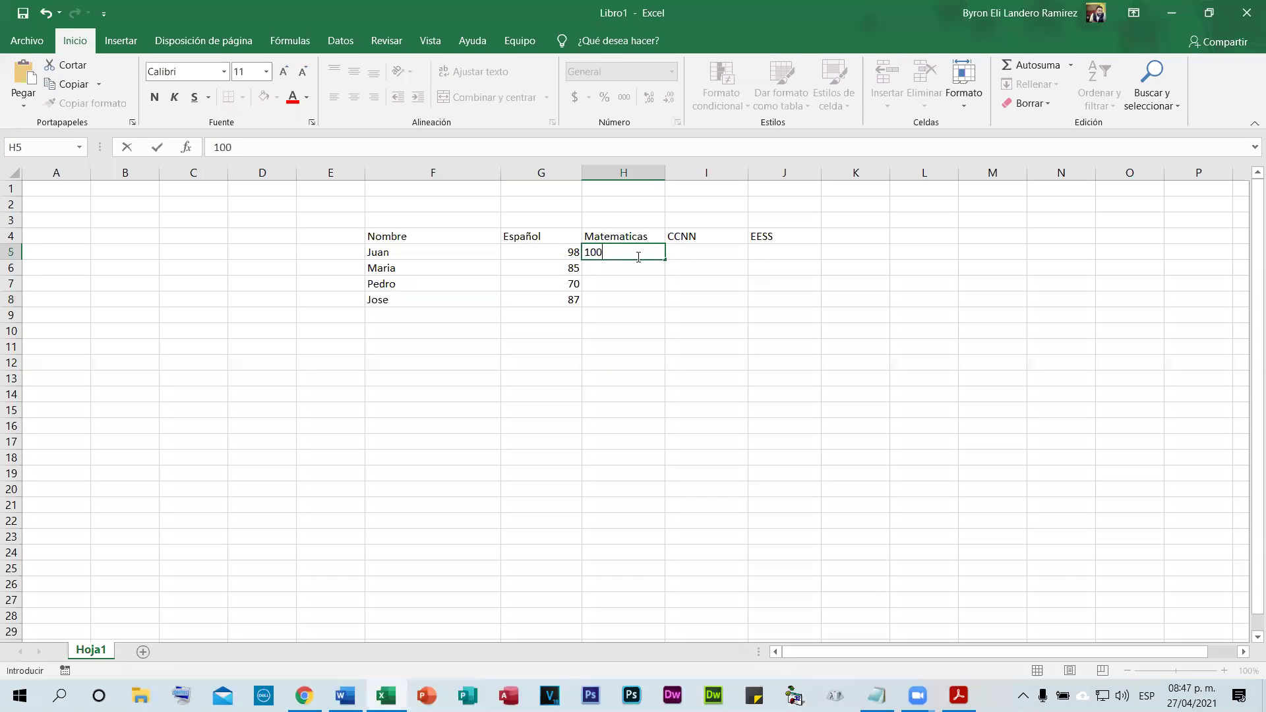
key("Tab")
type("90")
key("Tab")
type("89")
key("Return")
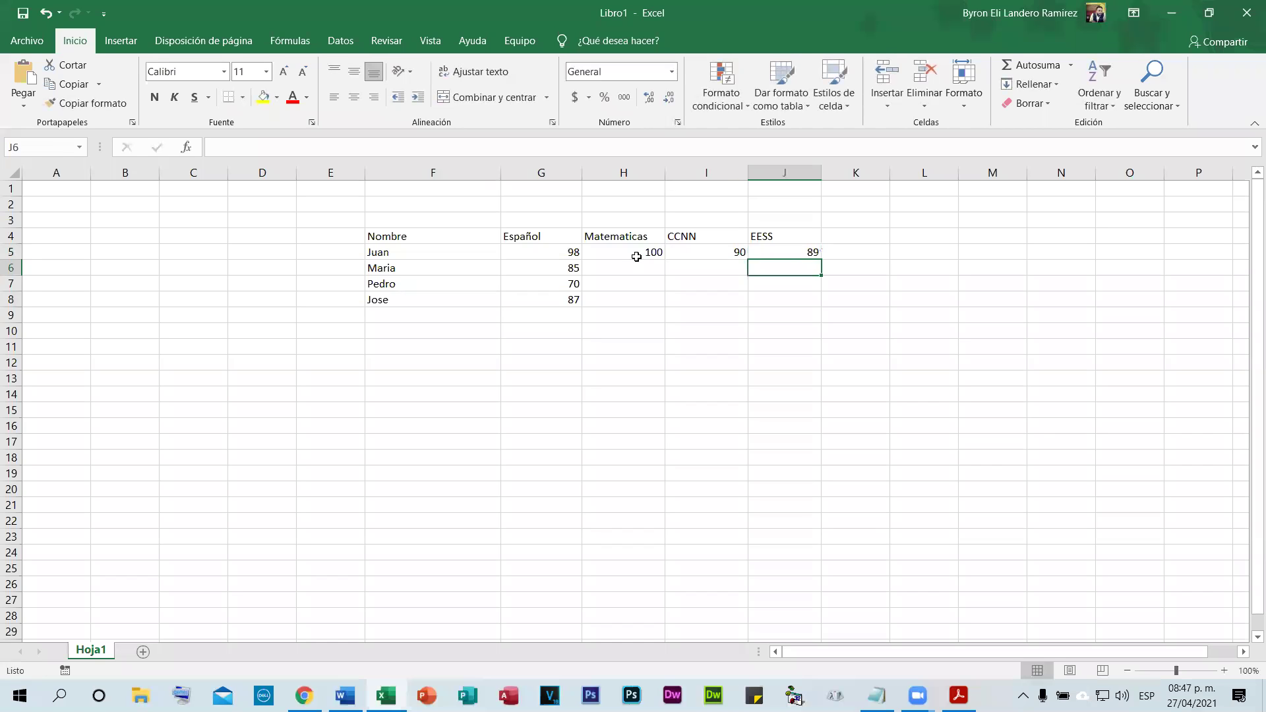
- Enter the second student's grades 80, 70 and 71 in cells H6 to J6
type("80")
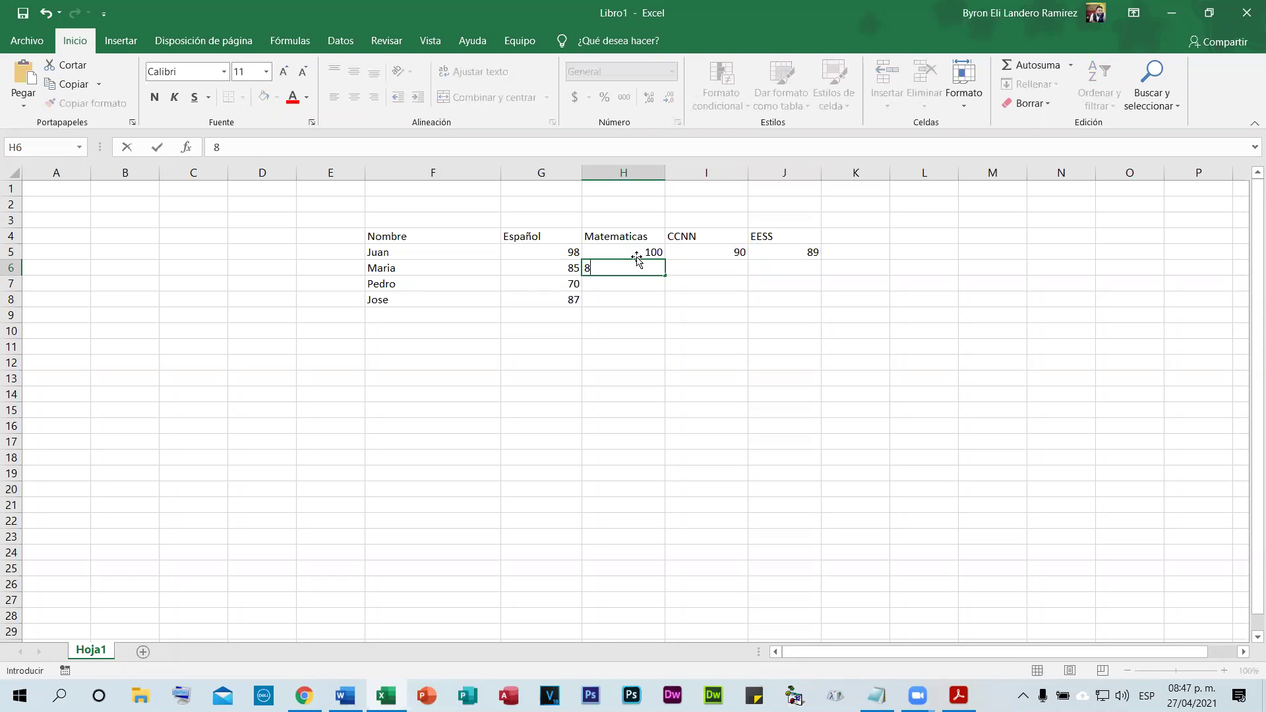
key("Tab")
type("70")
key("Tab")
type("71")
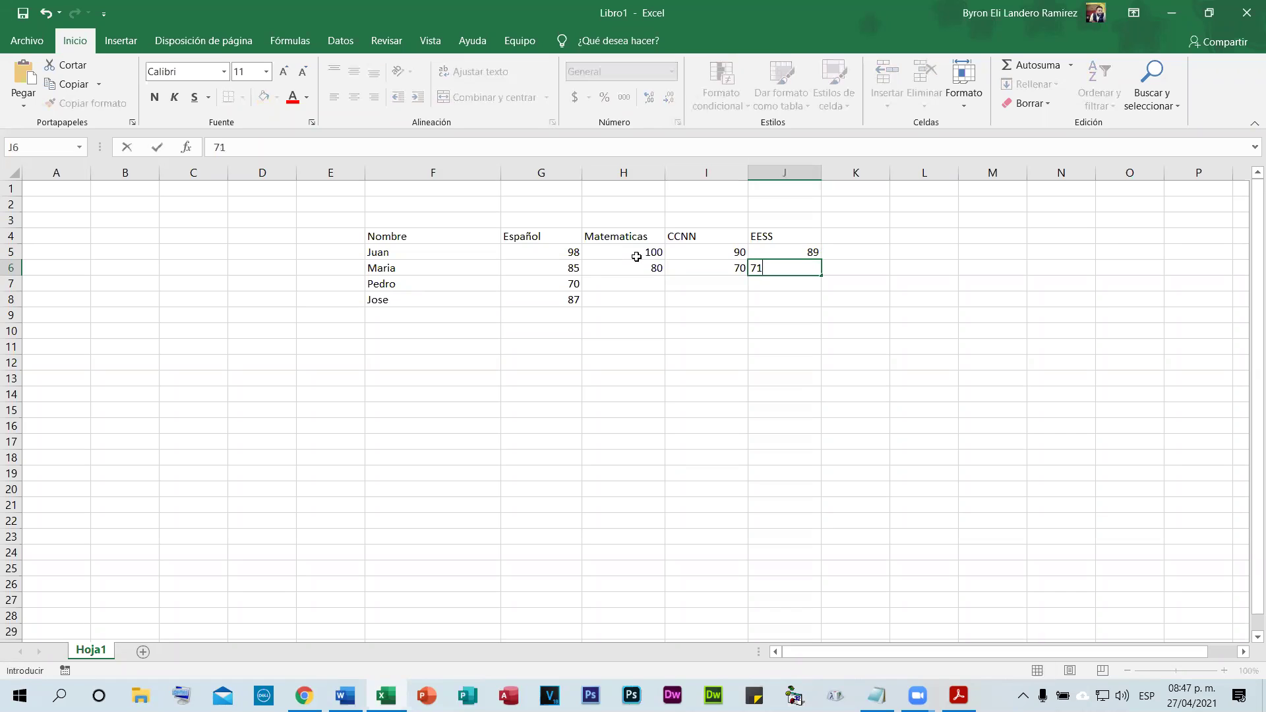
key("Return")
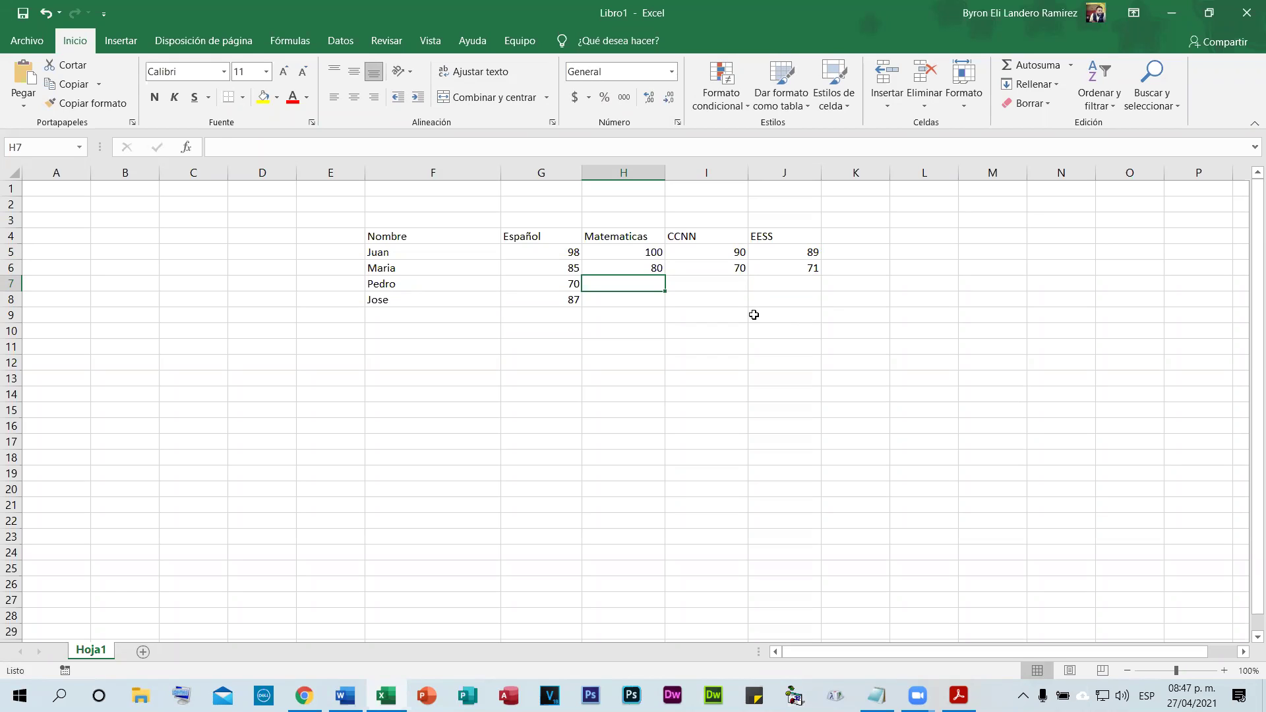
- Enter 70 as the third student's grade in each of the cells H7 to J7
type("70")
key("Tab")
type("70")
key("Tab")
type("70")
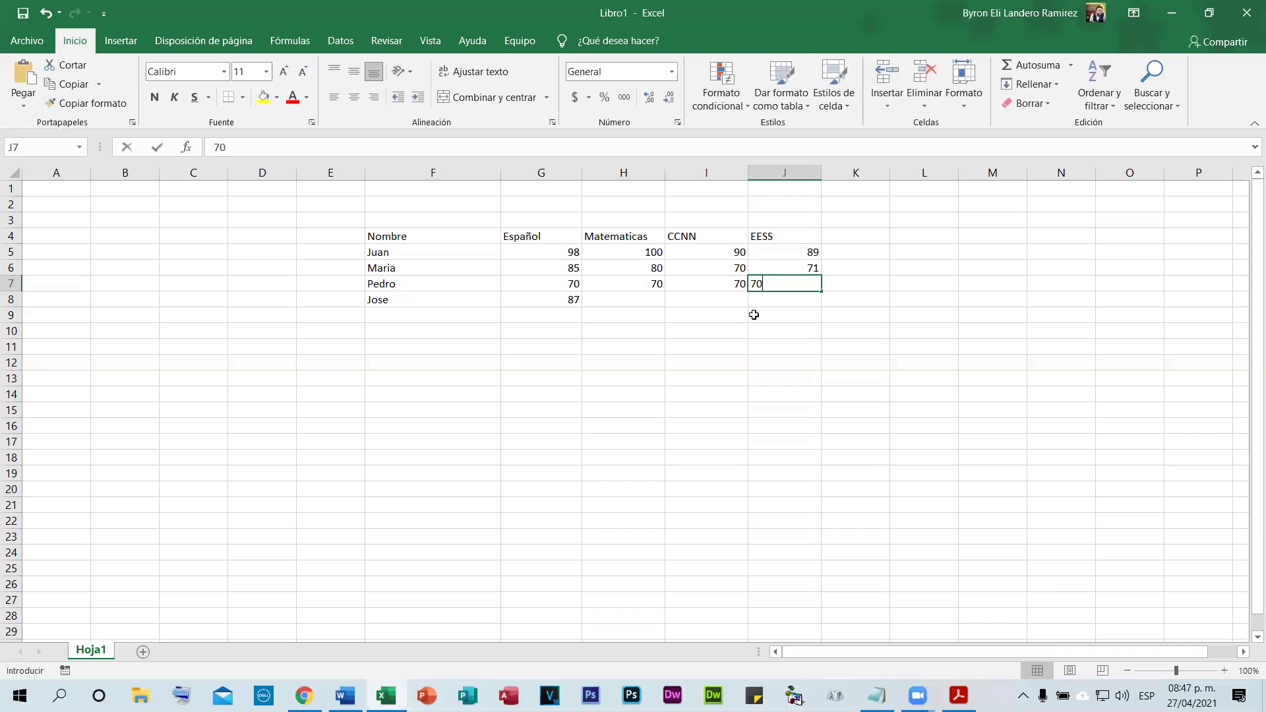
key("Return")
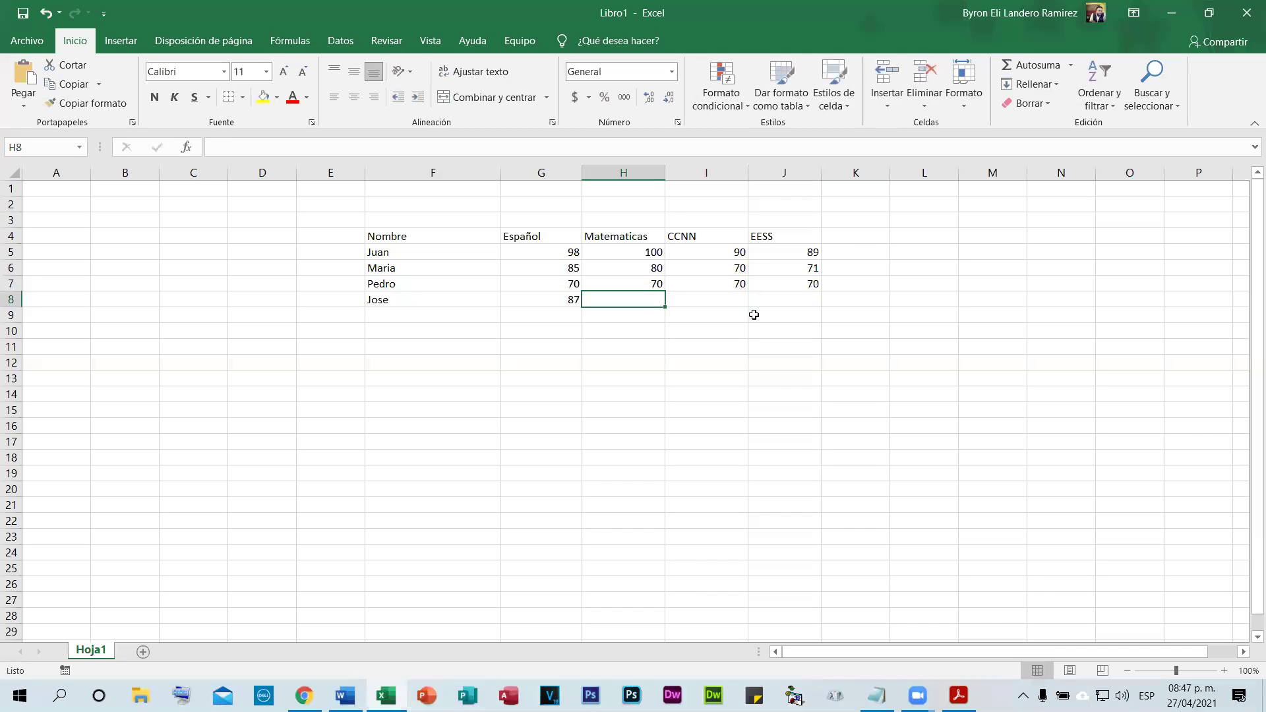
- Enter the fourth student's grades 90, 80 and 87 in cells H8 to J8
key("Tab")
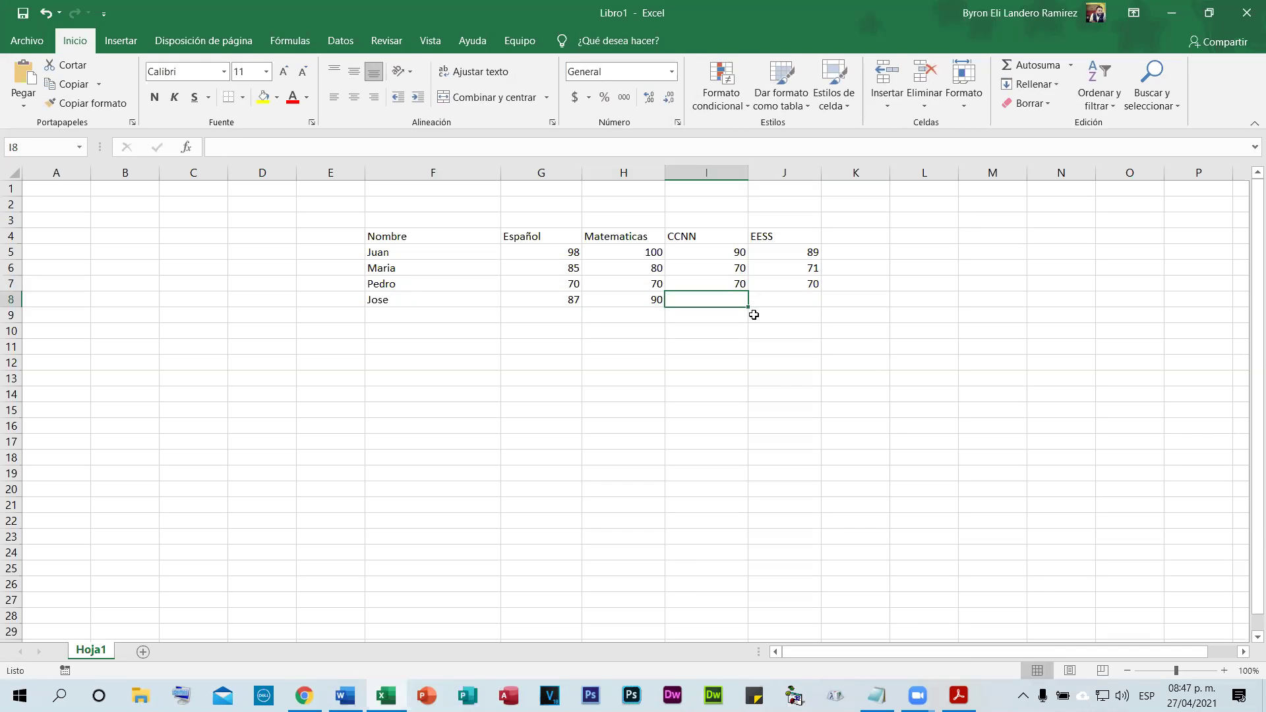
type("80")
key("Tab")
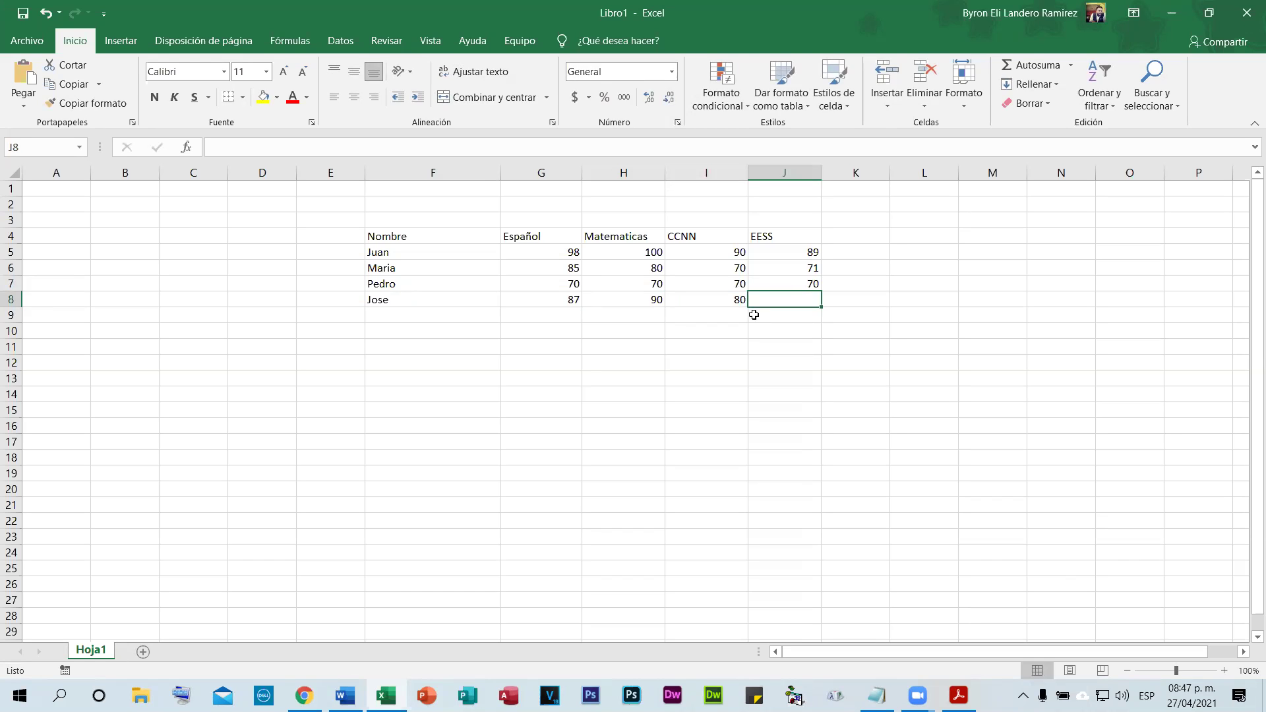
type("87")
key("Tab")
type("97")
key("Tab")
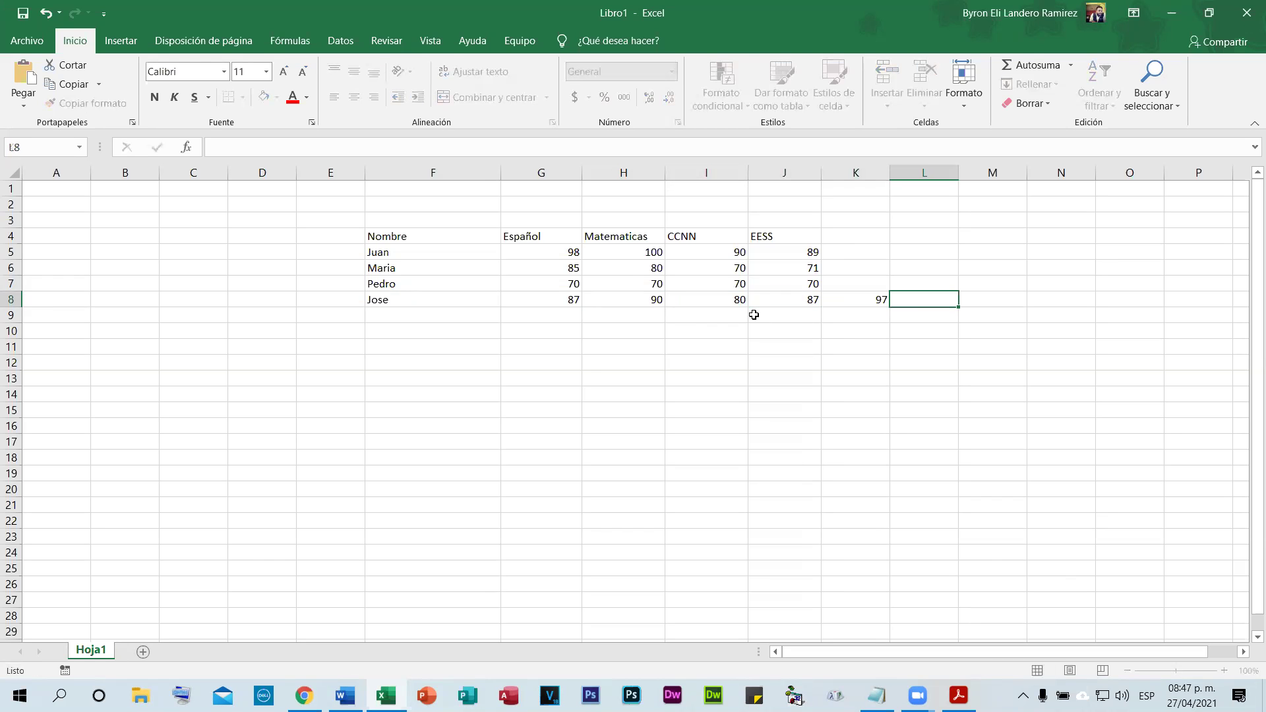
left_click(866, 299)
key("Delete")
- Add the heading Promedio in K4 and calculate the average of G5:J5 in K5 with the PROMEDIO function
left_click(877, 240)
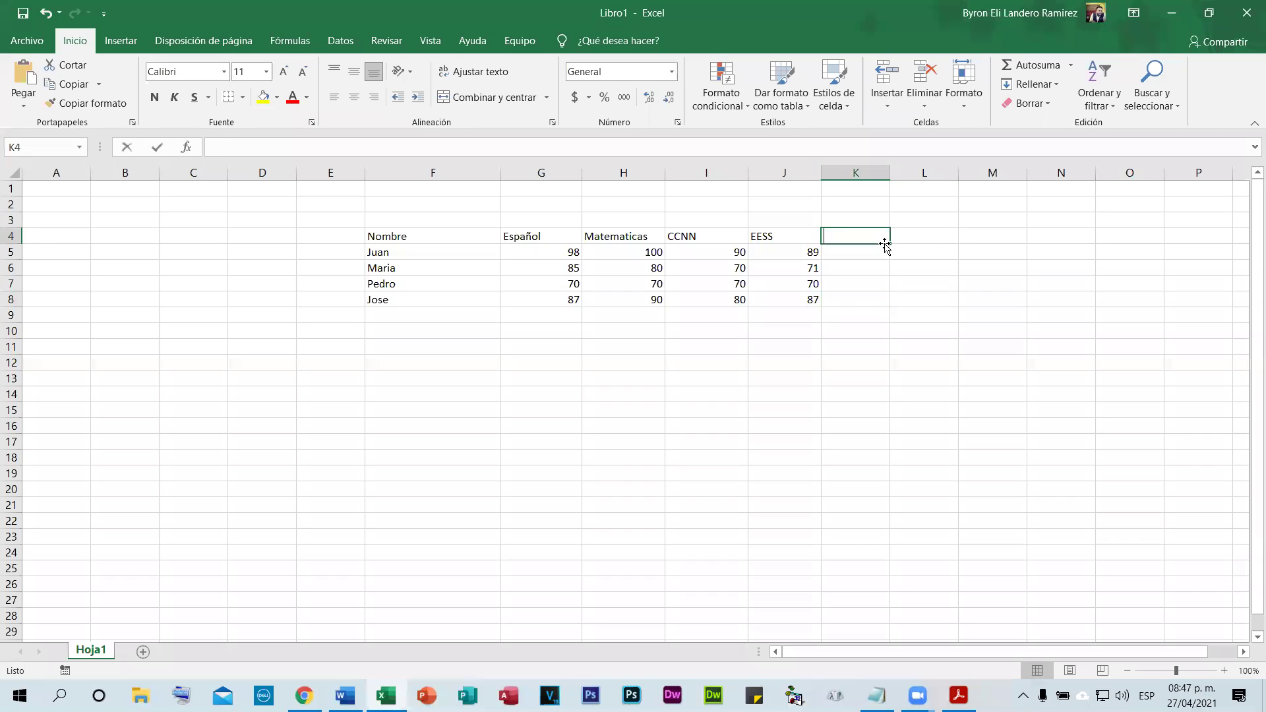
type("Promedio")
left_click(842, 249)
type("=")
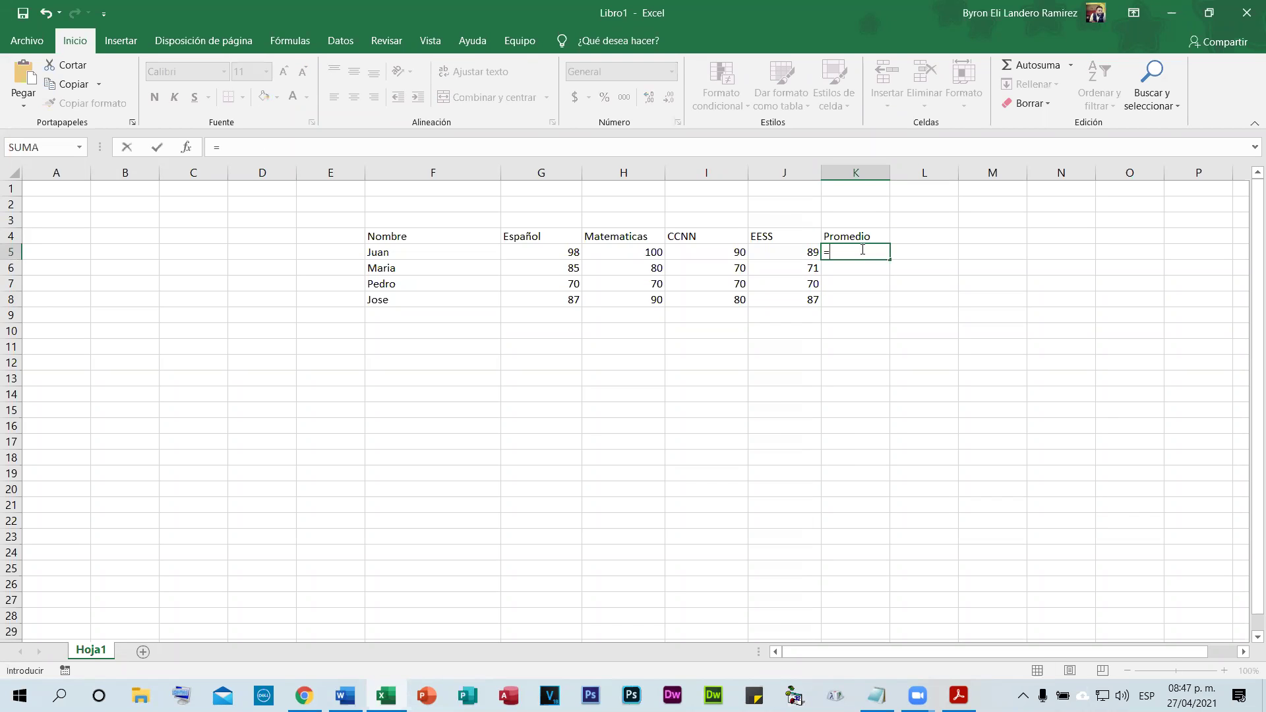
type("prome")
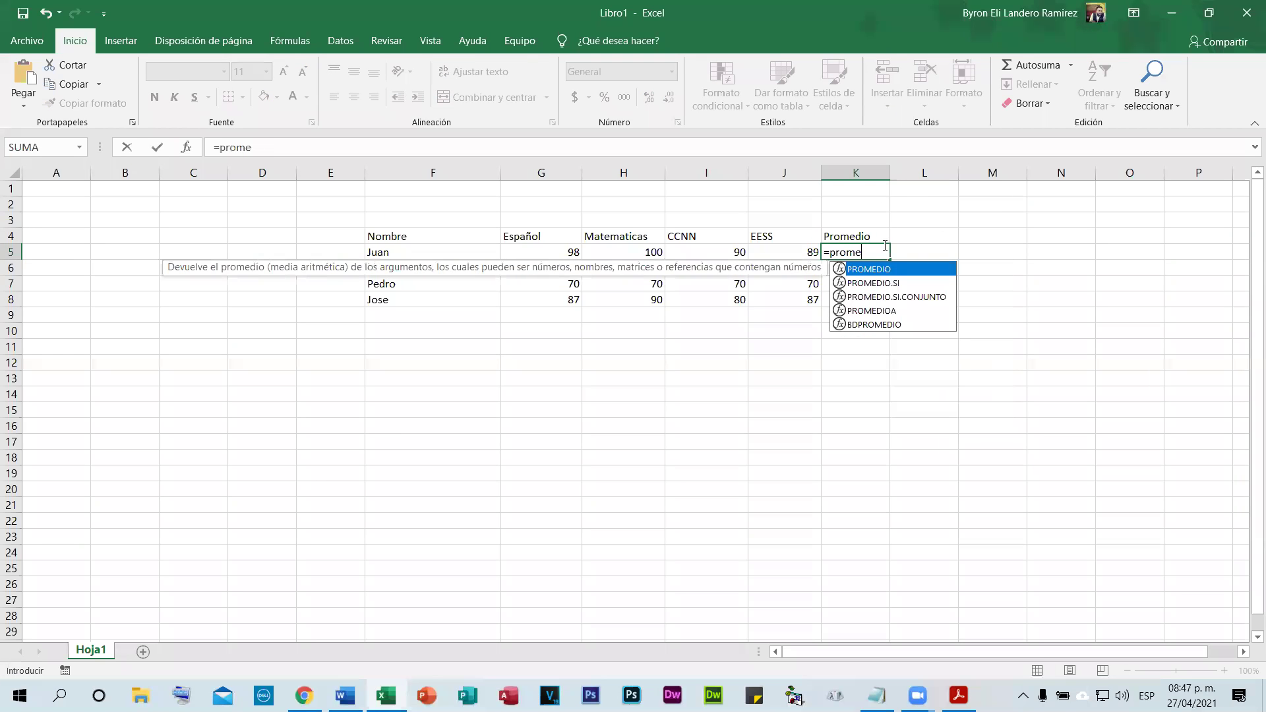
type("dio(")
left_click_drag(567, 252, 768, 249)
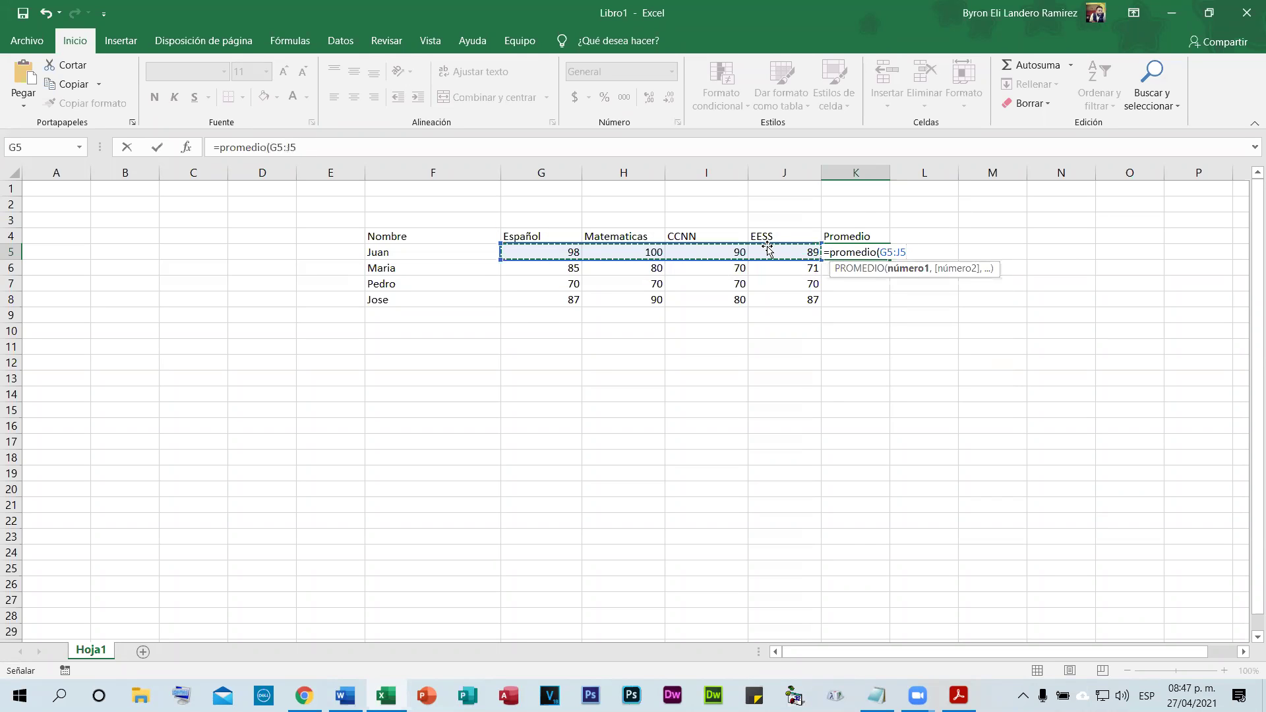
type(")")
key("Return")
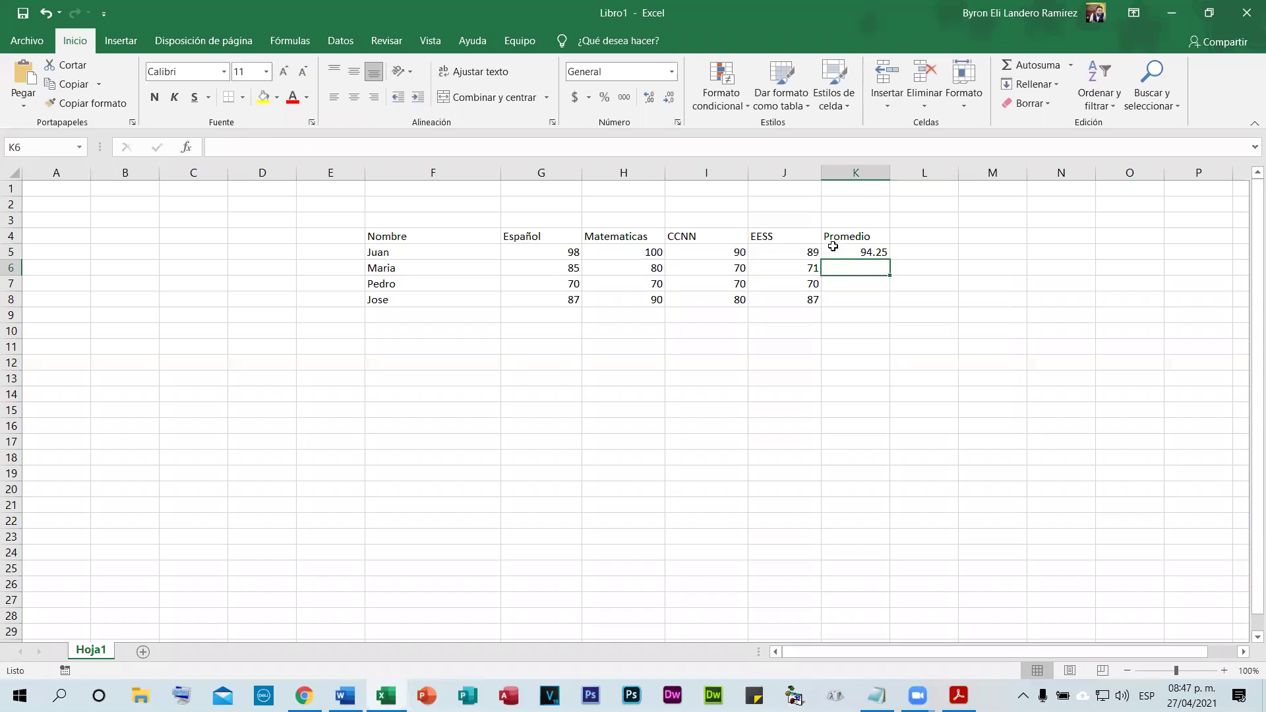
- Fill the average formula from K5 down to K8 for the remaining students
left_click(855, 249)
double_click(890, 257)
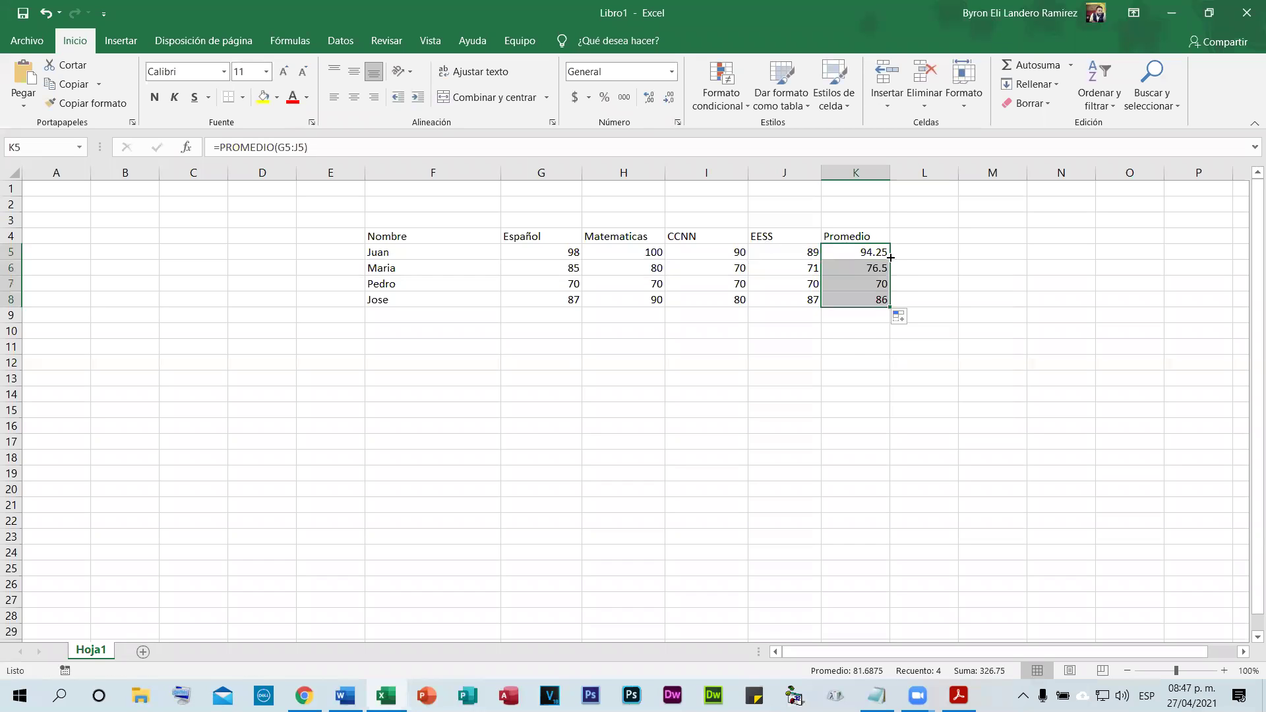
left_click(854, 341)
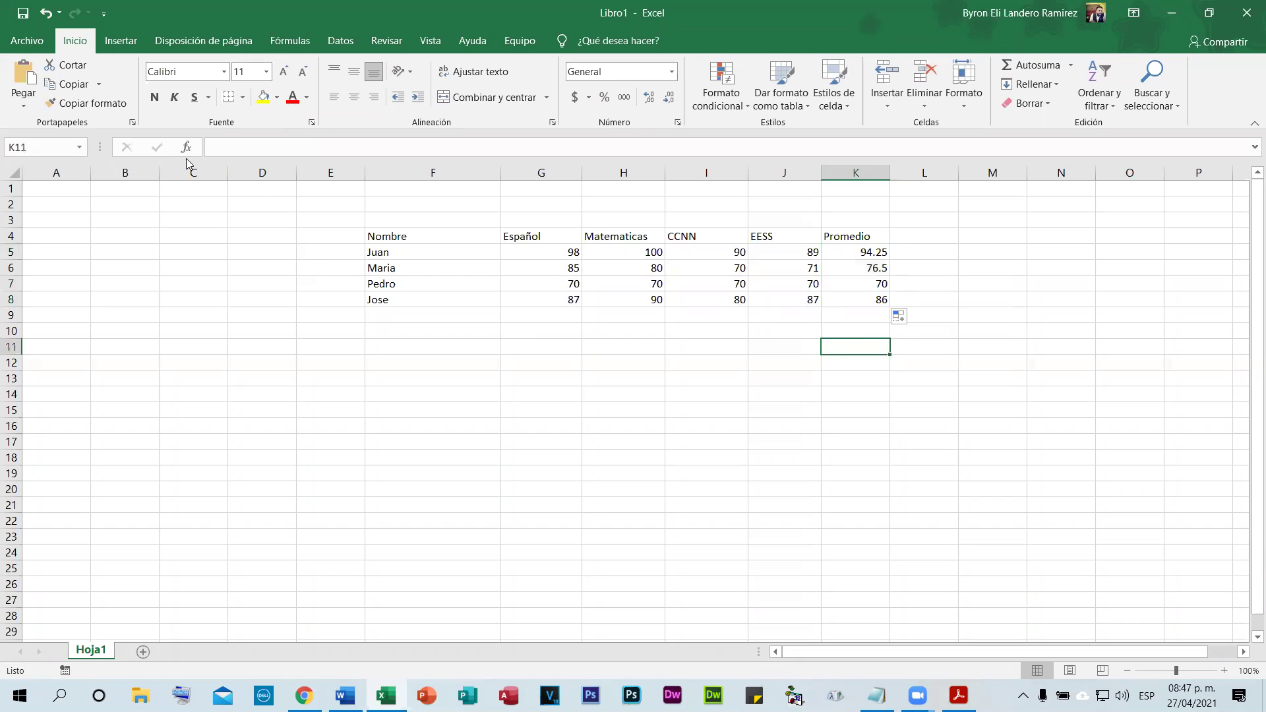
- Delete the empty columns A to E and the empty rows 1 to 3 so the table starts in A1
left_click_drag(51, 170, 324, 163)
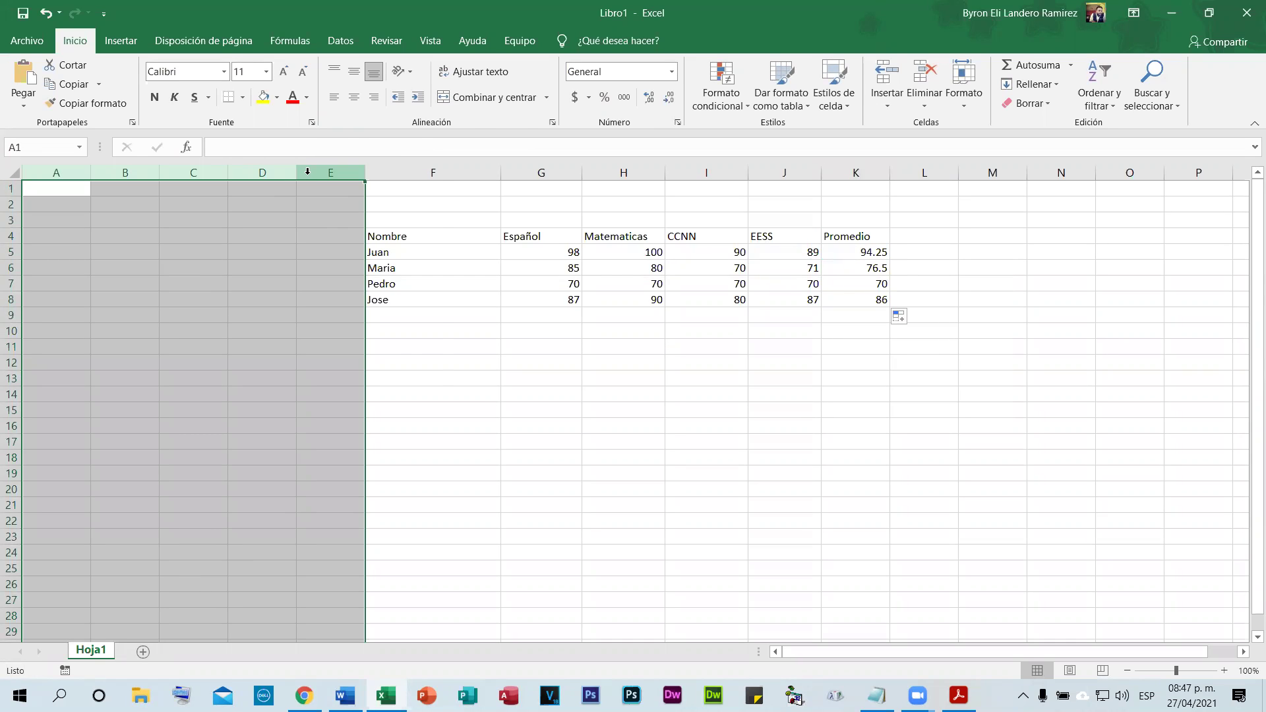
right_click(310, 174)
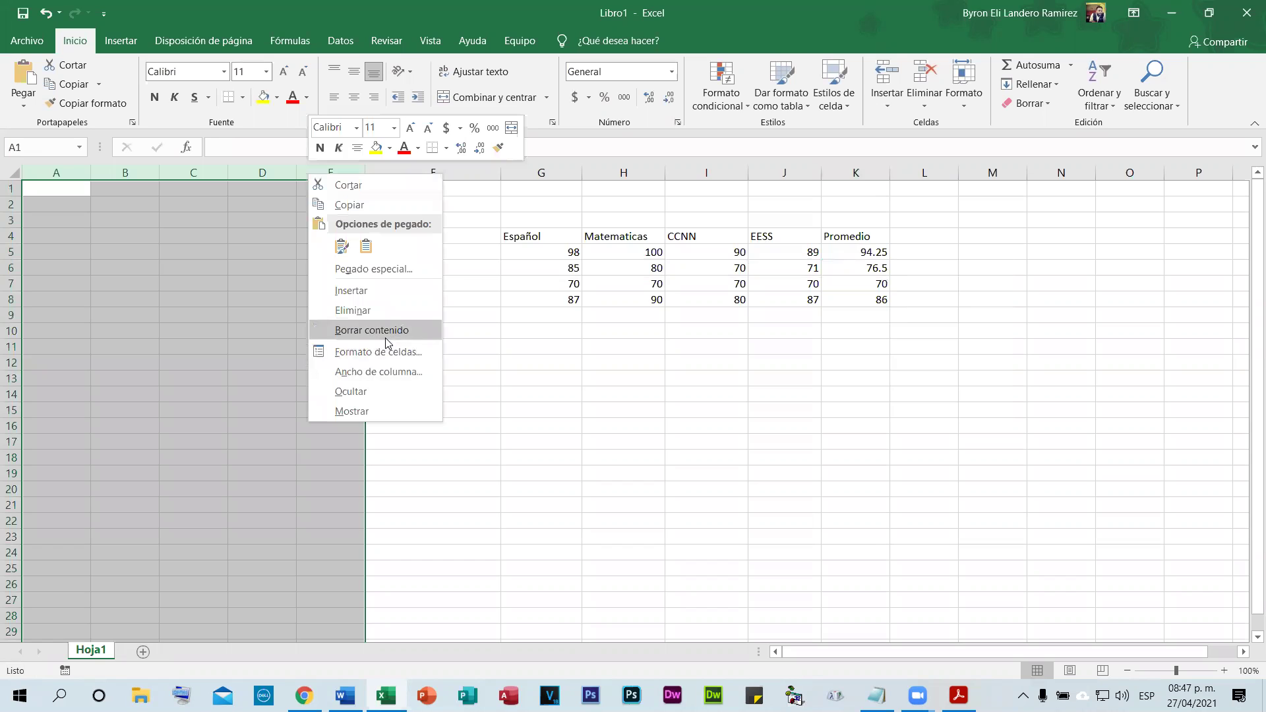
left_click(364, 311)
left_click_drag(14, 187, 12, 219)
right_click(14, 220)
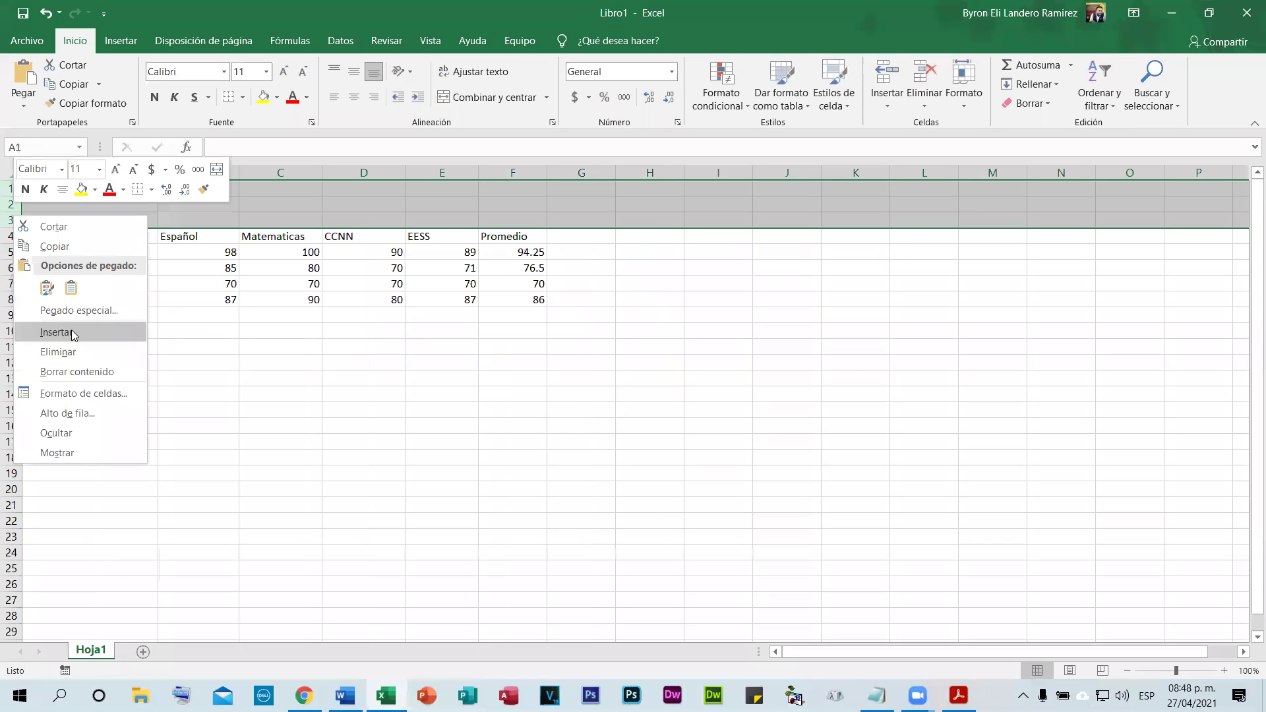
left_click(73, 352)
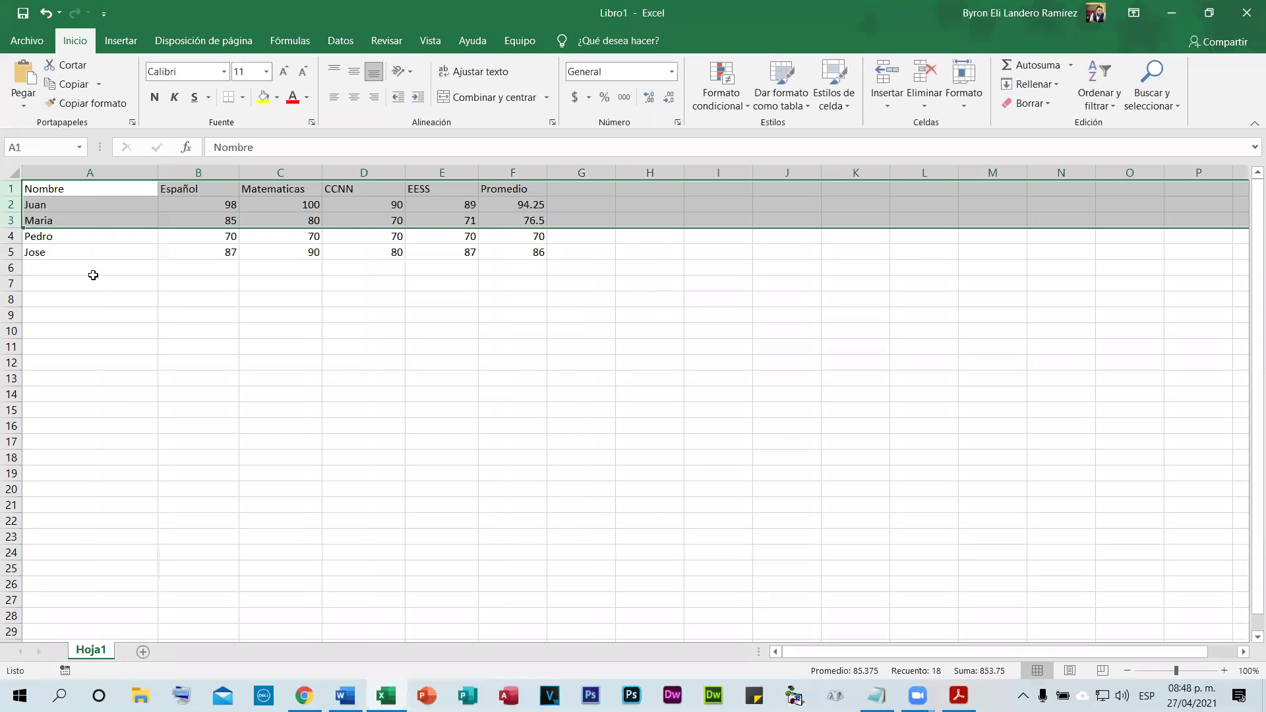
- Make the headings in A1 to F1 bold and centre them
left_click(46, 187)
left_click_drag(46, 187, 503, 188)
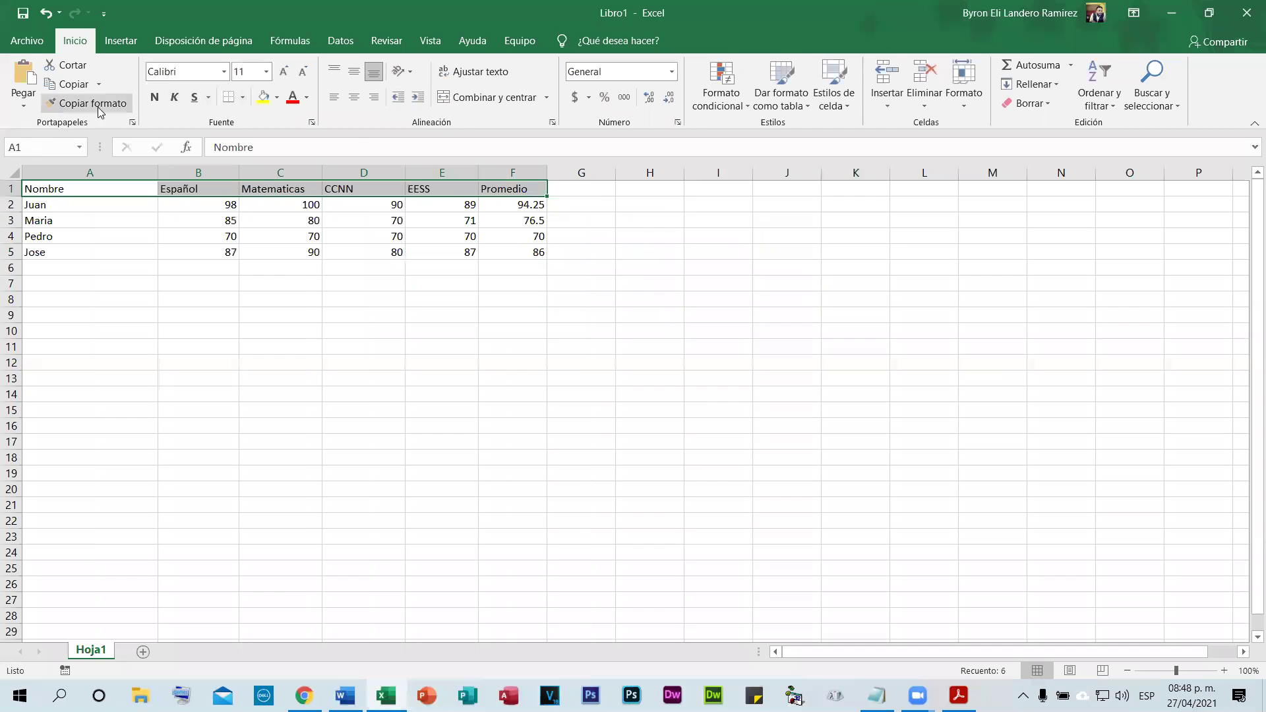
left_click(155, 97)
left_click(354, 97)
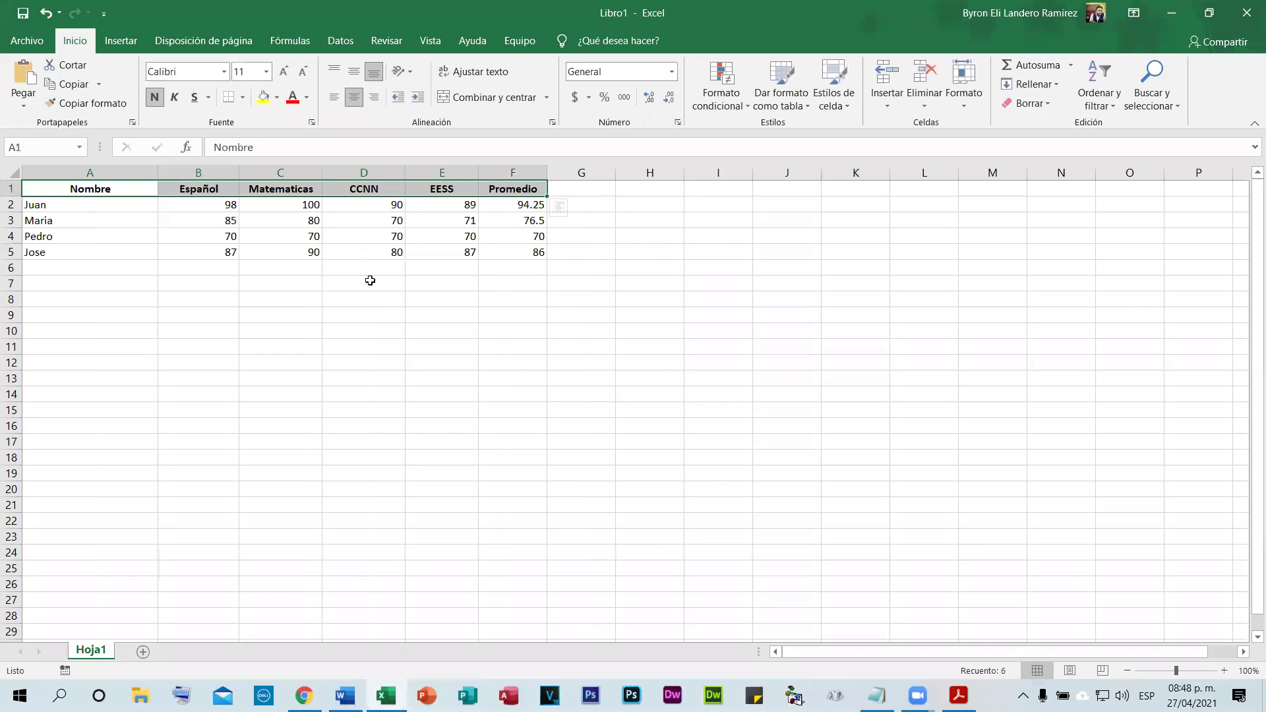
left_click(368, 281)
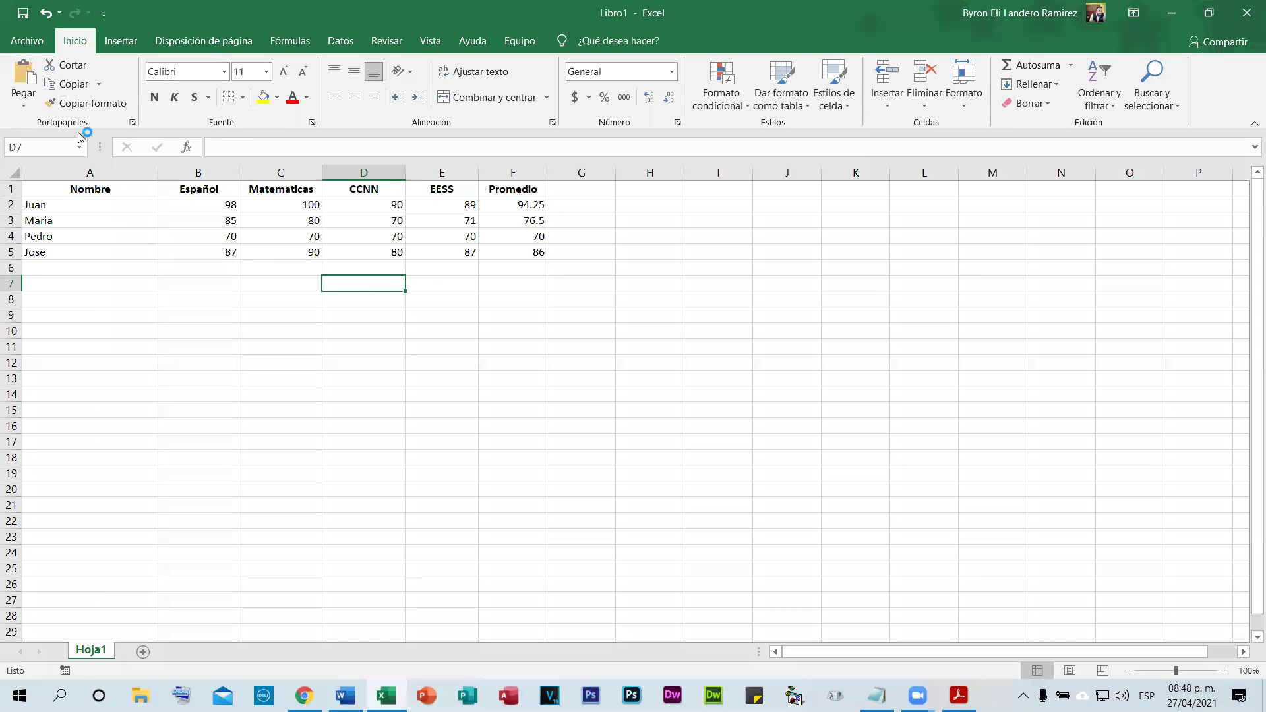
- Save the workbook as "Base de datos calificaciones" in the Escritorio folder
left_click(28, 41)
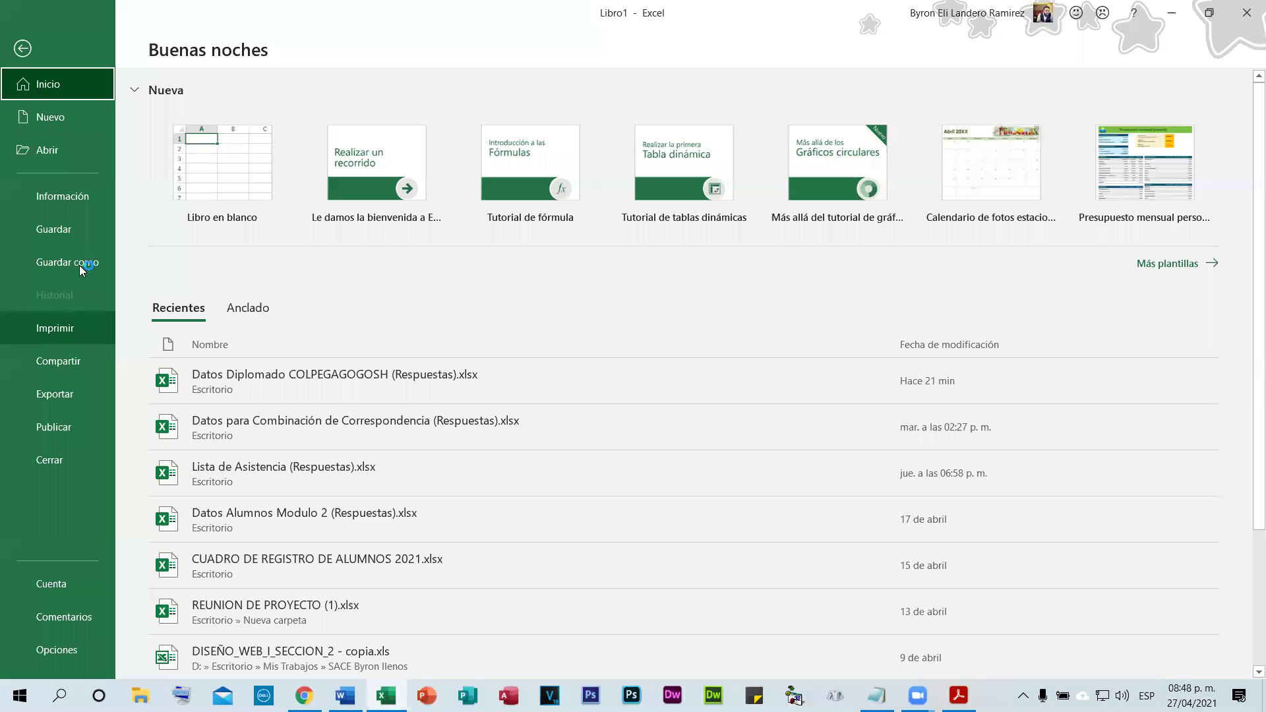
left_click(79, 265)
left_click(240, 323)
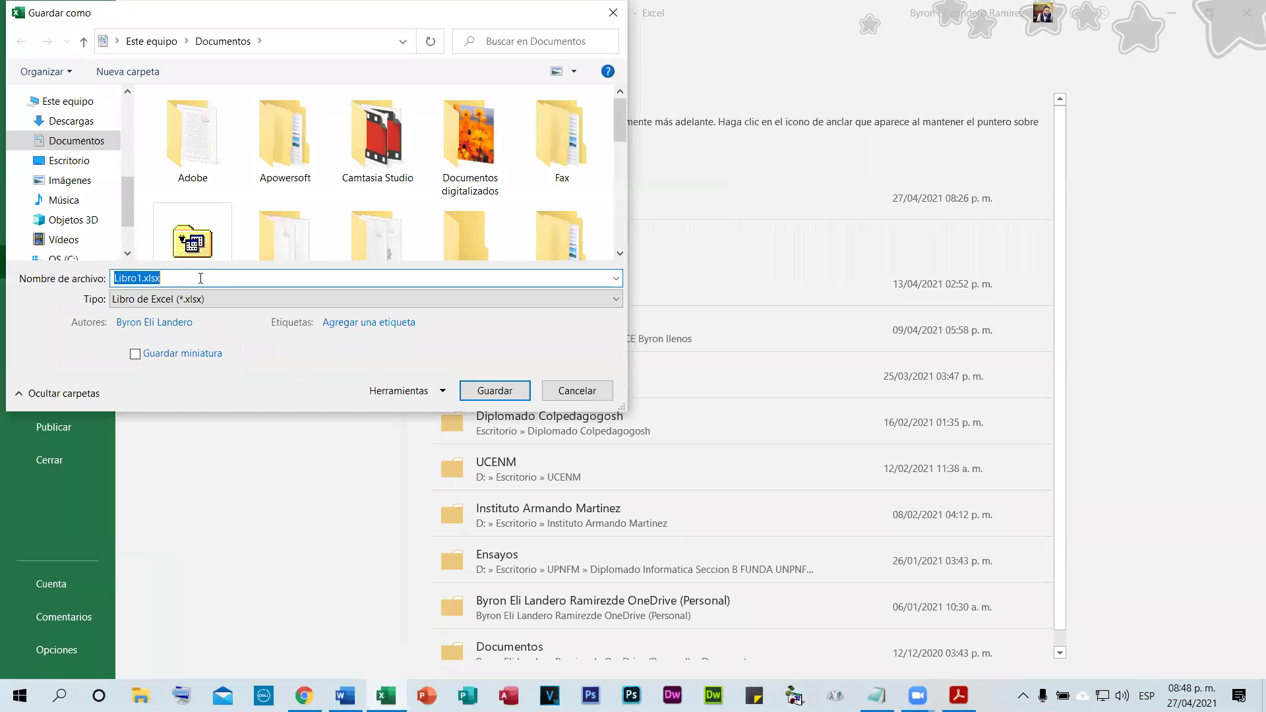
type("Base de datos calificaciones")
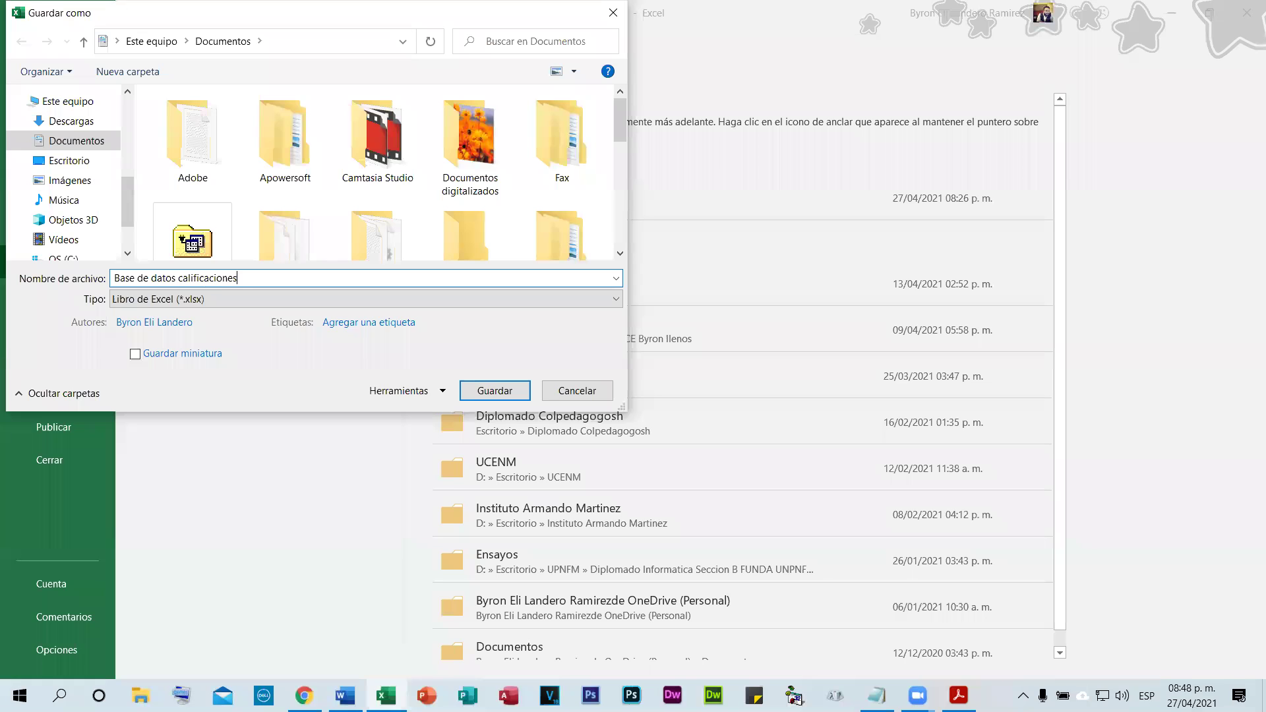
left_click(68, 160)
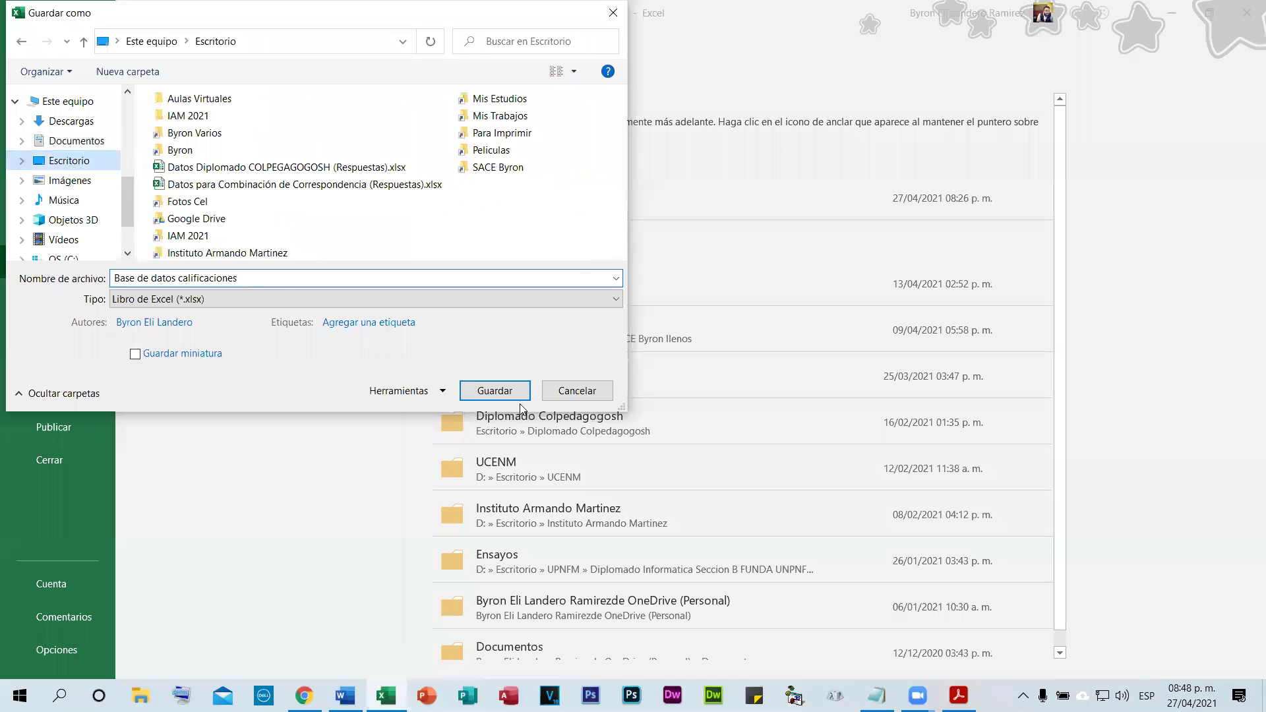
left_click(494, 390)
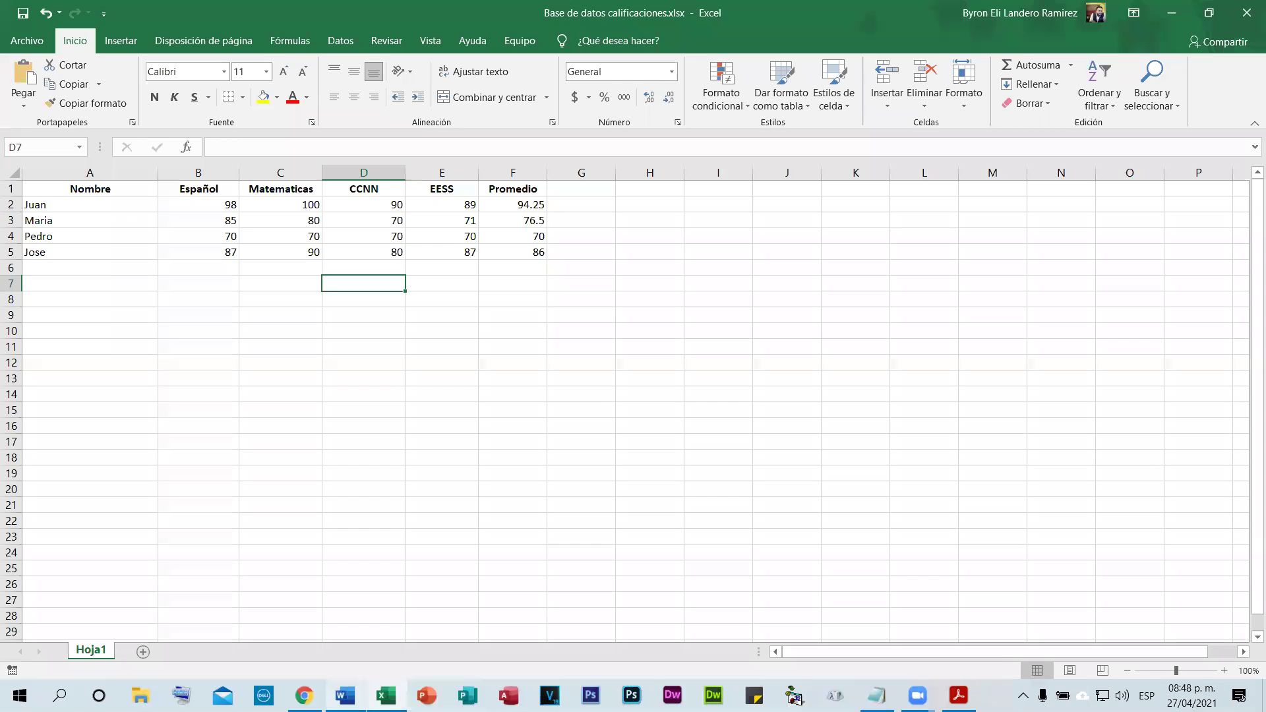
- Switch to Word and create a new blank document
key("alt+Tab")
scroll(653, 310, "down", 4)
scroll(551, 305, "up", 4)
scroll(904, 299, "down", 4)
left_click_drag(1017, 397, 1004, 456)
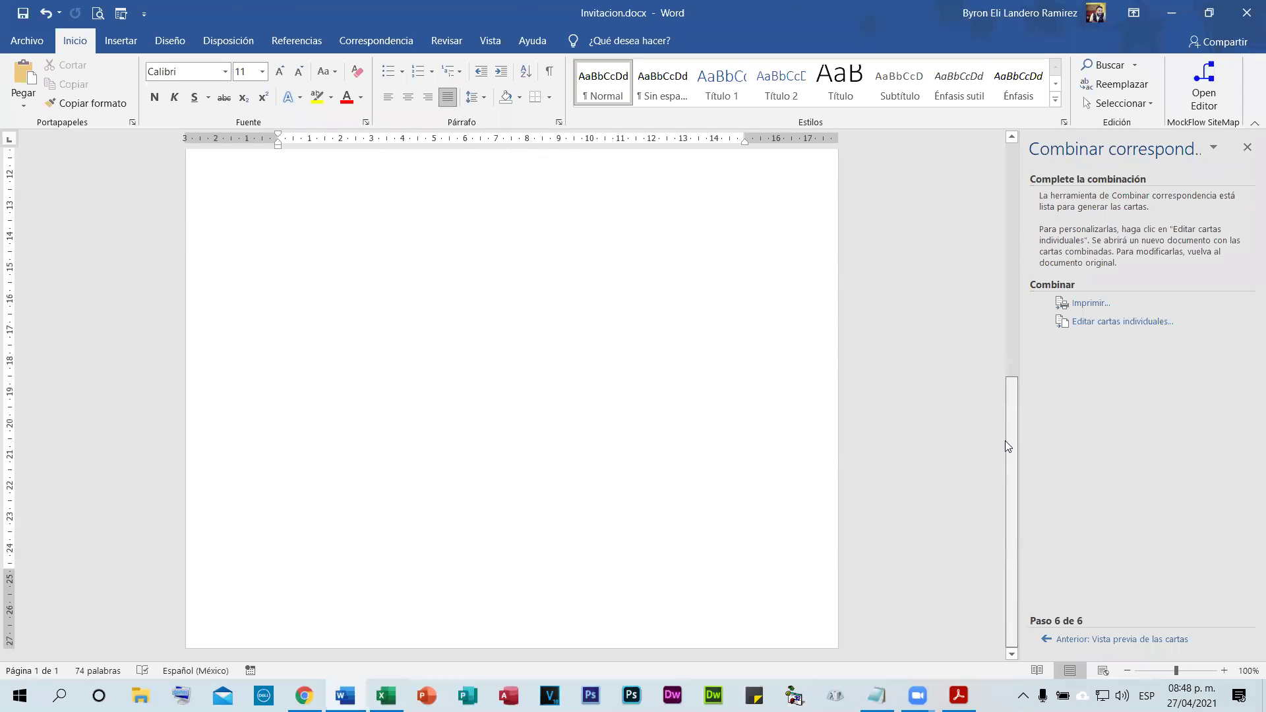
right_click(361, 690)
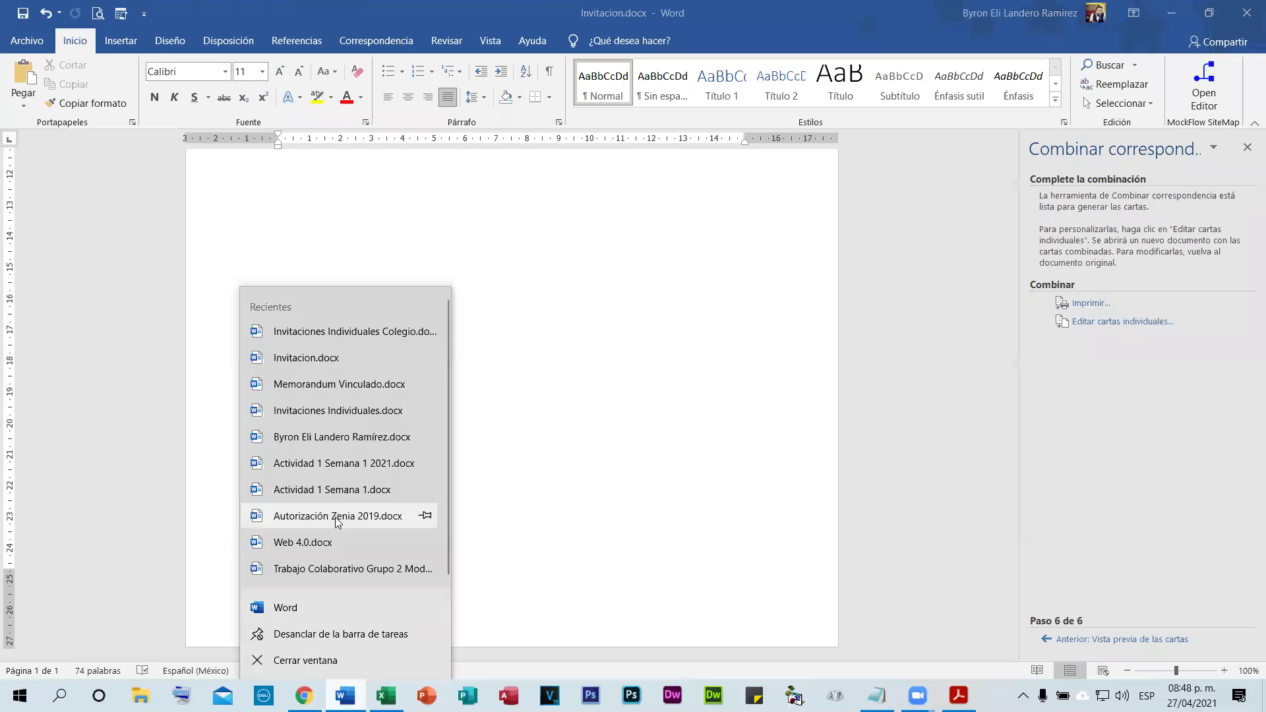
left_click(287, 608)
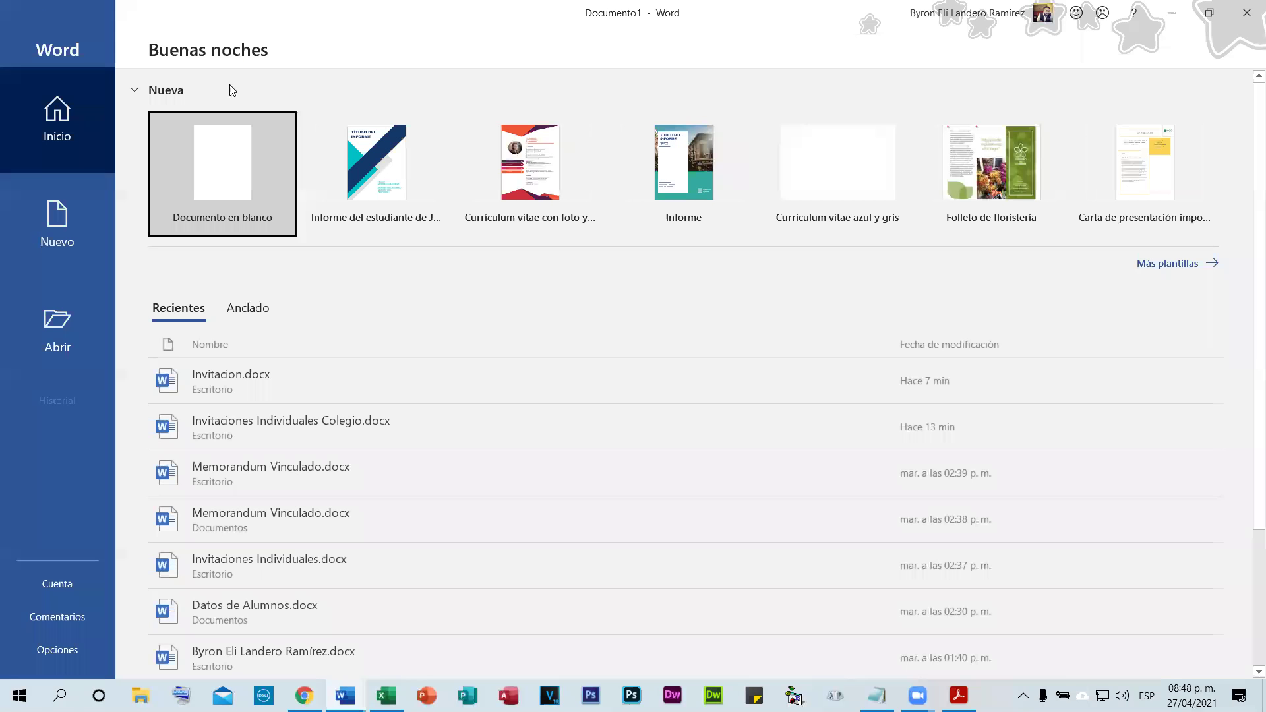
left_click(230, 181)
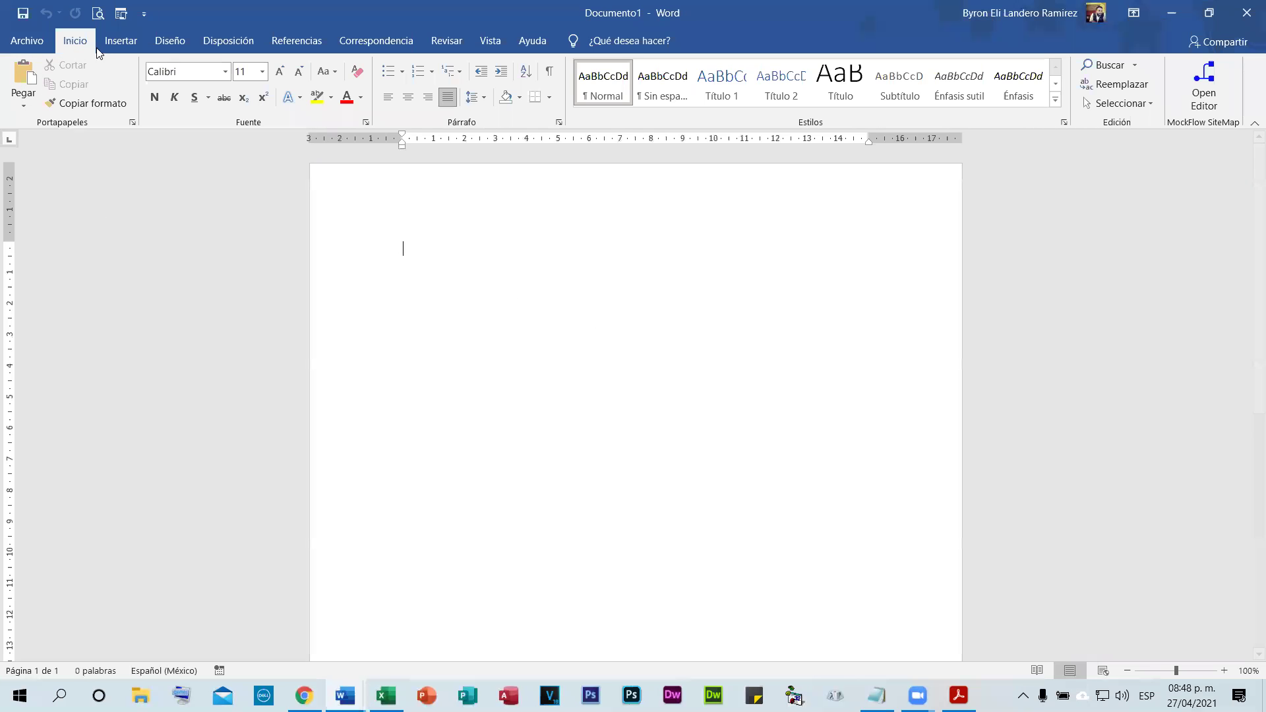
- Insert a table with six columns and four rows and enter Nombre in its first cell
left_click(130, 40)
left_click(136, 85)
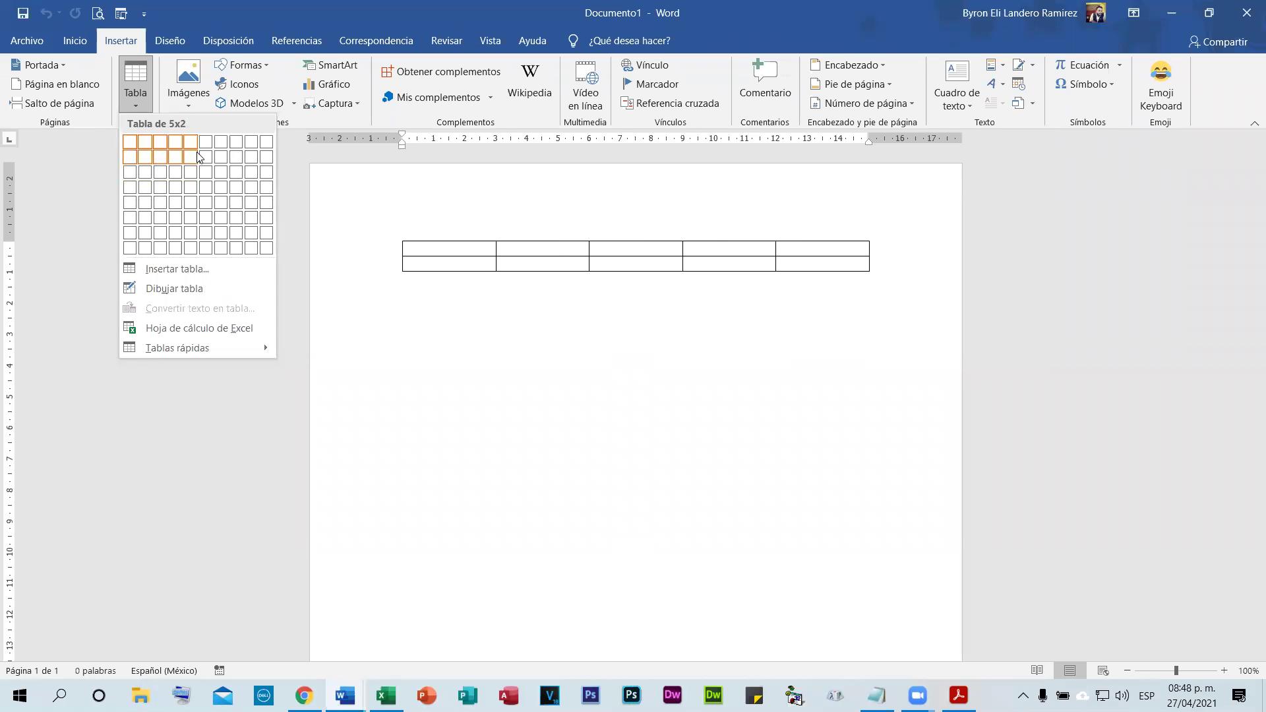
left_click(206, 189)
type("Nombre")
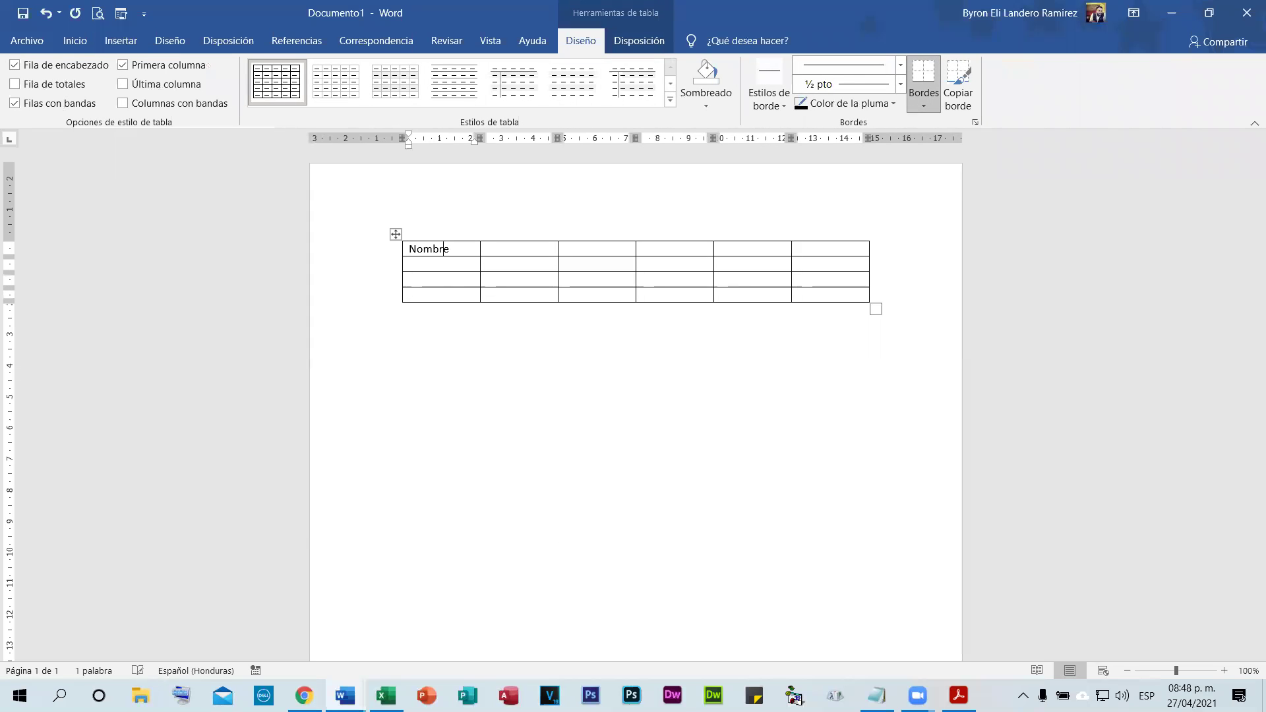
- Fill the rest of the table's first row with the Excel headings Español, Matematicas, CCNN, EESS and Promedio
left_click(542, 251)
type("Español")
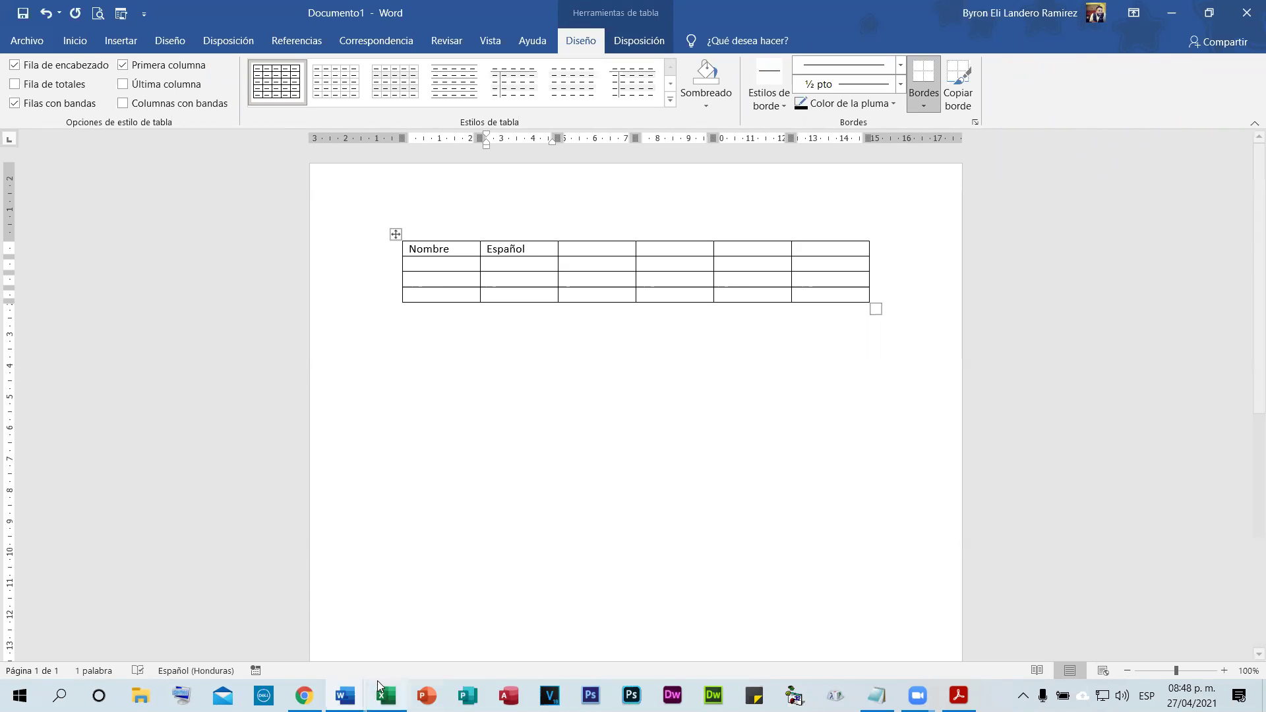
key("alt+Tab")
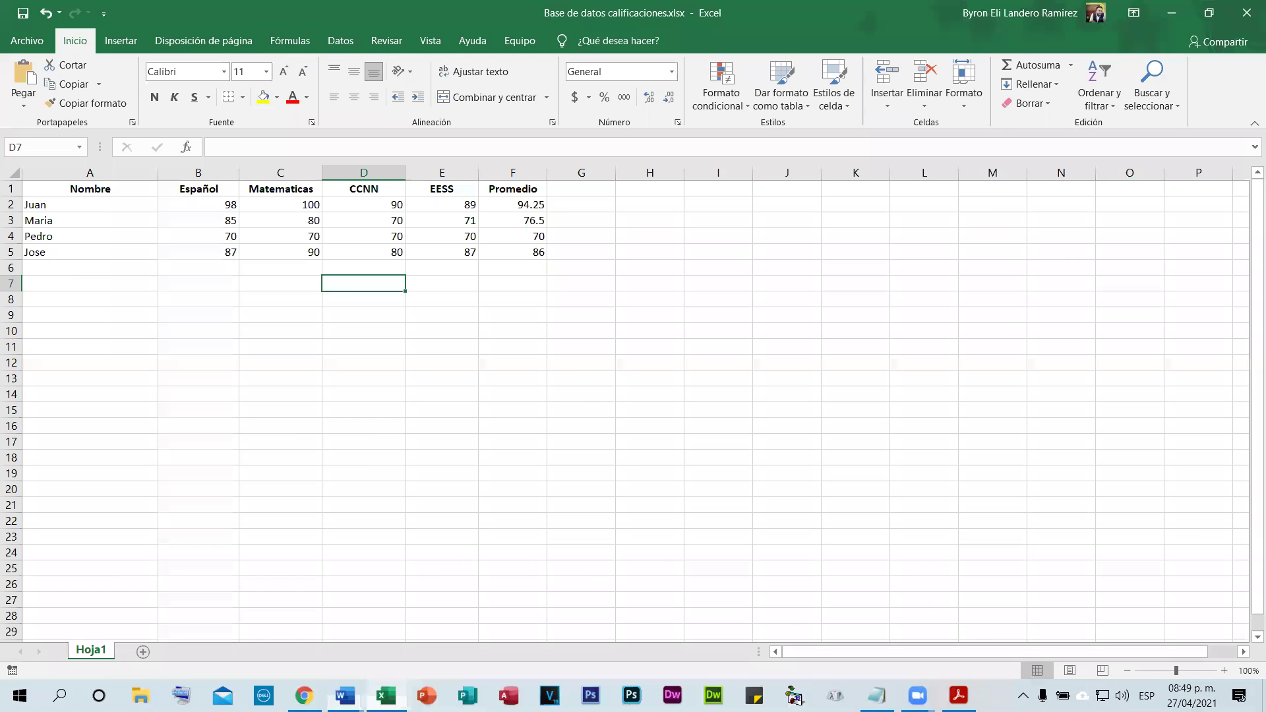
key("alt+Tab")
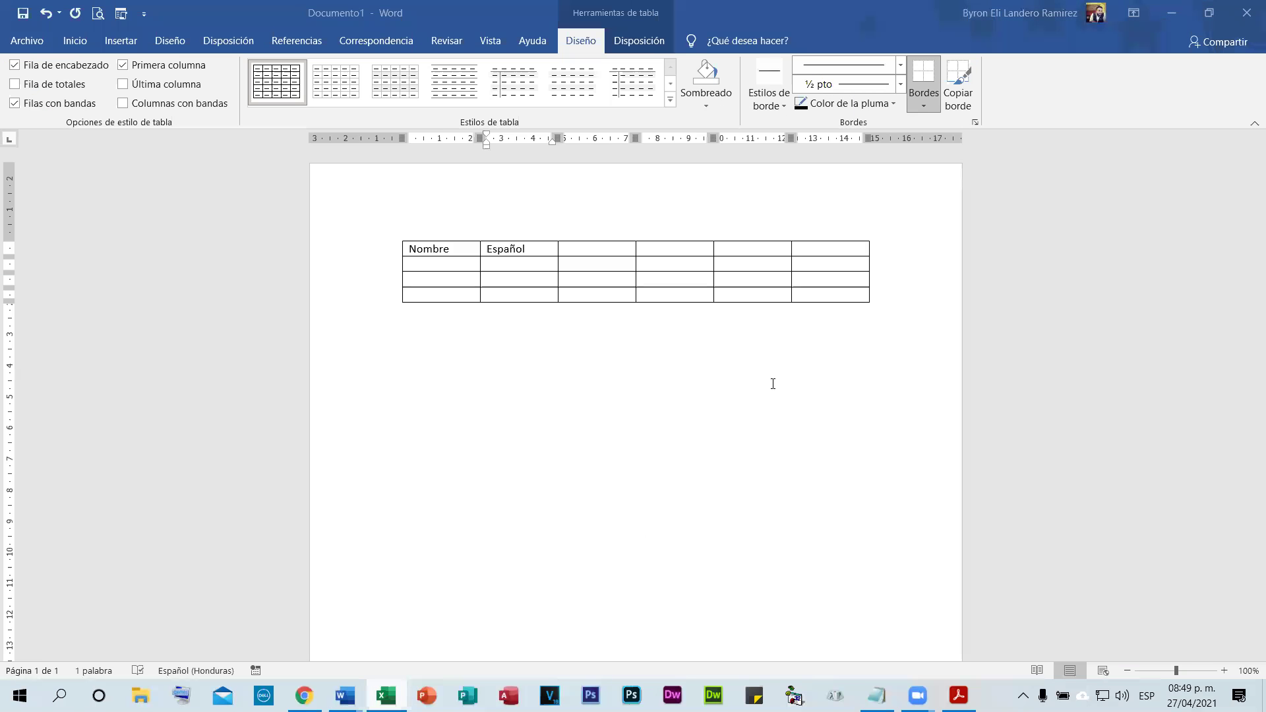
key("Tab")
type("Mat")
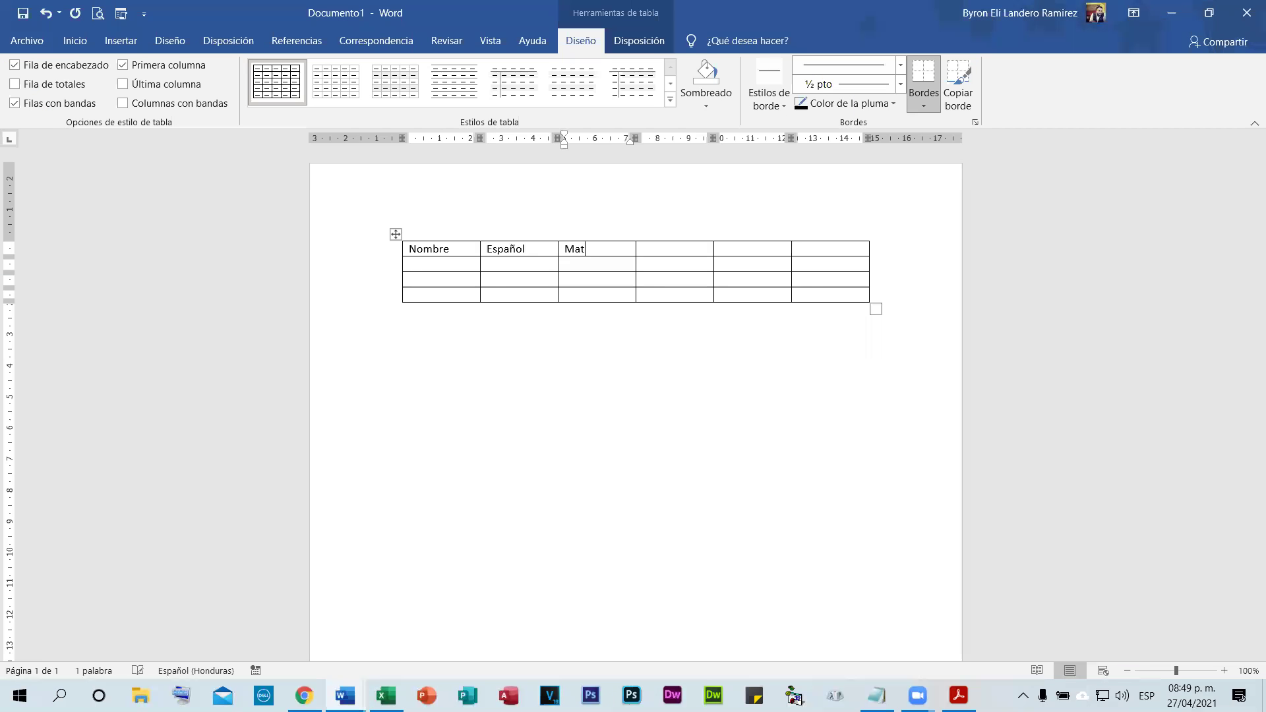
key("Tab")
key("Tab")
left_click(822, 245)
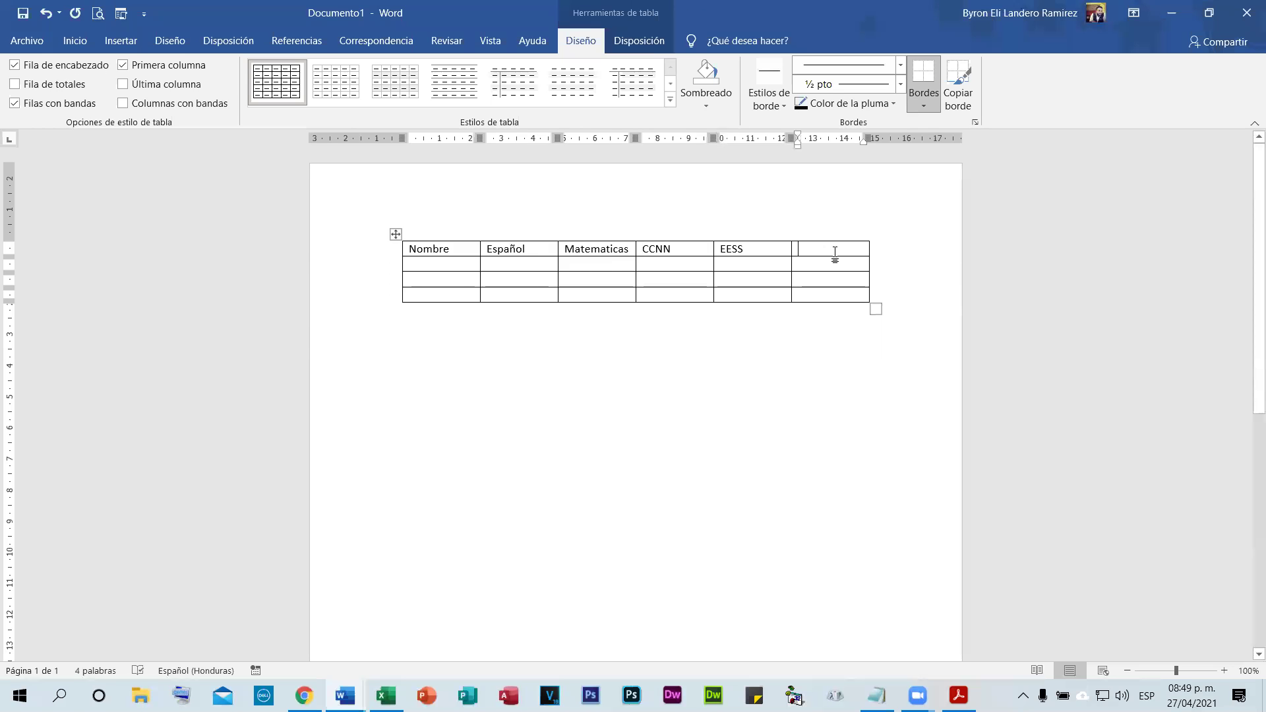
type("Promedio")
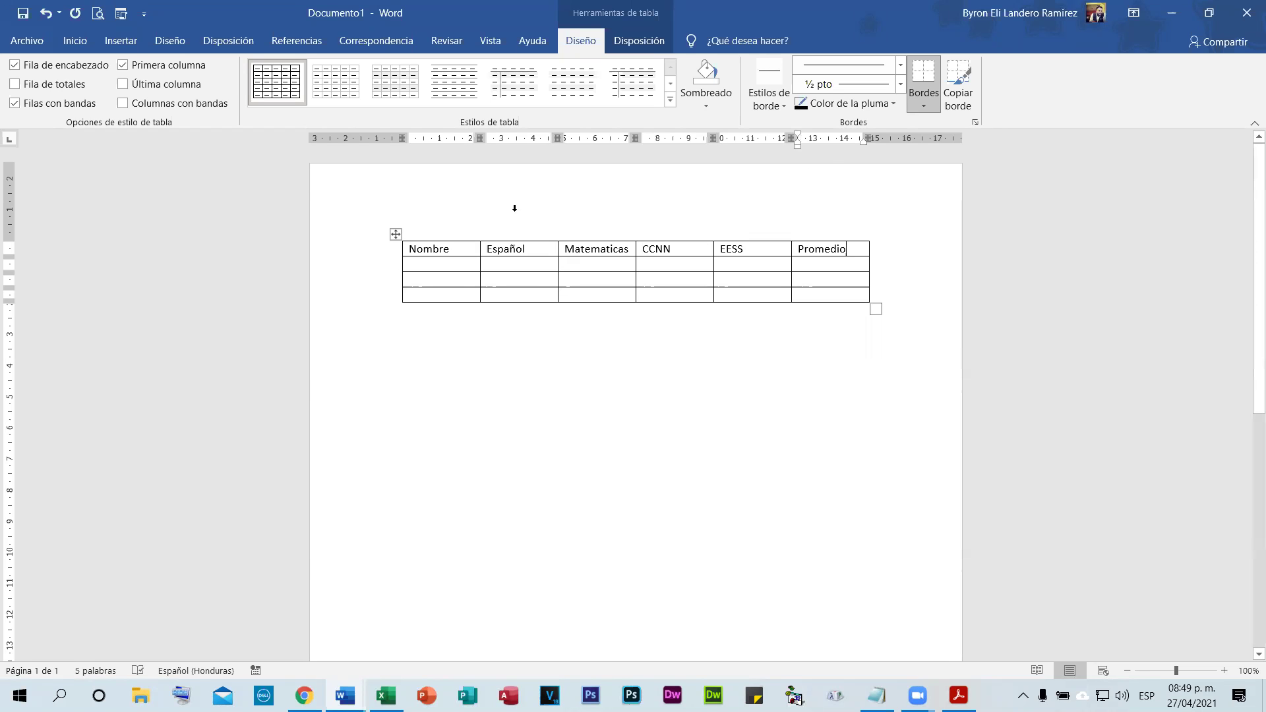
- Move the table lower on the page and begin a line of text above it with "In"
left_click(514, 208)
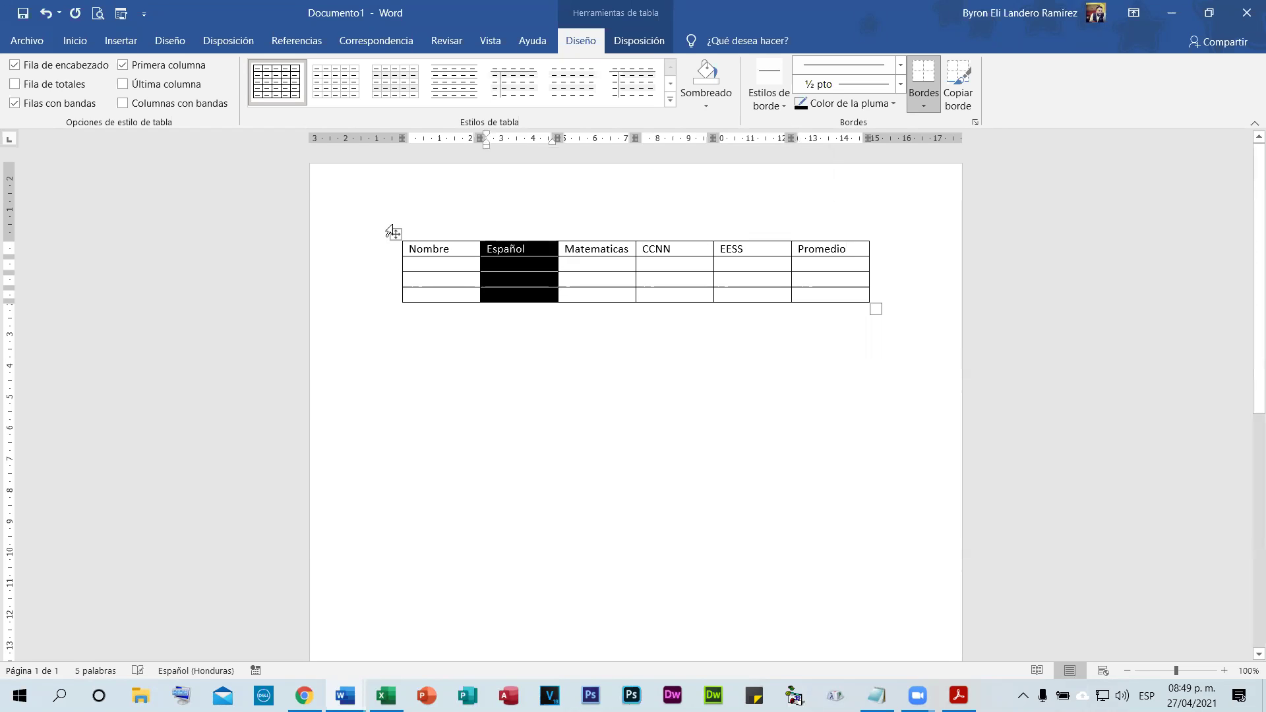
left_click_drag(395, 234, 395, 359)
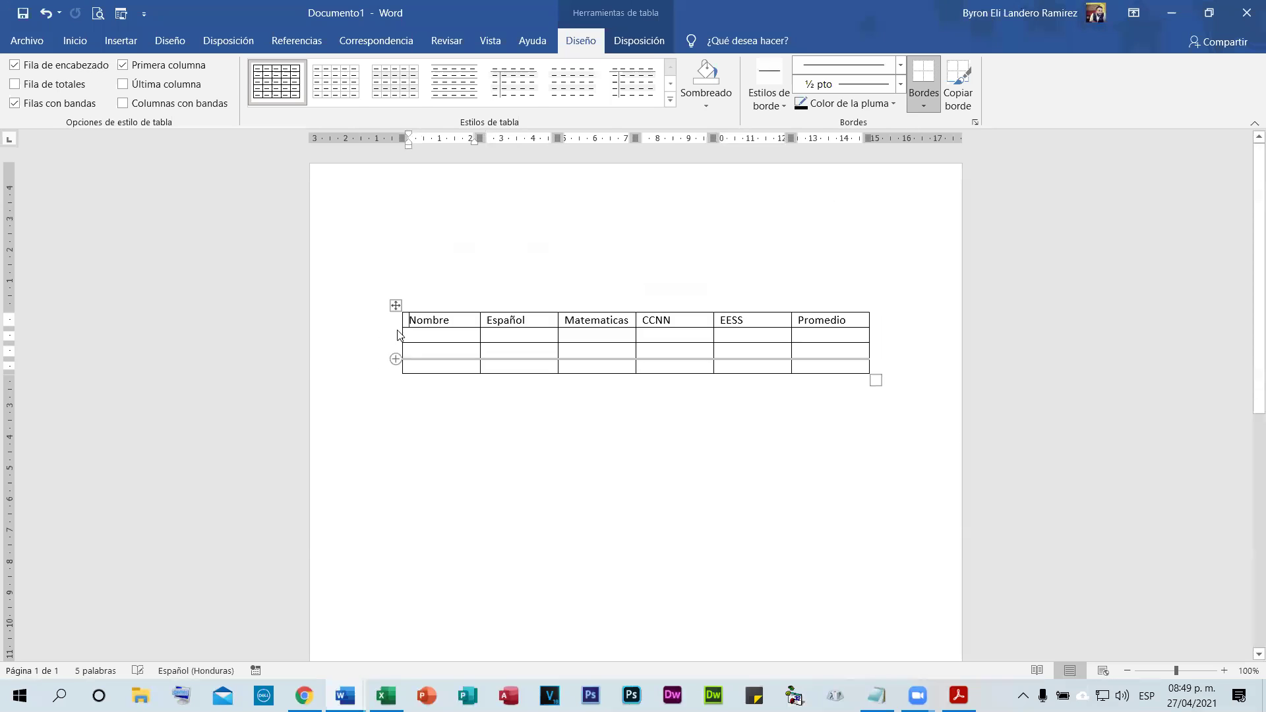
left_click(472, 206)
type("In")
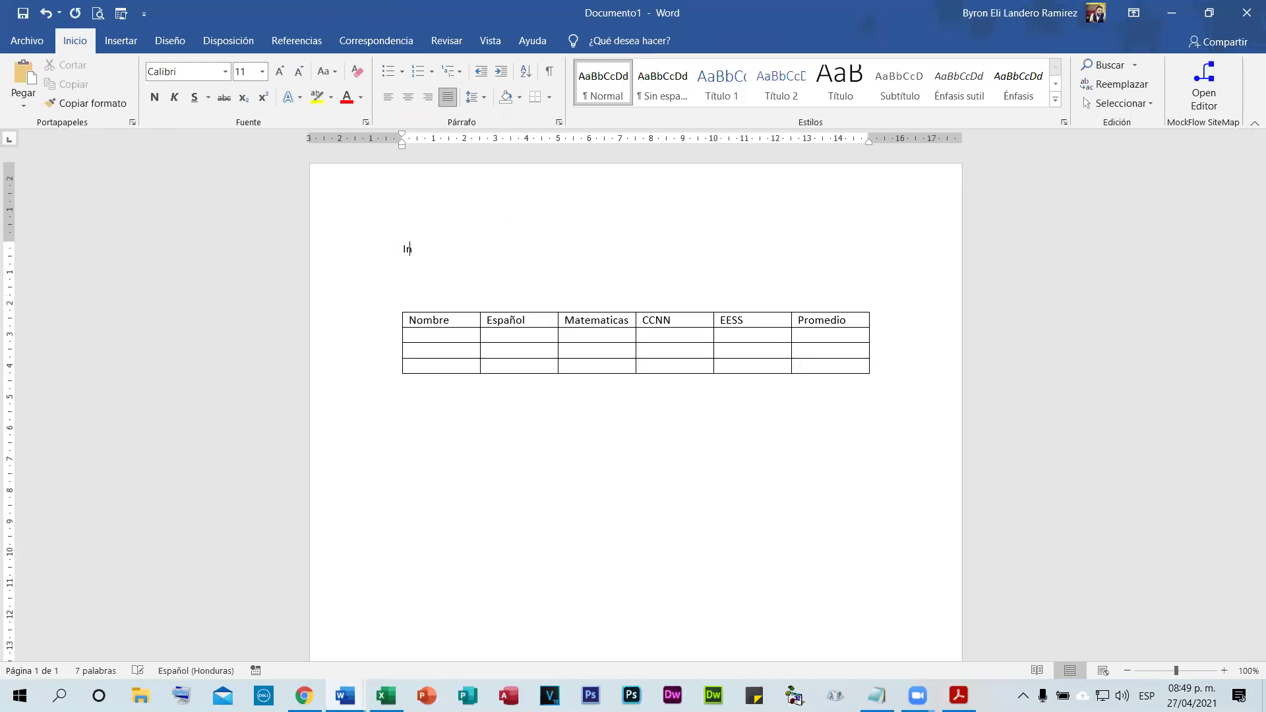